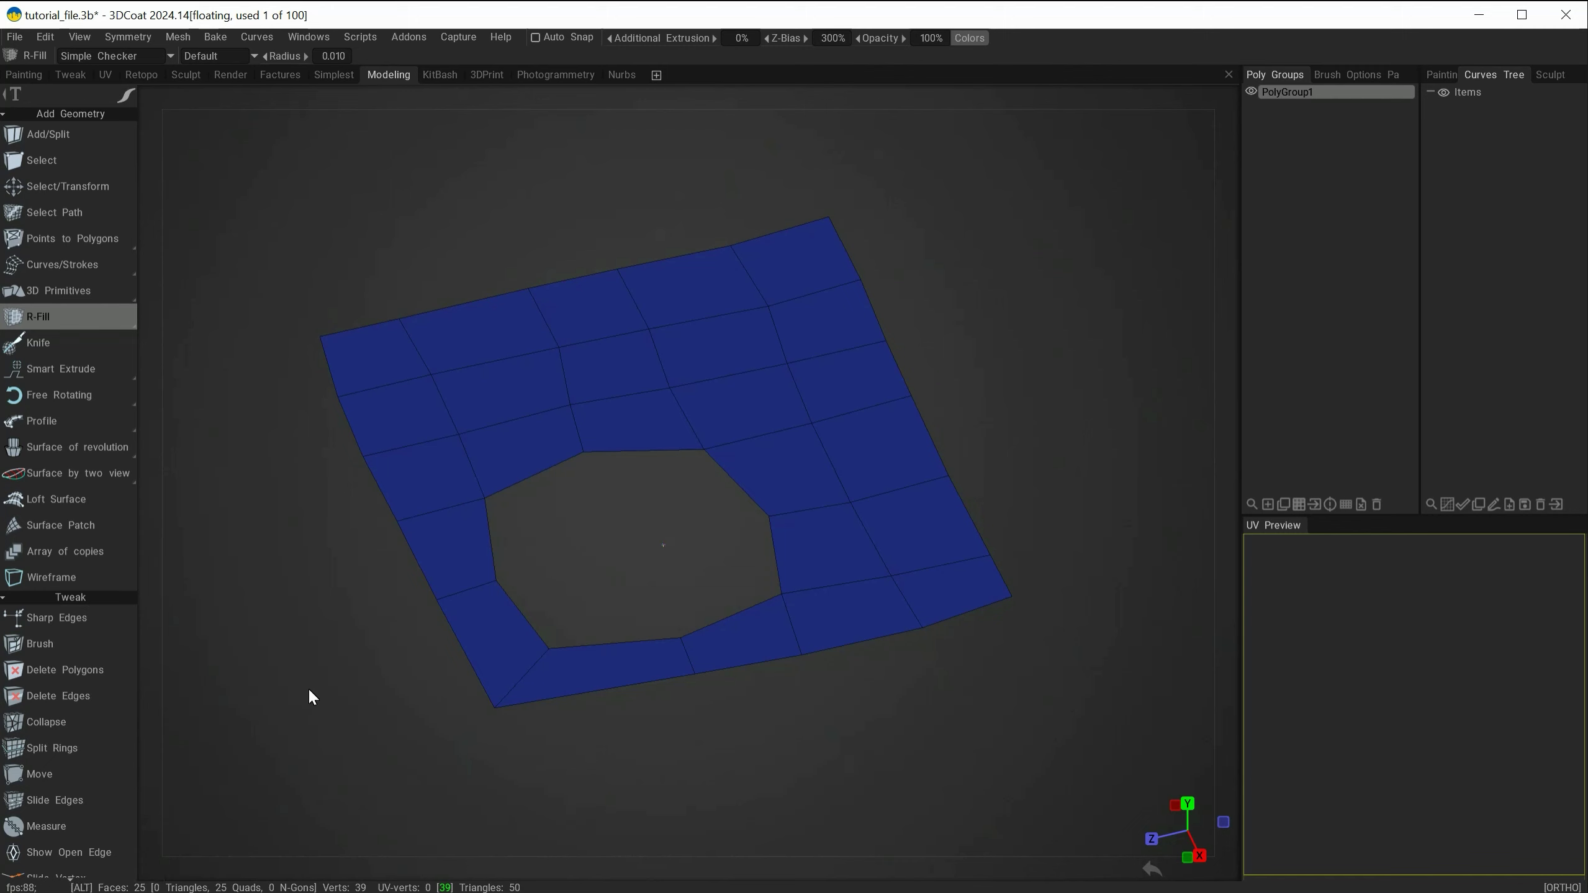
Fill the octagonal hole with quads using R-Fill and undo the fill
left_click_drag(308, 695, 295, 653, "alt")
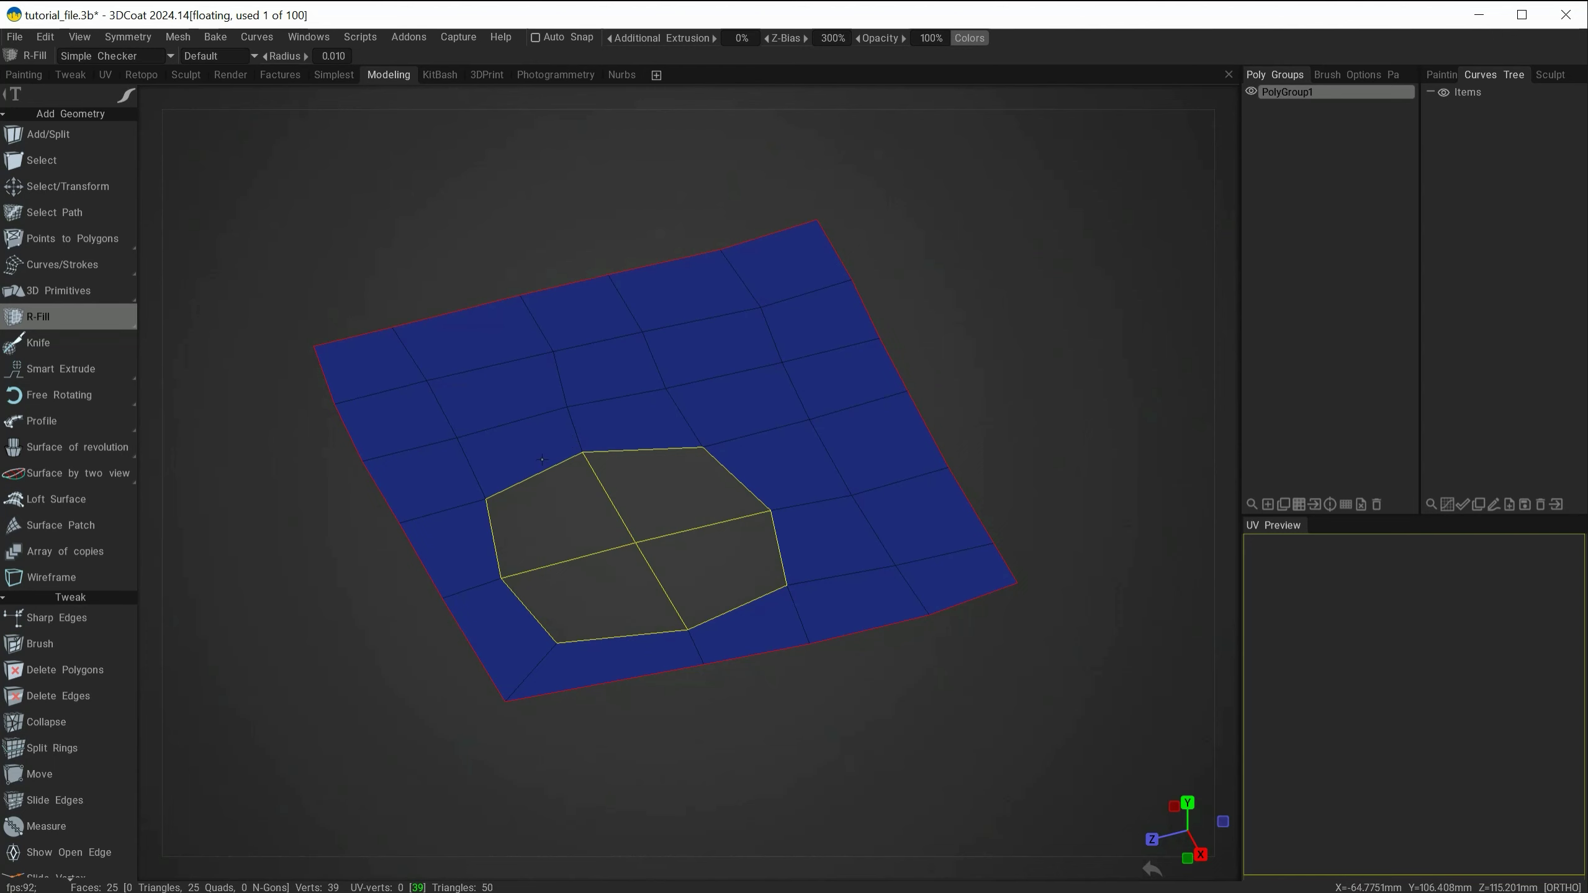
left_click(544, 466)
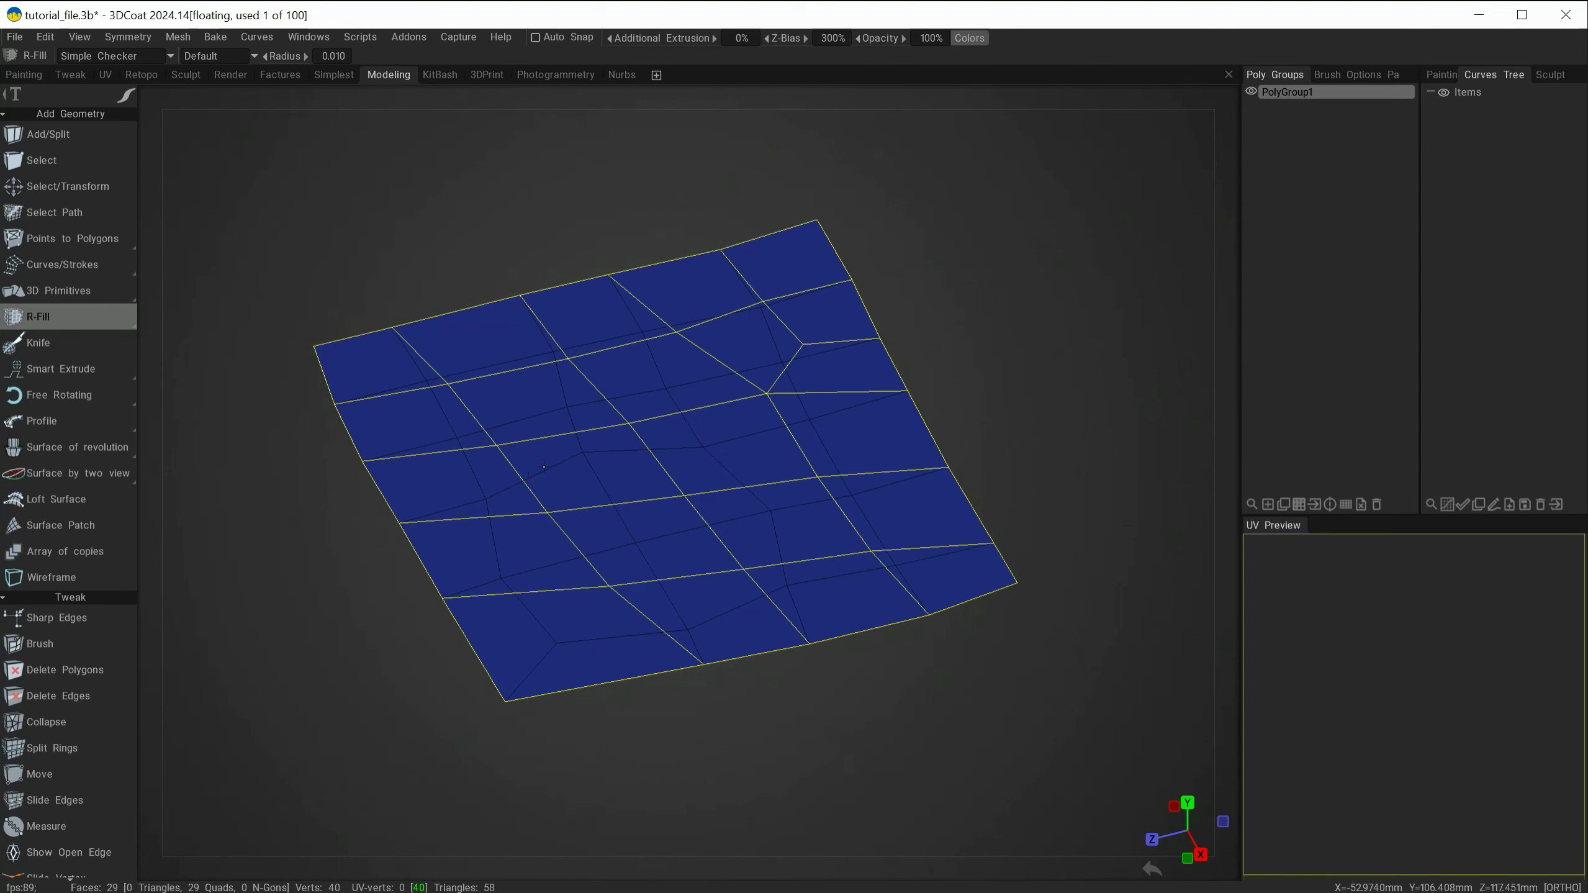
left_click_drag(343, 716, 328, 661, "alt")
key("ctrl+z")
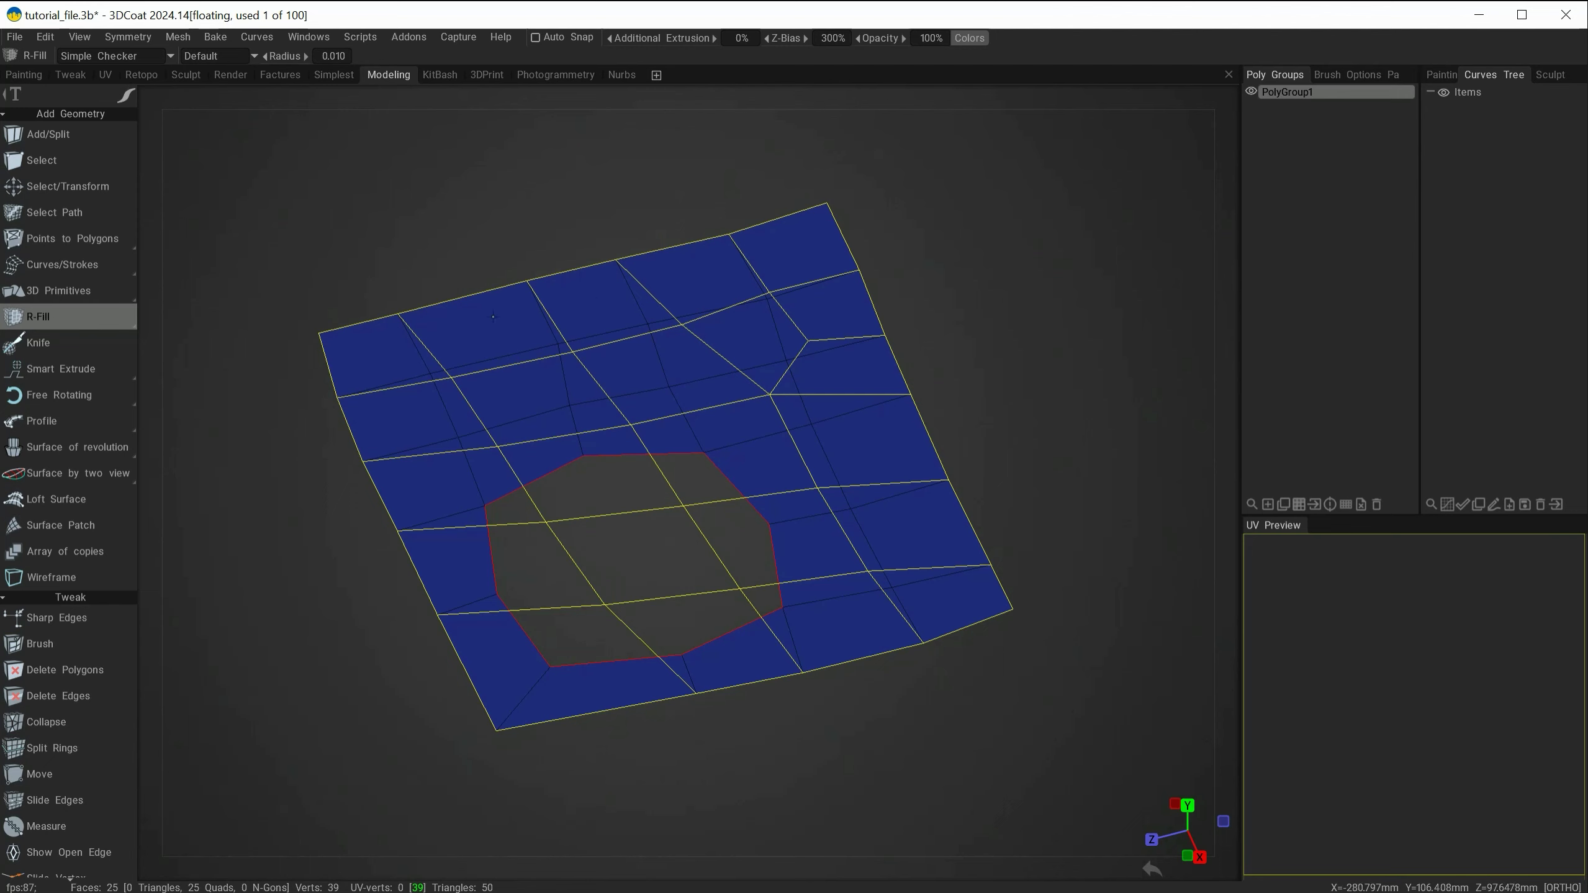
Try R-Fill on the outer border of the sheet and inspect the result from the other side
left_click(456, 314)
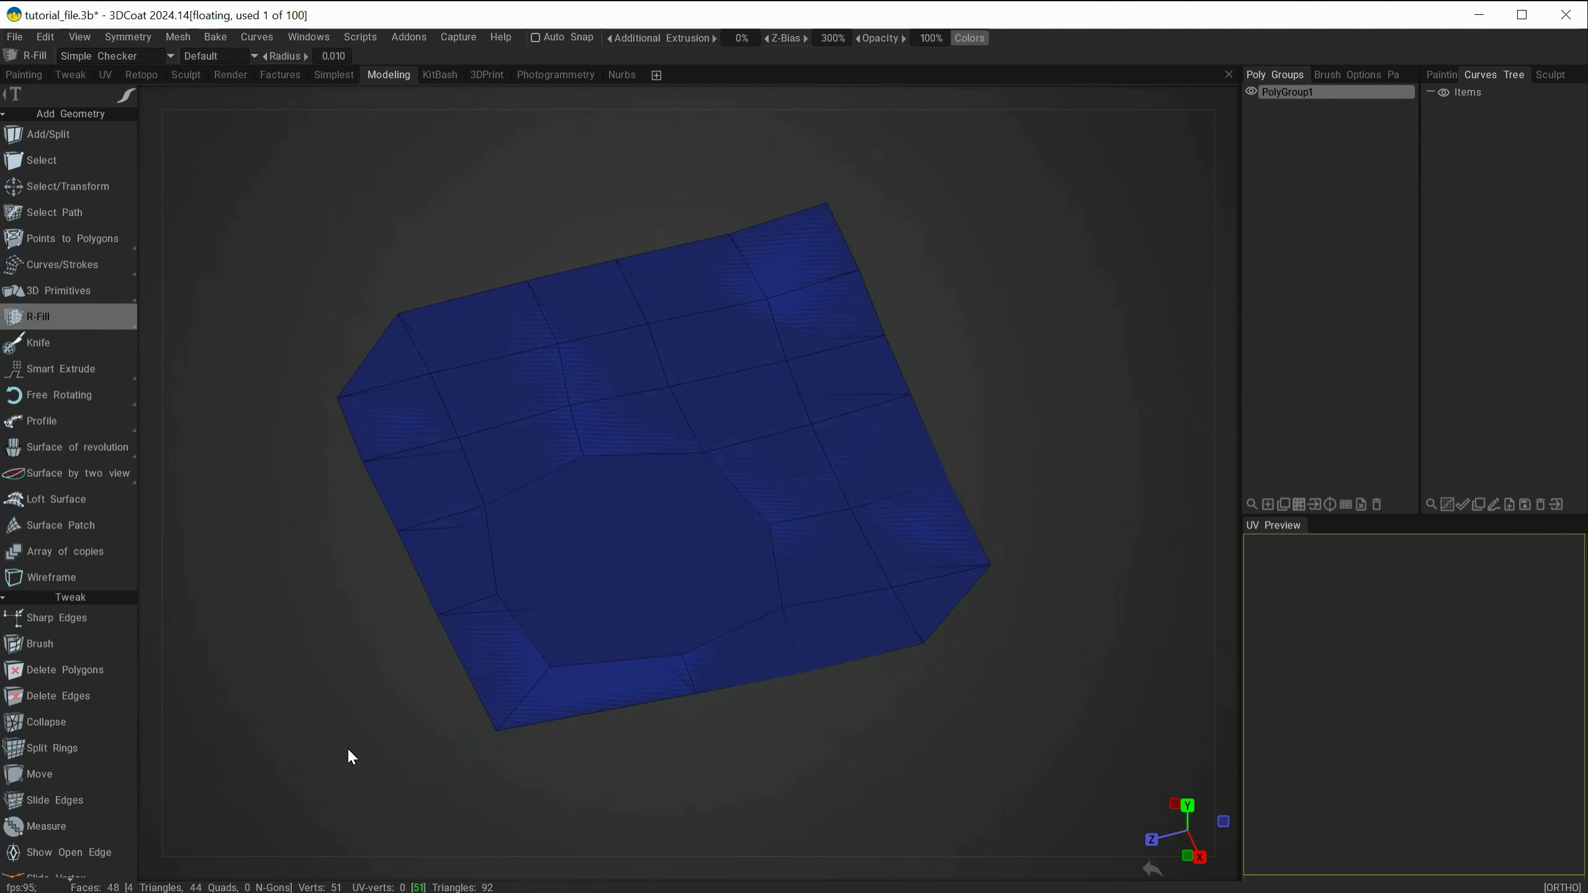
left_click_drag(345, 749, 337, 514, "alt")
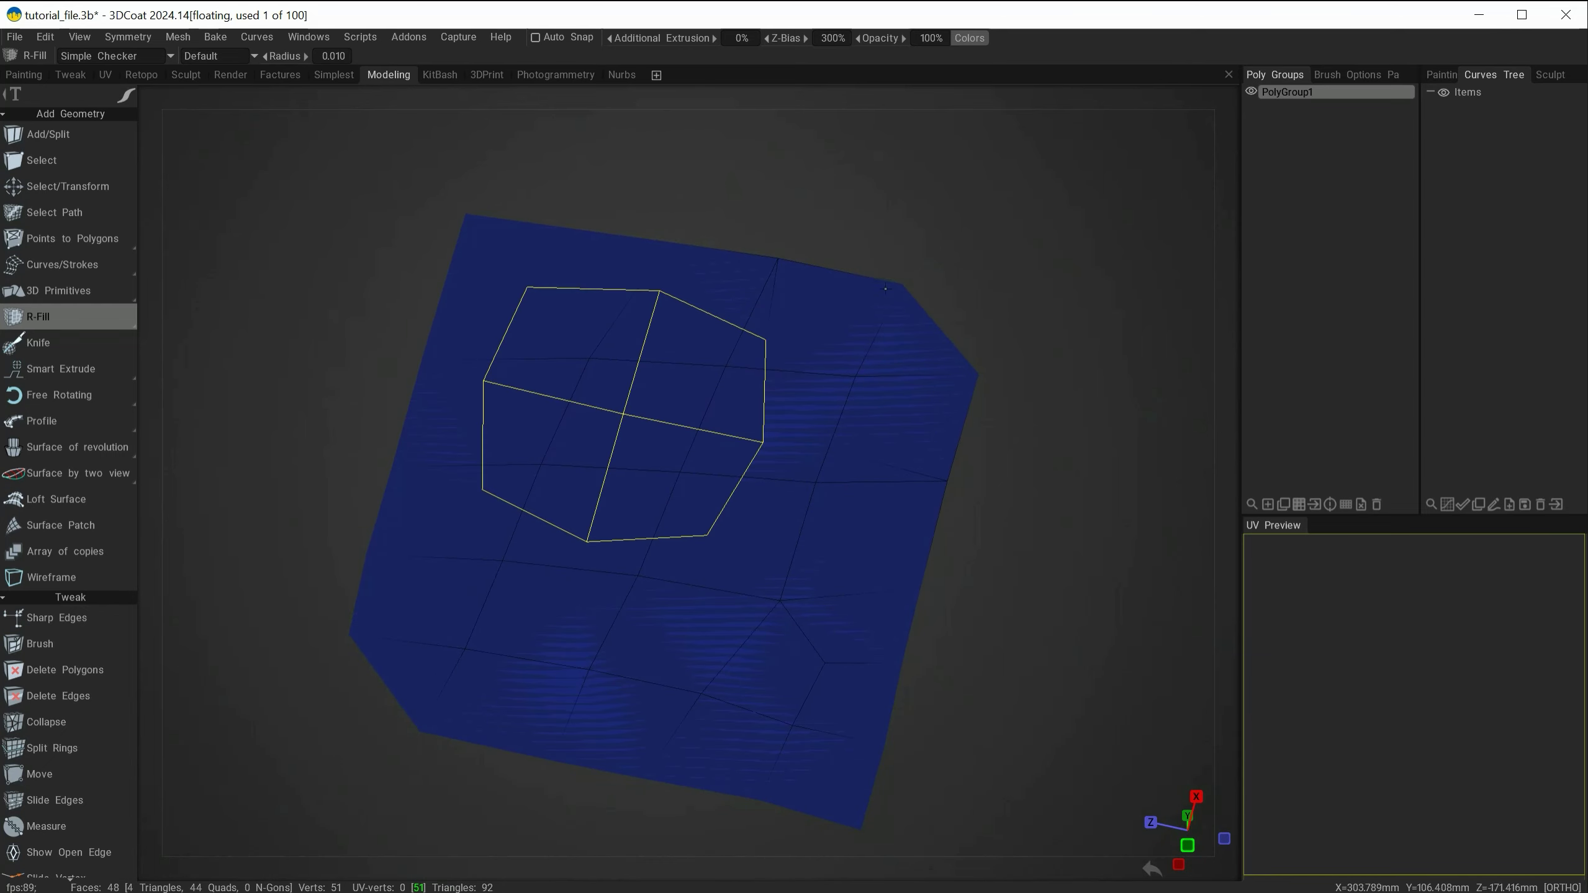
left_click_drag(903, 674, 326, 662, "alt")
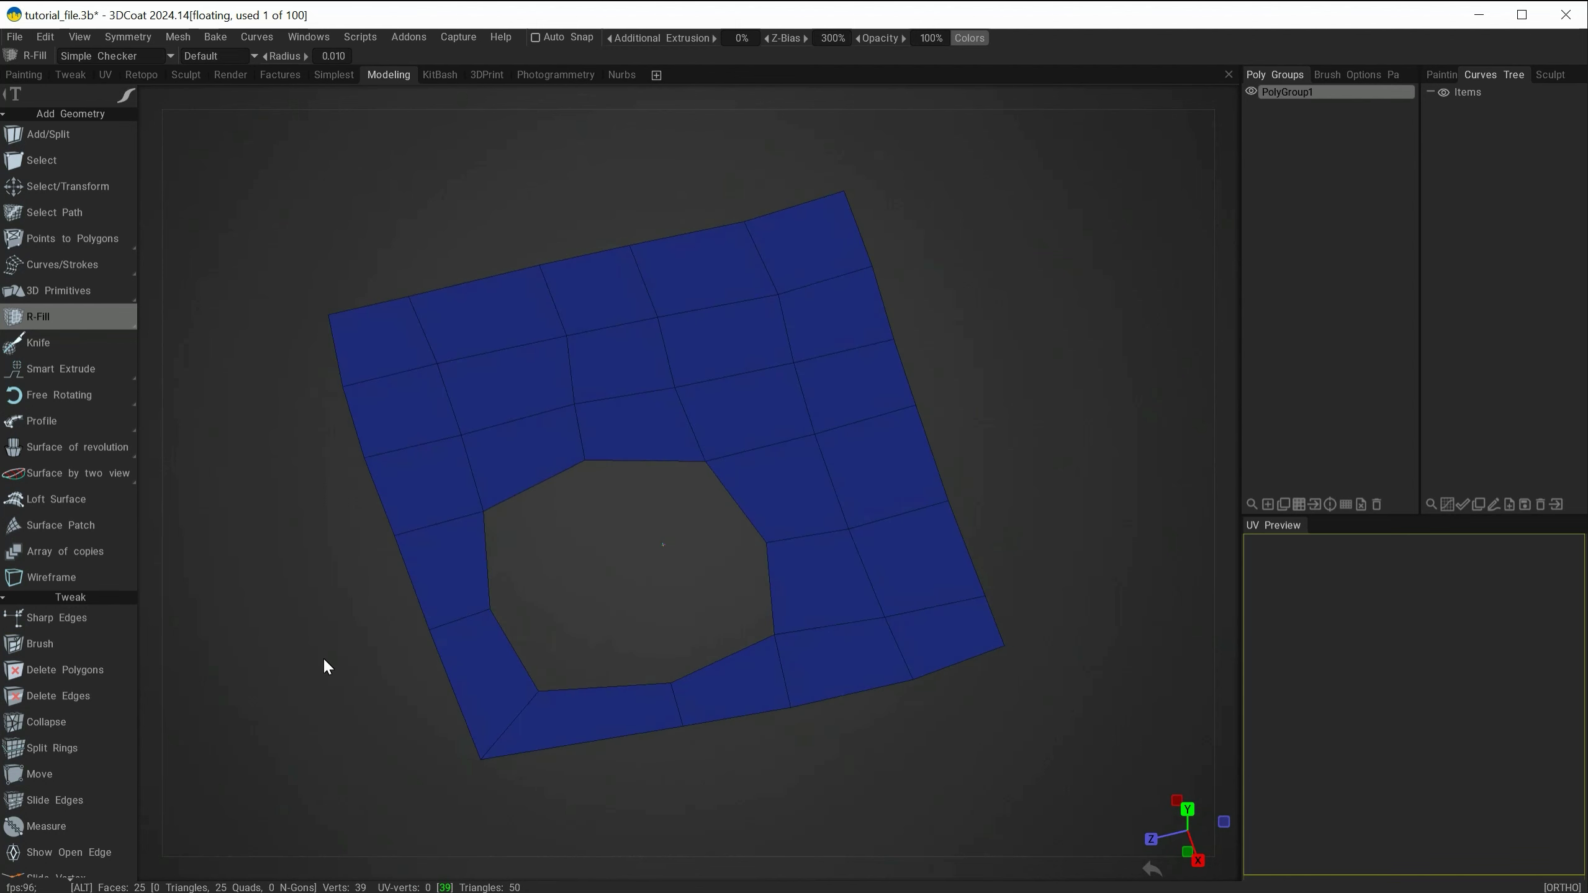
Fill the octagonal hole in the sheet with quads using R-Fill and inspect the sheet from both sides
left_click(727, 487)
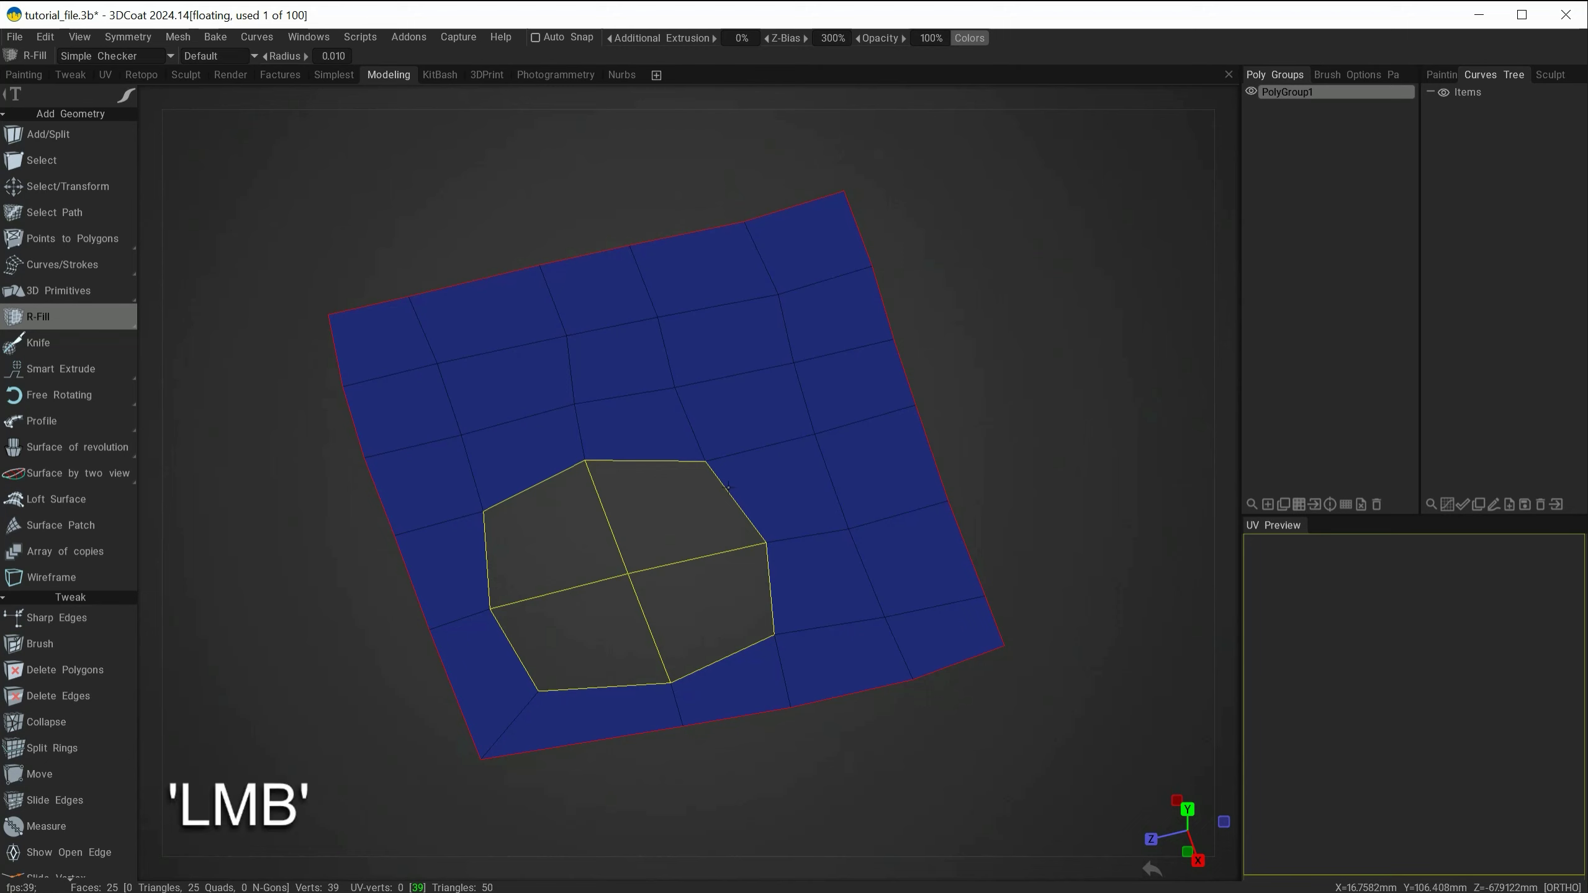
left_click_drag(726, 487, 308, 401, "alt")
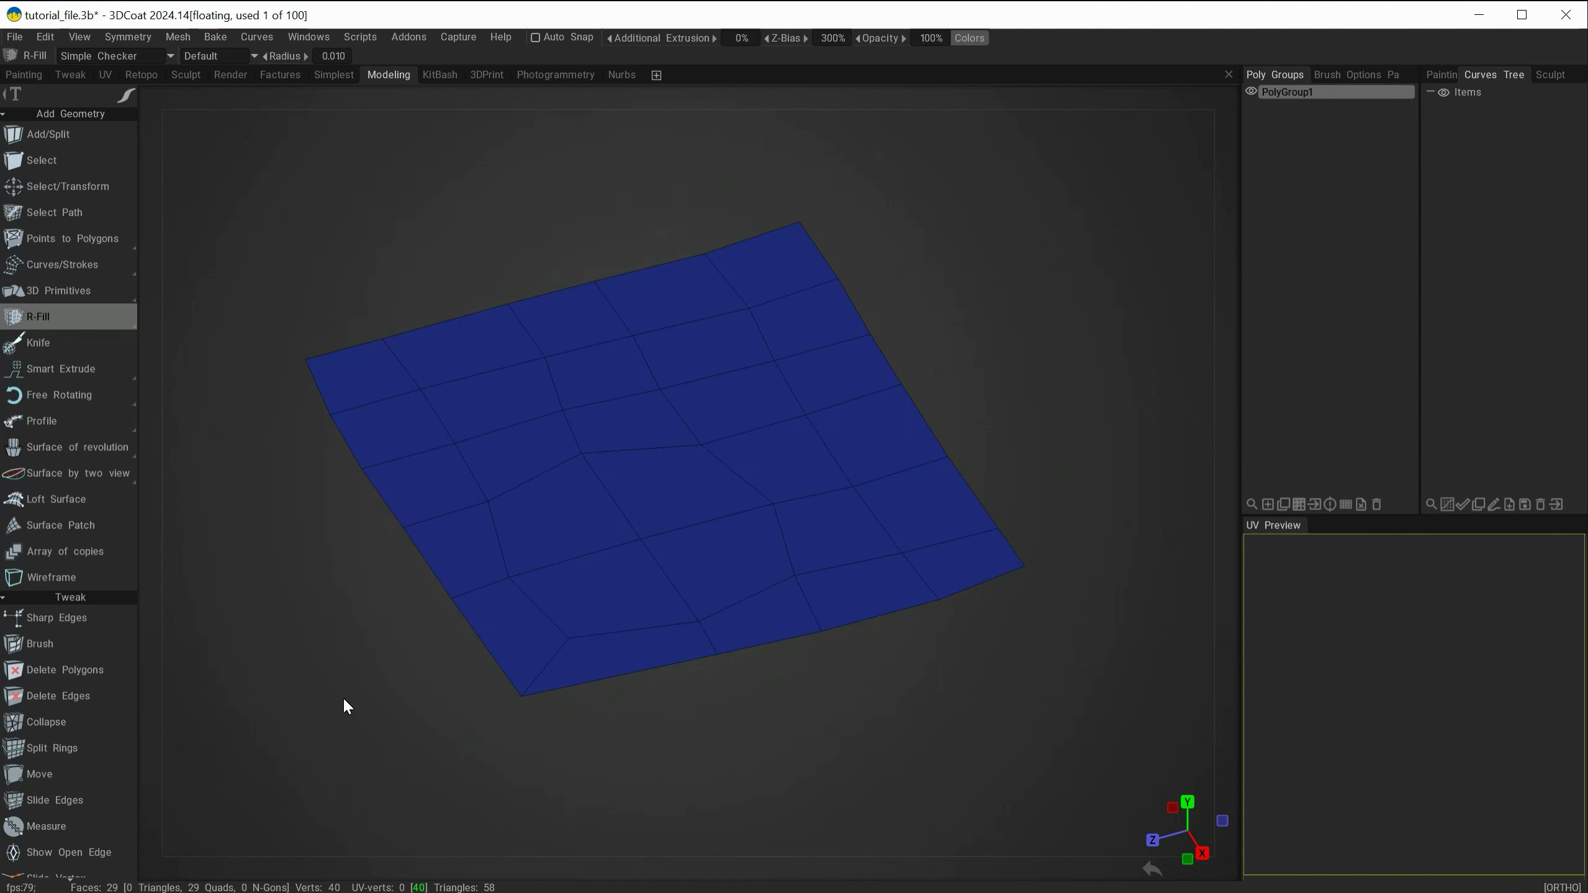
left_click_drag(323, 755, 308, 606, "alt")
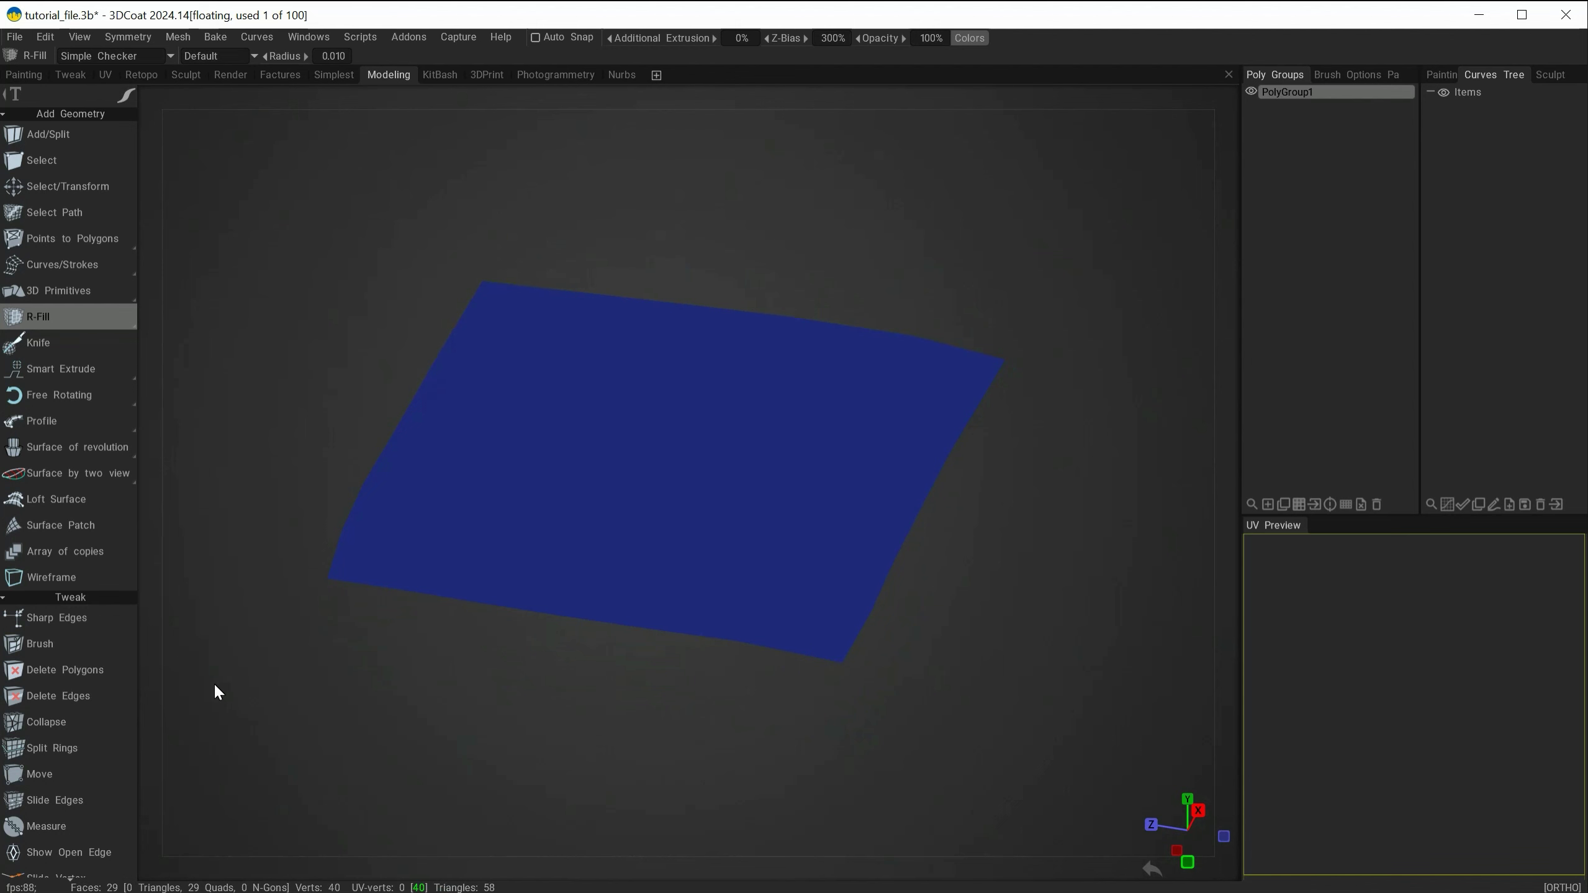
Enable Backface Culling and inspect the filled sheet from its front side
left_click(79, 37)
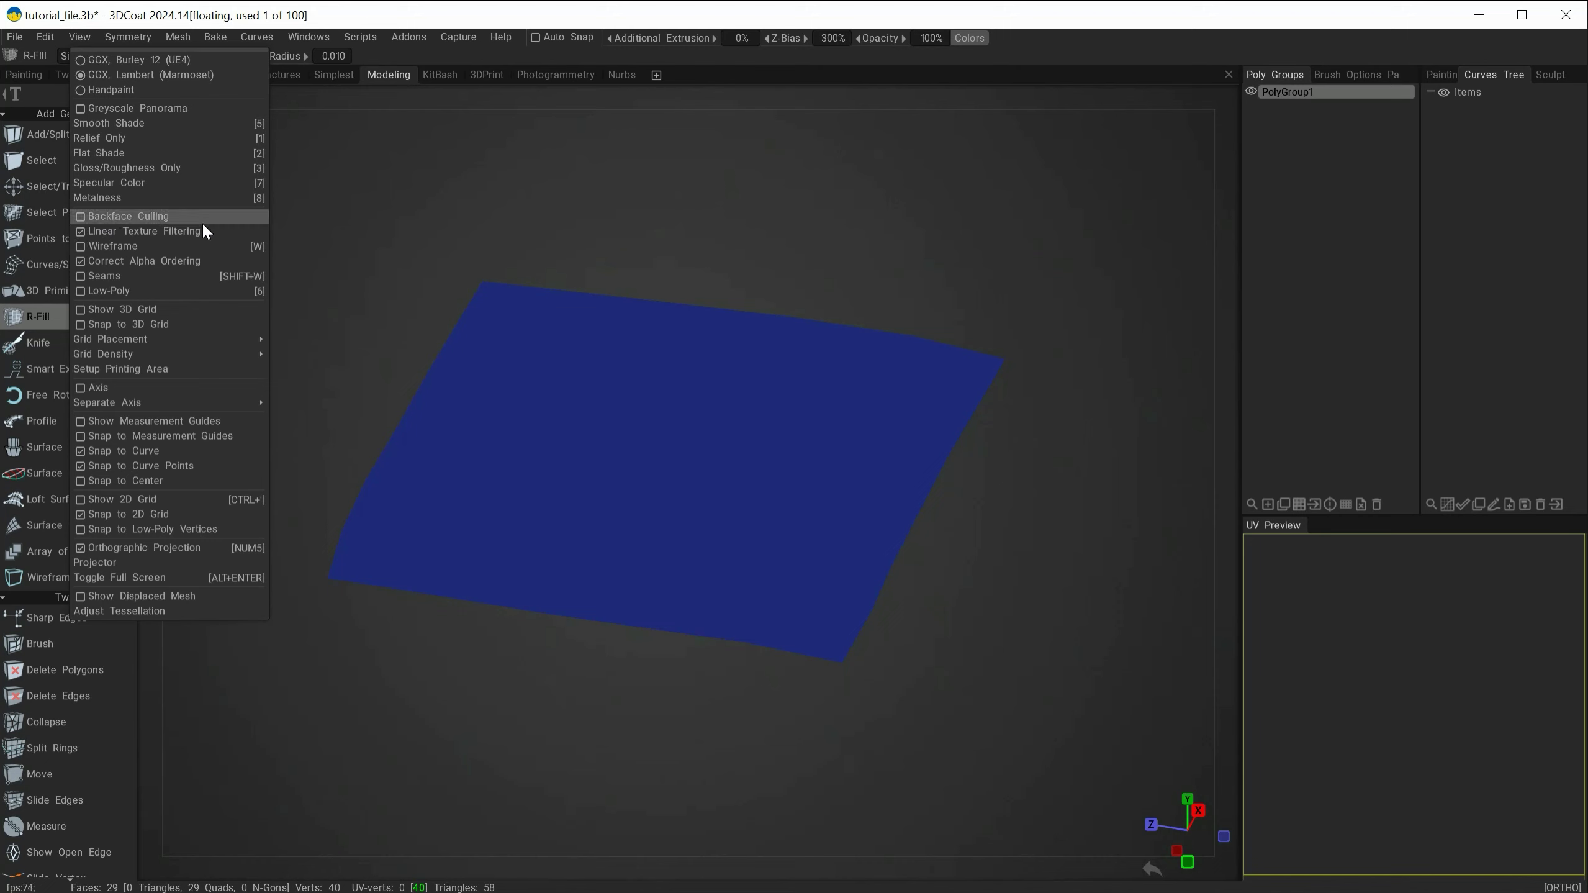
left_click(98, 216)
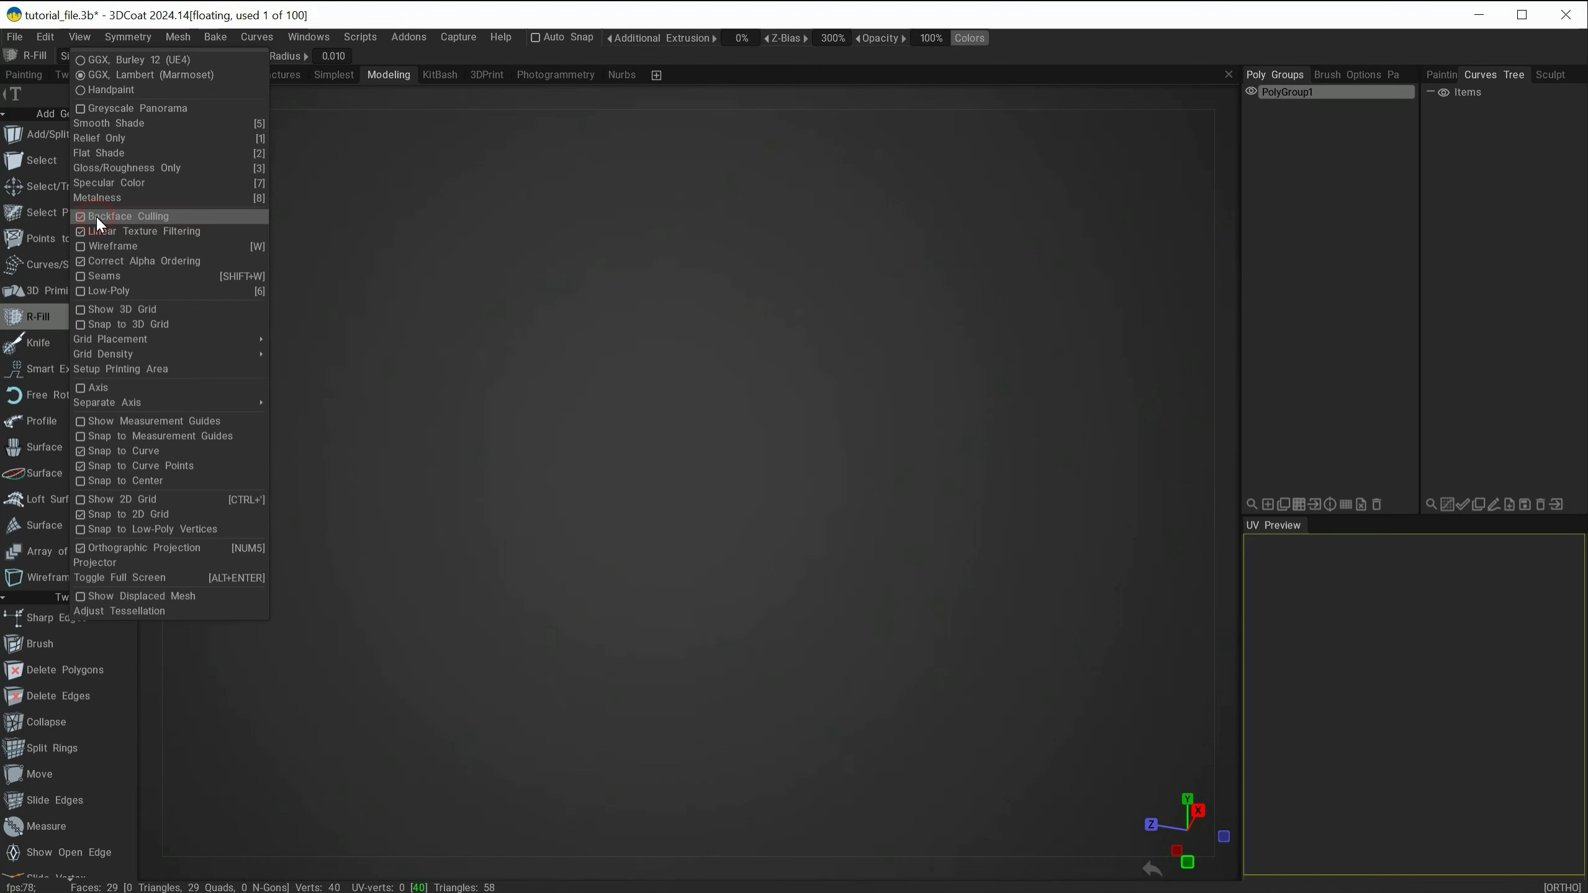
left_click(370, 791)
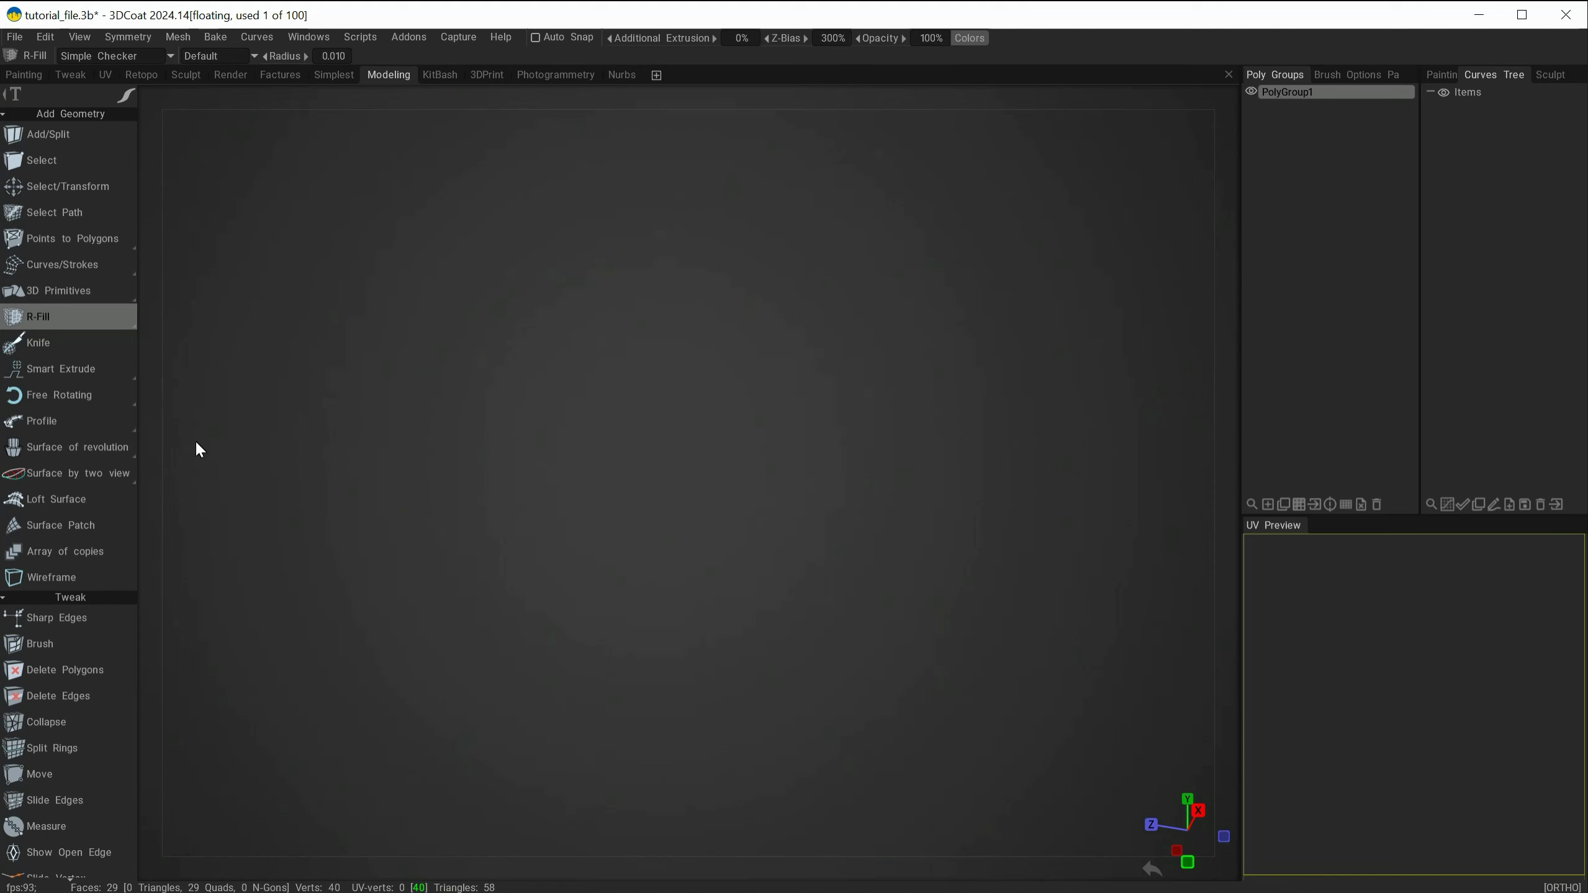
left_click_drag(271, 321, 181, 498, "alt")
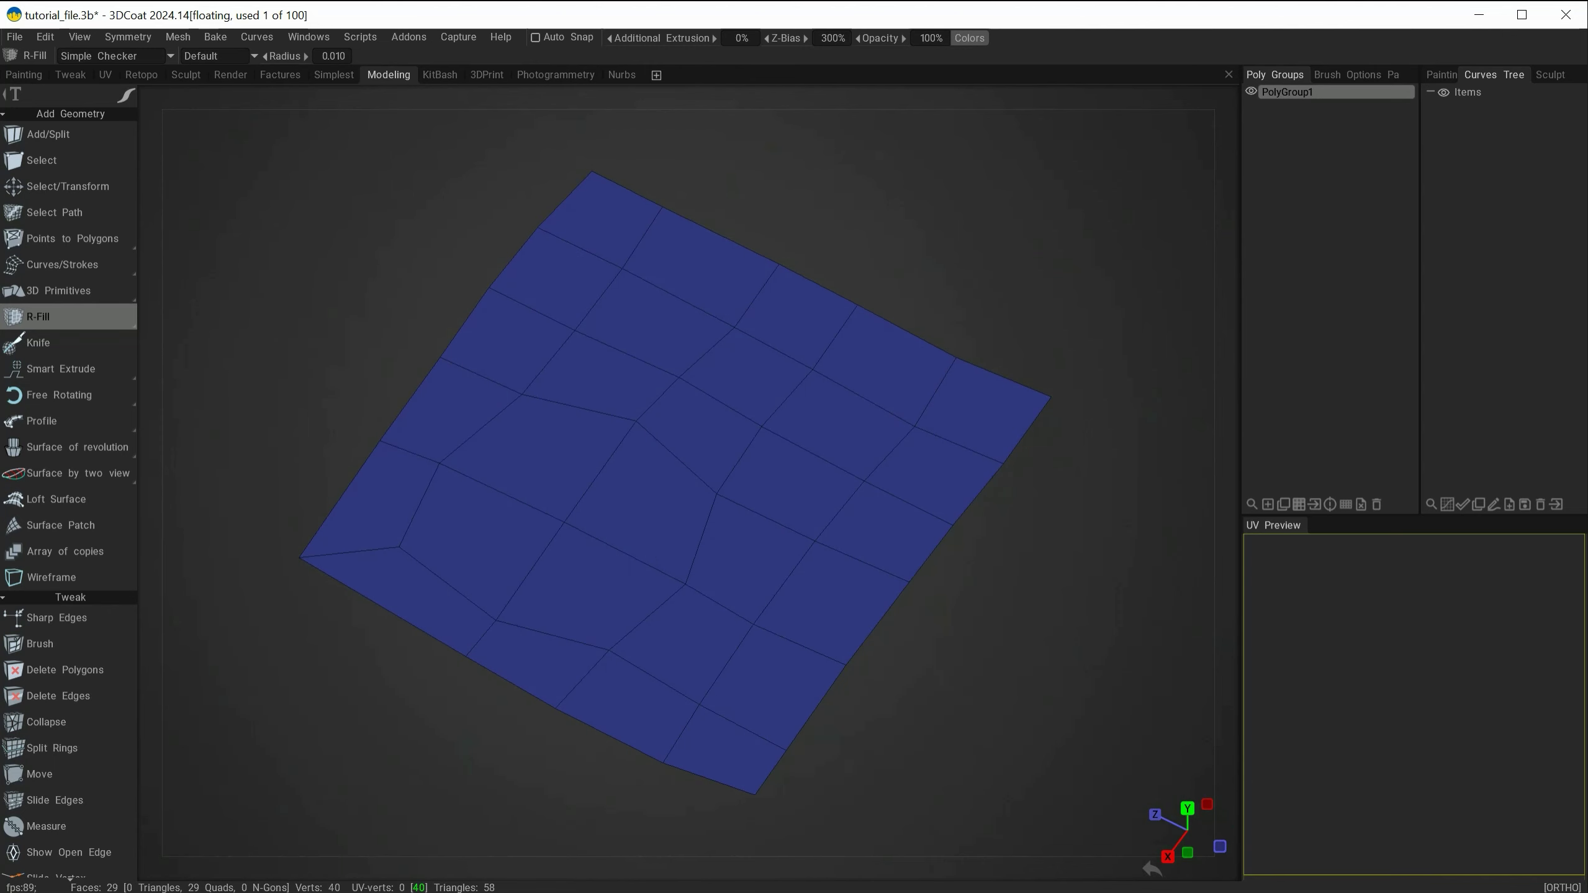
Disable Backface Culling and check the back side of the sheet
left_click(83, 37)
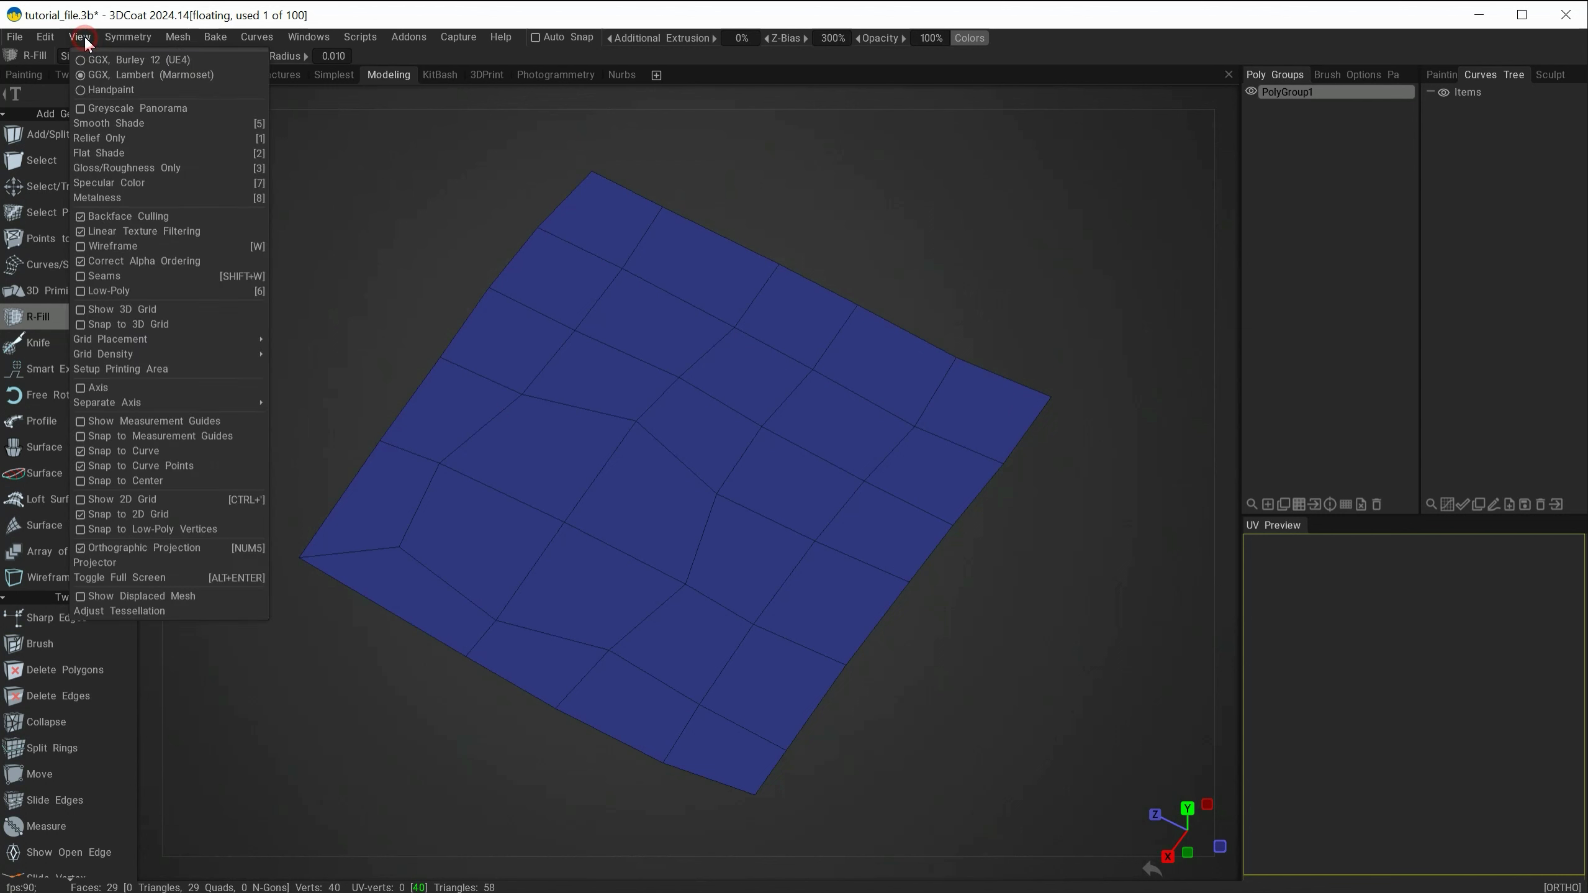
left_click(115, 215)
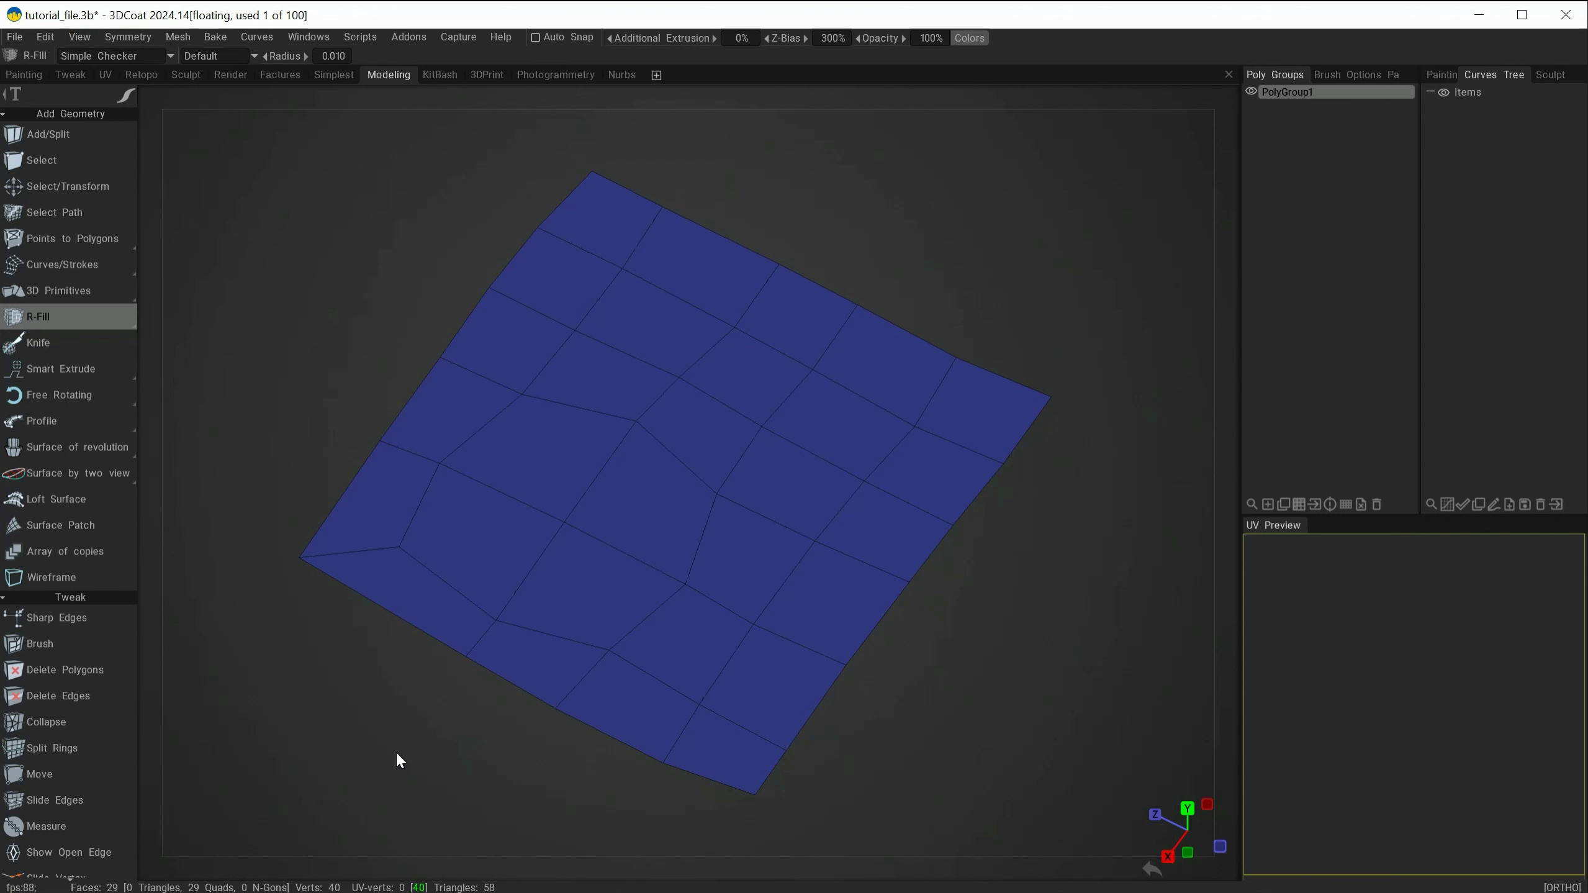
left_click_drag(359, 797, 342, 598, "alt")
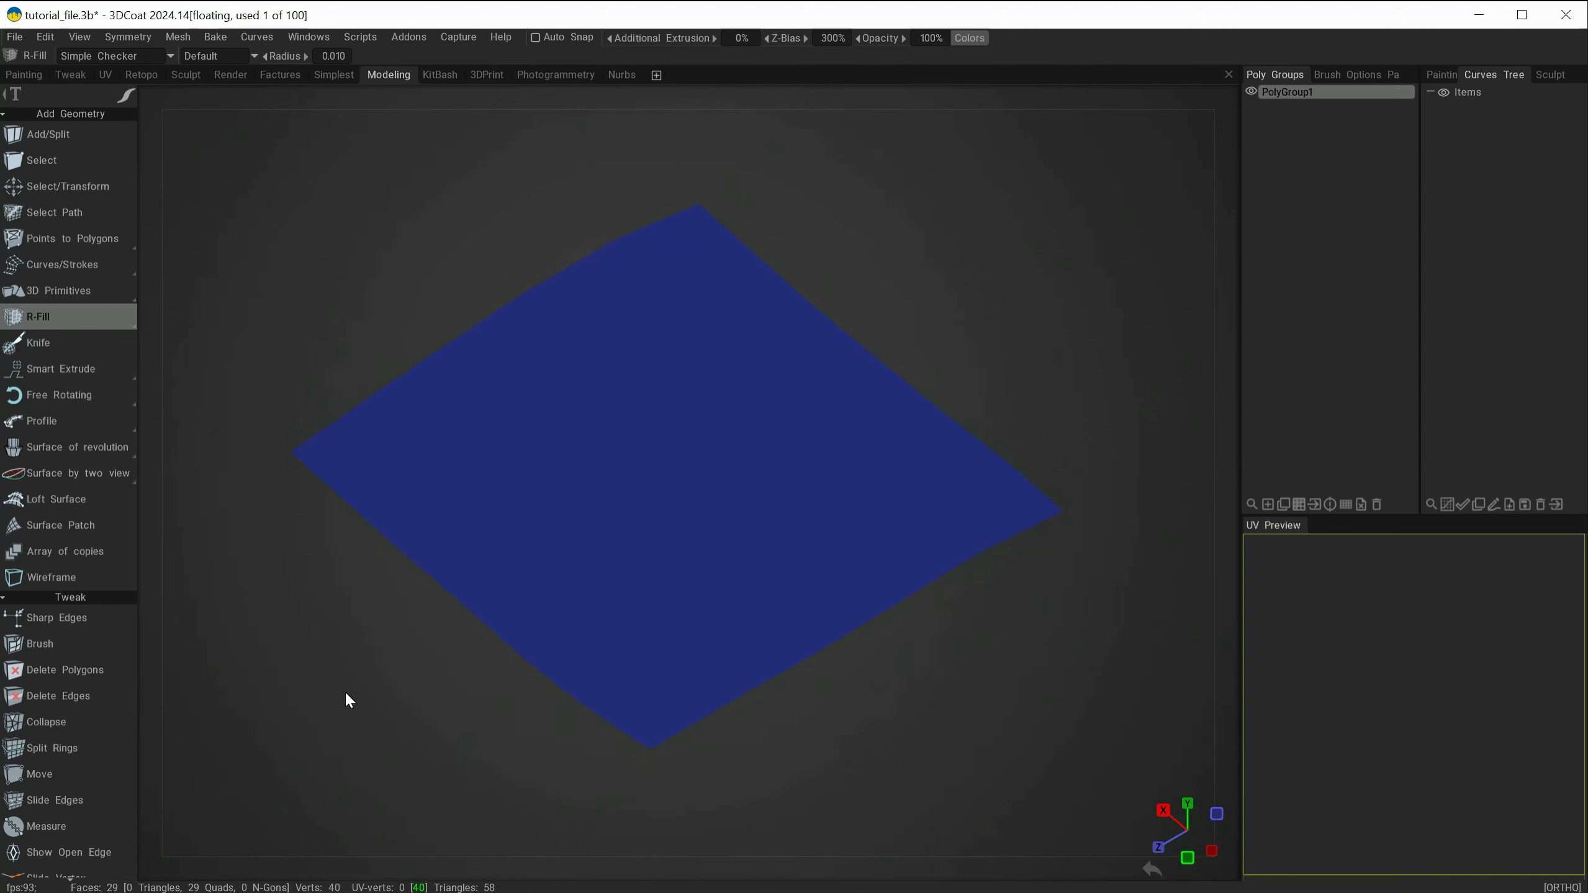
Close the octagonal hole with the Cap tool using the Tri cap type, and undo the cap
mouse_move(51, 317)
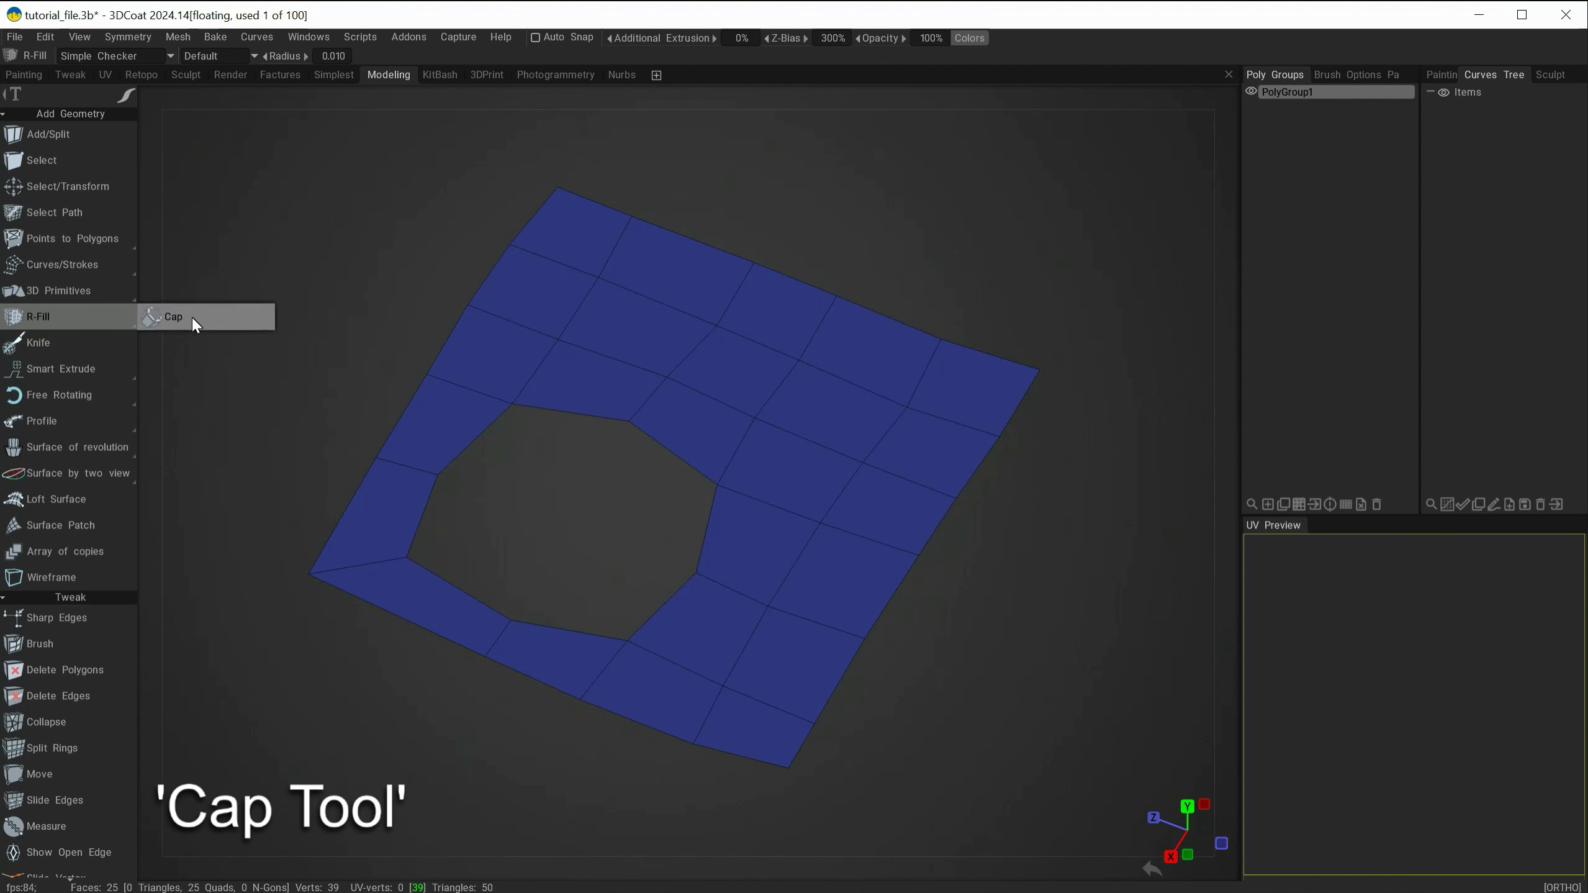
left_click(193, 316)
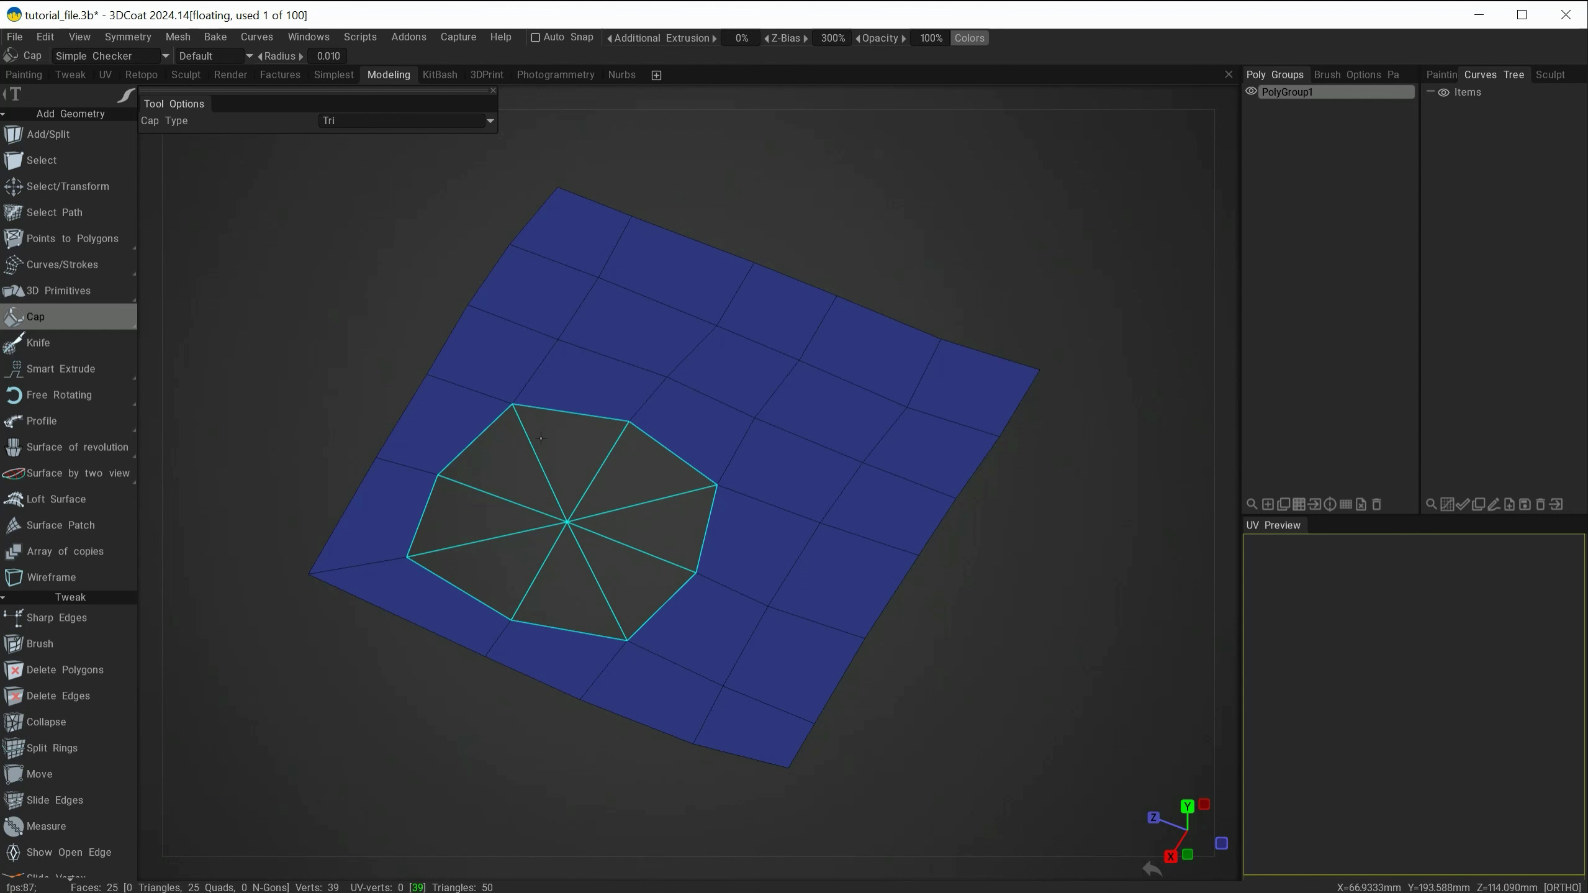
left_click(369, 120)
left_click_drag(330, 103, 350, 155)
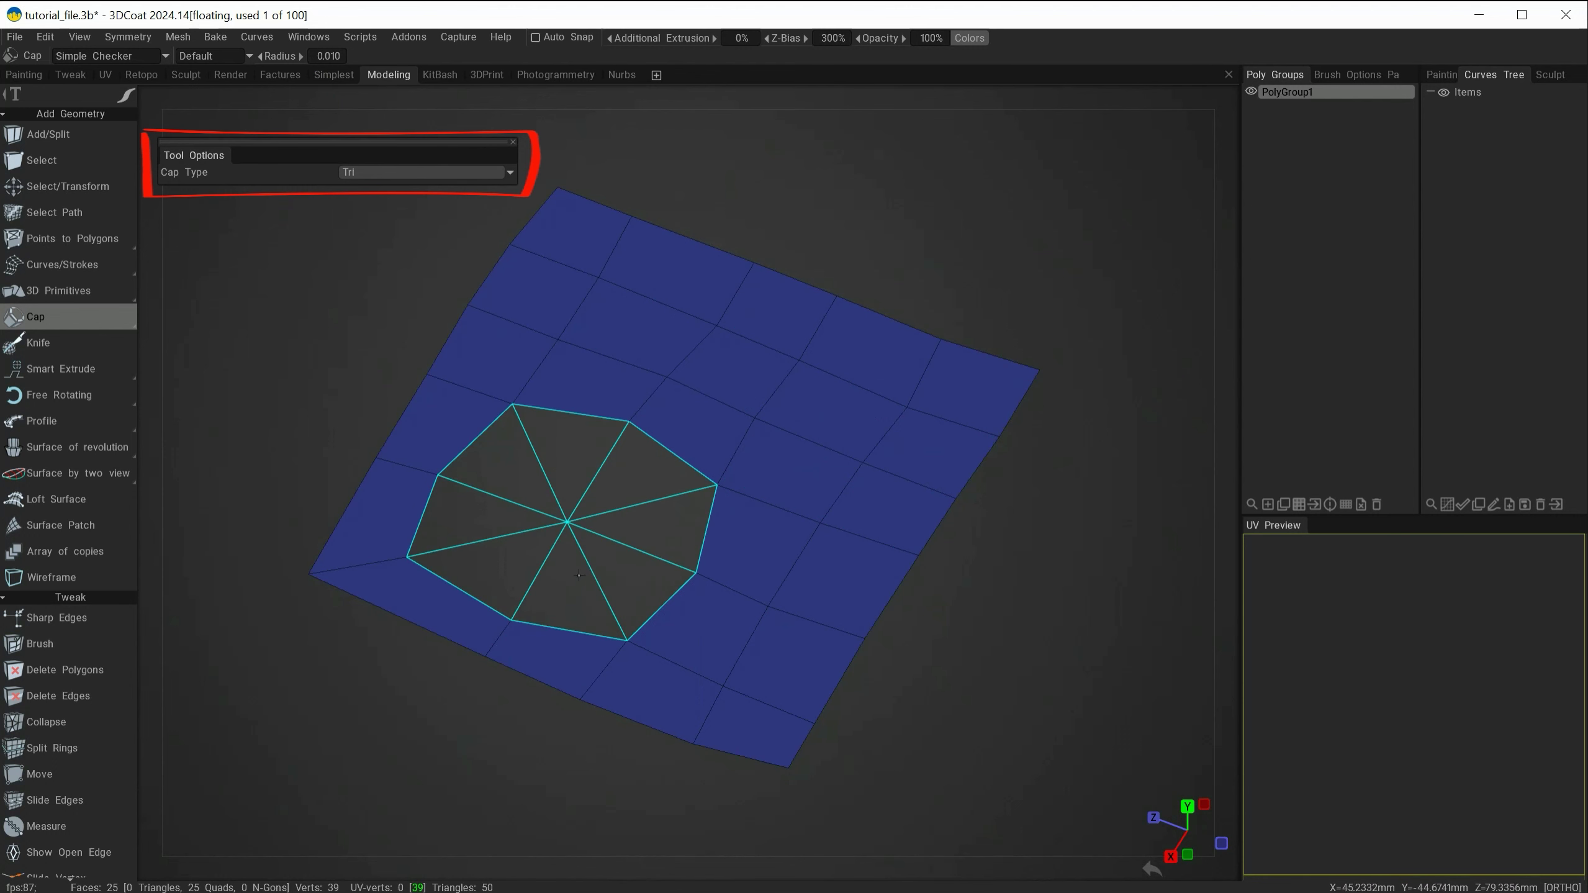
left_click(492, 486)
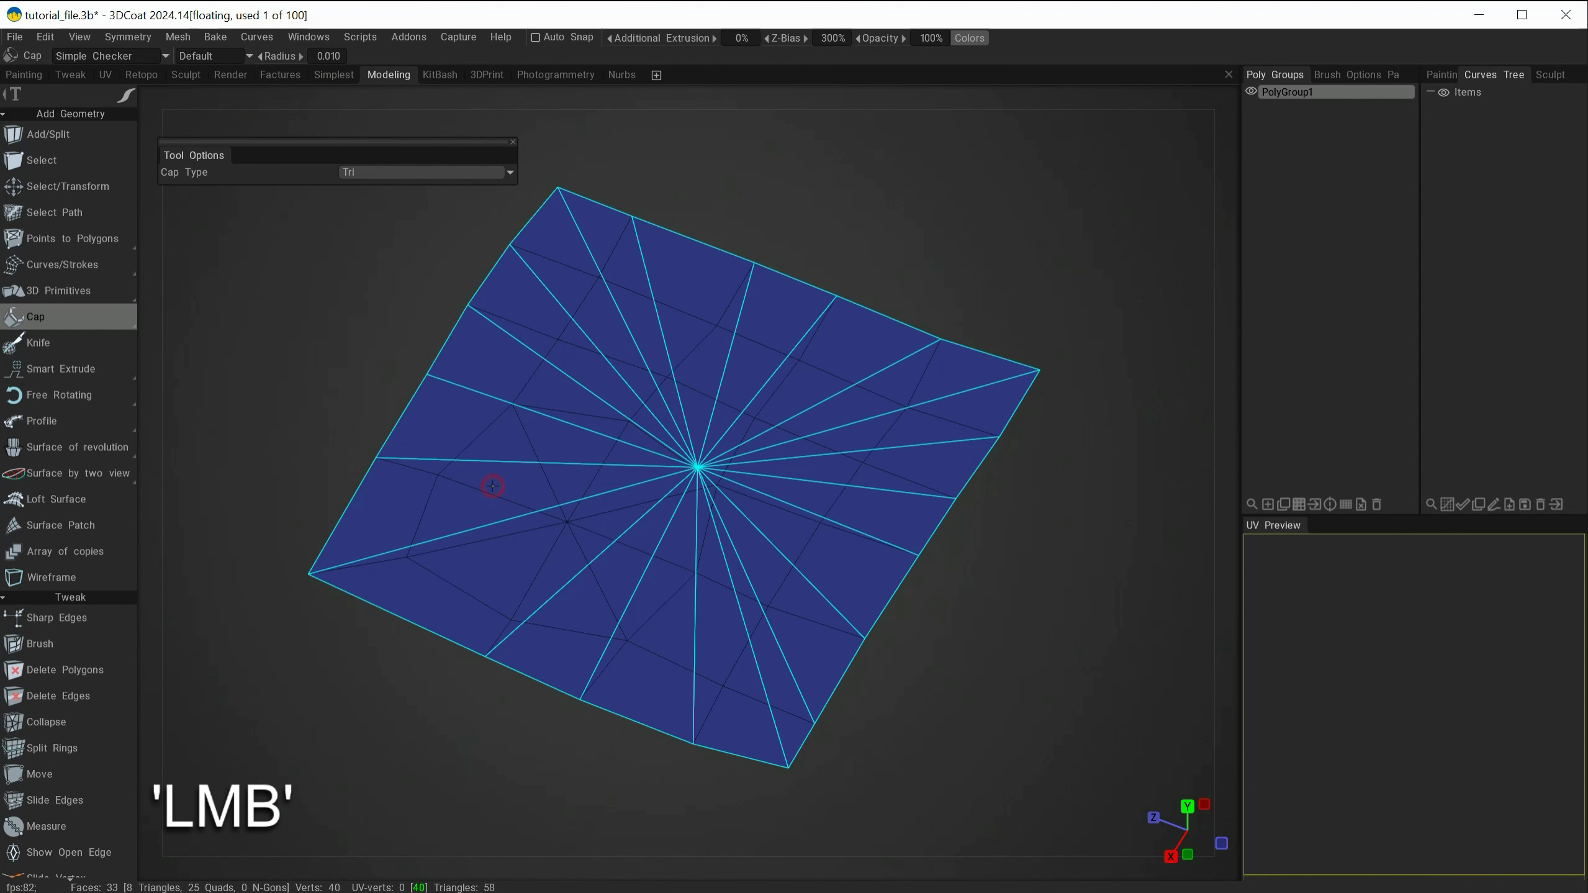
key("Escape")
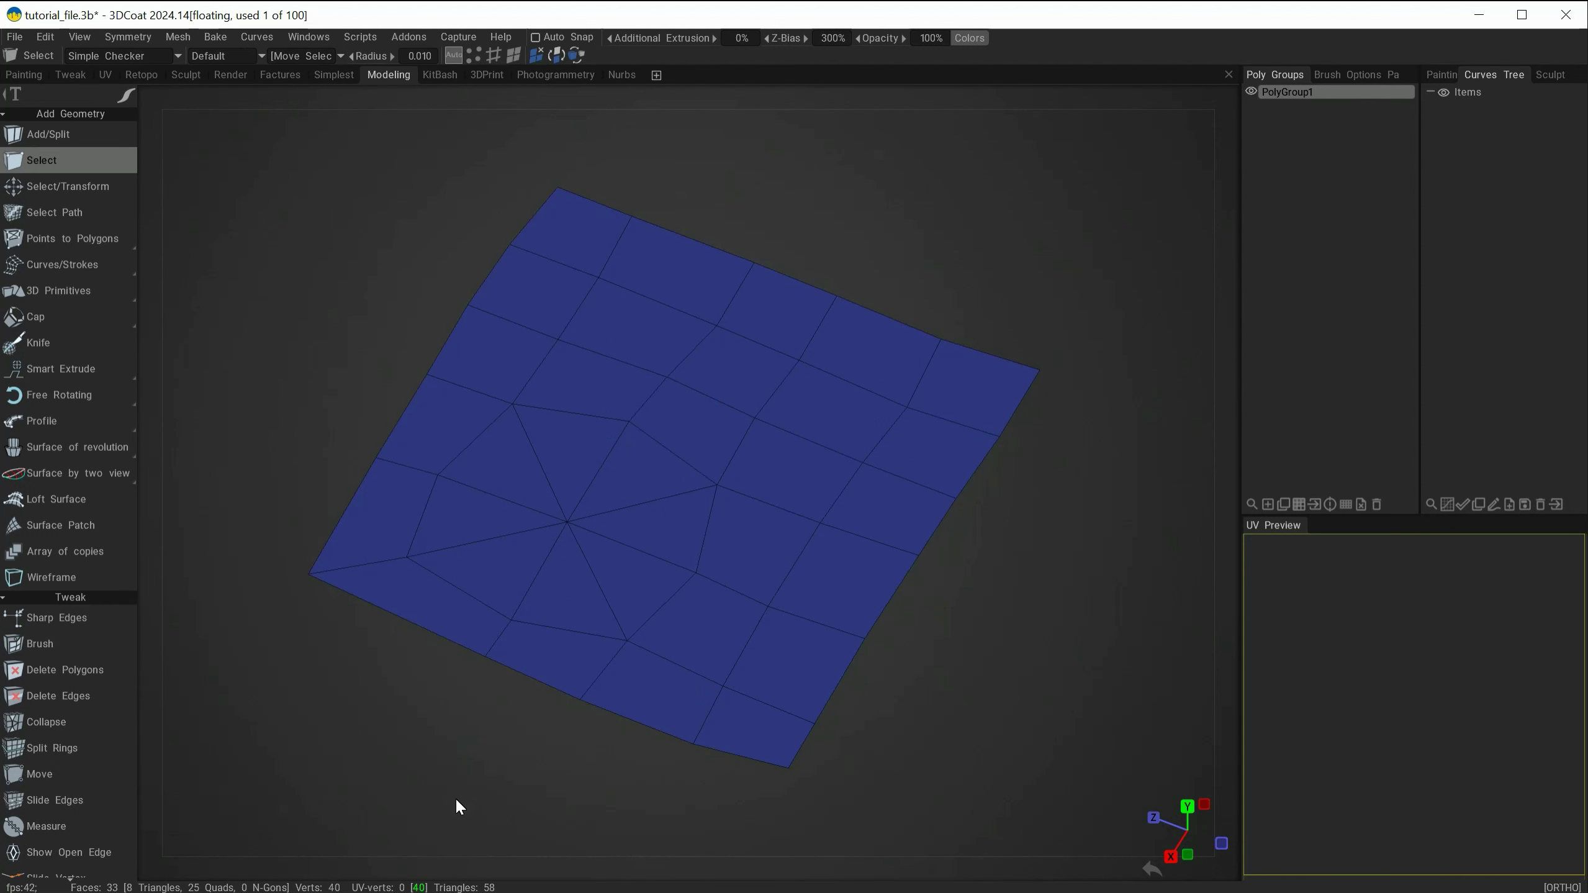
mouse_move(391, 755)
left_mouse_down("alt")
mouse_move(320, 718)
mouse_move(414, 751)
left_mouse_up("alt")
key("ctrl+z")
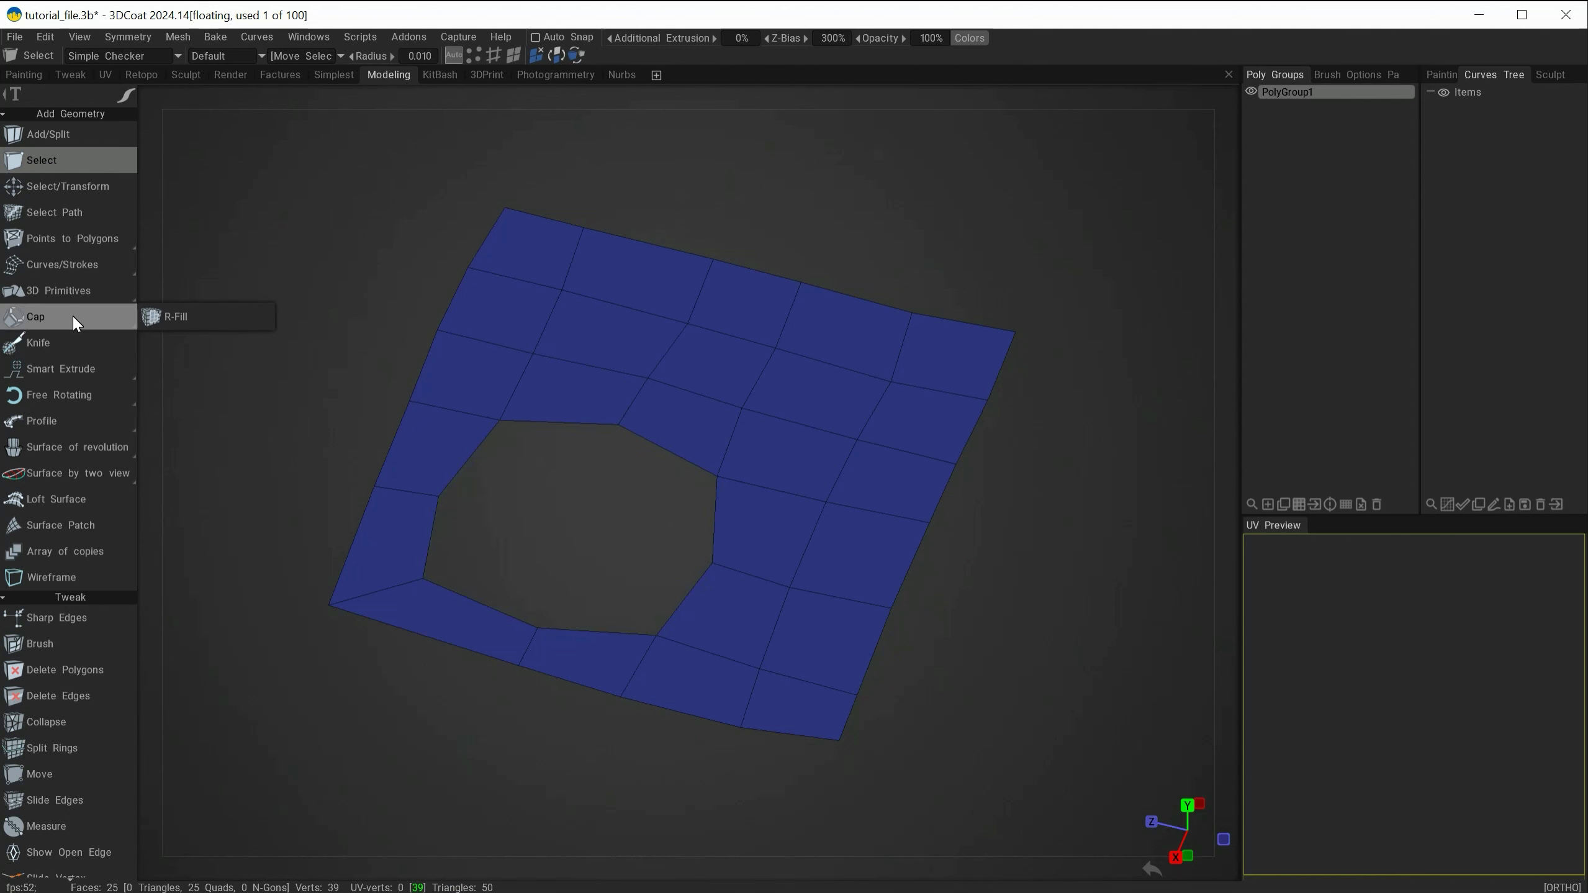
Close the octagonal hole with a Quad-1 cap with QtyDiv 1, and undo it
left_click(70, 316)
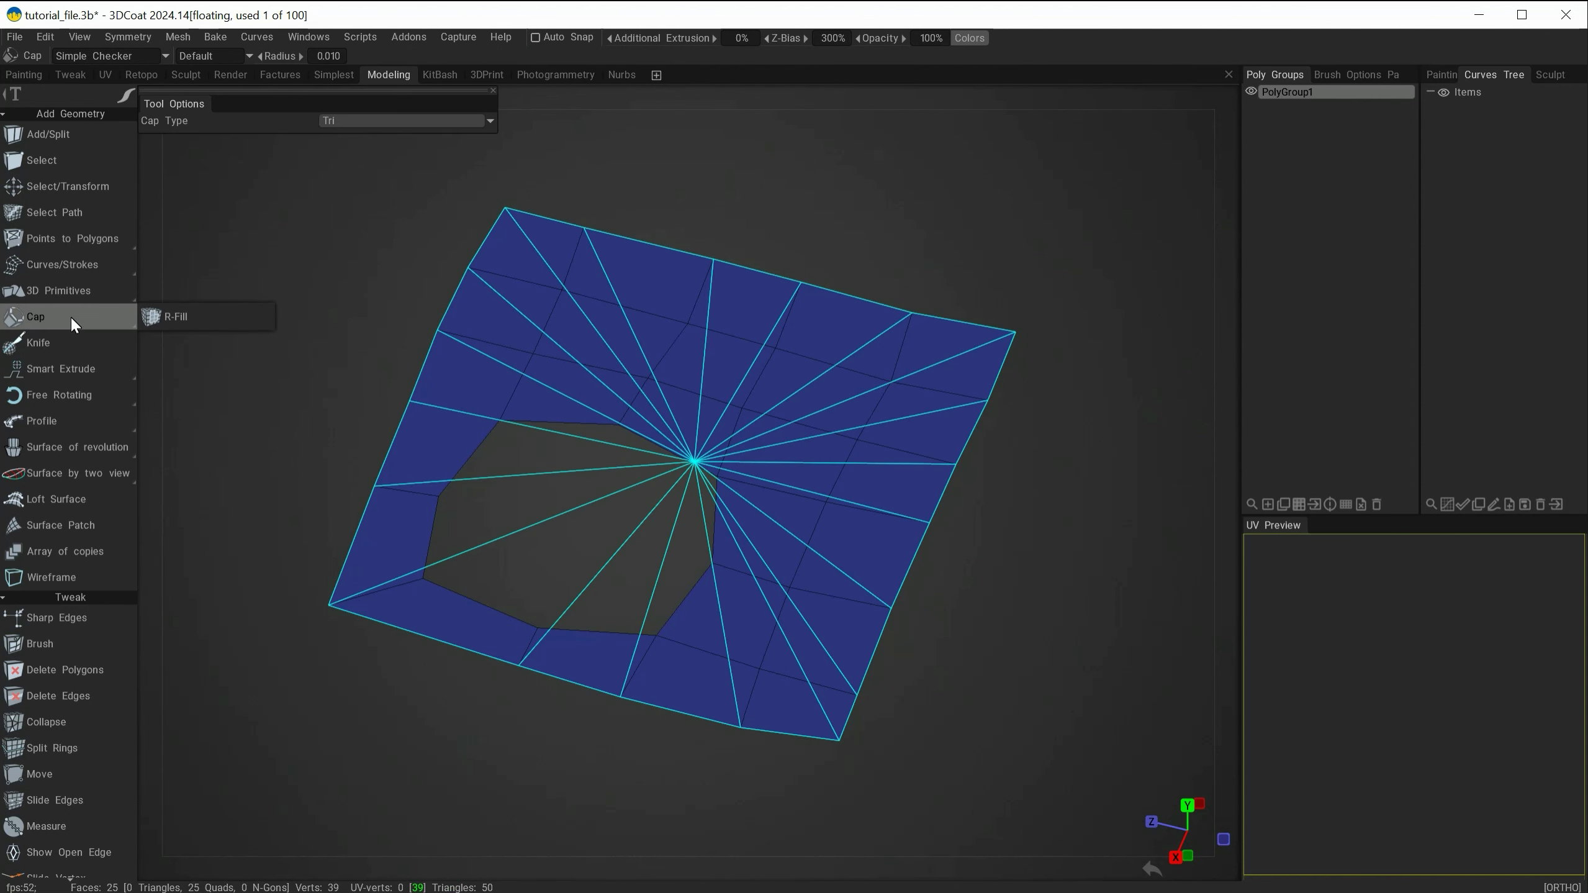
left_click(359, 122)
left_click(352, 151)
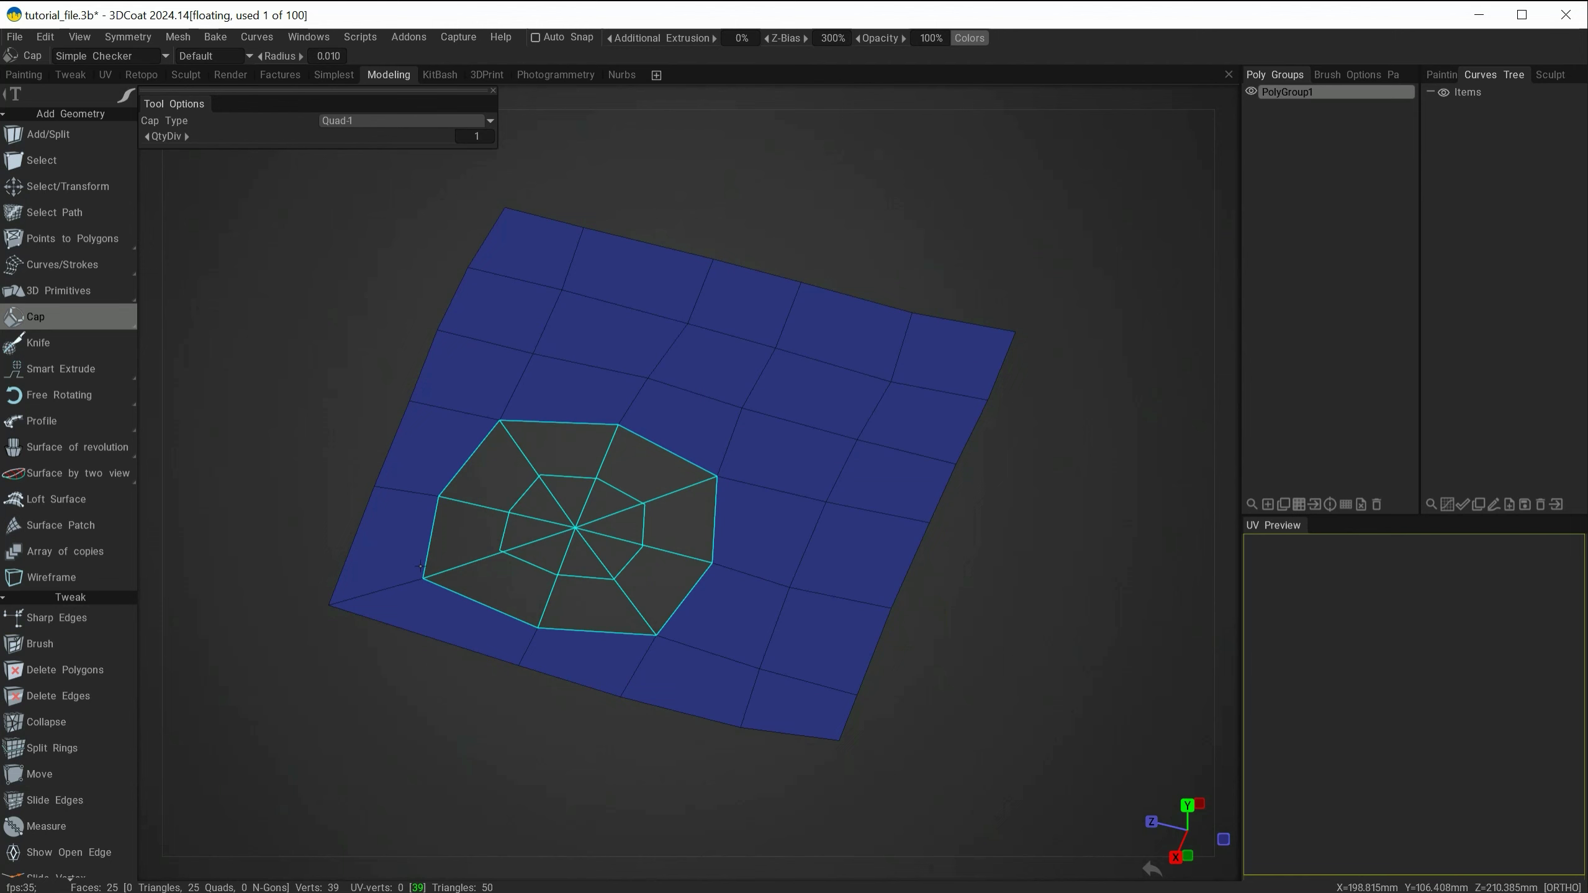
left_click(421, 566)
key("Escape")
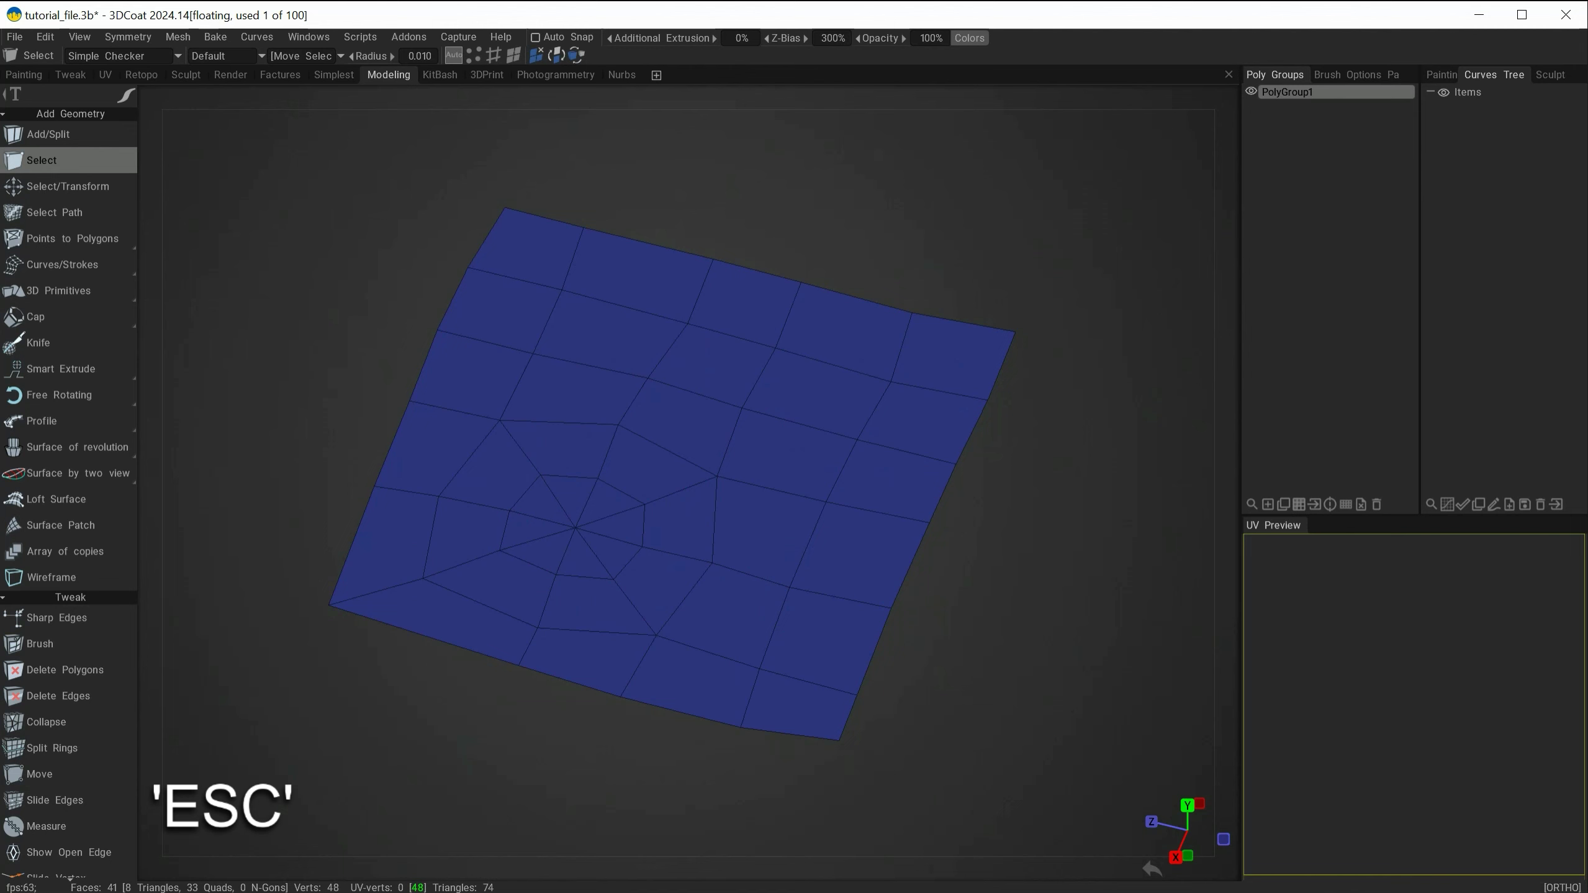
left_click_drag(254, 825, 330, 787, "alt")
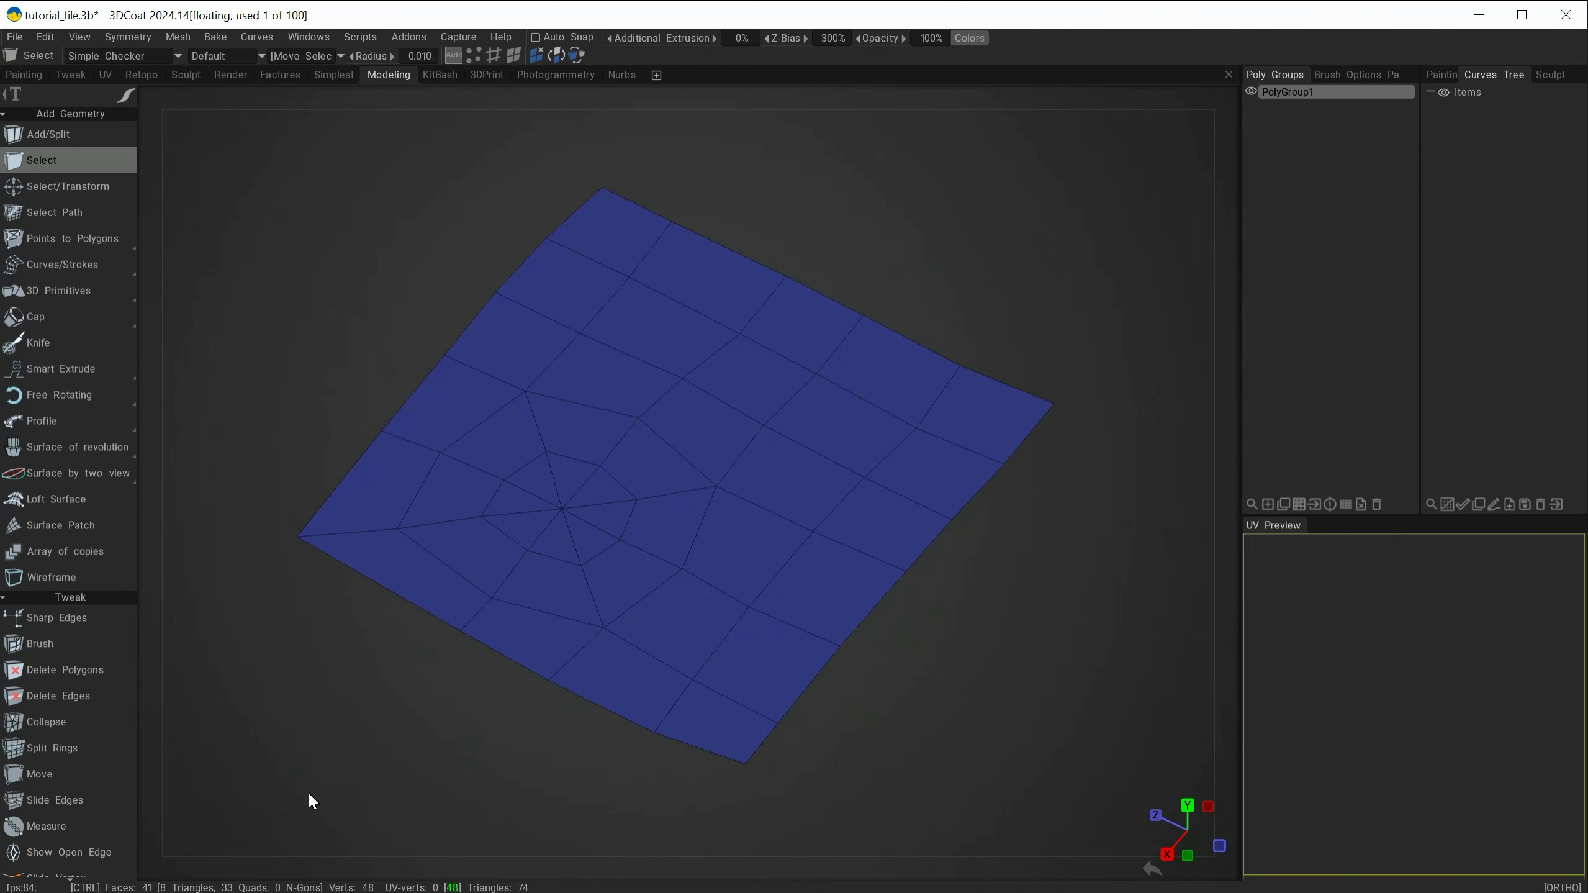
key("ctrl+z")
Close the octagonal hole with the Cap tool using cap type Quad-2 and QtyDiv 1
left_click(33, 316)
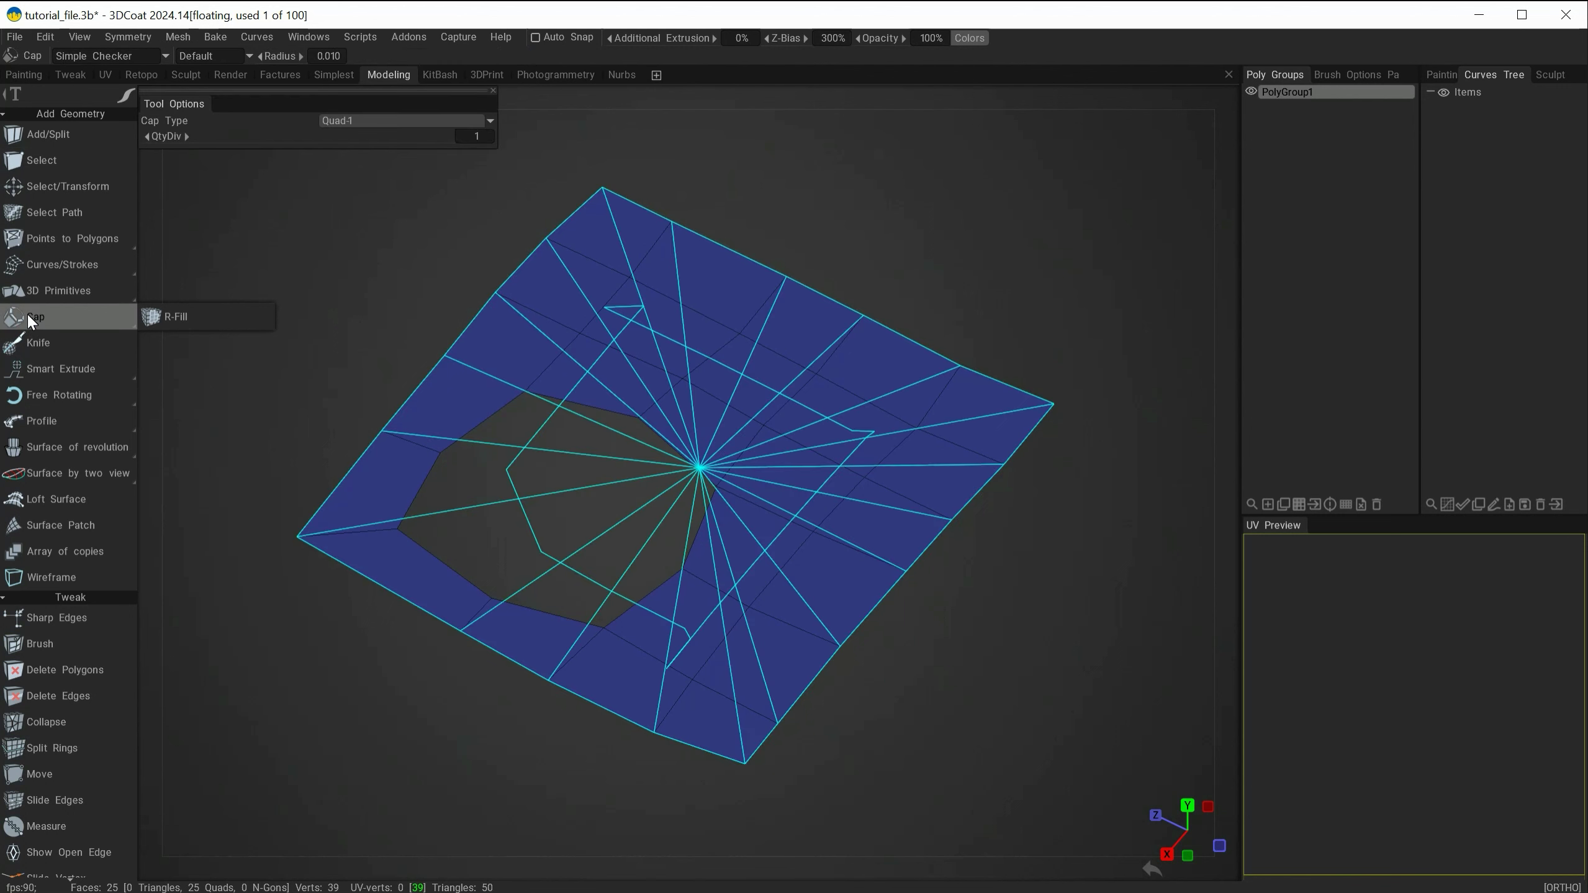
left_click(363, 120)
left_click(338, 168)
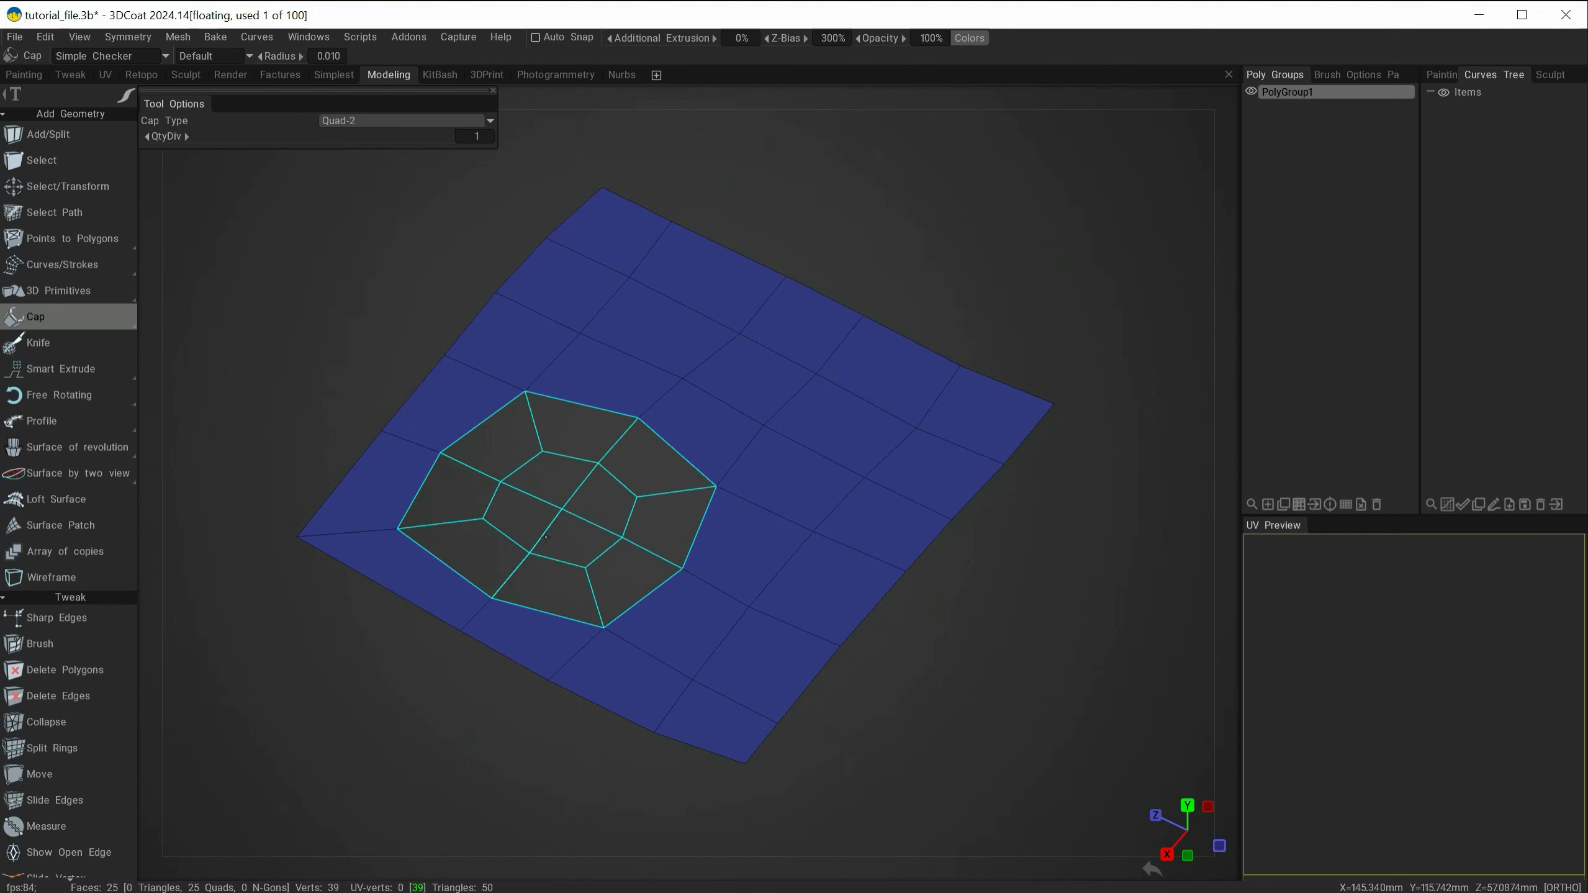
left_click(518, 458)
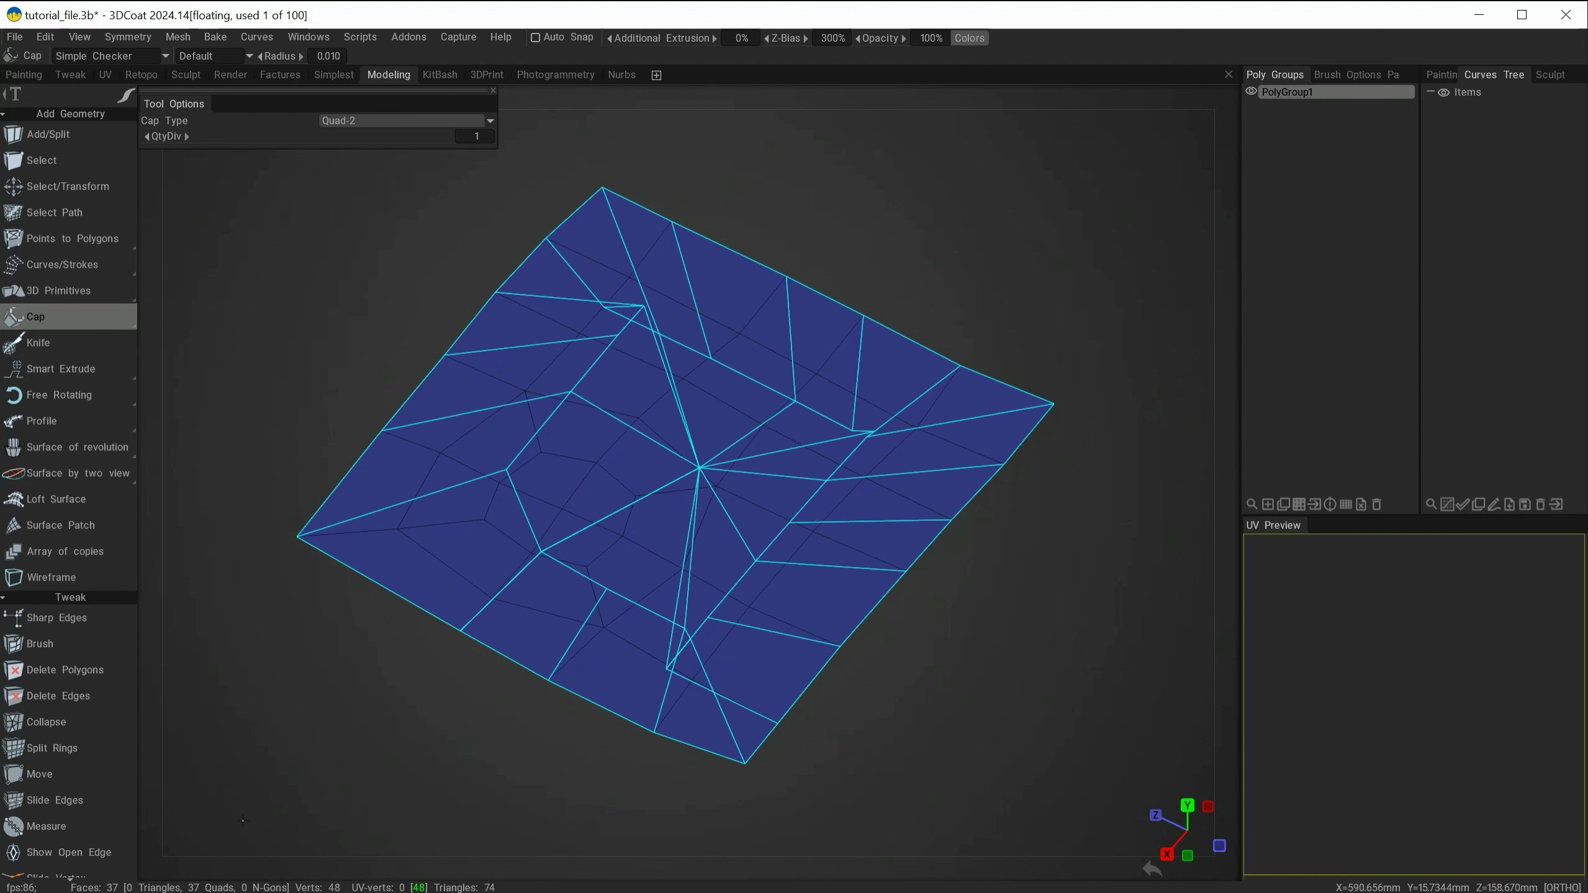
key("Escape")
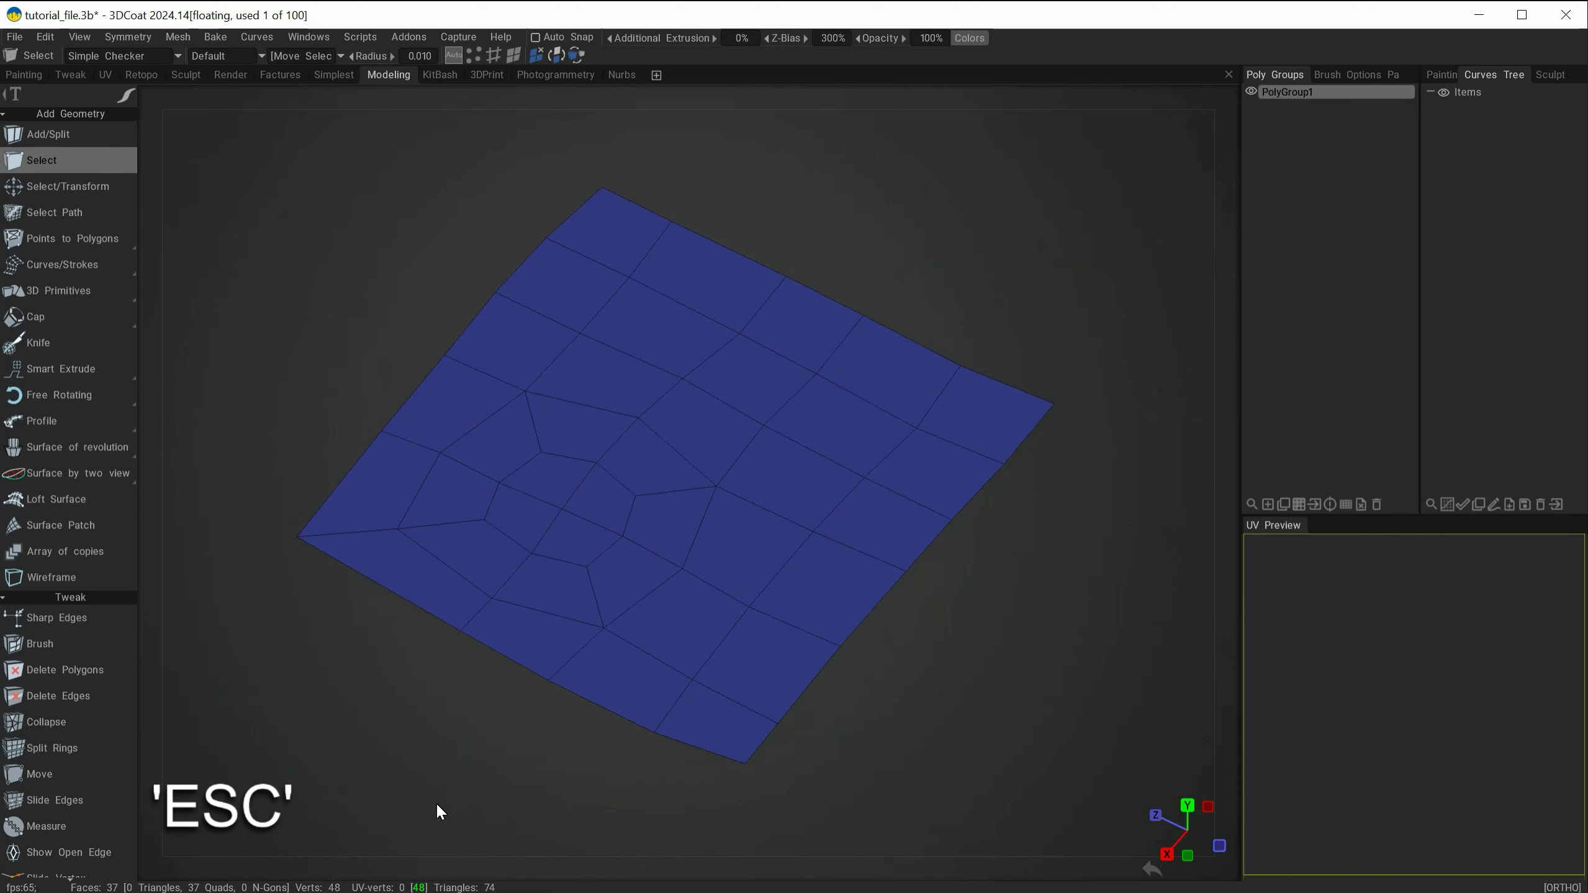
left_click_drag(440, 811, 376, 772, "alt")
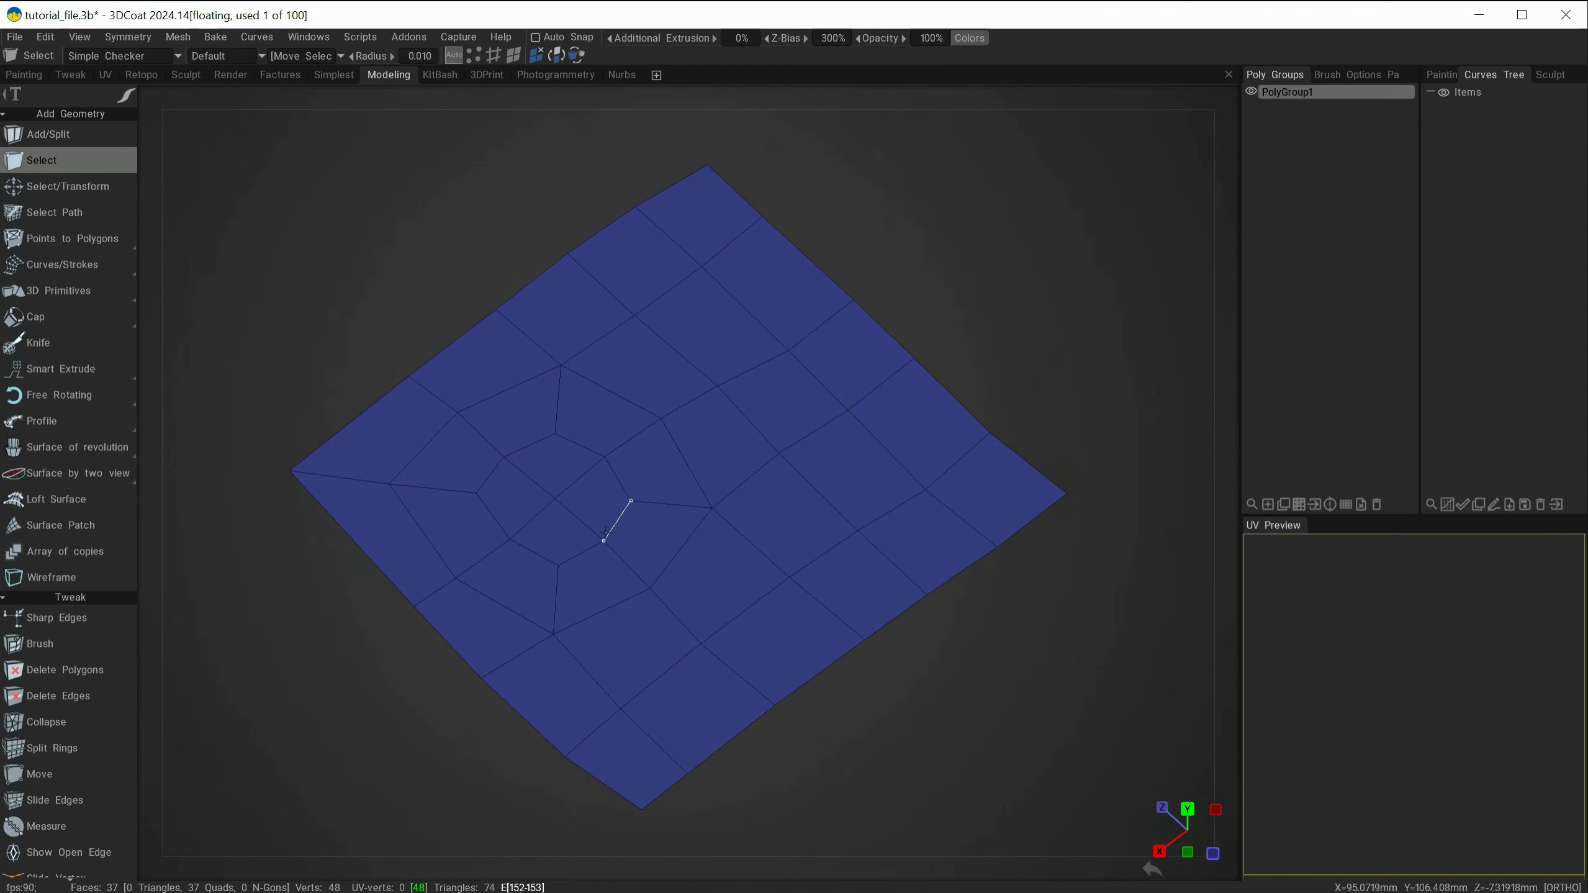
Insert an edge loop just inside the cap's octagonal border with Split Rings
left_click(62, 799)
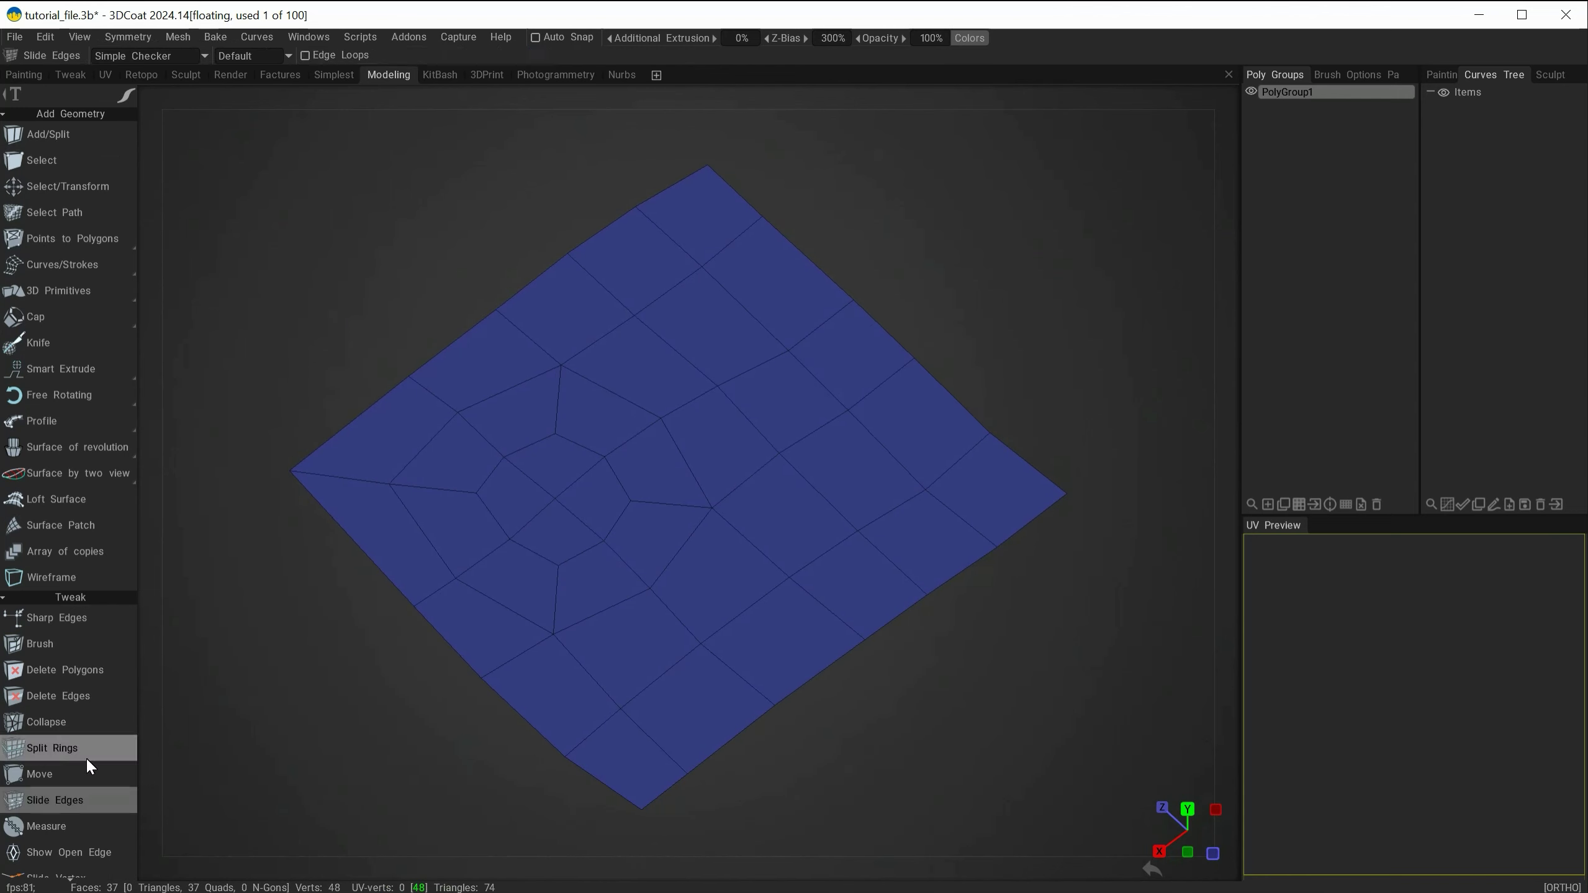
left_click(100, 747)
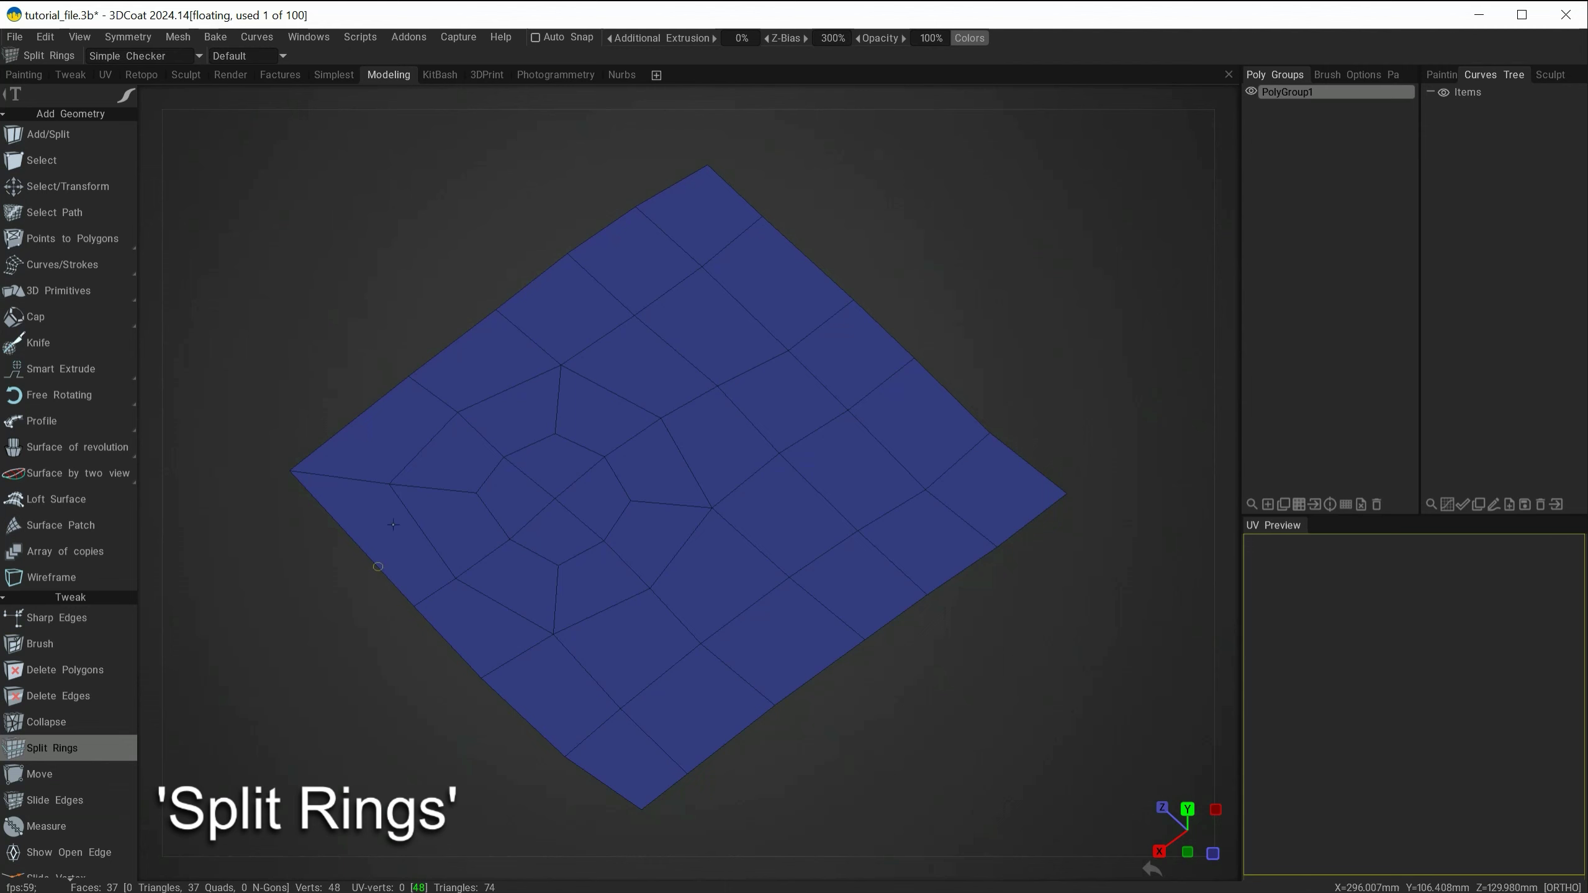
left_click(461, 419)
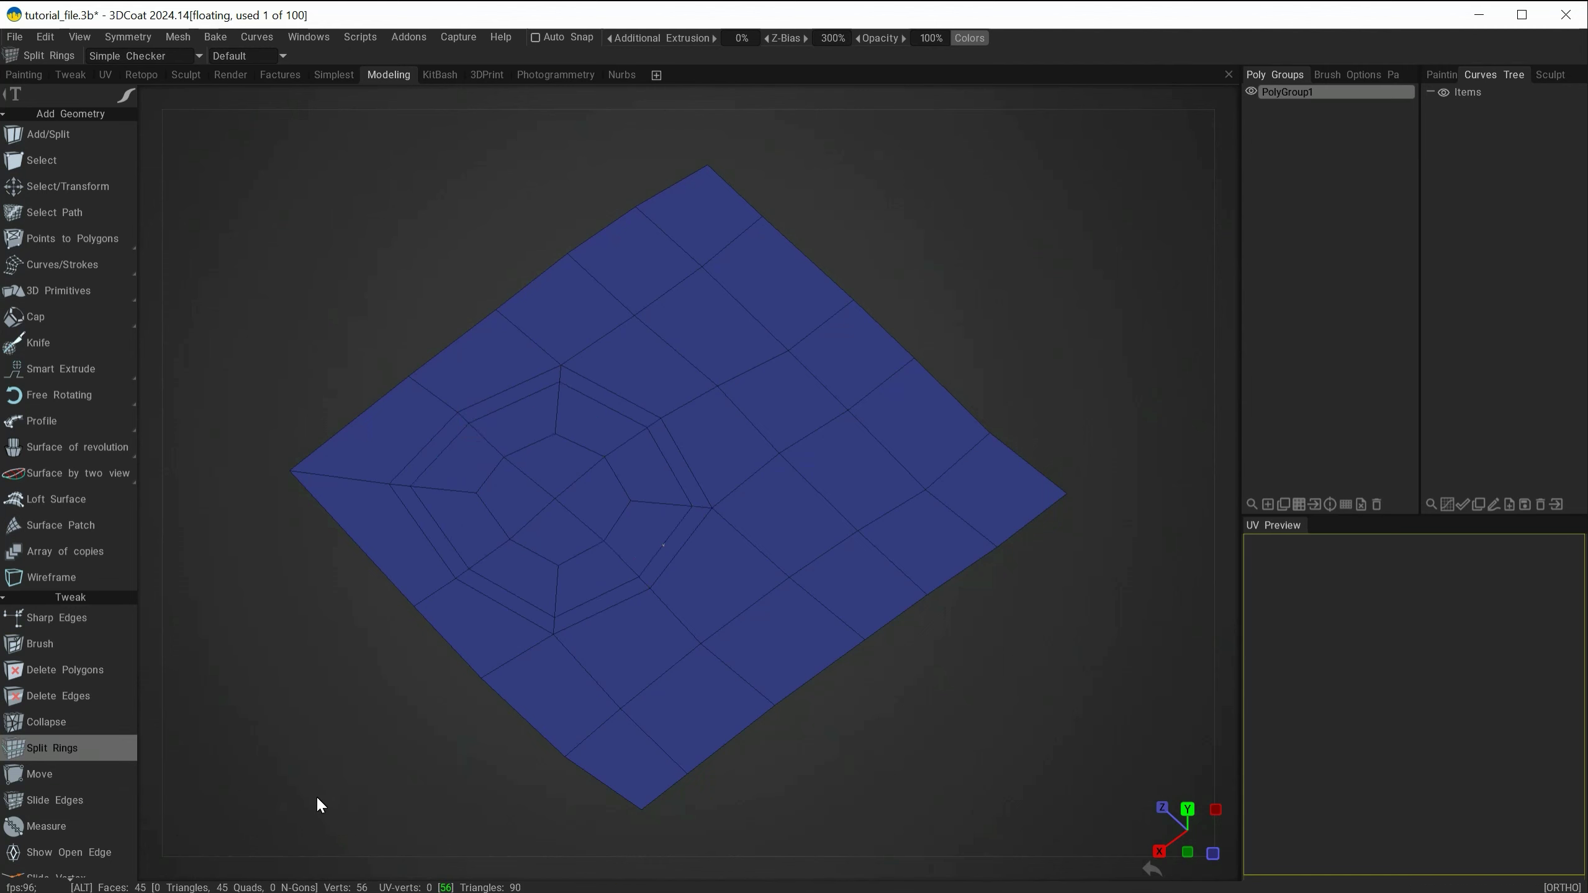
left_click_drag(320, 805, 107, 320)
mouse_move(27, 323)
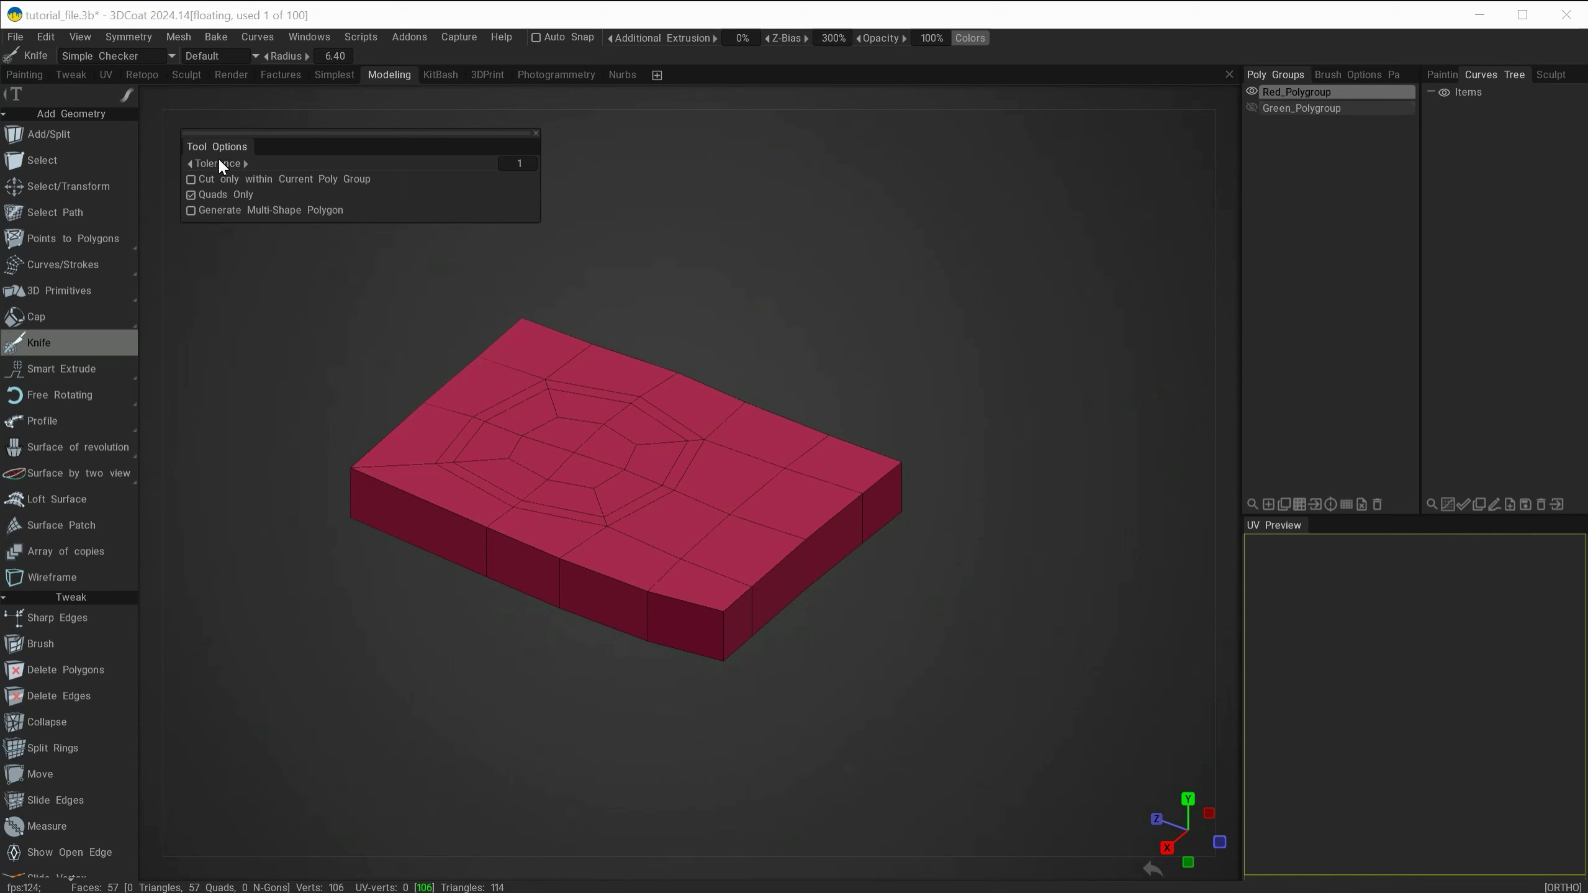
Show the Green_Polygroup beside the red one to view the whole mesh, and hide it again
left_click_drag(217, 149, 219, 159)
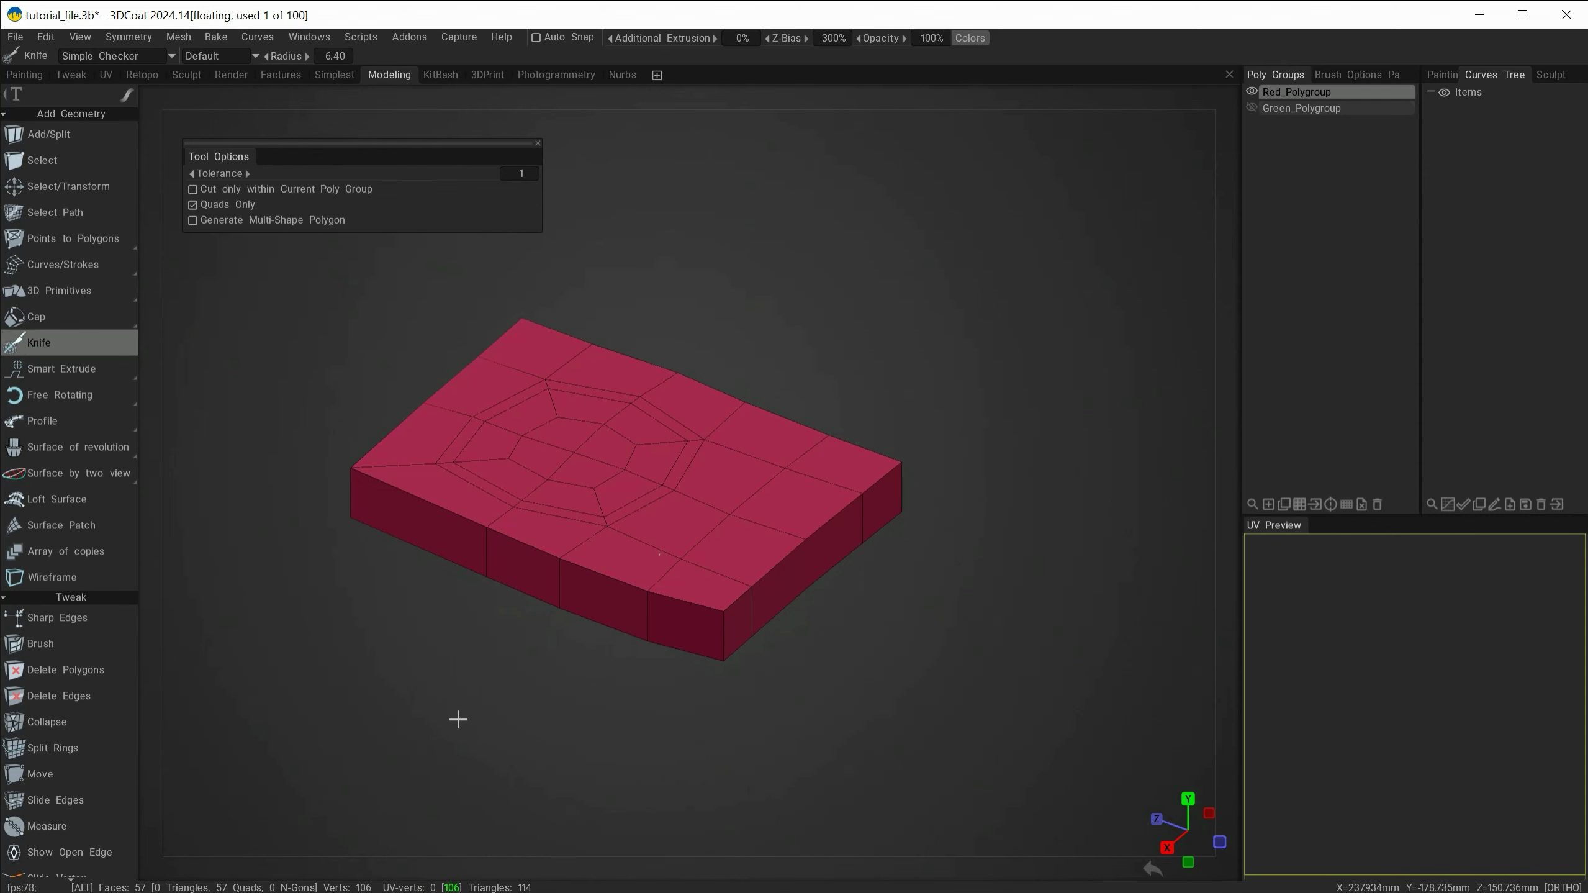
left_click_drag(458, 719, 415, 680, "alt")
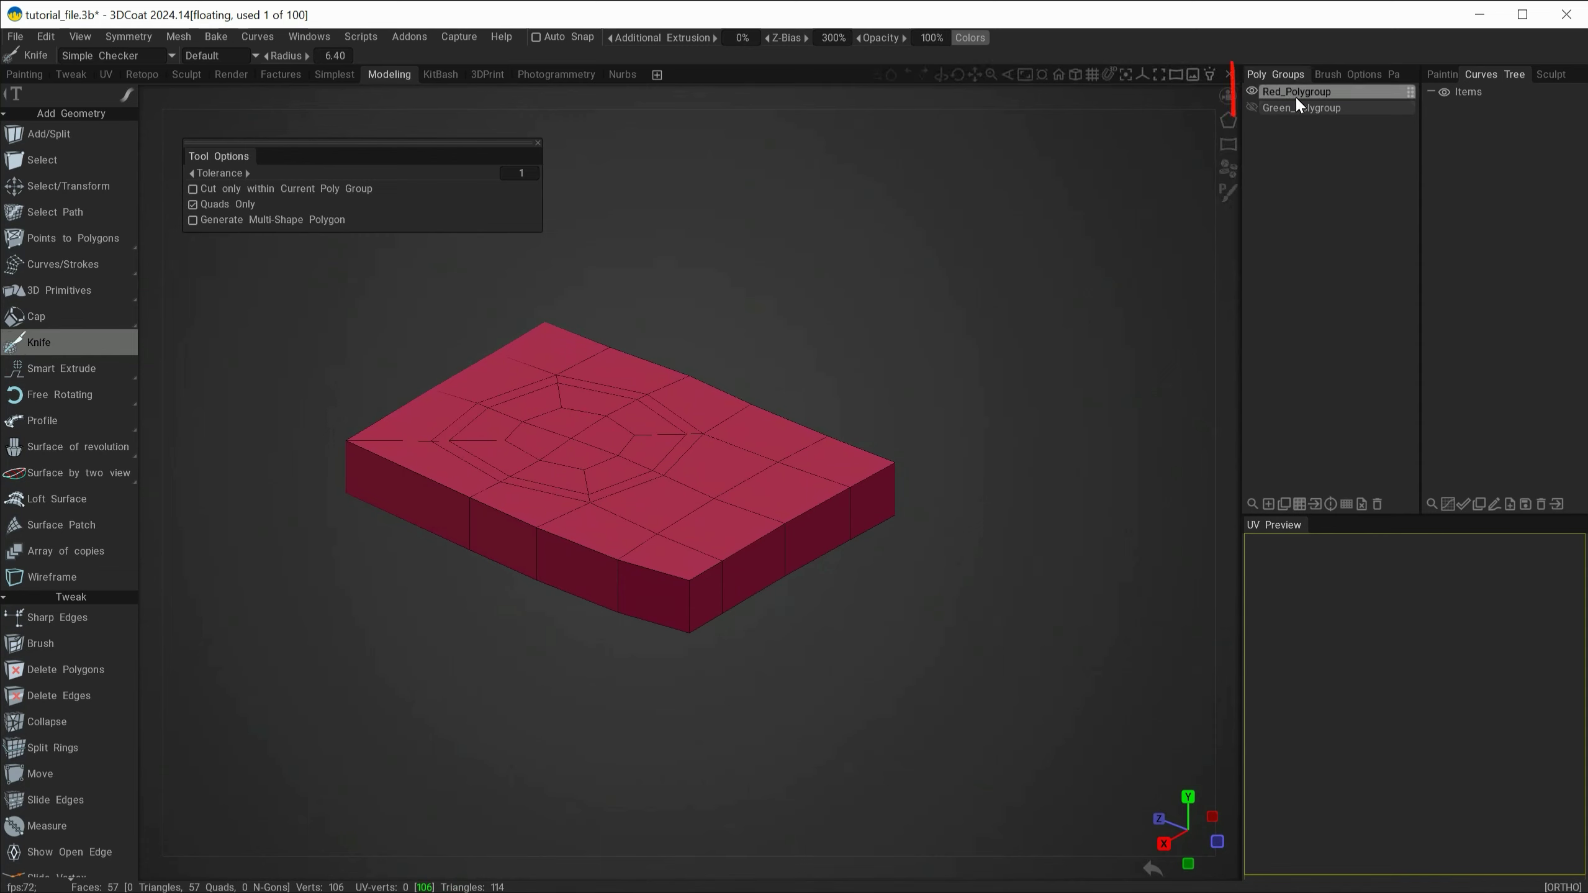
left_click(1251, 108)
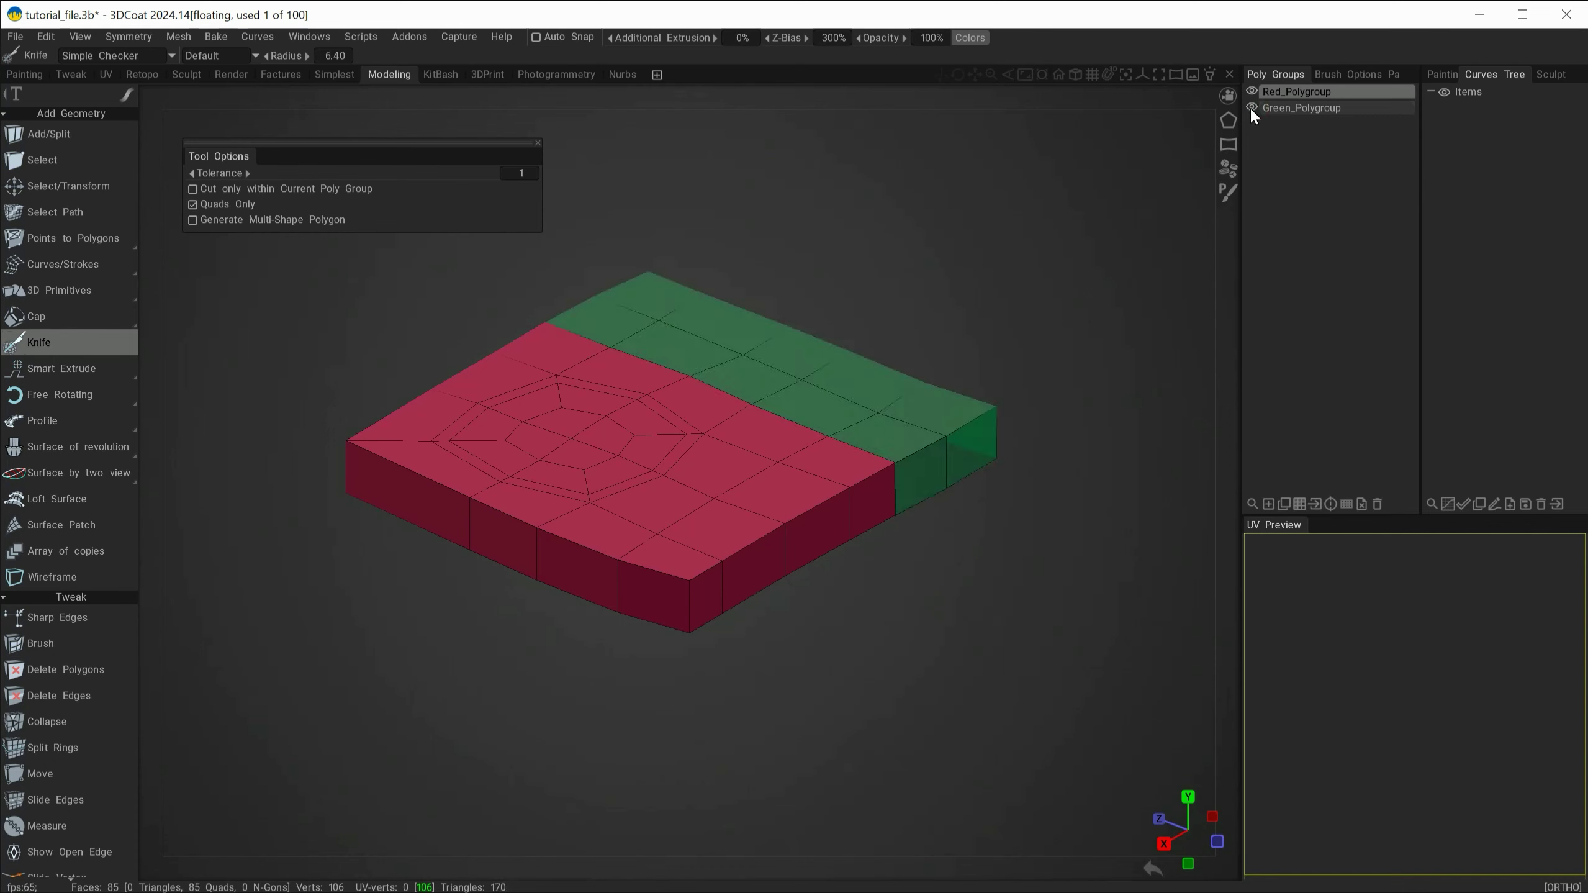
left_click_drag(1042, 474, 1012, 500, "alt")
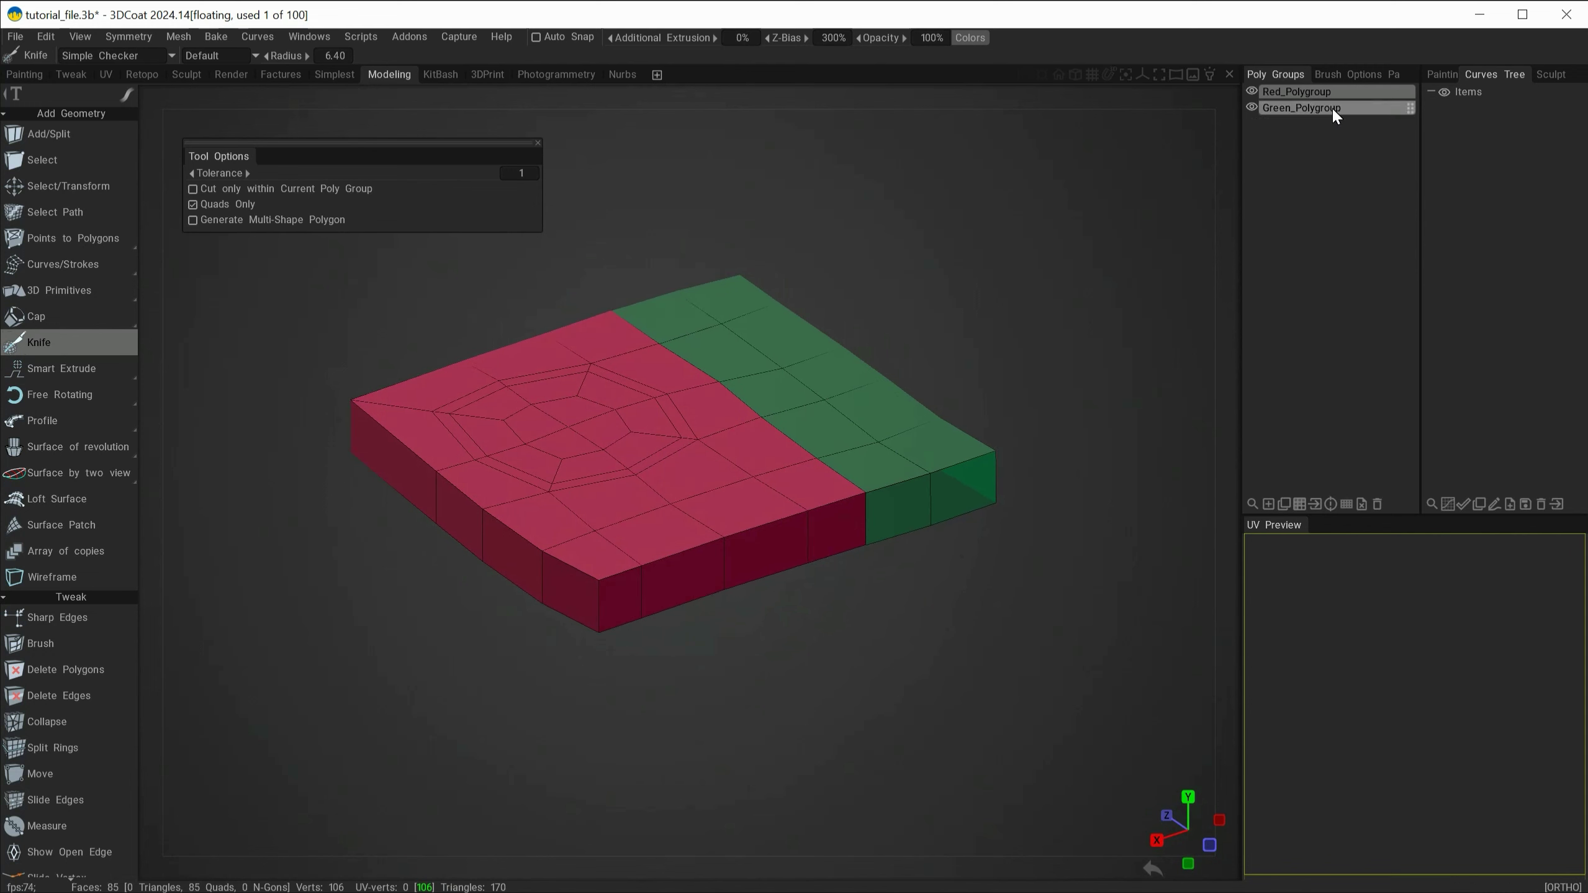
left_click(1251, 107)
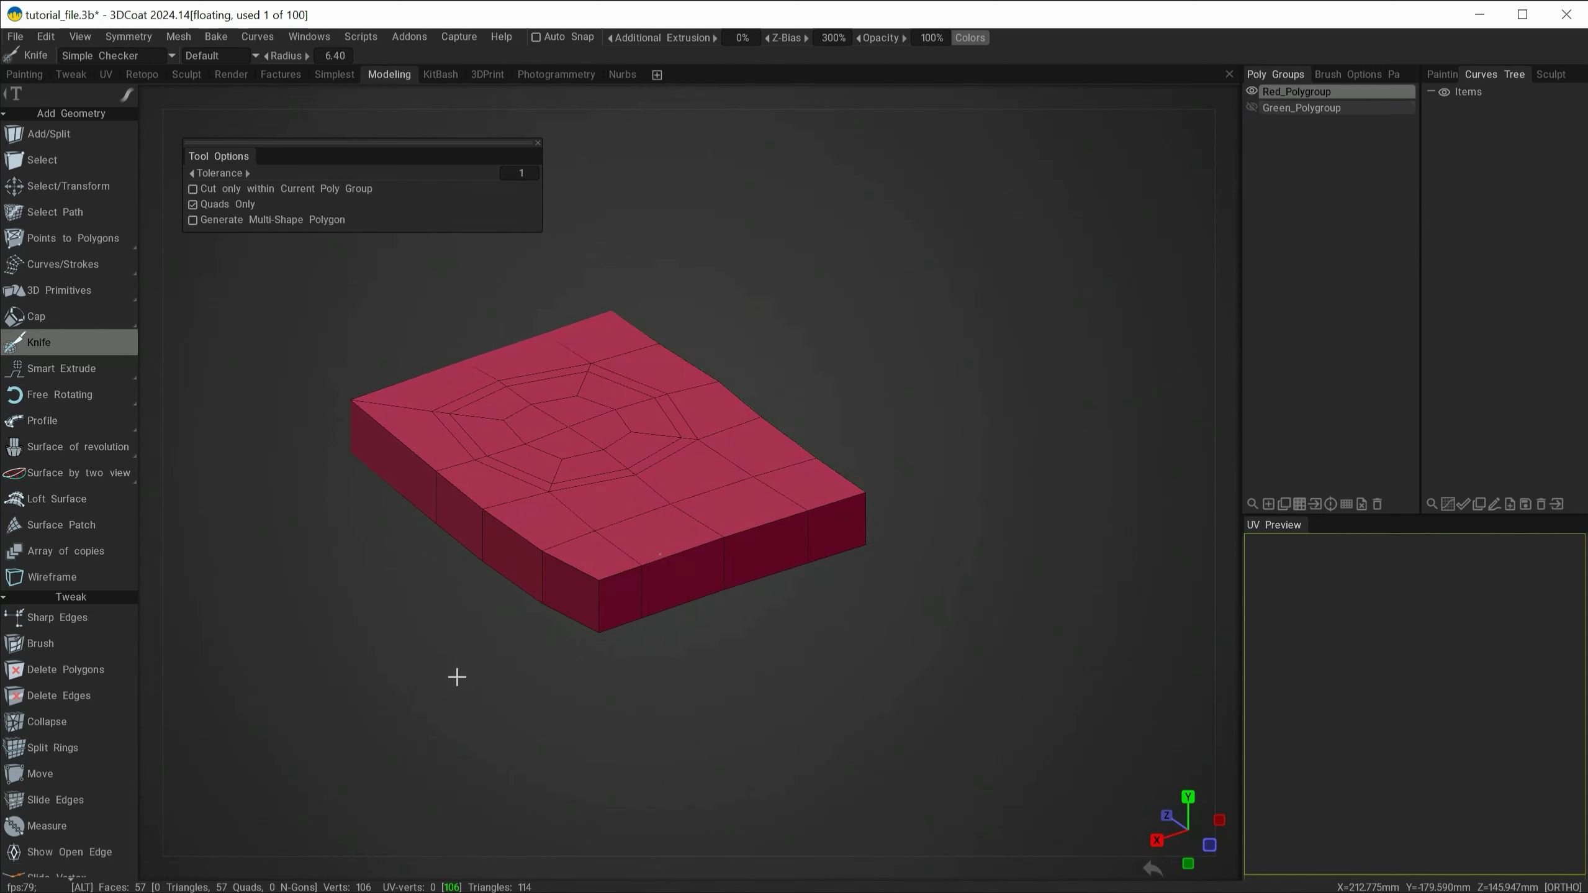
Cut a multi-segment line with the Knife through the red mesh's outermost column of faces and down its adjoining side wall
left_click_drag(456, 676, 1028, 653, "alt")
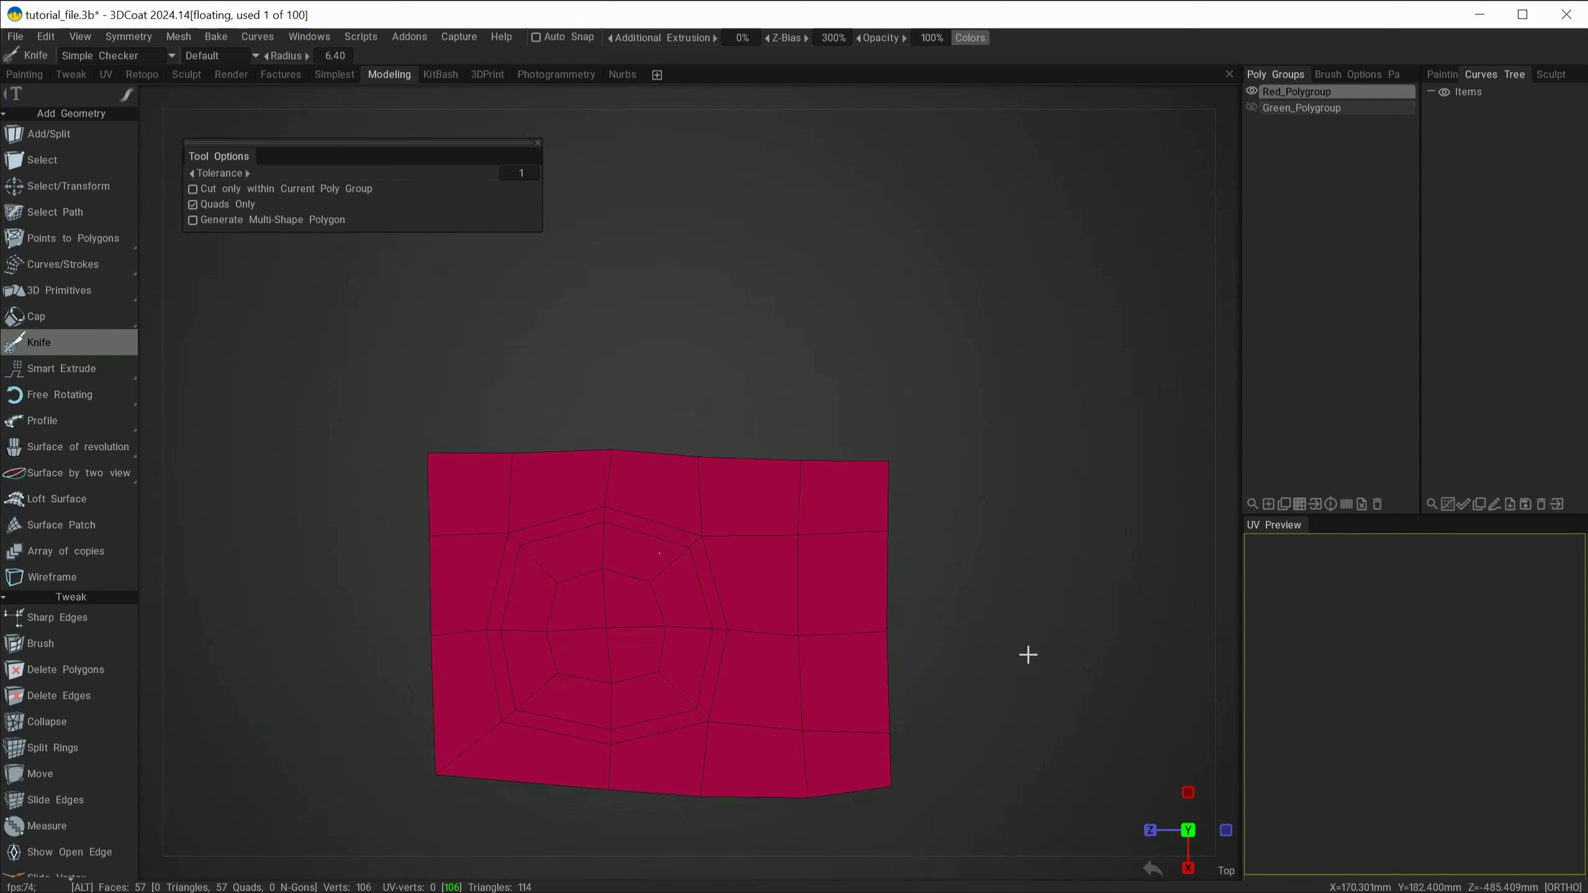
middle_click_drag(1027, 654, 904, 518, "alt")
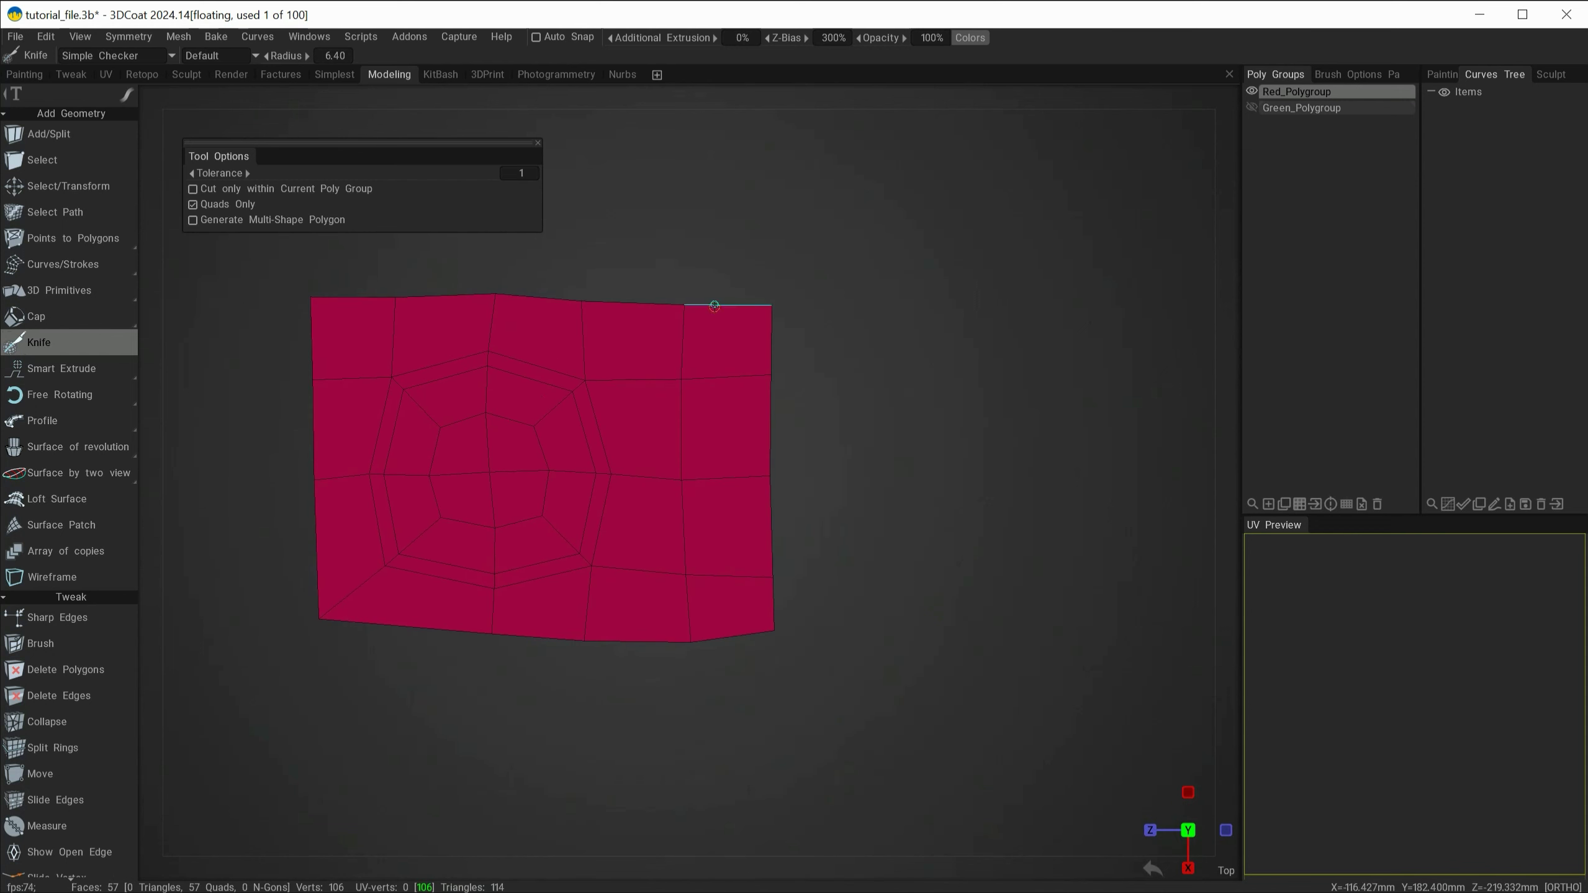
left_click_drag(730, 360, 730, 375)
left_click(730, 375)
left_click_drag(719, 494, 719, 437, "alt")
left_click(710, 379)
left_click(709, 432)
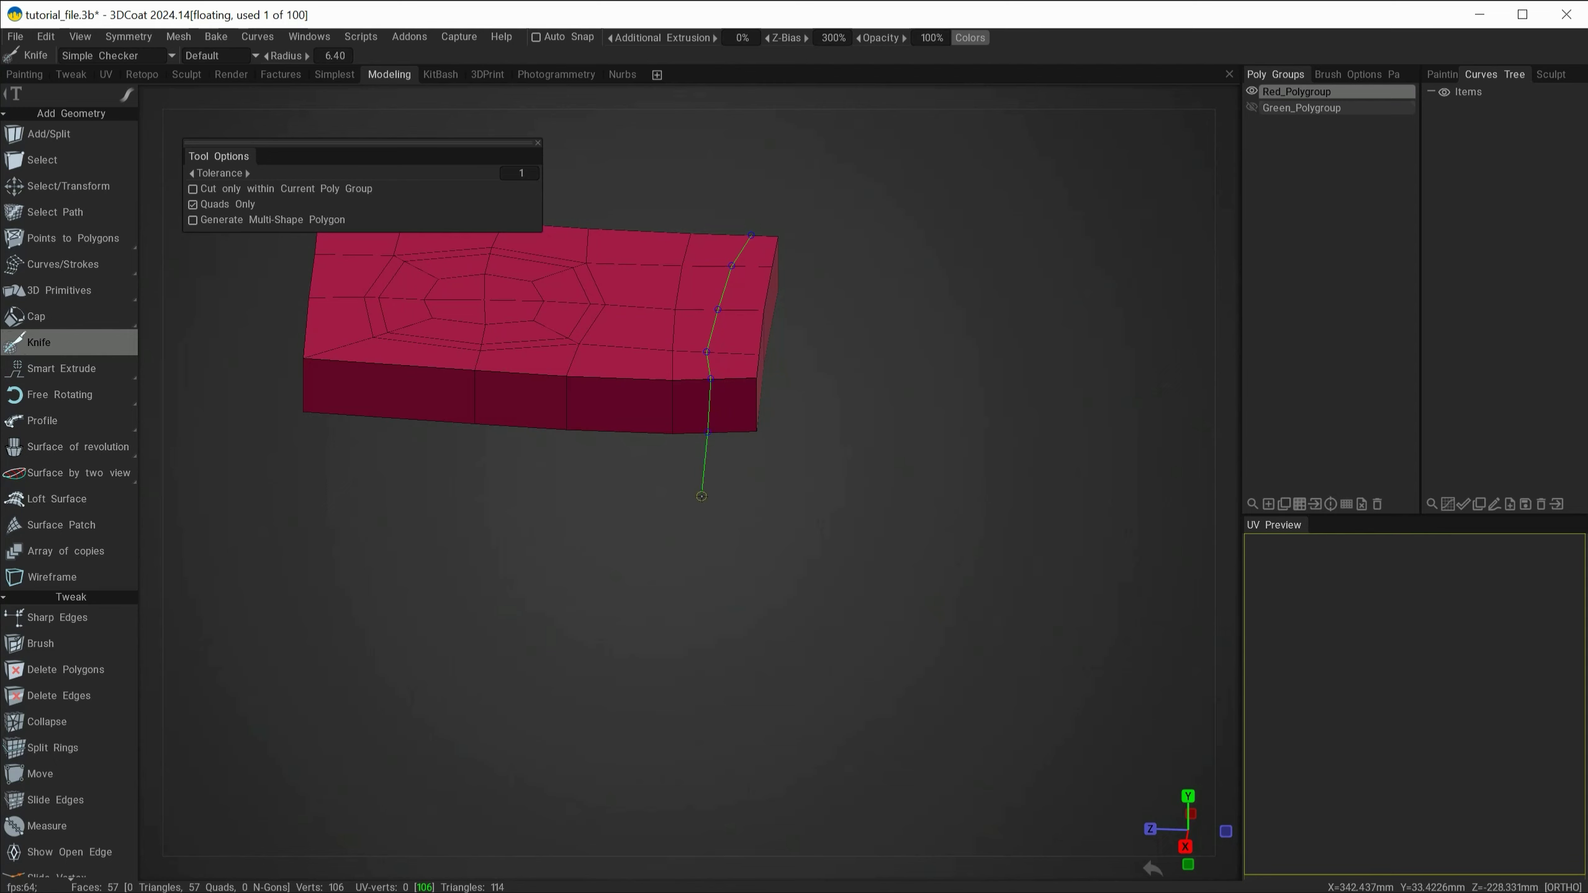
right_click(702, 485)
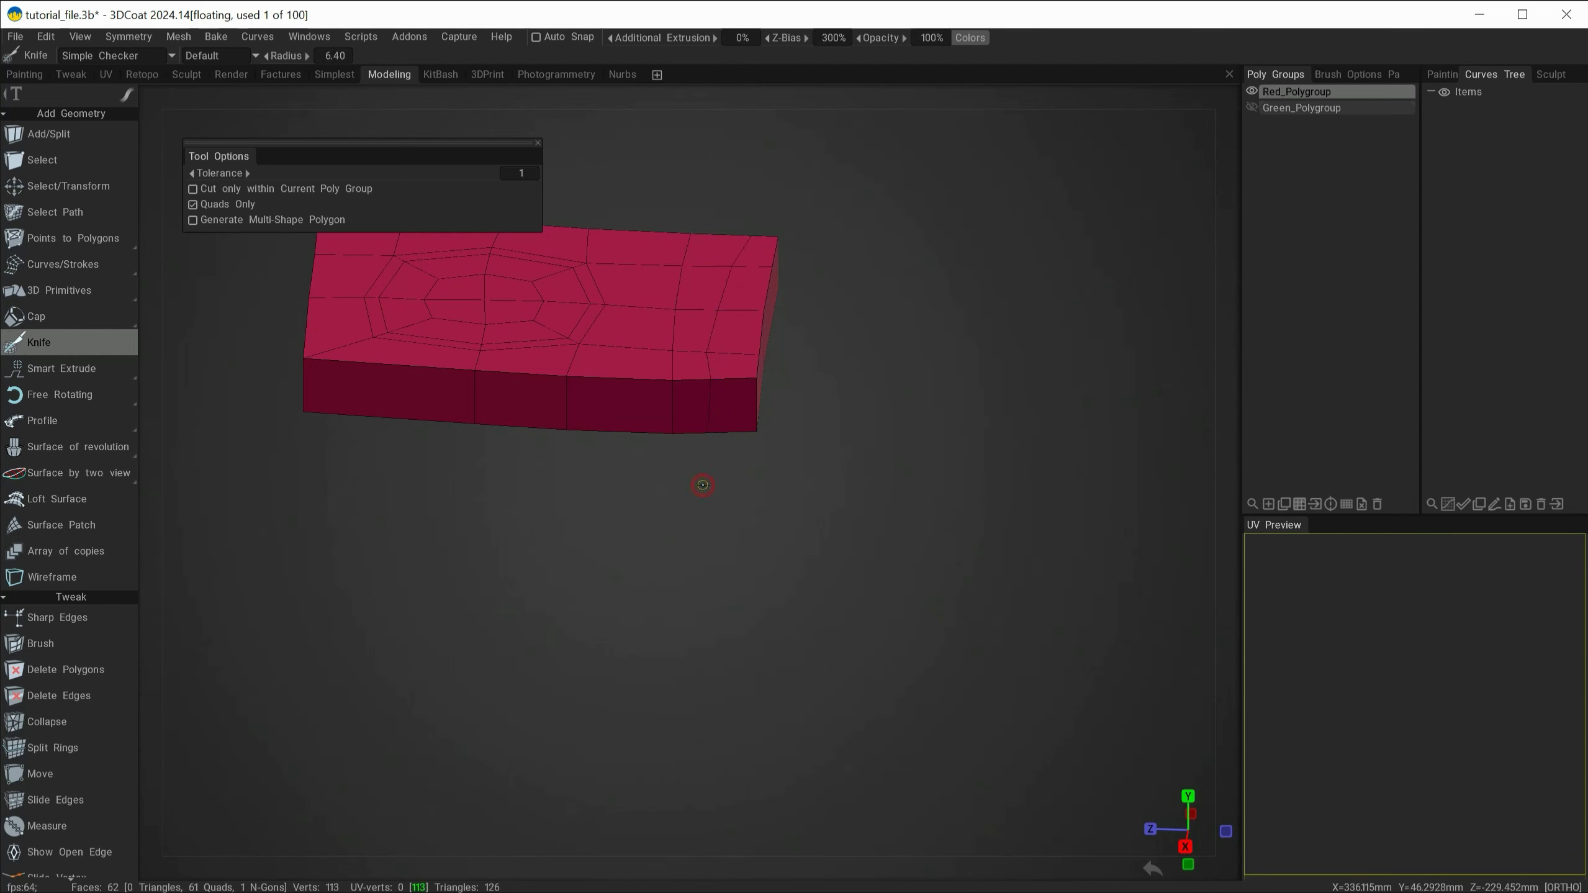
Try a straight, axis-constrained Knife line across the red mesh in top view, and undo the earlier Knife cut
left_click_drag(763, 544, 497, 667, "alt")
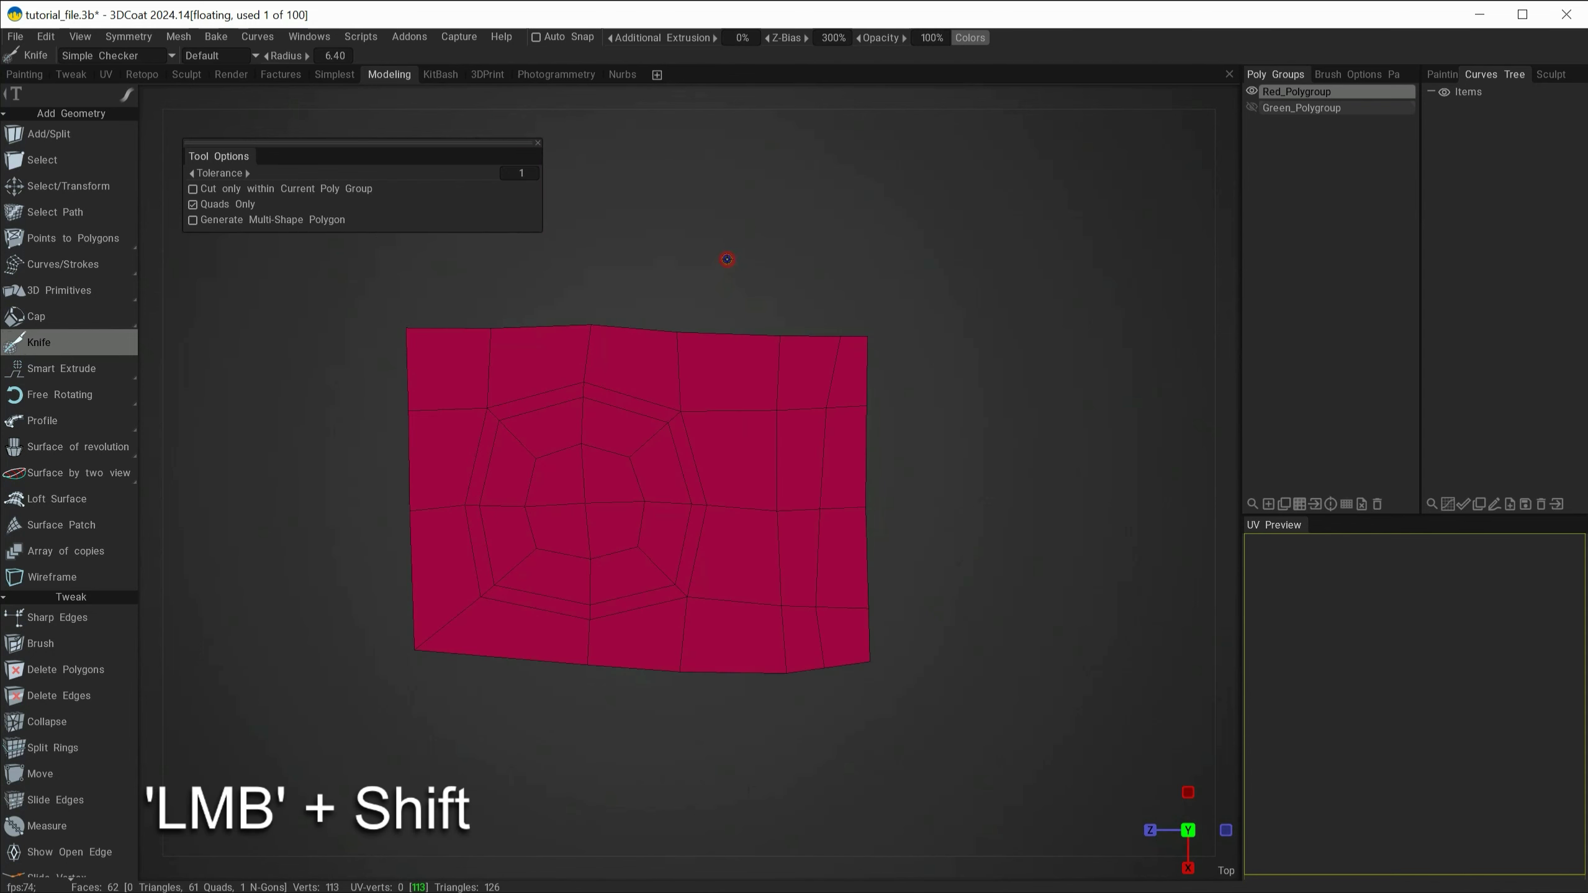
left_click_drag(726, 284, 726, 724, "shift")
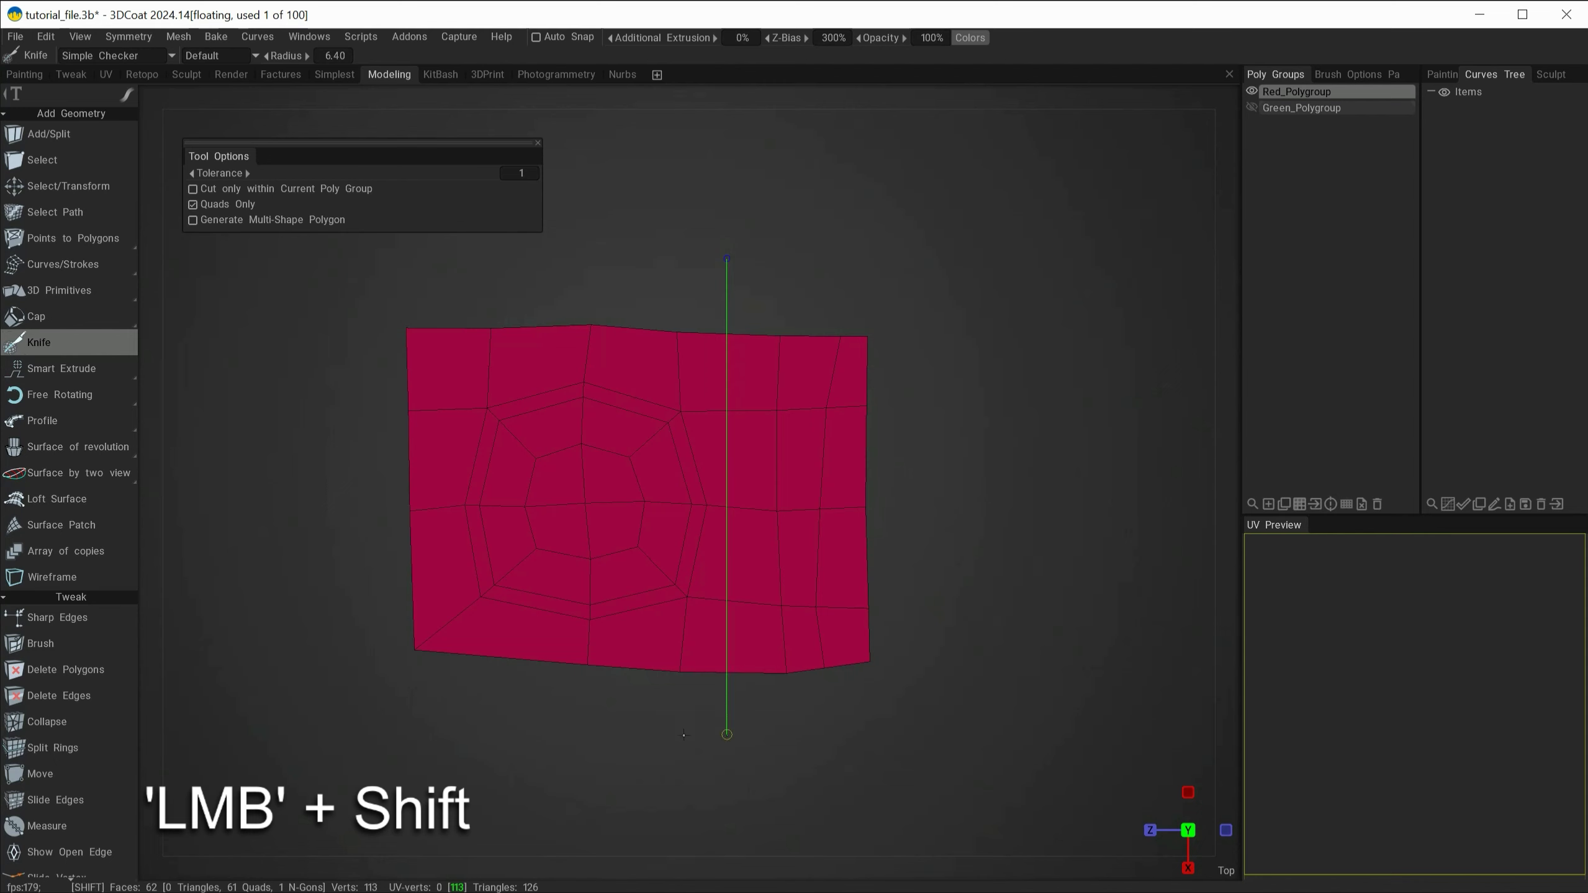
left_click_drag(688, 704, 673, 756, "shift")
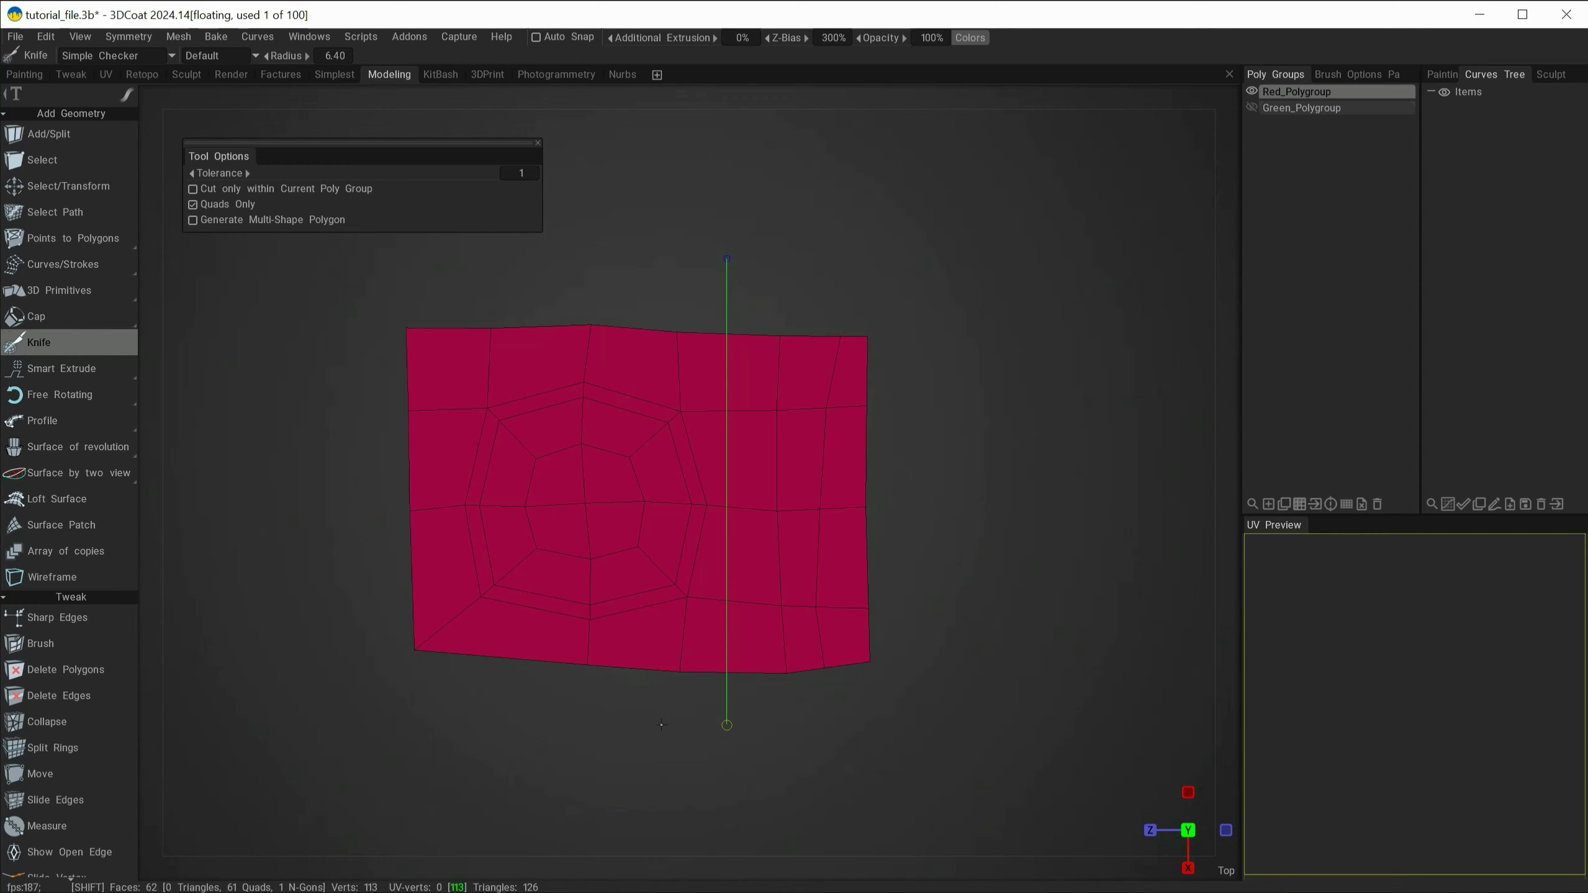
left_click_drag(661, 724, 486, 721, "shift")
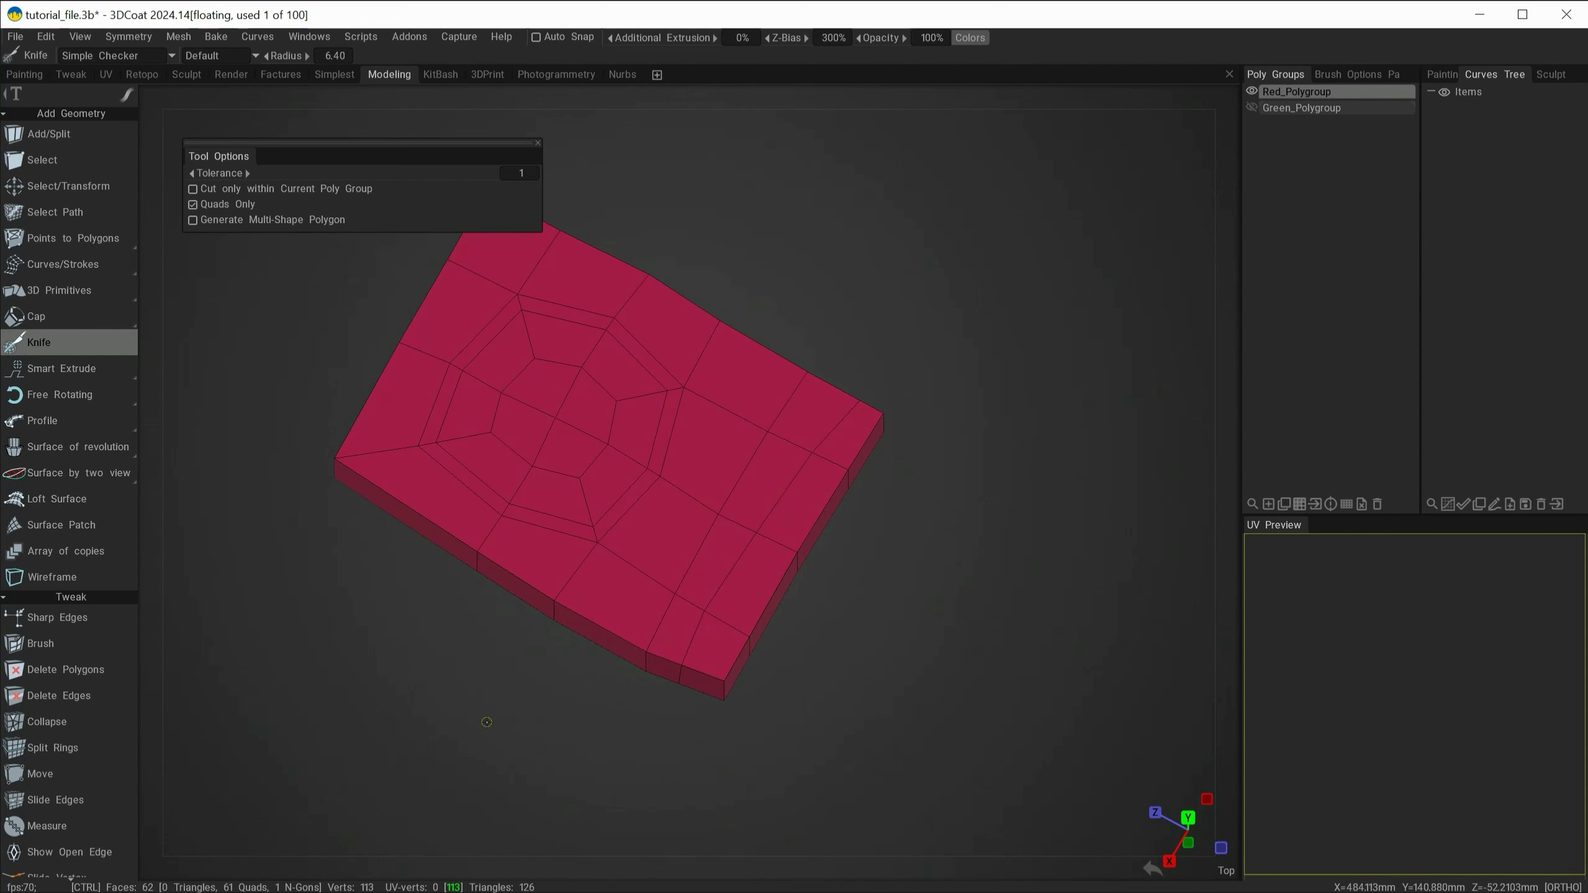
key("ctrl+z")
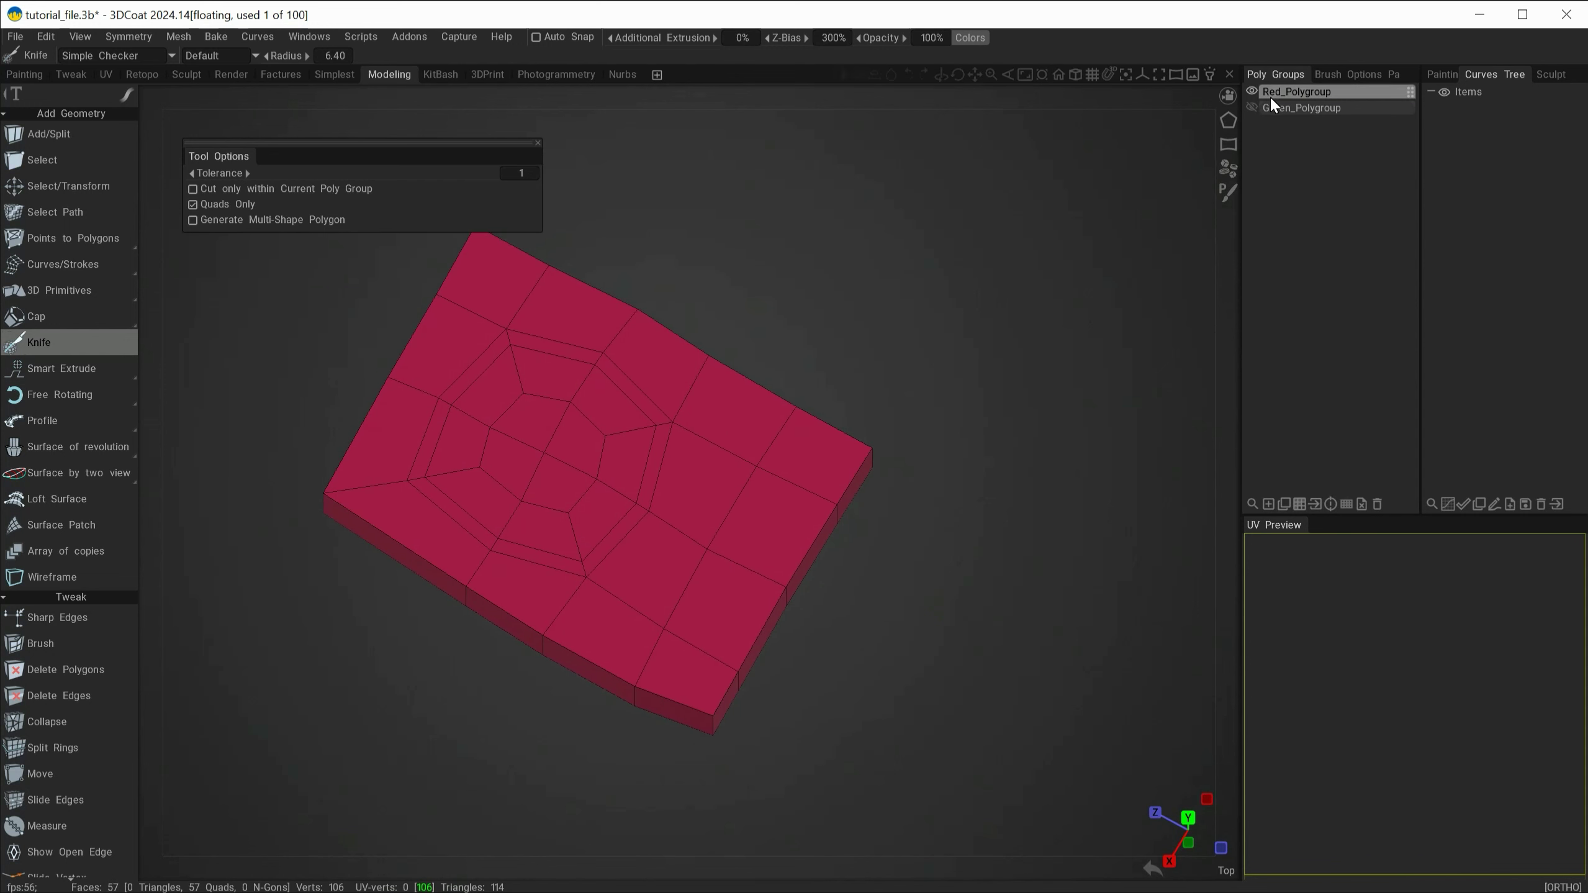
Show the Green_Polygroup, and isolate the green and red poly groups in turn to examine how the mesh is divided
left_click(1252, 107)
mouse_move(924, 599)
left_mouse_down("alt")
mouse_move(726, 516)
mouse_move(498, 723)
mouse_move(364, 720)
mouse_move(379, 720)
left_mouse_up("alt")
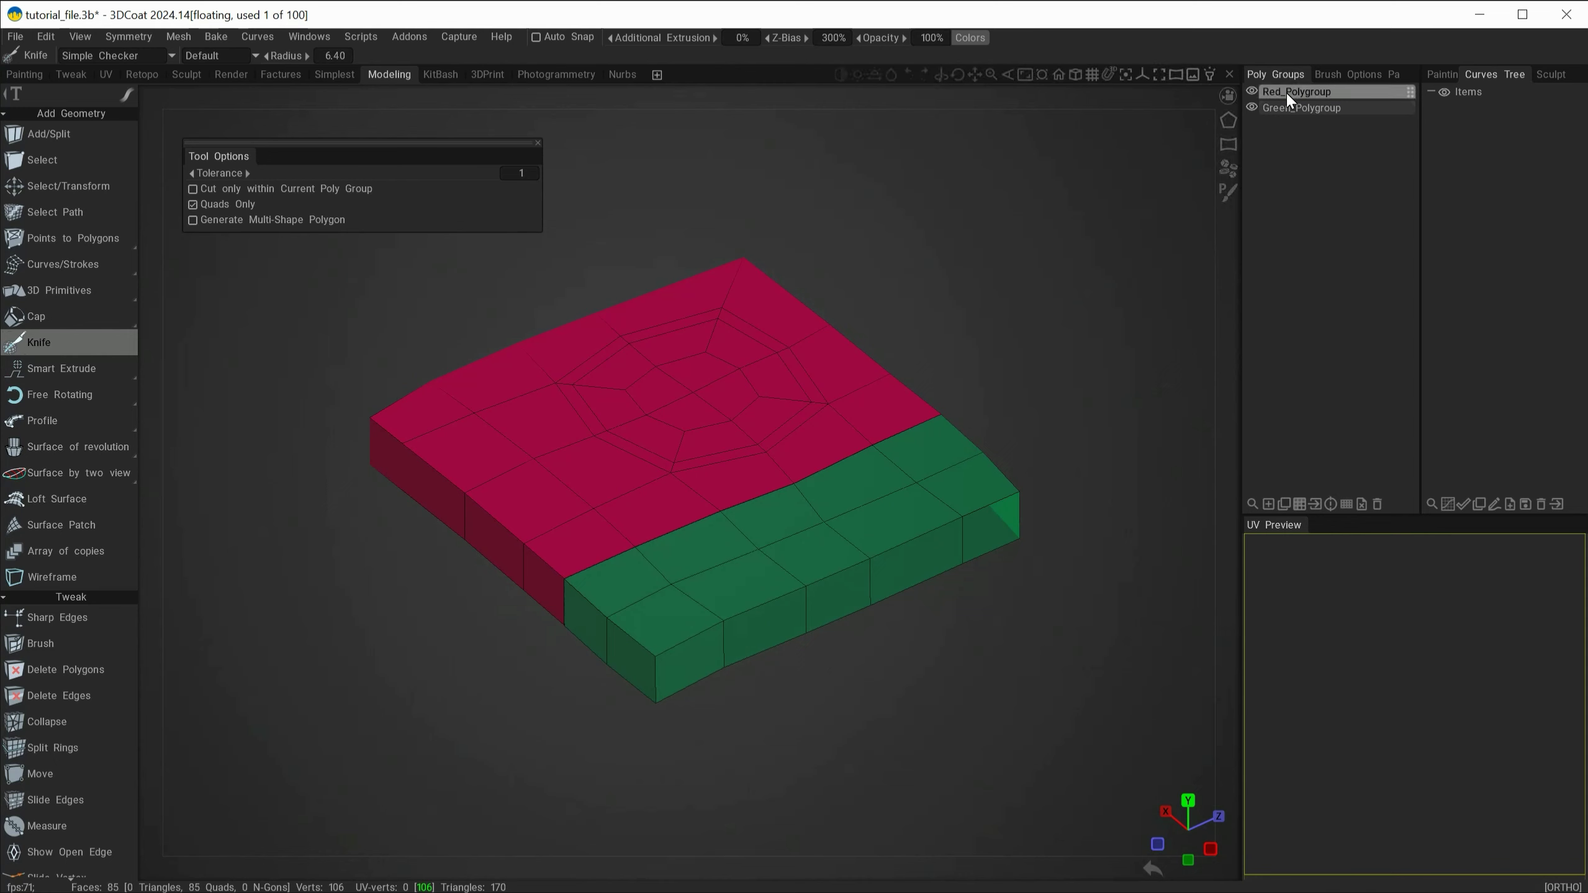
left_click(1329, 91)
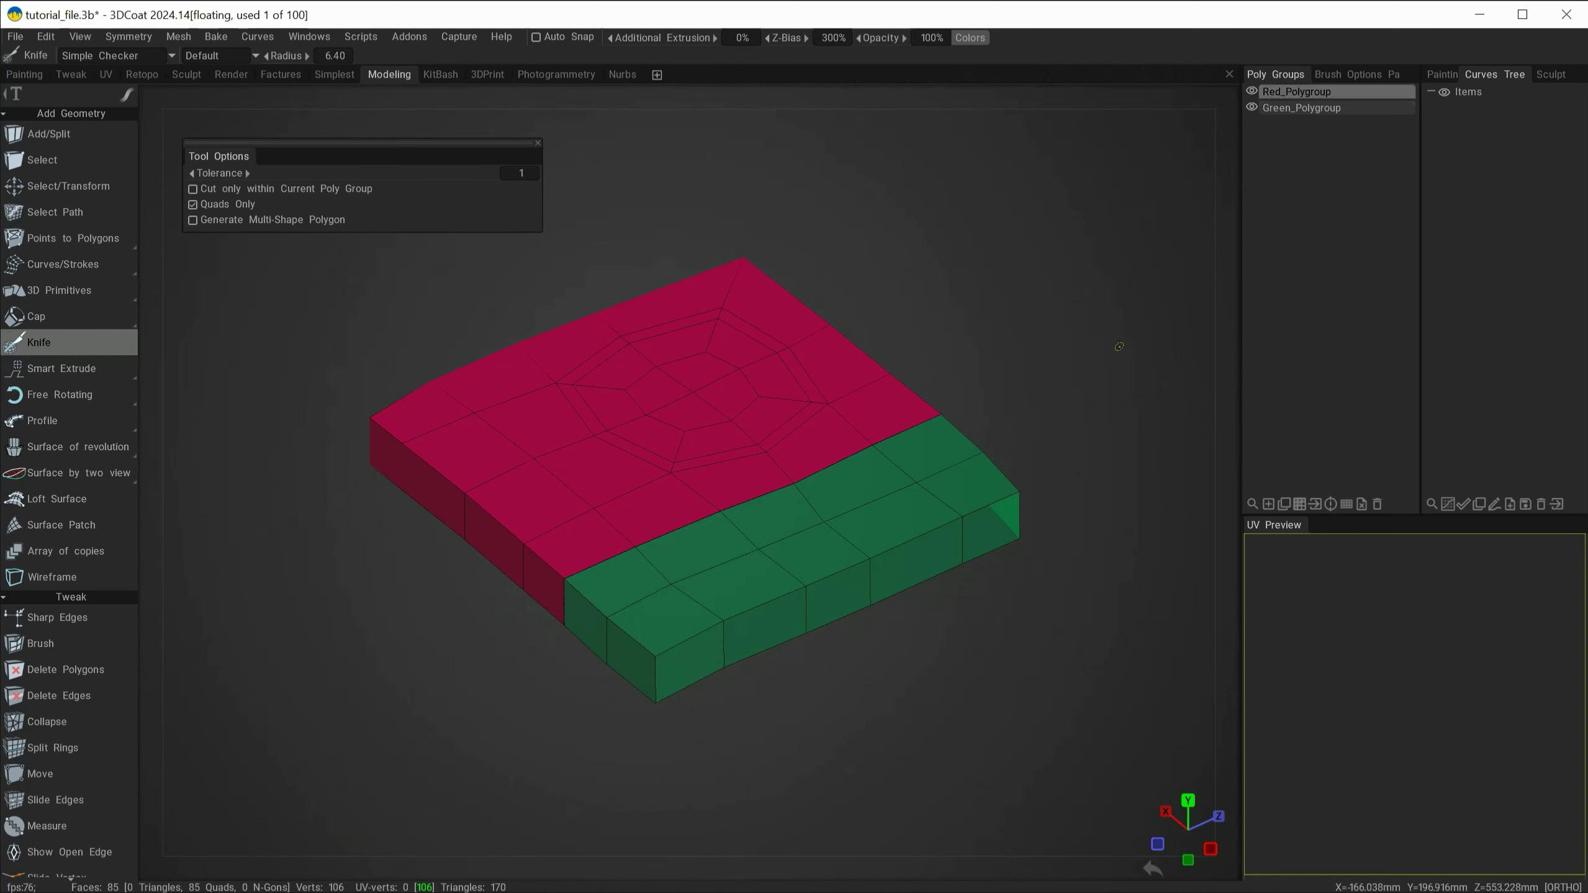
left_click(1252, 92)
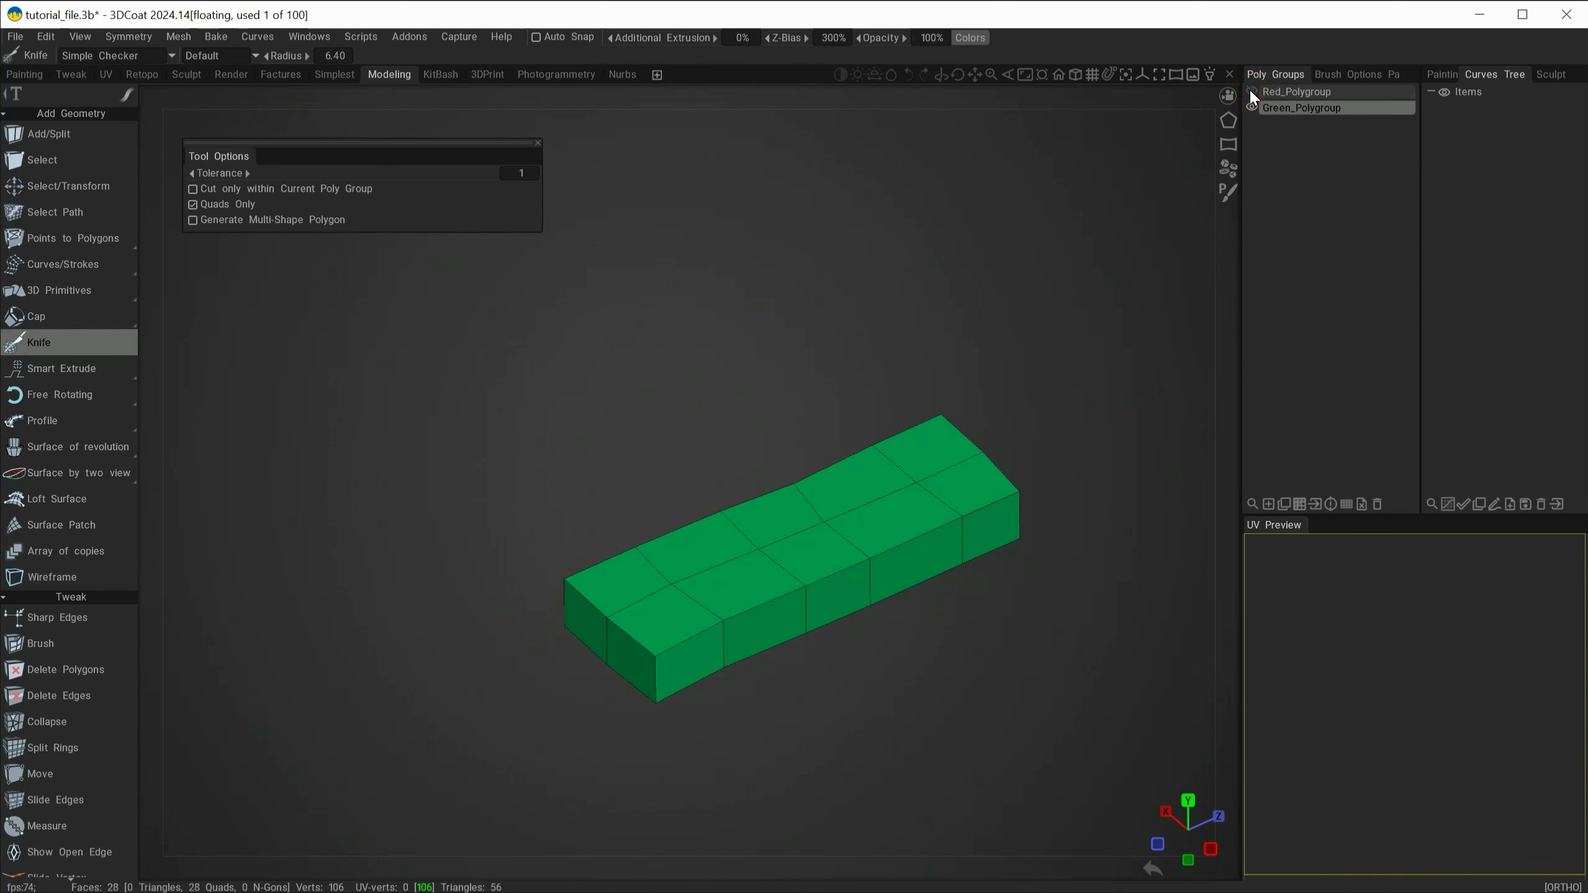
left_click(1251, 92)
left_click(1250, 108)
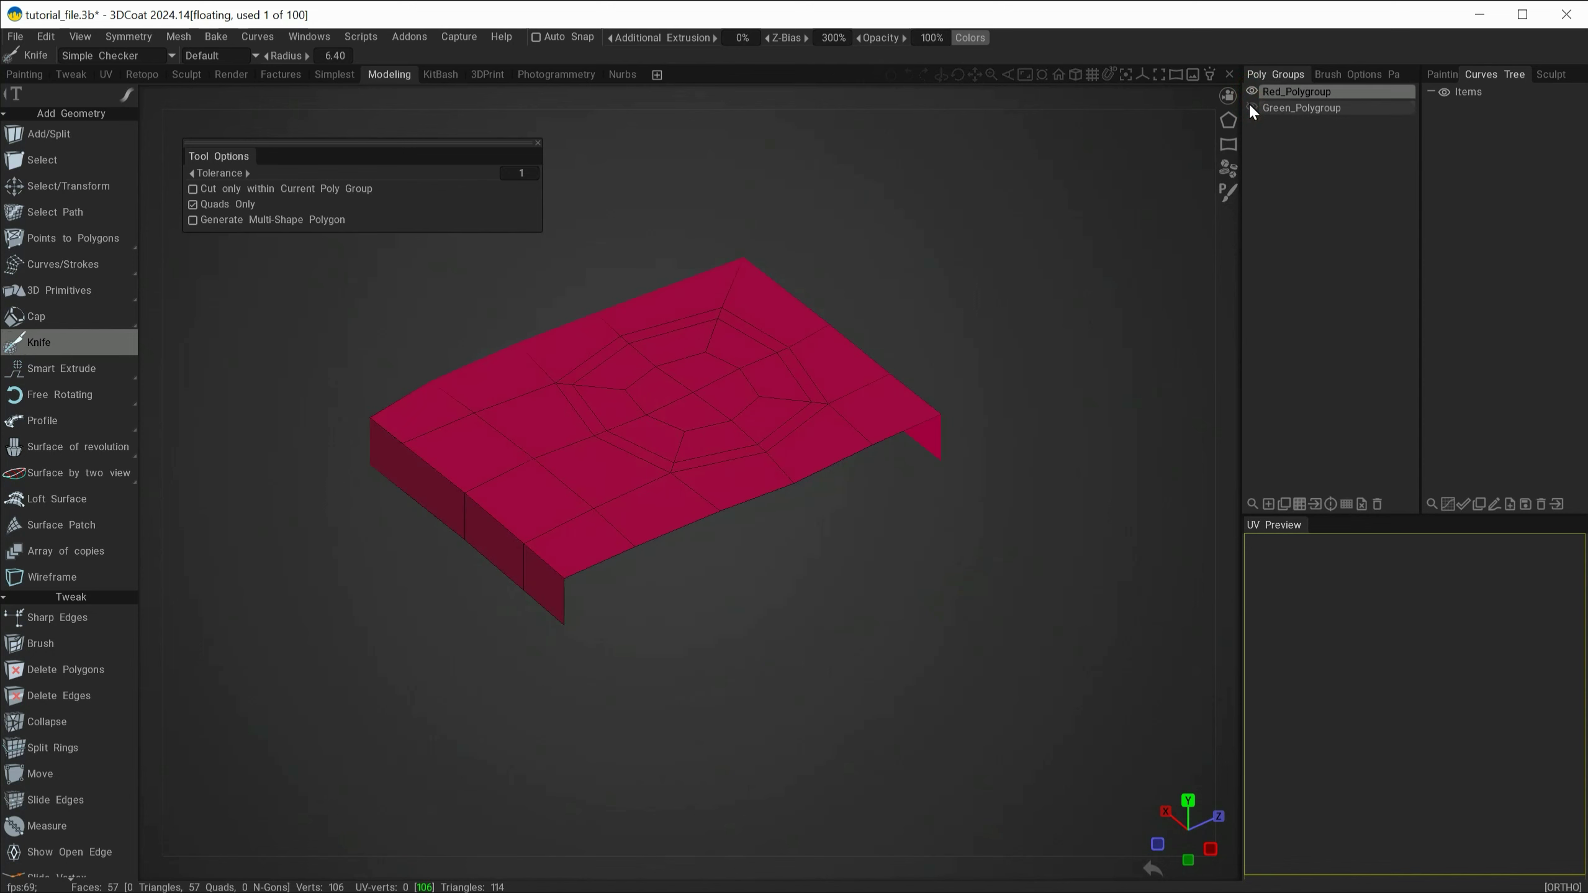
left_click(1251, 108)
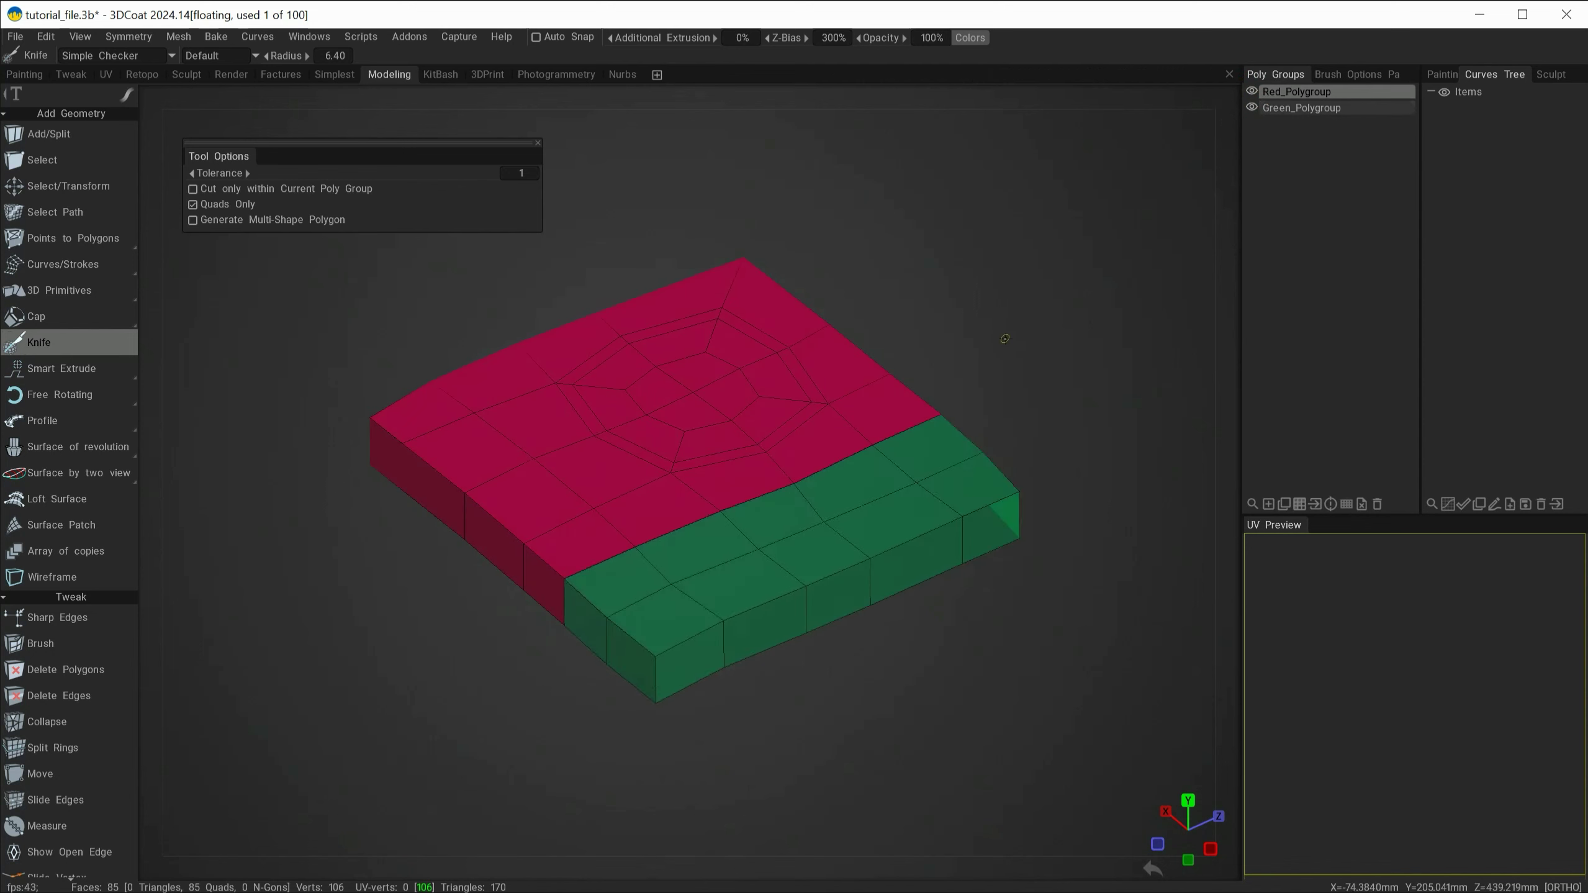
left_click_drag(988, 319, 990, 366)
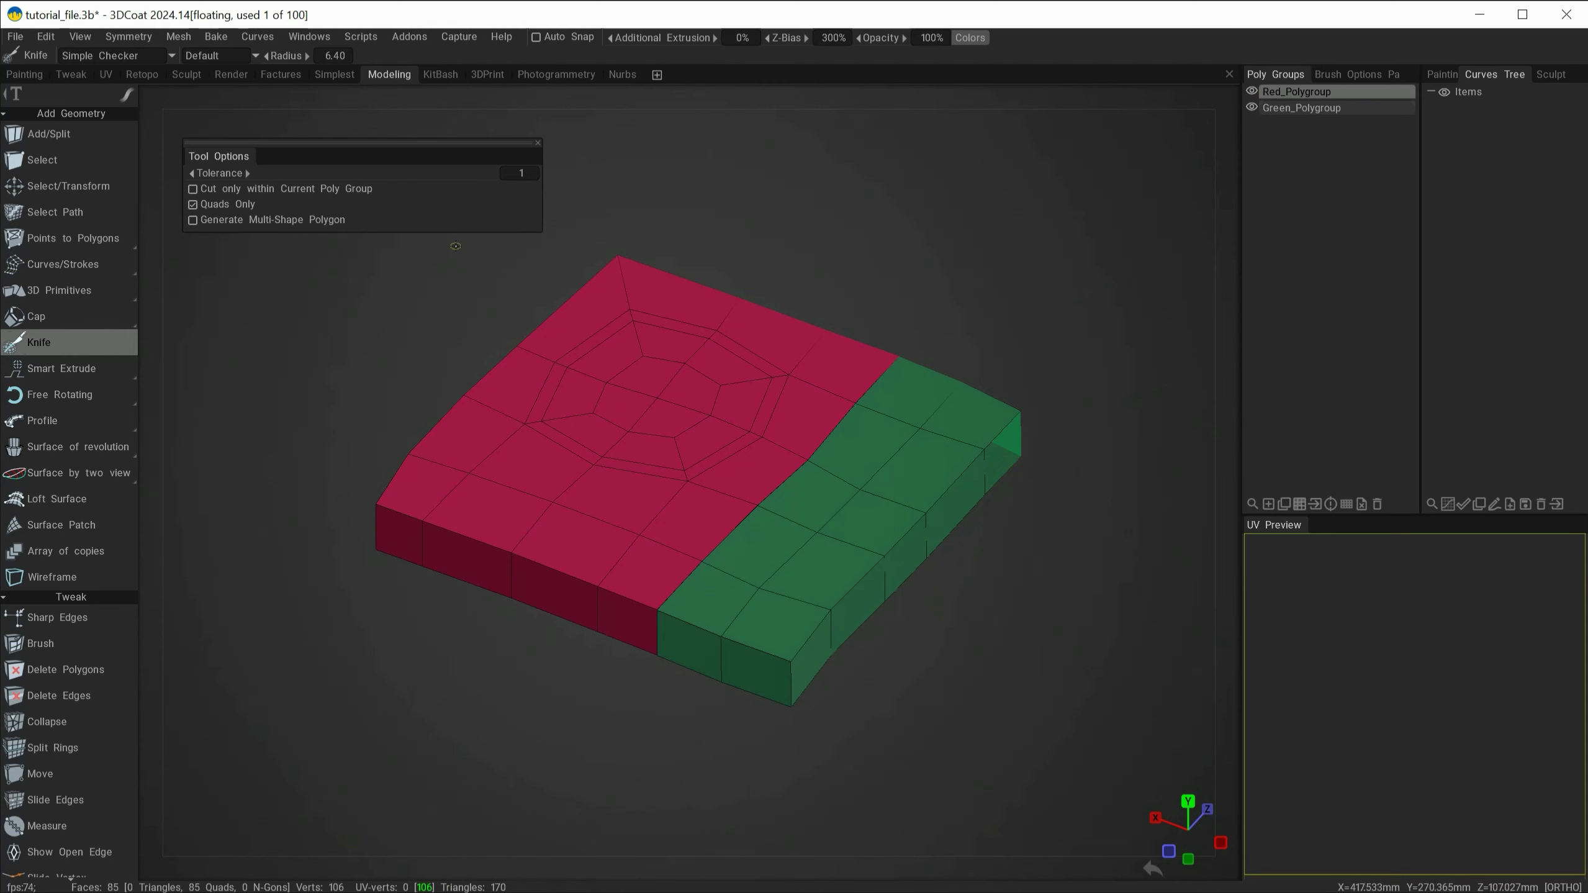
Make Green_Polygroup active, select all its faces, and pull them away from the red part with Free Moving
left_click(21, 164)
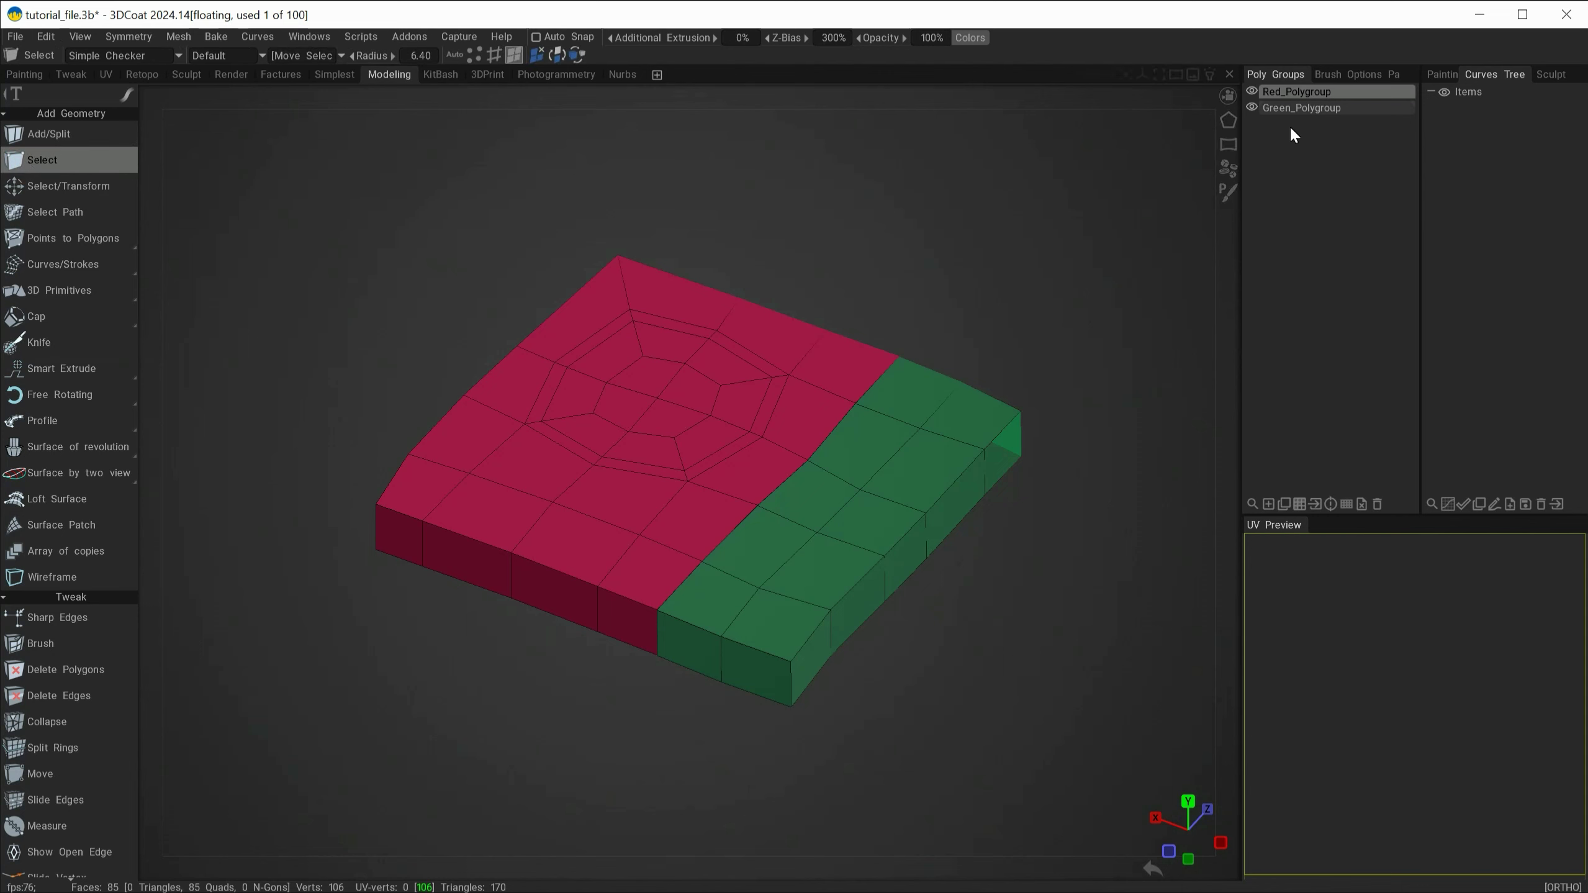
left_click(1288, 106)
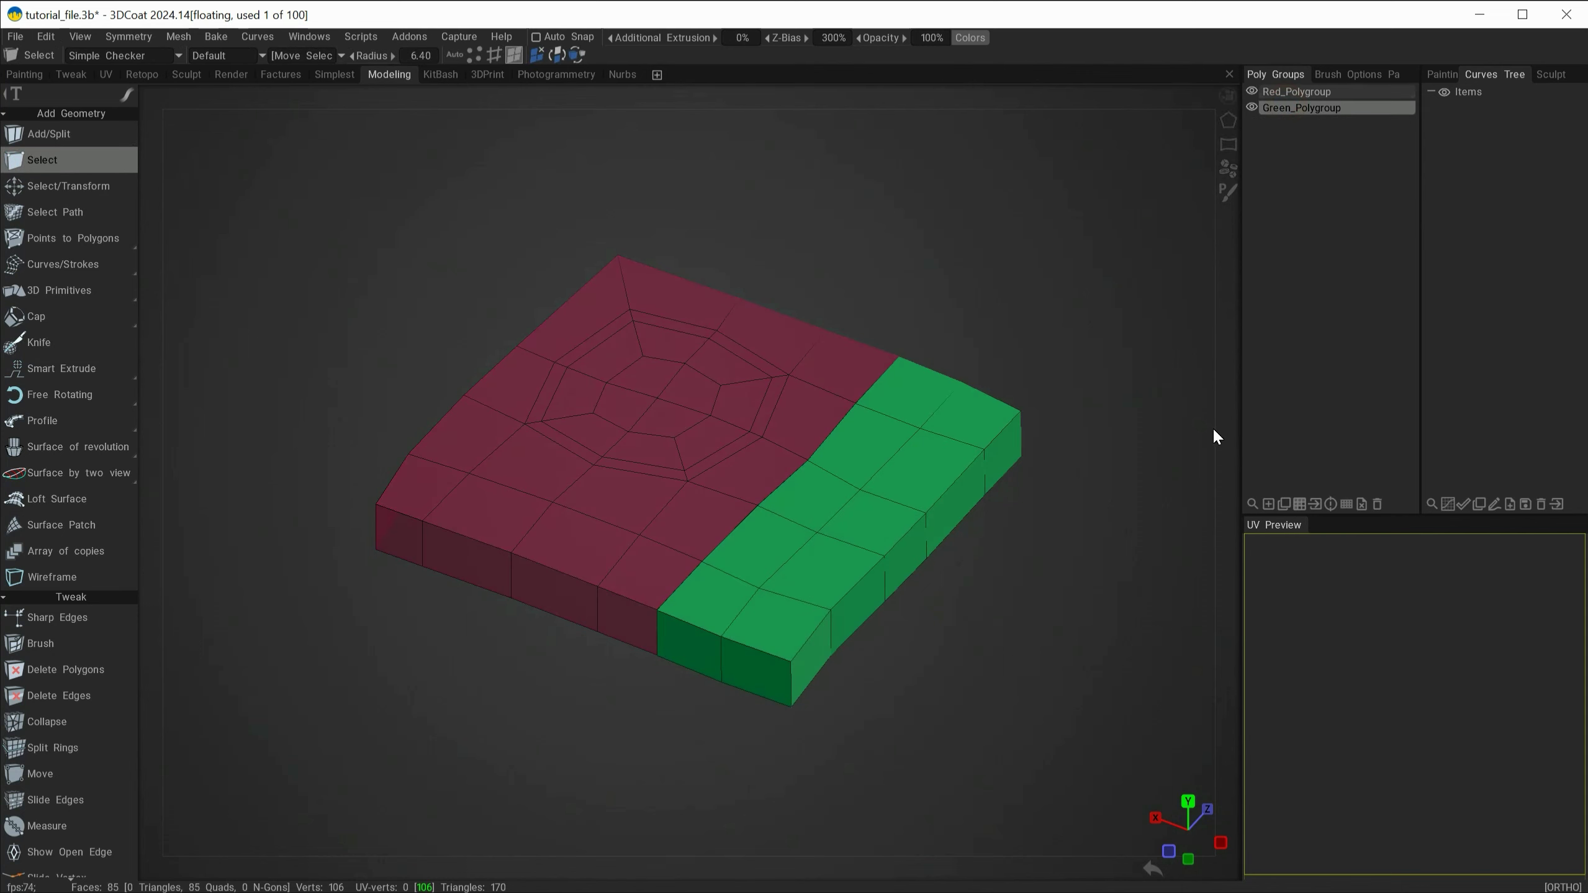
double_click(863, 520)
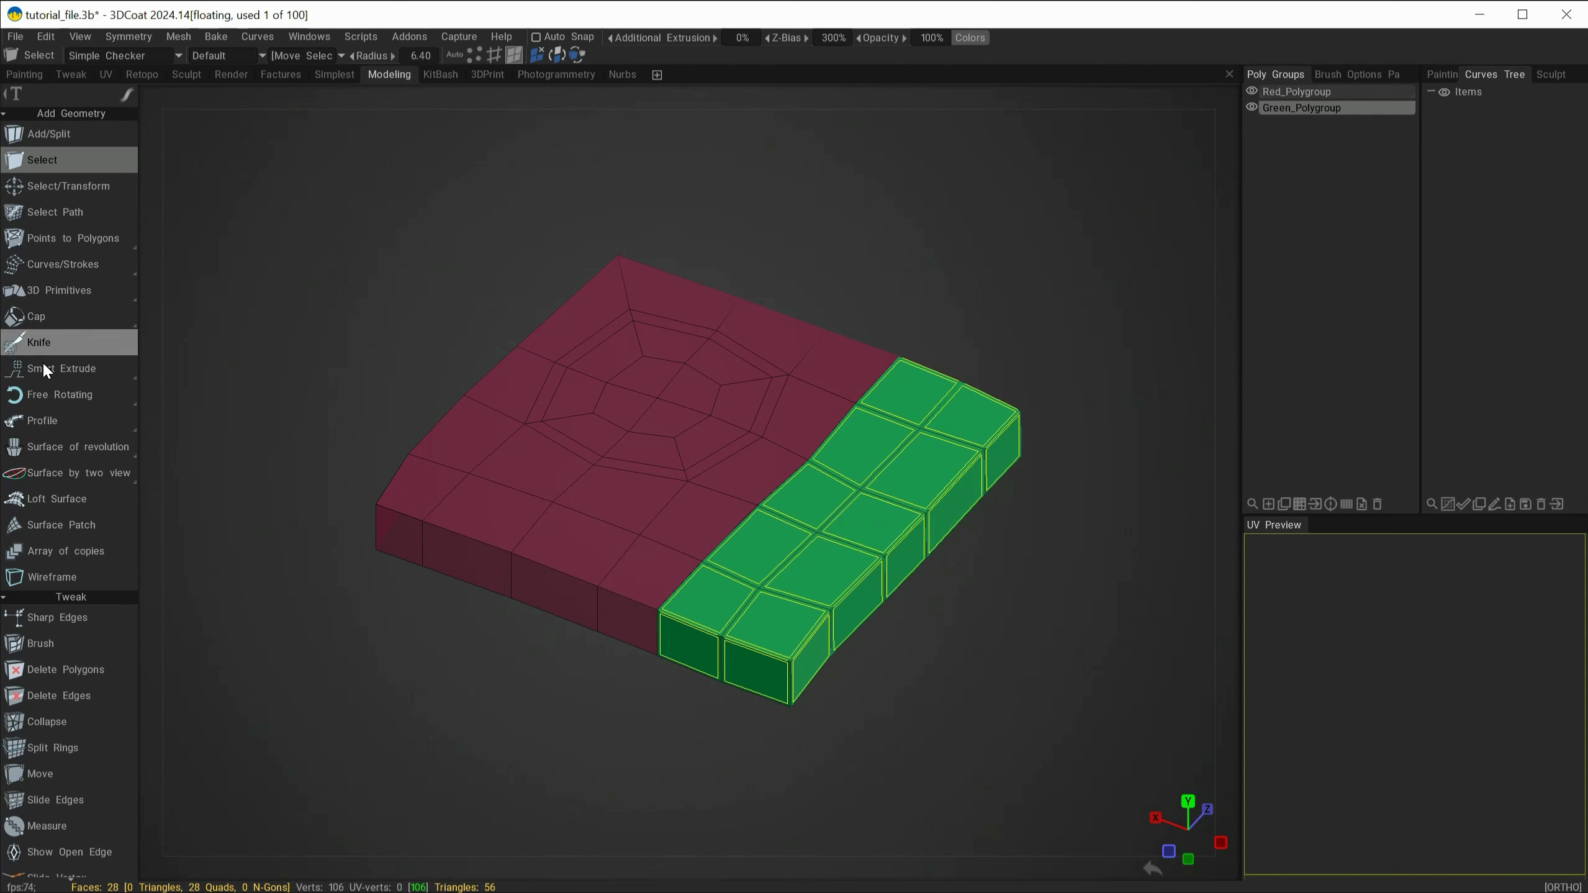
mouse_move(55, 399)
left_click(187, 421)
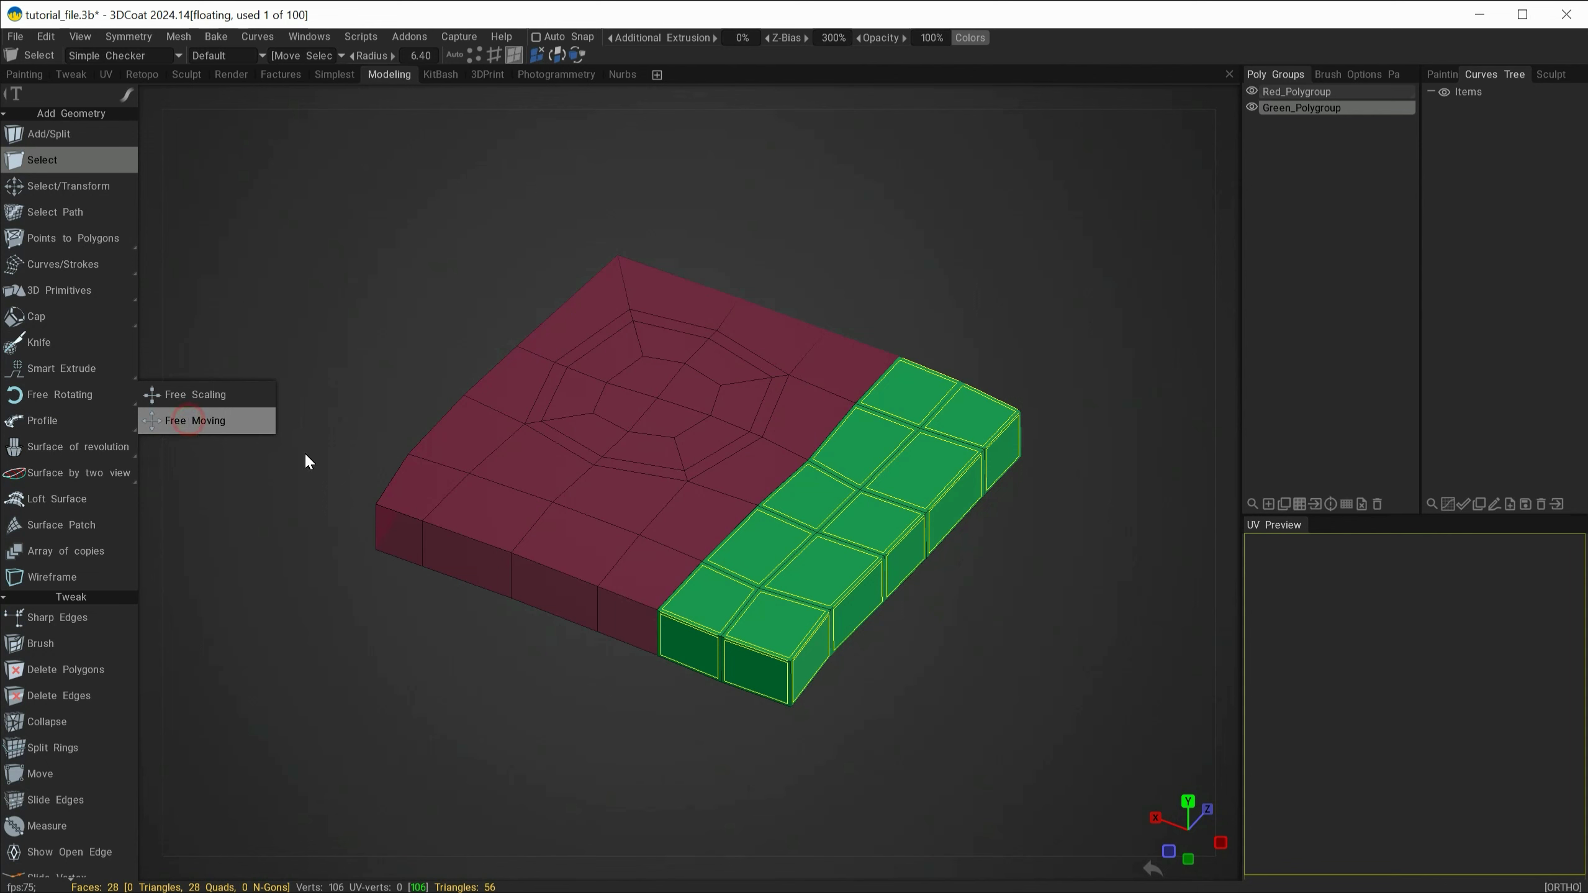
left_click_drag(929, 564, 964, 585)
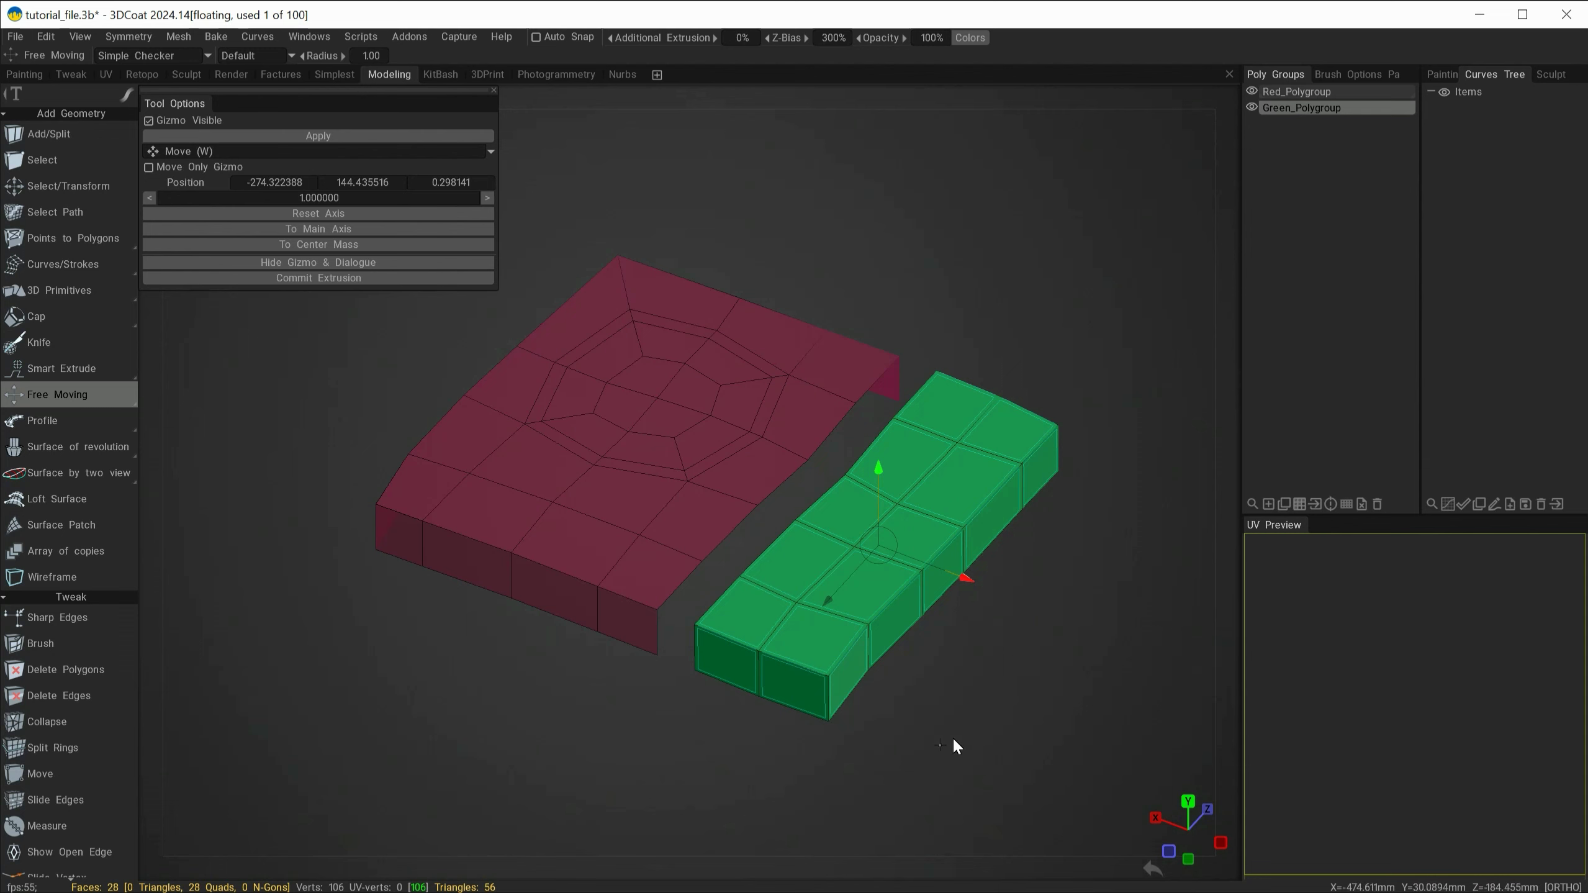
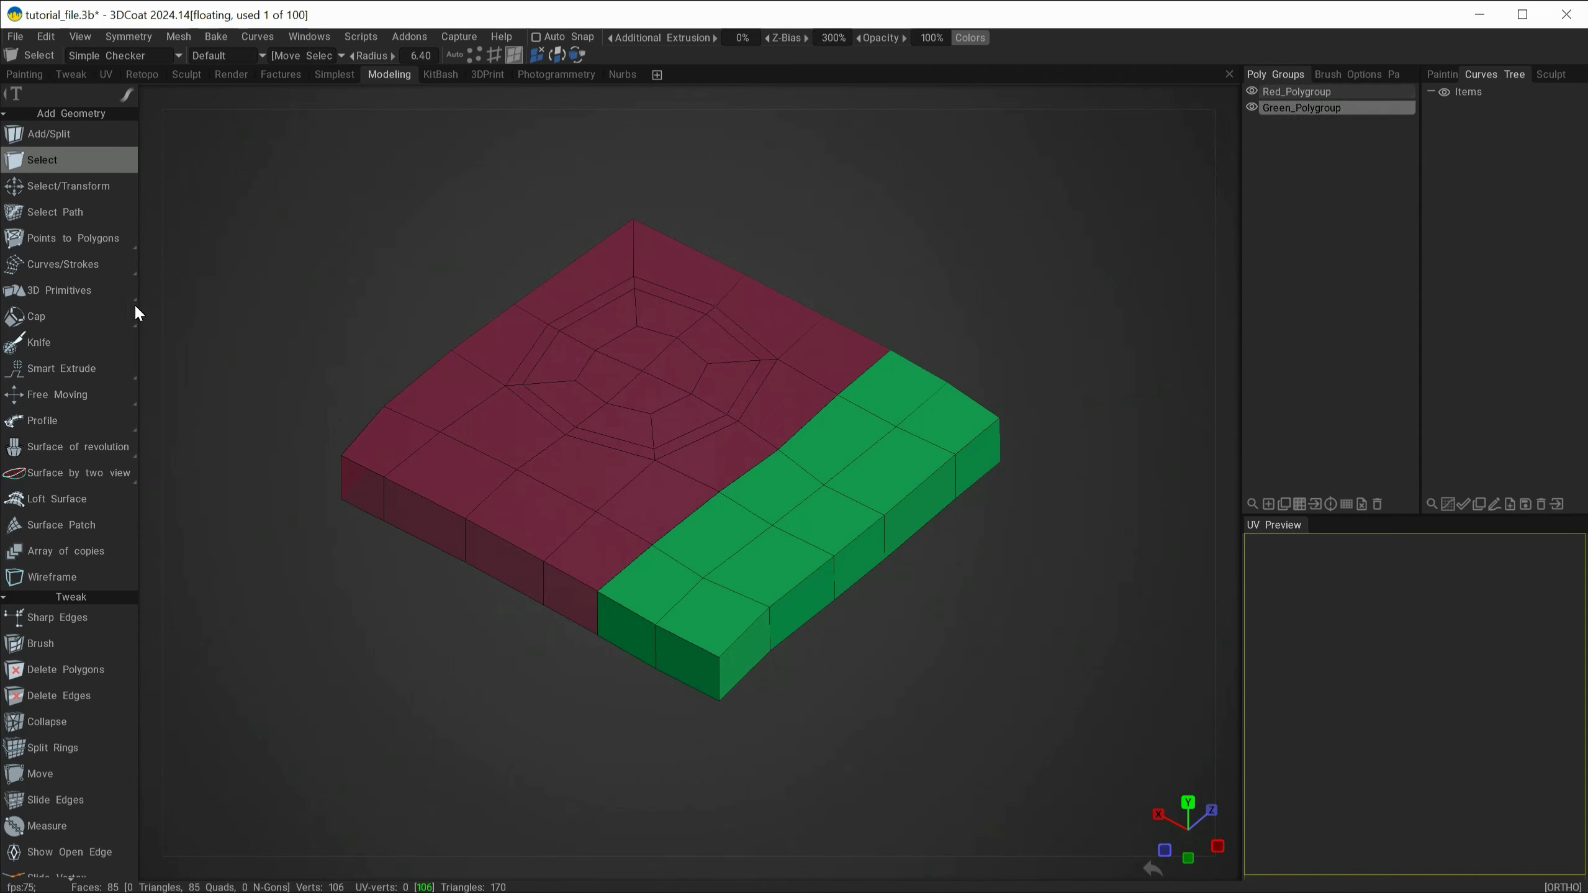
Make a straight Knife cut across both poly groups near one end with Cut only within Current Poly Group enabled, and undo it
left_click(44, 342)
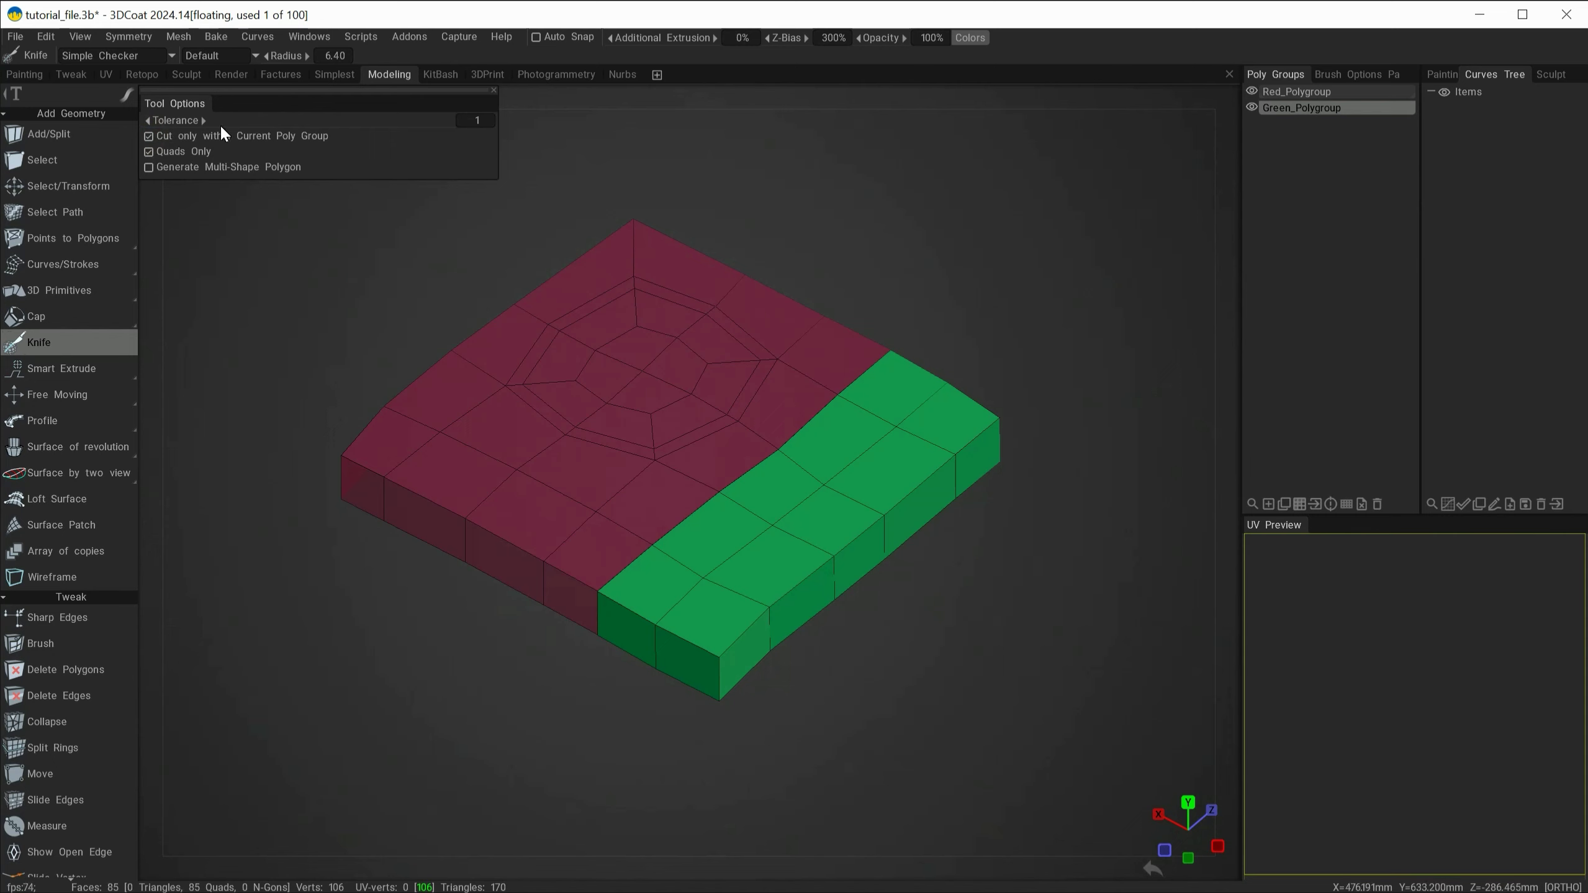
left_click_drag(177, 101, 215, 146)
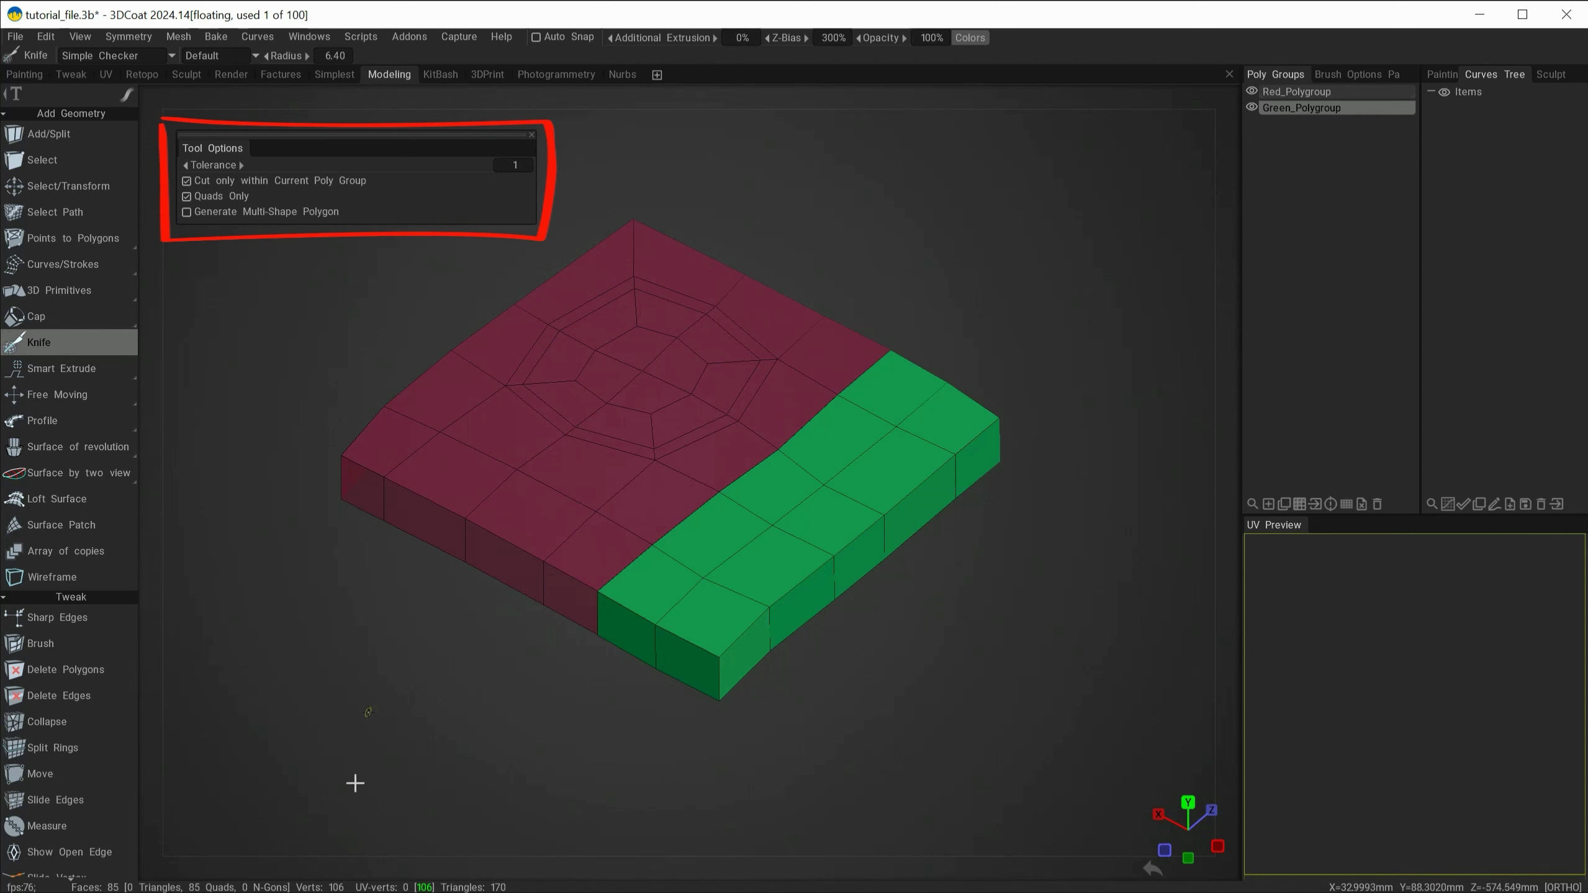
key("KP_5")
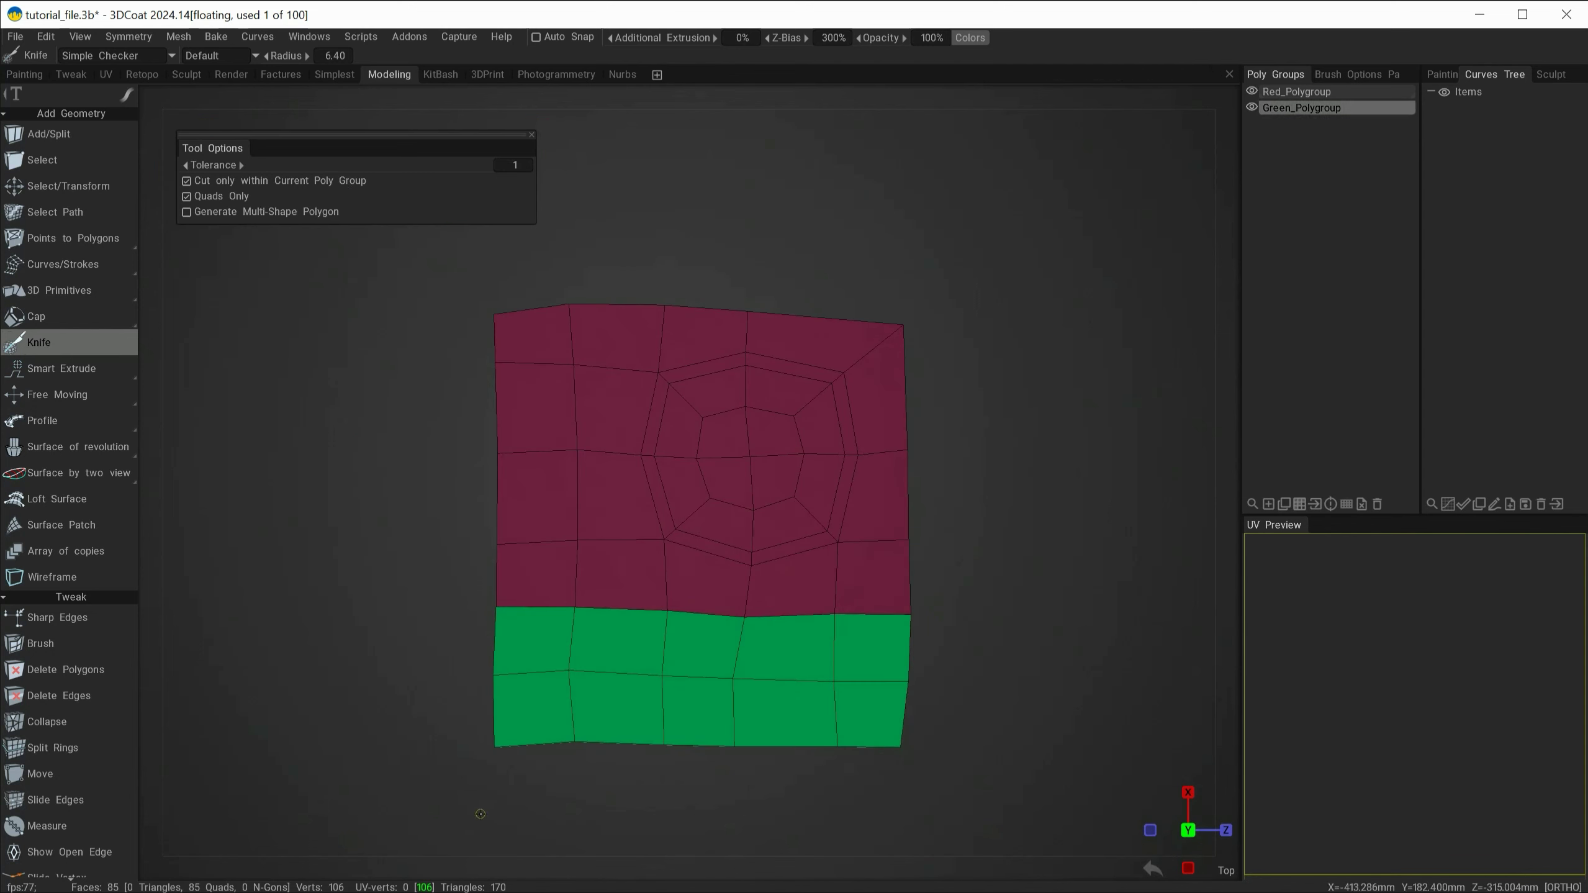
left_click_drag(530, 798, 537, 262, "shift")
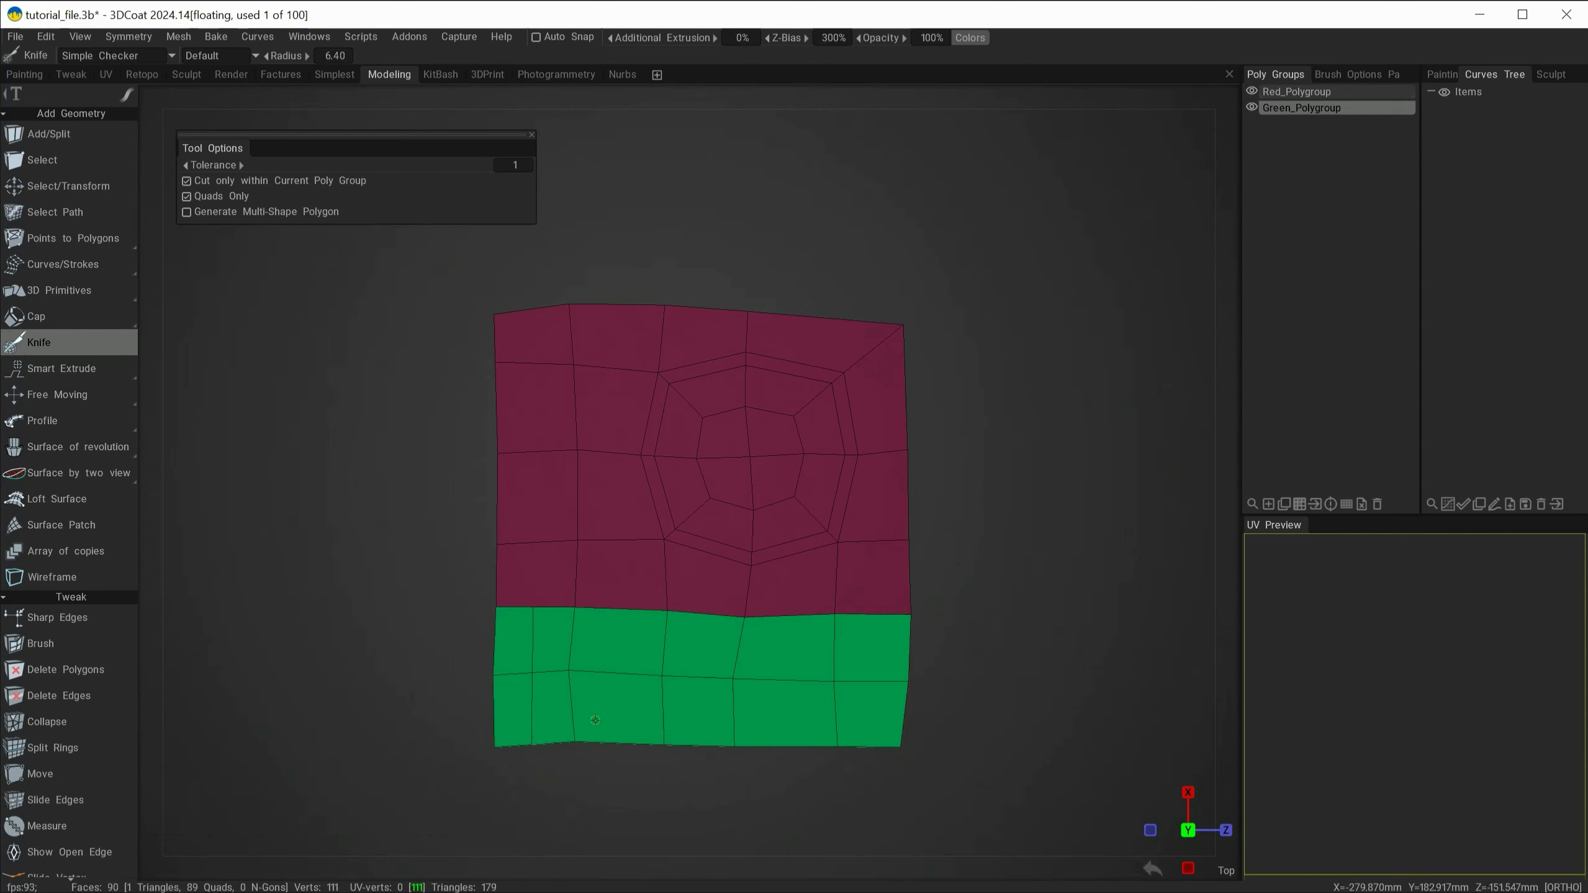
left_click_drag(402, 756, 619, 562, "alt")
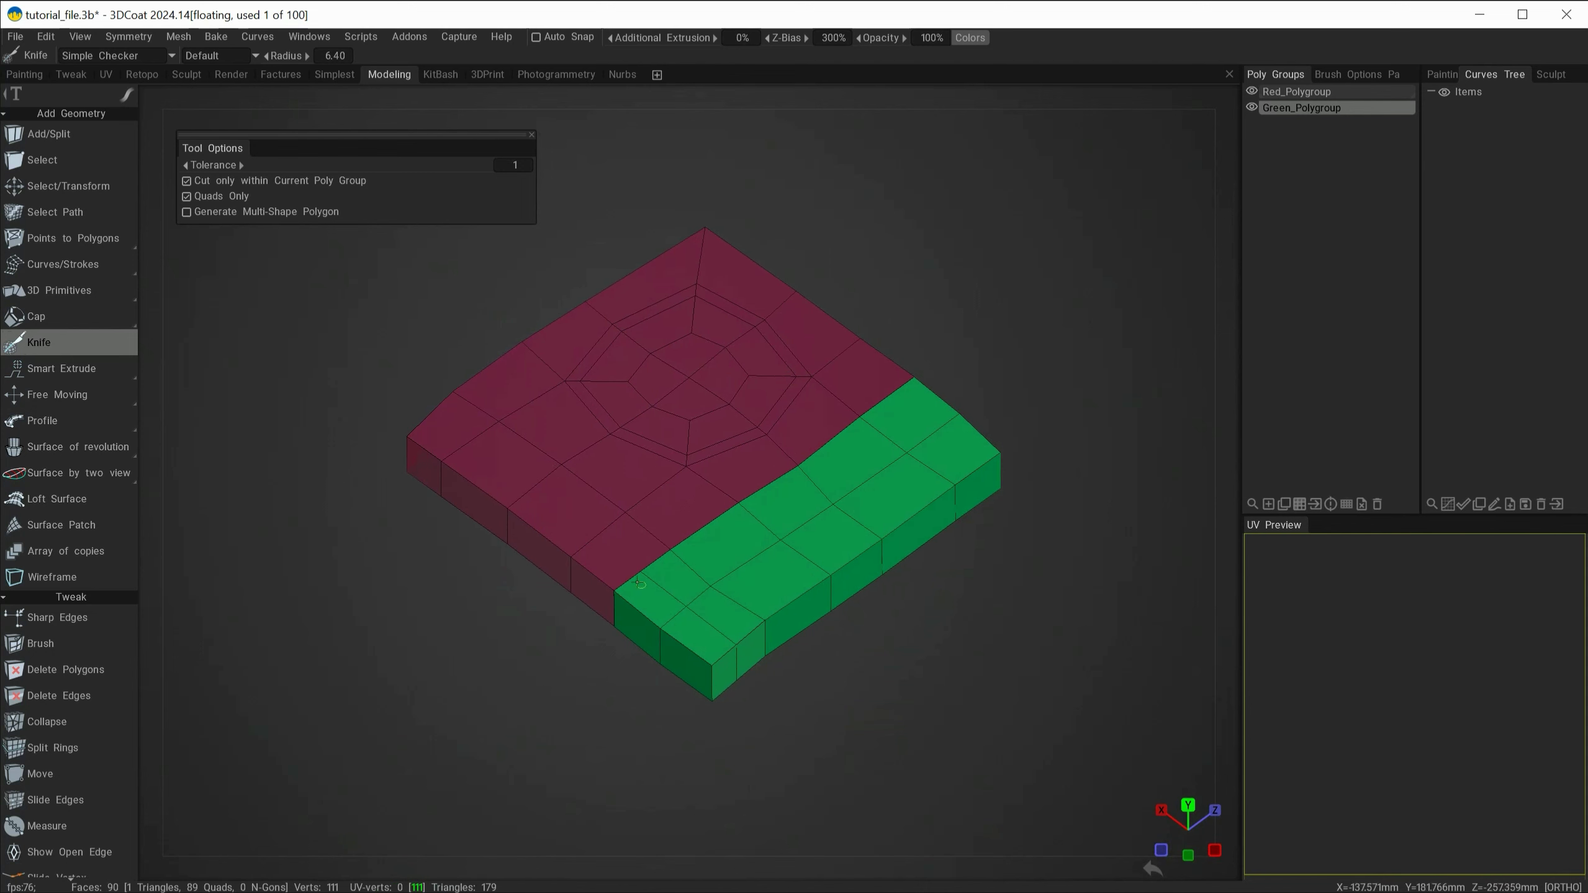
key("ctrl+z")
Hide Green_Polygroup, and split the red mesh along the edge loop nearest its closed end with Split Edge
left_click(1252, 107)
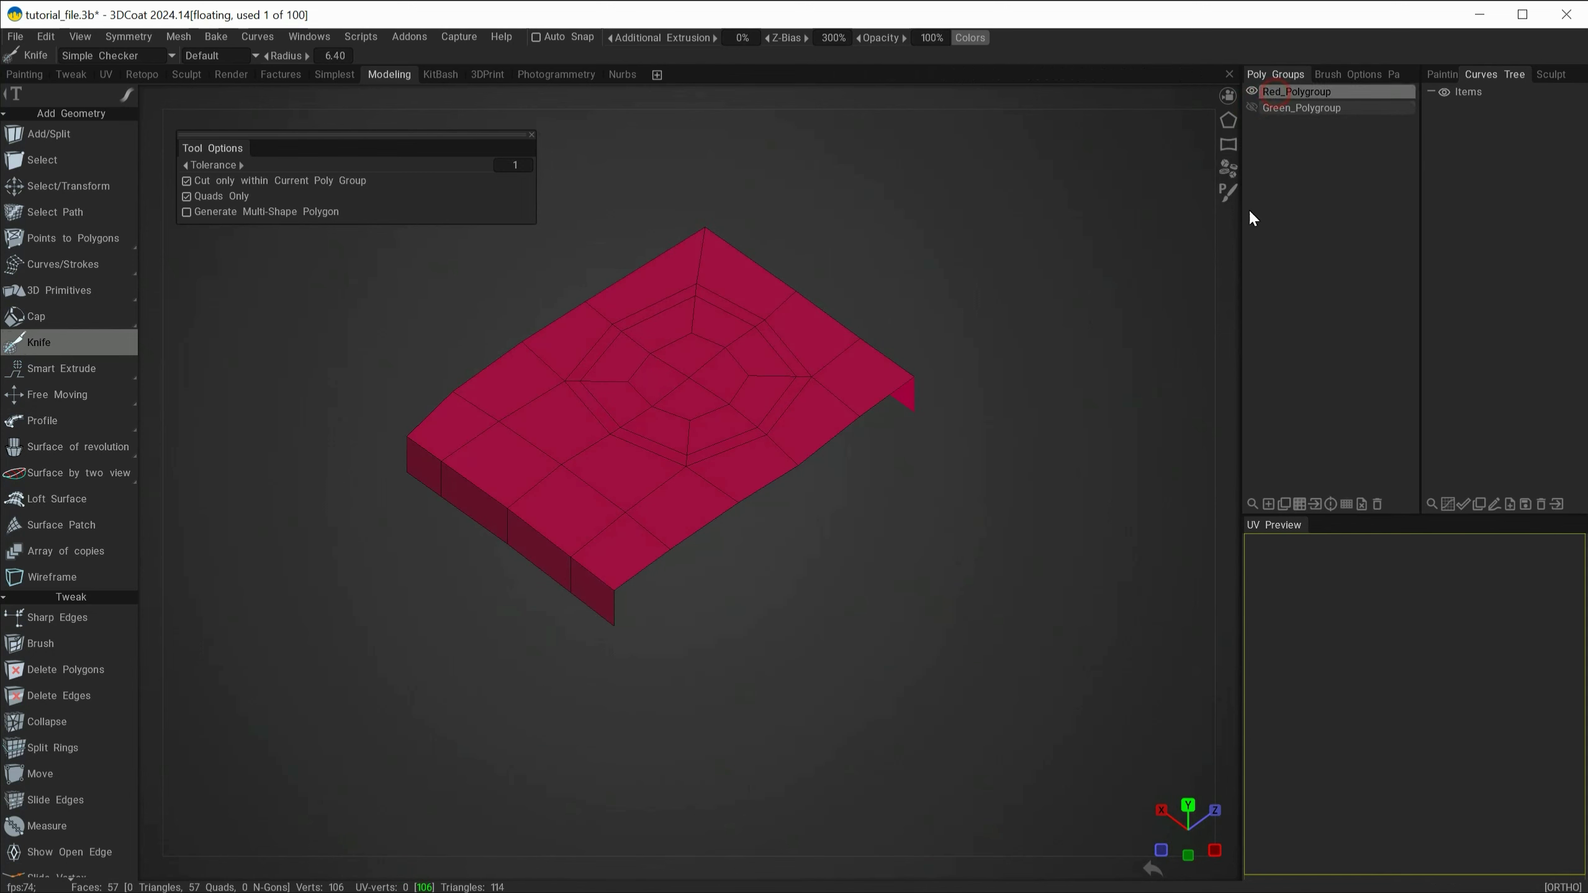
left_click_drag(812, 620, 781, 631, "alt")
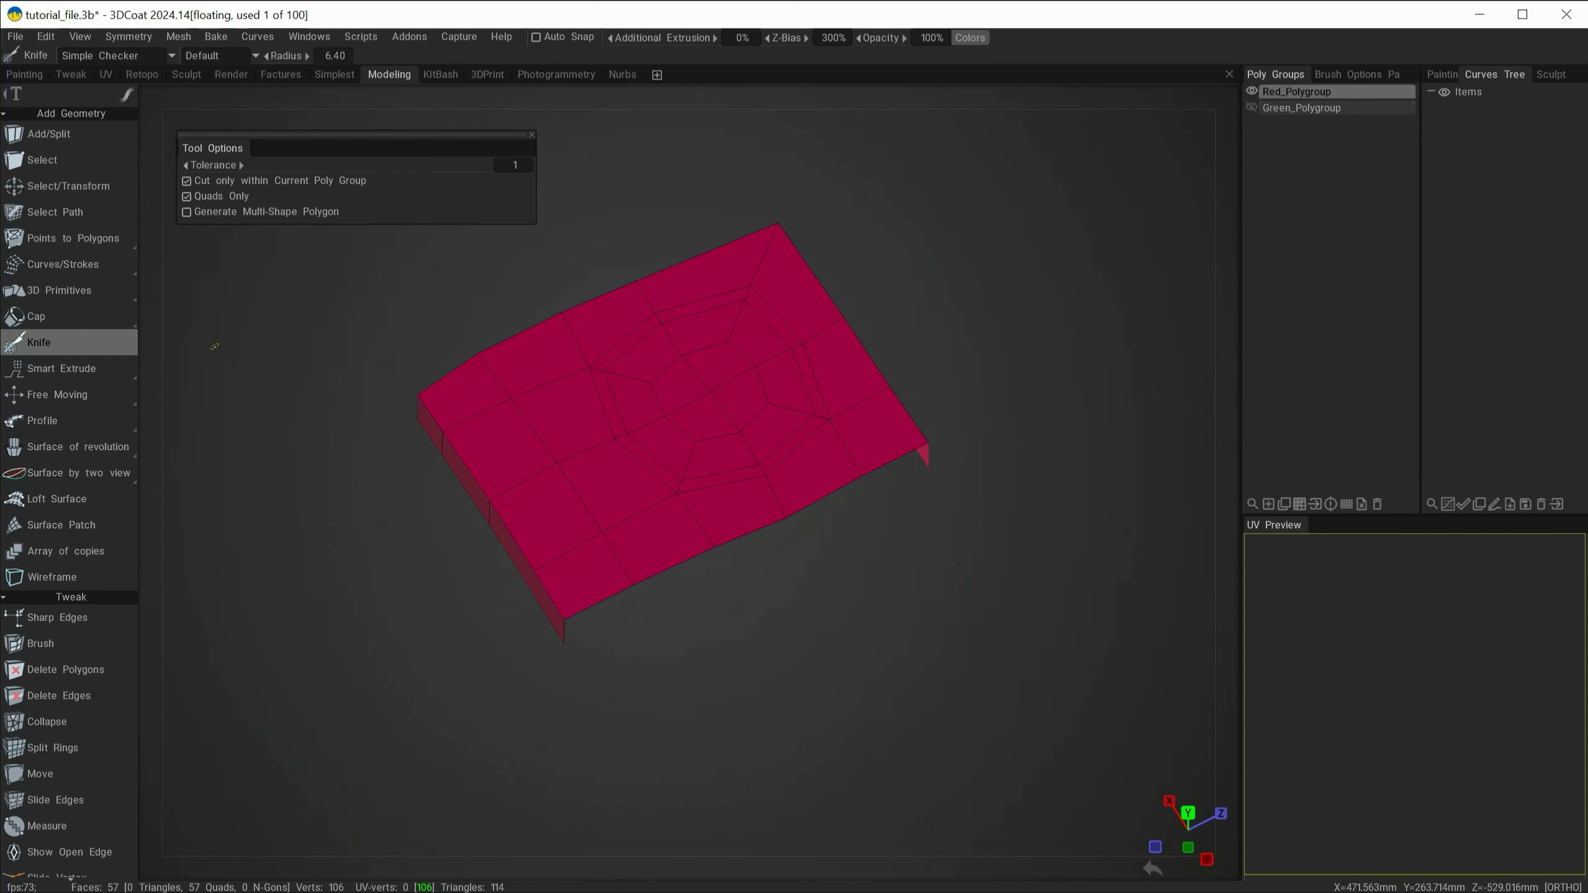
left_click(42, 160)
left_click(582, 503)
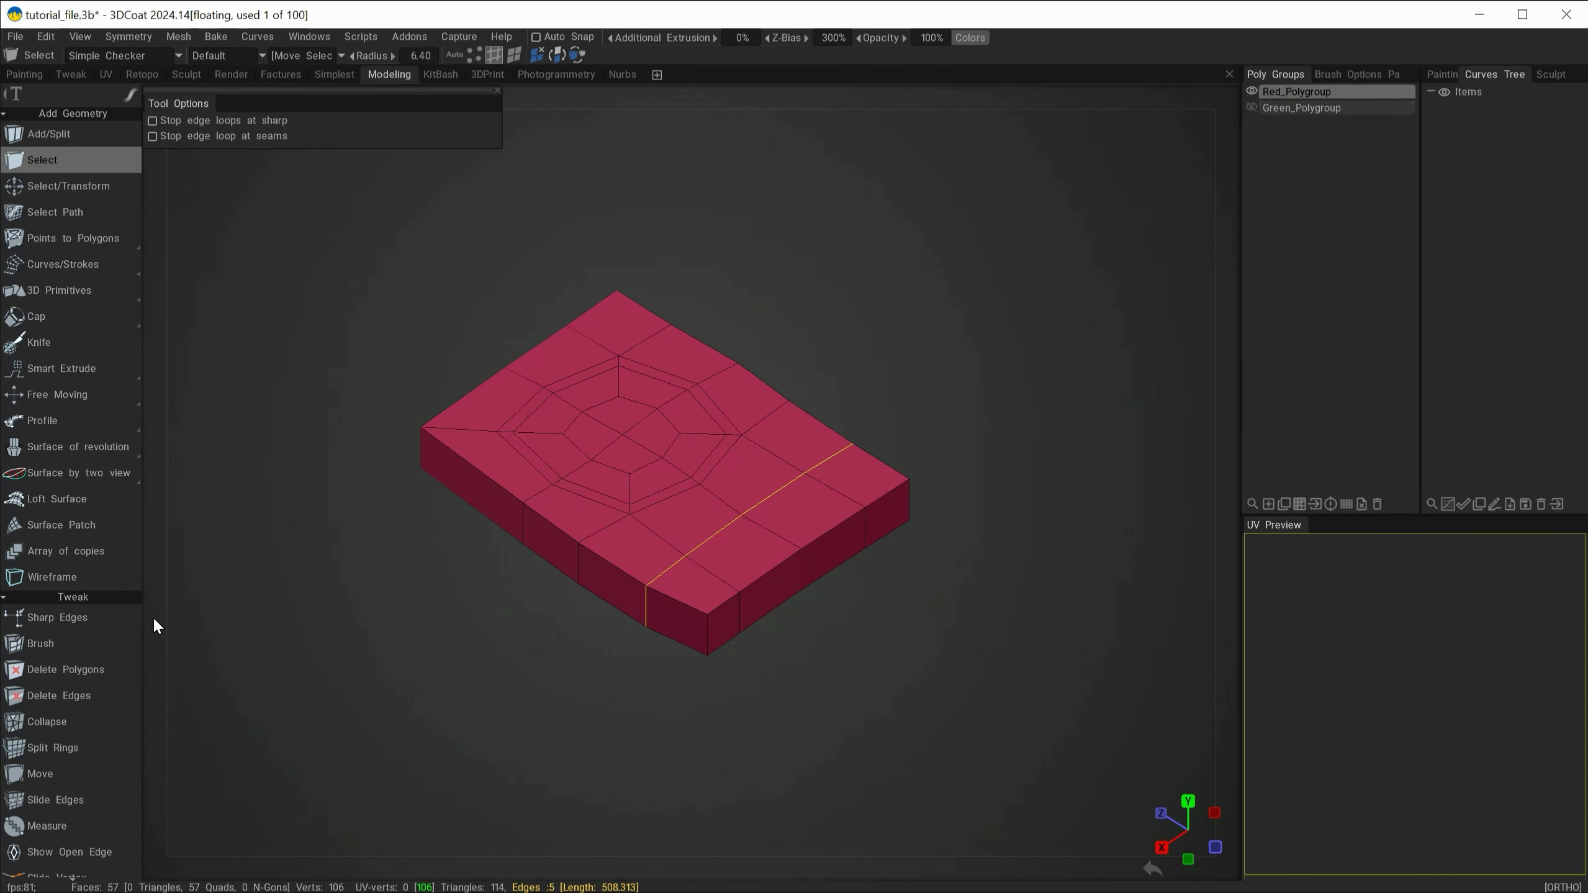
scroll(71, 680, "down", 10)
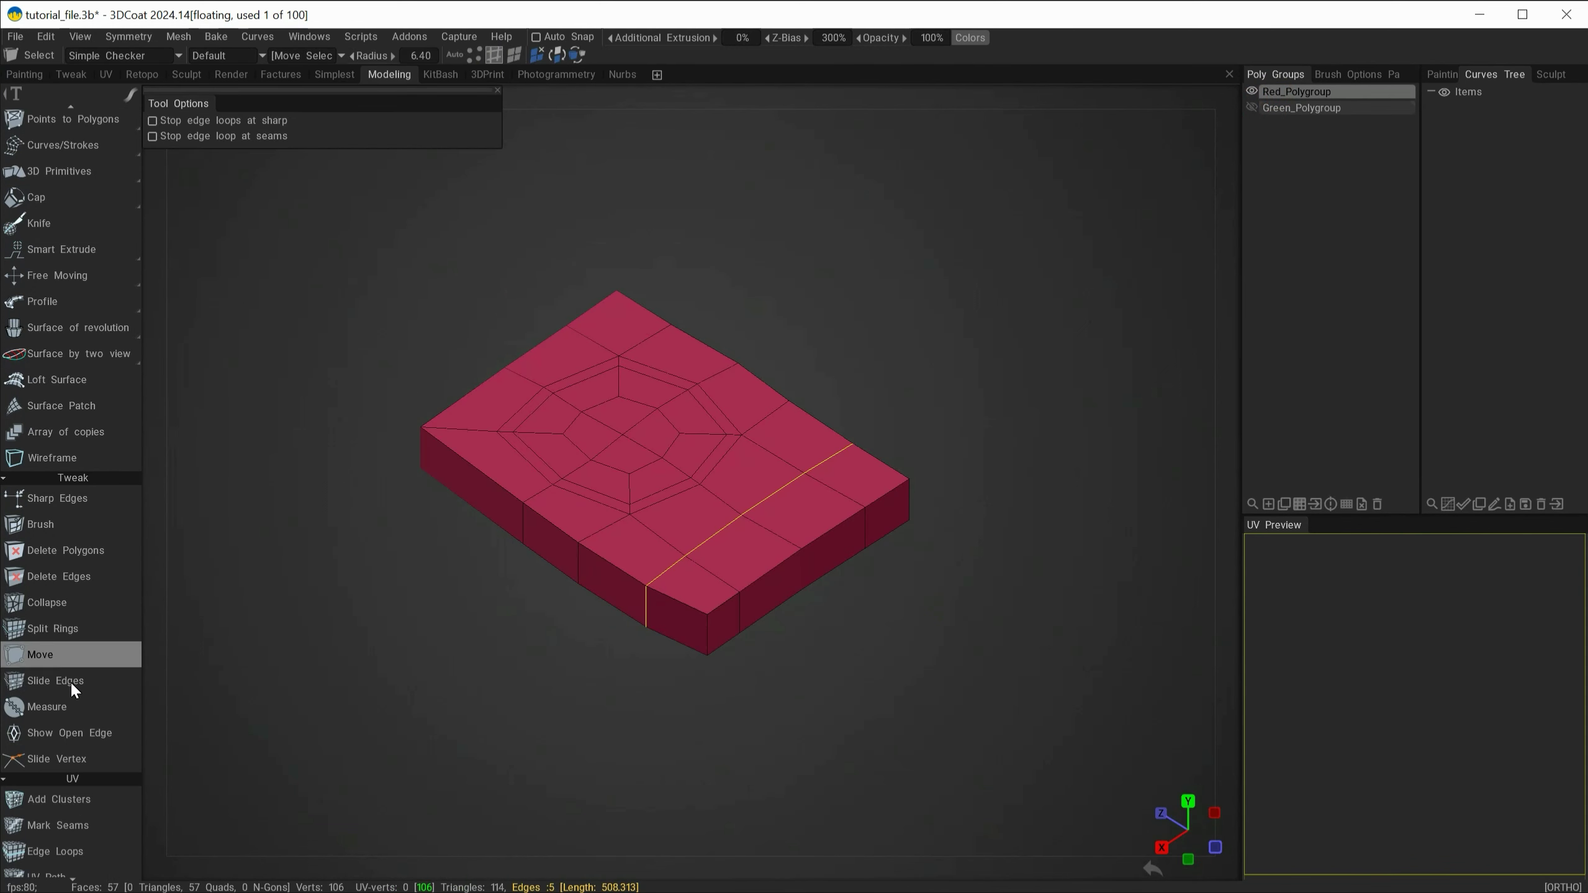
scroll(71, 681, "down", 4)
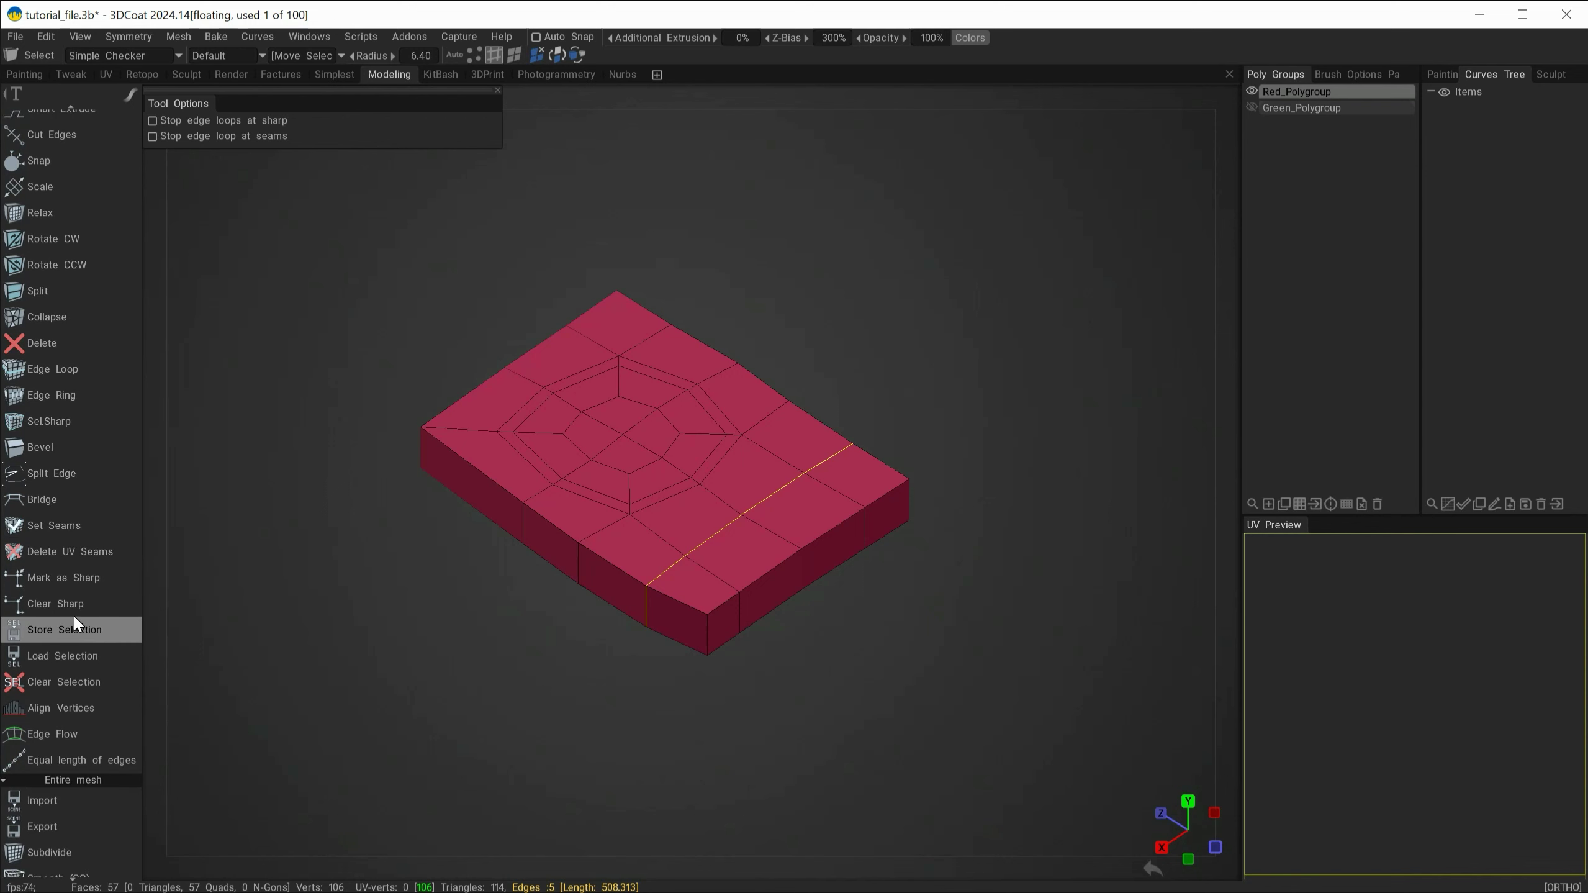
left_click(64, 471)
left_click_drag(475, 637, 509, 664, "alt")
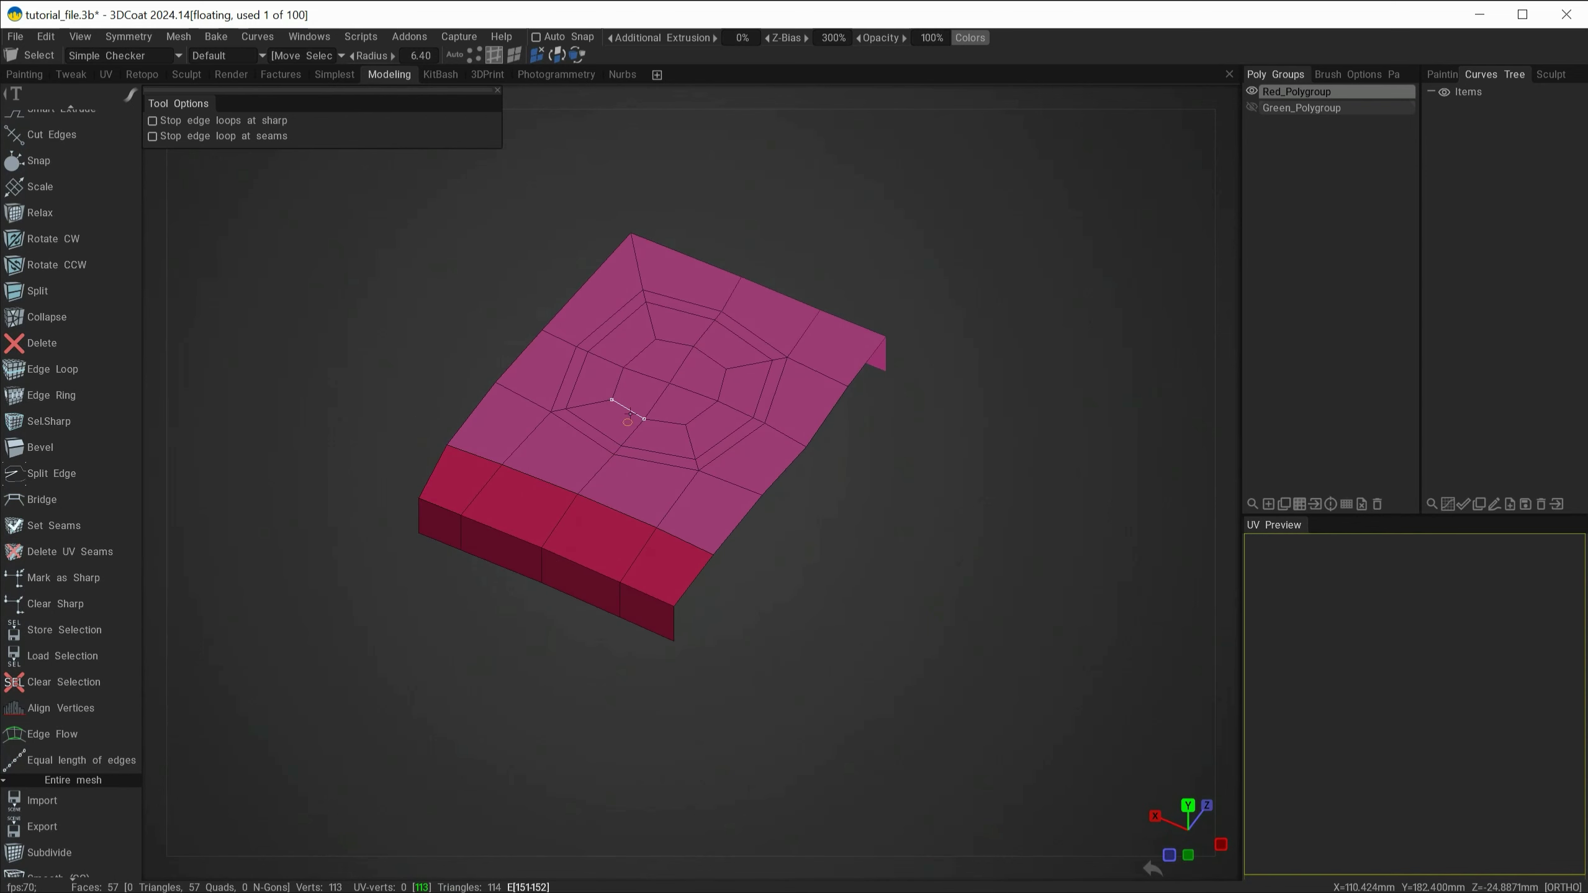
left_click_drag(554, 454, 770, 646, "alt")
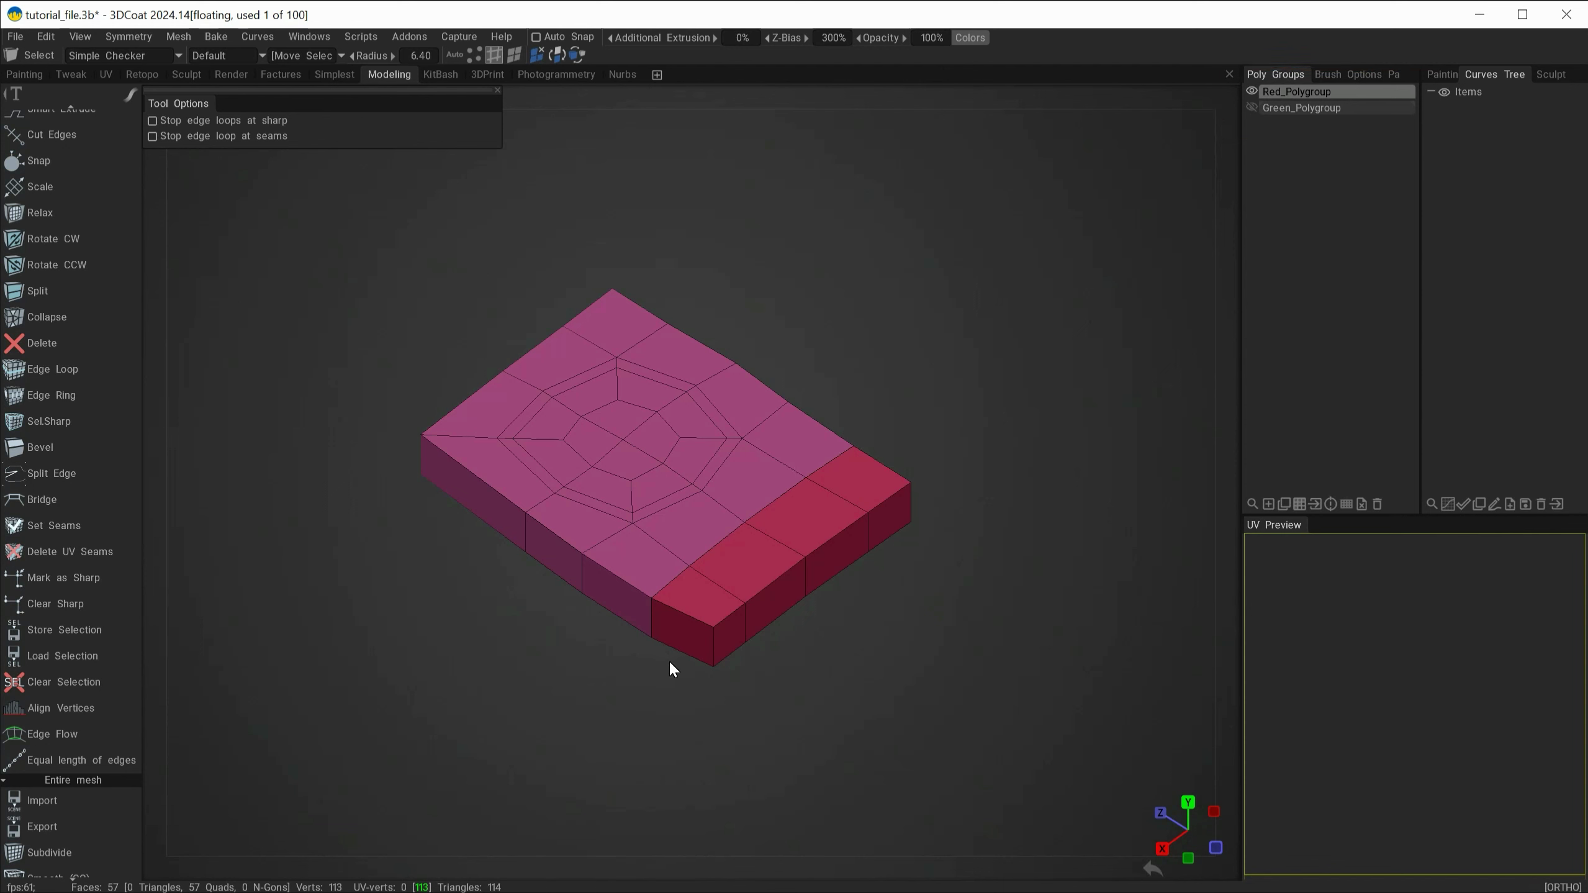
Select the faces of the split end section, pull them away from the rest with Free Moving, and undo the move
left_click(727, 552)
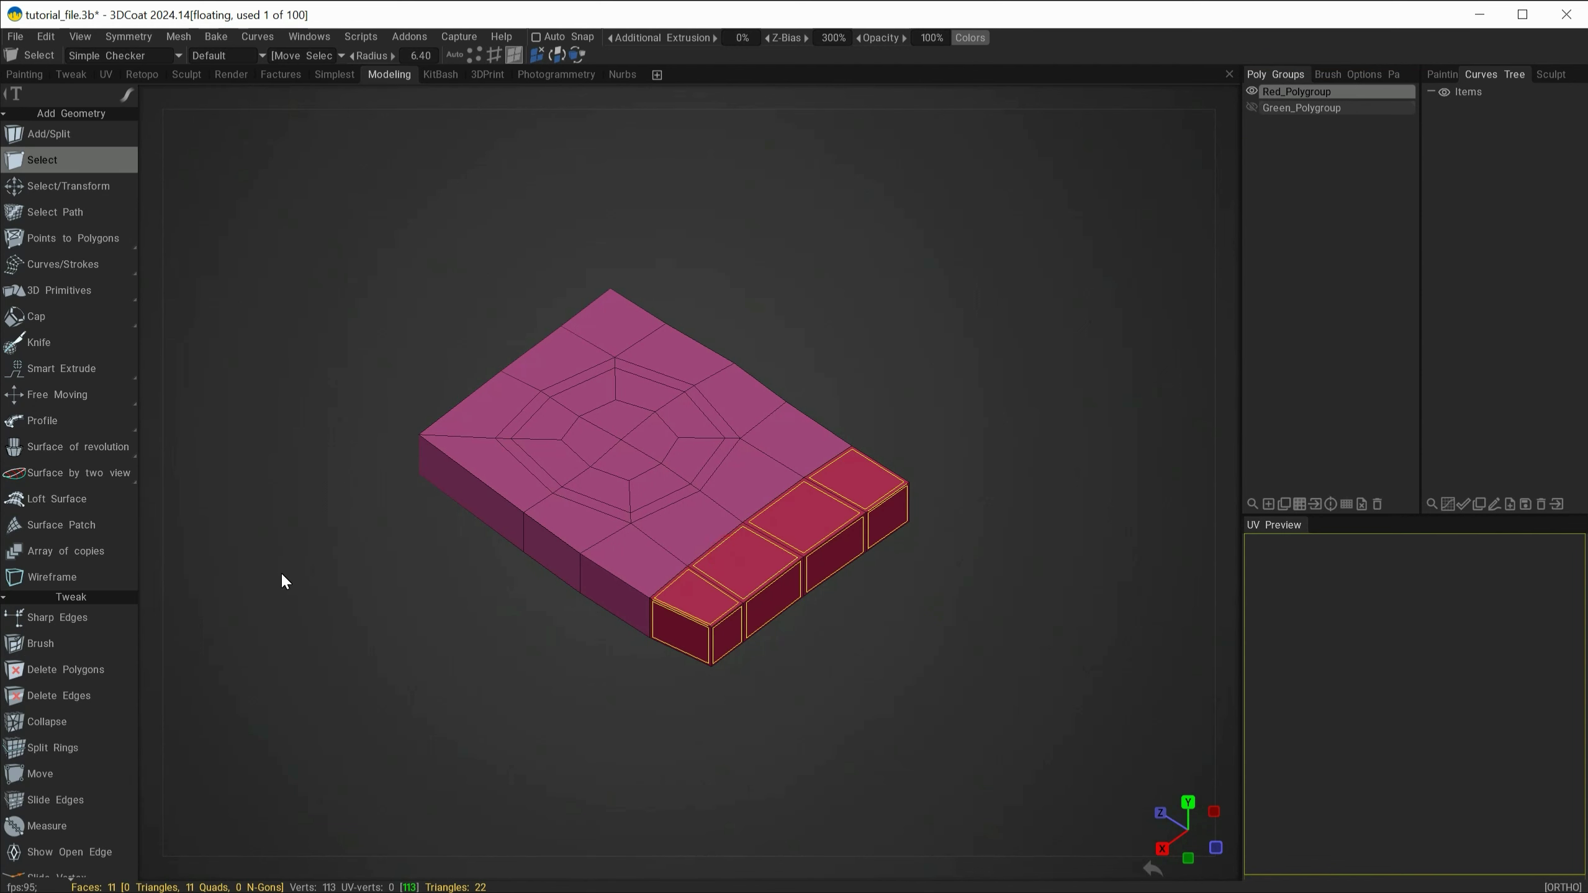
left_click(69, 395)
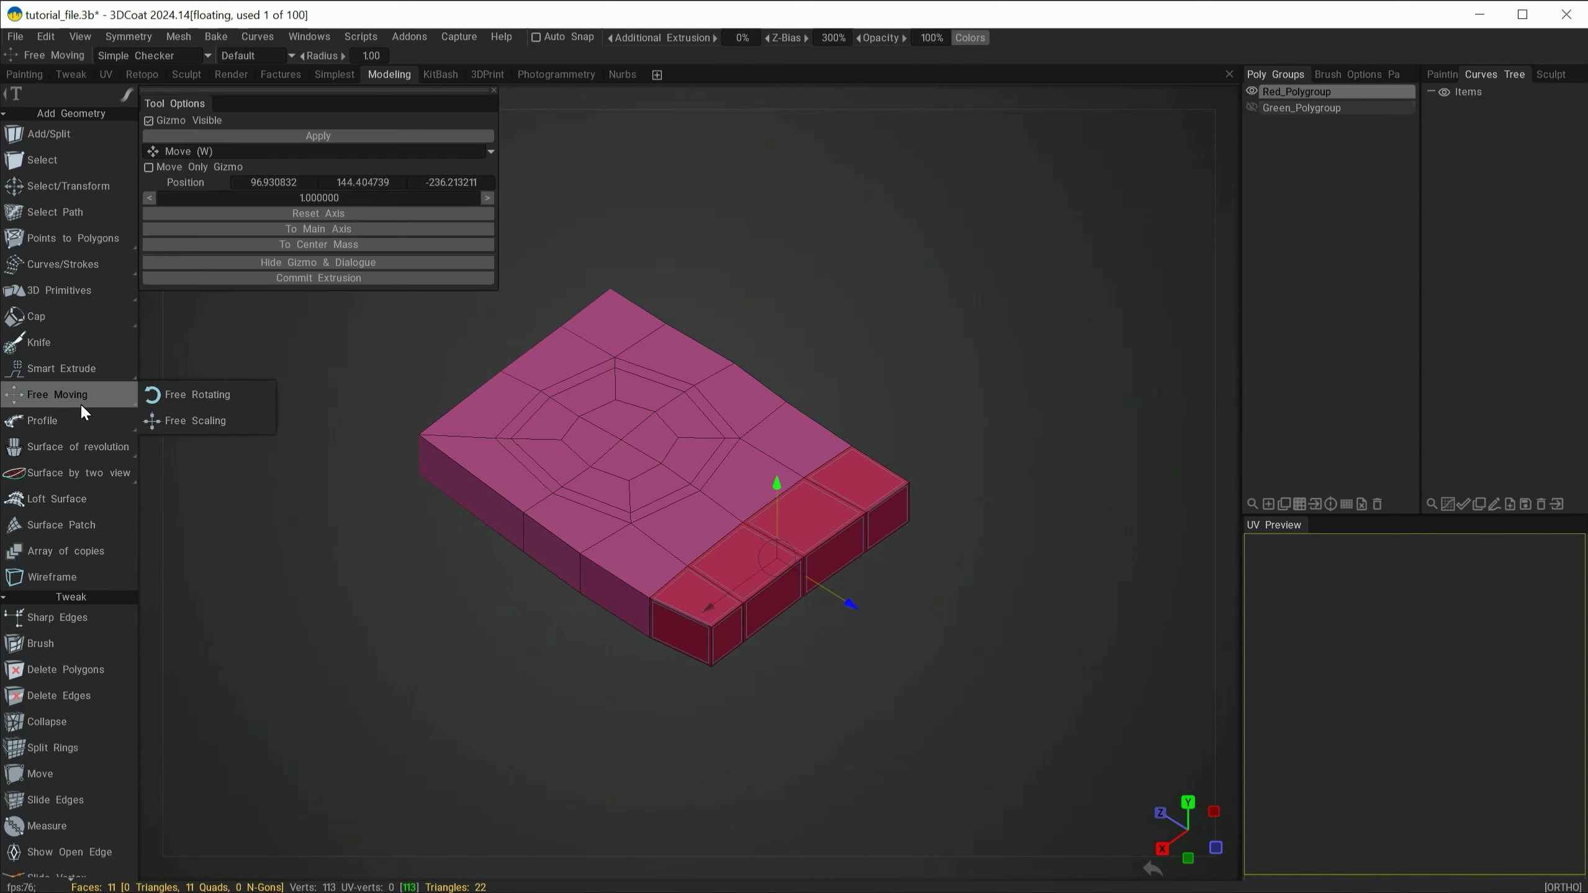
left_click_drag(852, 603, 836, 641)
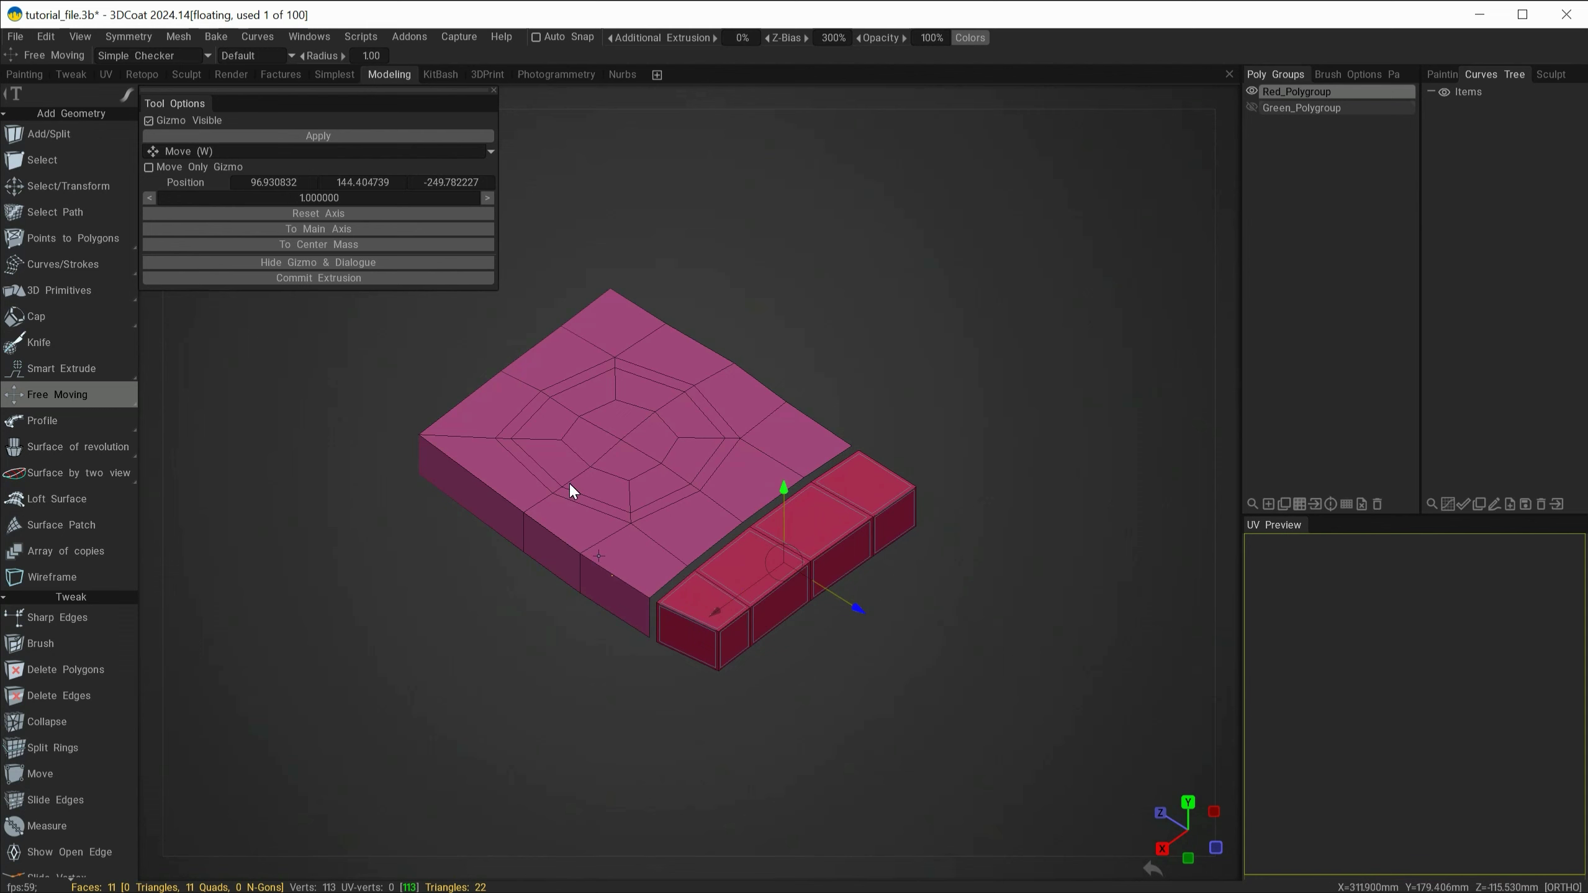
key("ctrl+z")
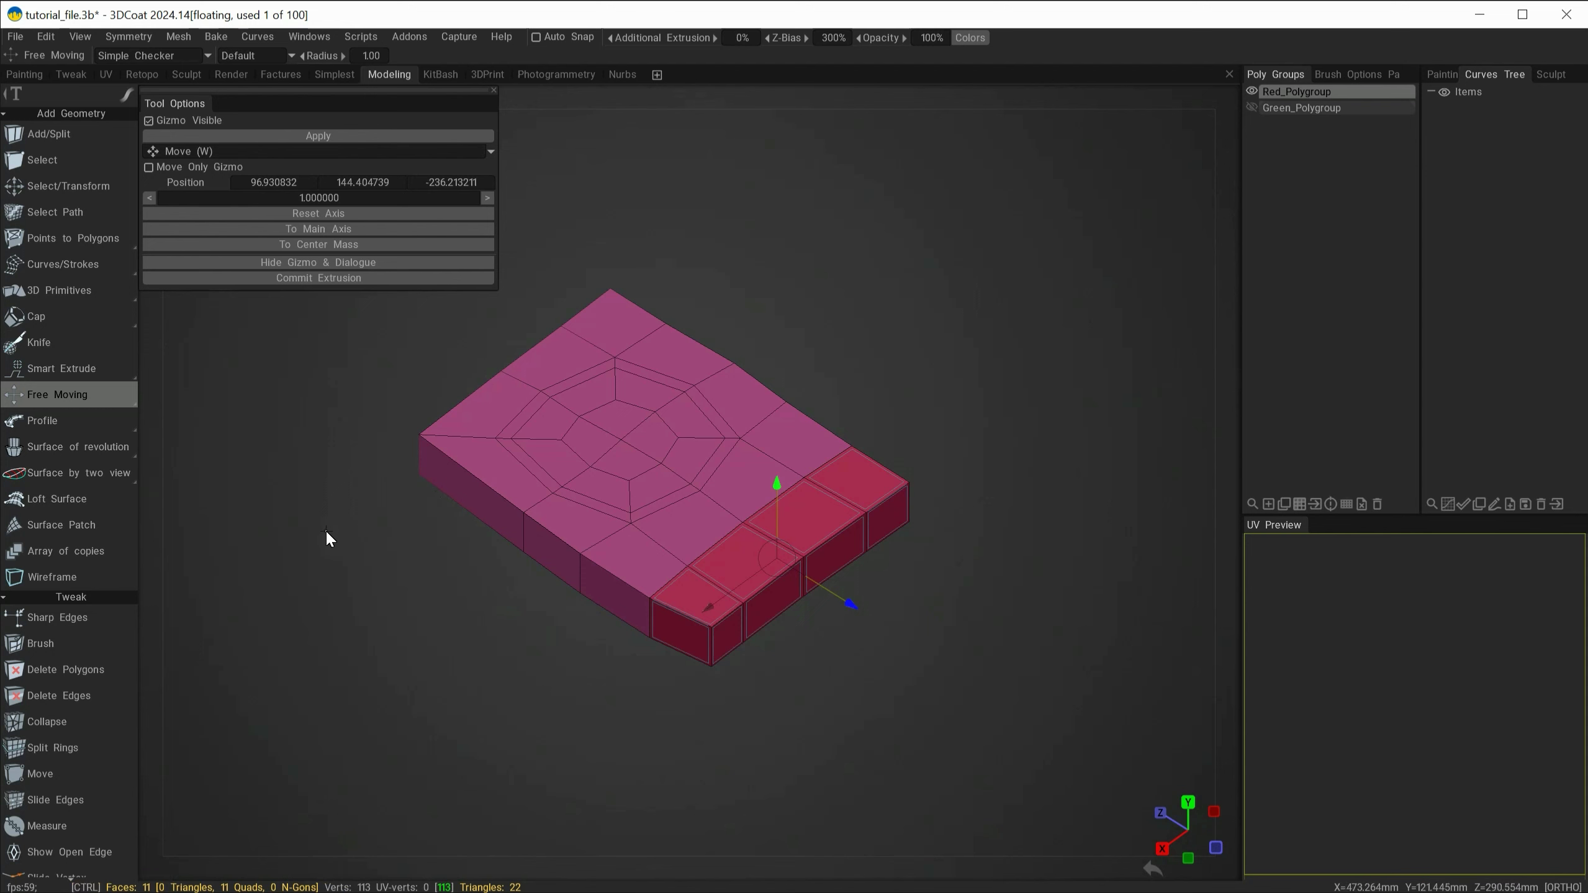
key("Escape")
Make a diagonal Knife cut across both split sections in top view, examine the resulting edges, and undo it
left_click_drag(312, 508, 631, 727, "alt+shift")
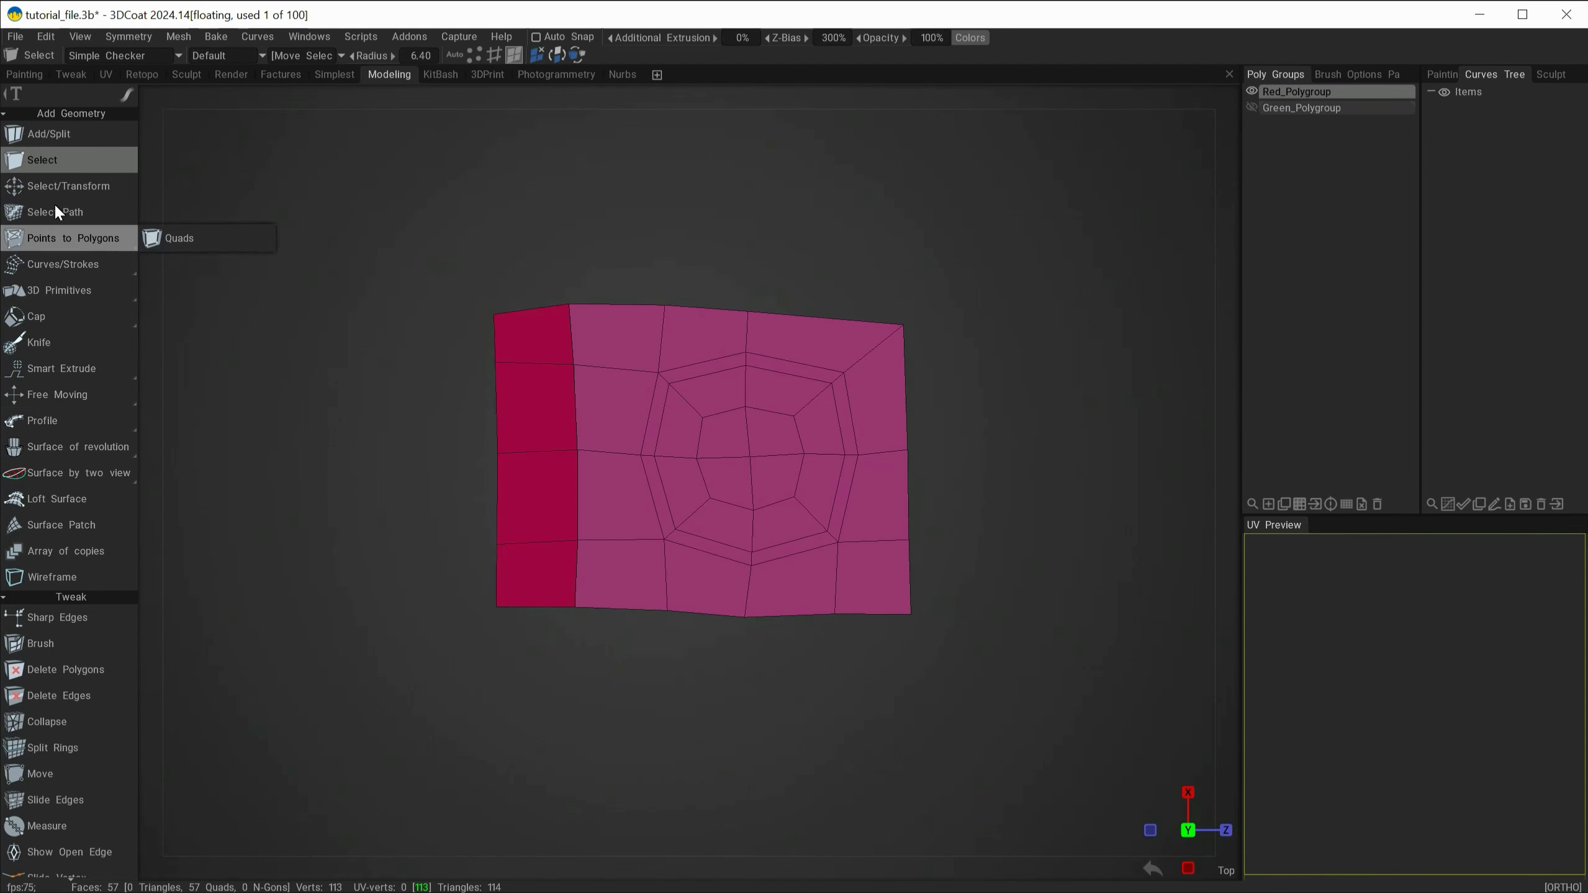
left_click(51, 347)
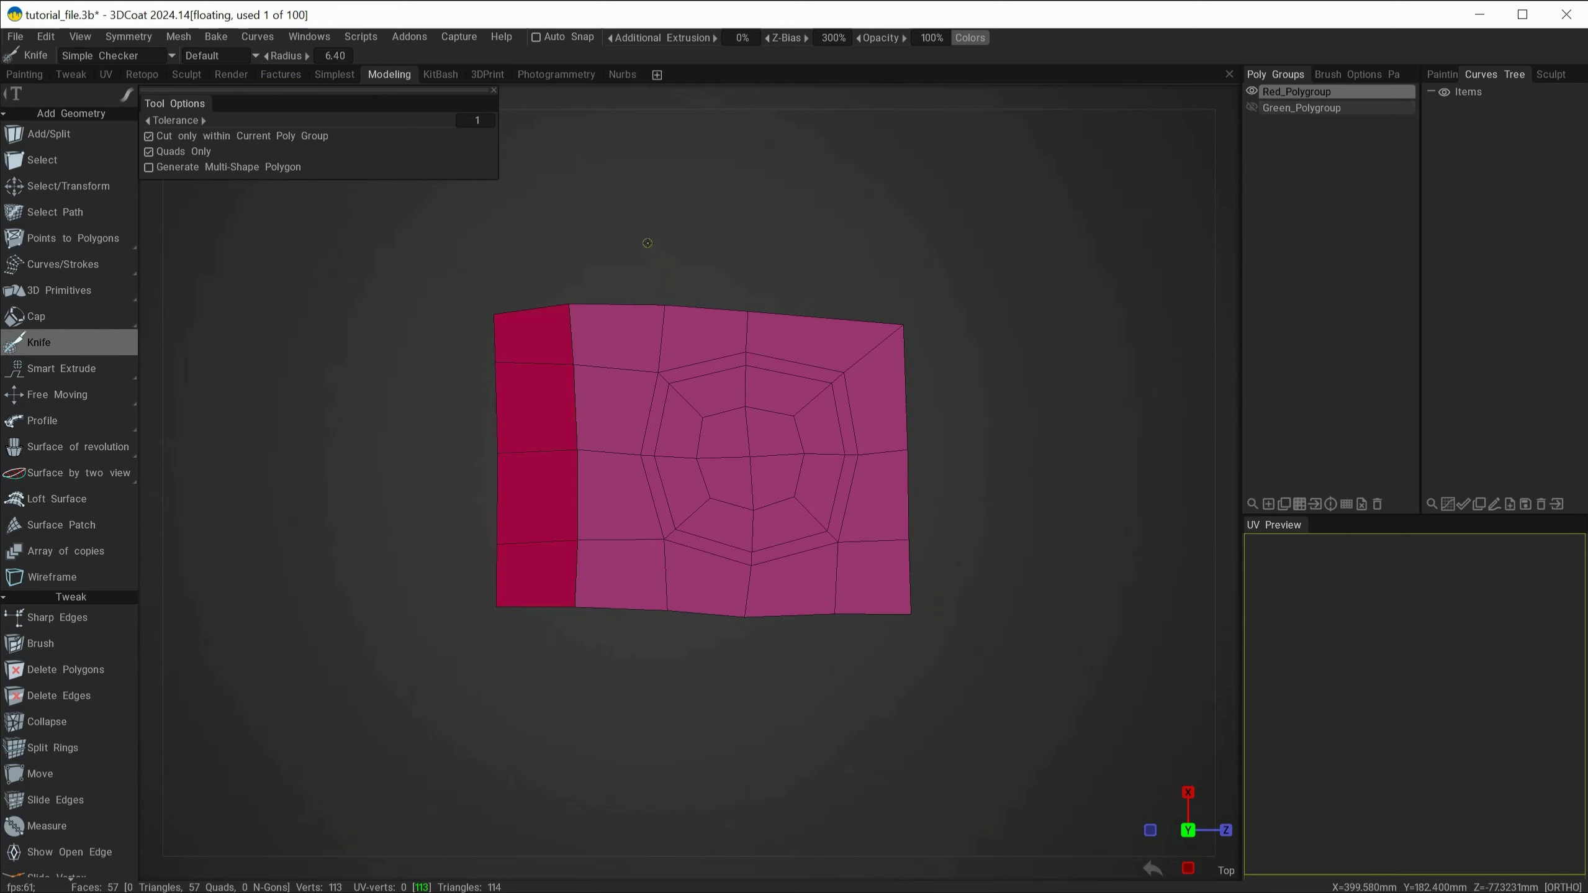
left_click_drag(659, 220, 476, 683)
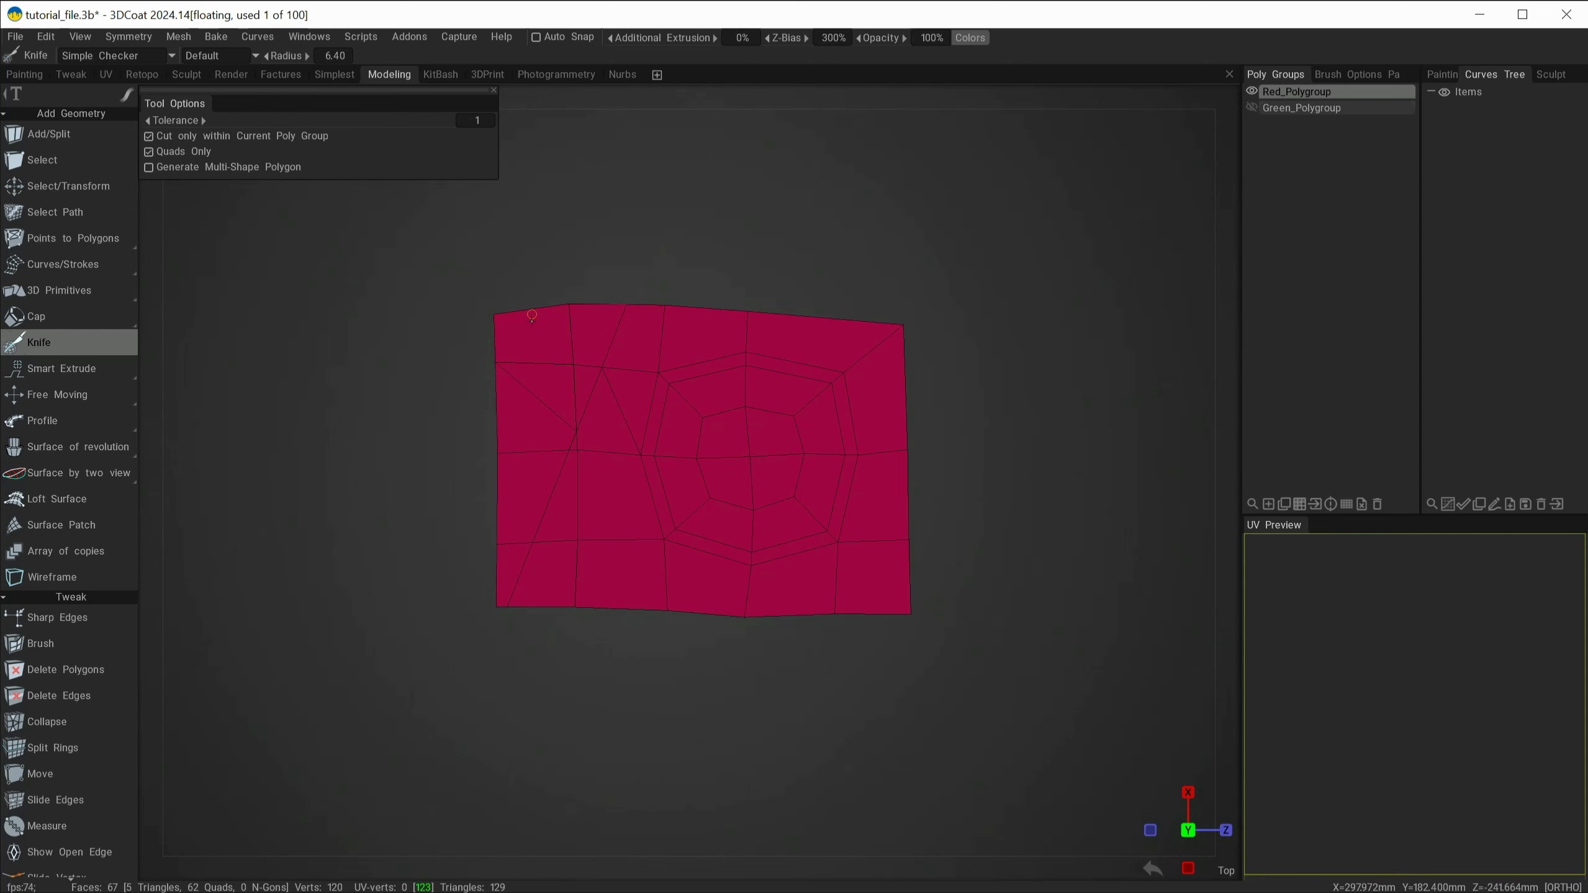
middle_click_drag(565, 660, 655, 552)
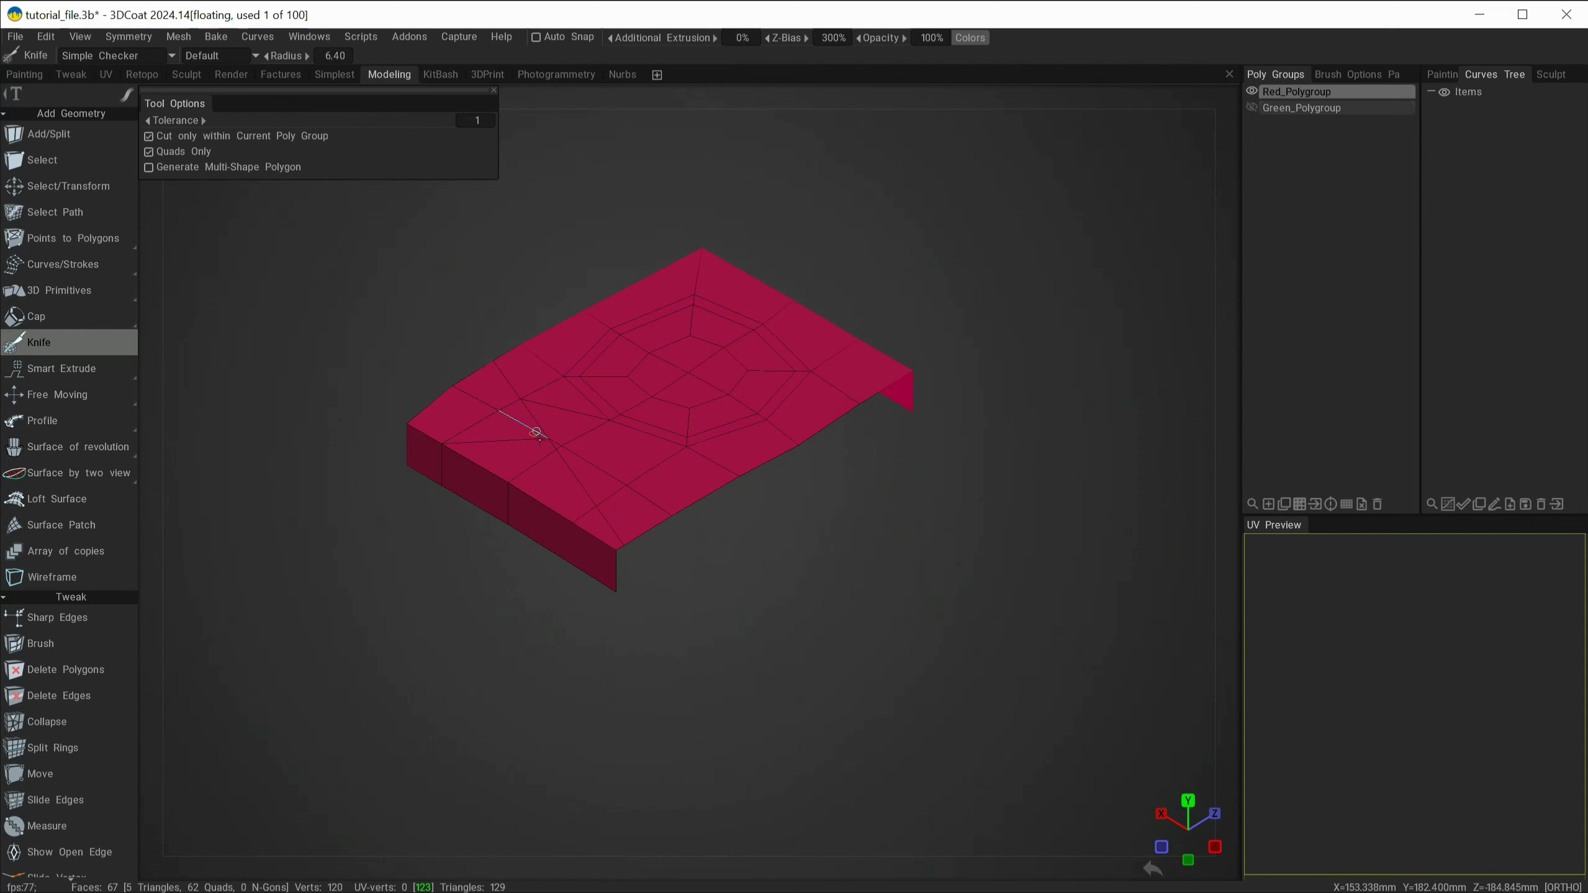
left_click_drag(404, 660, 585, 574, "alt")
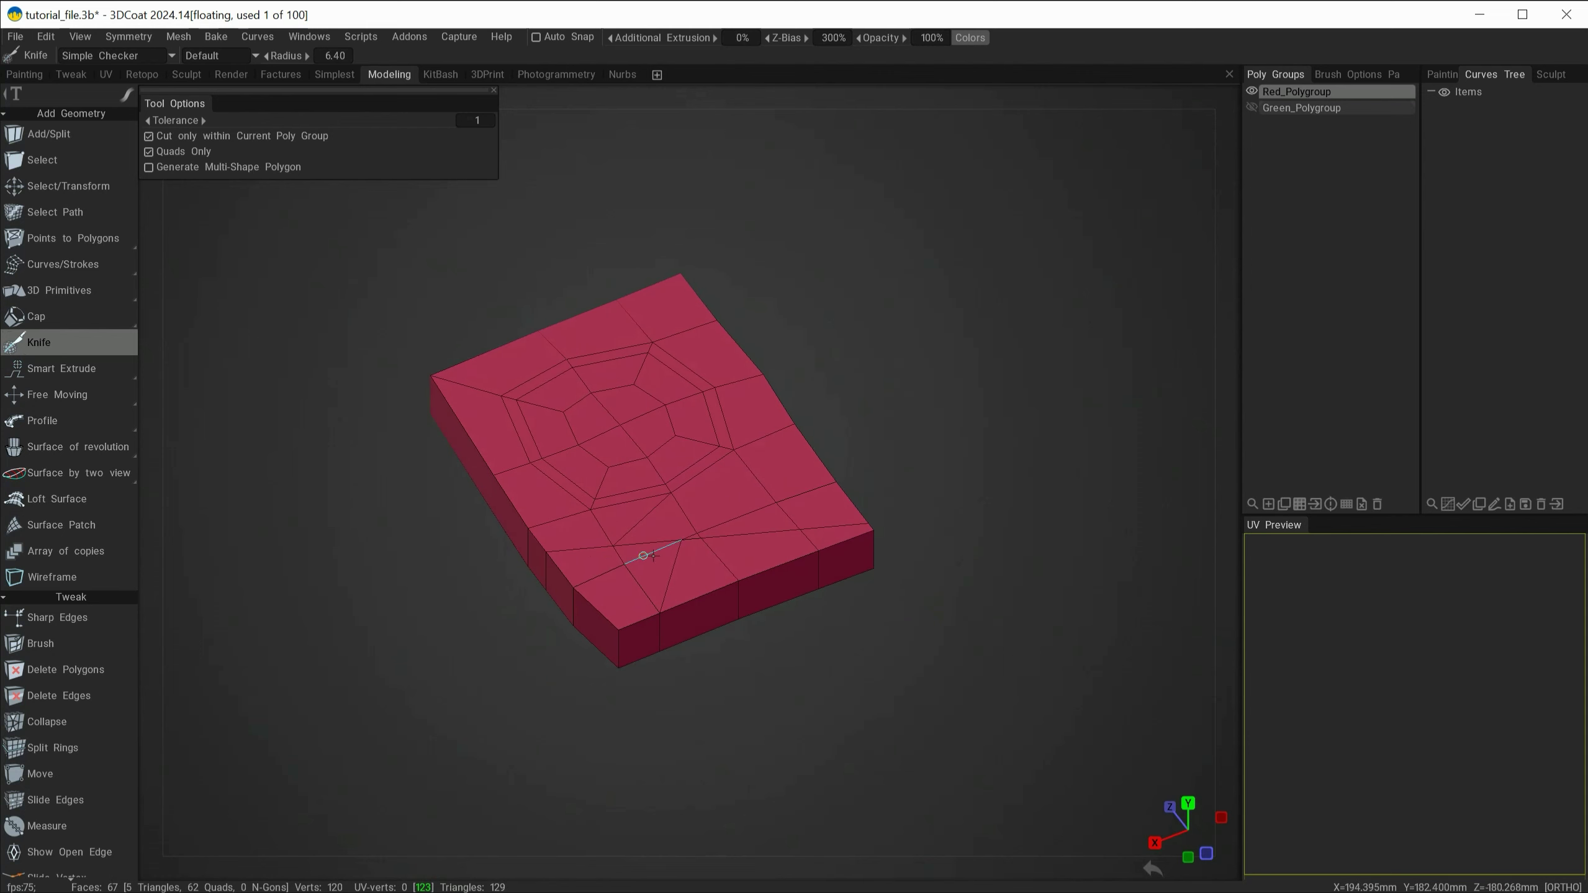
left_click_drag(841, 673, 431, 628, "alt")
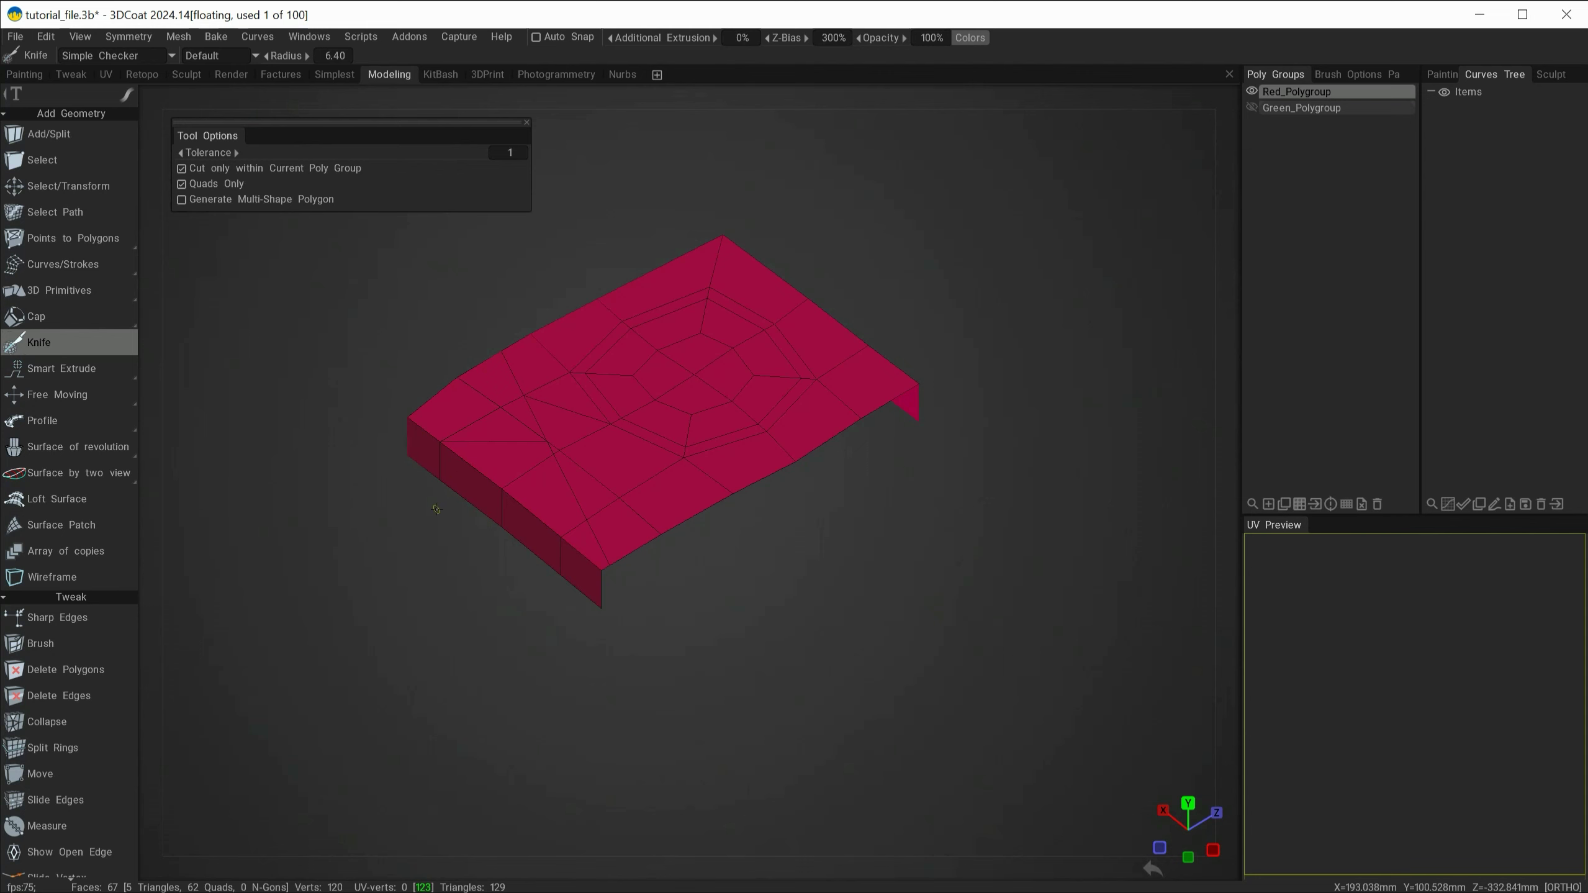
key("ctrl+z")
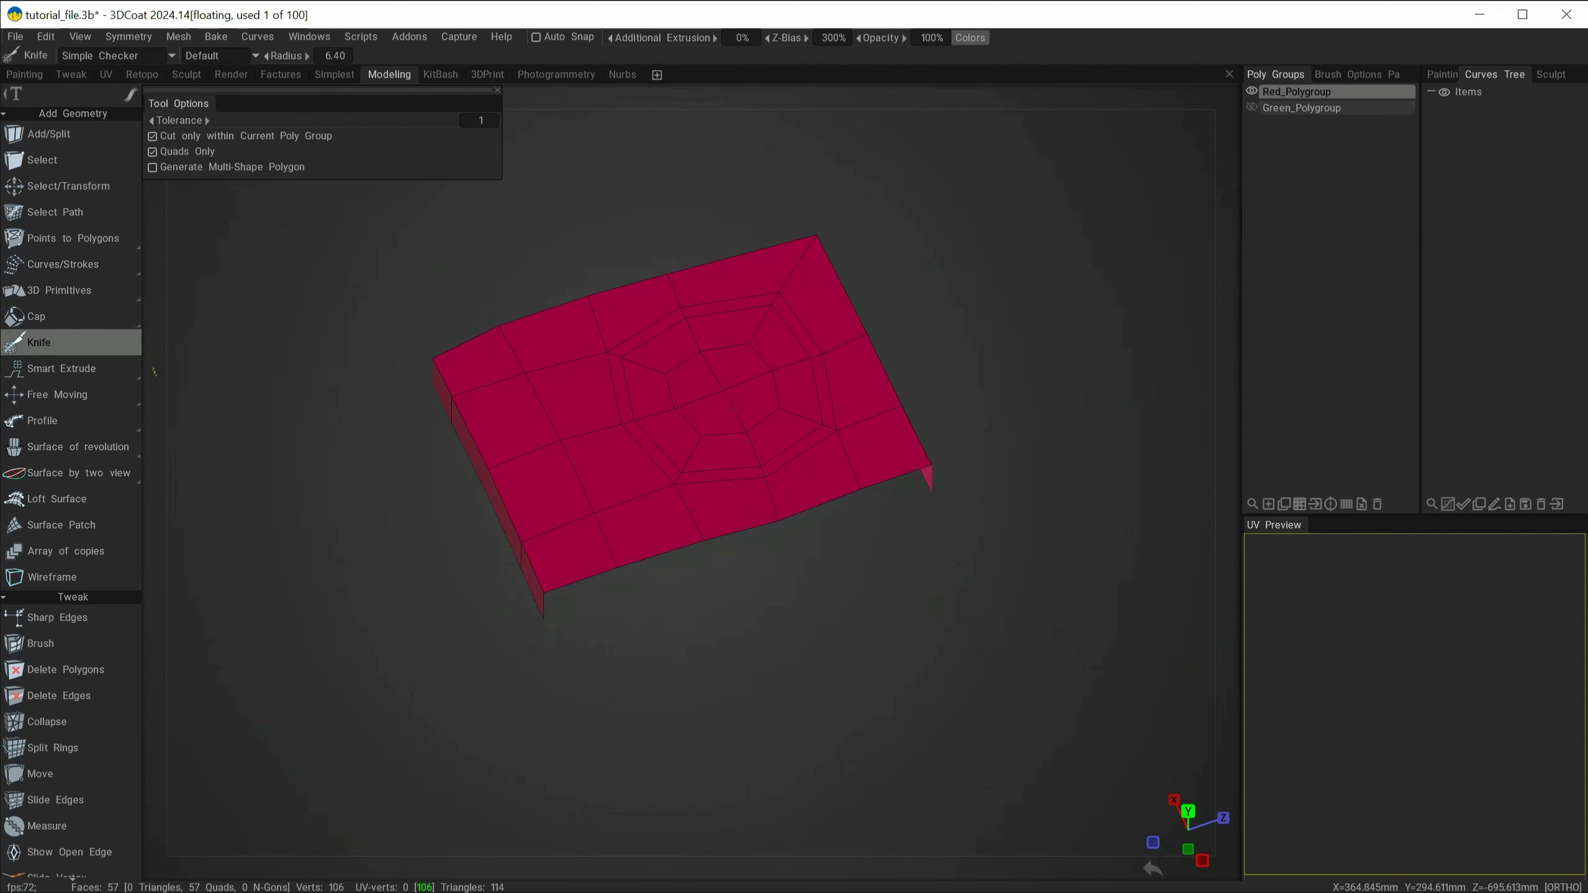
Enable Generate Multi-Shape Polygon with 5 vertices, and cut a pentagon around the vertex beside the octagonal loops in top view
left_click(153, 168)
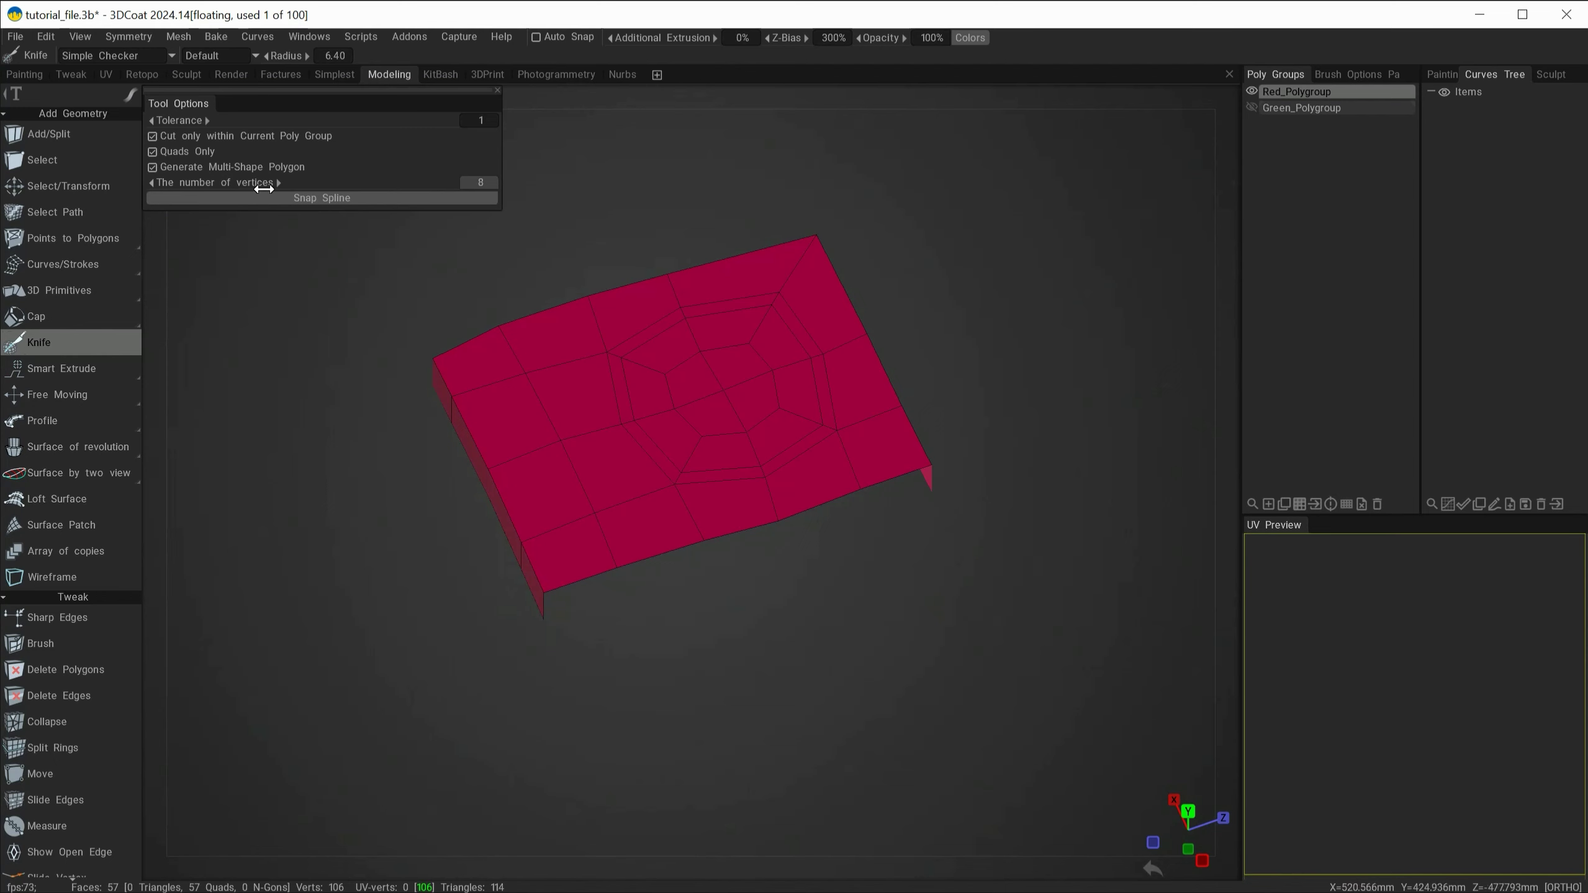
left_click_drag(364, 181, 338, 180)
key("KP_7")
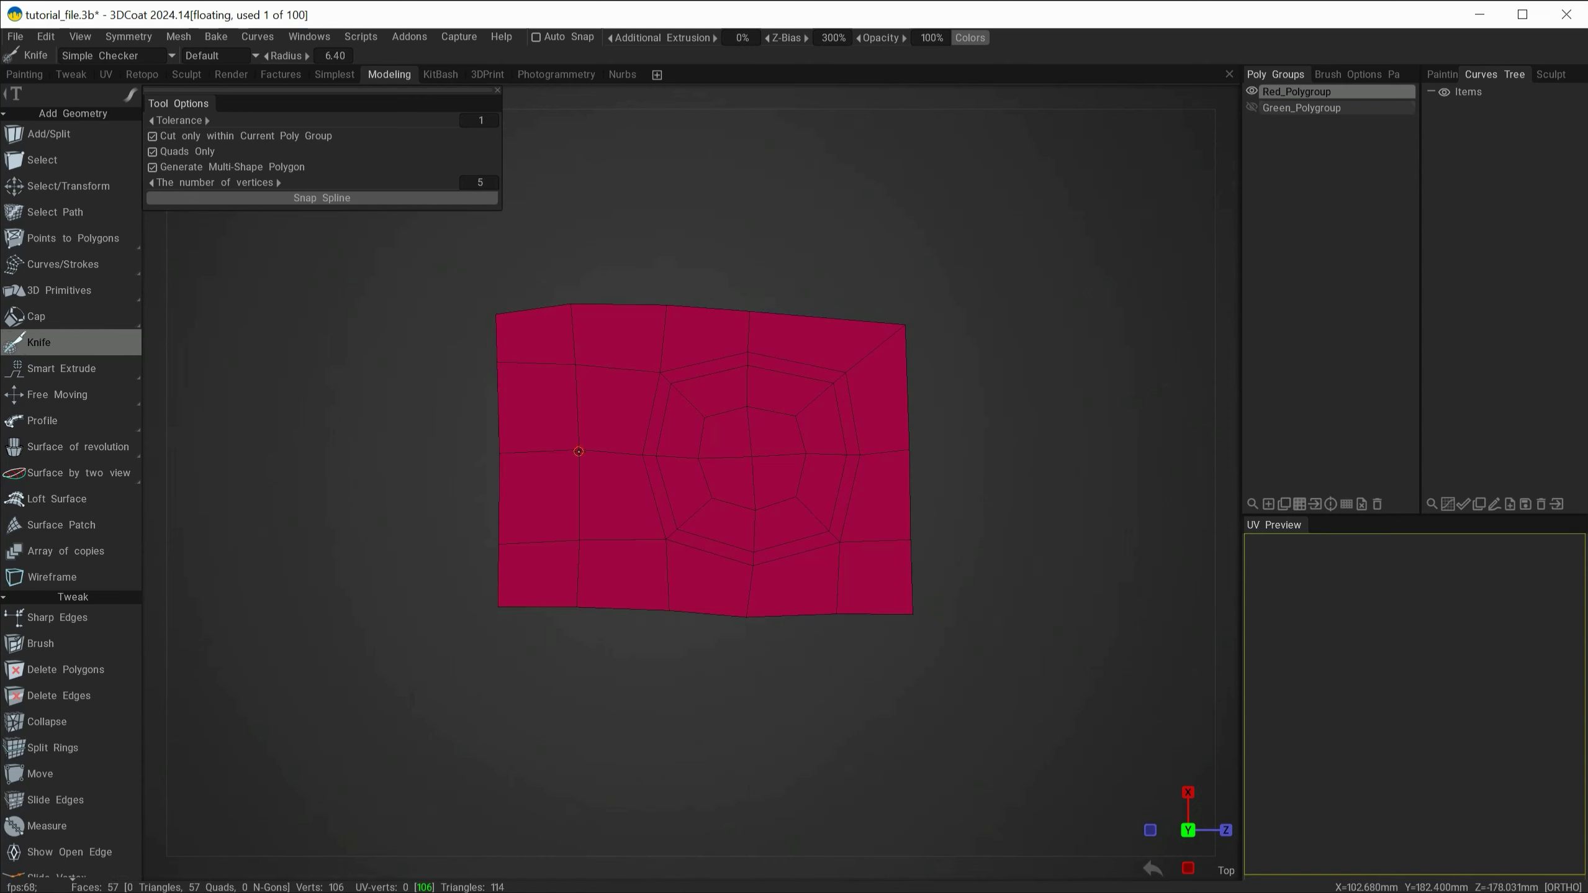
left_click_drag(579, 450, 576, 394)
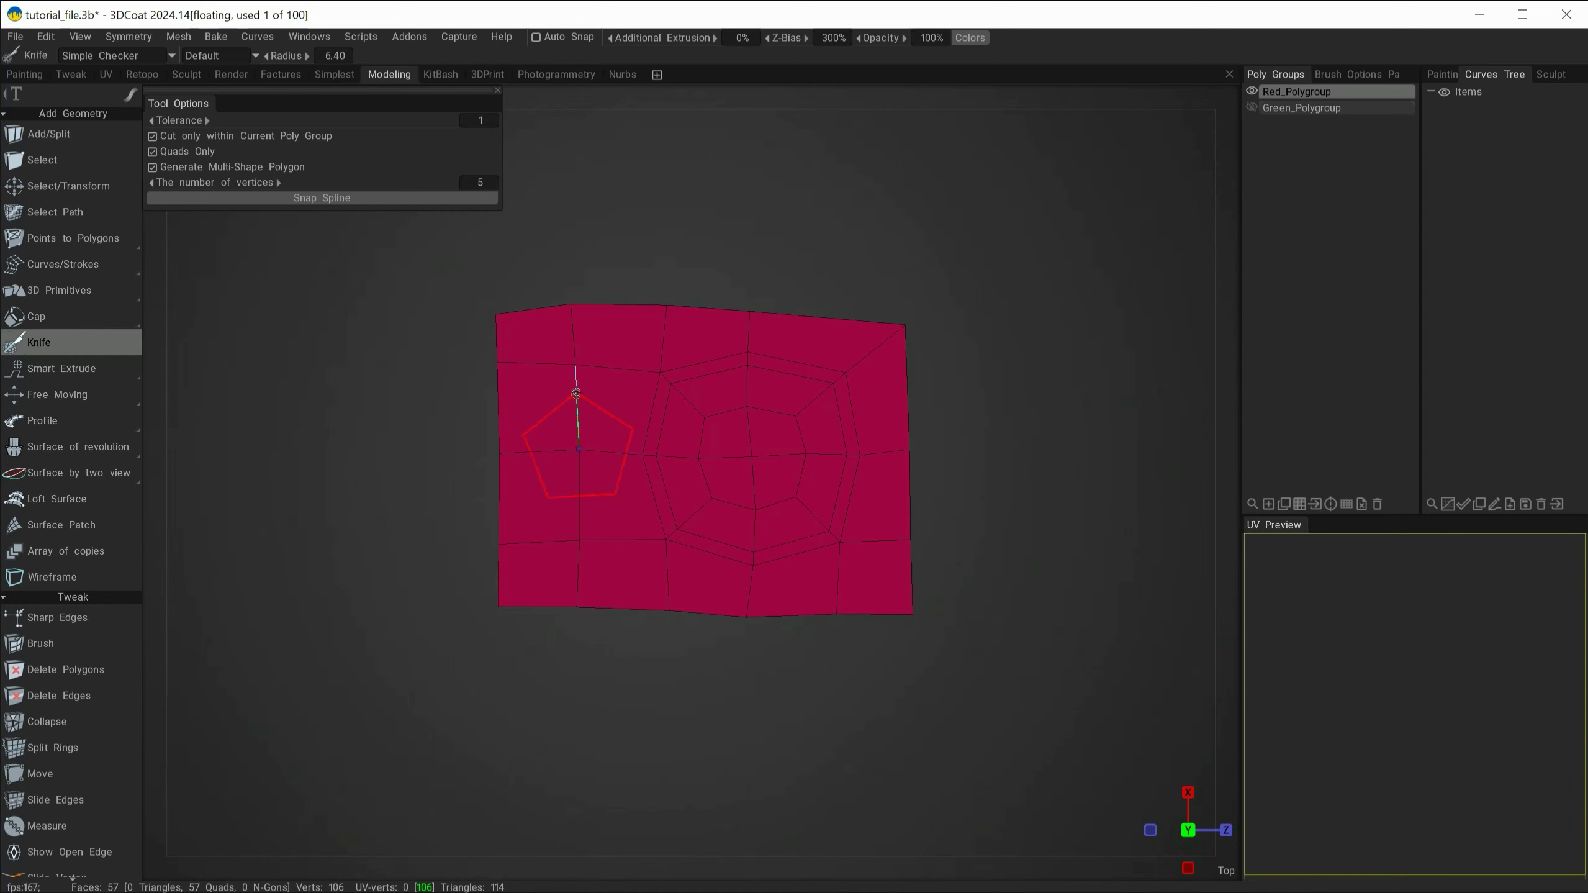
left_click_drag(577, 394, 577, 406)
left_click_drag(408, 591, 282, 404)
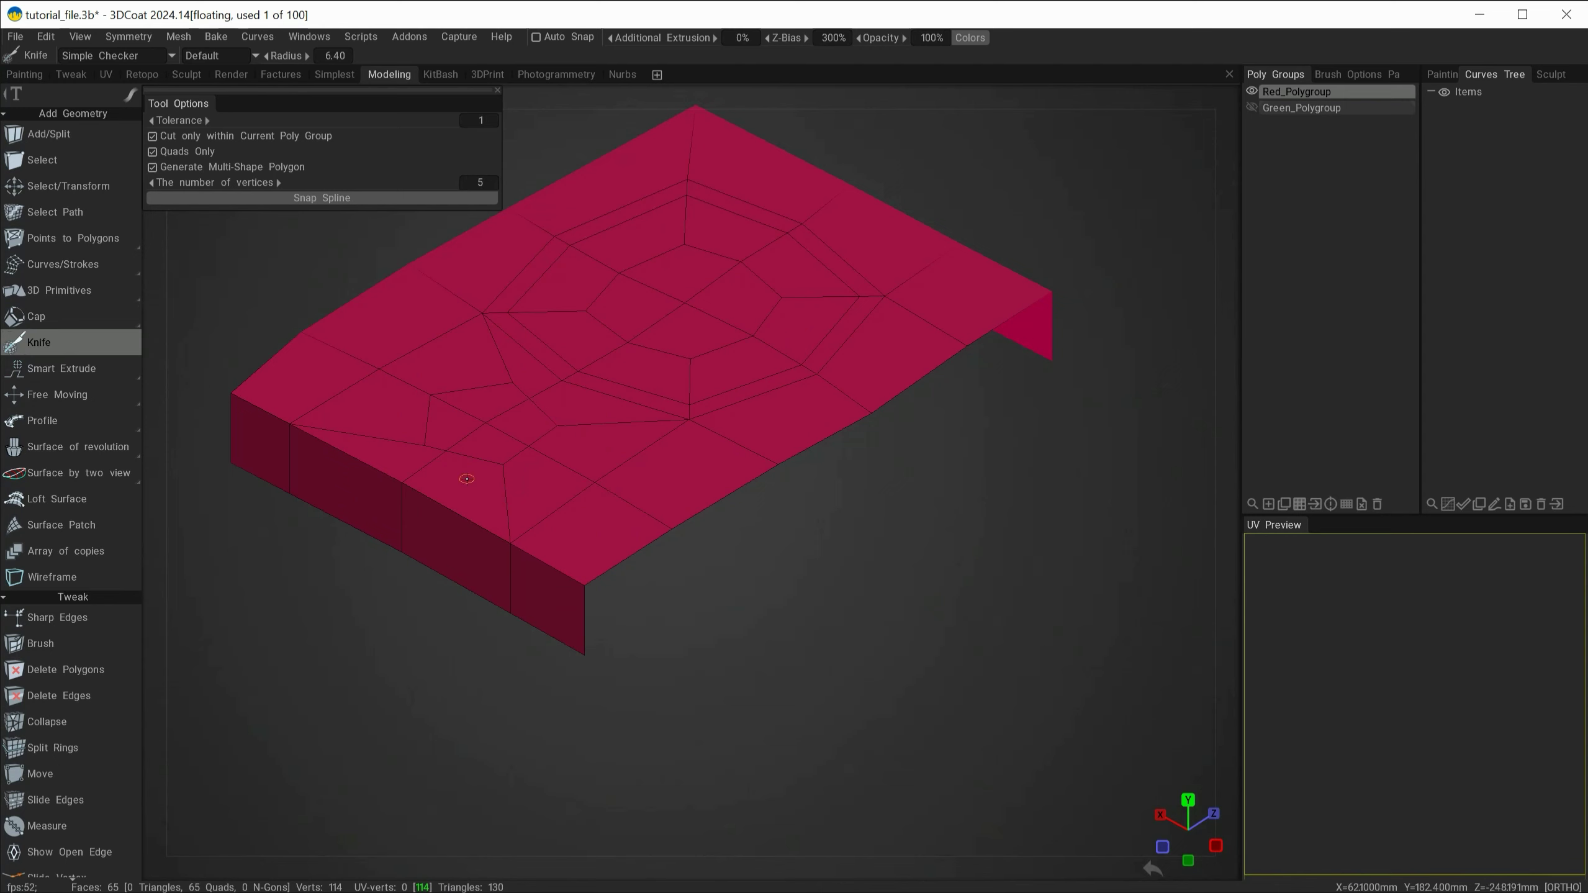
middle_click_drag(516, 502, 497, 464)
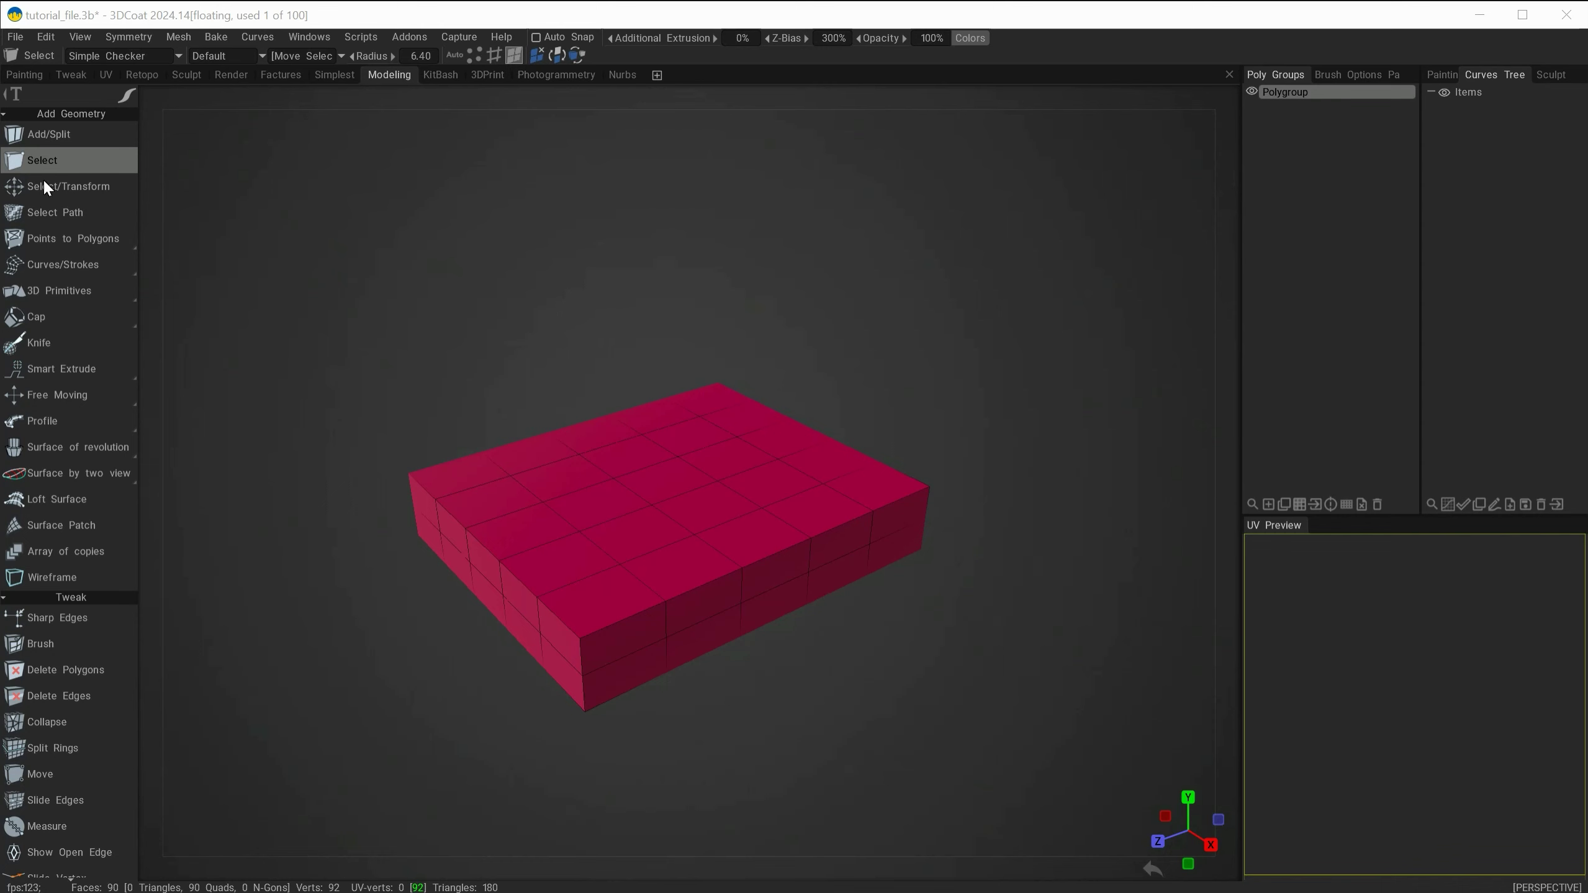
Select the central three-by-three block of faces on the upper side of the box
left_click(45, 161)
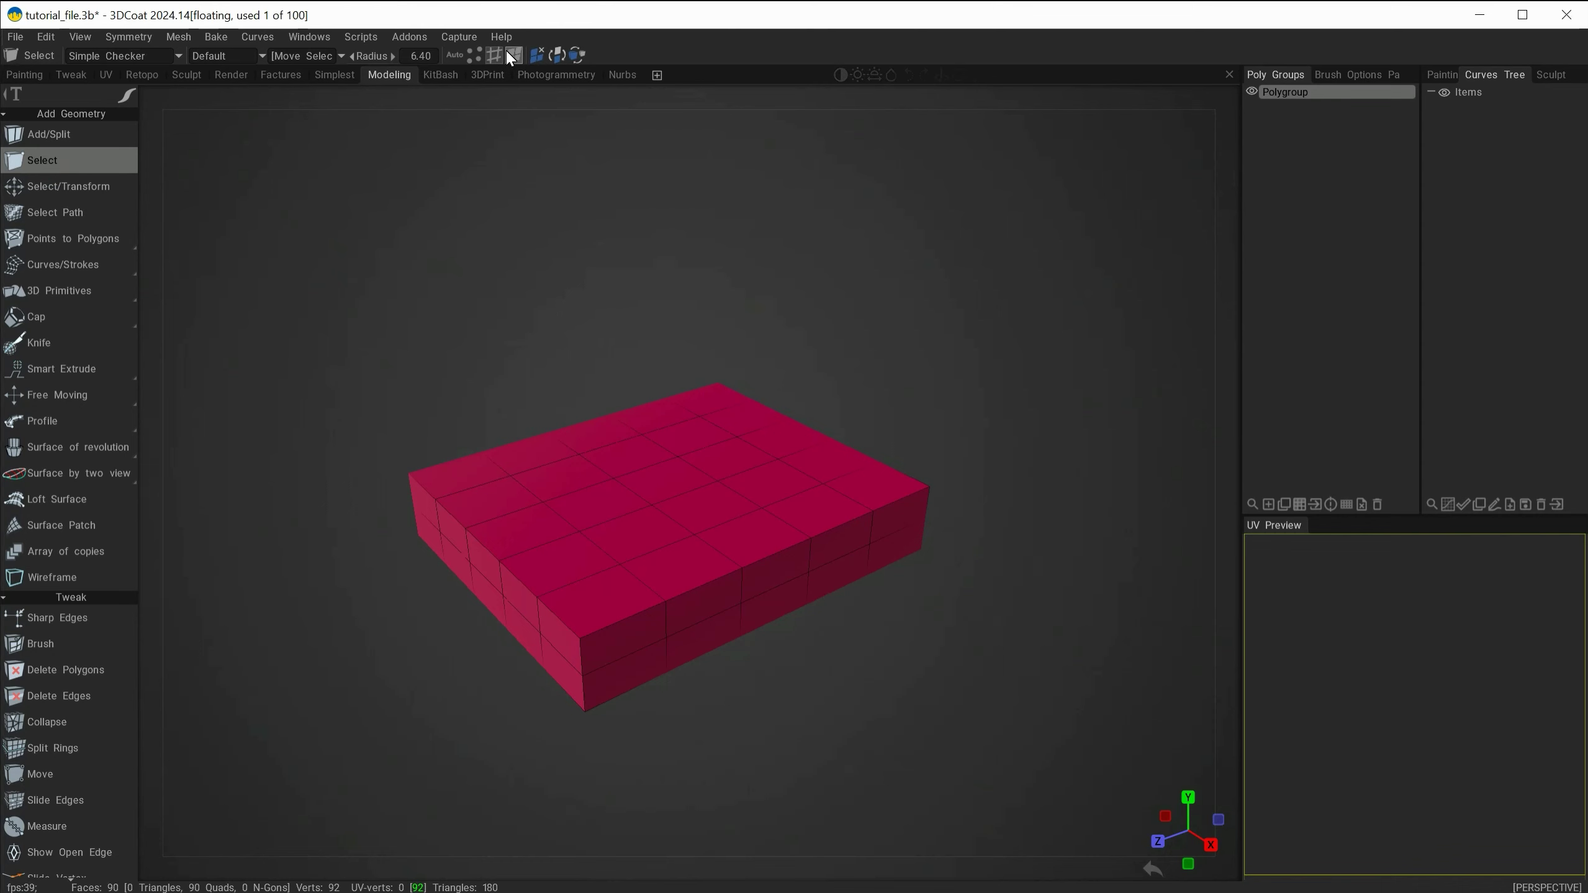
left_click(561, 478)
left_click(628, 455, "shift")
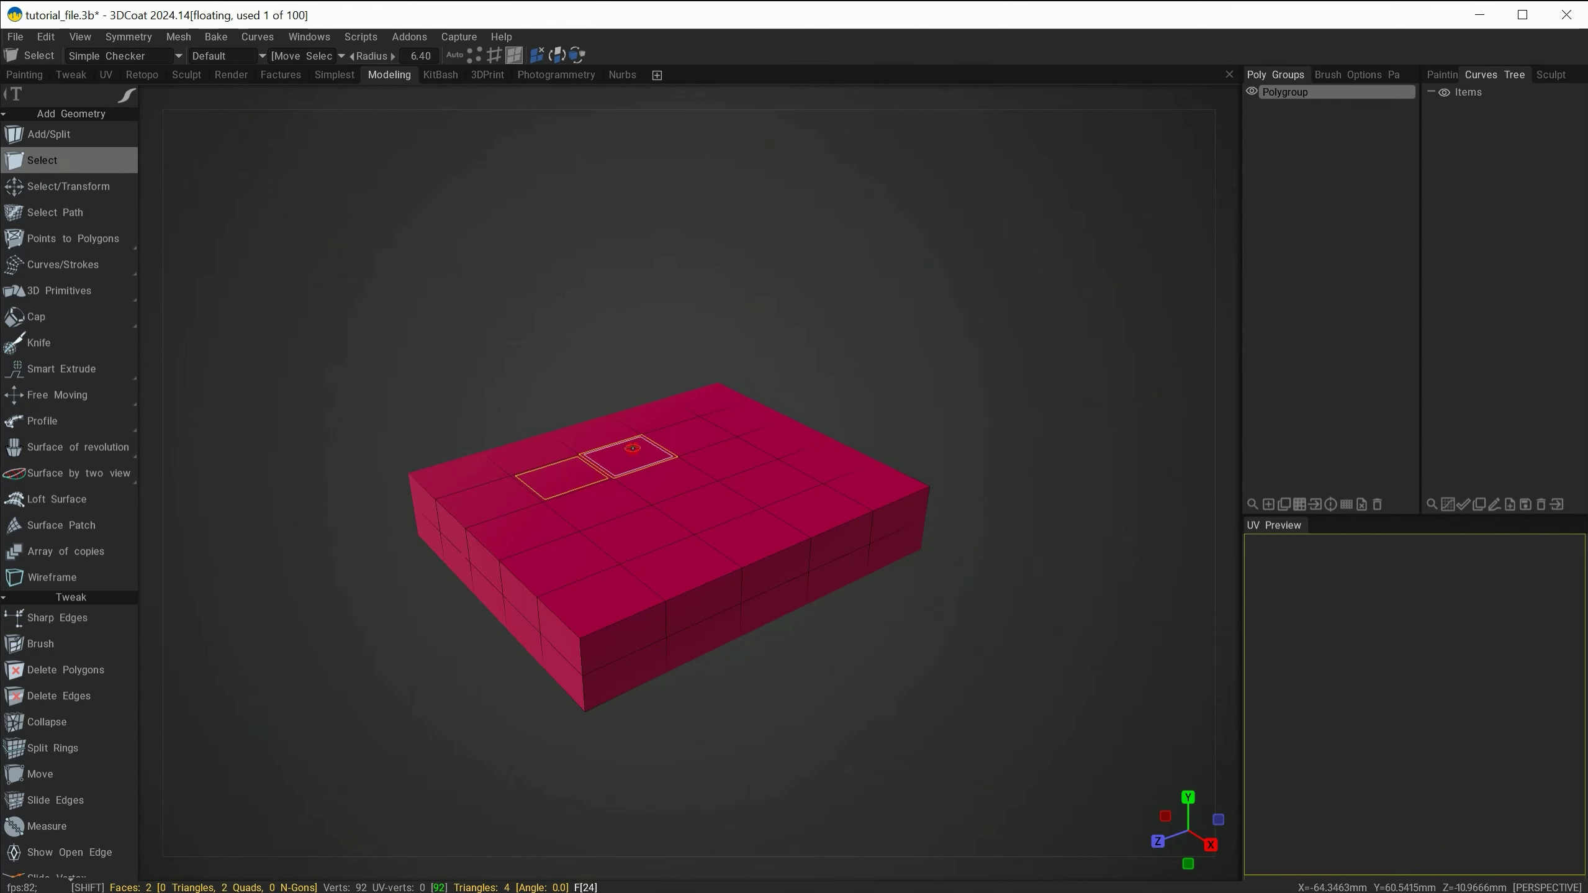
left_click(691, 430, "shift")
left_click(727, 459, "shift")
left_click(770, 482, "shift")
left_click(716, 507, "shift")
left_click(643, 528, "shift")
left_click(666, 479, "shift")
left_click(597, 504, "shift")
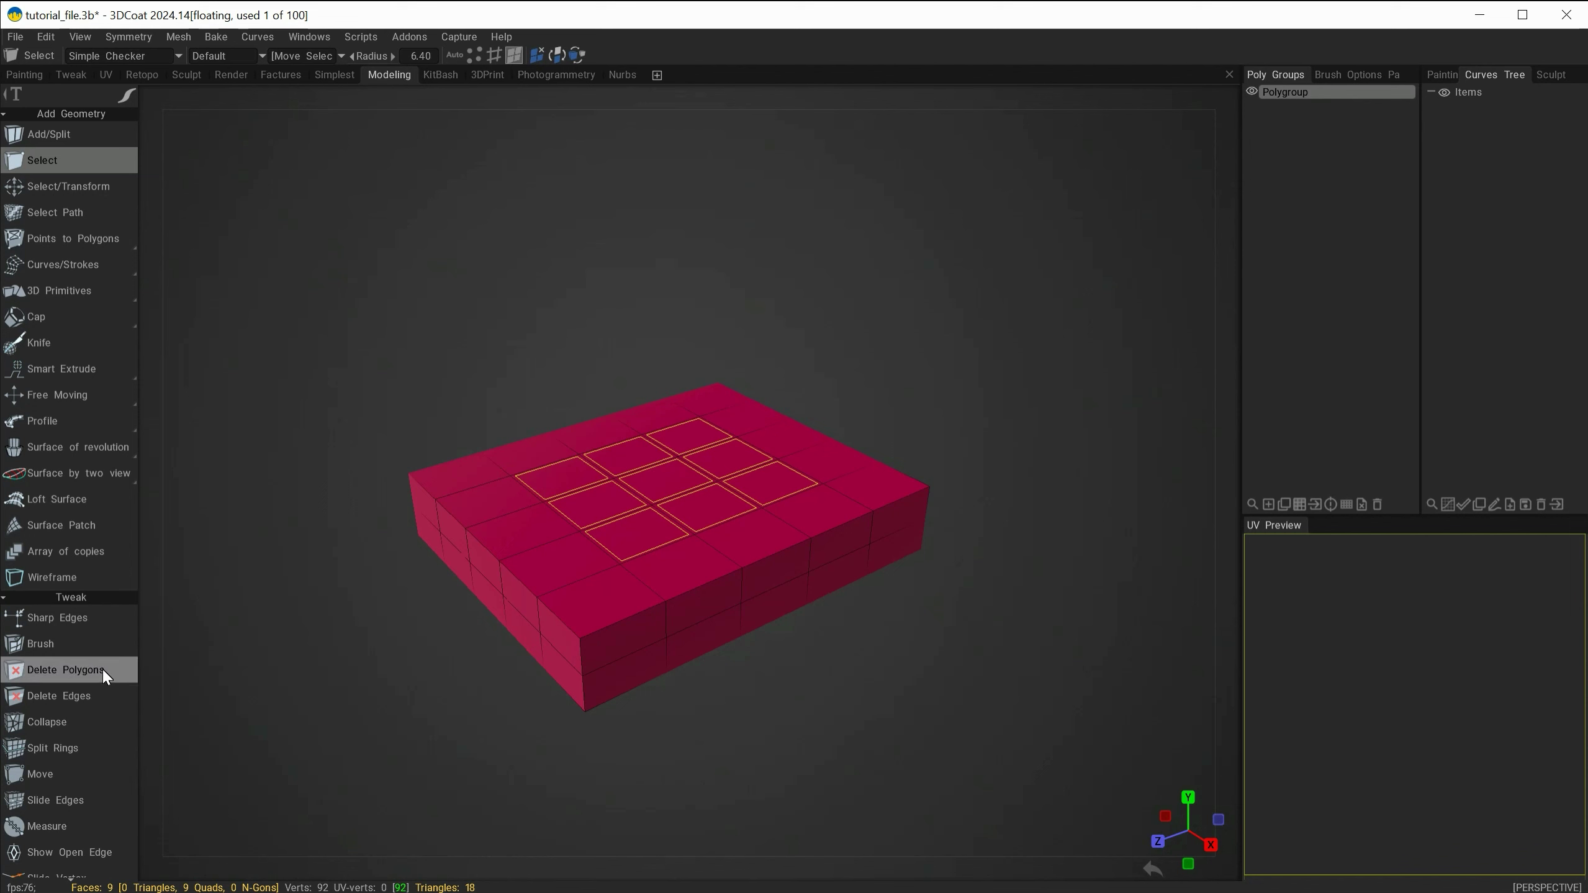
Start Transform on the nine selected faces, try raising them to about Y 90.38 without extruding, and undo the move
scroll(93, 656, "down", 5)
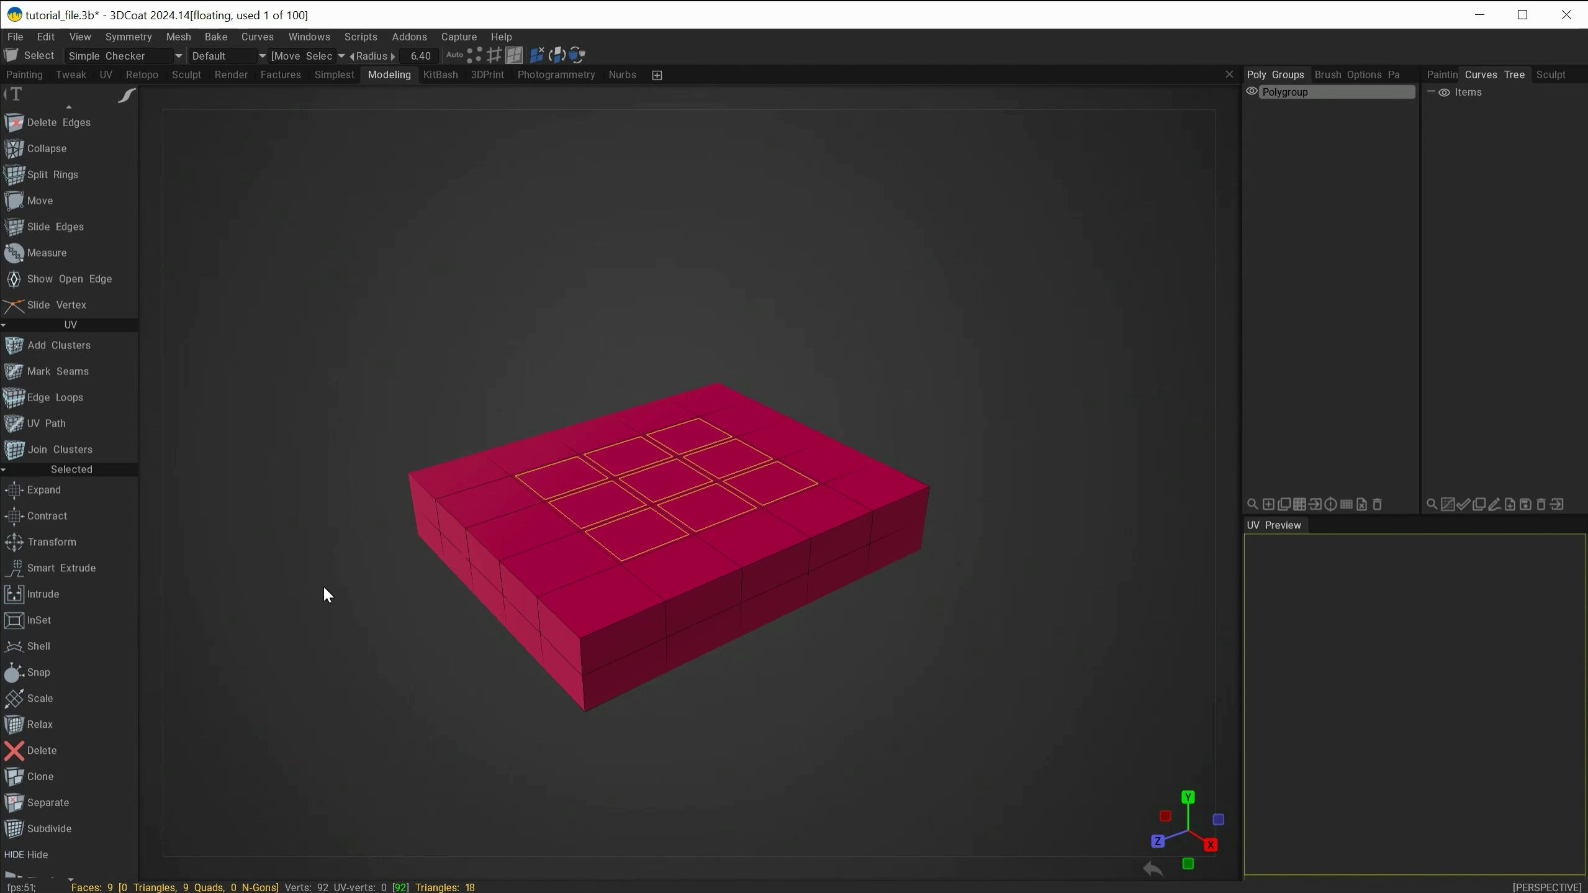
left_click(54, 540)
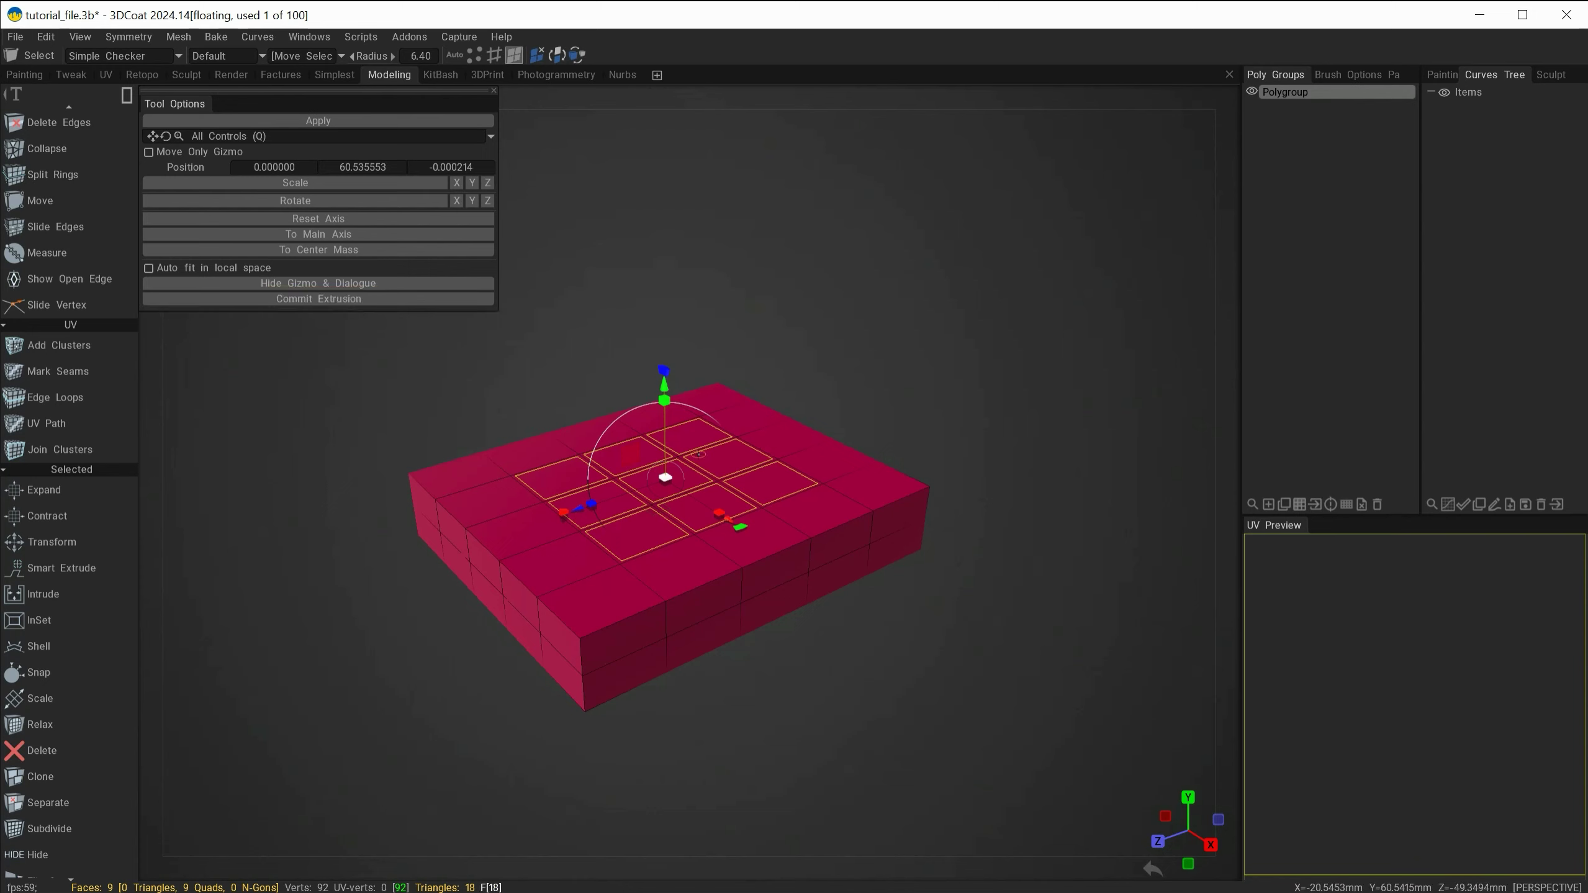
left_click_drag(667, 393, 659, 359)
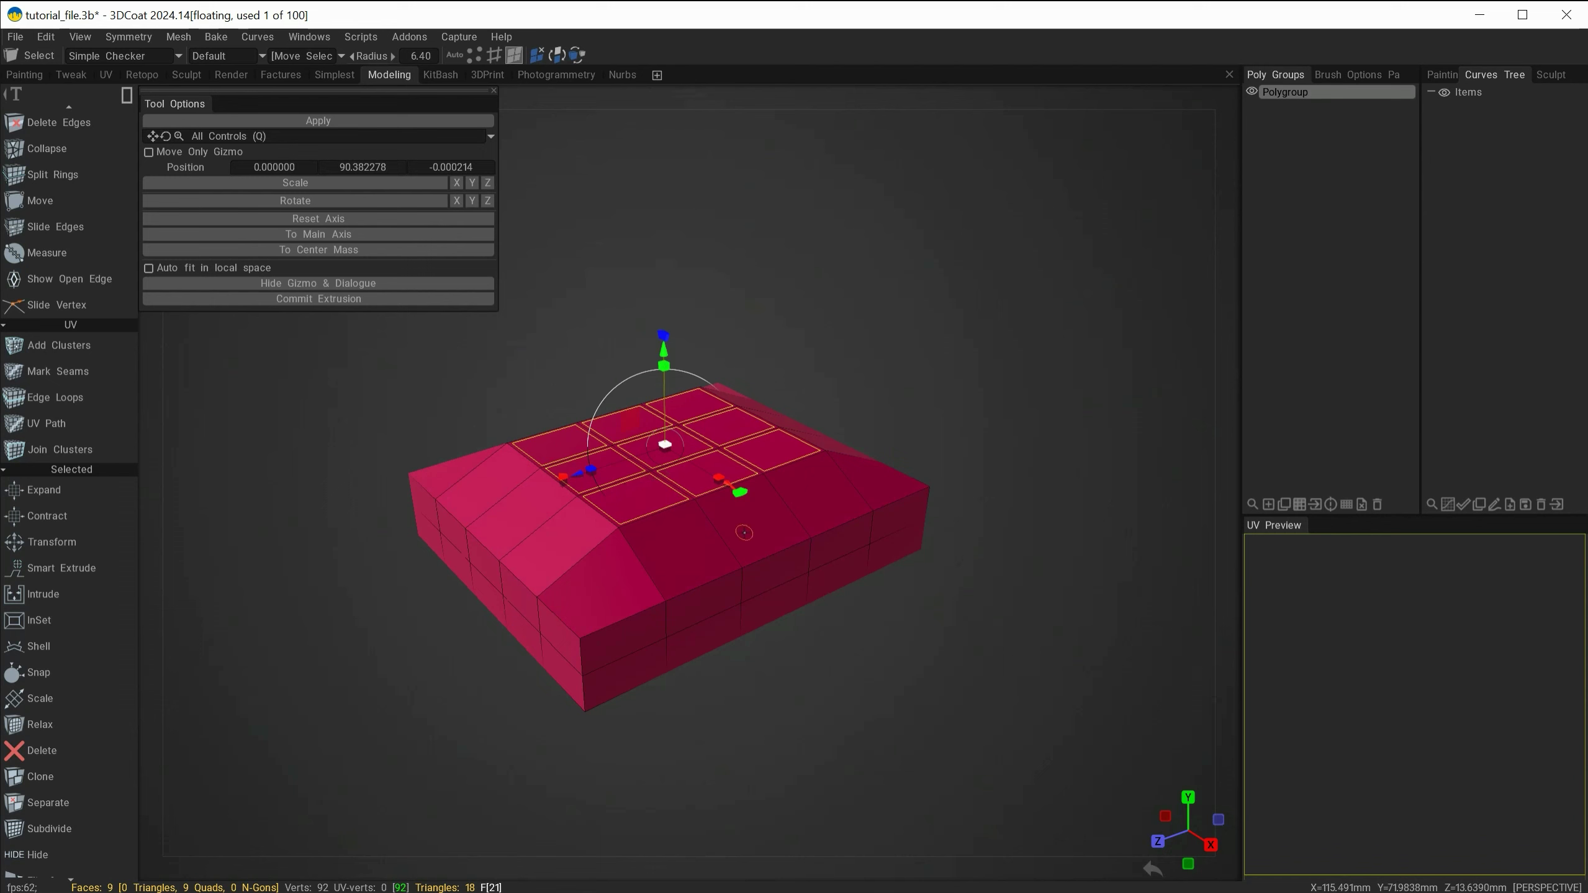
key("ctrl+z")
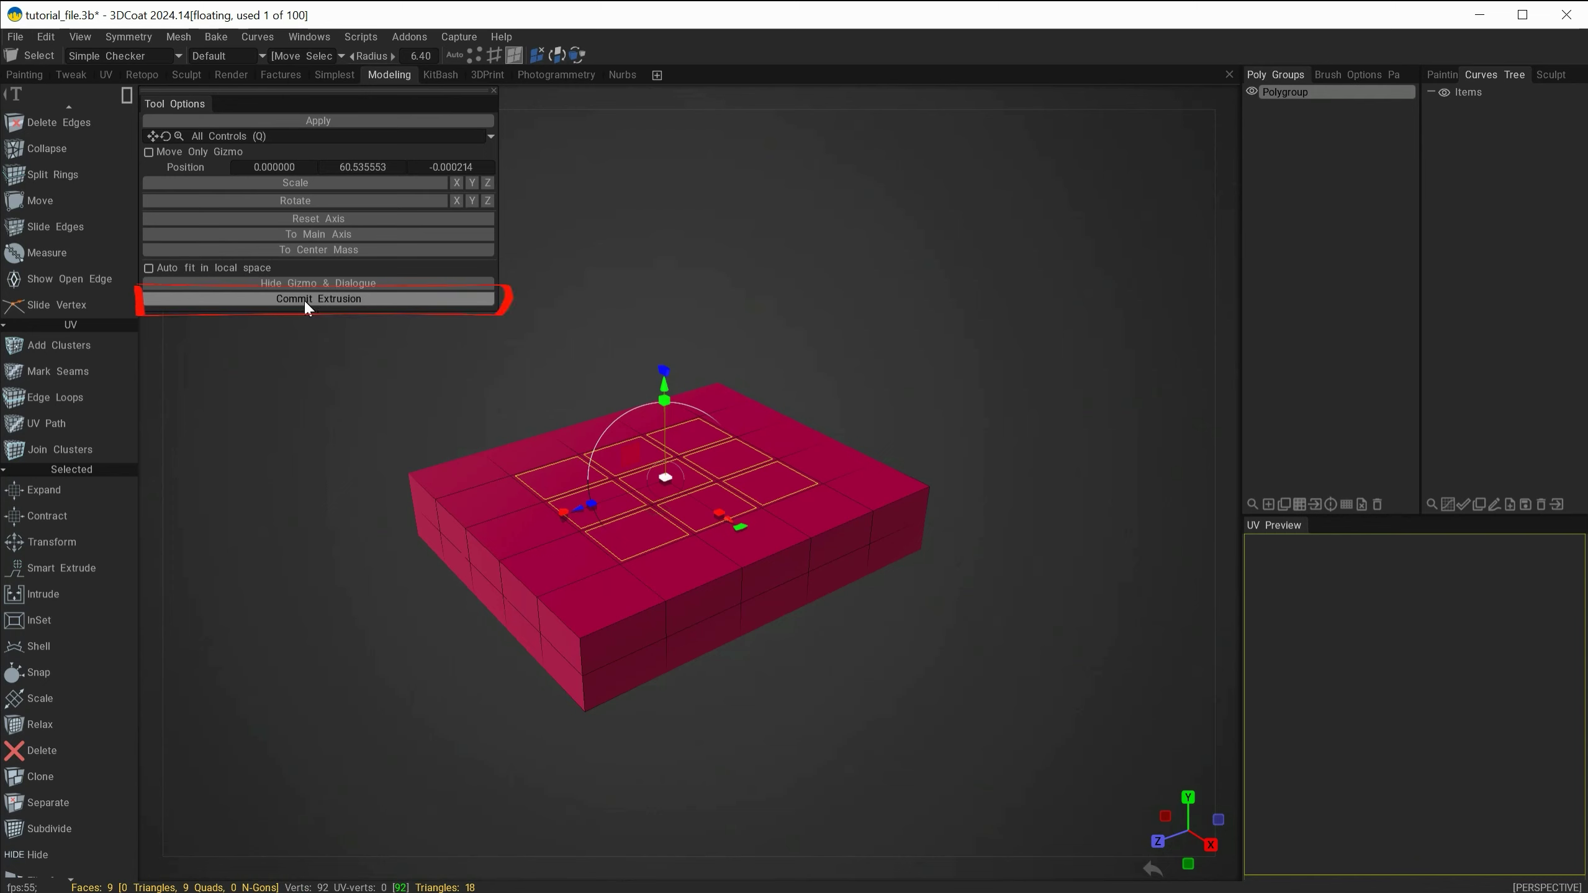
Extrude the nine faces upward in successive committed stages until they reach about Y 220.27
left_click(332, 298)
mouse_move(665, 394)
left_mouse_down()
mouse_move(664, 181)
mouse_move(636, 351)
mouse_move(623, 289)
mouse_move(664, 306)
mouse_move(656, 241)
left_mouse_up()
left_click(376, 299)
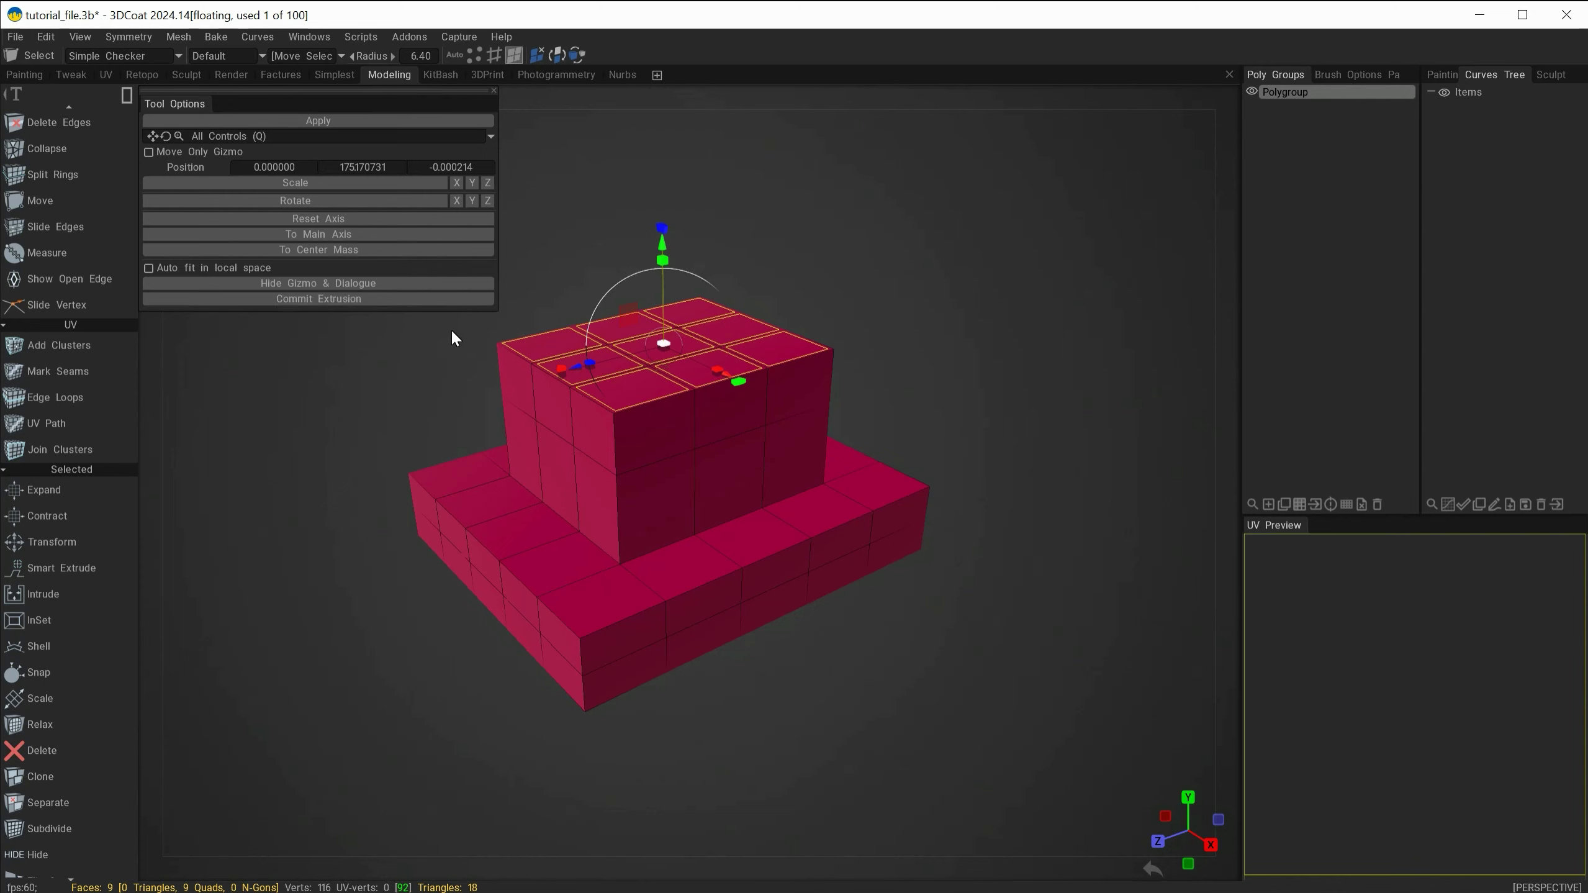
key("Return")
left_click_drag(664, 252, 645, 178)
left_click_drag(922, 307, 898, 218)
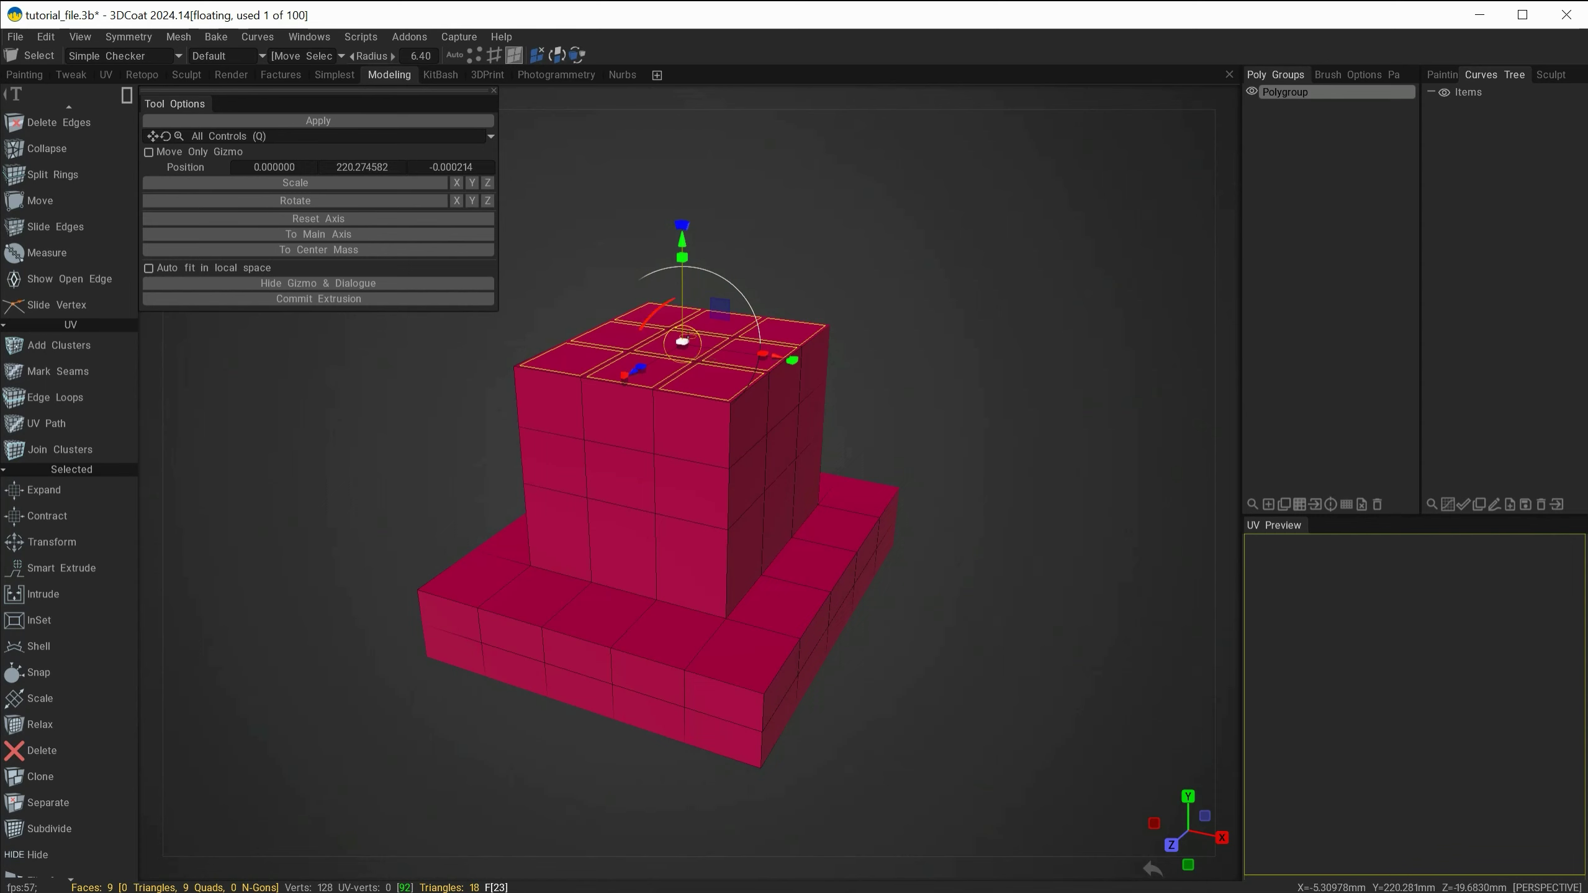
Scale down and tilt the uppermost faces, and adjust their height to about Y 229.31
mouse_move(681, 341)
left_mouse_down()
mouse_move(653, 350)
mouse_move(694, 354)
mouse_move(663, 354)
left_mouse_up()
left_click_drag(681, 251, 713, 263)
key("ctrl+z")
key("ctrl+z")
key("ctrl+z")
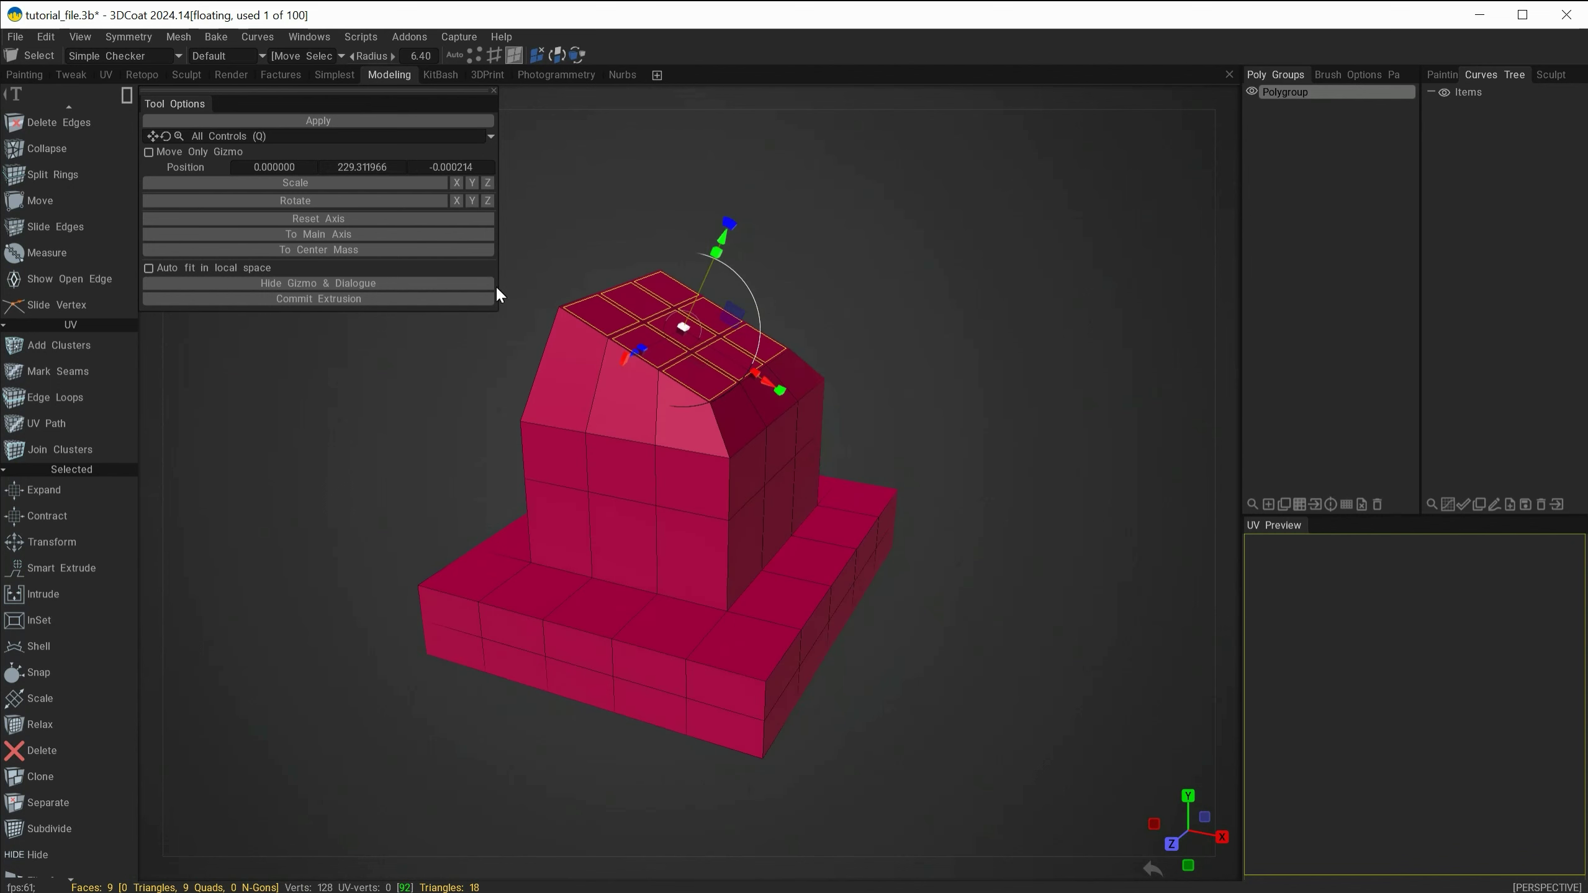
Commit another extrusion of the tilted faces, and pull them along their tilted axis to about X 23.08, Y 279.22
key("Return")
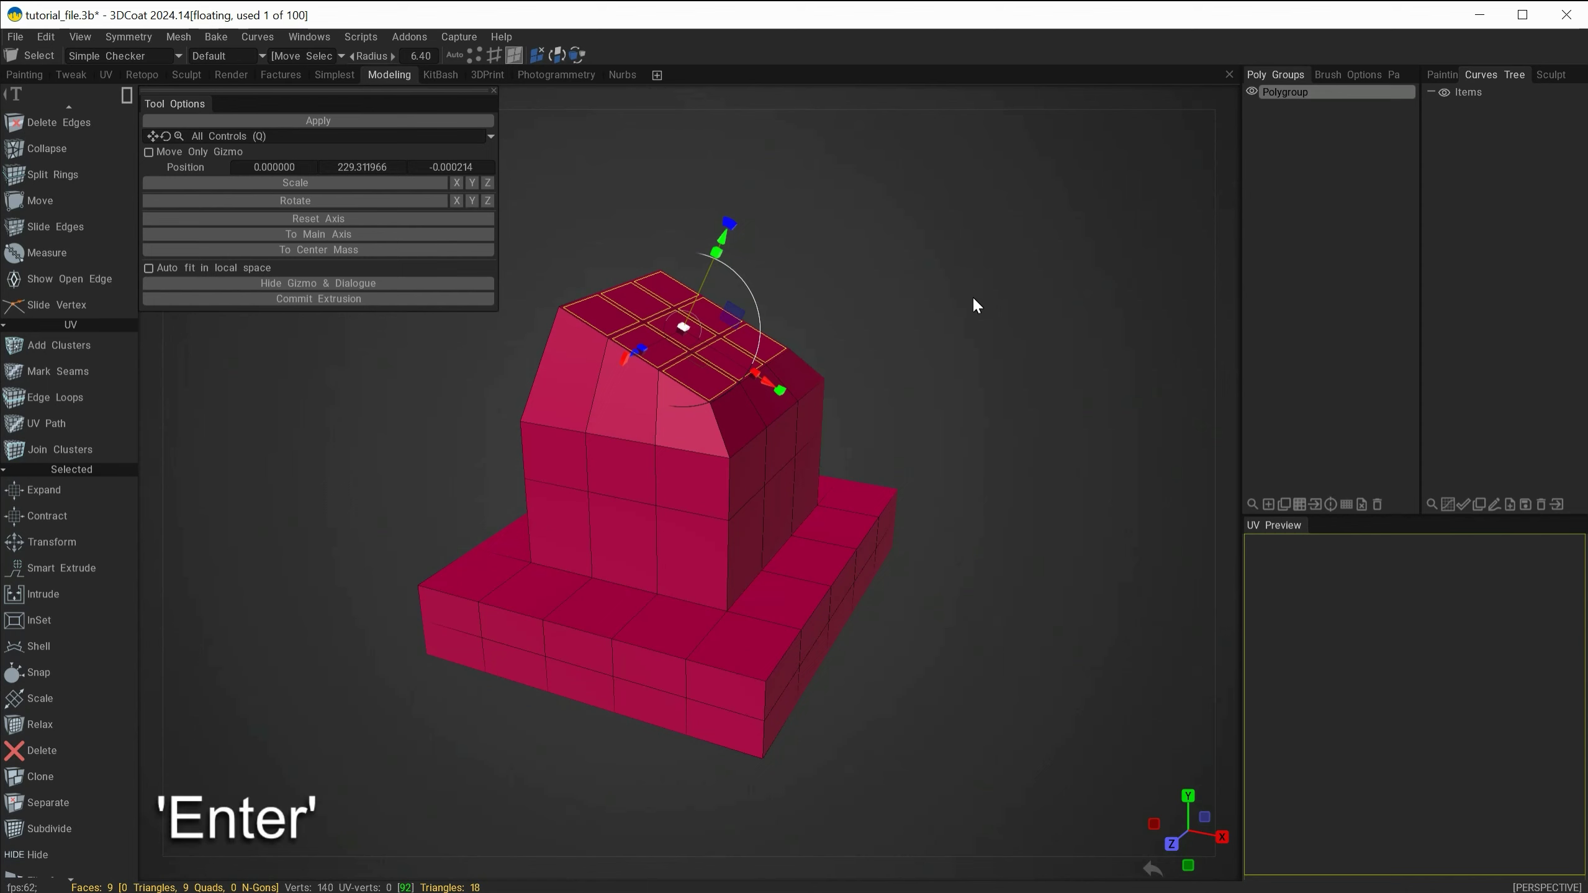
left_click_drag(723, 246, 795, 183)
middle_click_drag(795, 182, 933, 320)
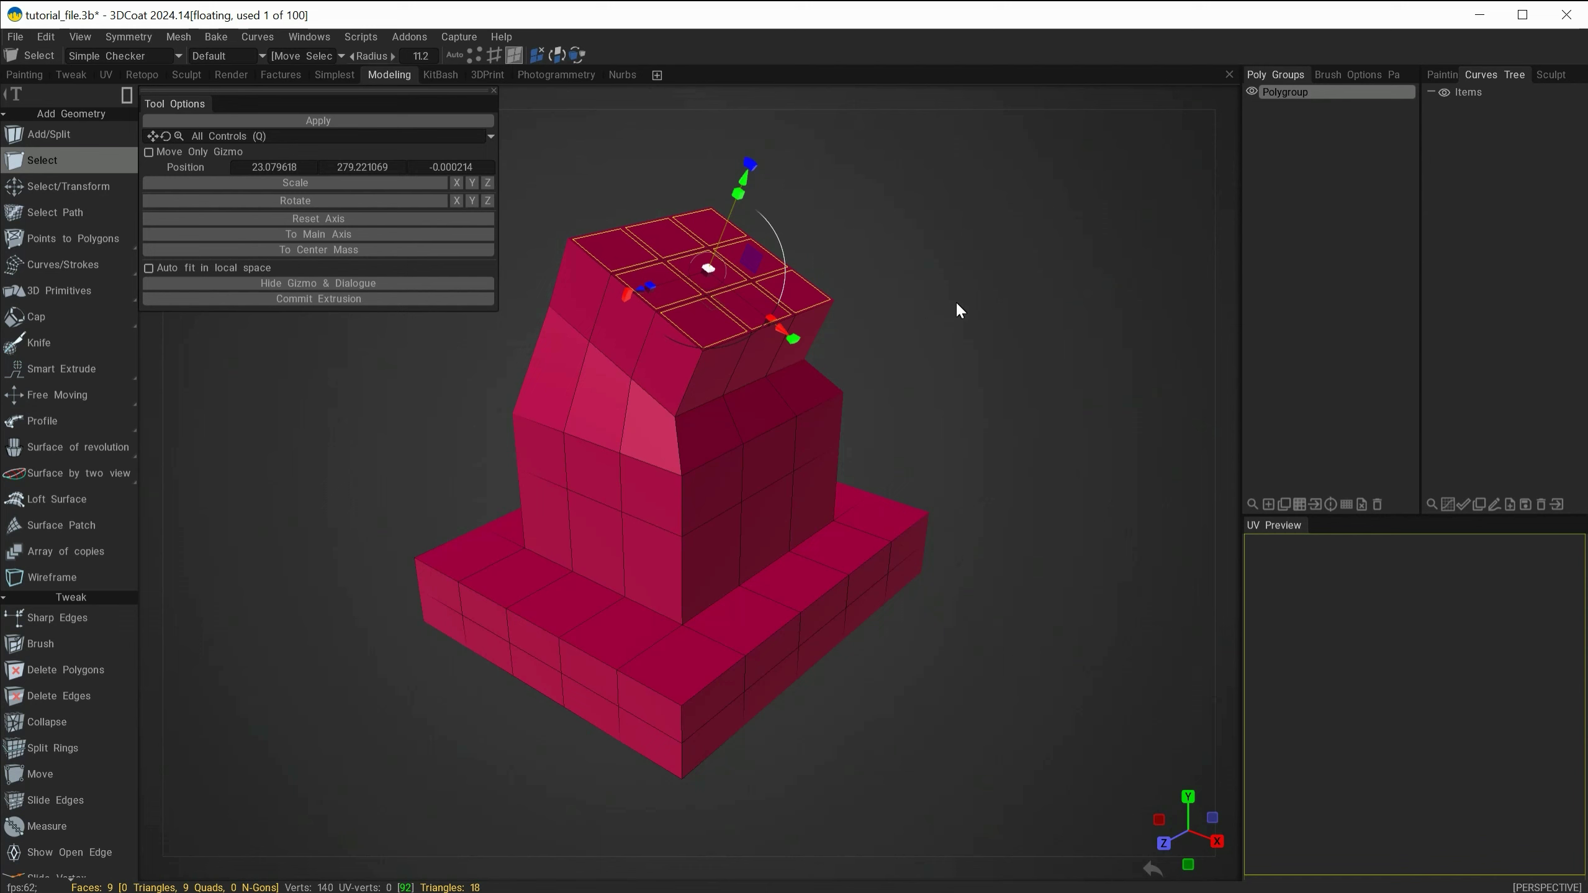
Start Smart Extrude on the nine selected top faces and check the Extrude Mode choices, keeping Free
mouse_move(91, 221)
mouse_move(71, 368)
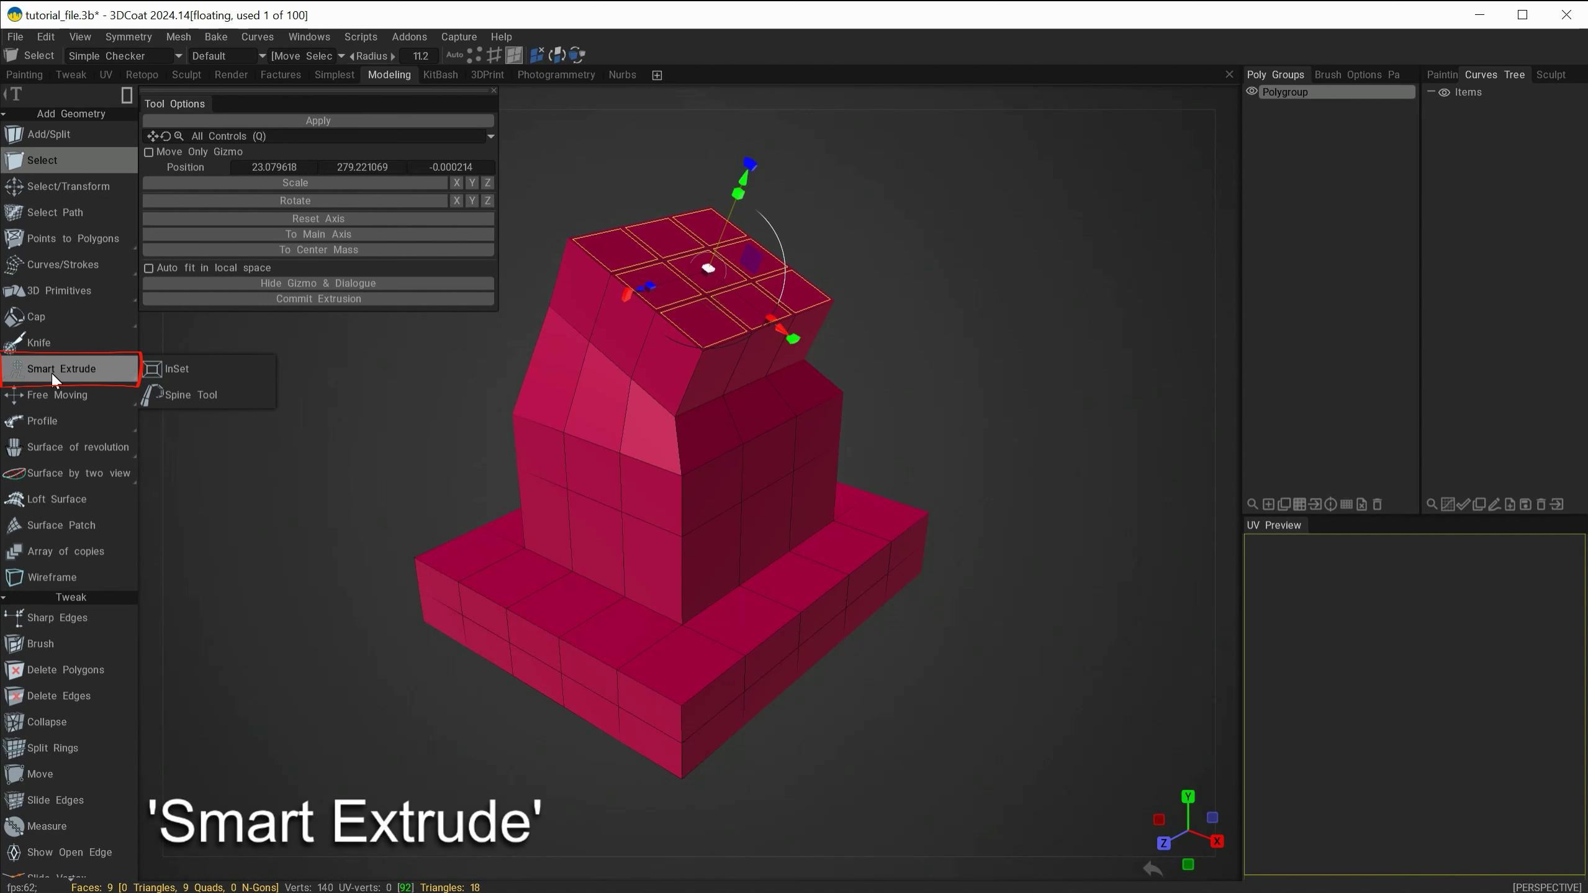
left_click(52, 371)
left_click_drag(187, 195, 238, 217)
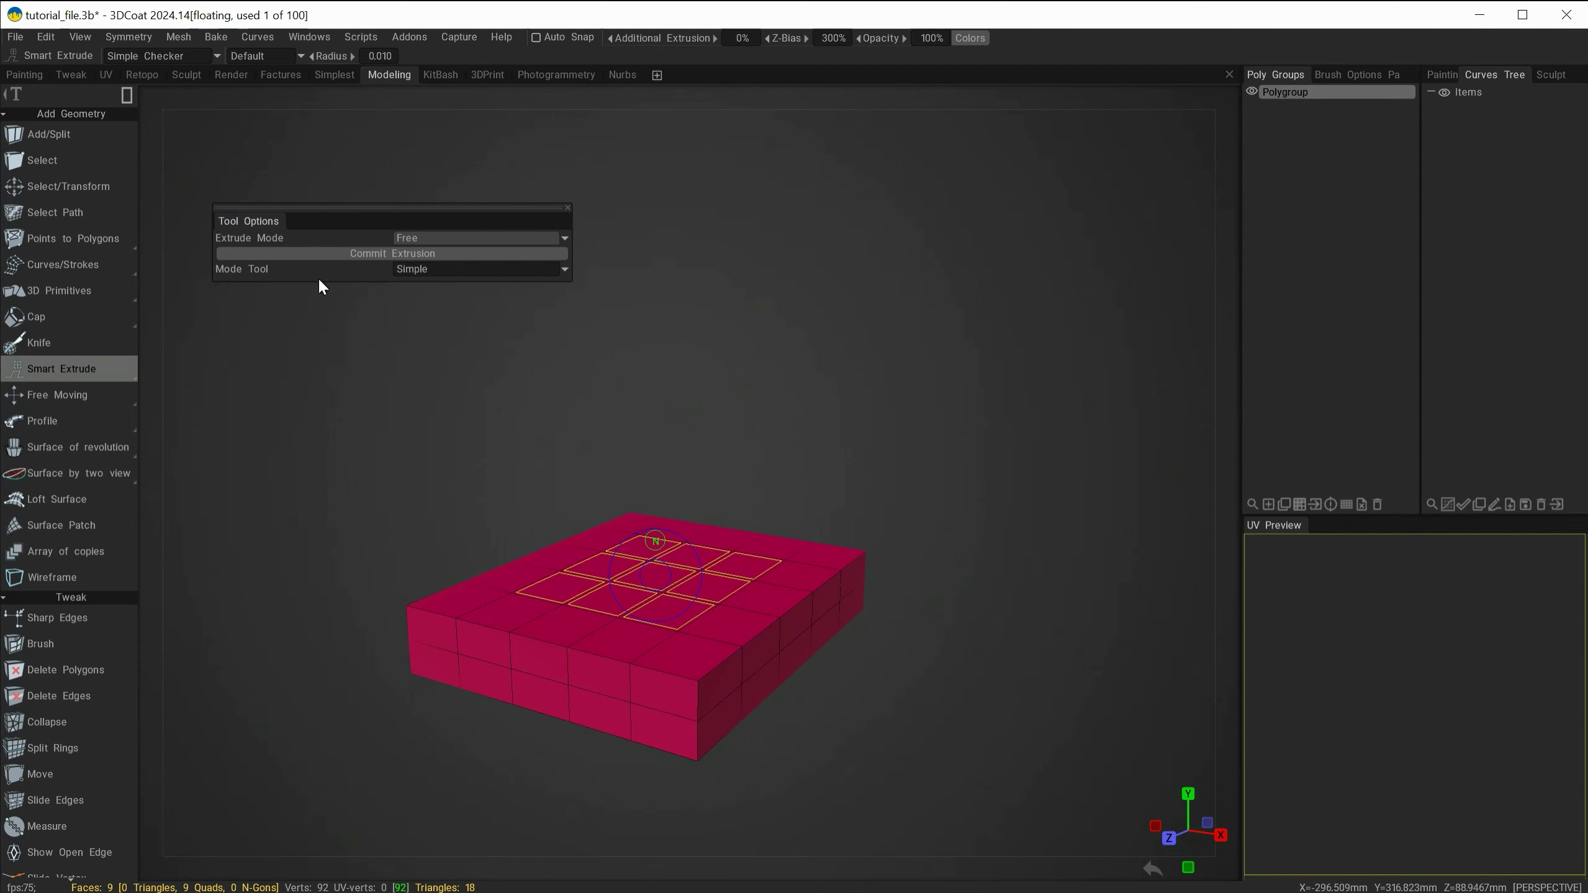
left_click(465, 240)
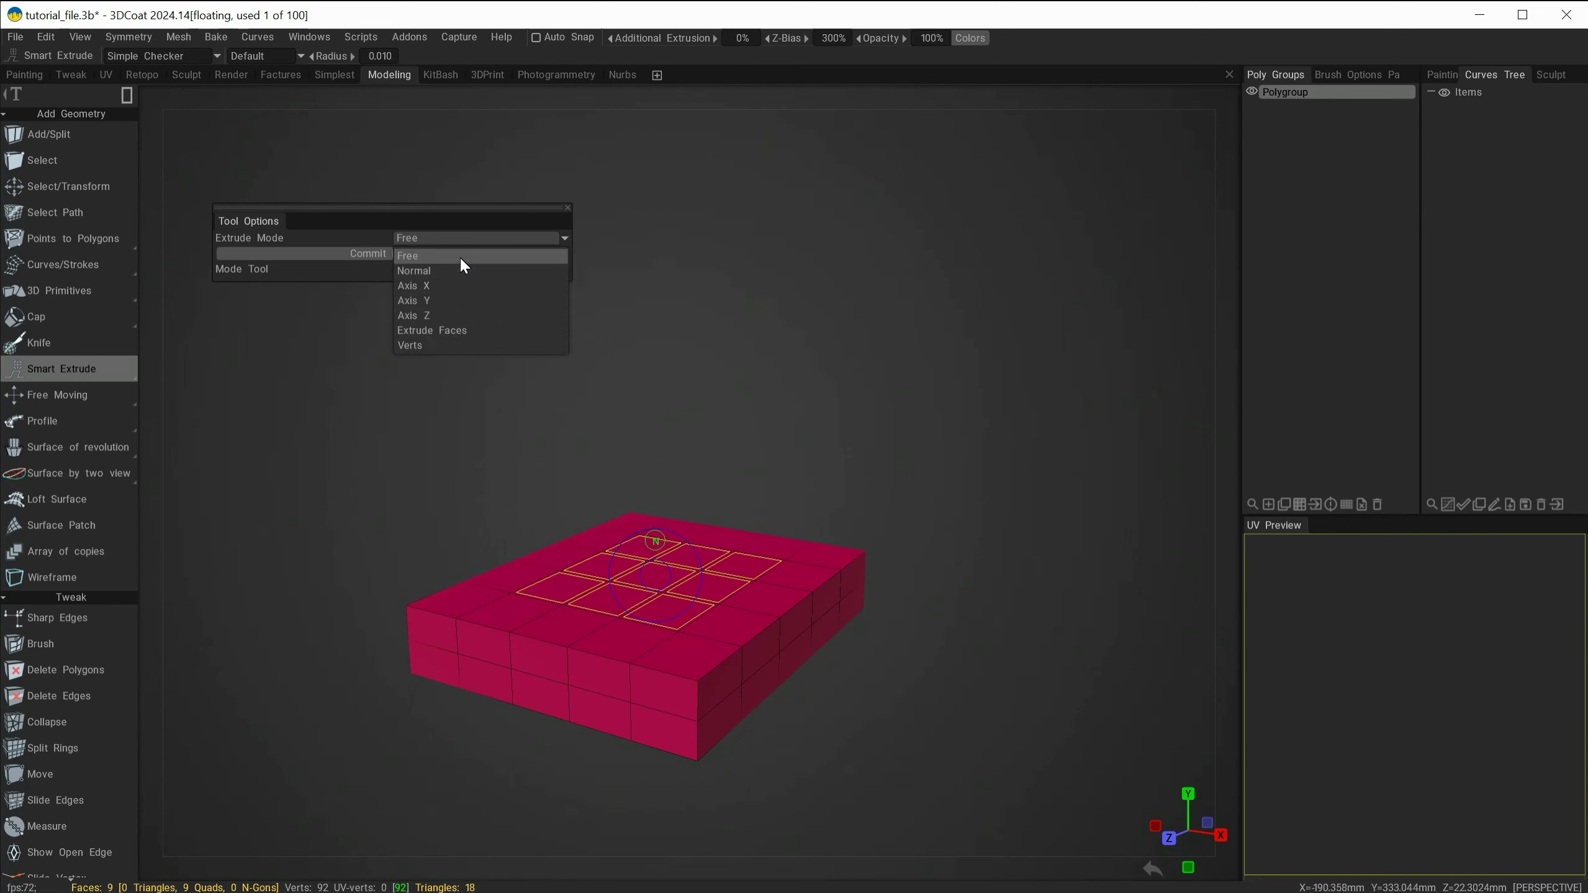
left_click(341, 257)
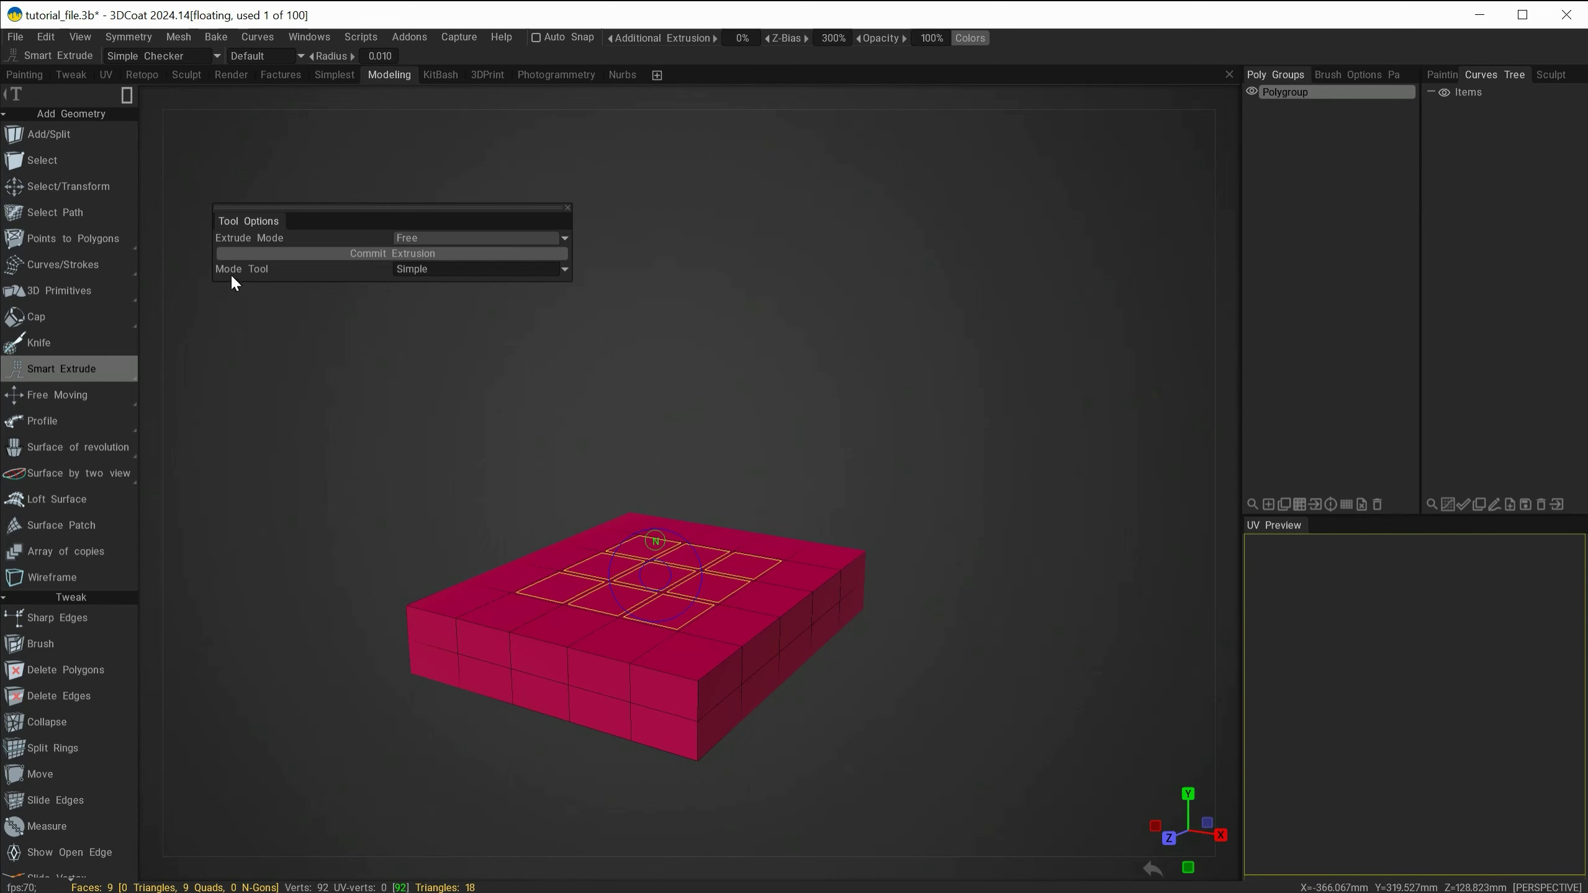
left_click(559, 270)
mouse_move(382, 230)
left_mouse_down()
mouse_move(327, 241)
mouse_move(423, 249)
left_mouse_up()
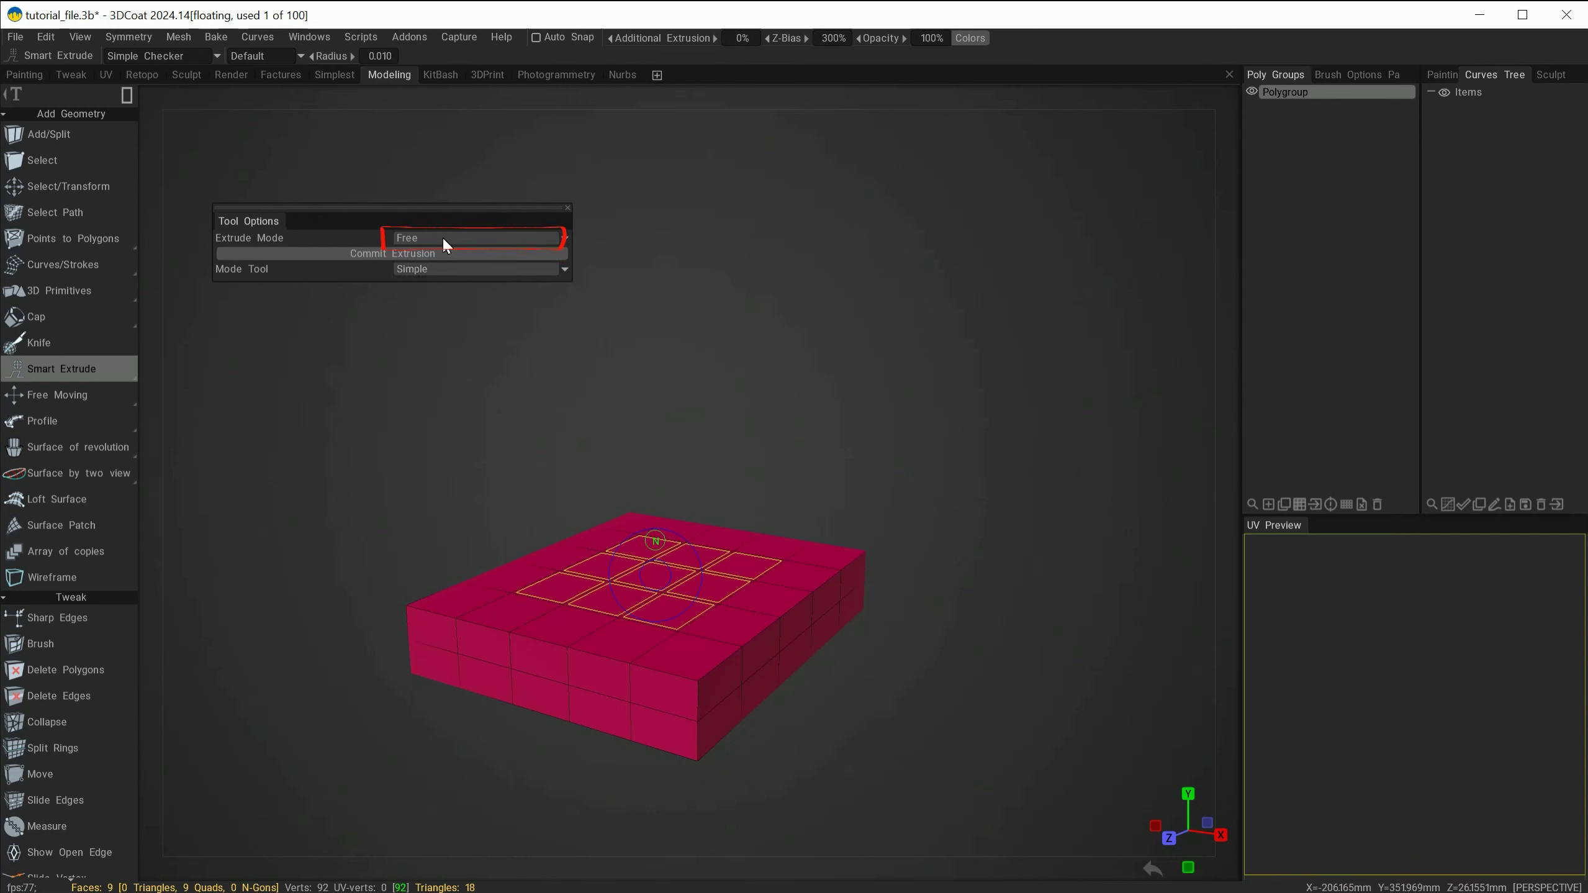
key("Escape")
left_click_drag(438, 207, 363, 207)
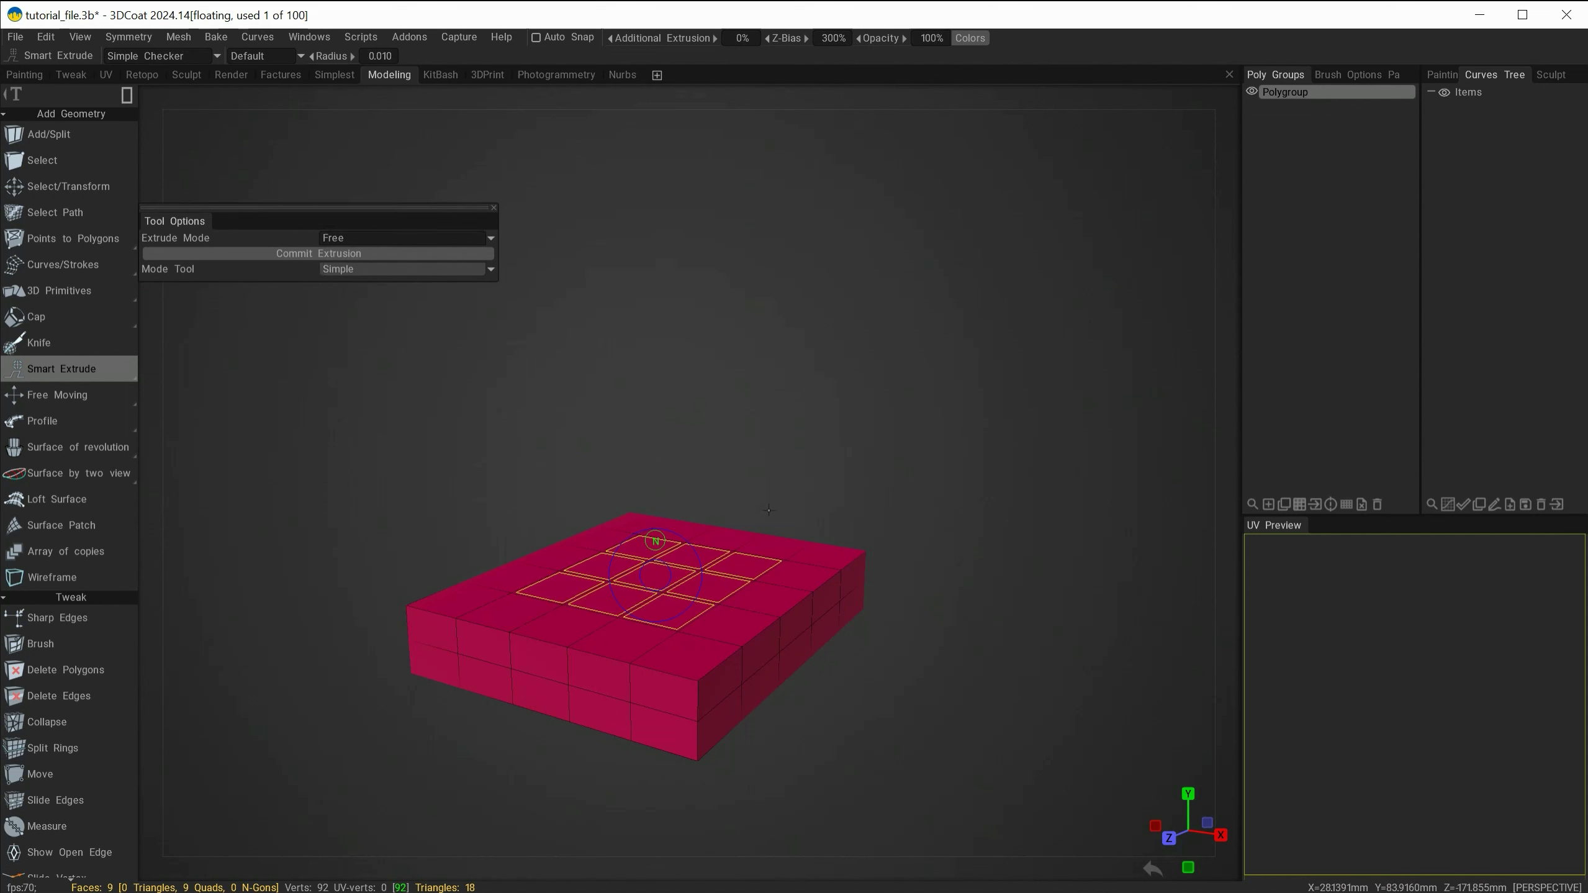
Extrude the nine faces upward as one block in Free mode, and tilt the raised top faces
mouse_move(753, 486)
left_mouse_down("alt")
mouse_move(745, 466)
mouse_move(803, 462)
mouse_move(701, 477)
mouse_move(754, 488)
left_mouse_up("alt")
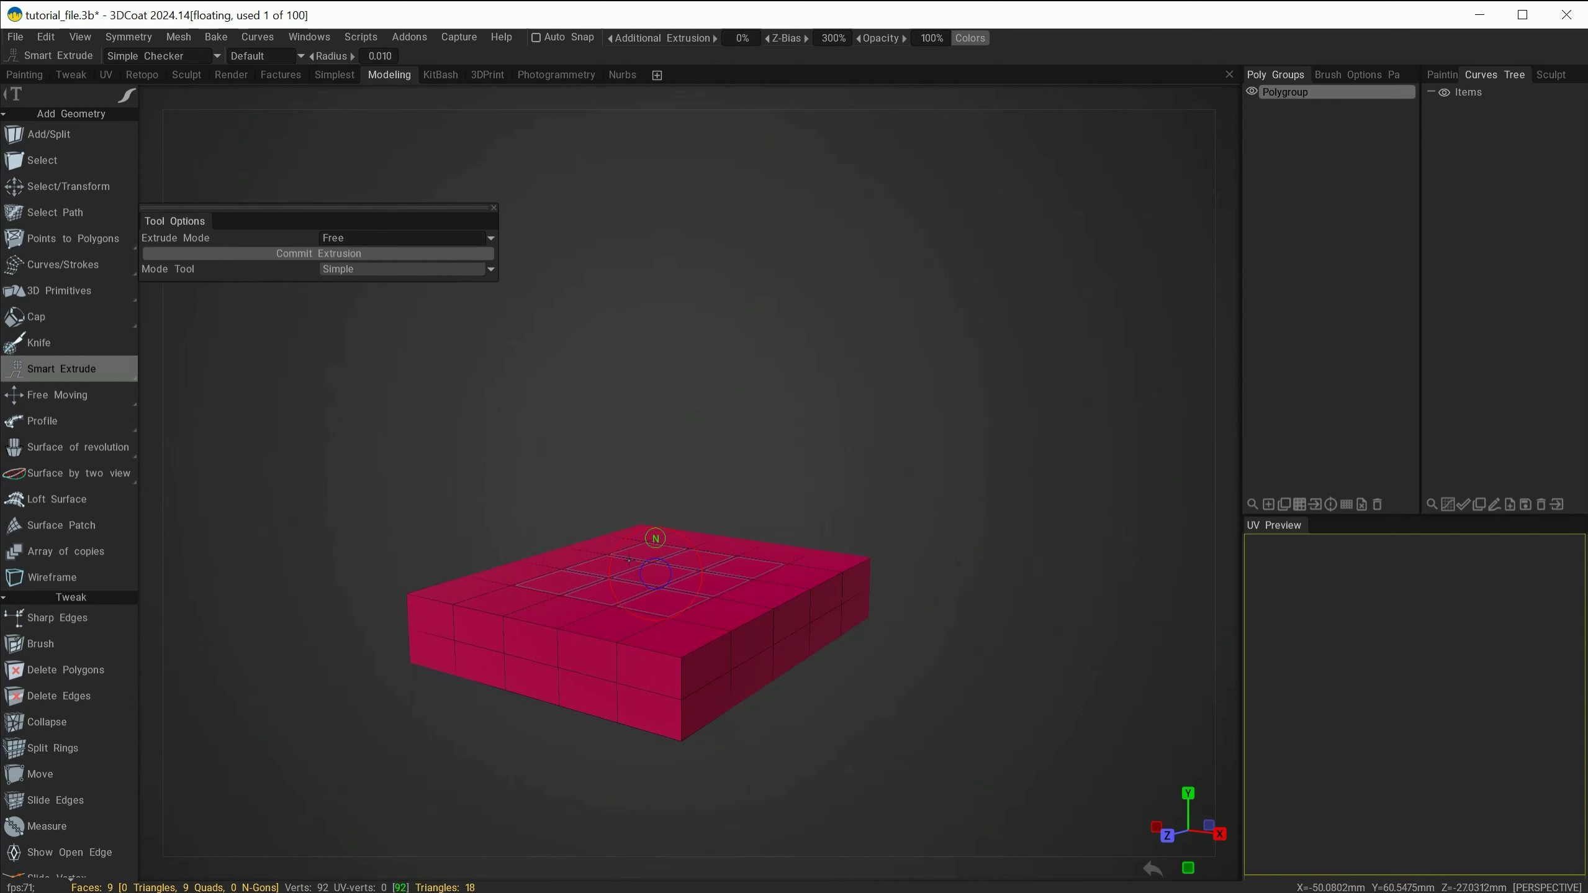
left_click_drag(624, 550, 603, 400)
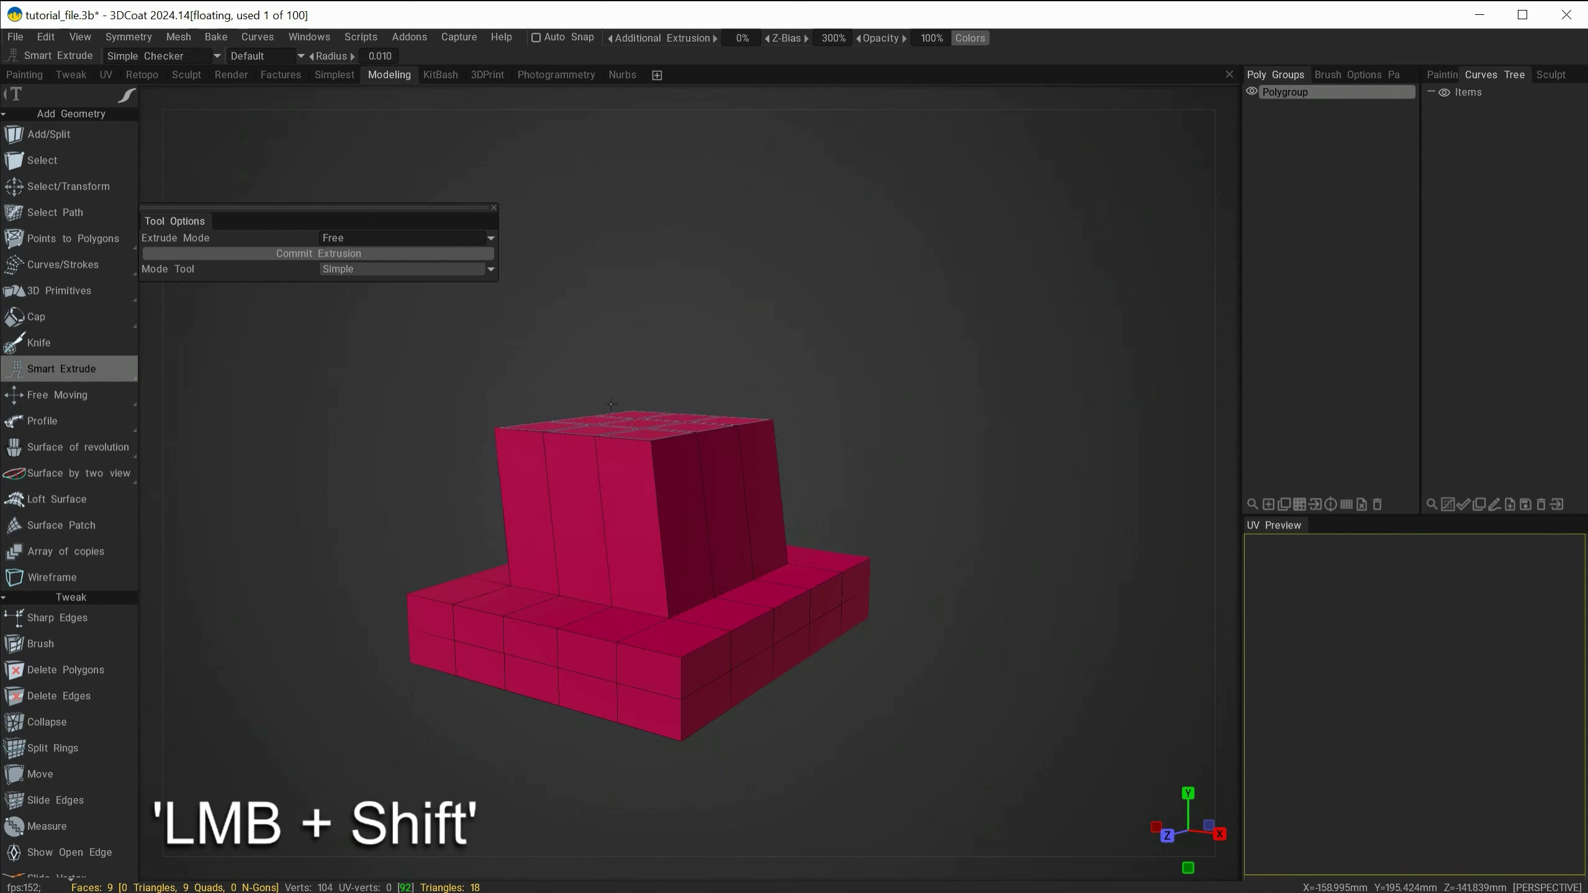
left_click_drag(611, 404, 547, 422, "shift")
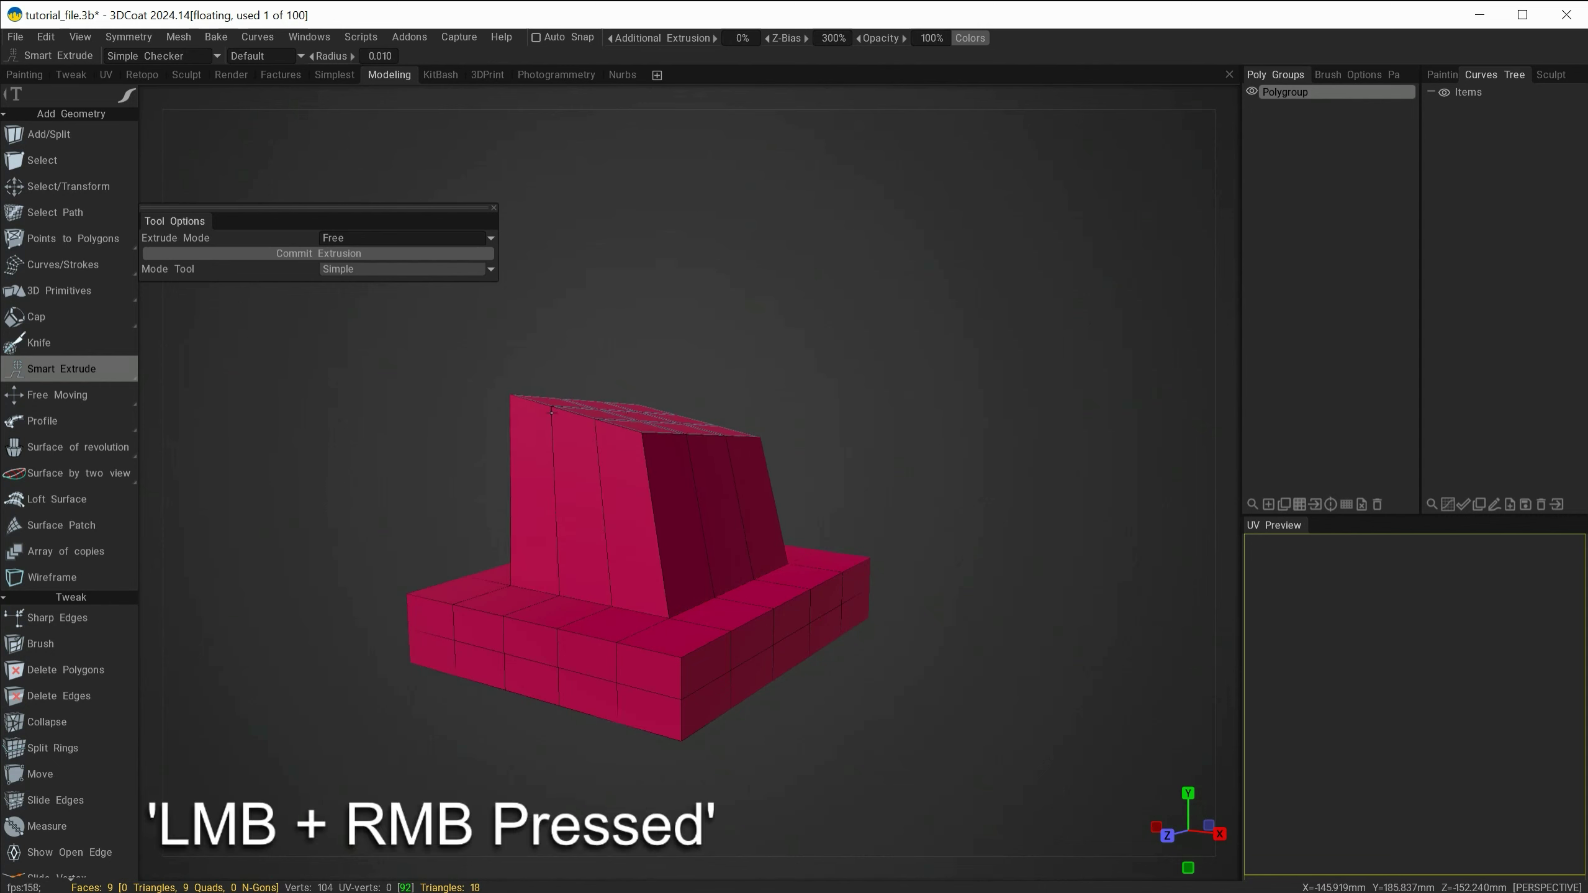
mouse_move(551, 411)
left_mouse_down()
mouse_move(530, 399)
mouse_move(665, 380)
mouse_move(824, 322)
mouse_move(579, 424)
left_mouse_up()
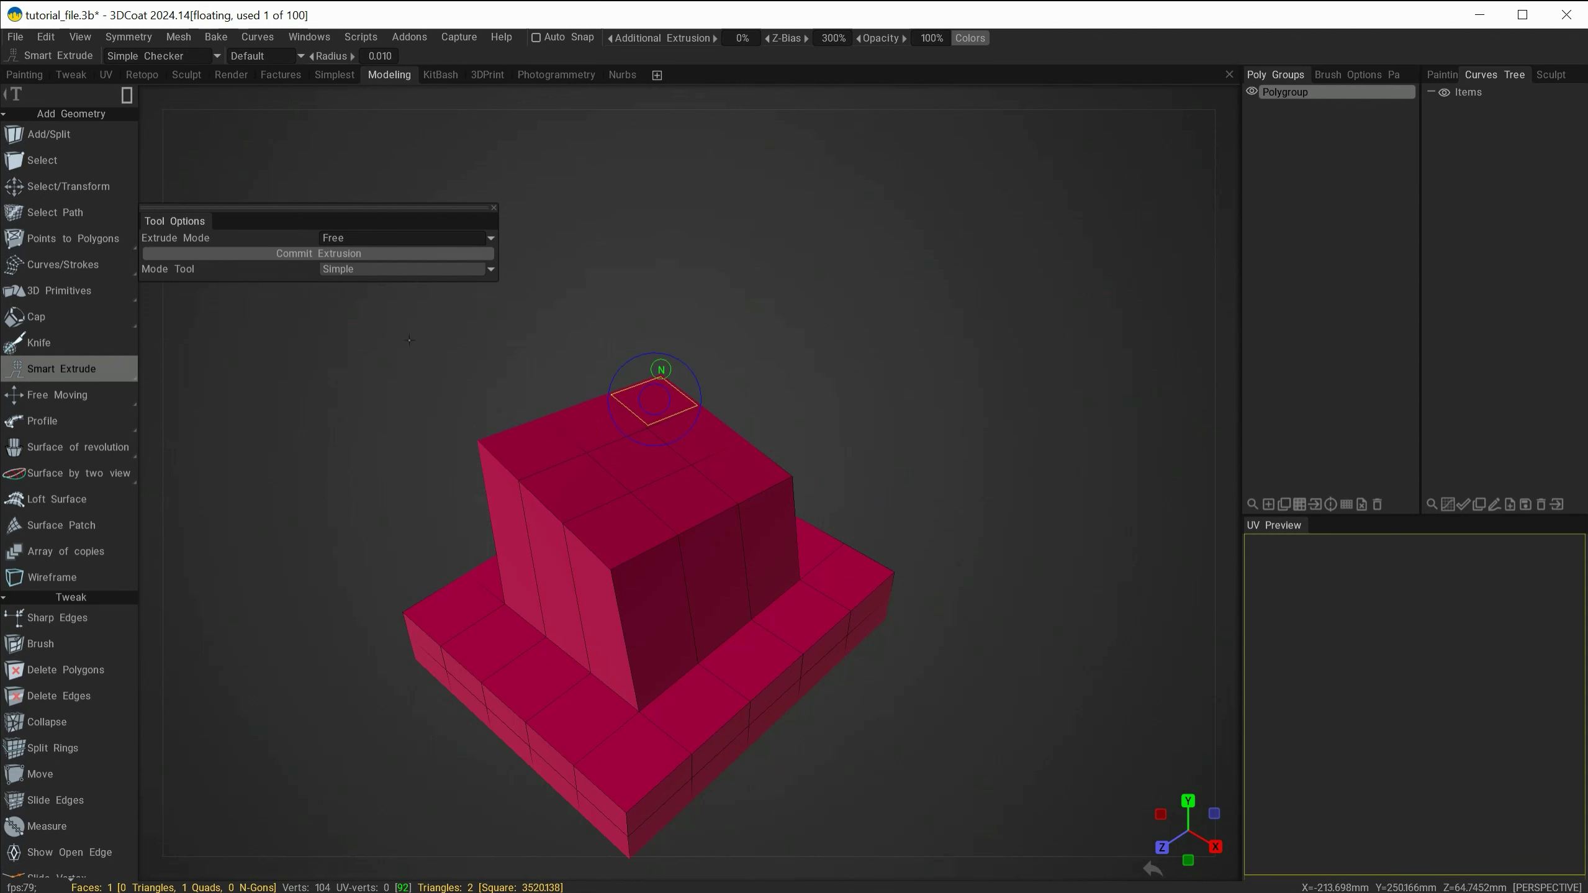
Commit the extrusion, and pull four of the tilted top faces upward along their normal in successive extrusions
left_click(127, 98)
left_click(425, 251)
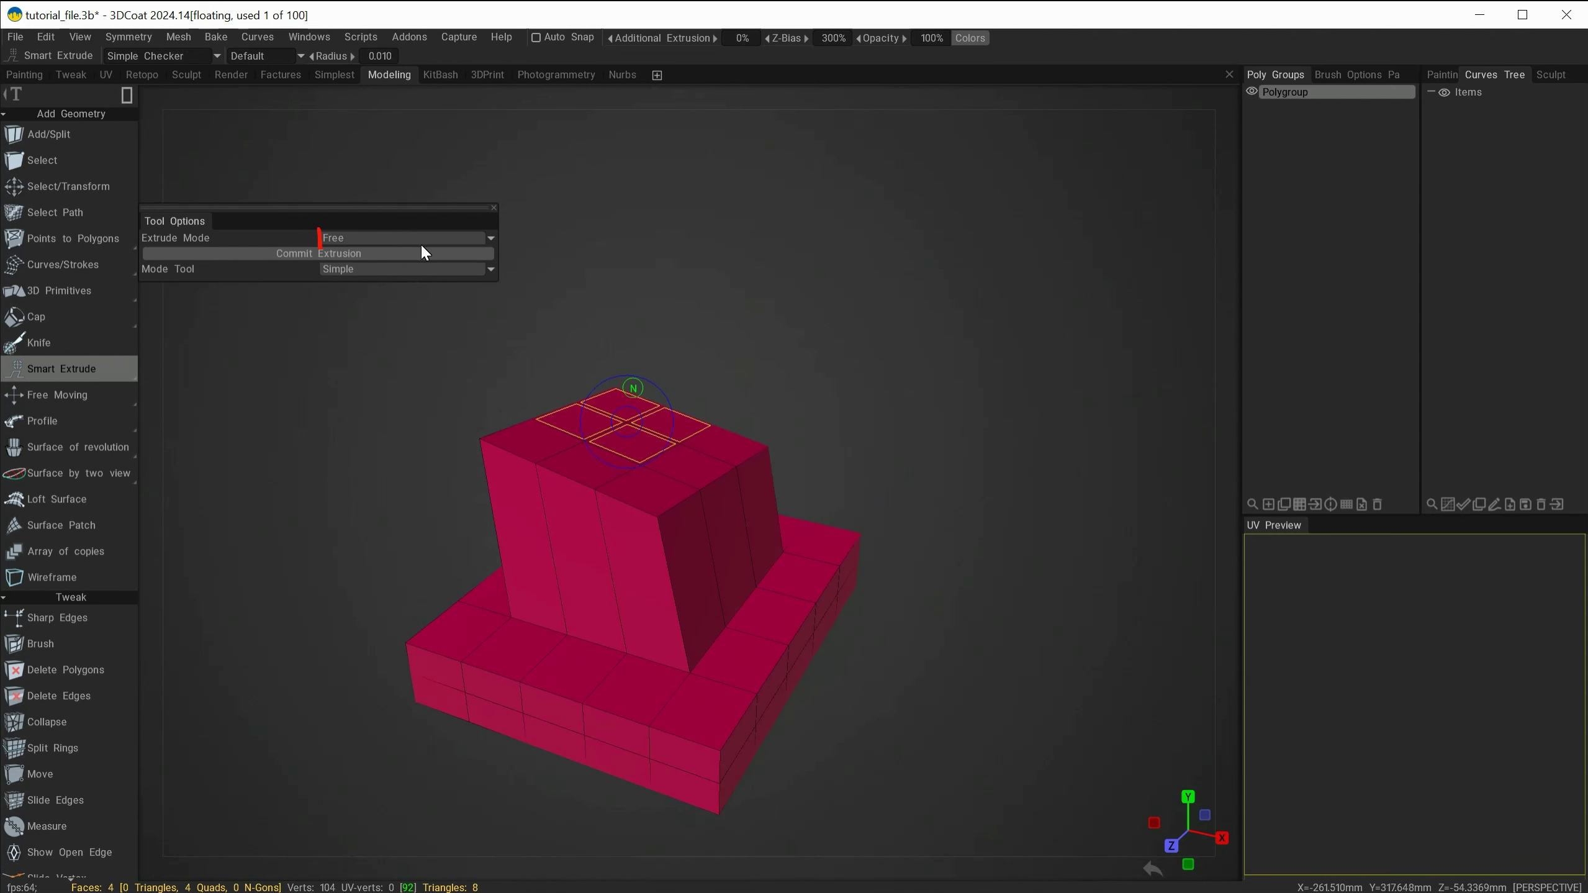
left_click_drag(633, 388, 609, 295)
mouse_move(675, 313)
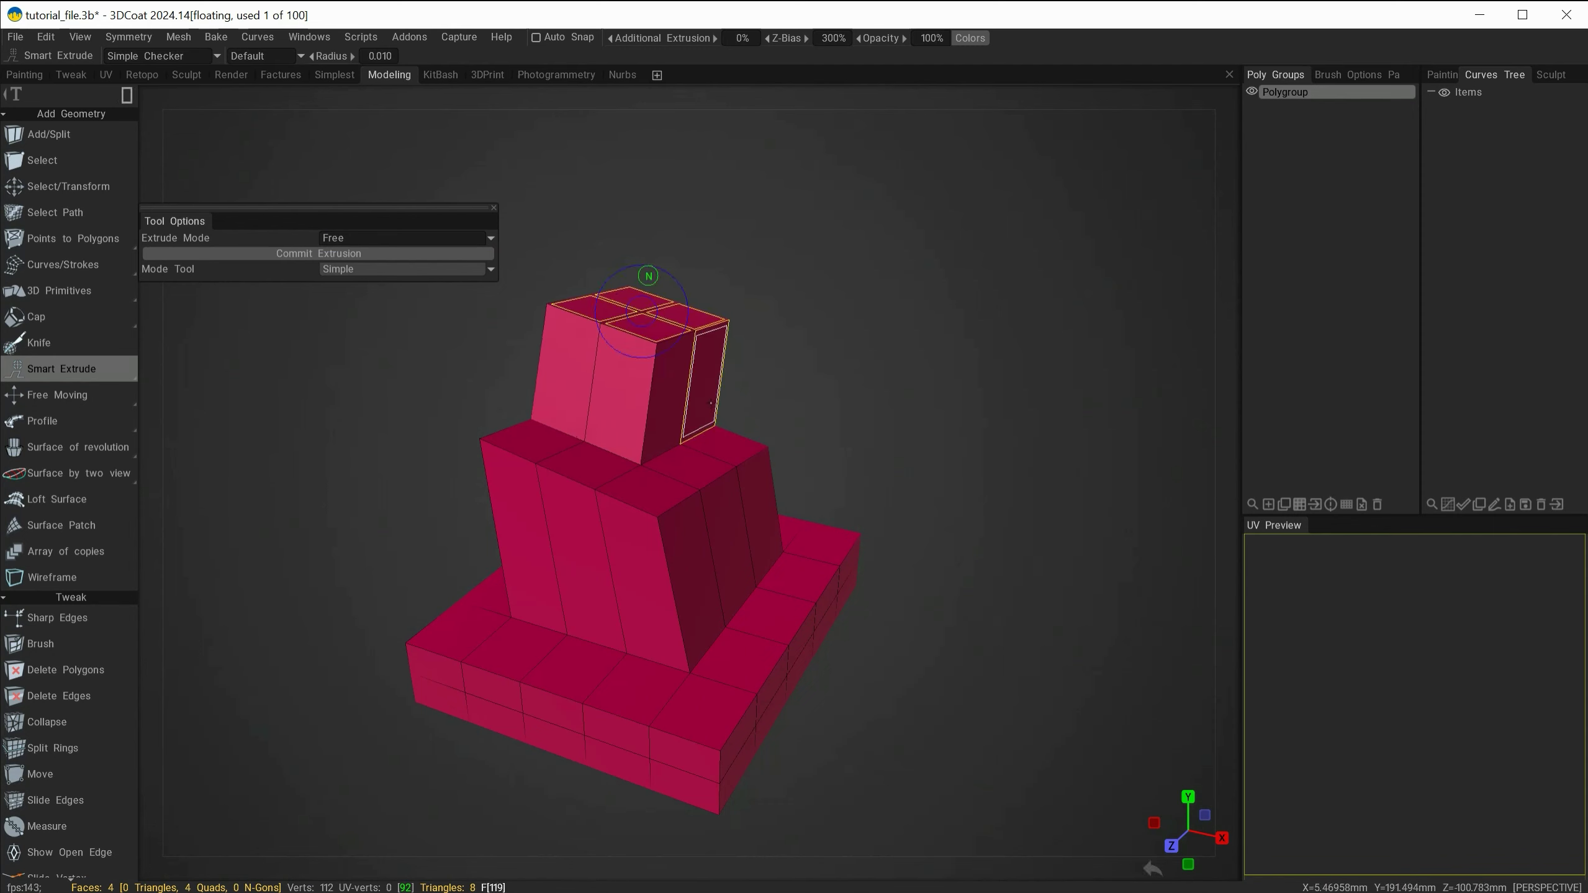
left_click_drag(611, 286, 624, 204)
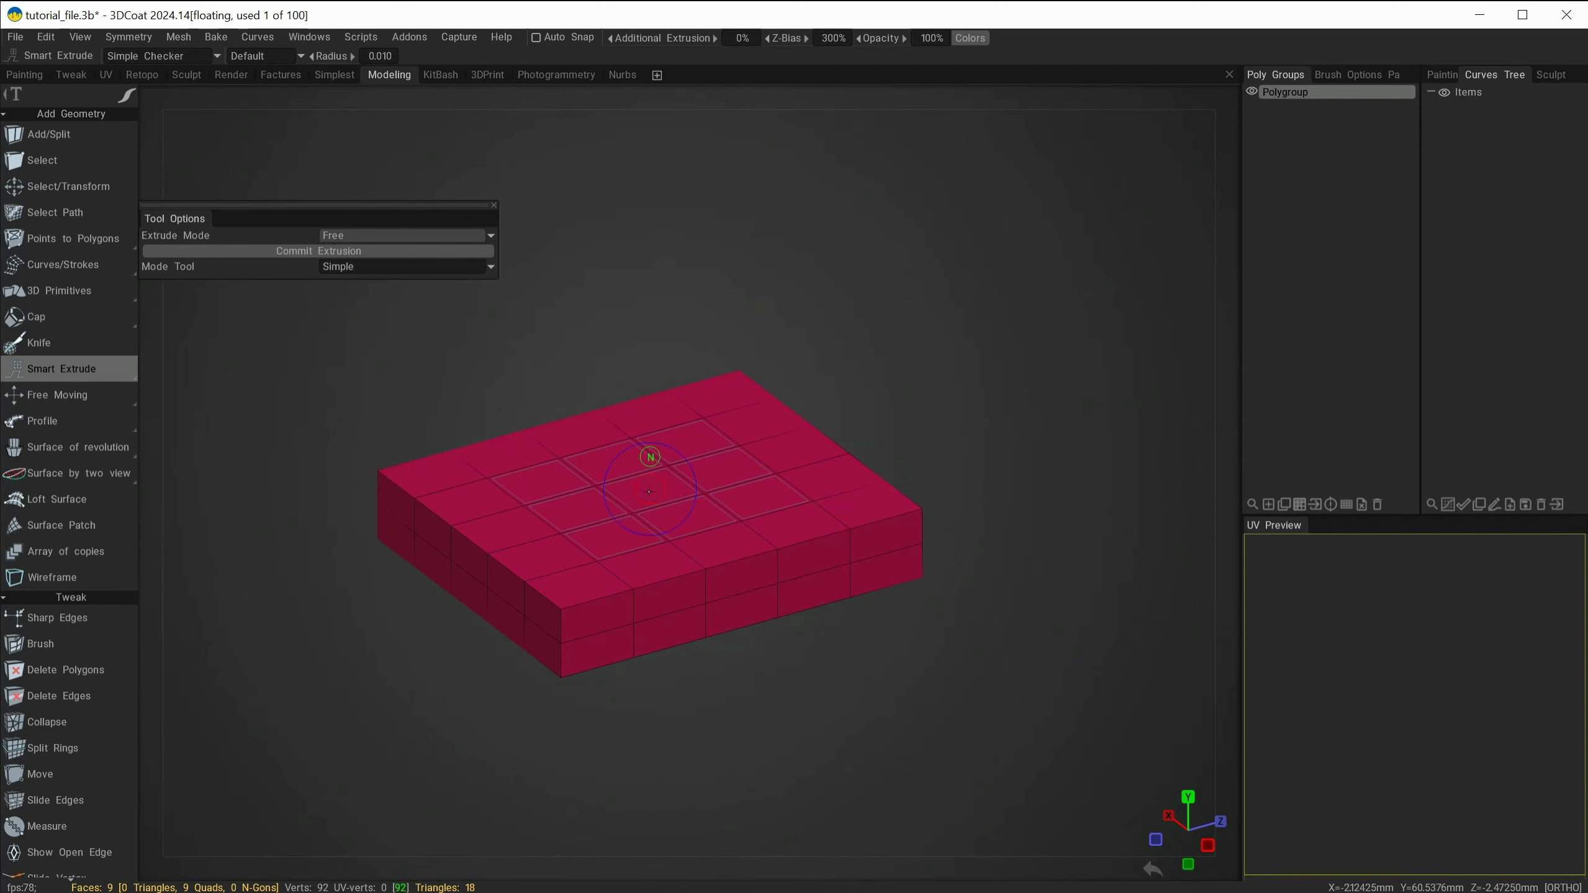
Try raising the slab's nine central faces without extruding, undo it, and extrude them upward to about Y 155
mouse_move(648, 490)
left_mouse_down()
mouse_move(638, 452)
mouse_move(649, 478)
mouse_move(636, 460)
mouse_move(658, 457)
mouse_move(632, 464)
mouse_move(666, 464)
mouse_move(652, 461)
left_mouse_up()
key("ctrl+z")
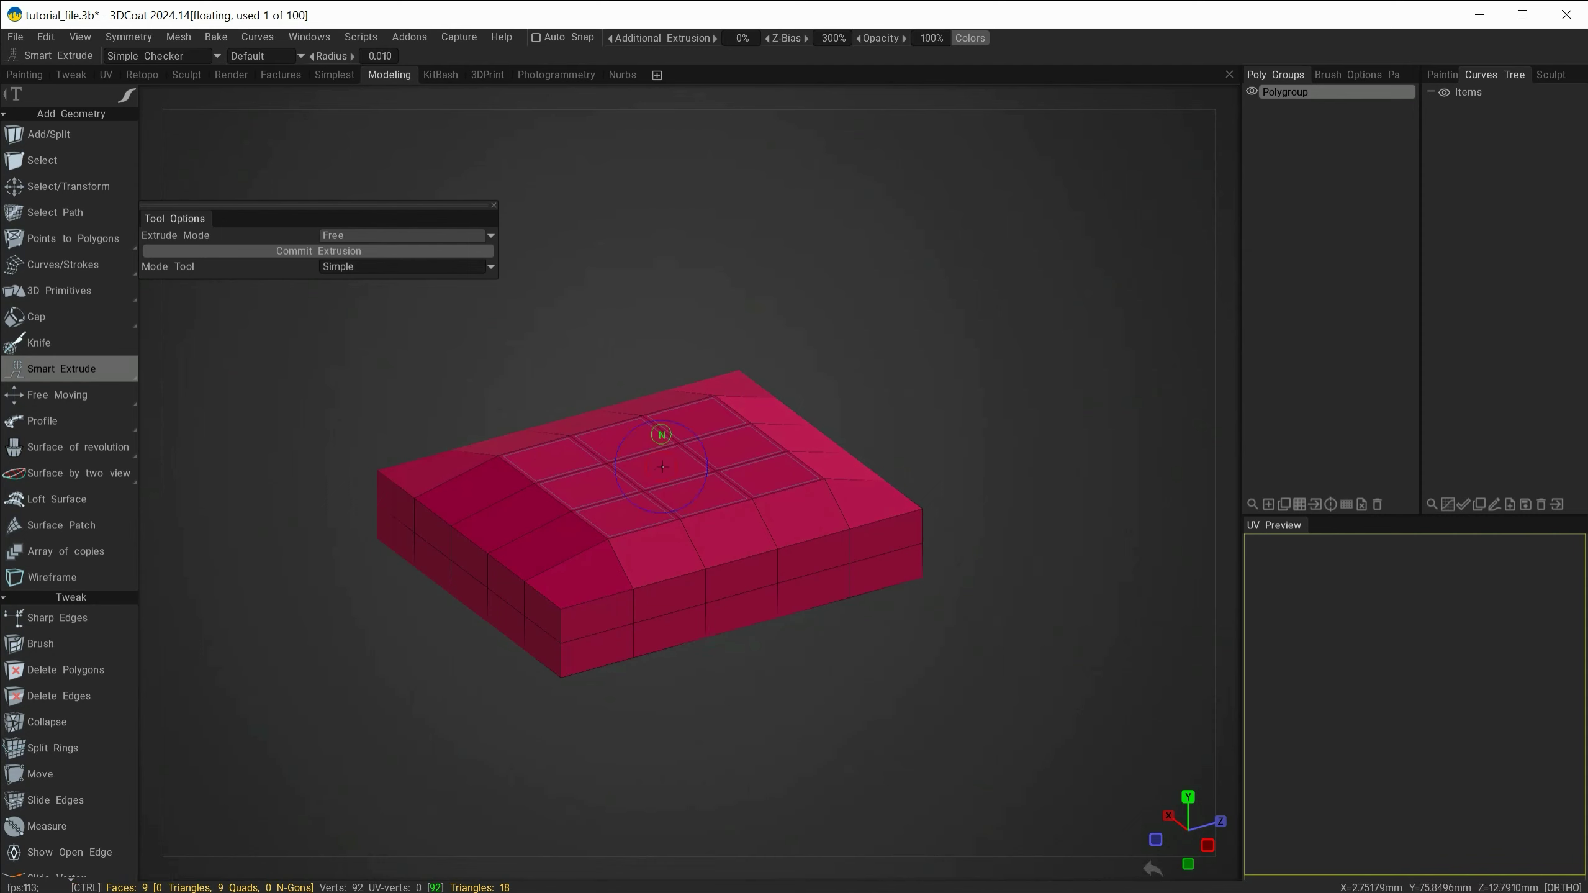
left_click_drag(620, 472, 619, 463)
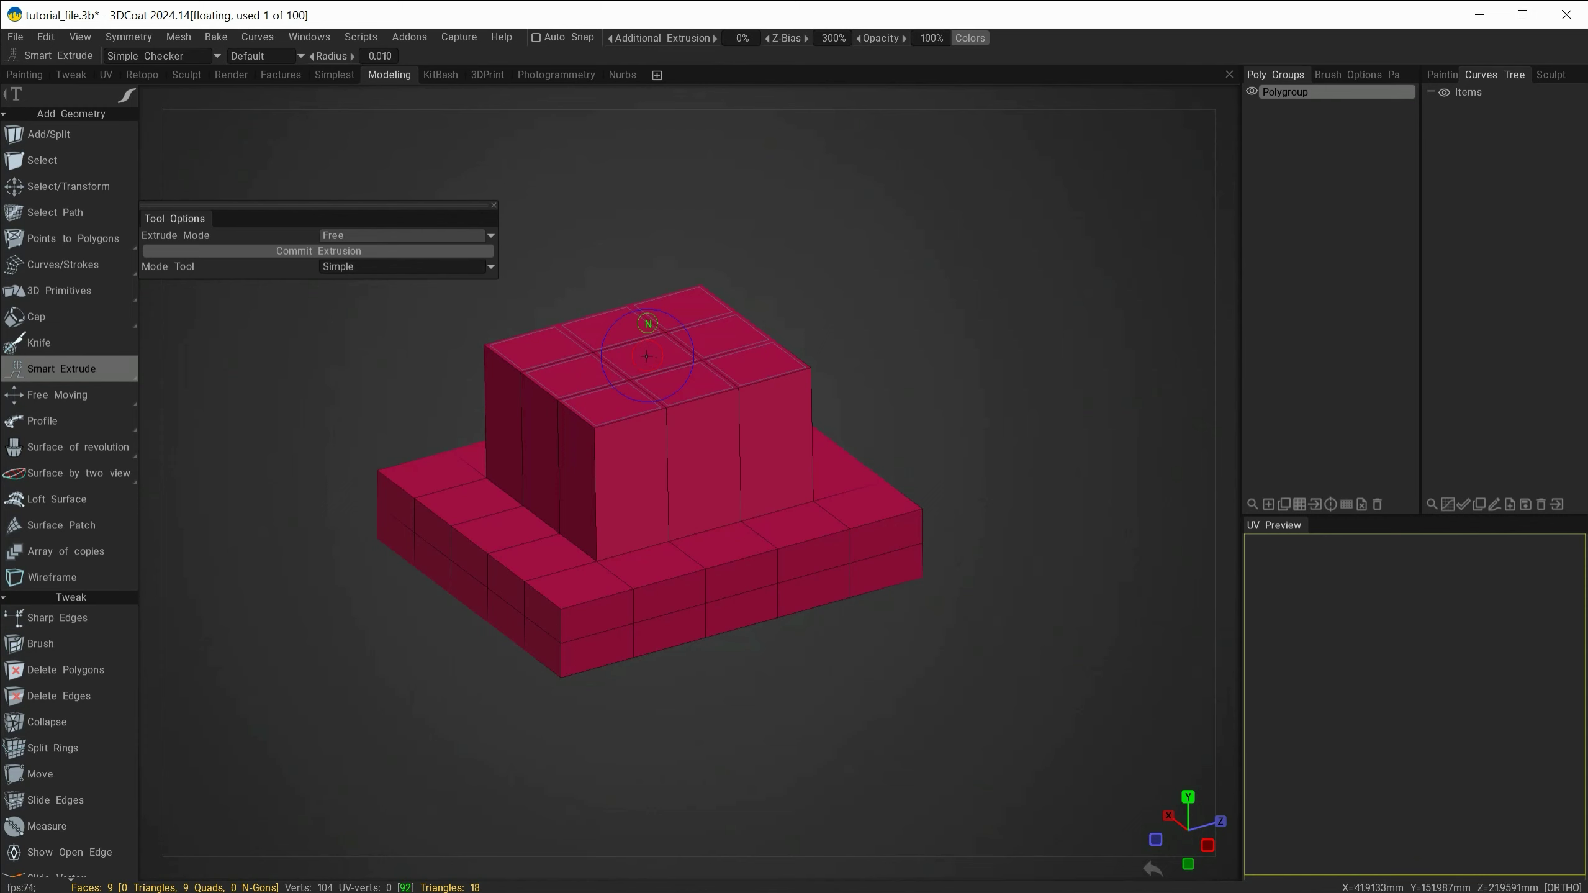
mouse_move(645, 356)
left_mouse_down()
mouse_move(618, 325)
mouse_move(587, 335)
mouse_move(707, 337)
mouse_move(656, 319)
mouse_move(603, 344)
mouse_move(656, 362)
mouse_move(632, 371)
mouse_move(669, 313)
mouse_move(709, 350)
mouse_move(620, 316)
mouse_move(650, 352)
left_mouse_up()
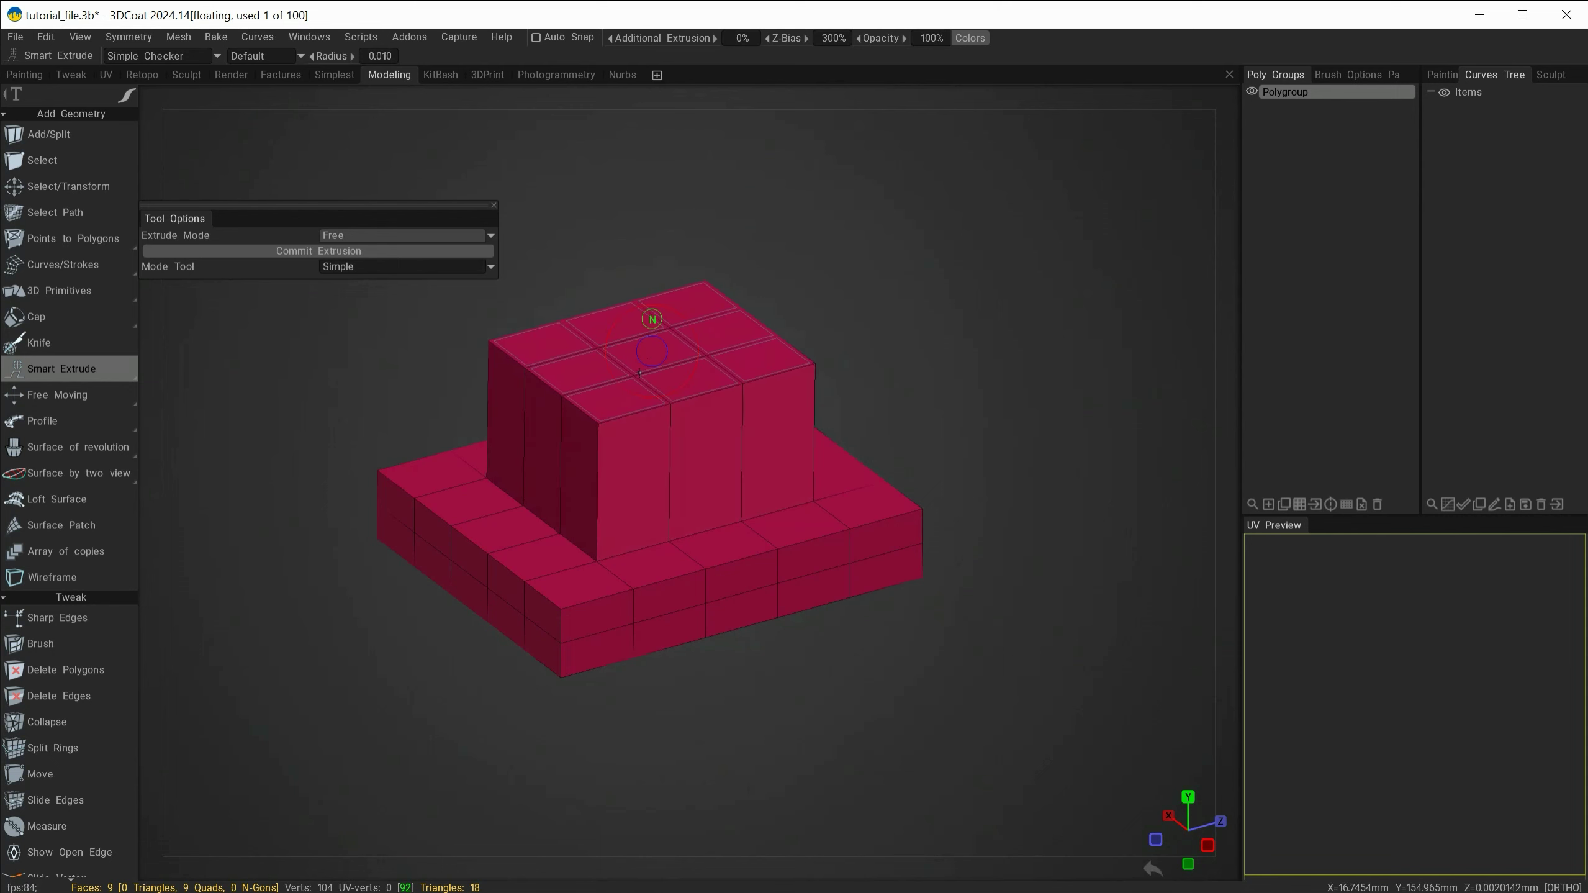
left_click_drag(667, 327, 668, 327)
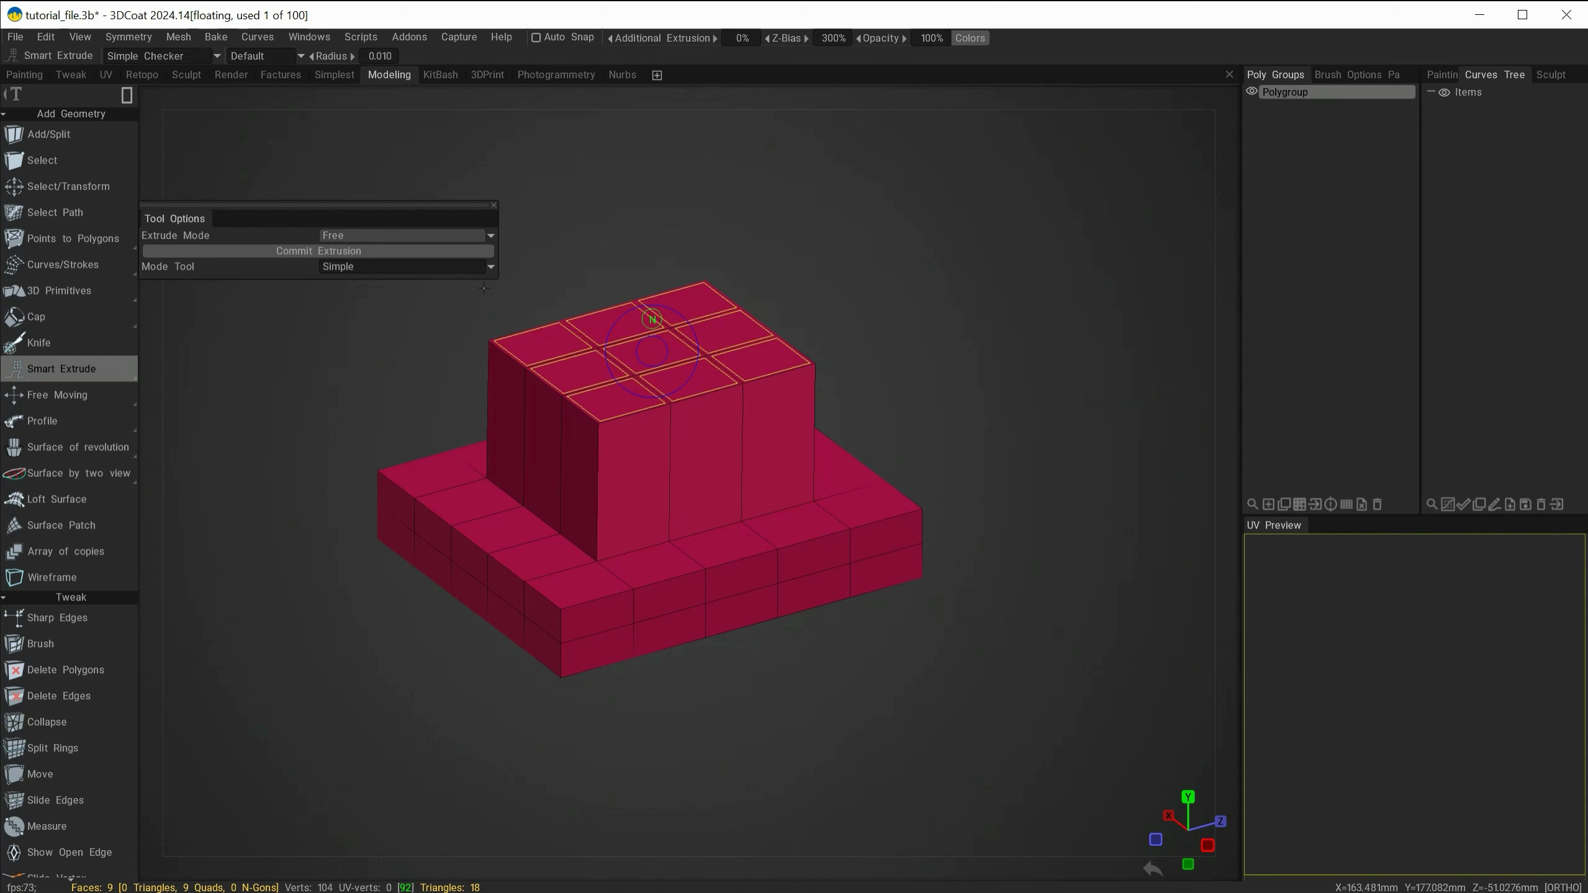
left_click(643, 355)
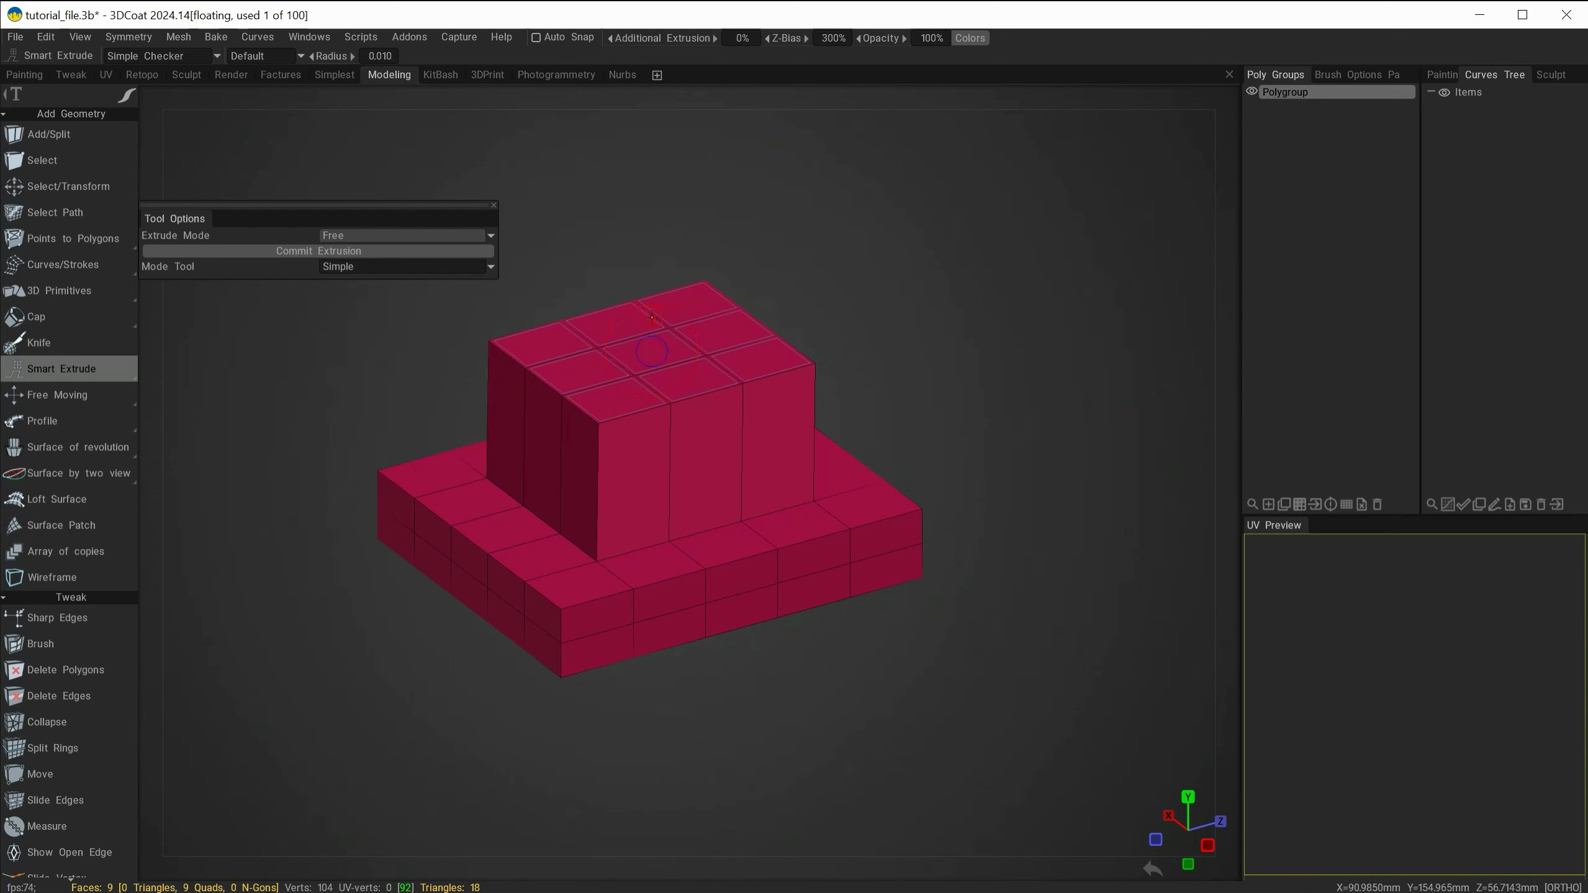
Extrude the nine top faces along their normal to about Y 224.5, and add another extruded segment with a tilted top
left_click_drag(652, 318, 643, 225)
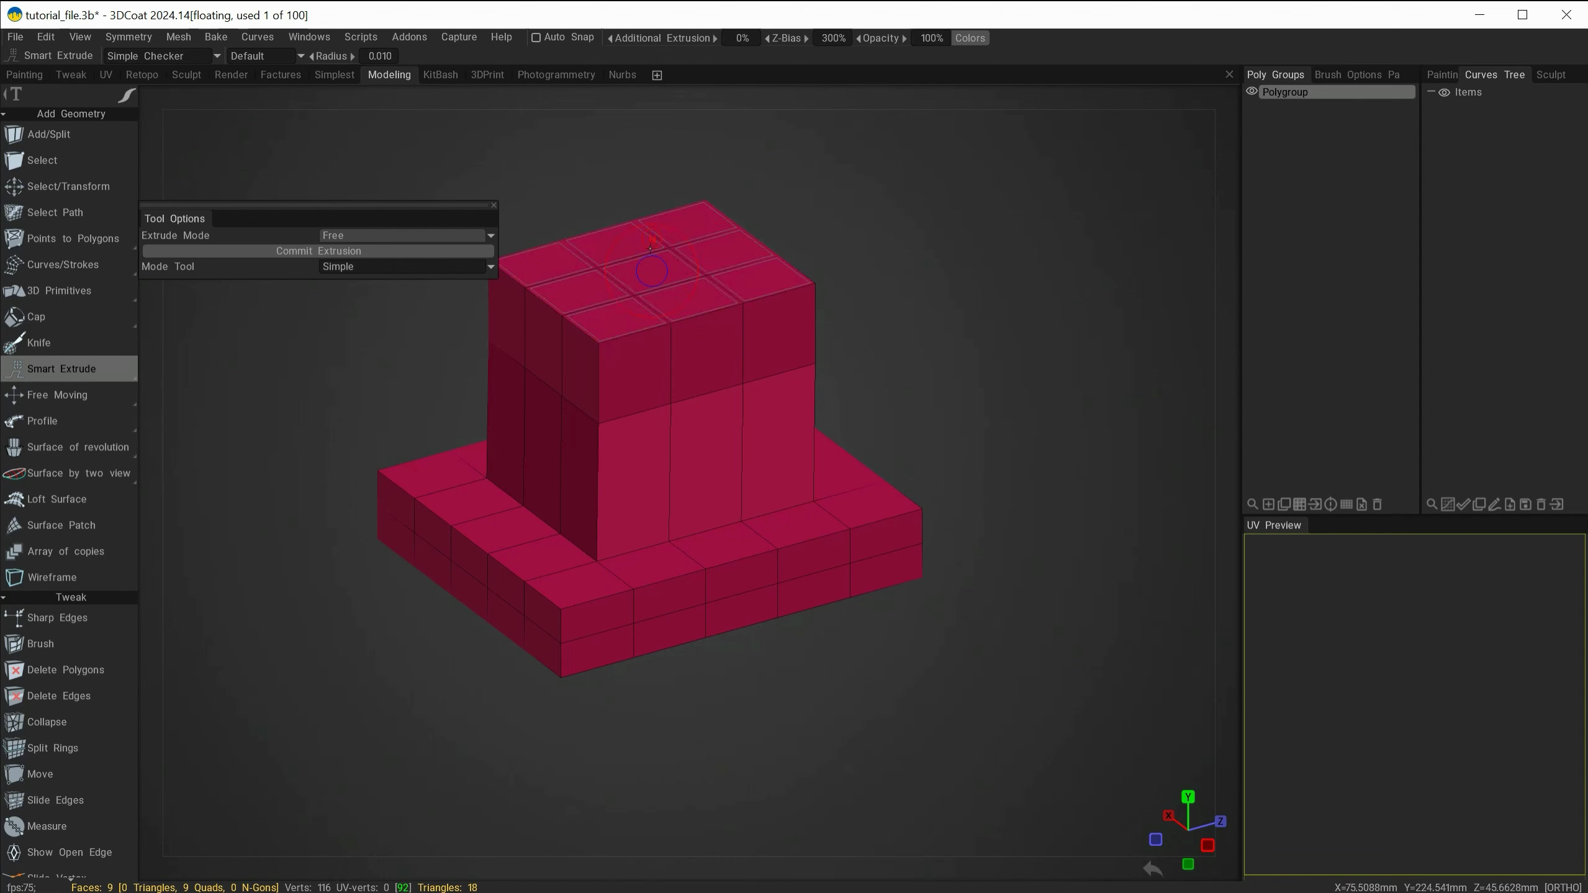
middle_click_drag(914, 294, 889, 377, "alt")
left_click_drag(890, 377, 812, 375, "alt")
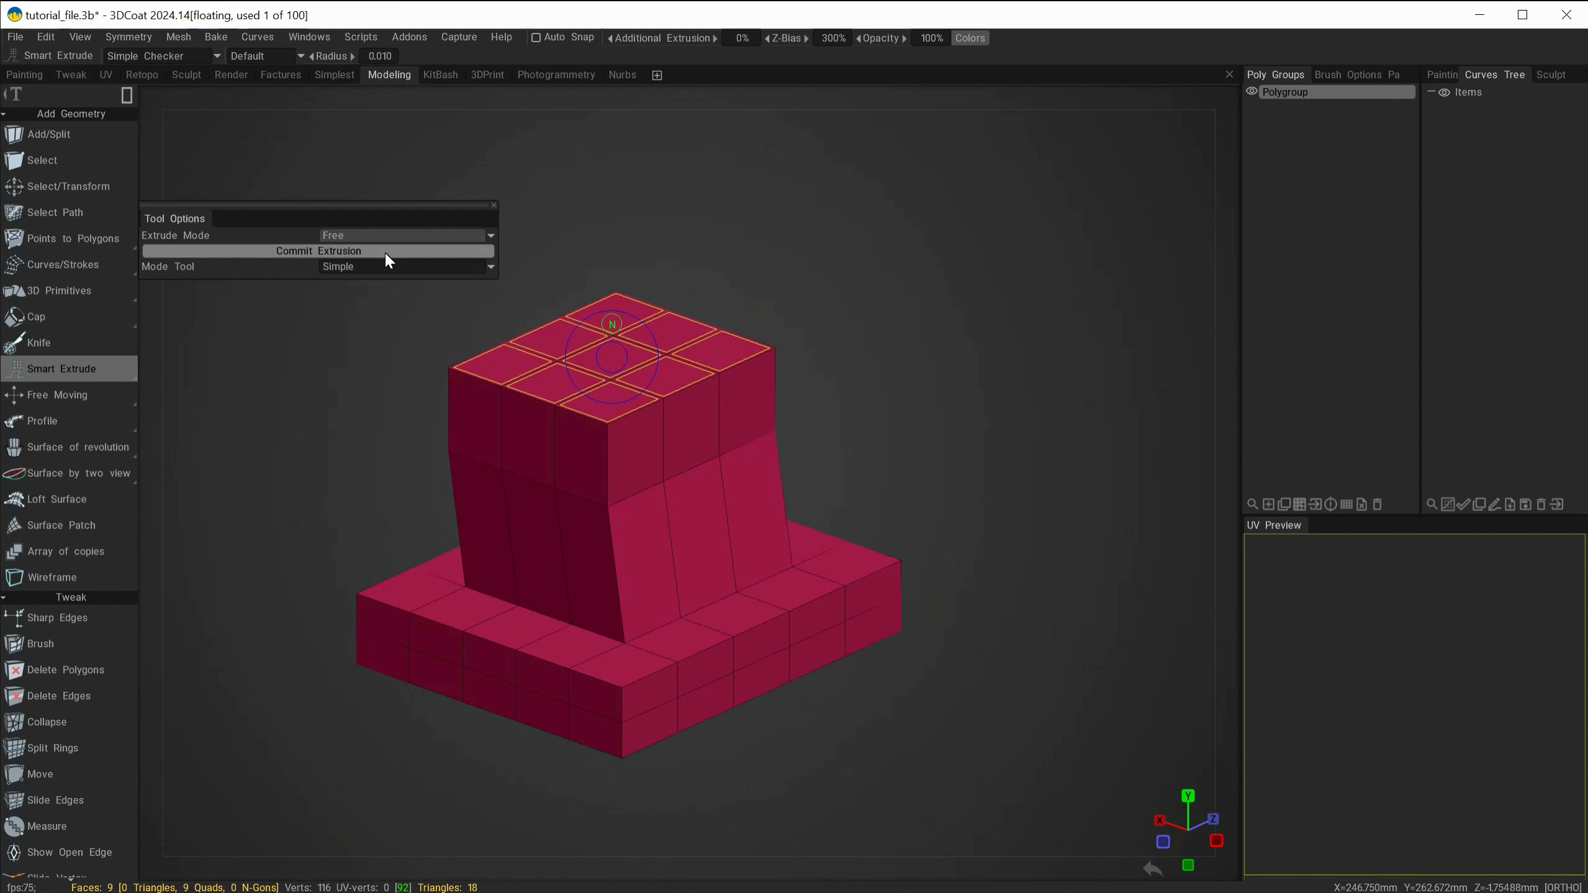
key("shift")
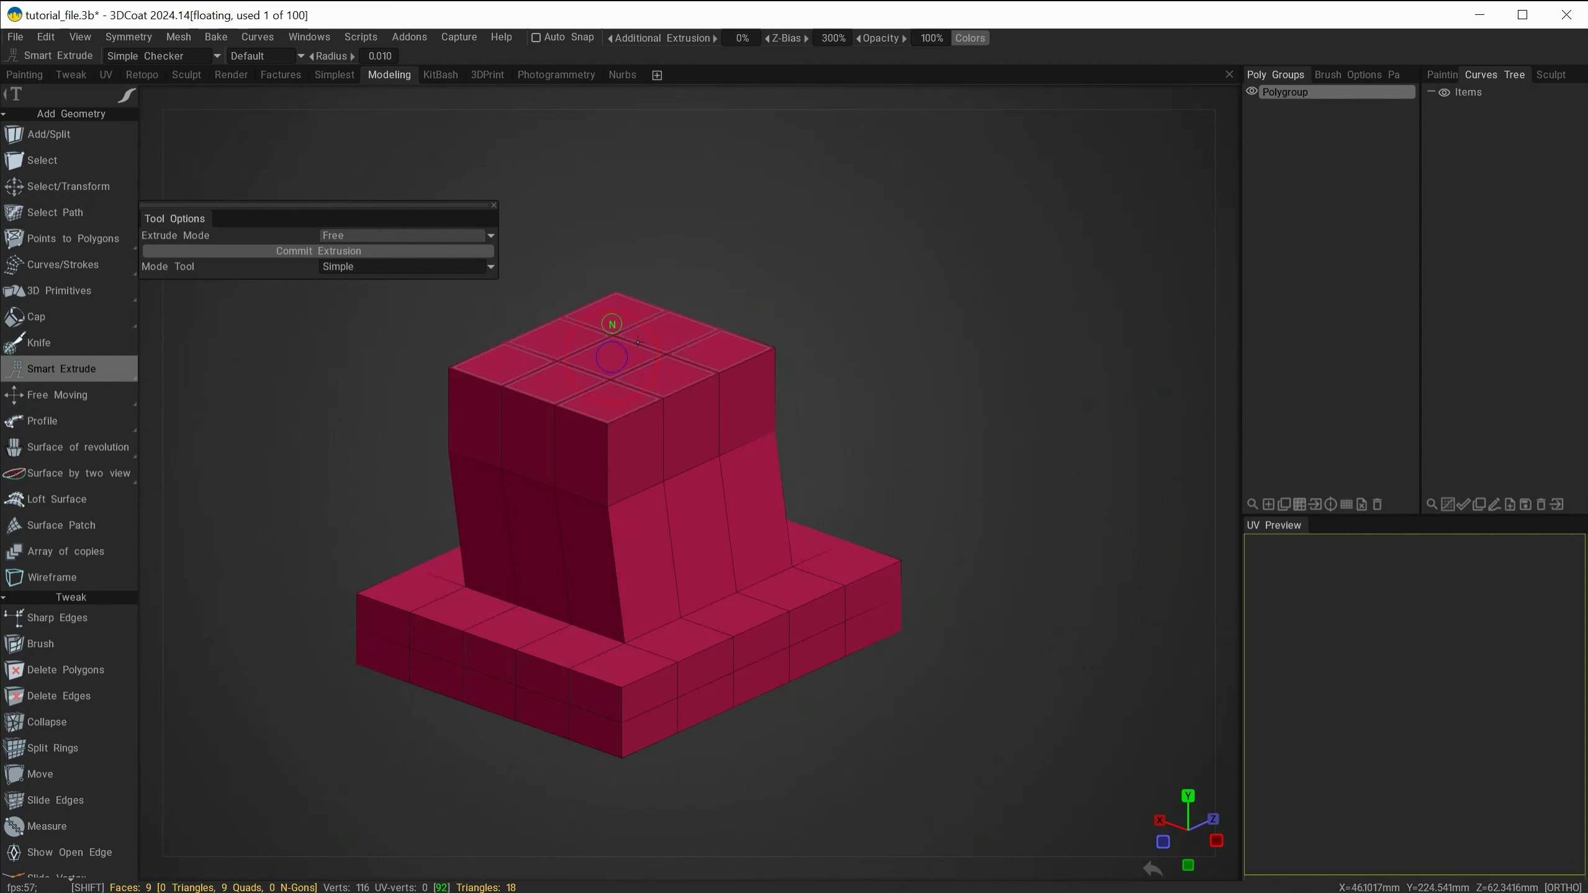
left_click_drag(639, 340, 671, 223, "shift")
Extrude the tilted top faces outward along their normal, and undo all the extrusions back to the flat slab
left_click_drag(822, 408, 862, 481, "alt")
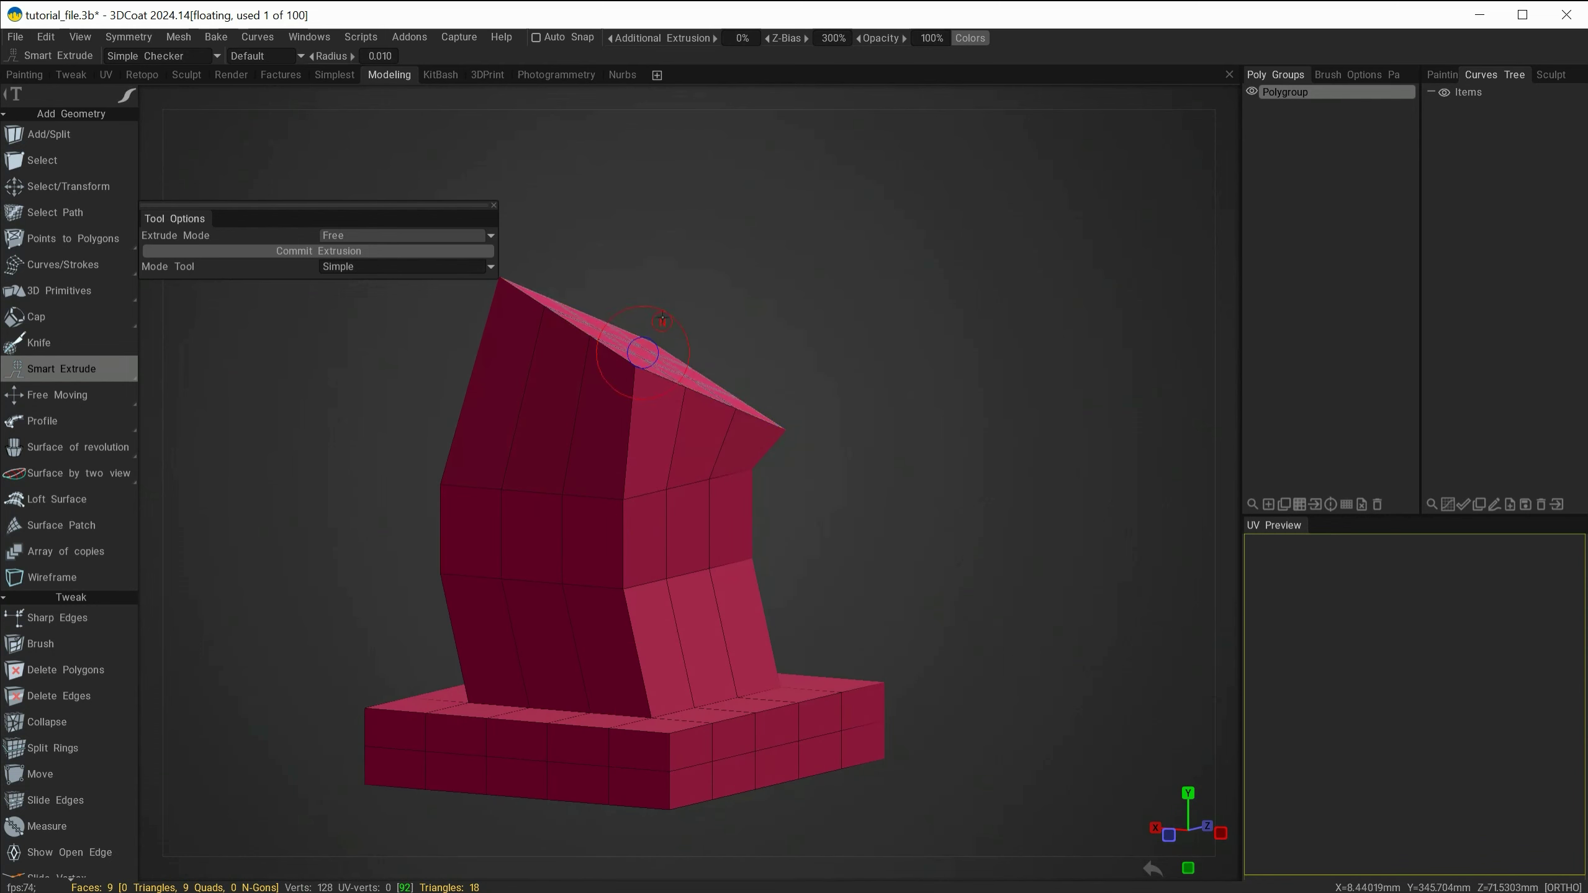
left_click_drag(661, 321, 728, 225)
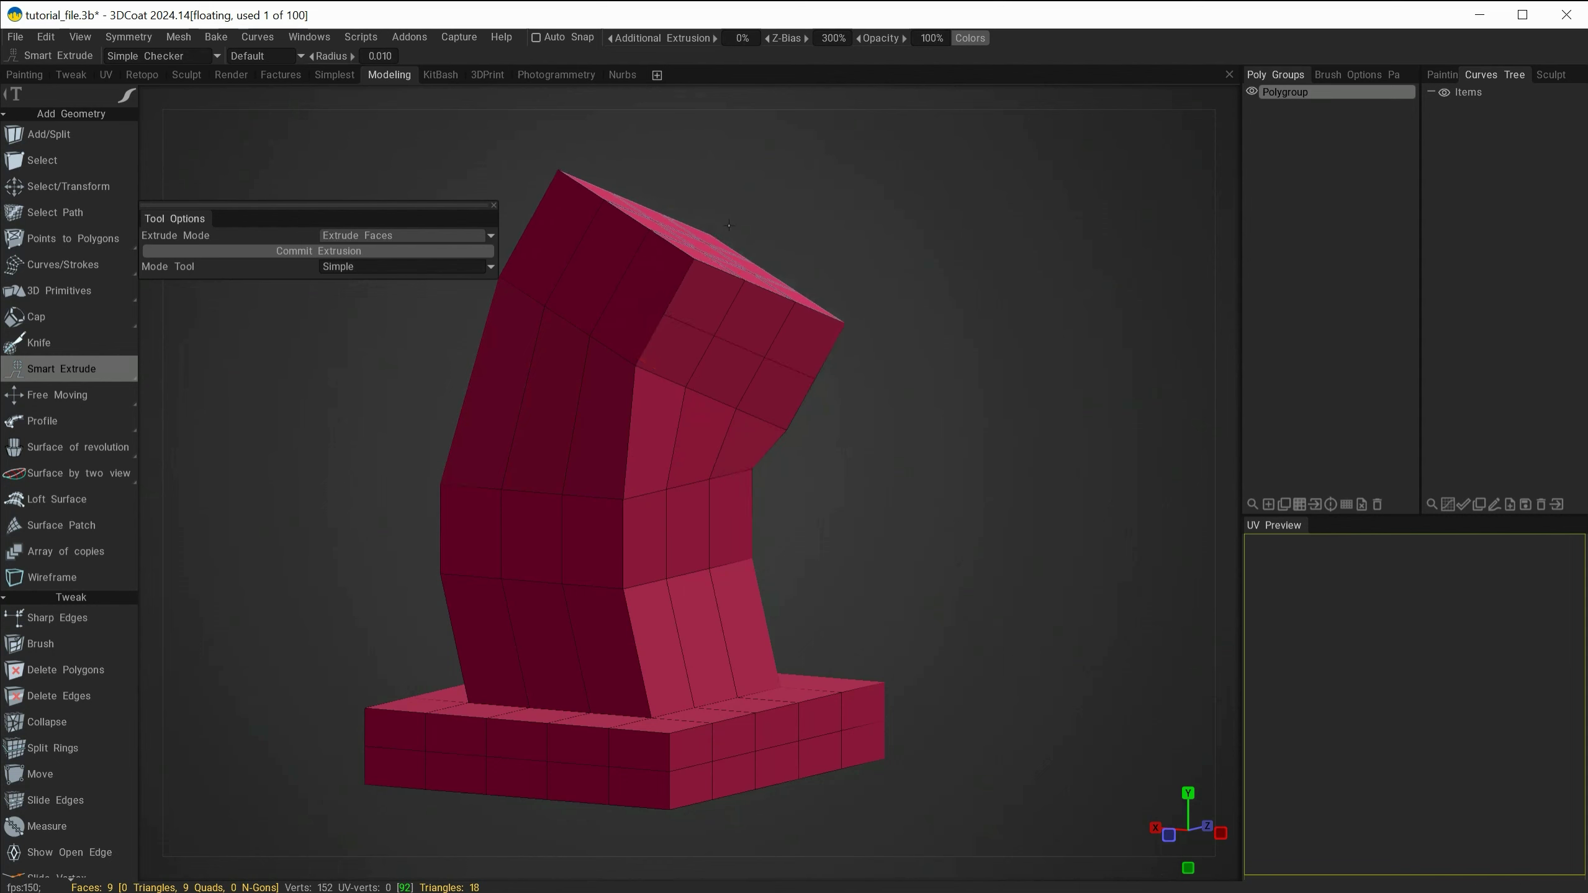
key("ctrl+z")
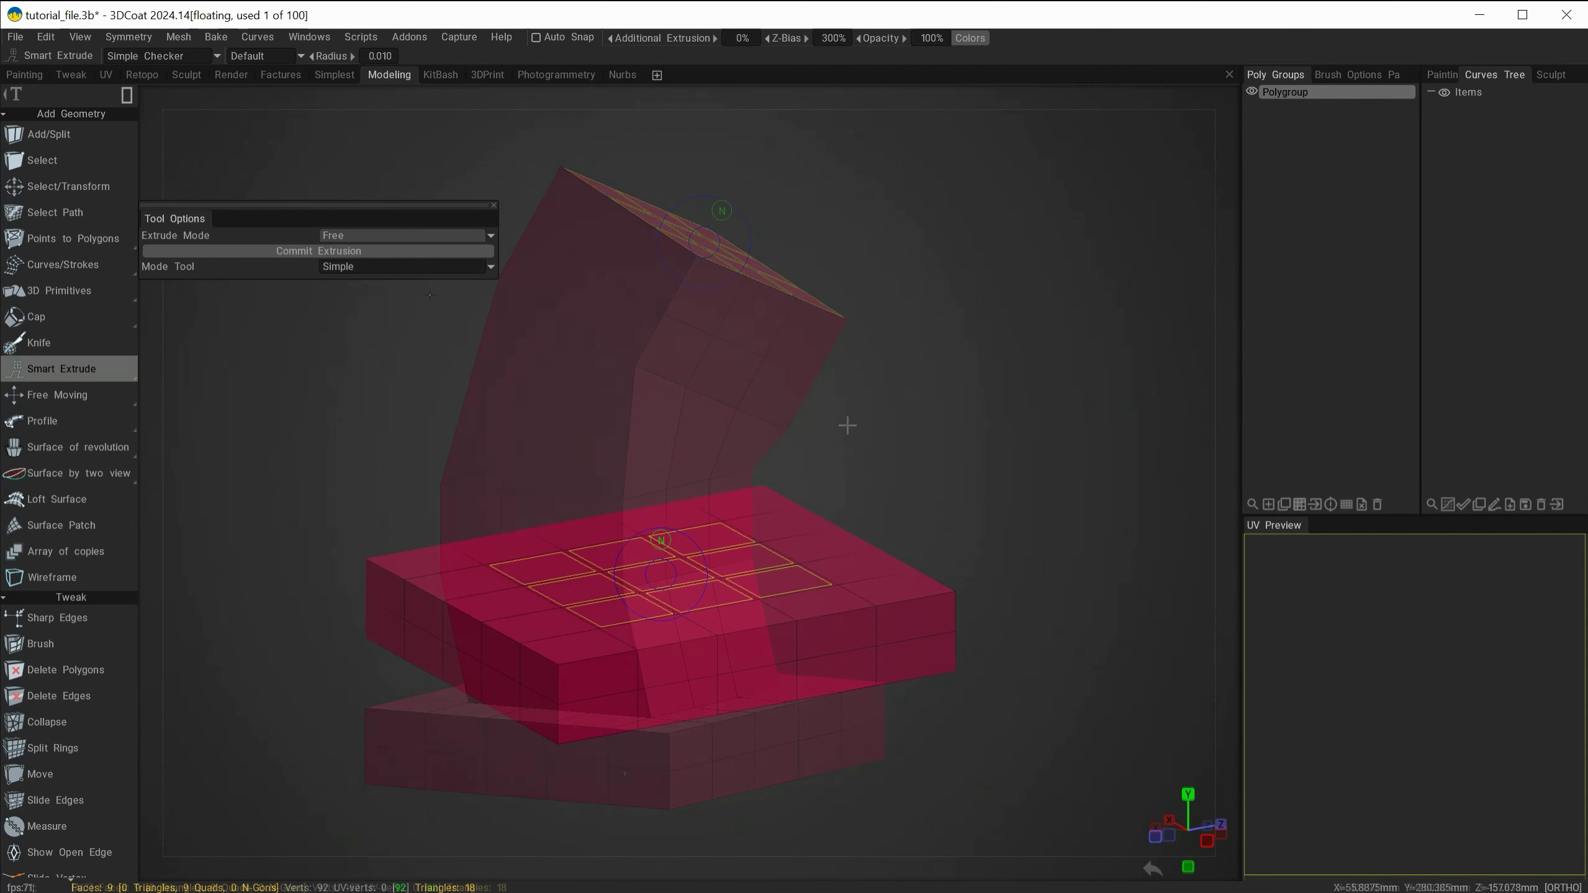
Set Extrude Mode to Extrude Faces, and extrude the nine faces upward in successive segments
left_click(367, 236)
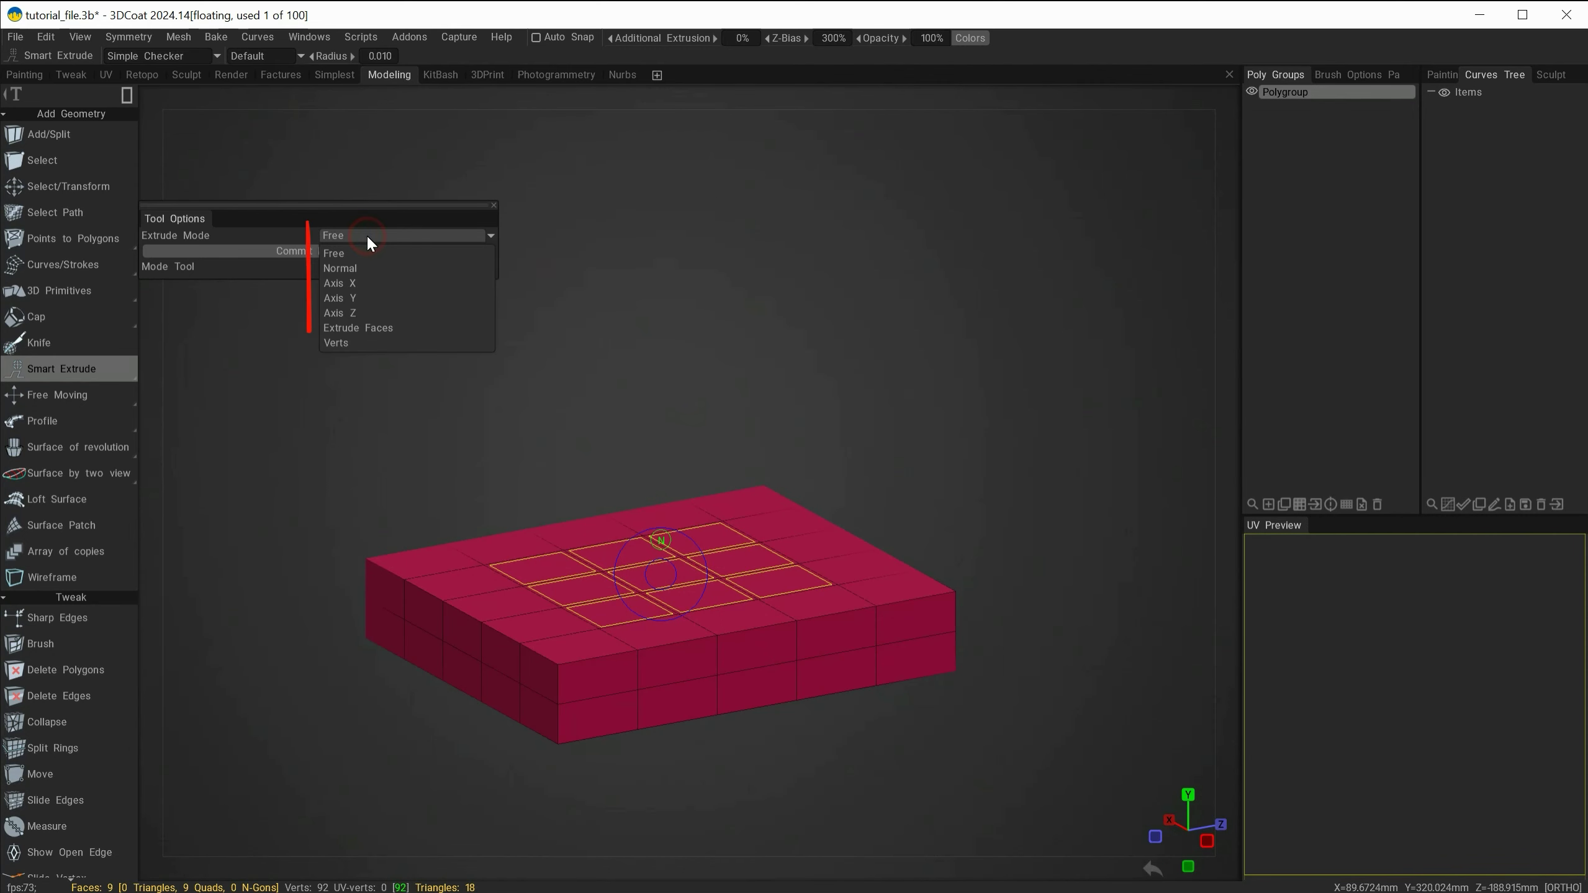
left_click(353, 327)
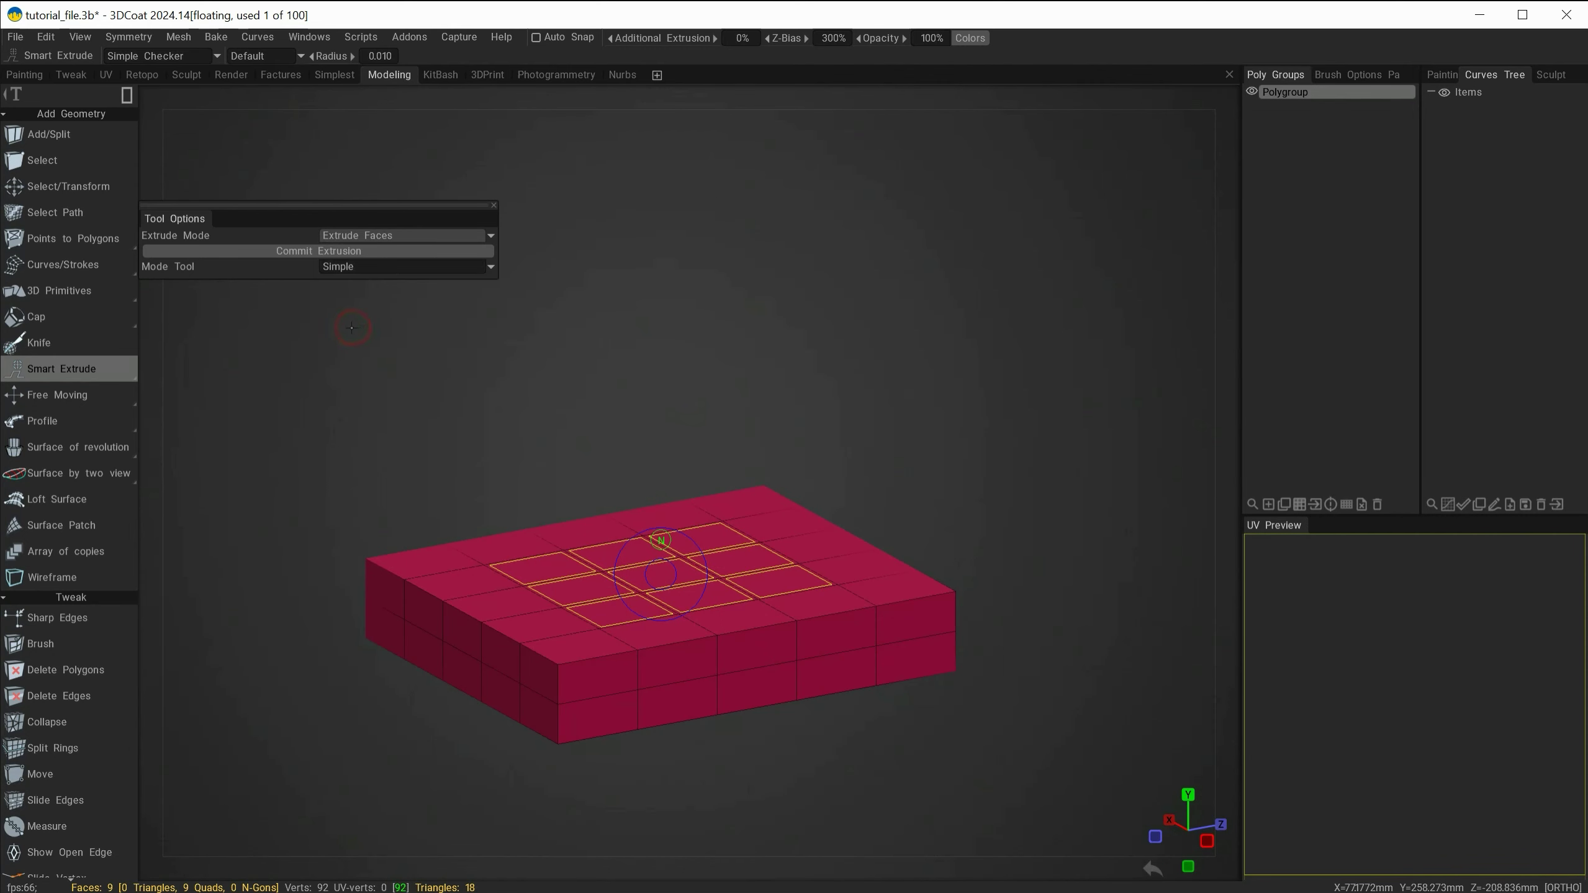
left_click(636, 568)
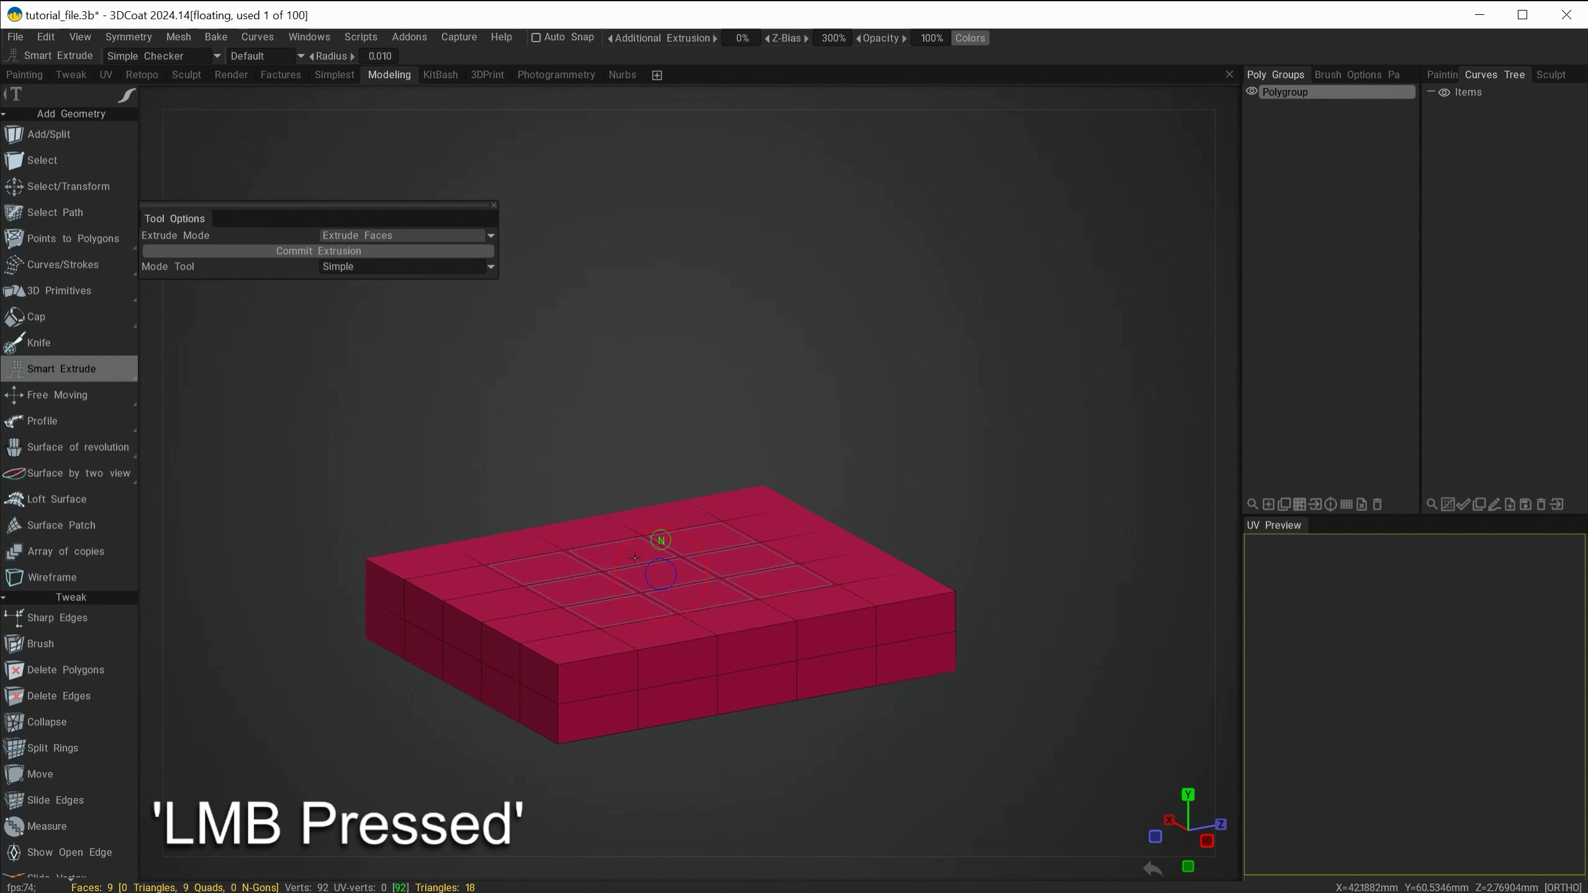
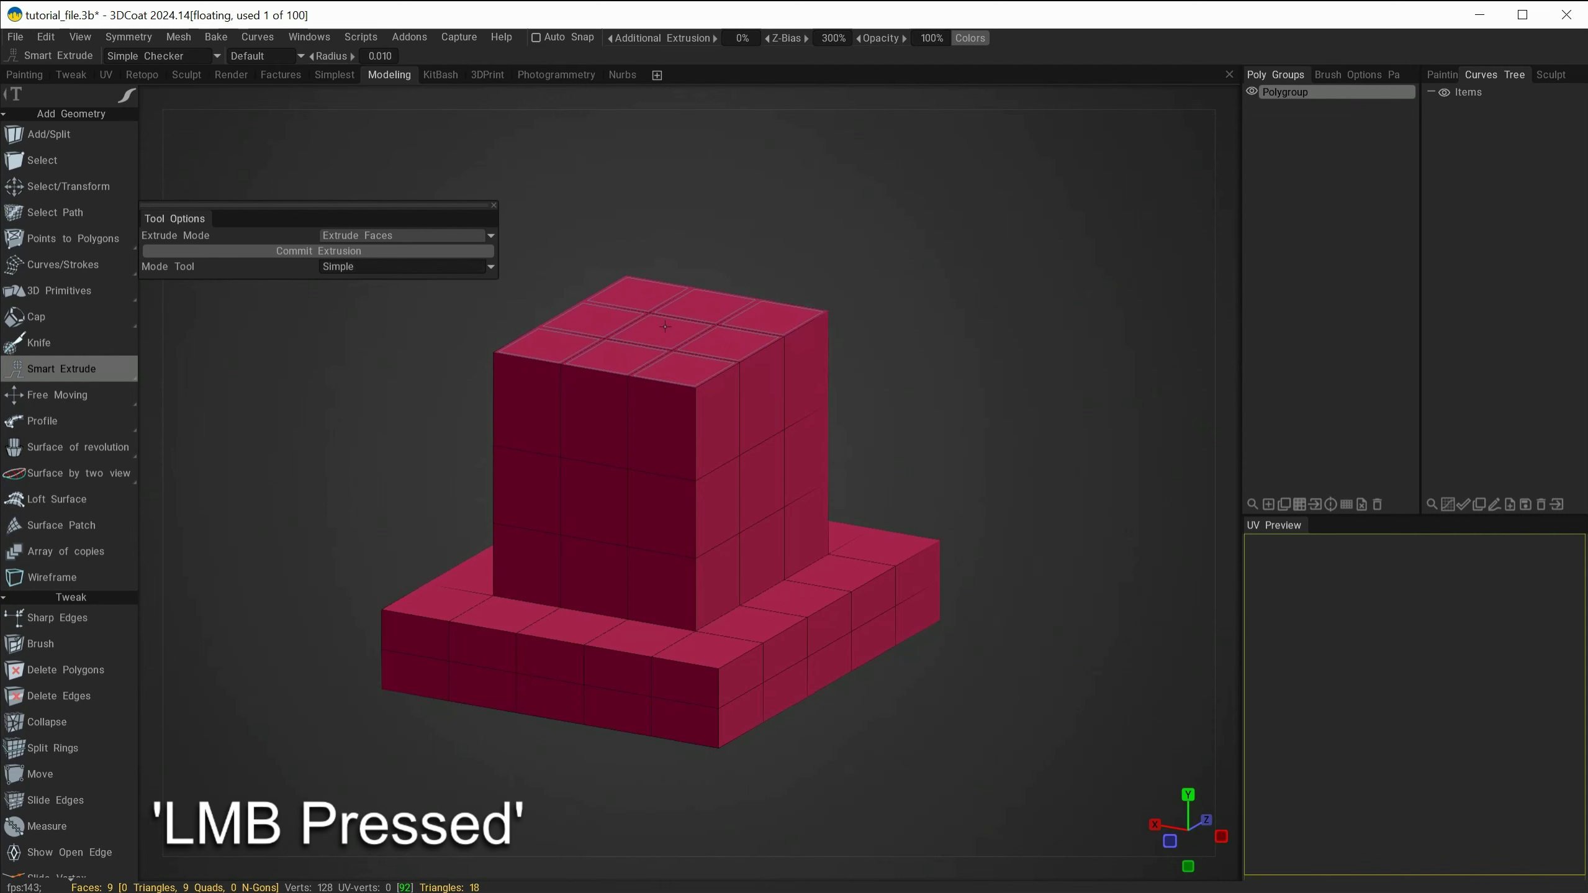
Tilt the uppermost nine faces, and extrude them outward from the slope in successive segments
mouse_move(665, 326)
left_mouse_down()
mouse_move(702, 300)
mouse_move(659, 330)
mouse_move(665, 353)
mouse_move(652, 340)
left_mouse_up()
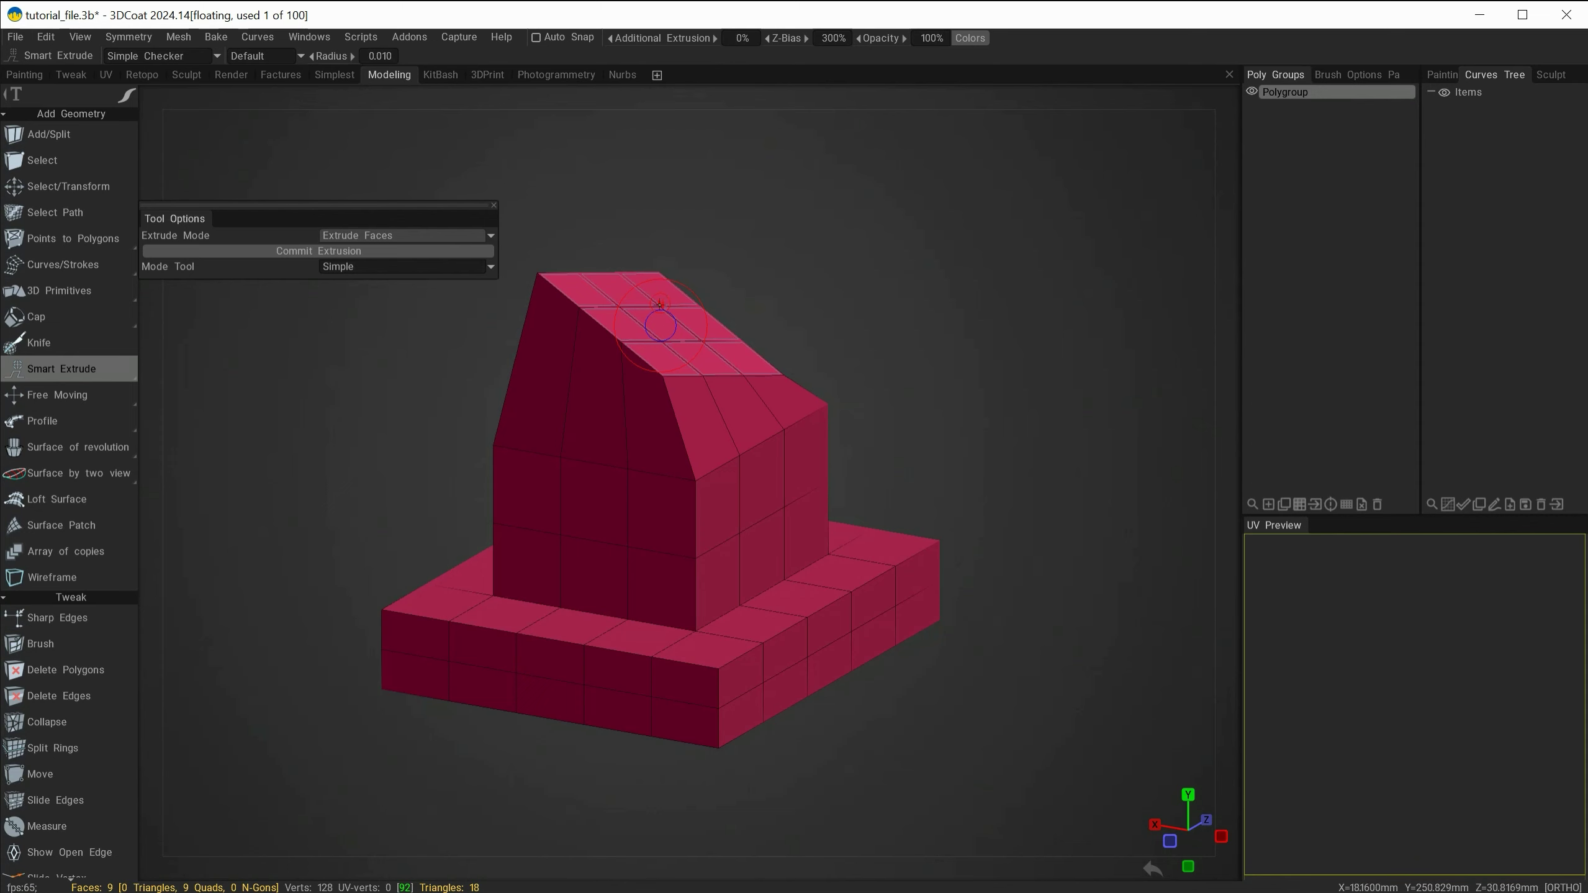
mouse_move(667, 305)
left_mouse_down()
mouse_move(734, 243)
mouse_move(690, 291)
mouse_move(696, 273)
left_mouse_up()
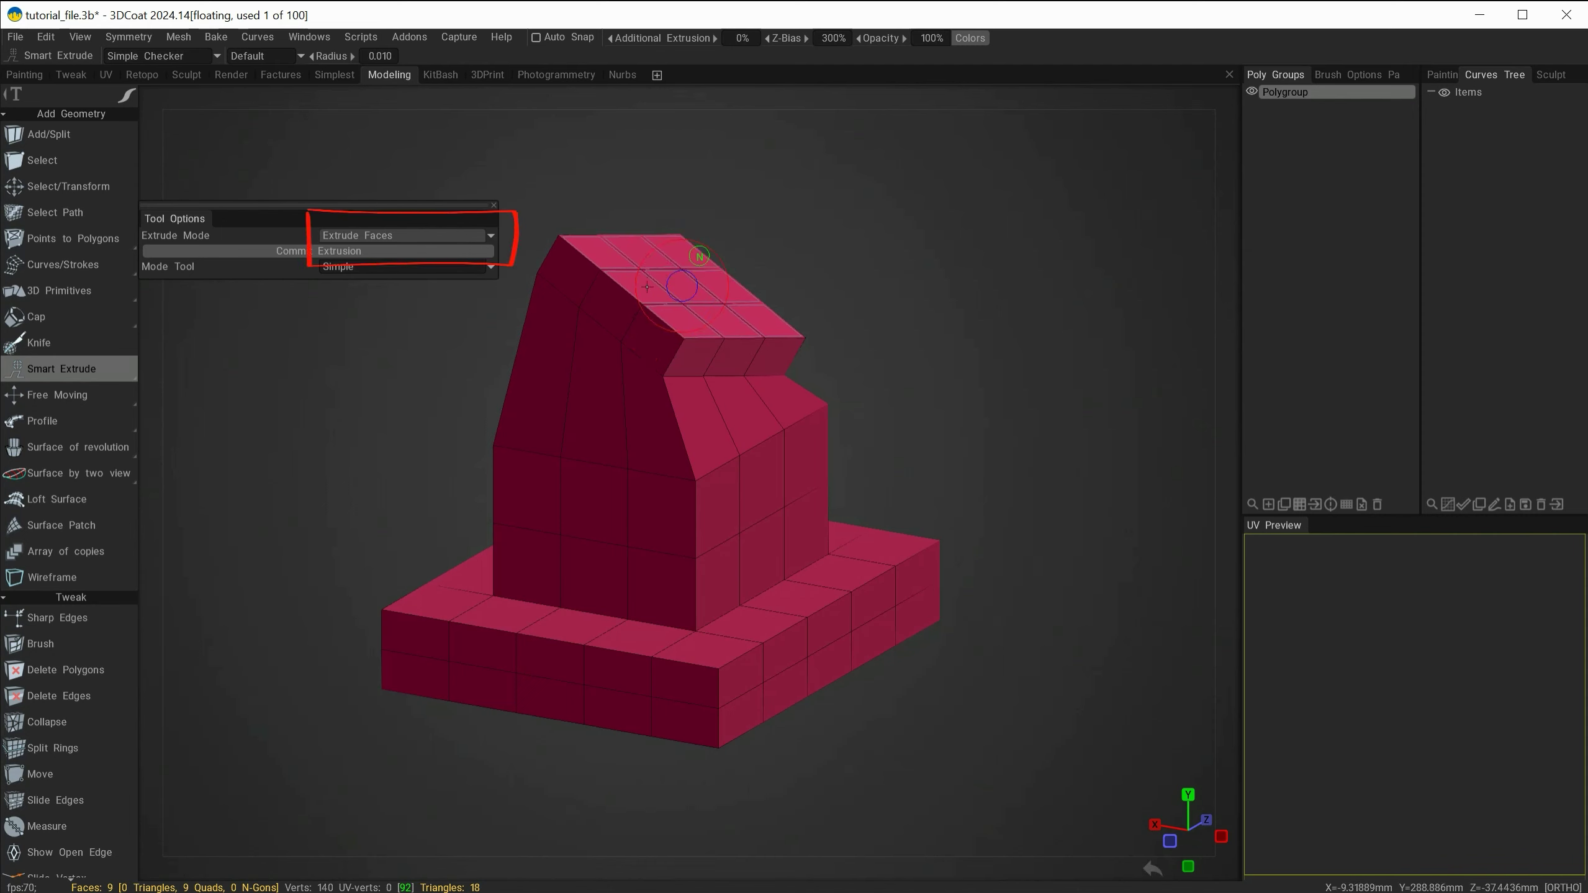
left_click_drag(651, 269, 705, 218)
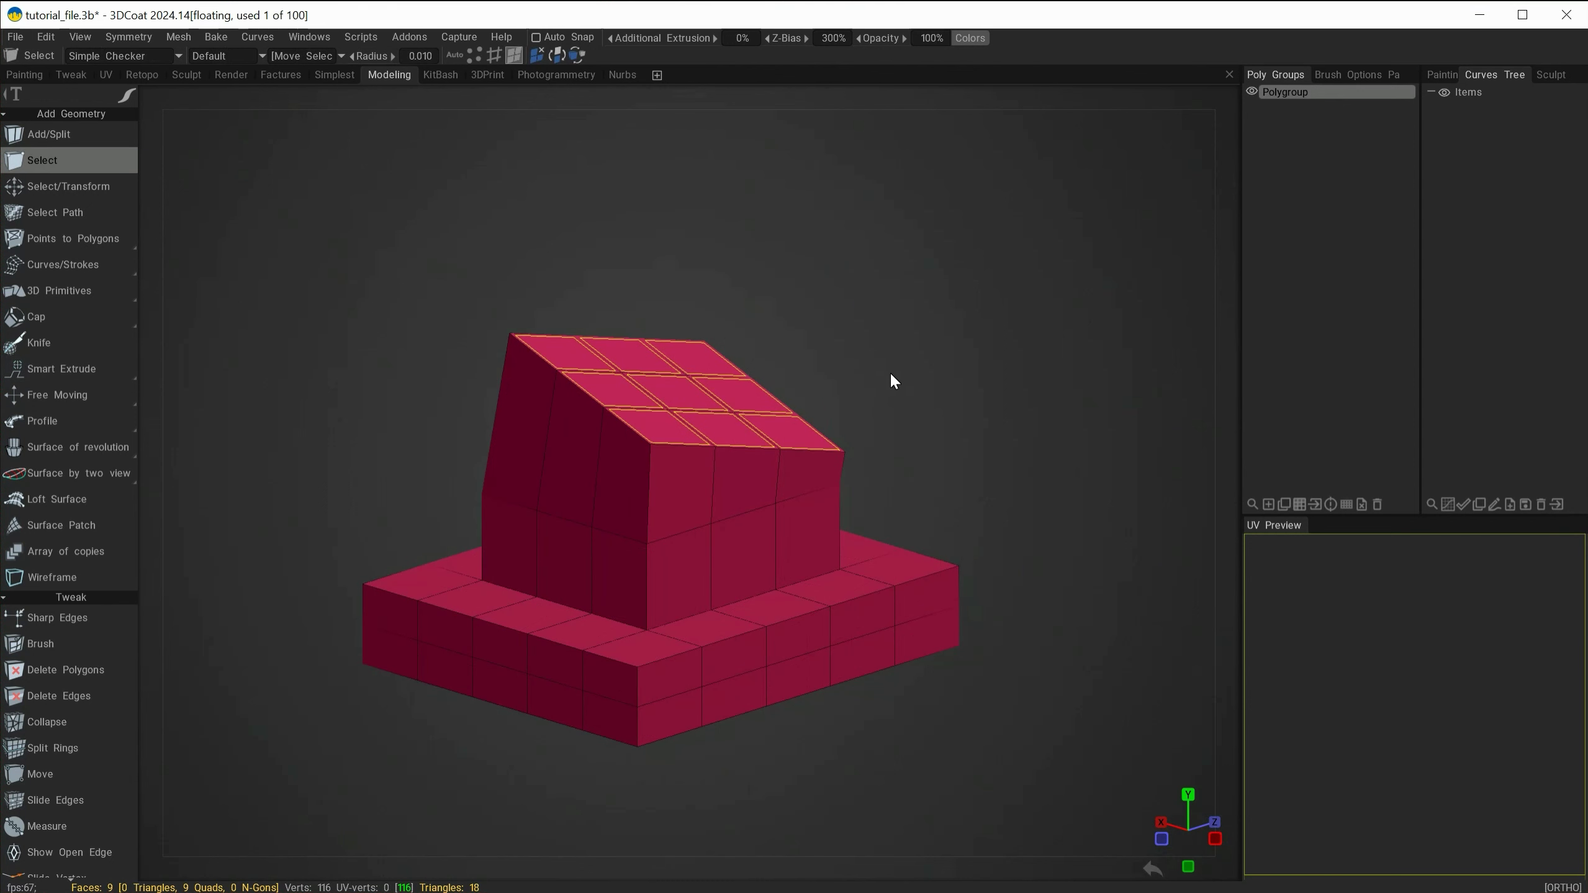
Restart Smart Extrude on the nine sloped top faces in Normal mode, and extrude them along their normal
mouse_move(889, 371)
left_mouse_down("alt")
mouse_move(875, 350)
mouse_move(922, 328)
mouse_move(950, 351)
mouse_move(556, 342)
mouse_move(439, 396)
mouse_move(670, 401)
mouse_move(906, 365)
left_mouse_up("alt")
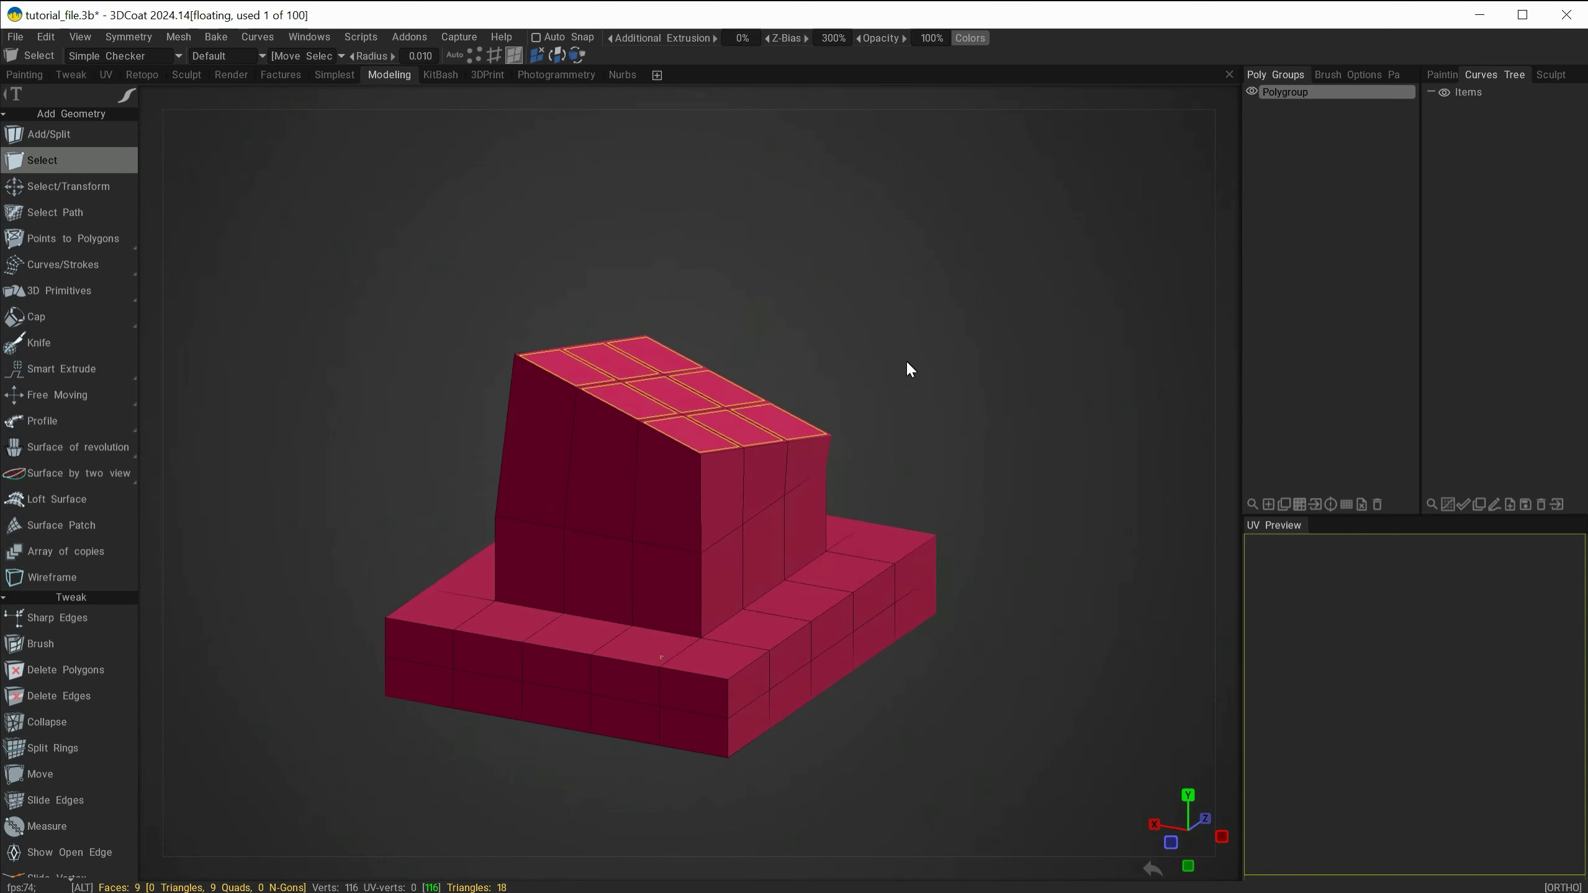
left_click(39, 370)
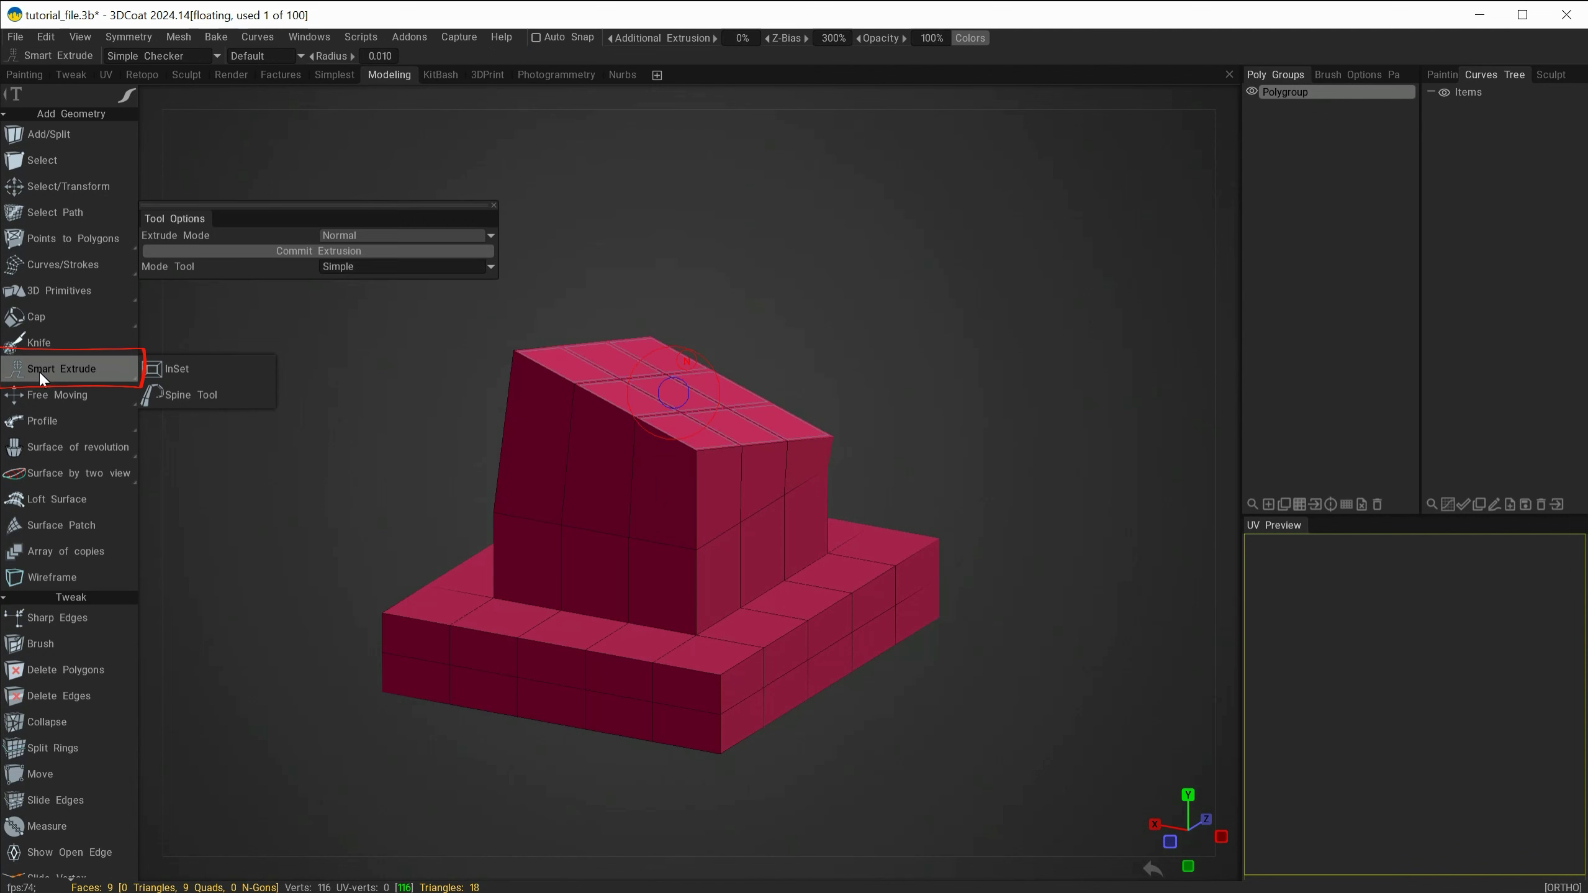
left_click(361, 235)
left_click(358, 270)
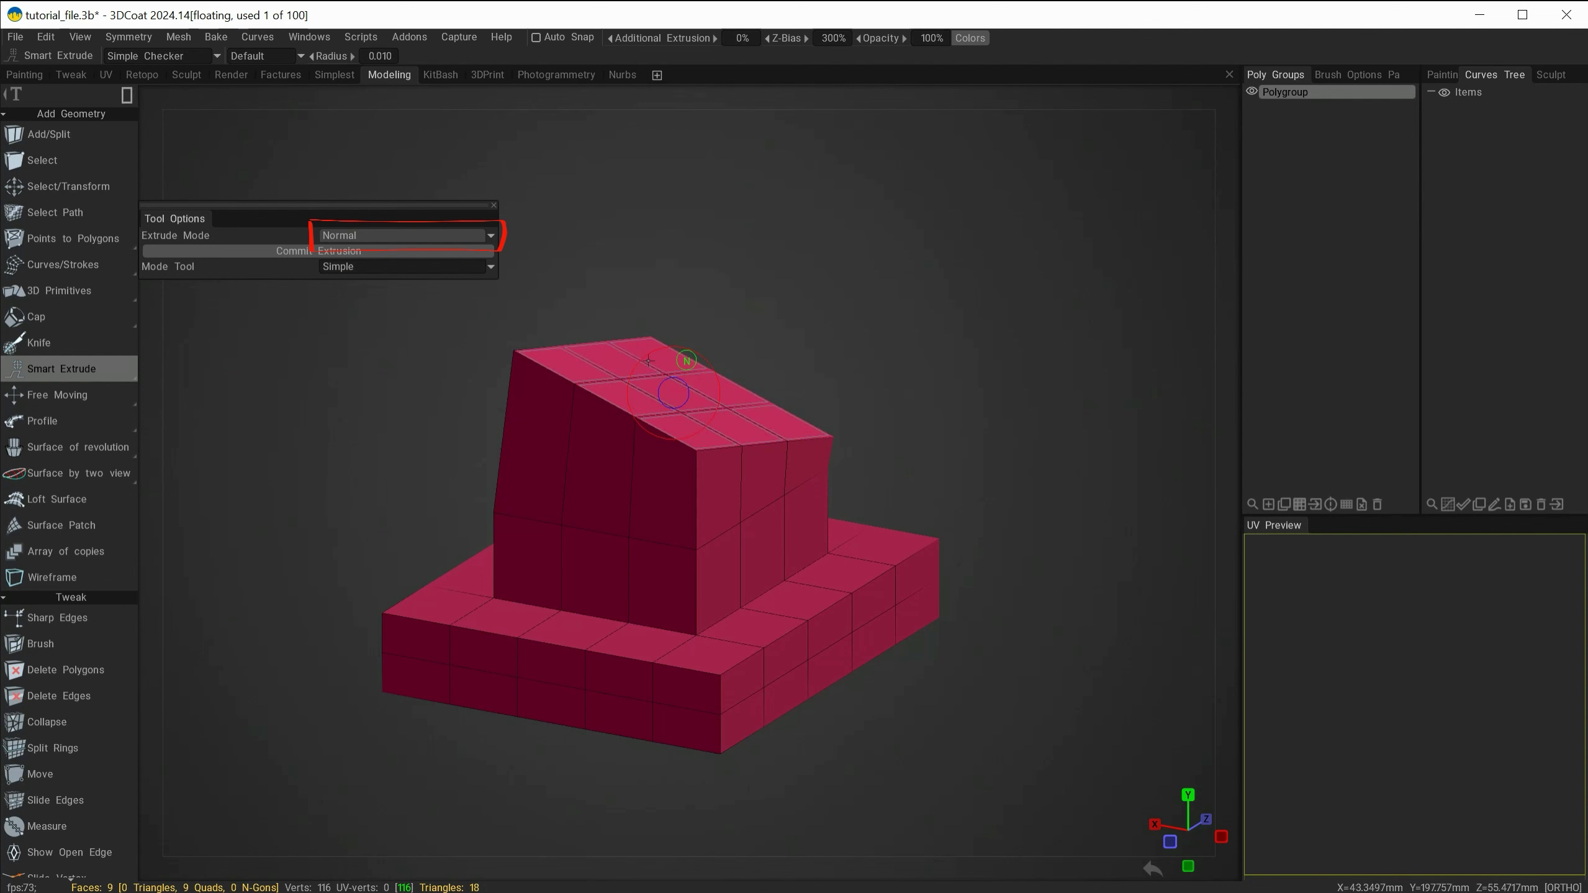
mouse_move(938, 320)
left_mouse_down()
mouse_move(685, 361)
mouse_move(725, 278)
mouse_move(696, 317)
left_mouse_up()
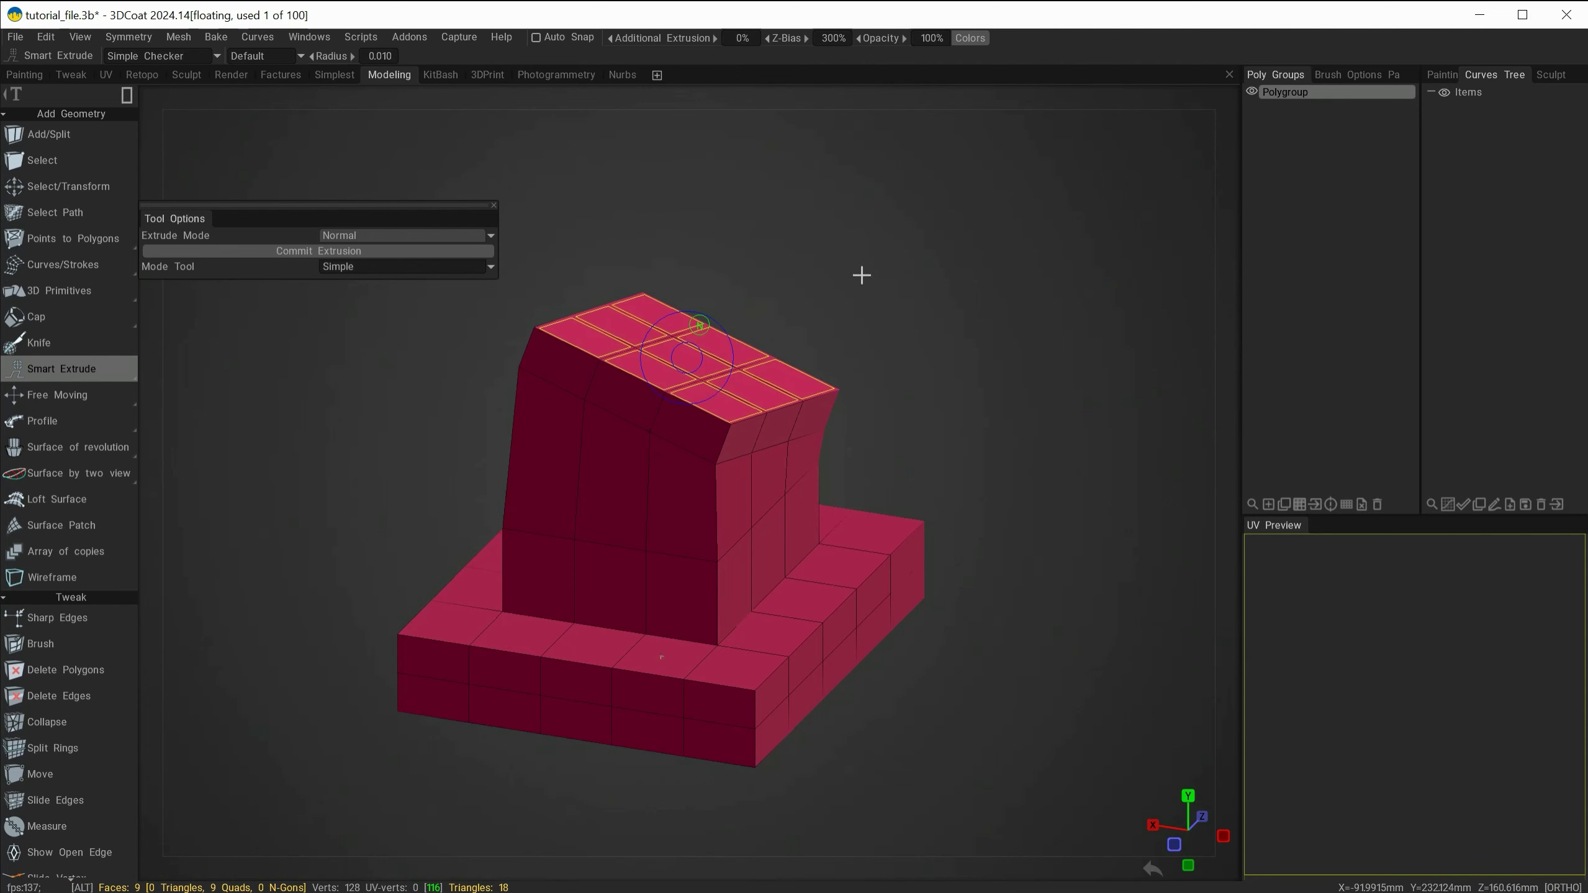
Move the nine sloped top faces outward along their normal, undo that move, and pull them along the normal again
left_click_drag(860, 272, 966, 279, "alt")
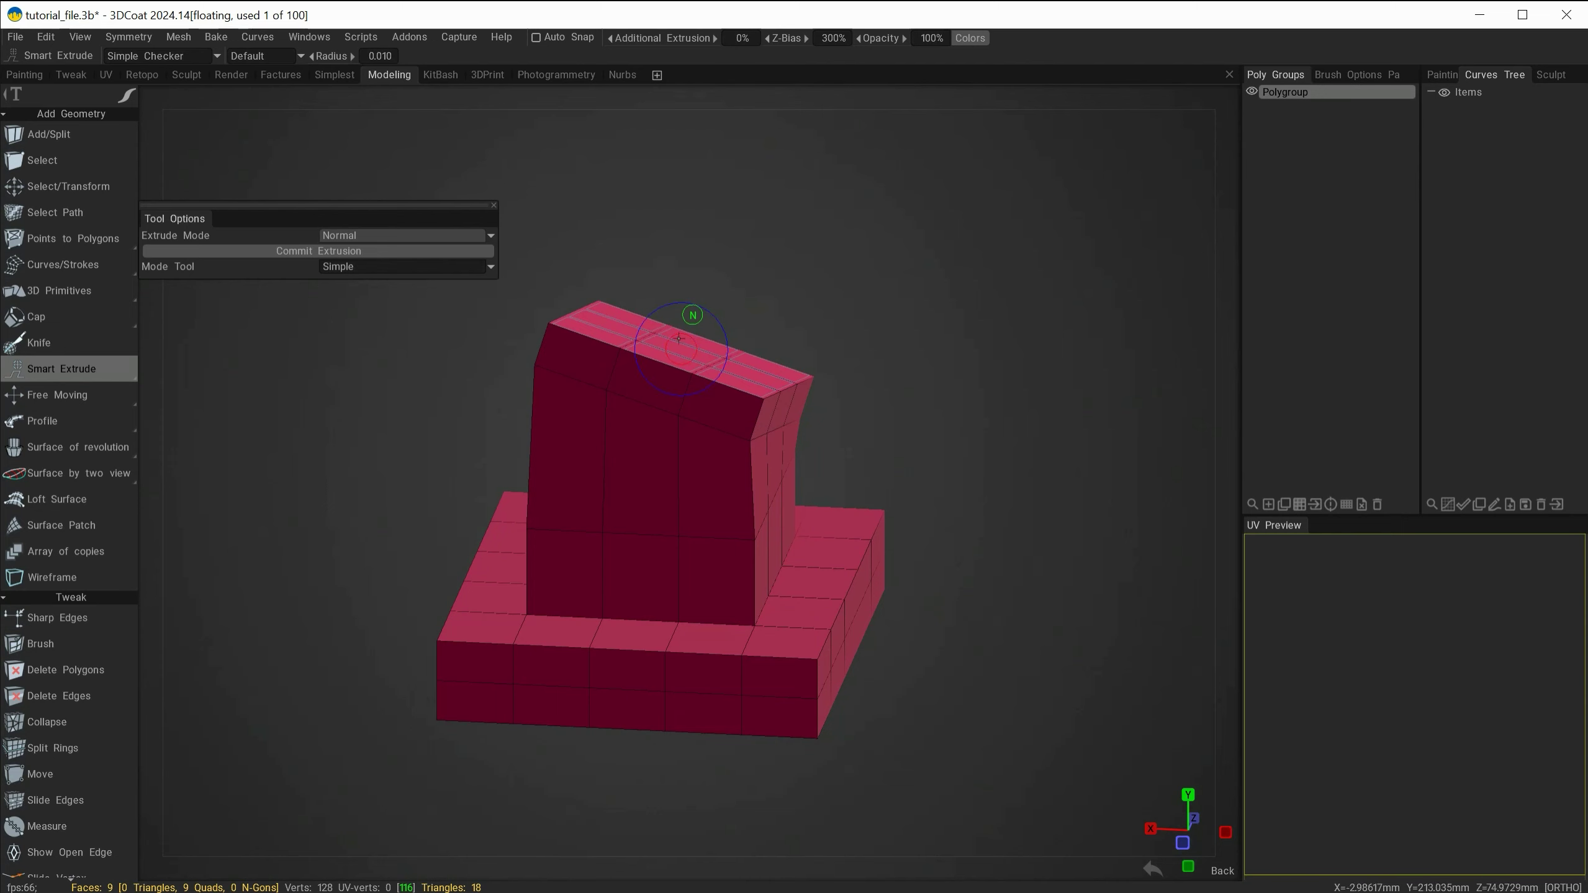
left_click_drag(679, 349, 678, 306)
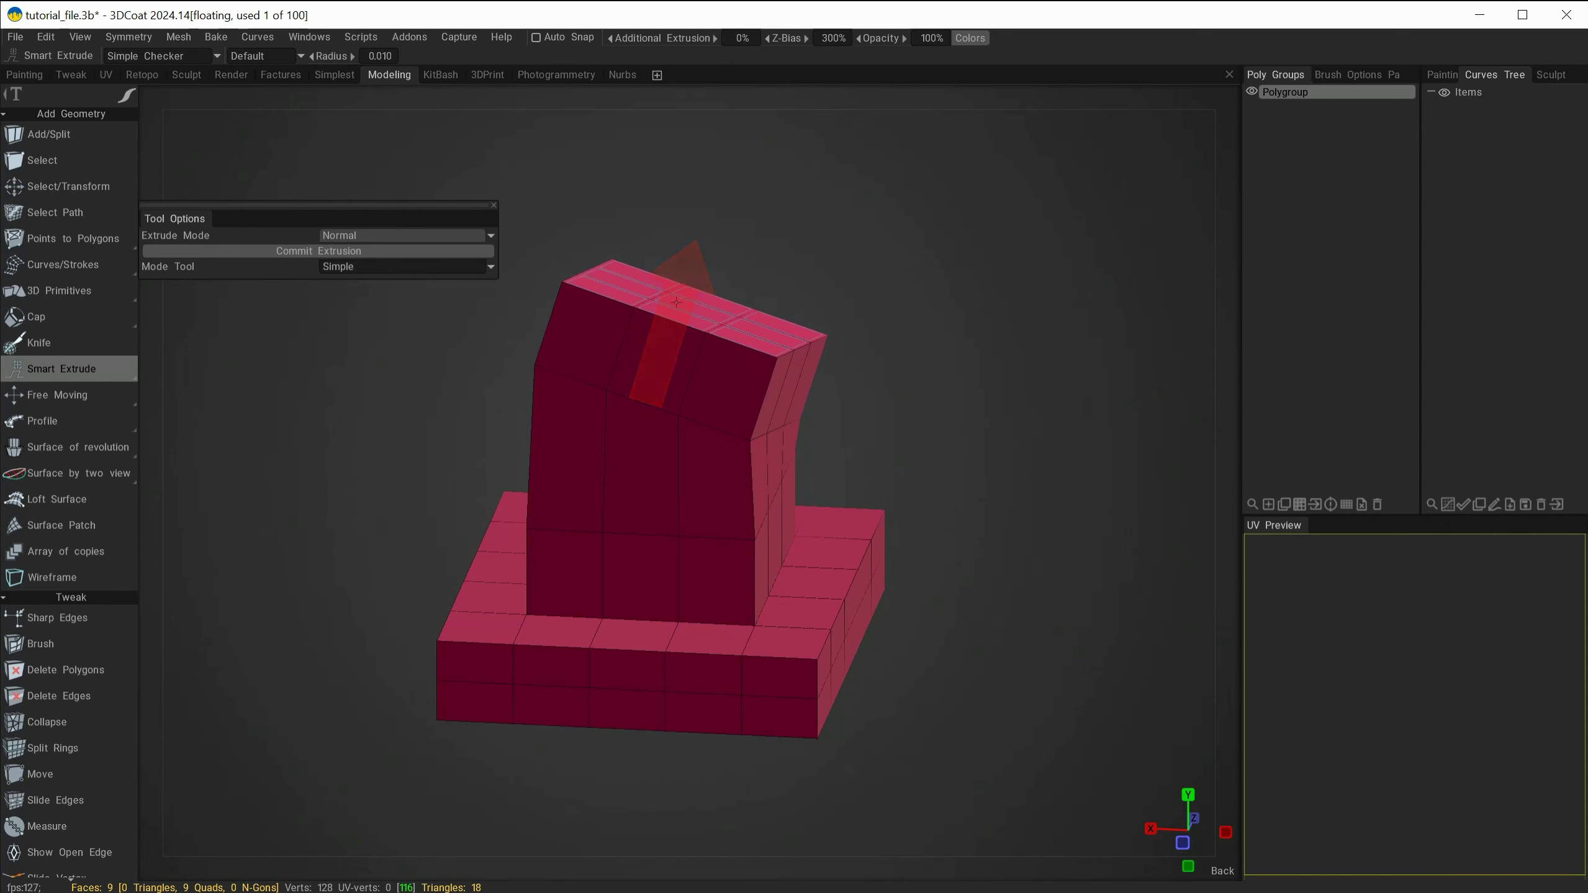
key("ctrl+z")
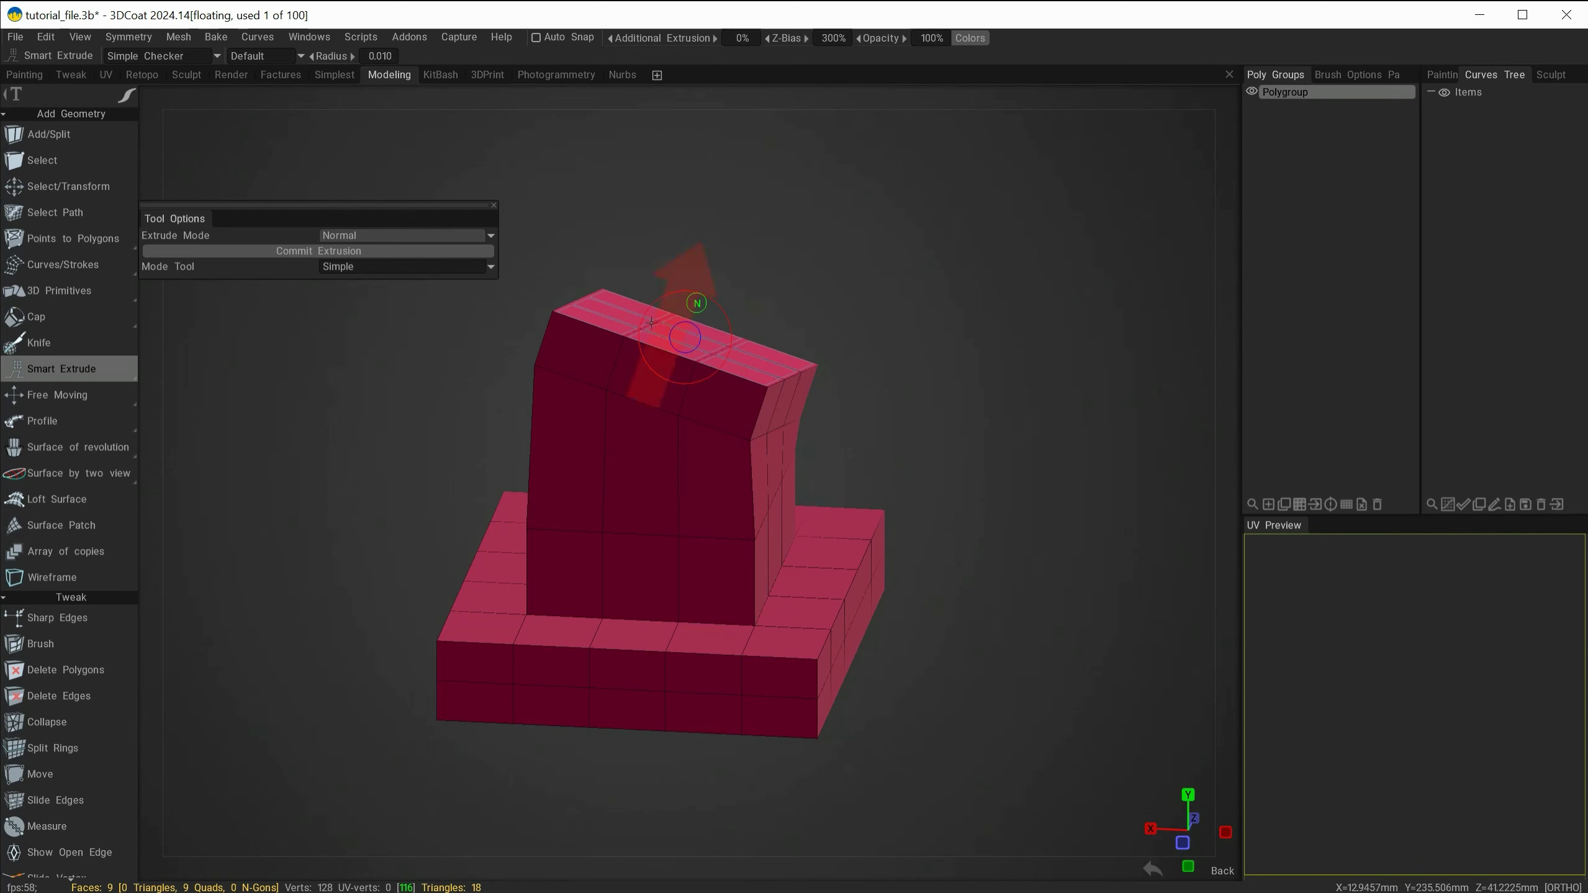
left_click_drag(650, 322, 656, 248)
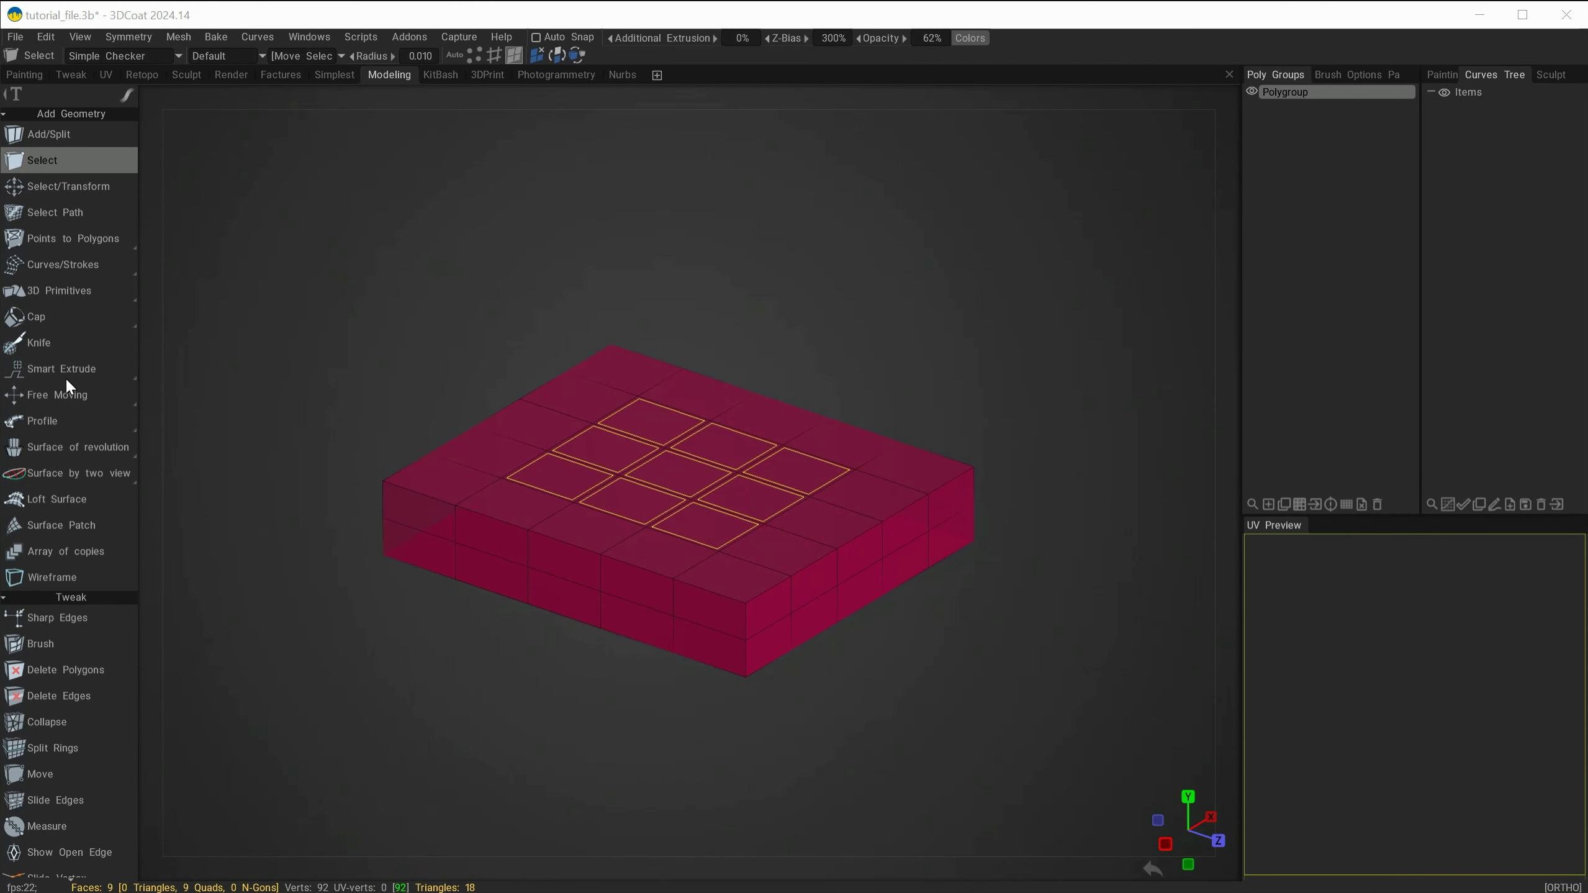
Start Smart Extrude on the nine selected faces of the flat slab, and set Mode Tool to Multi Extrude
left_click(66, 368)
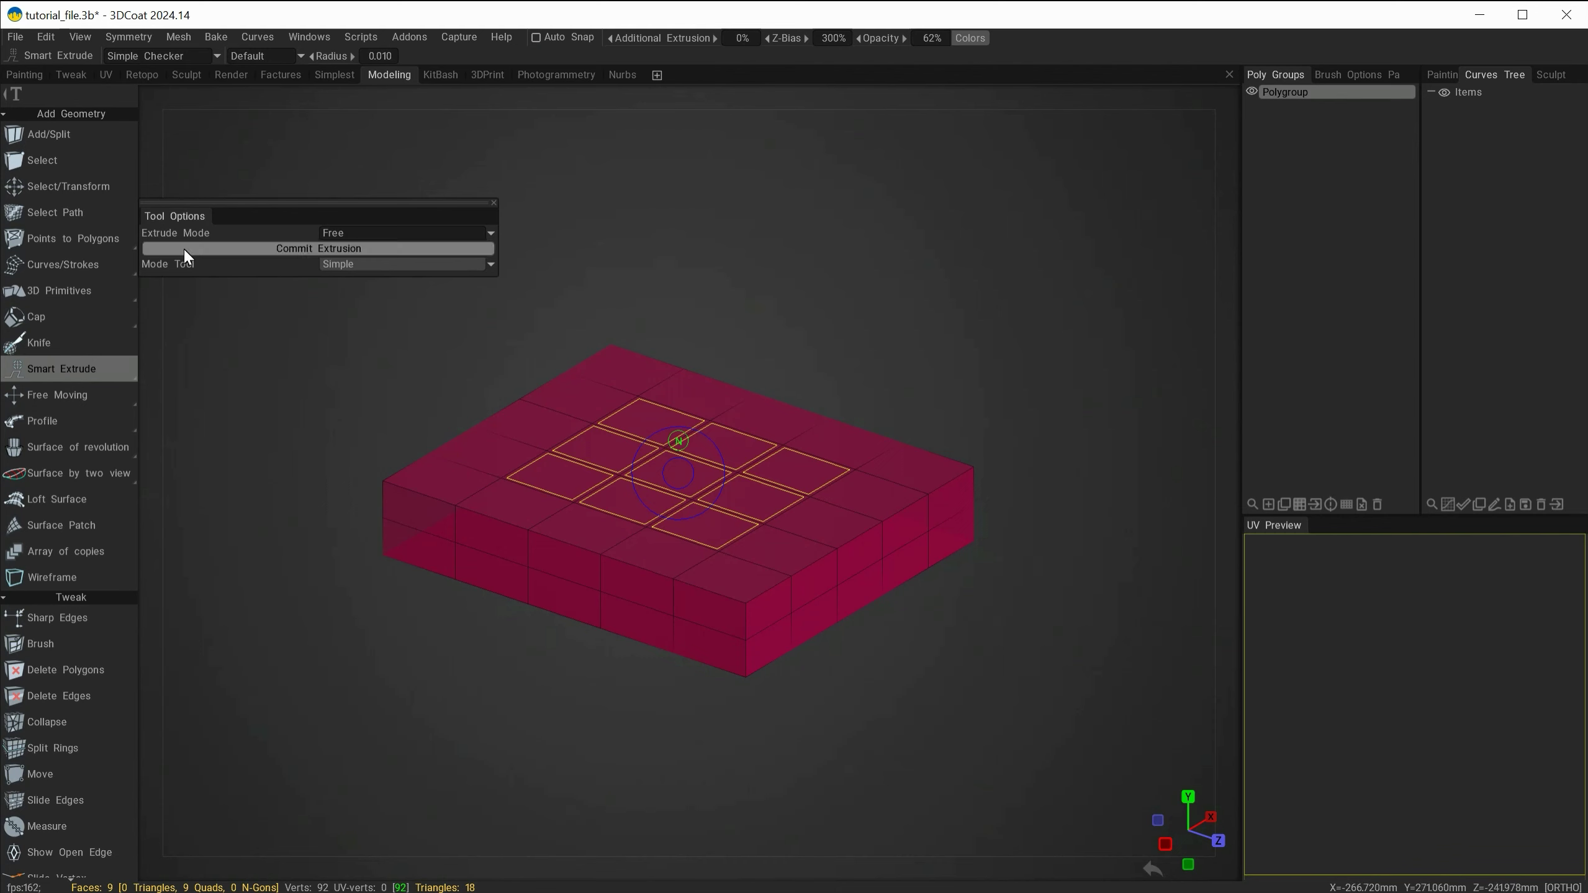
left_click_drag(170, 215, 196, 200)
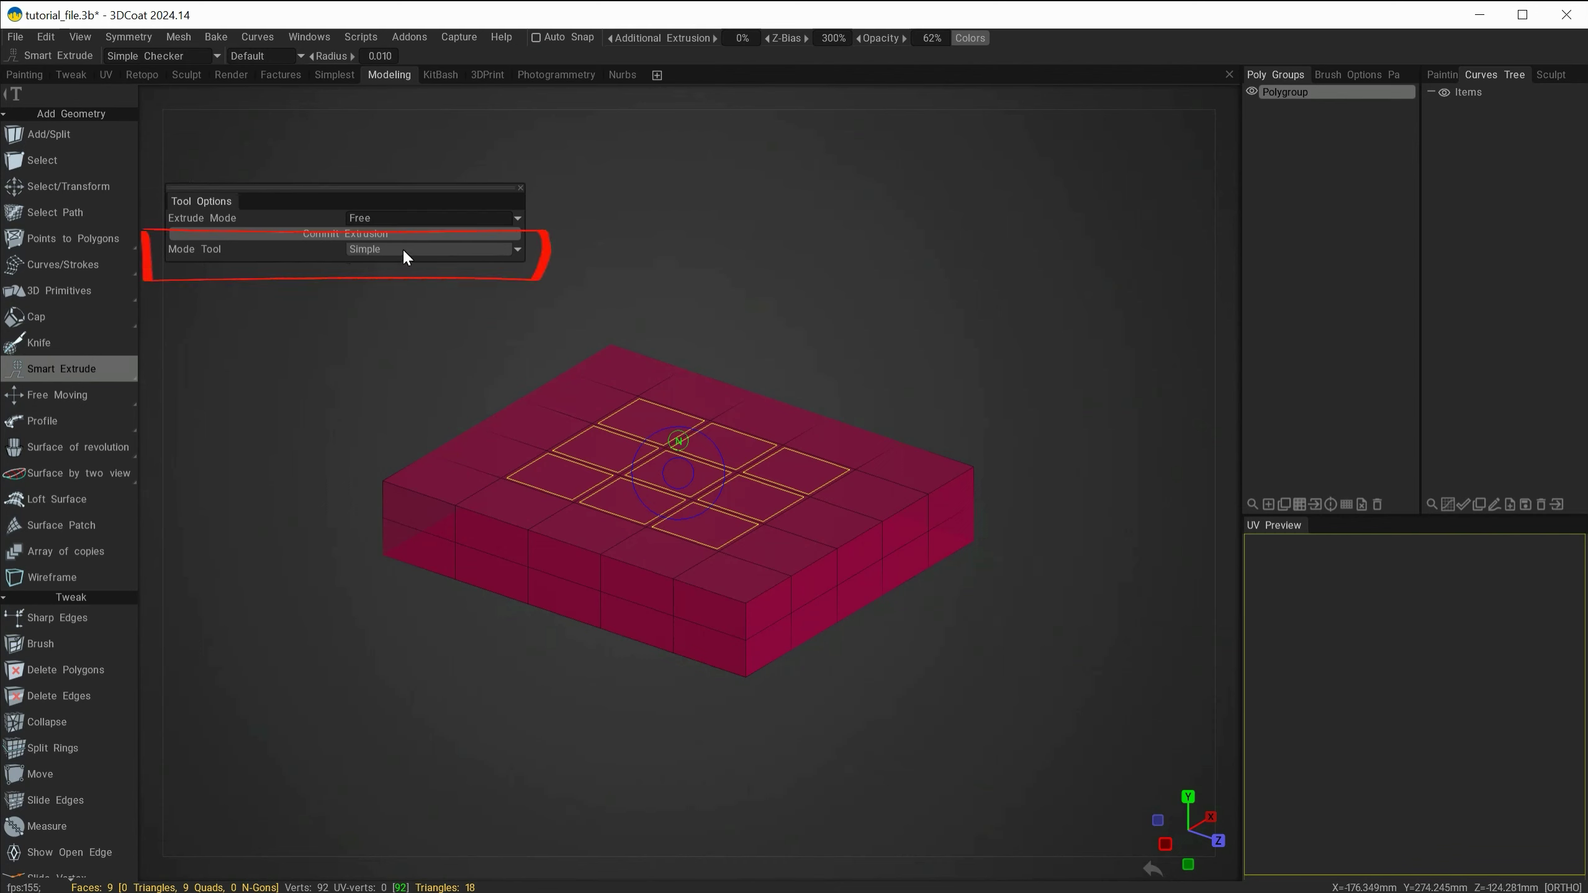
left_click(457, 250)
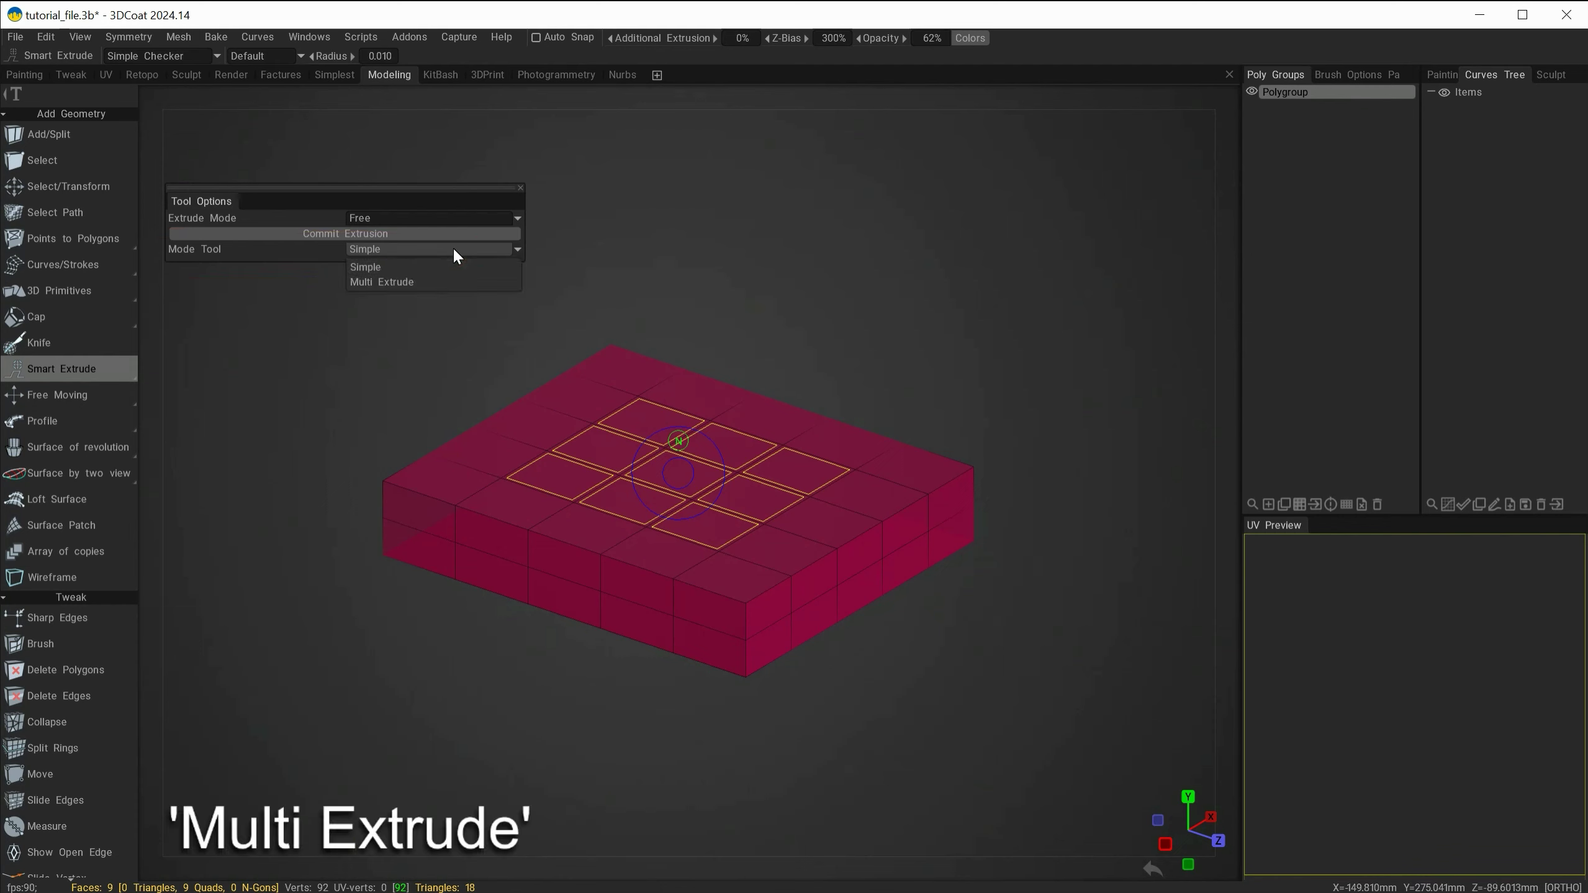
left_click(394, 282)
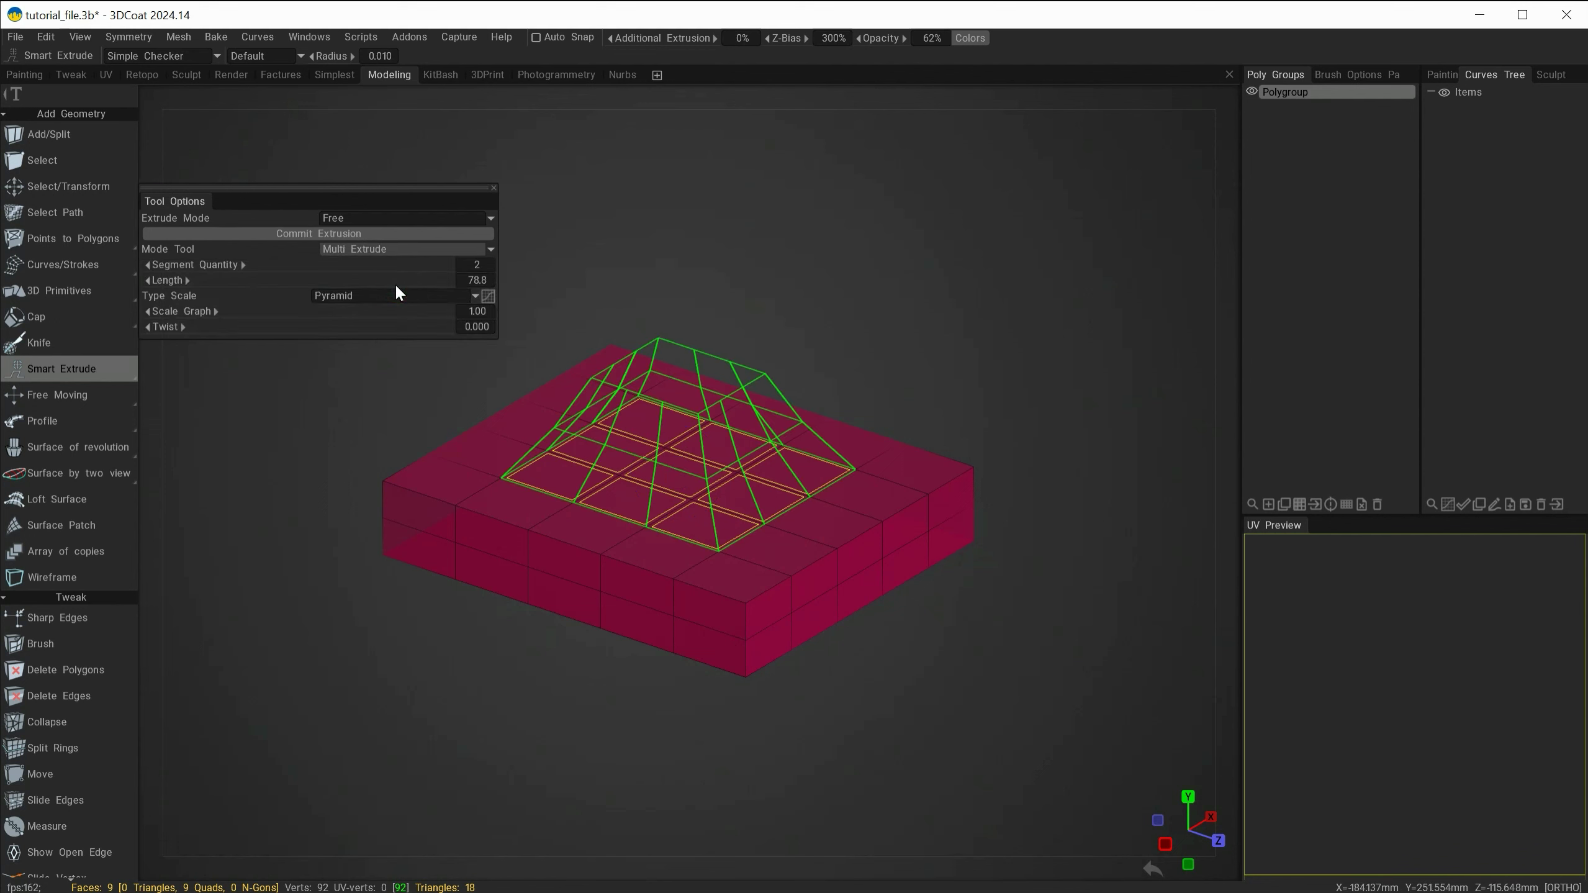
left_click_drag(304, 191, 327, 149)
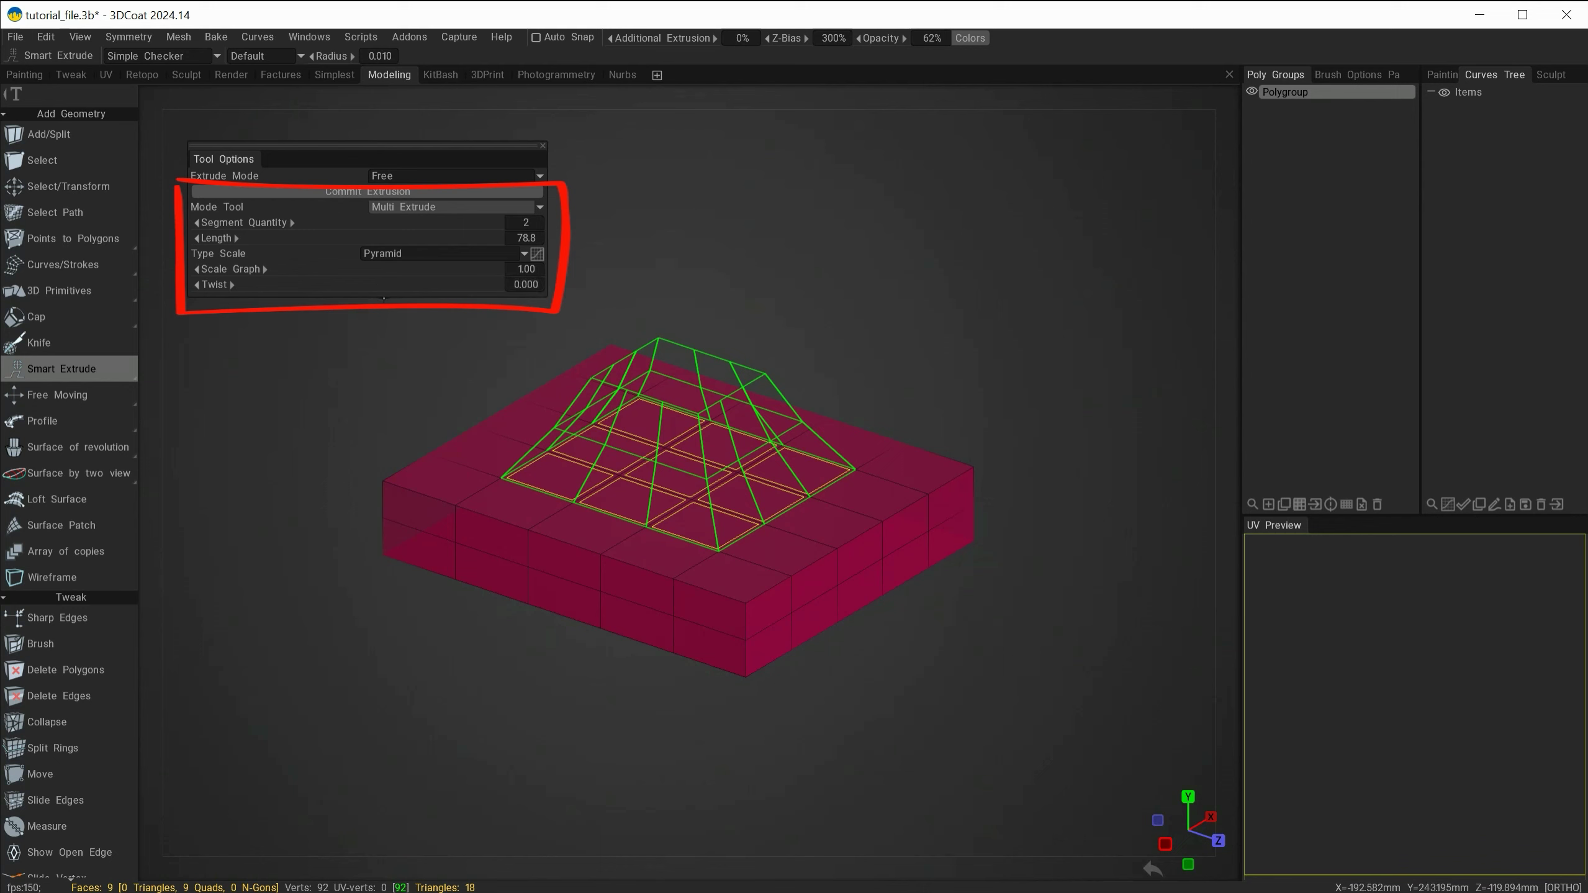
Try a Multi Extrude length of 200 on the nine faces, and set the length back to 100
mouse_move(302, 436)
left_mouse_down("alt")
mouse_move(432, 521)
mouse_move(312, 504)
mouse_move(832, 472)
mouse_move(385, 519)
mouse_move(456, 506)
left_mouse_up("alt")
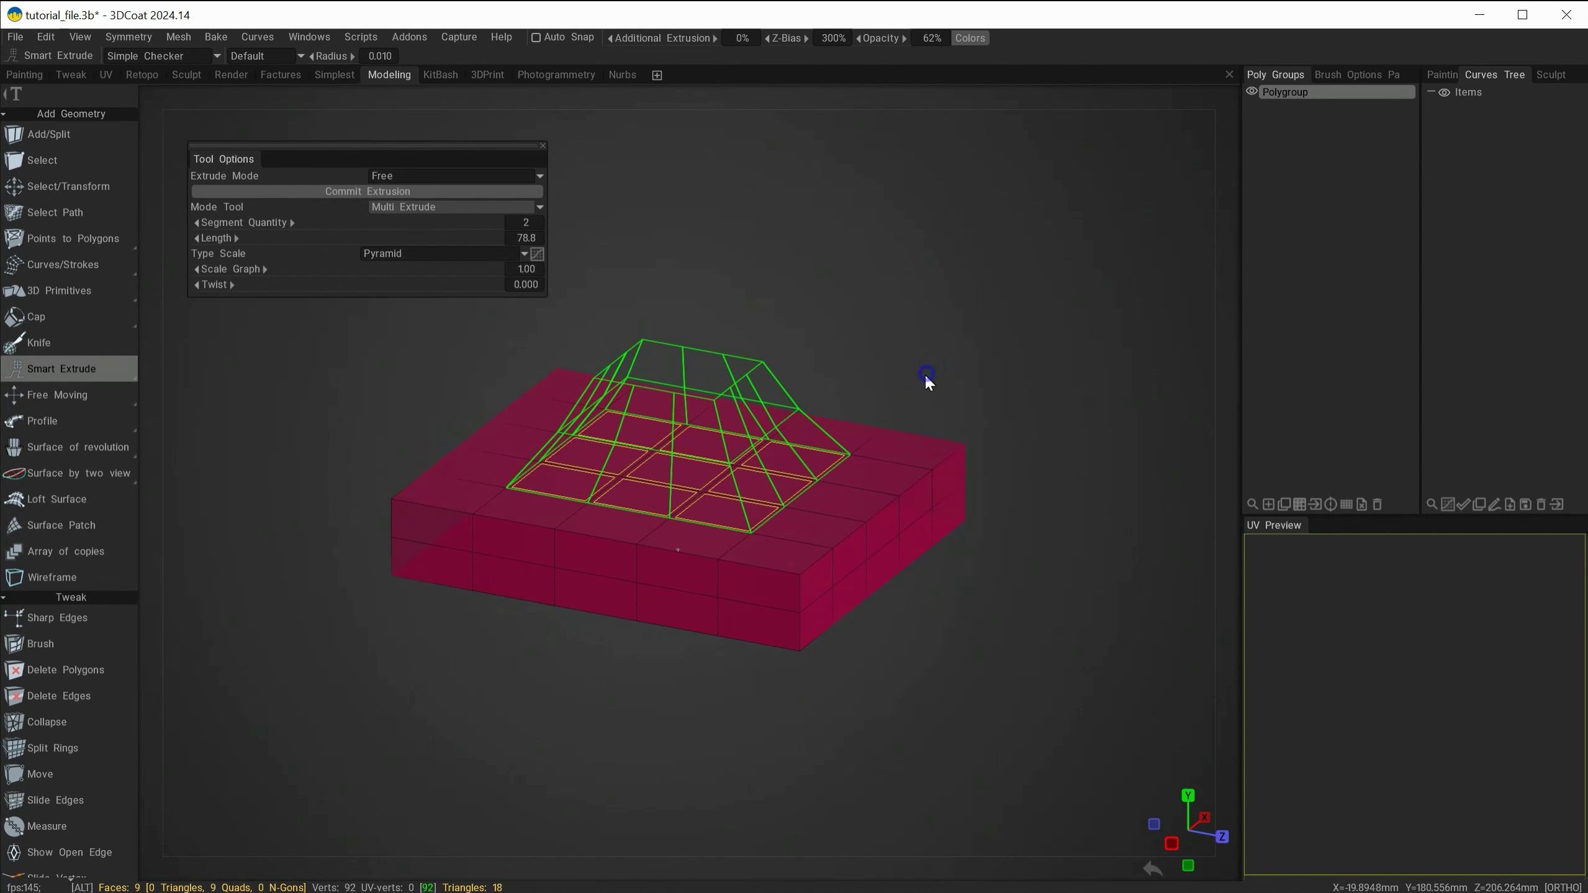
left_click_drag(927, 382, 921, 383, "alt")
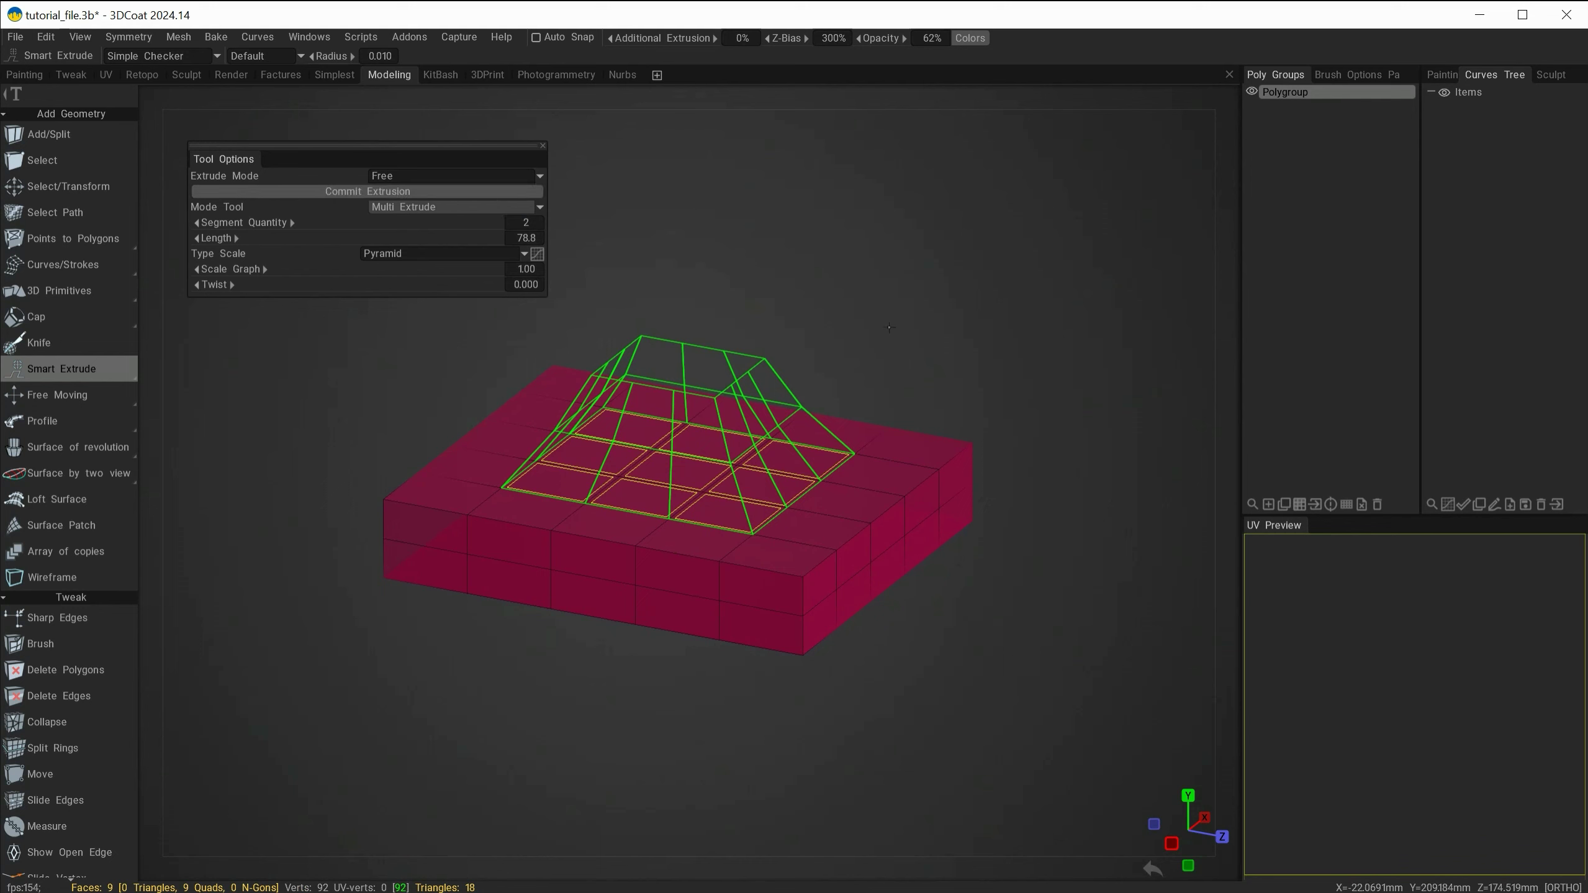
middle_click_drag(943, 327, 947, 353)
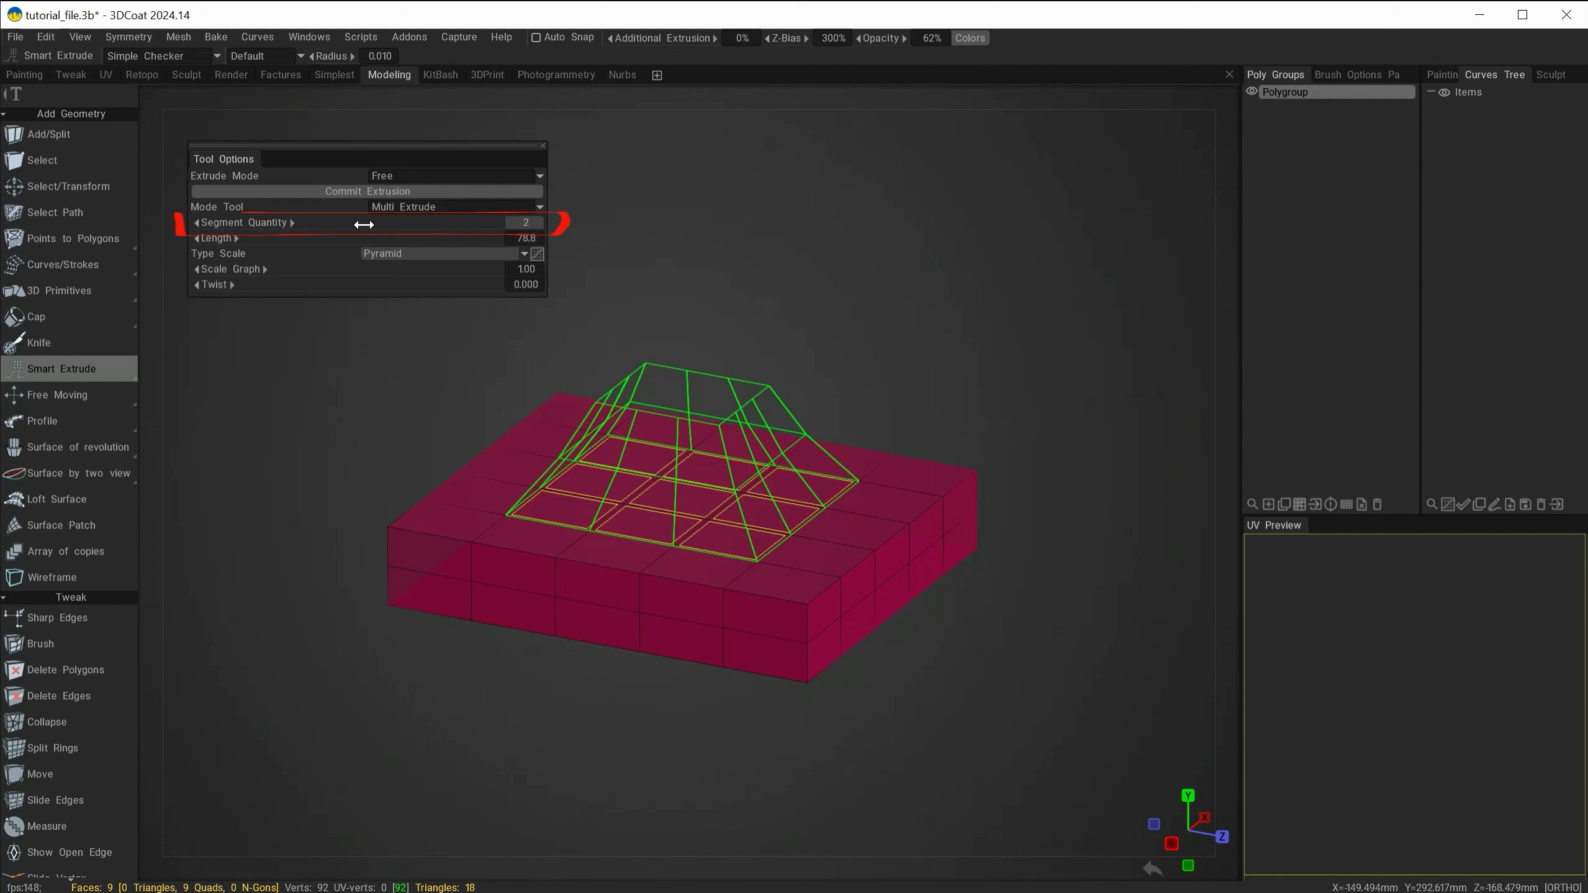
left_click_drag(387, 219, 450, 236)
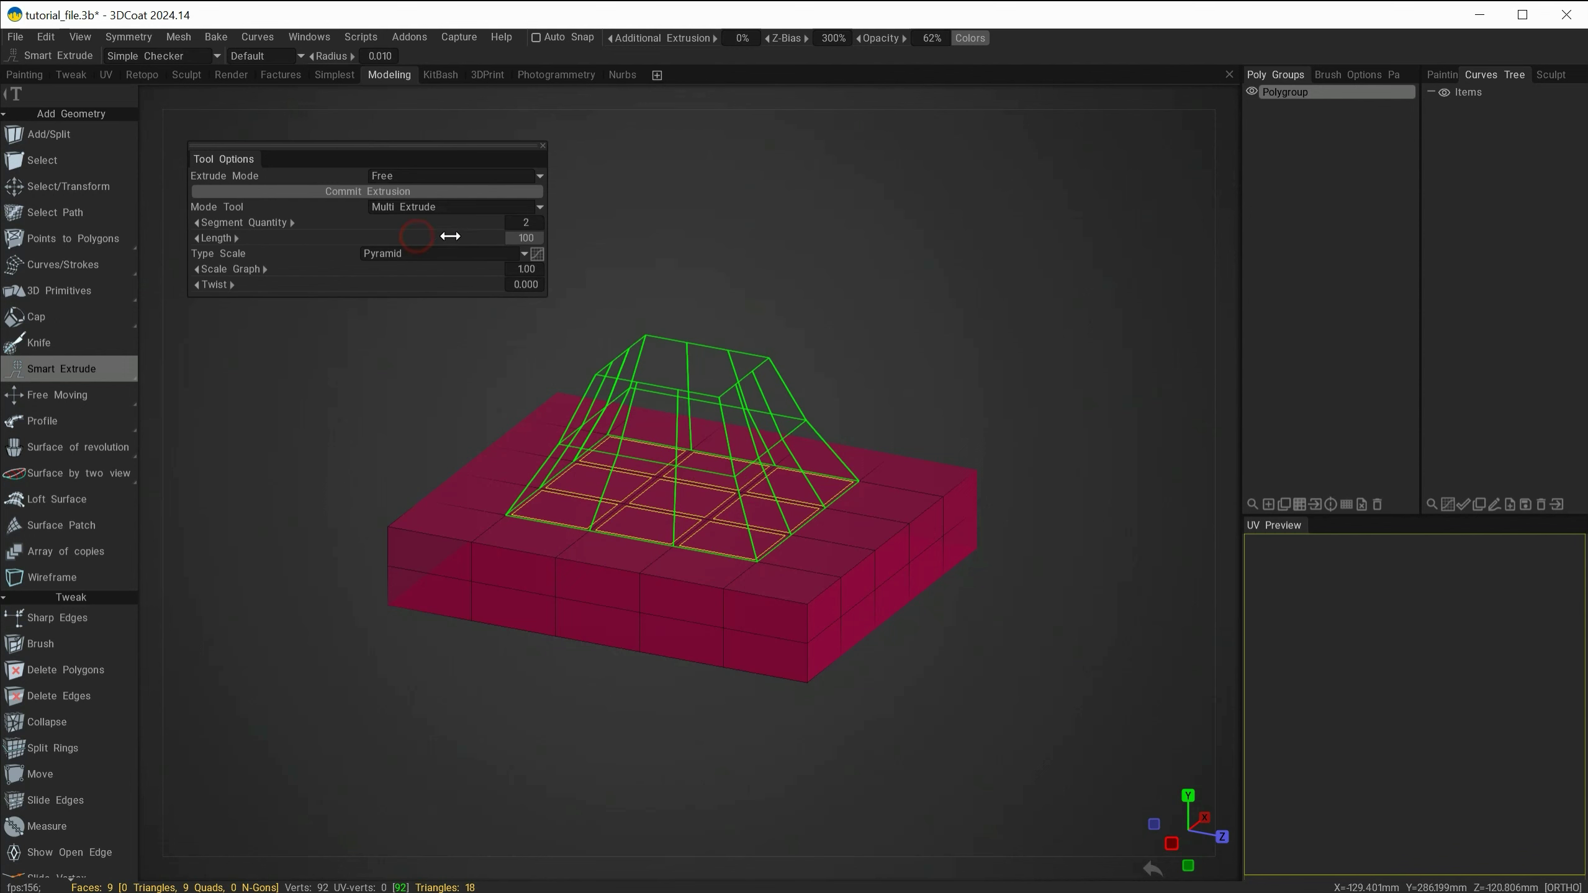
left_click(522, 239)
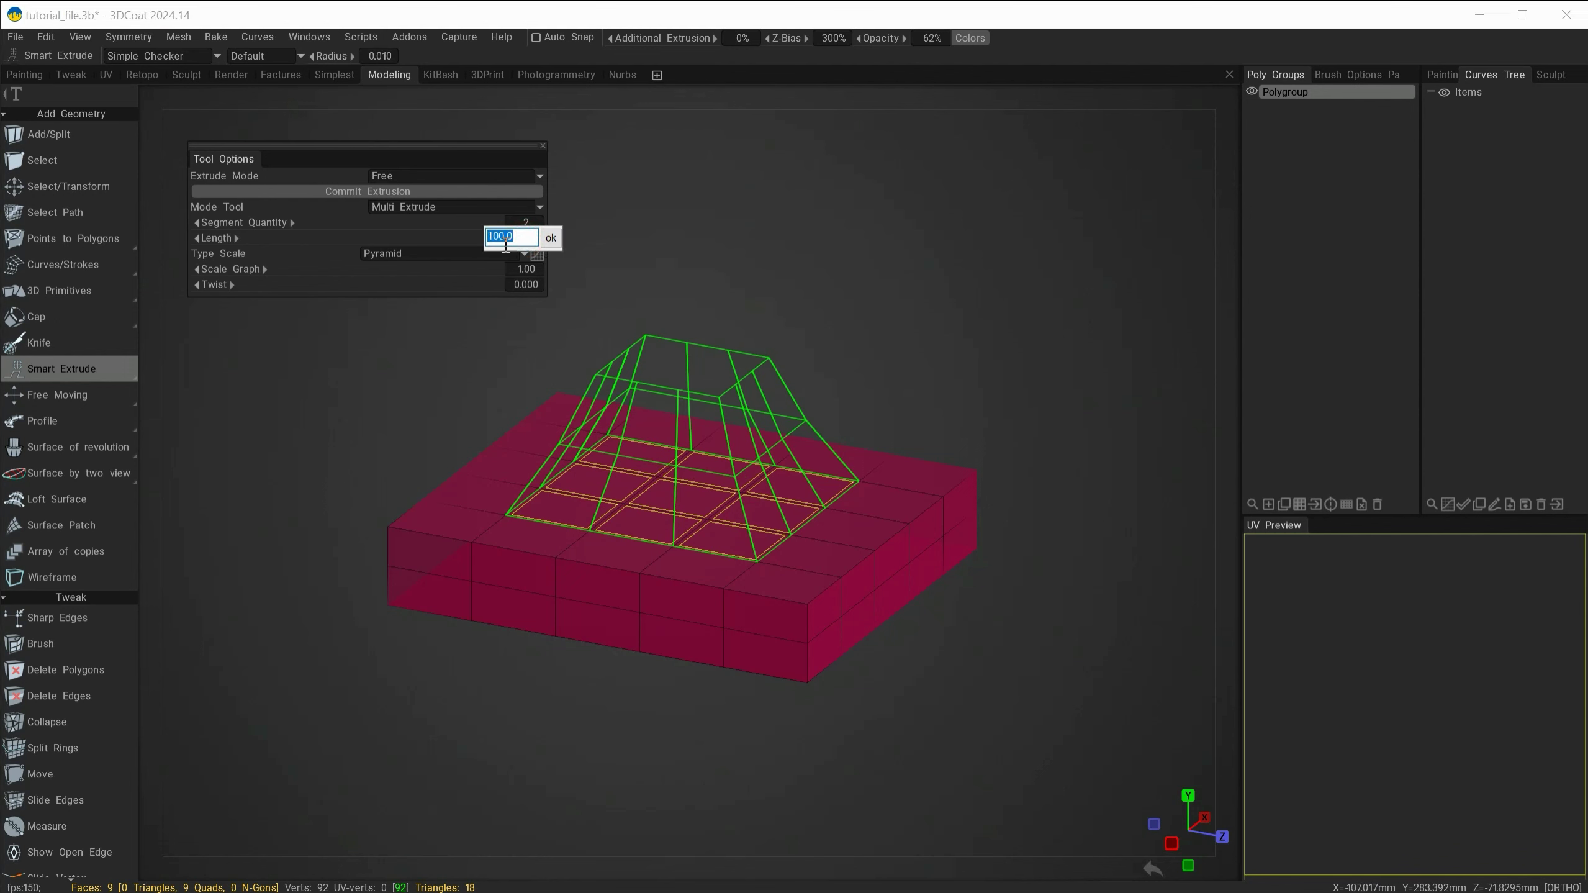
type("200")
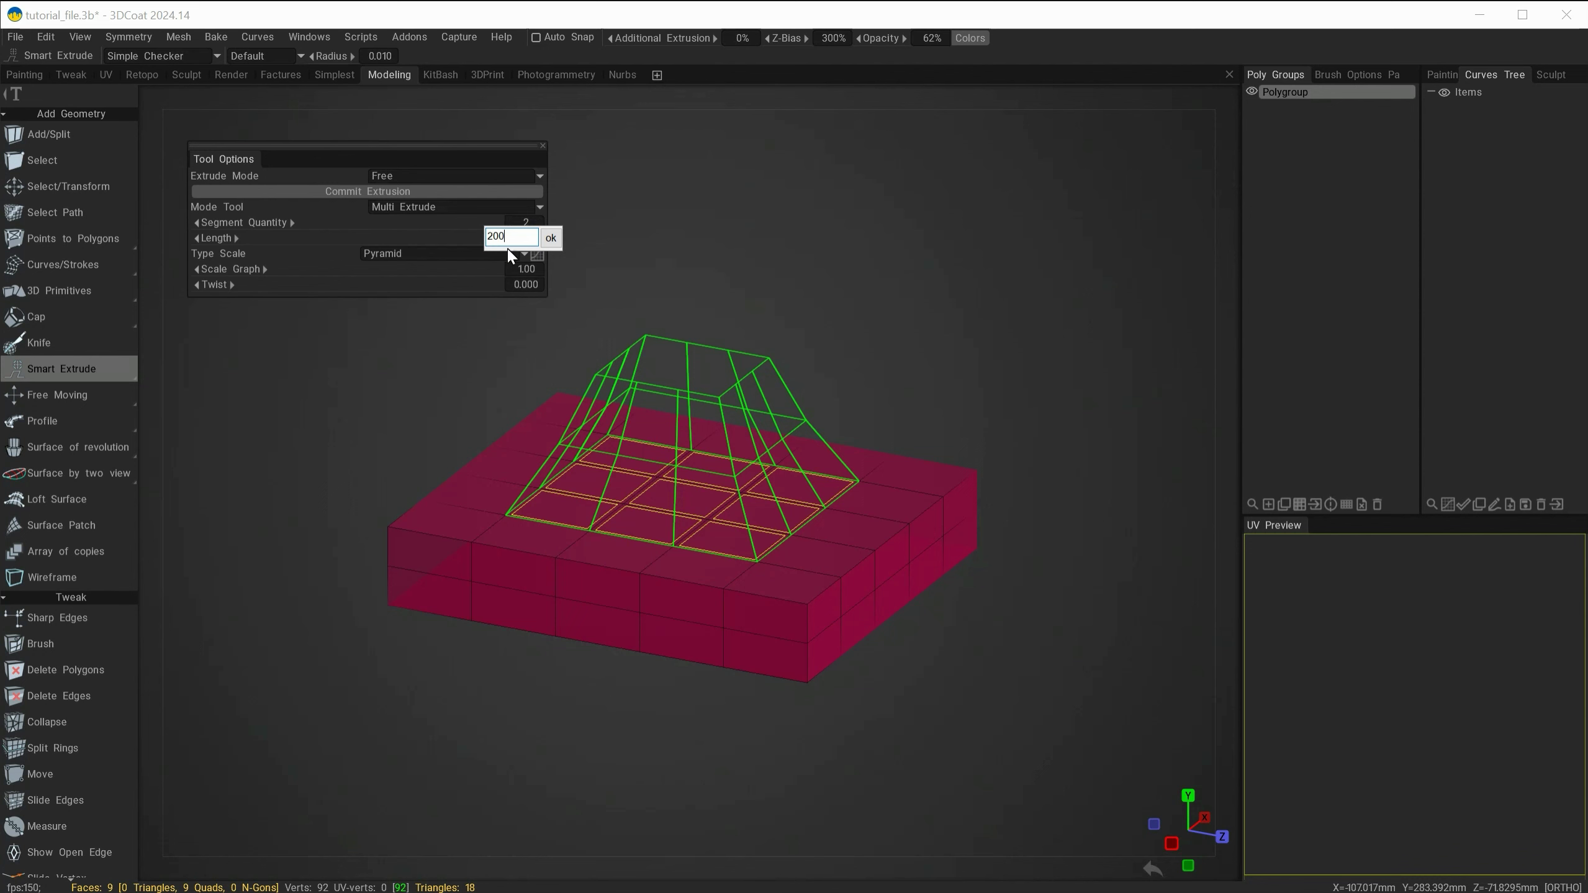
left_click(550, 240)
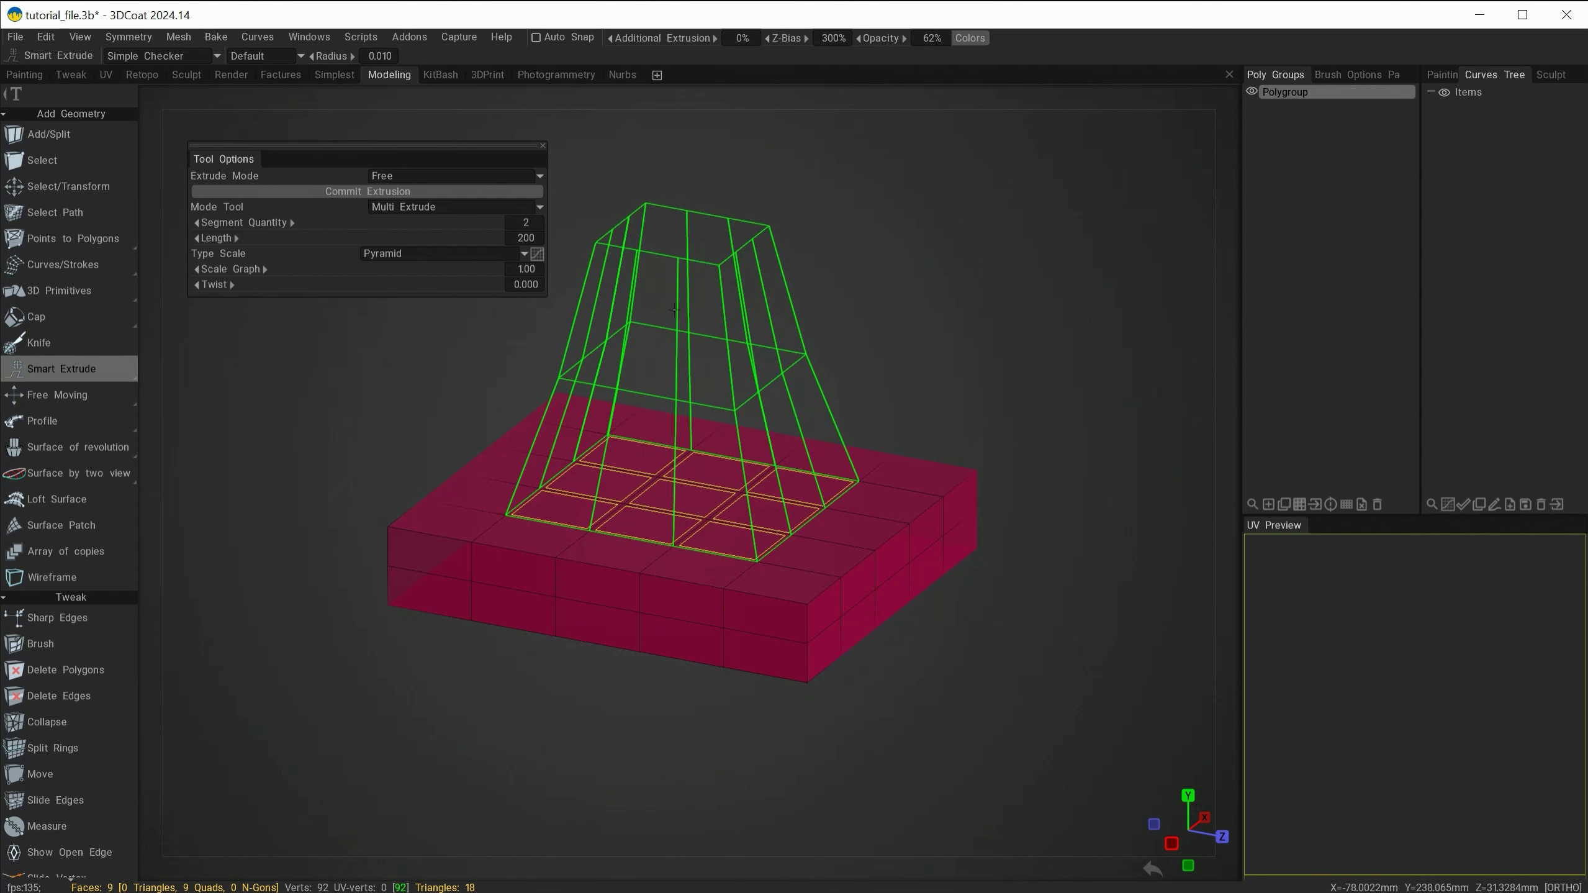
left_click(524, 243)
type("100")
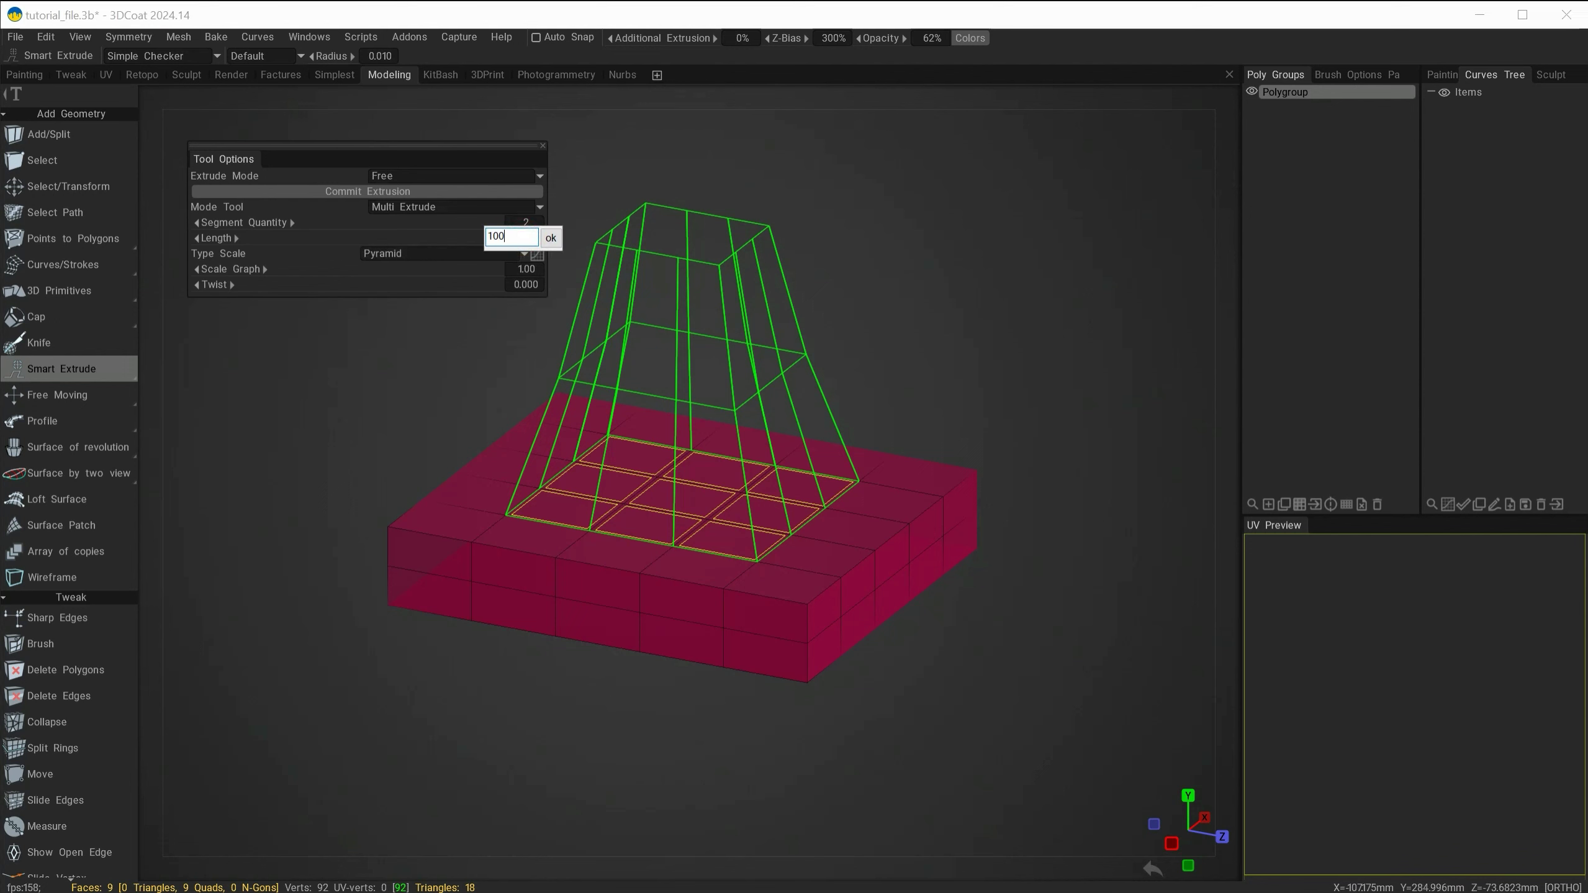
key("Return")
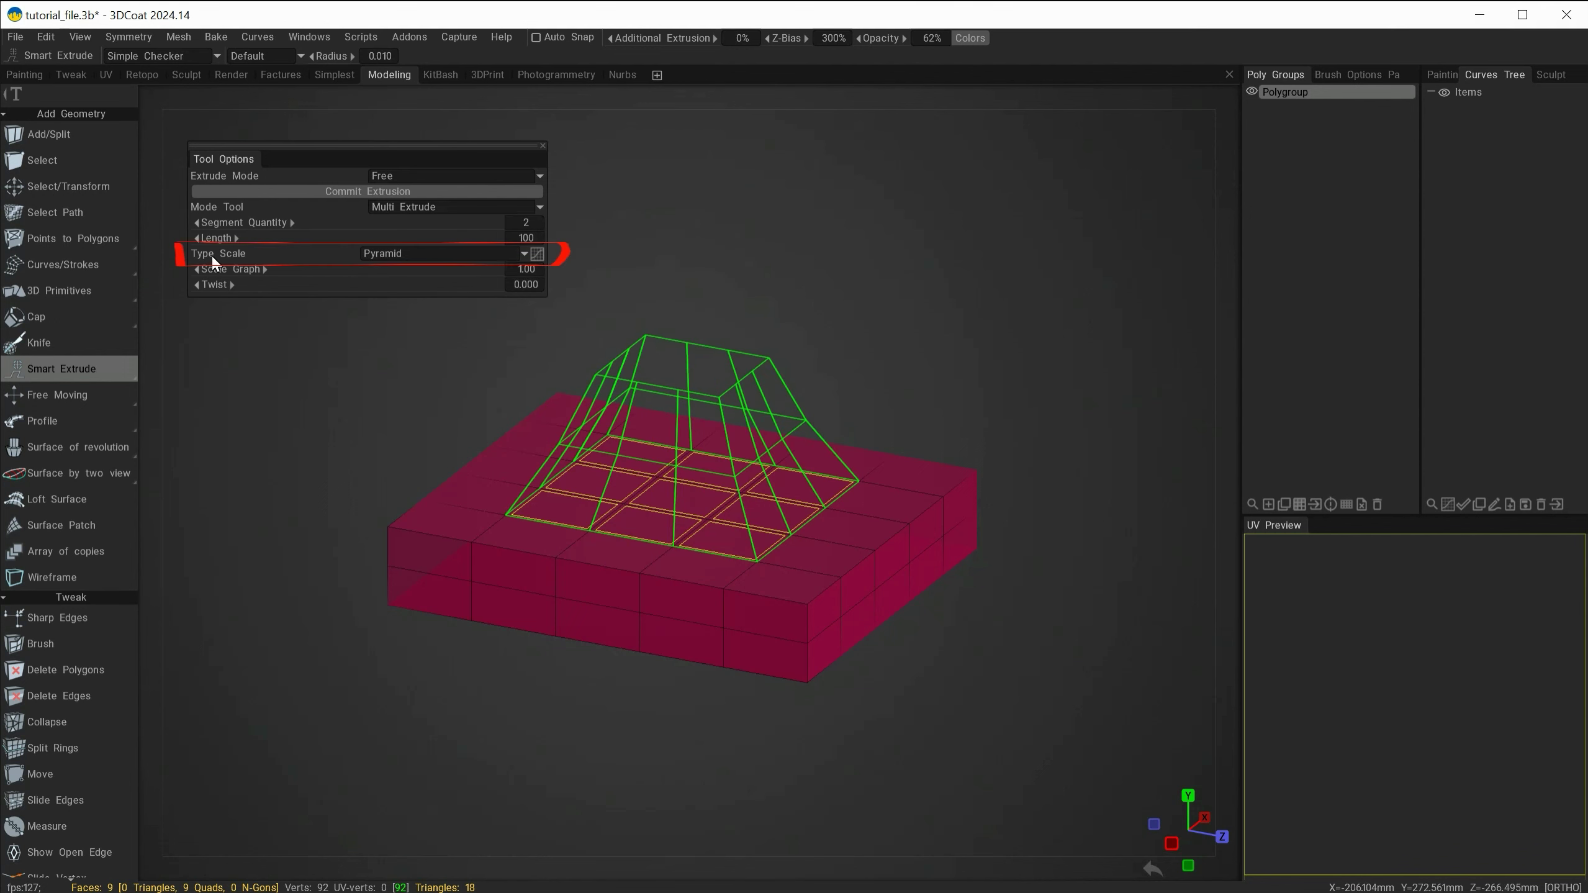
Try the Convex and Sinusoid scale types on the extrusion preview, and return Type Scale to Pyramid
left_click(523, 255)
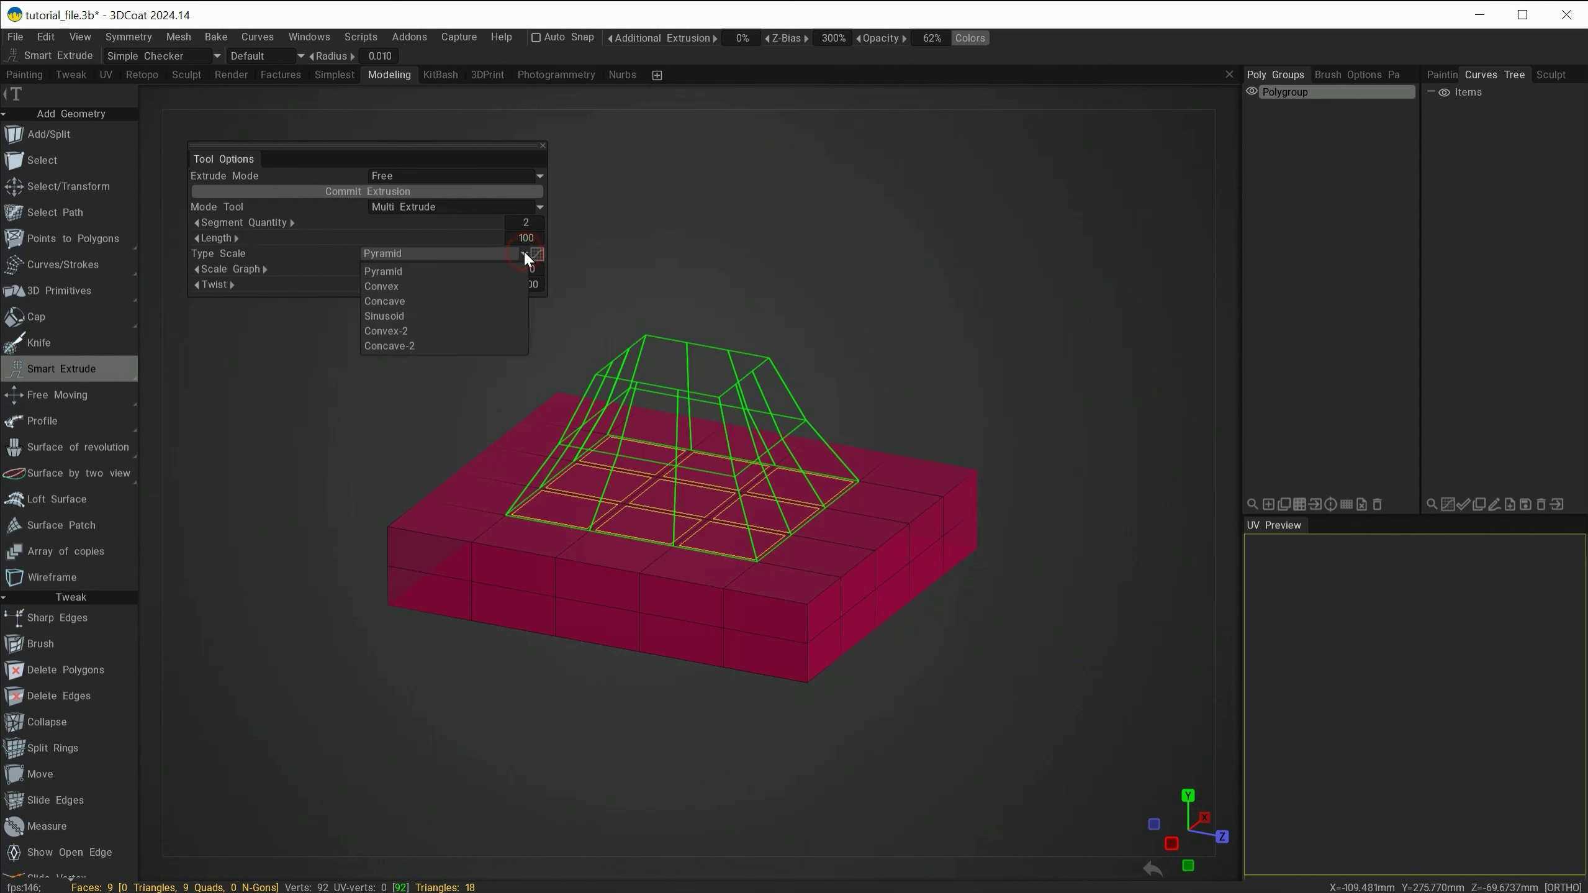
left_click(425, 285)
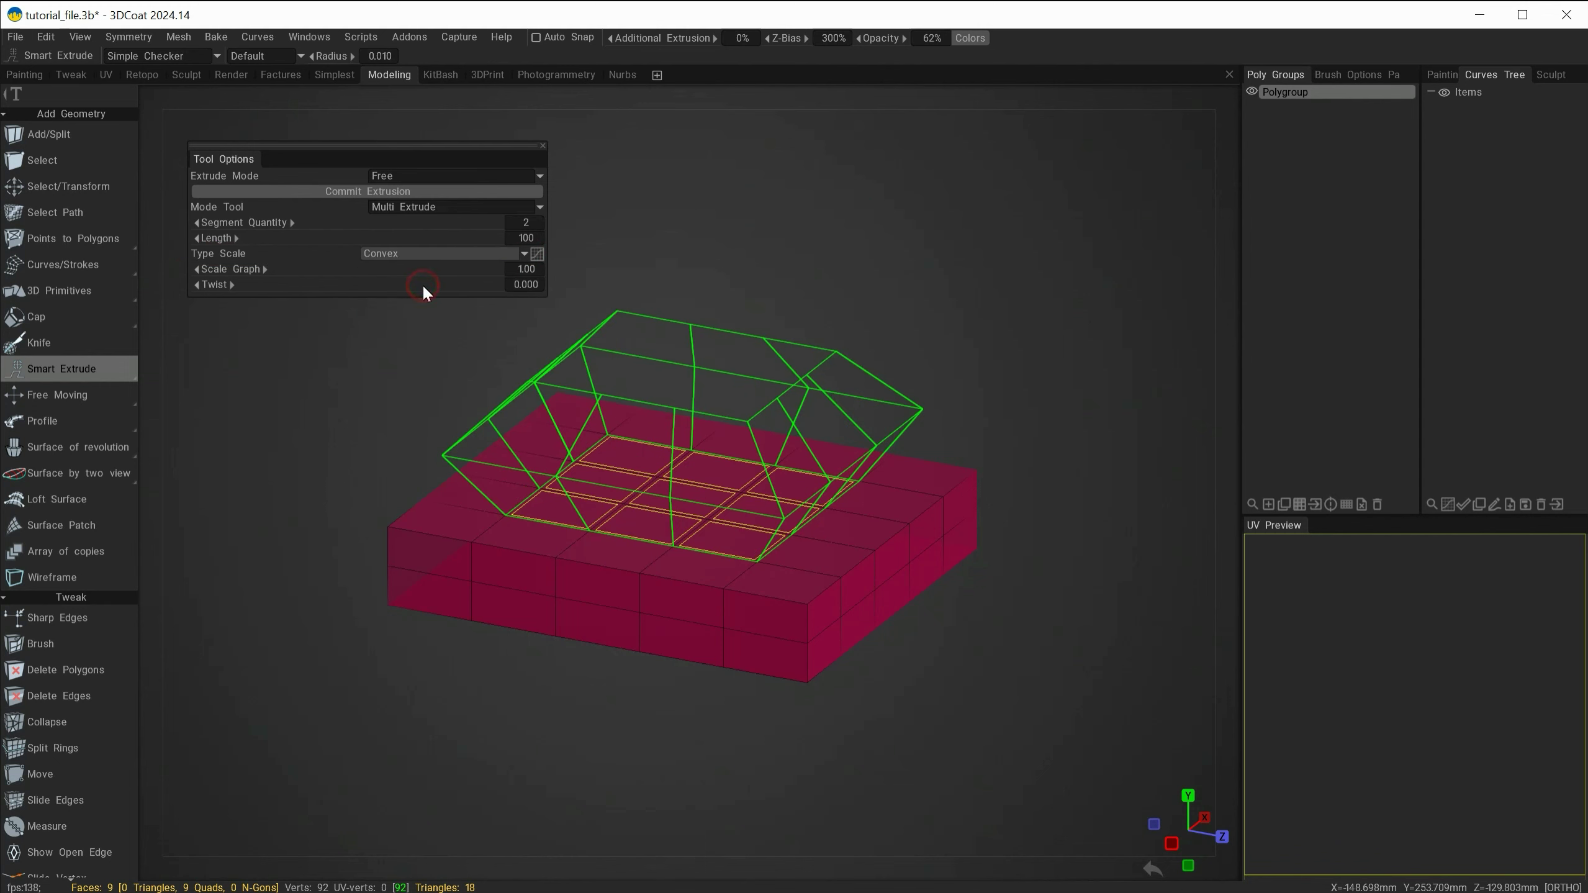
left_click(525, 253)
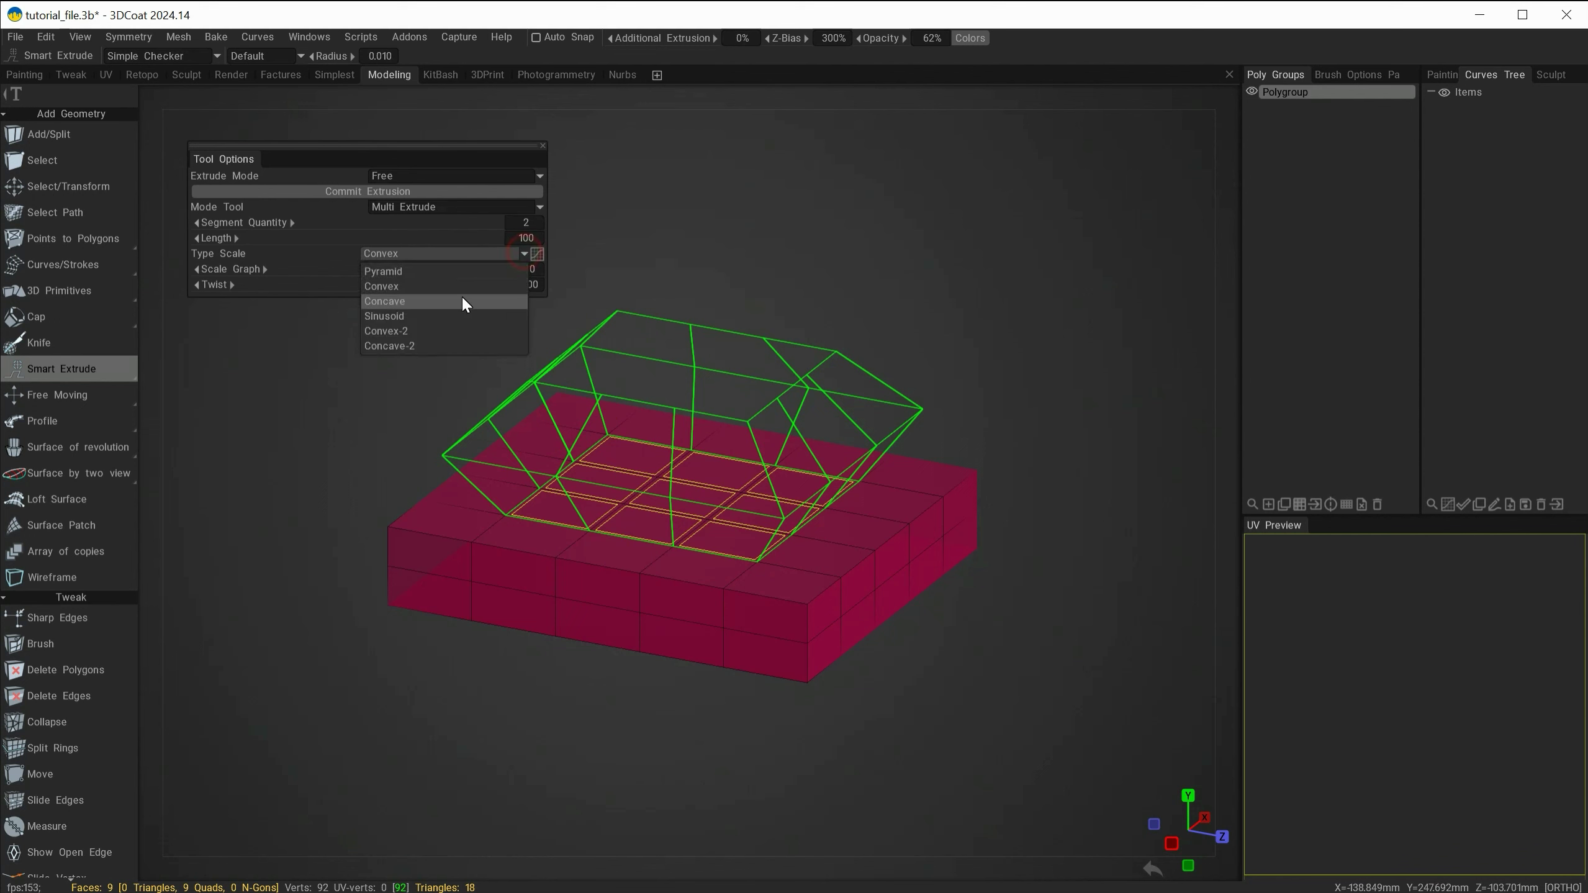
left_click(452, 318)
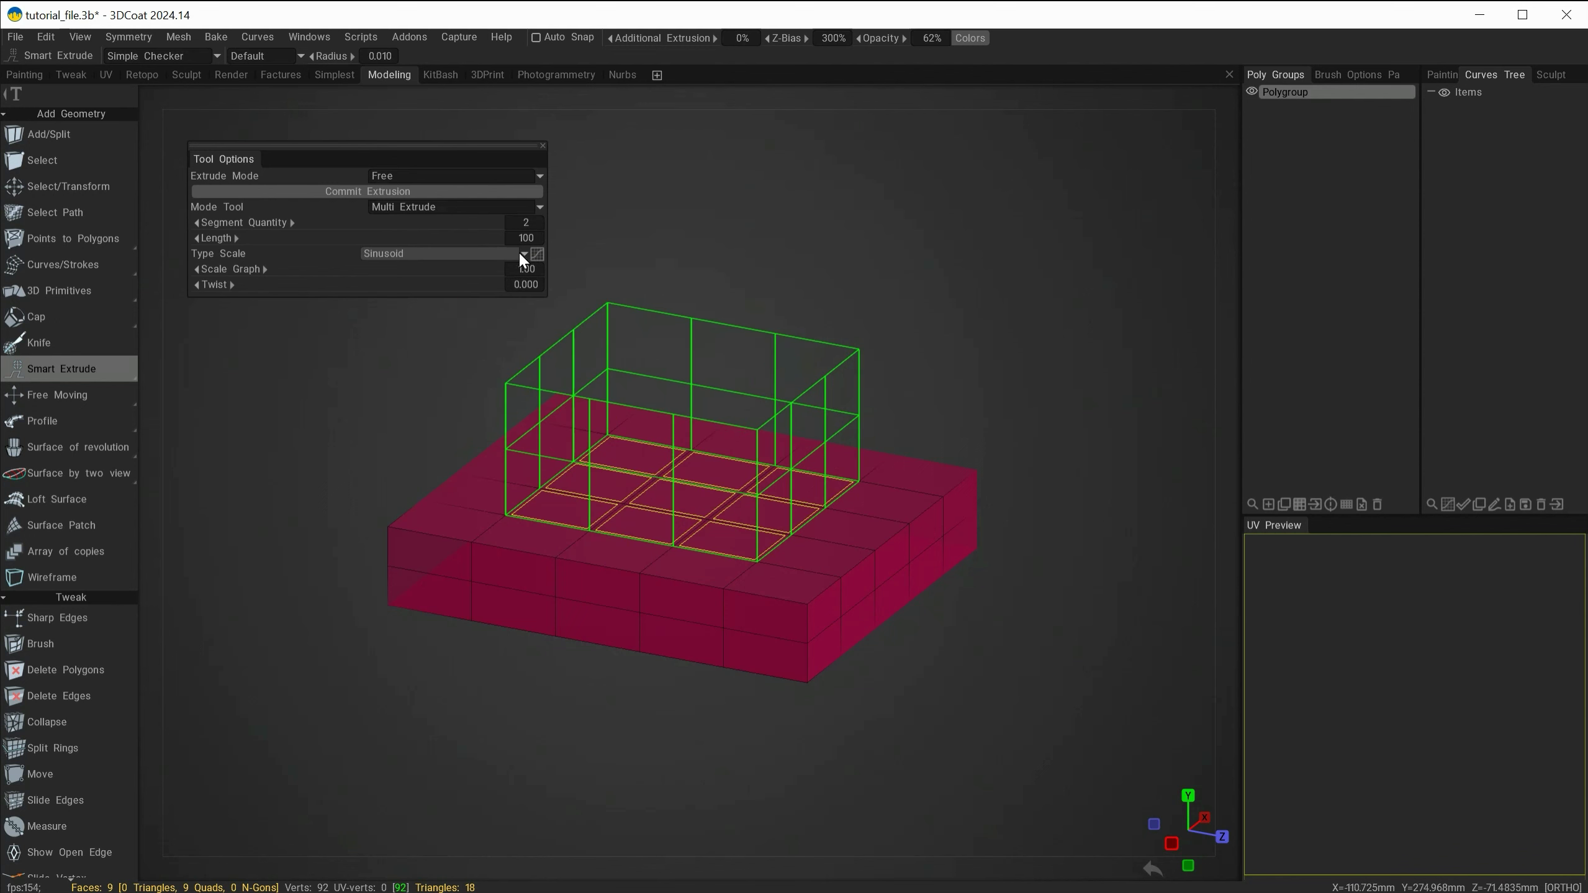
left_click(523, 256)
left_click(450, 317)
left_click(523, 253)
left_click(434, 274)
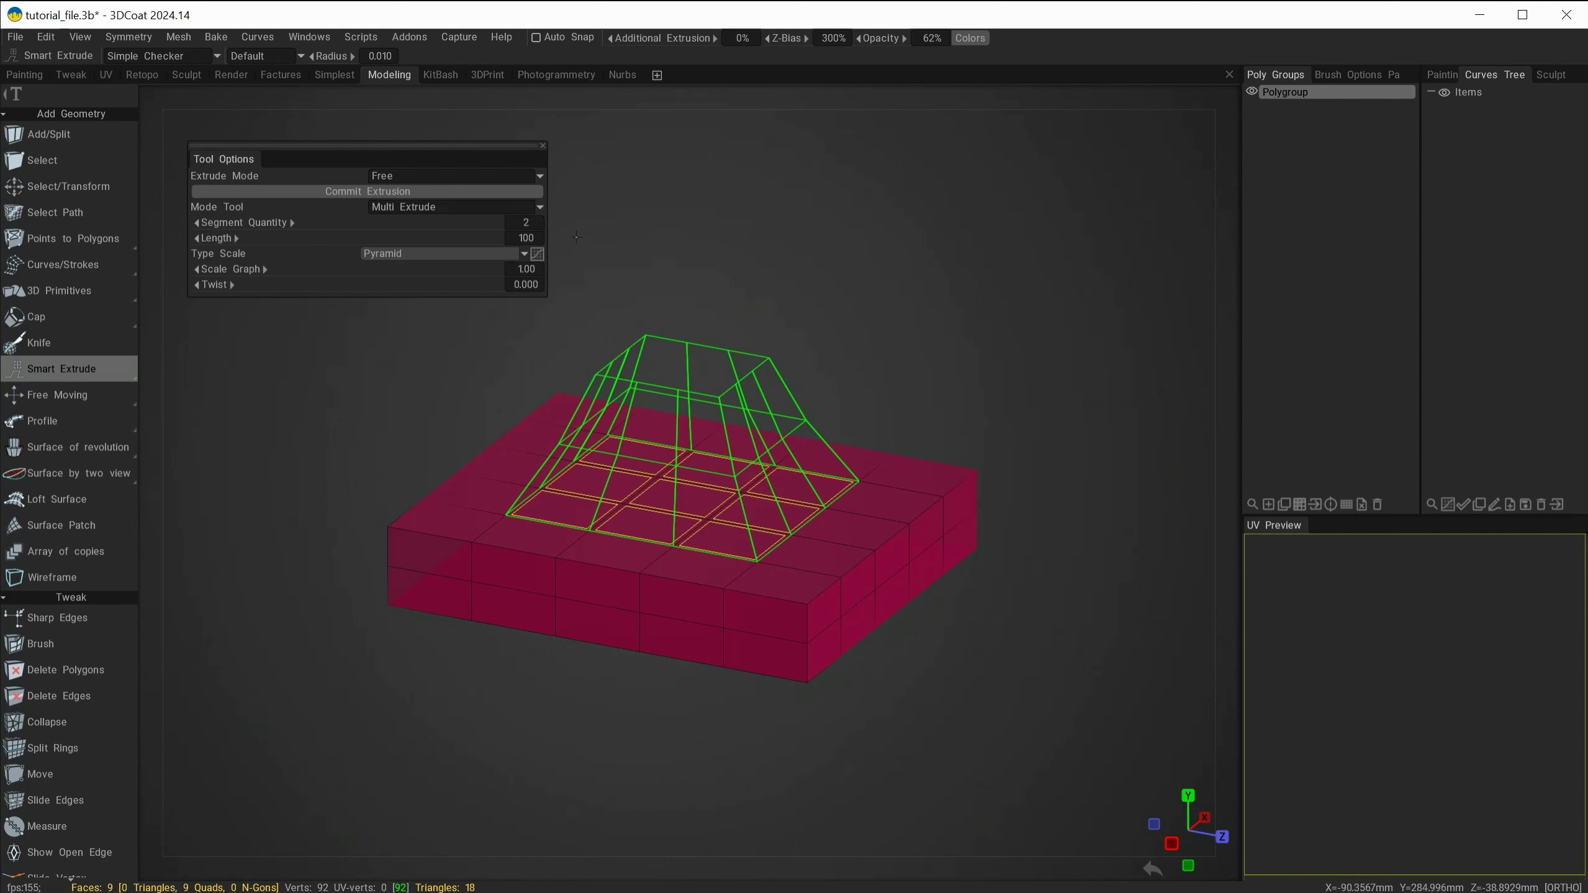
Edit the Pyramid scale factor curve: level its end point with the start, and add a lowered midpoint so the extrusion narrows halfway up
left_click(537, 253)
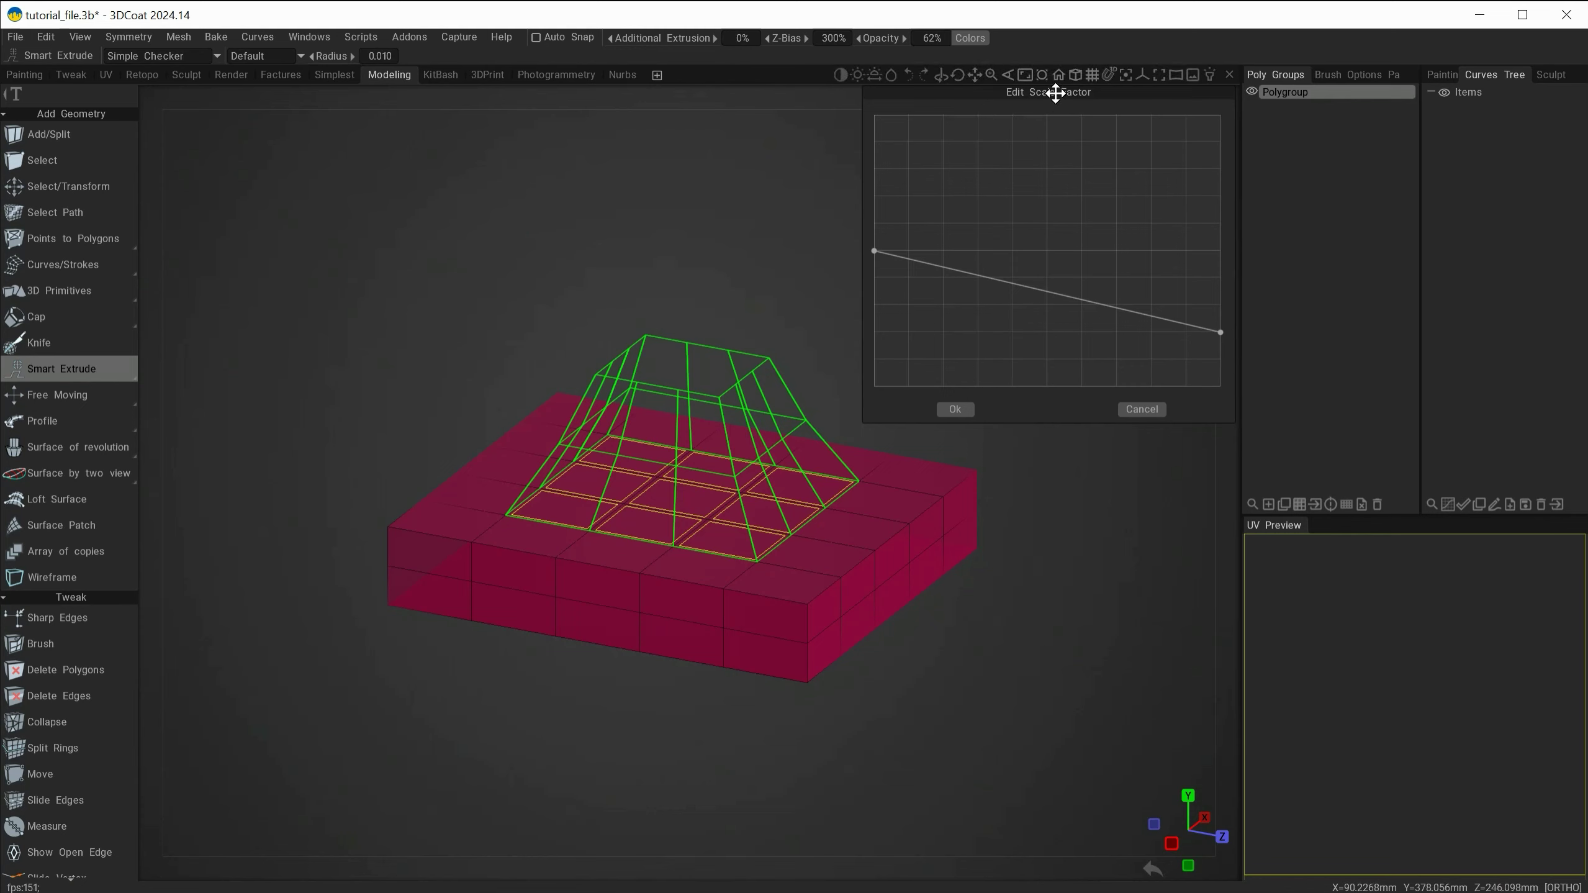
left_click_drag(1056, 92, 1042, 131)
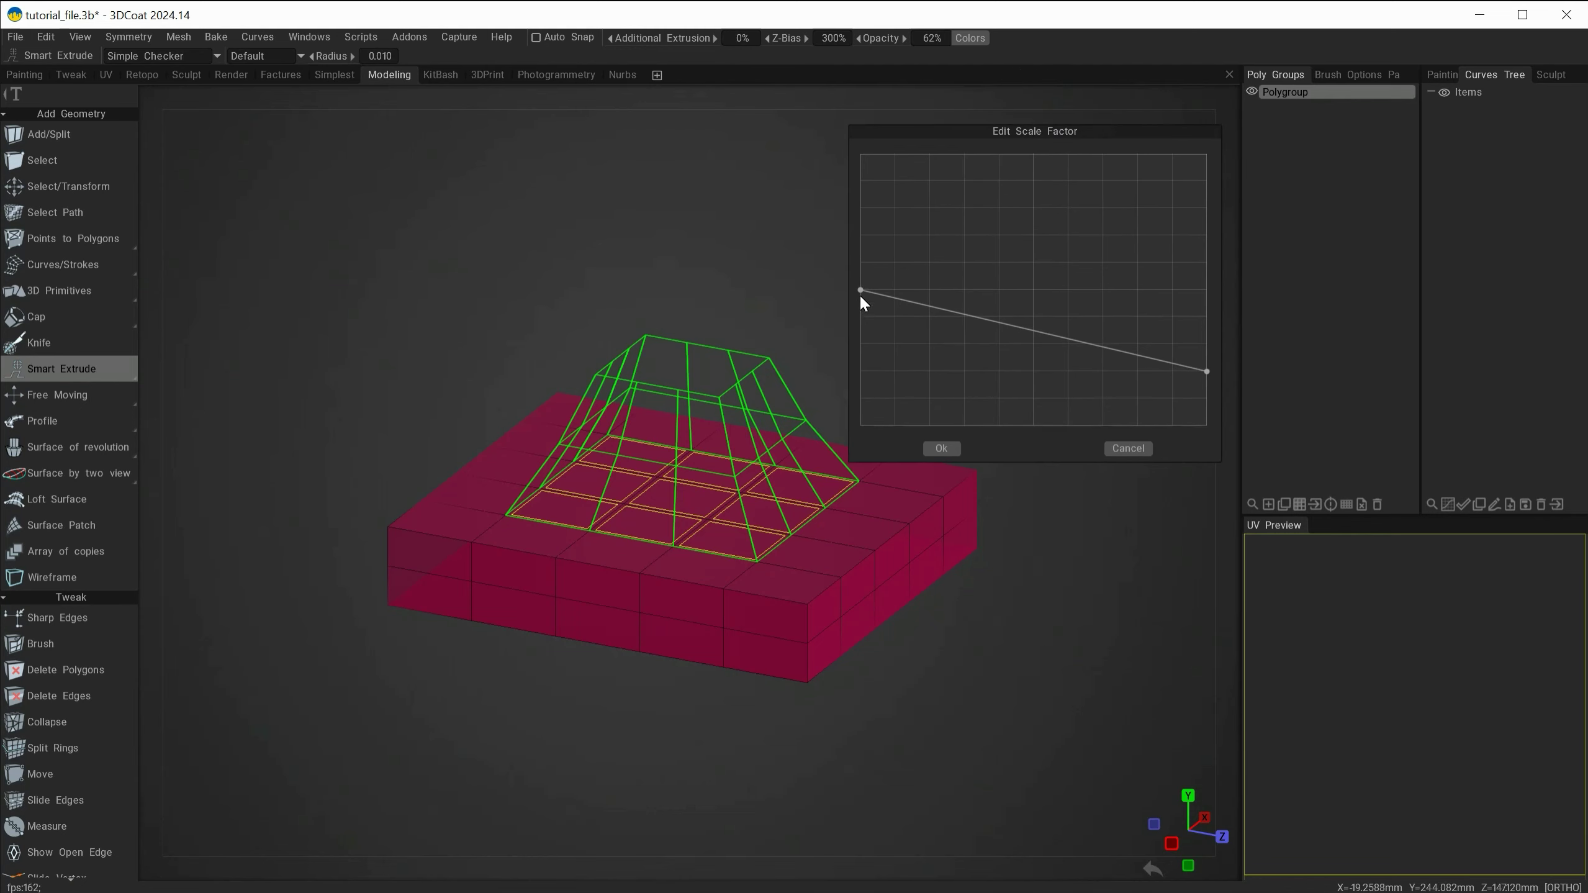
left_click_drag(1209, 372, 1233, 288)
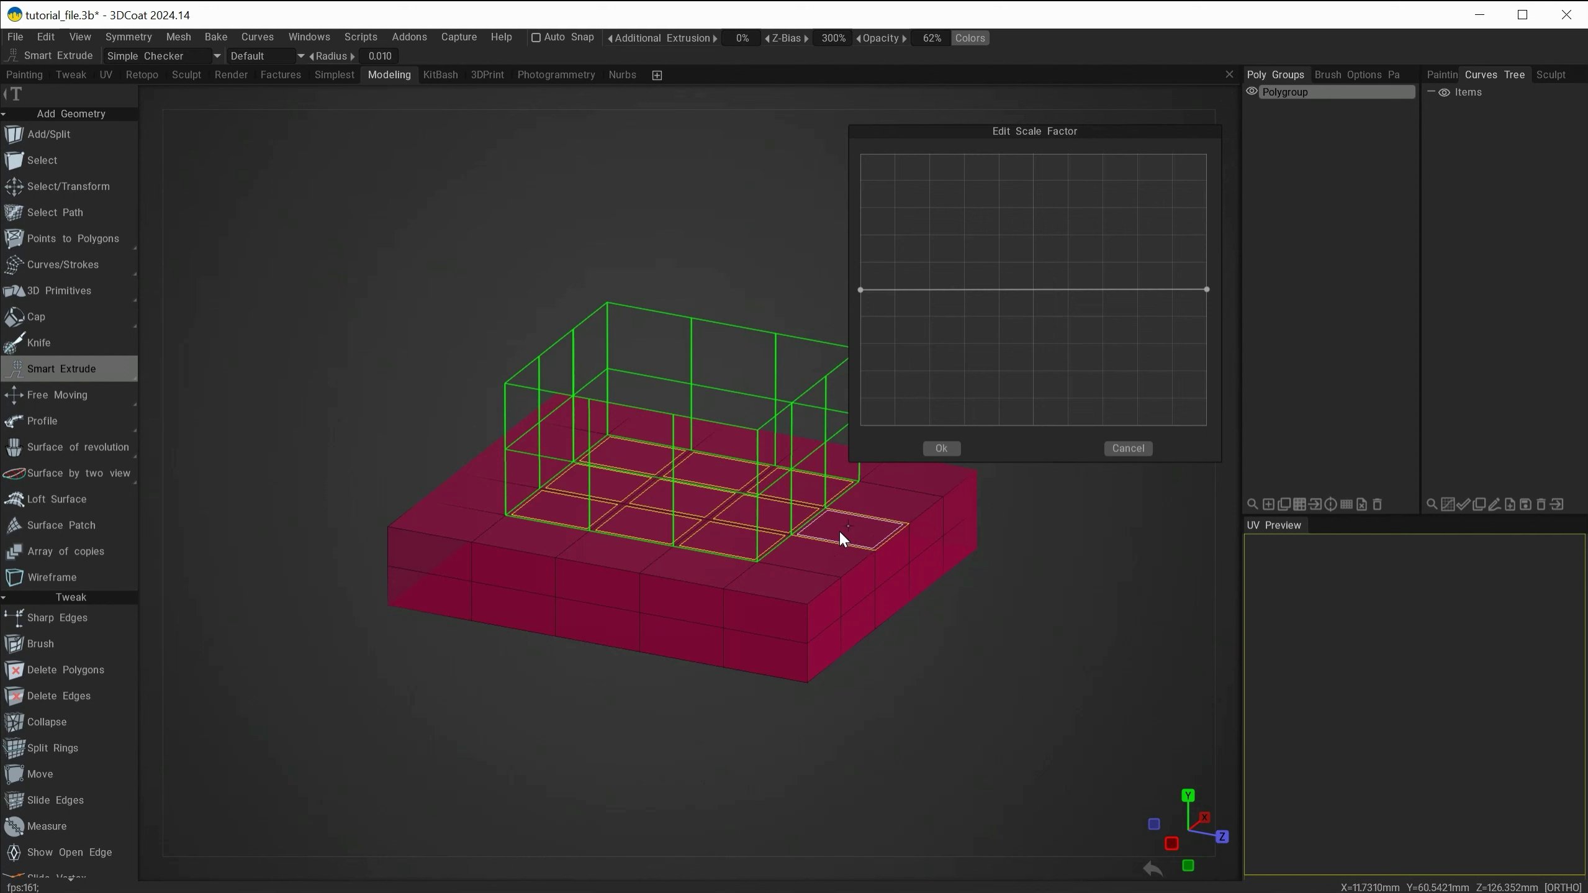
left_click_drag(838, 528, 636, 653, "alt")
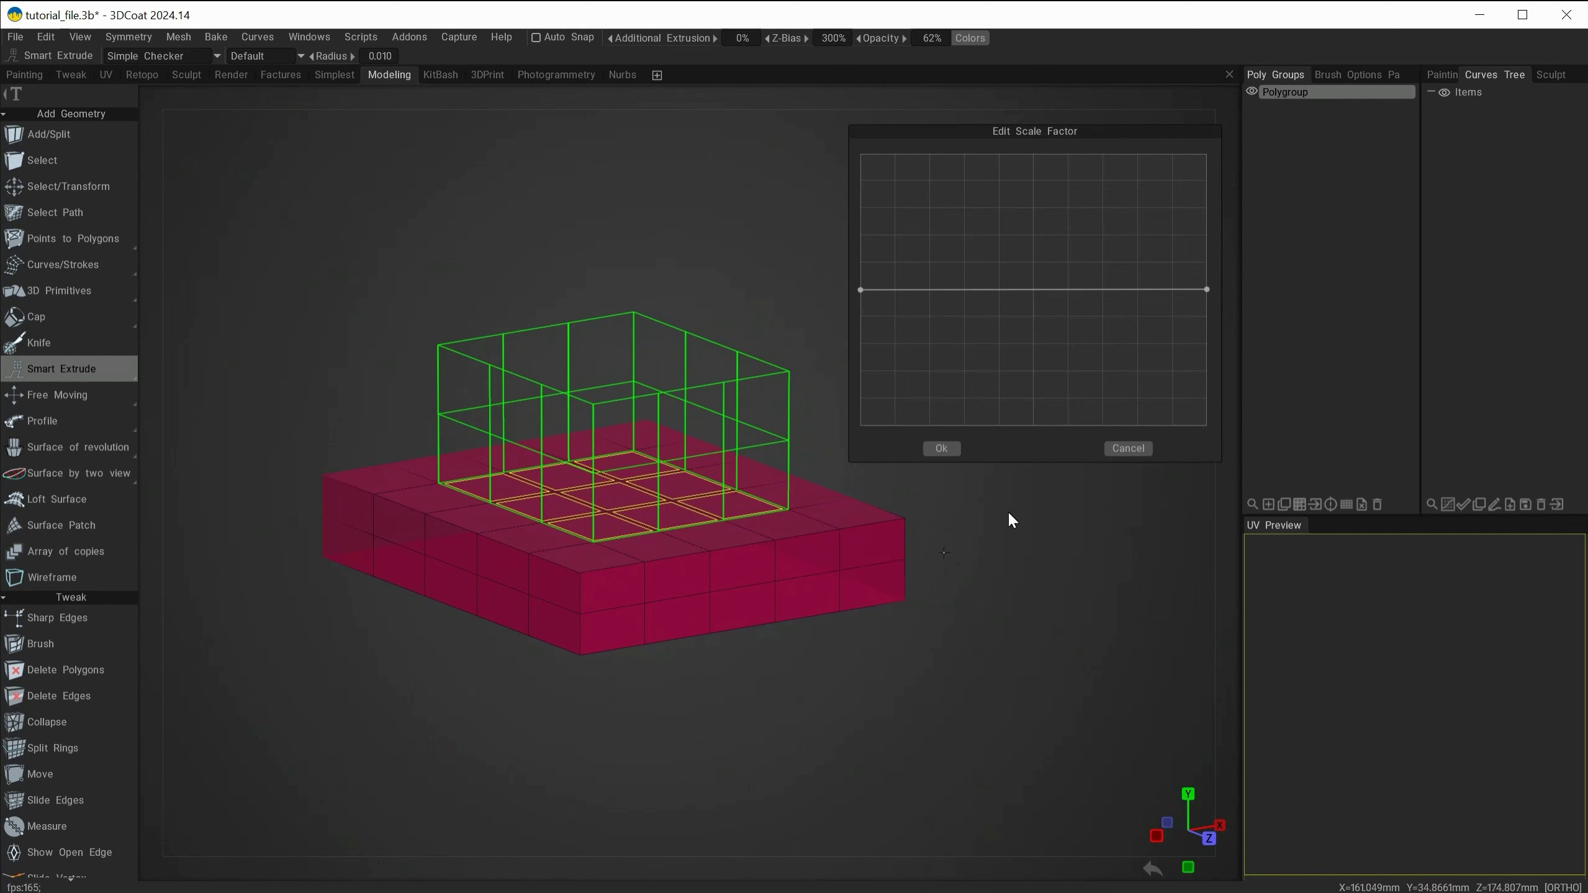
left_click_drag(1207, 290, 1207, 307)
left_click_drag(1210, 335, 1215, 292)
left_click_drag(1032, 289, 1038, 335)
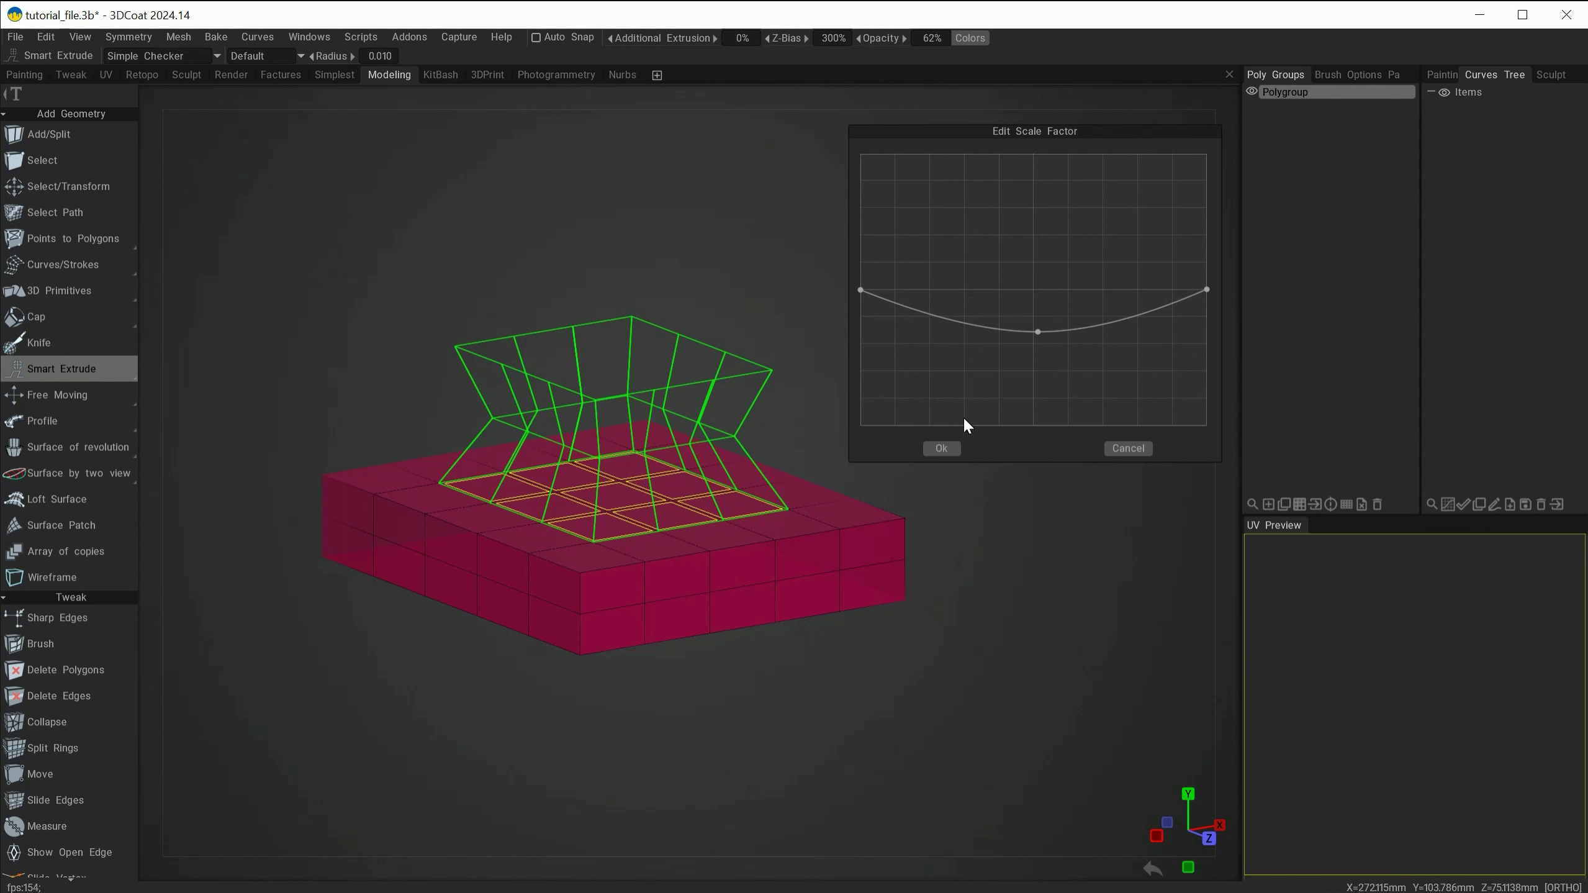
left_click(942, 447)
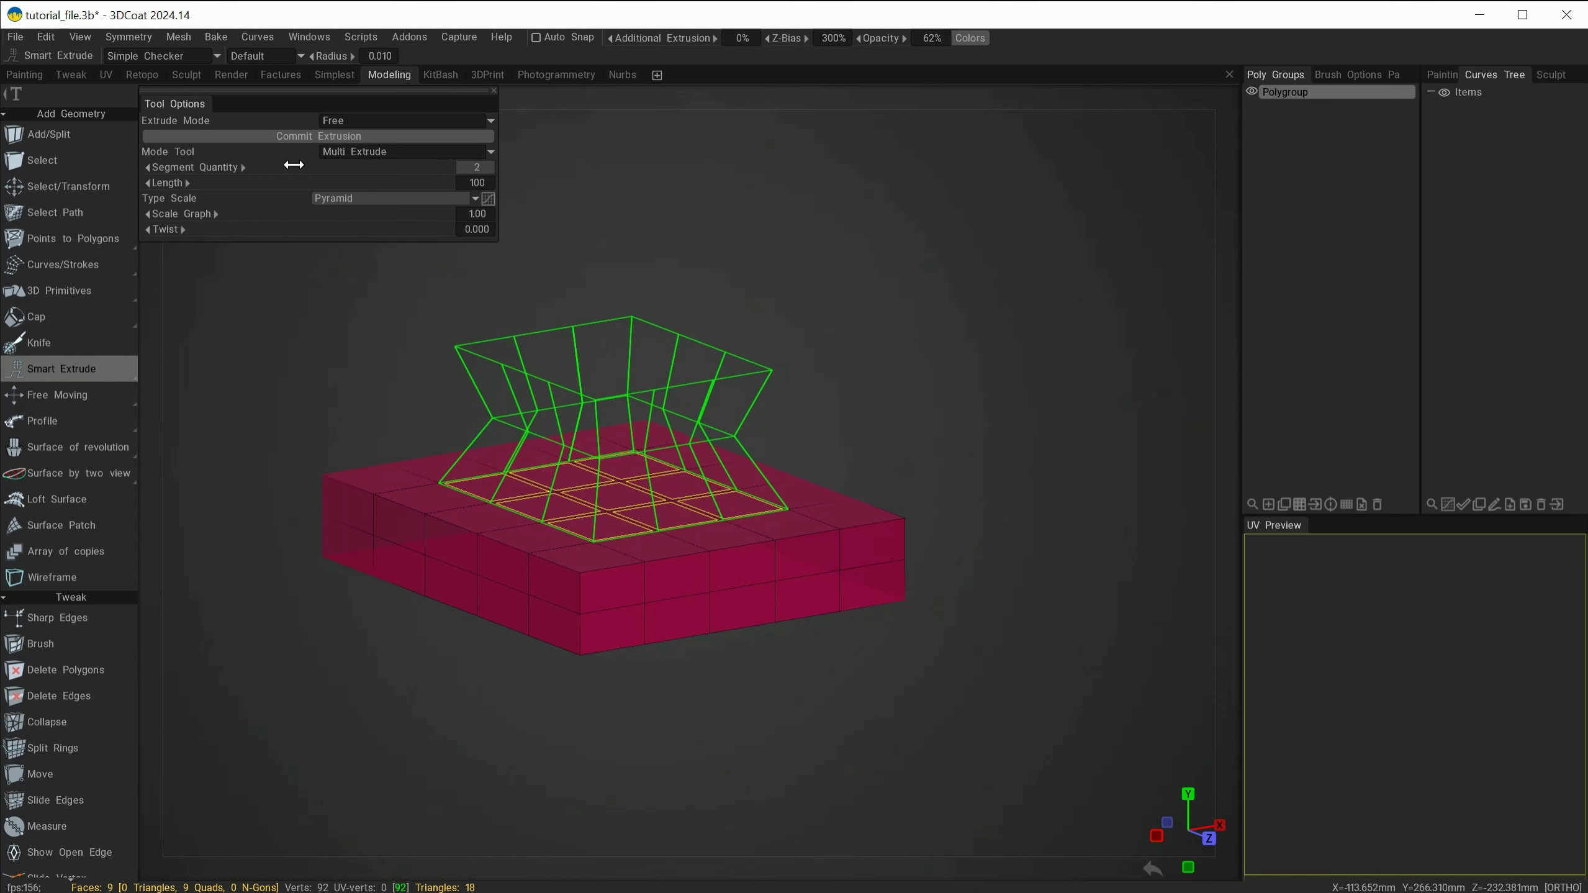
Set Segment Quantity to 4, and raise the midpoint of the scale factor curve for a shallower waist
left_click_drag(295, 165, 312, 164)
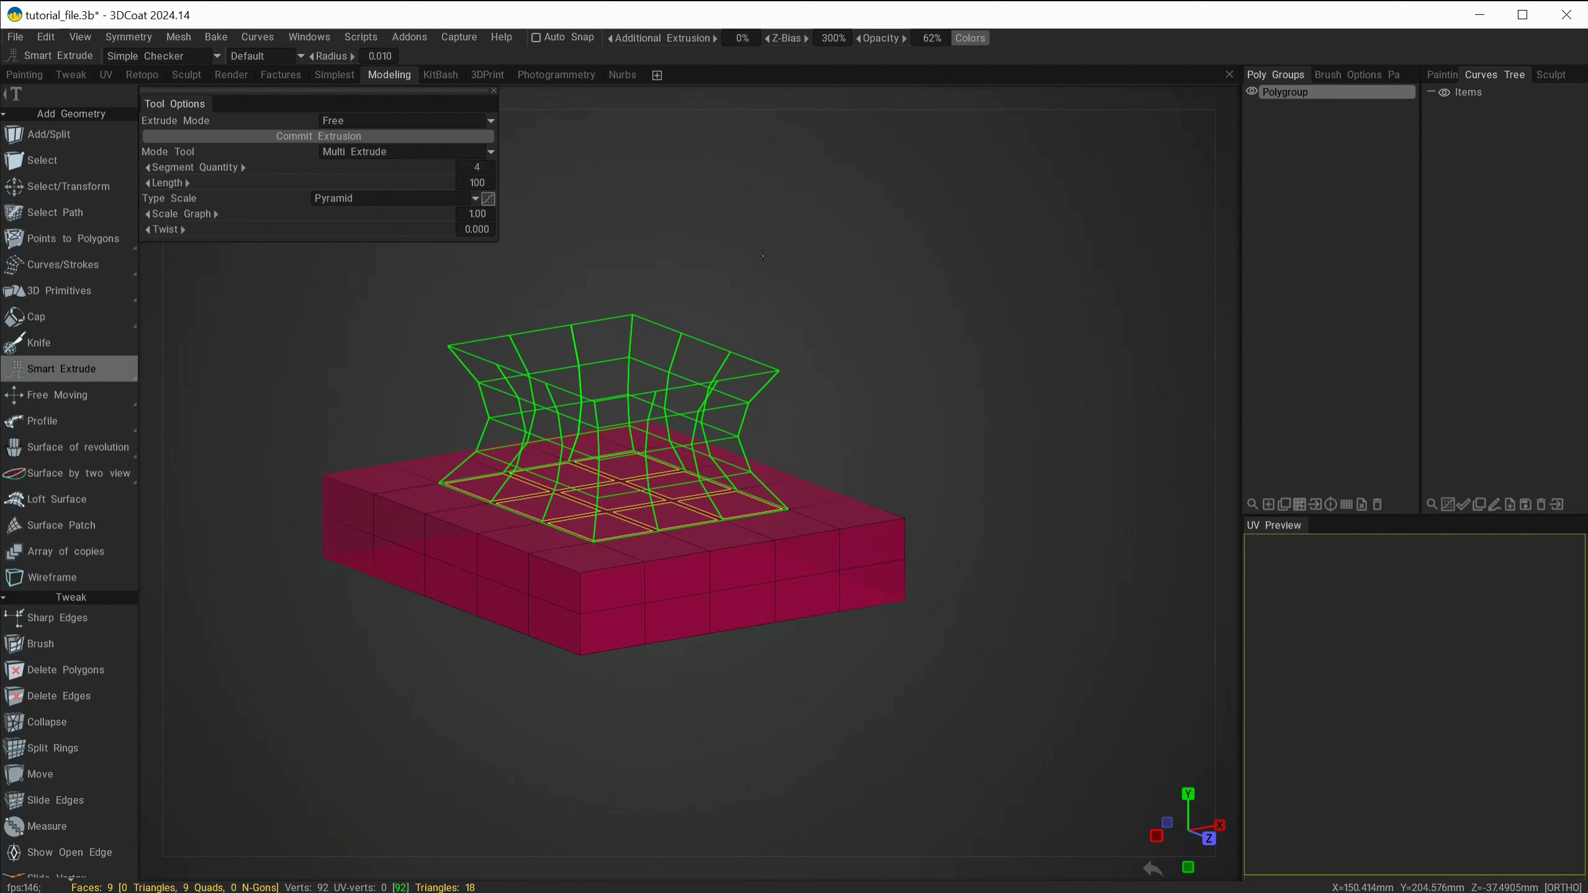
left_click(489, 198)
left_click_drag(1050, 294, 1051, 272)
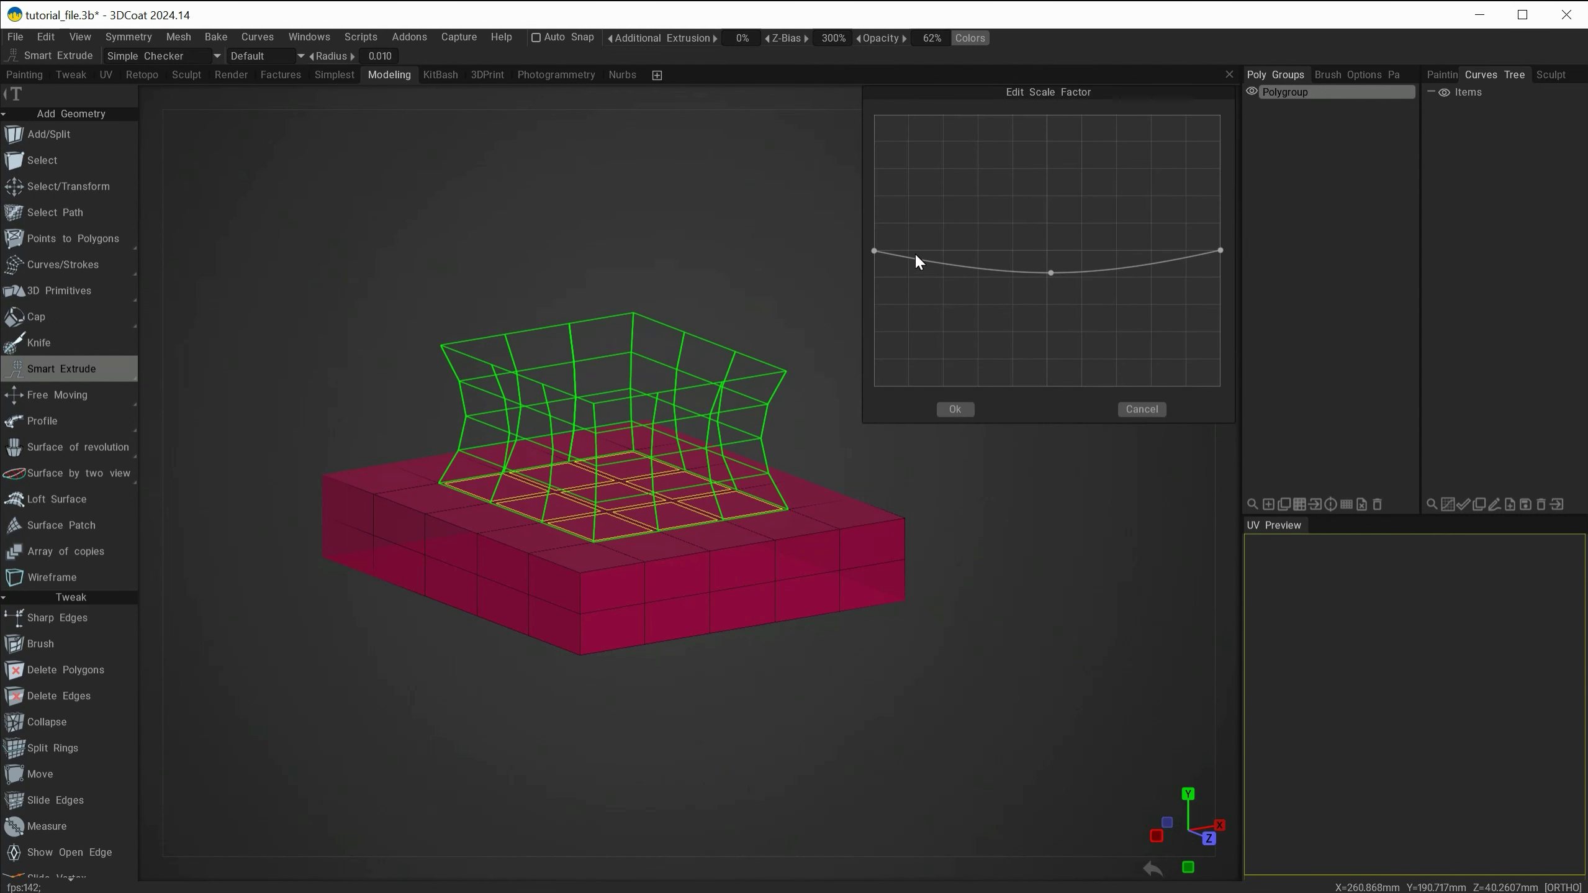
left_click(956, 409)
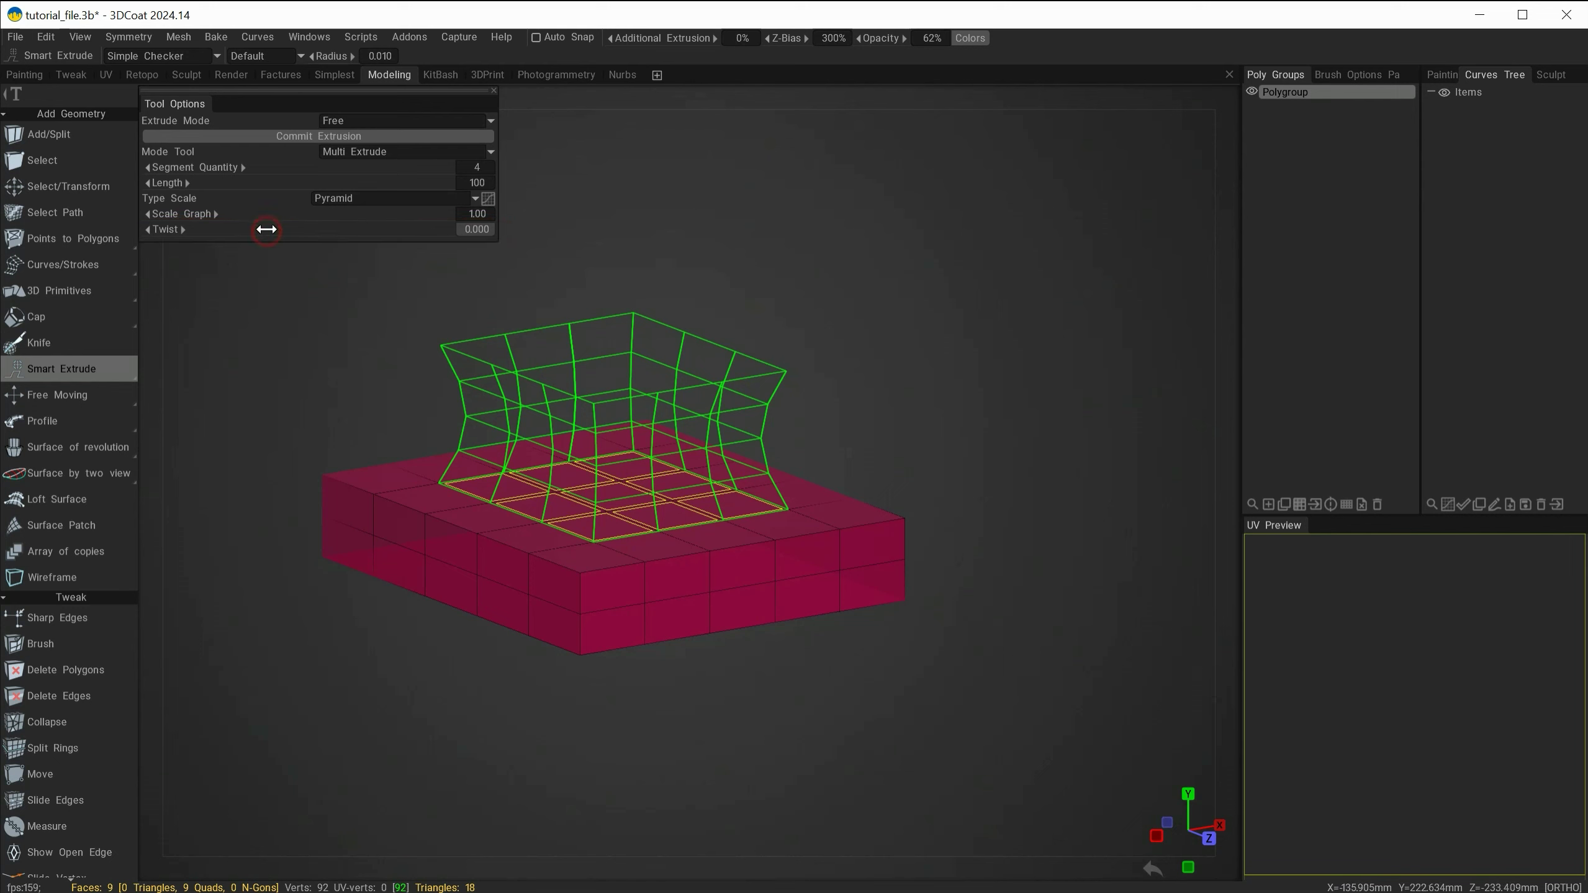
Set the Twist of the multi-segment extrusion to 20
left_click_drag(272, 231, 401, 230)
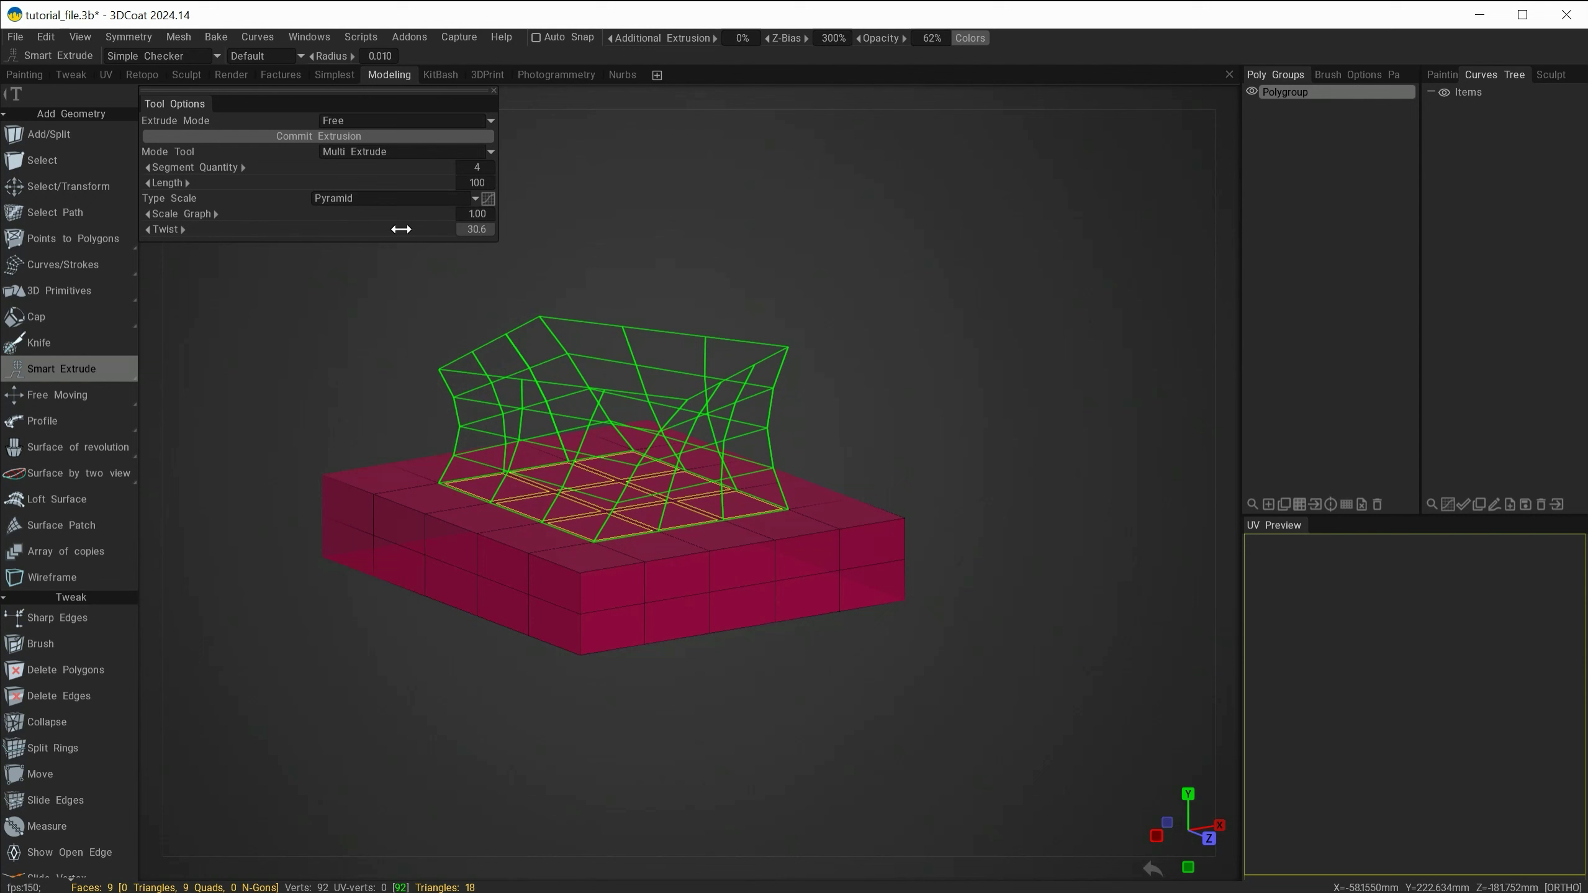
left_click(474, 234)
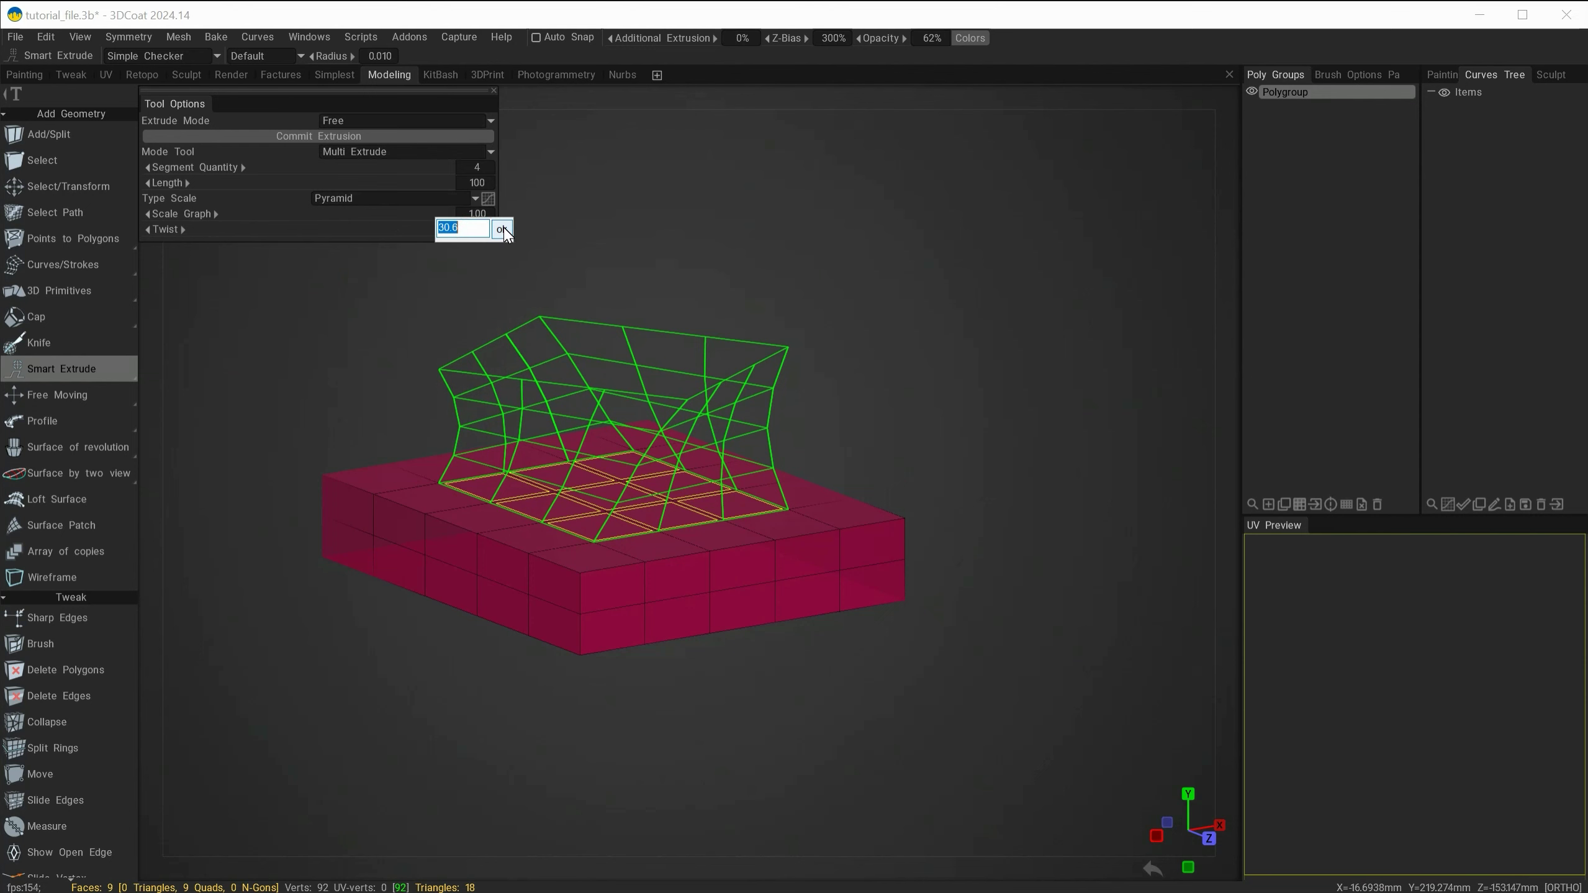
type("20")
key("Return")
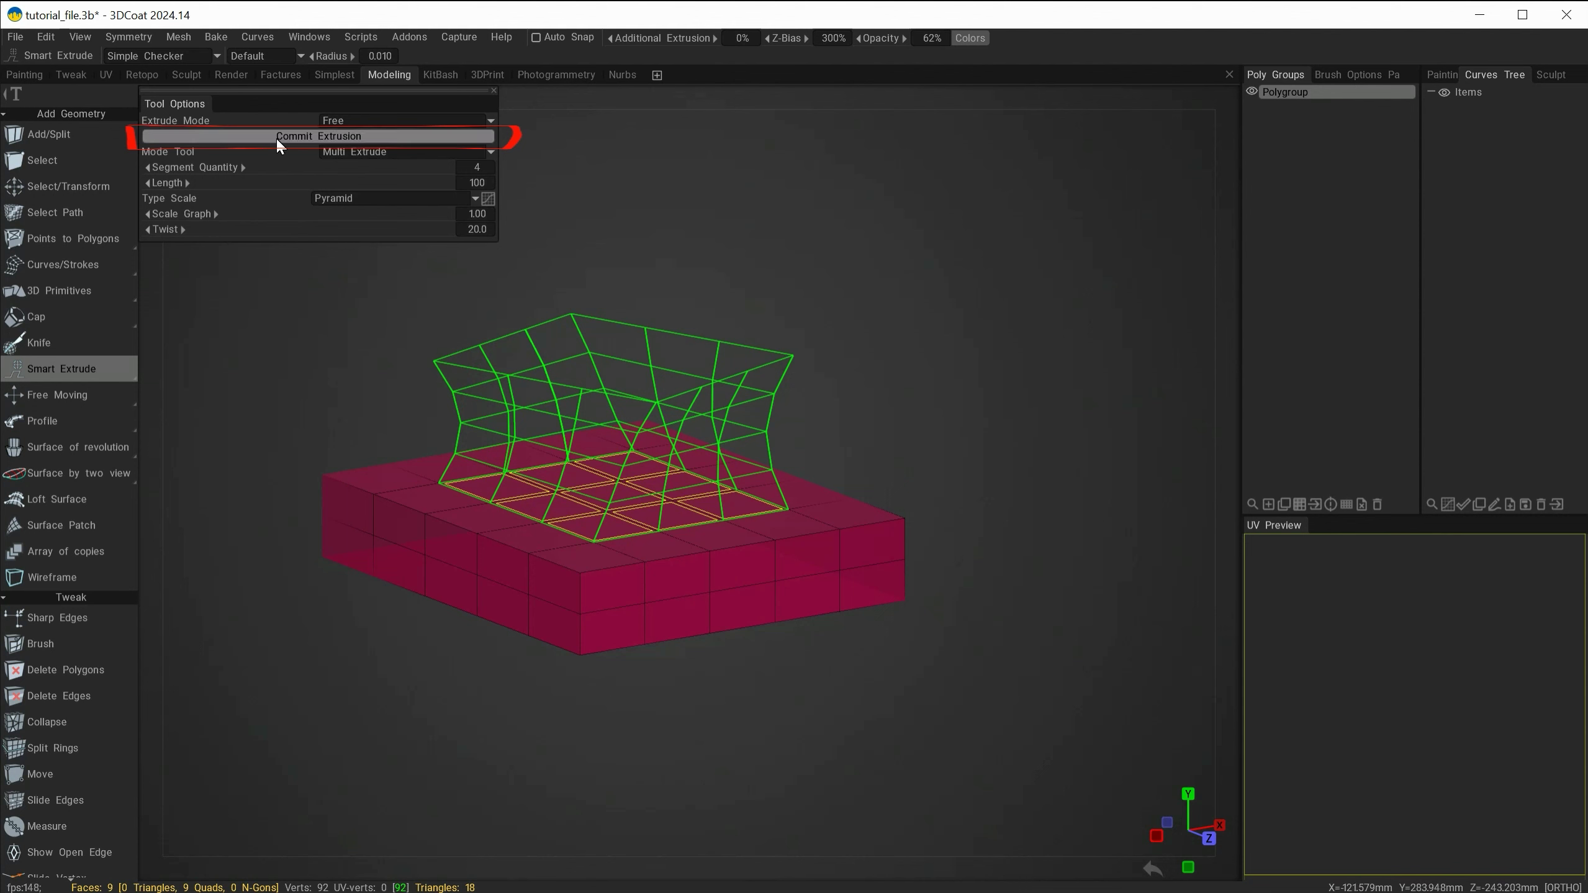
Commit the twisted four-segment extrusion from the slab's nine selected top faces
left_click(285, 136)
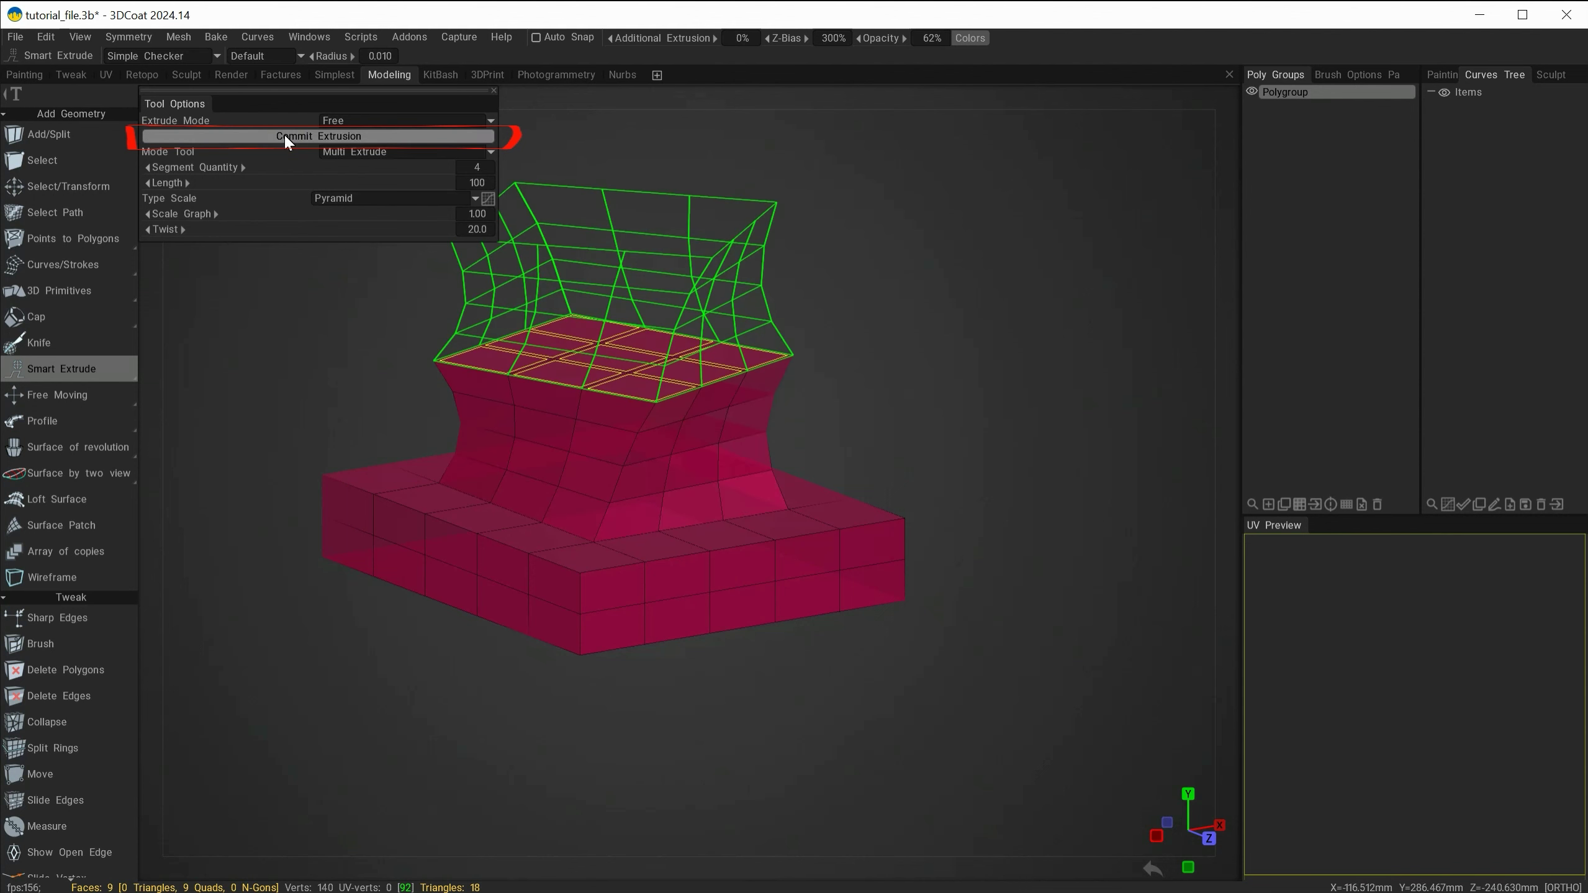
middle_click_drag(1003, 386, 1020, 455, "alt")
left_click_drag(1021, 455, 932, 489, "alt")
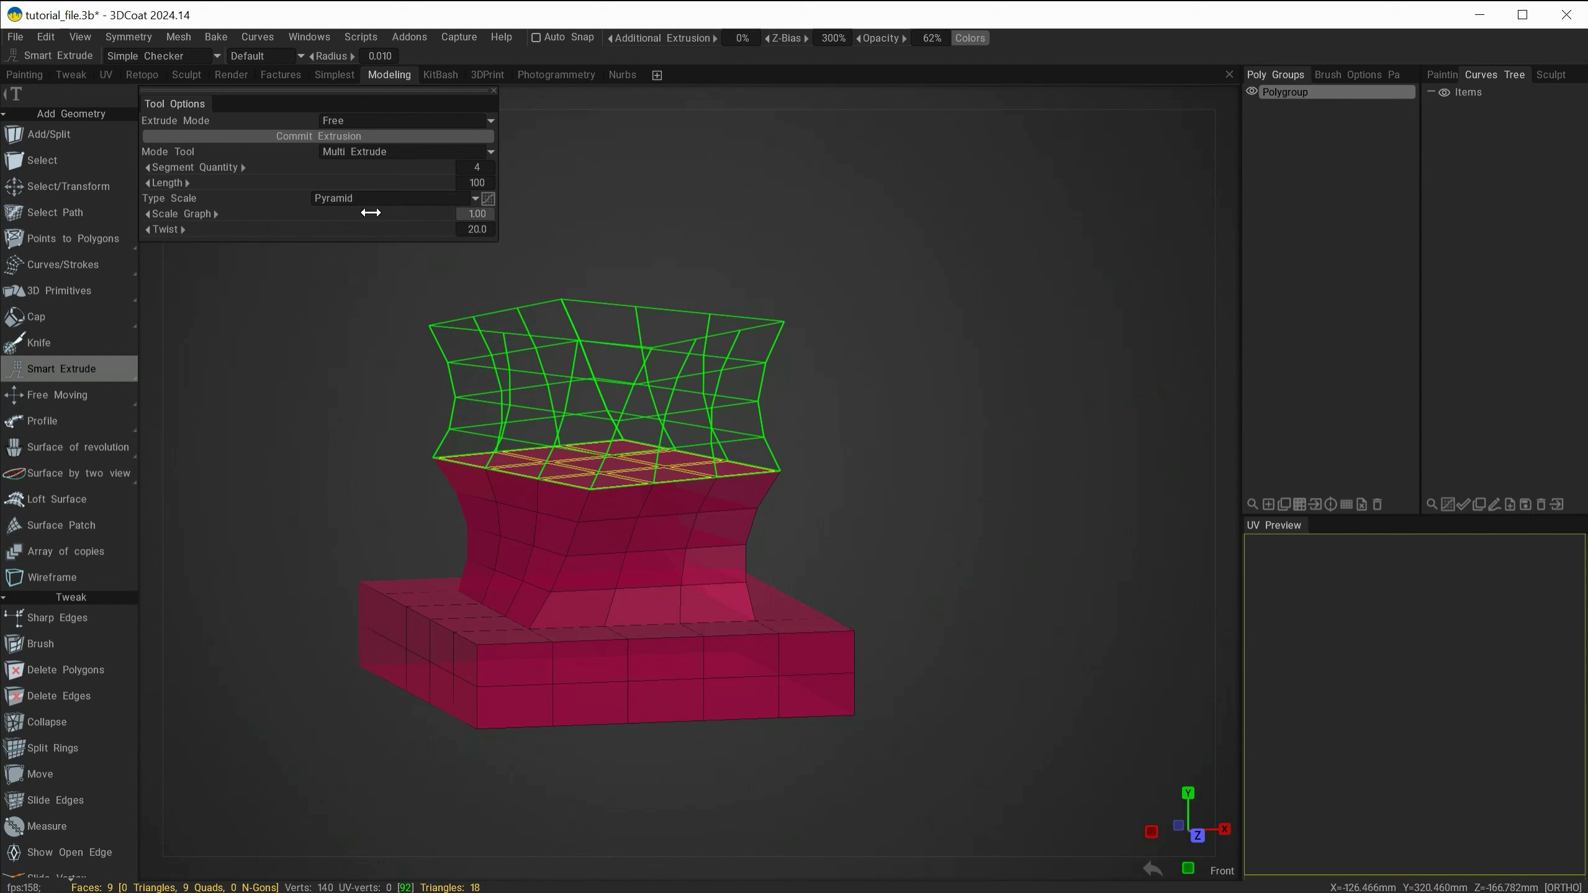
Level the scale factor curve's midpoint, lower its end point so the second extrusion tapers at the top, and commit that extrusion
left_click(488, 198)
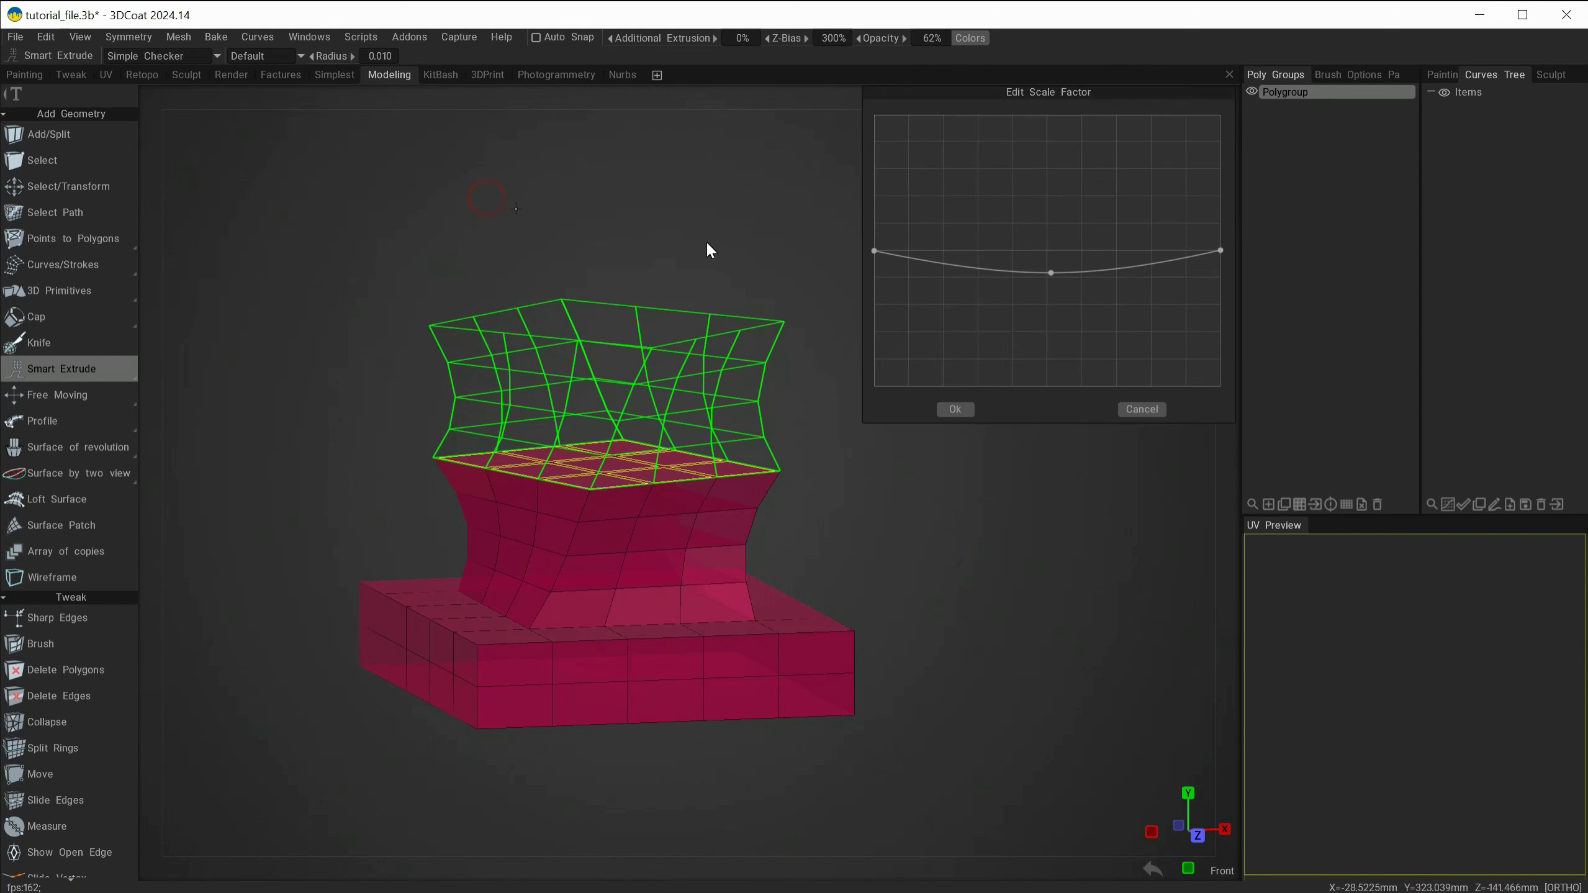
left_click_drag(1052, 273, 1052, 250)
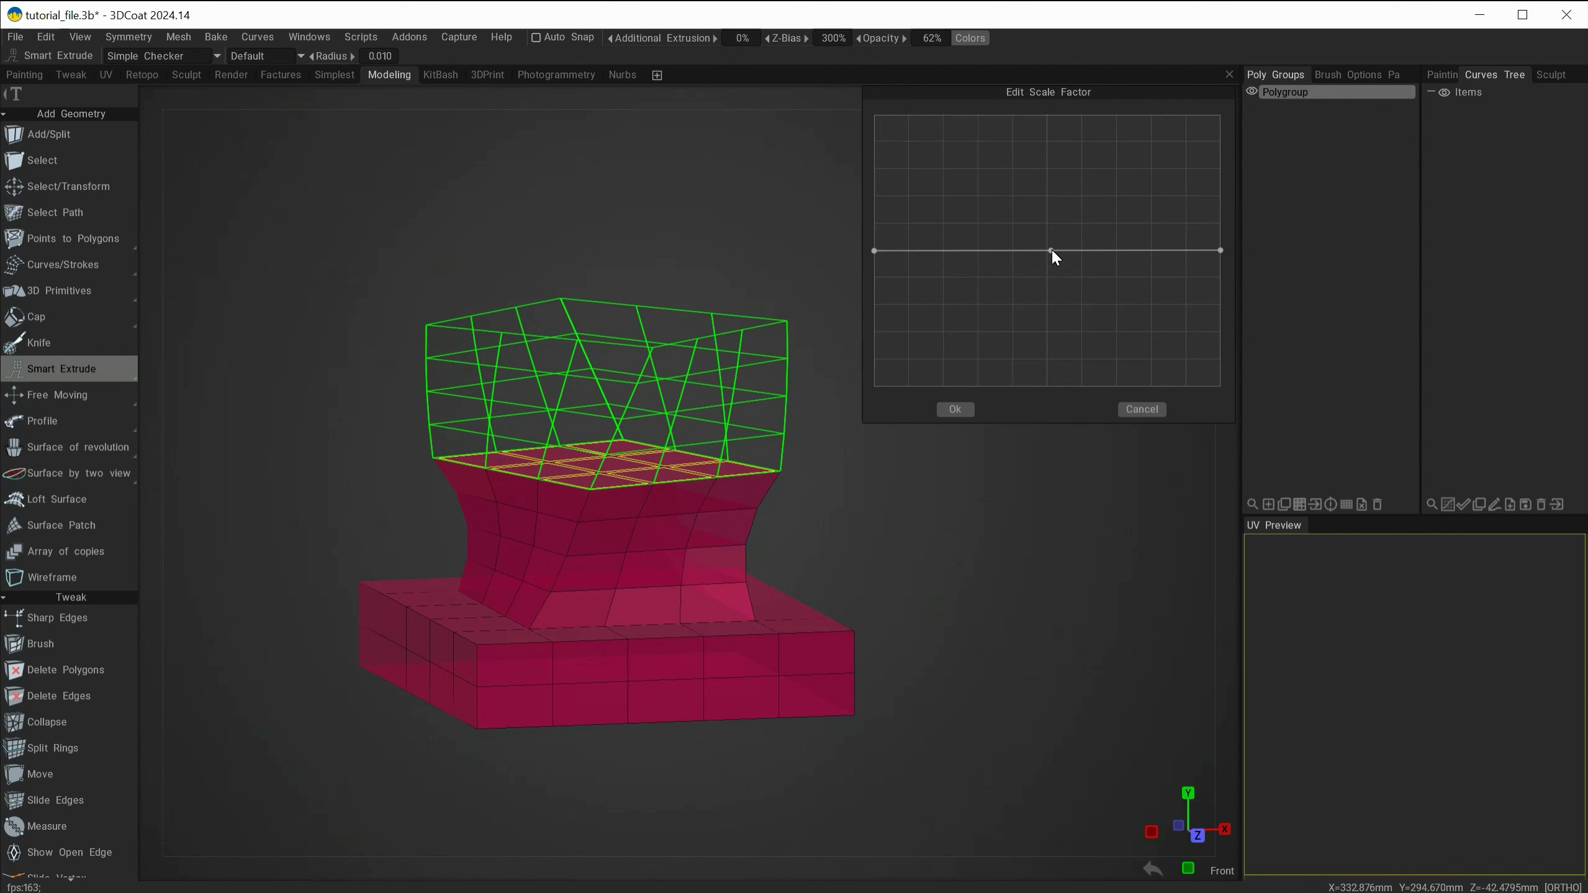
left_click_drag(1220, 250, 1214, 304)
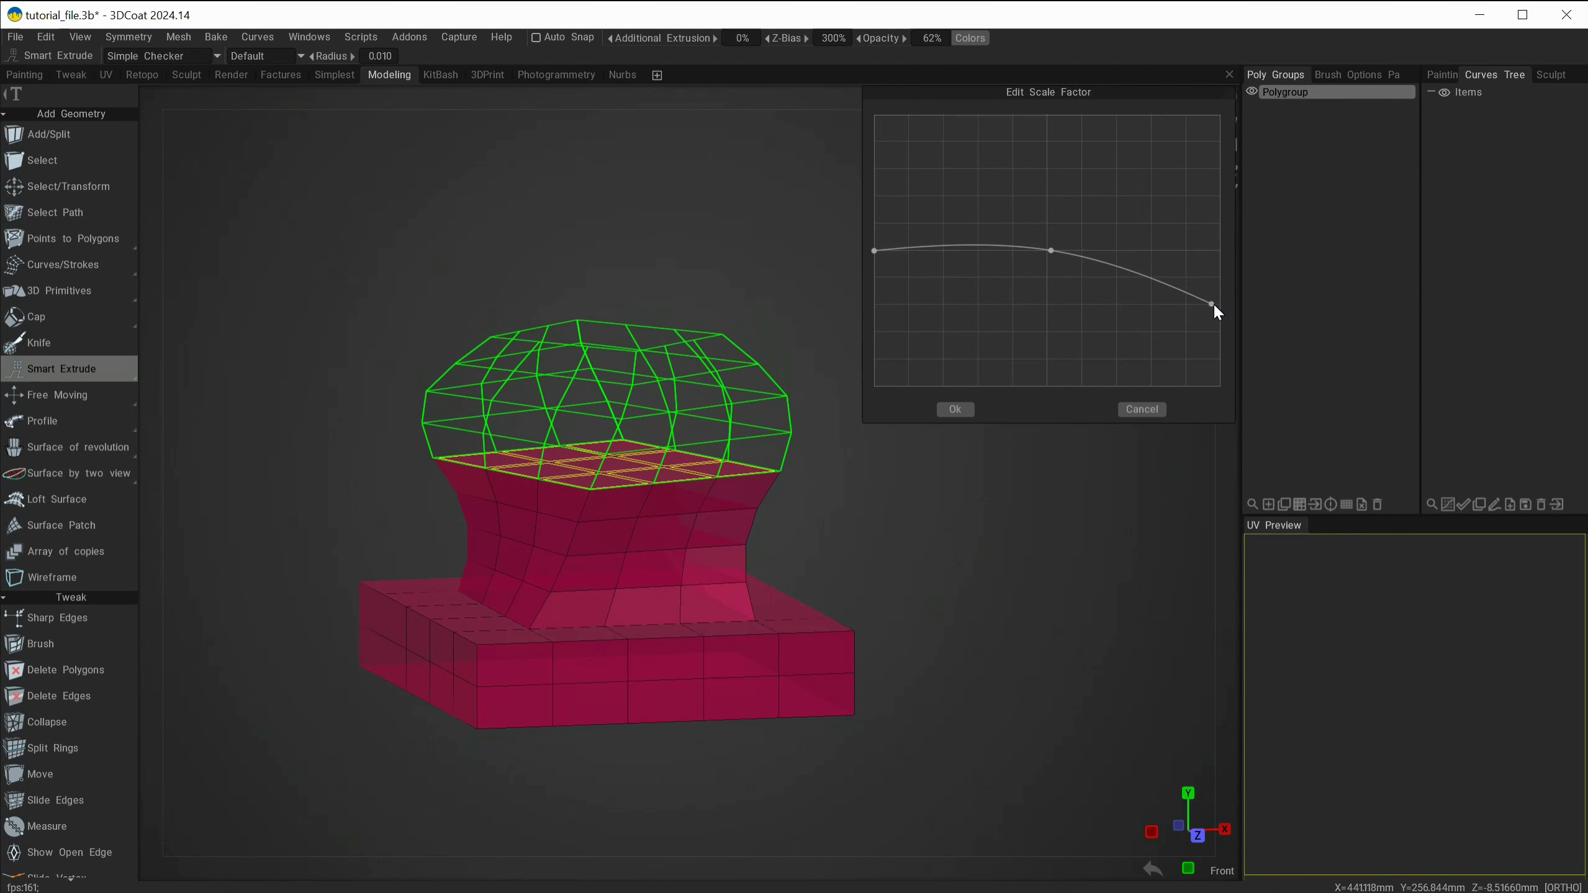
left_click(957, 409)
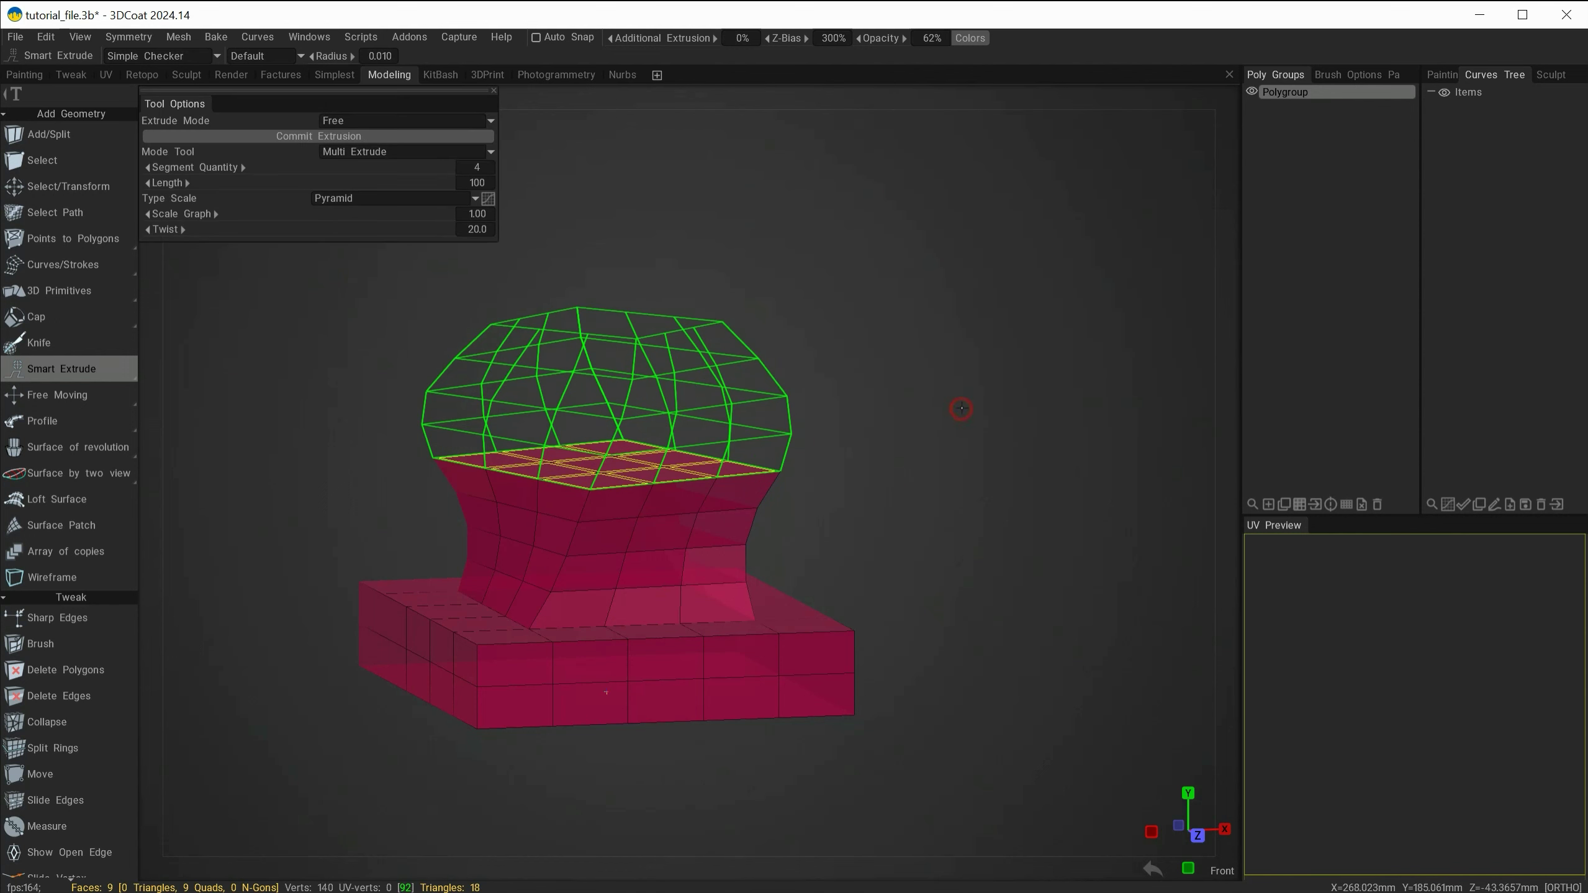
left_click(331, 136)
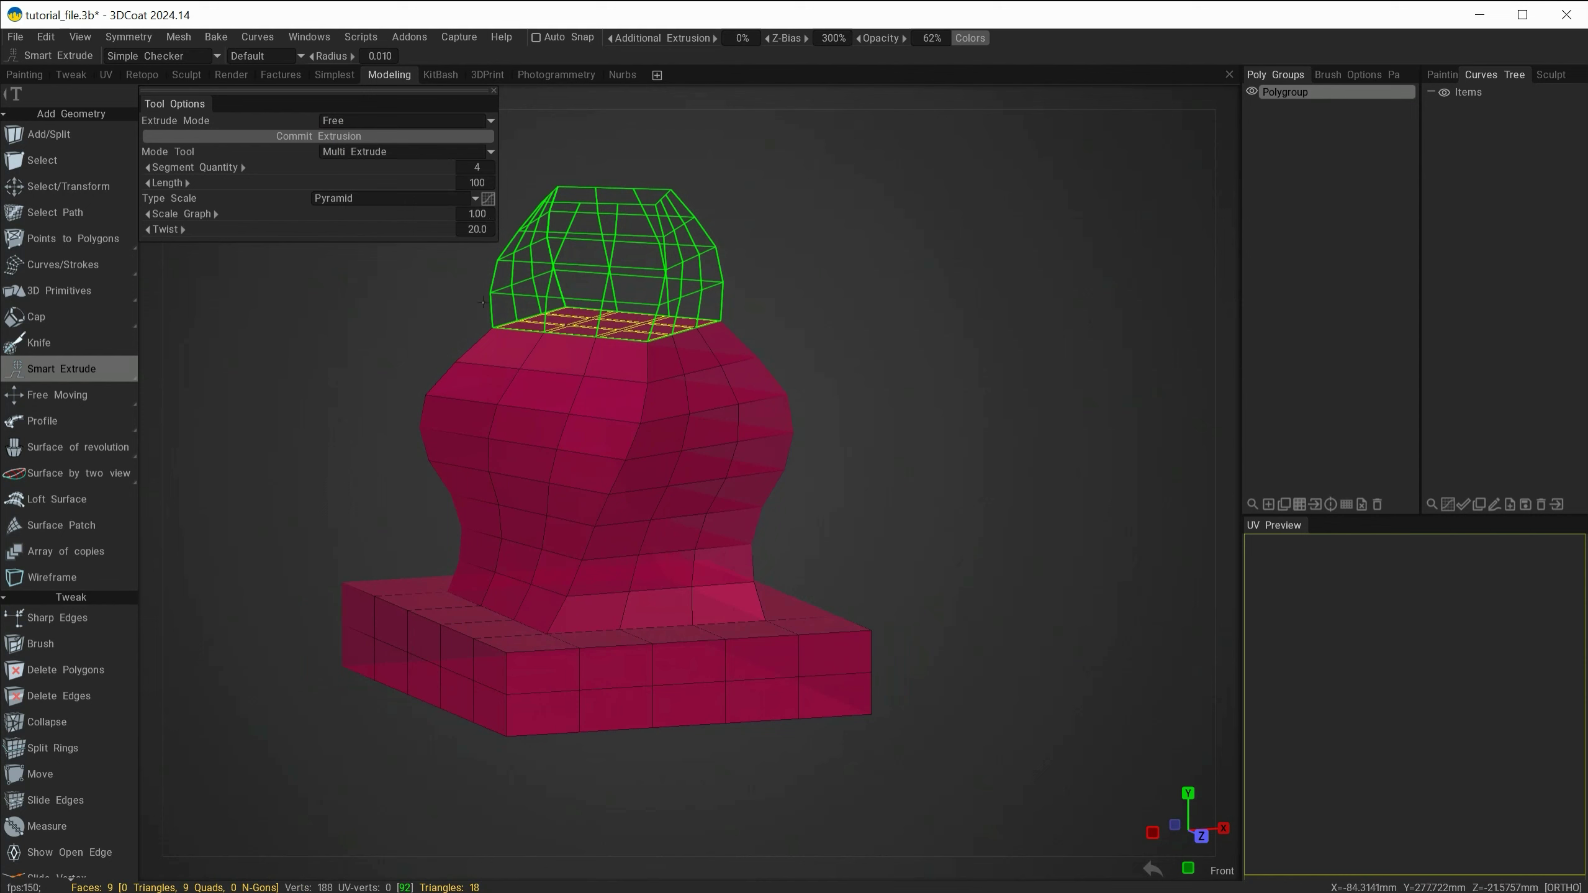
key("Escape")
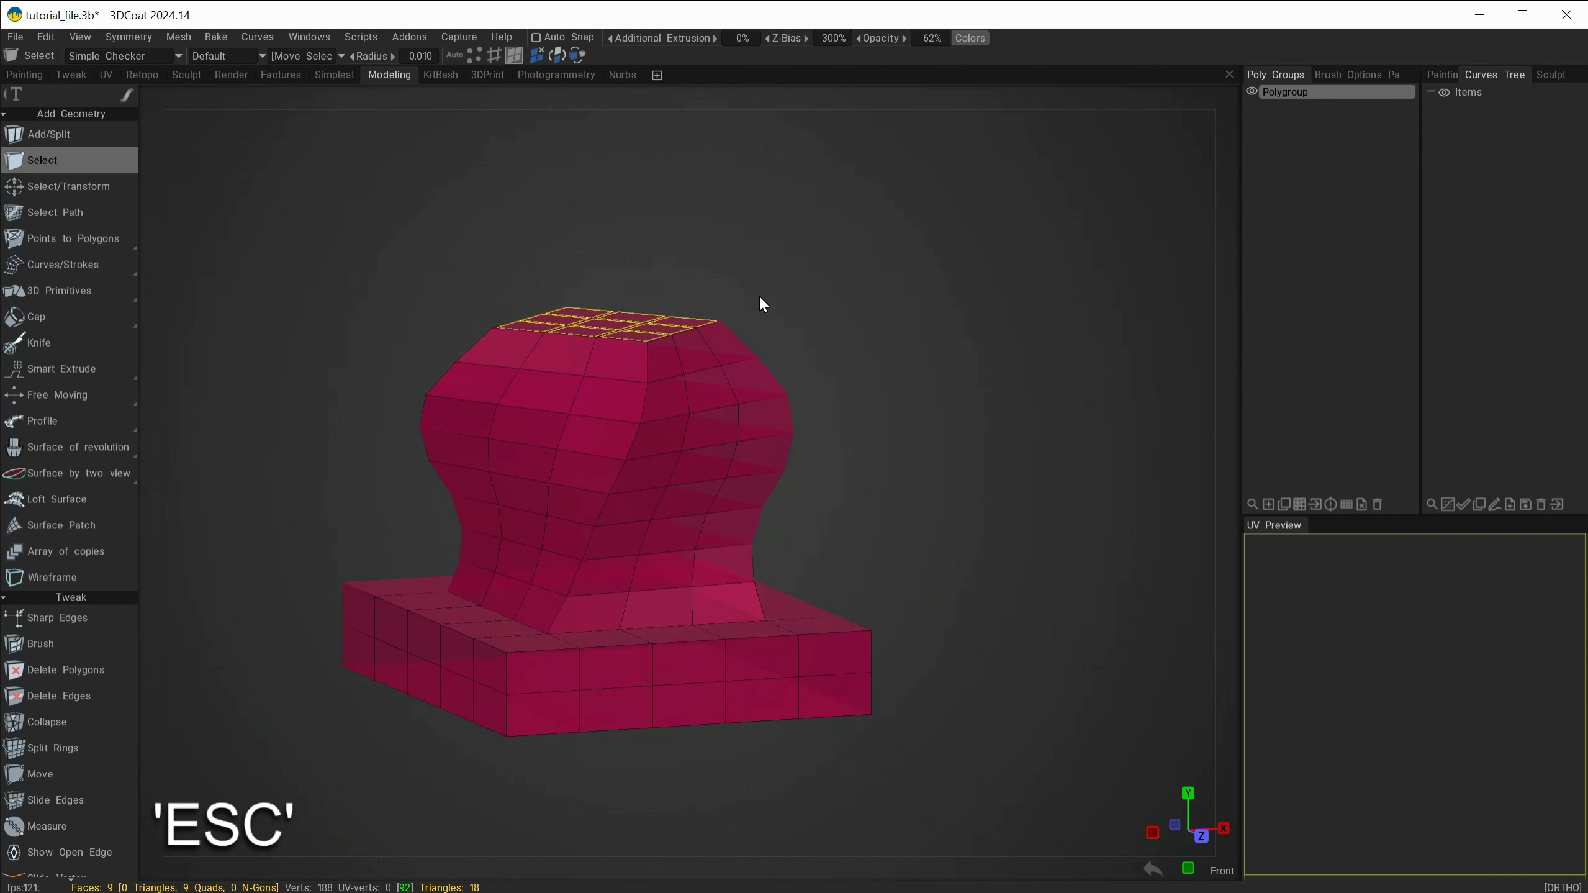
Extrude the selected top faces straight up in two segments, using Select/Transform with Commit Extrusion
left_click(41, 191)
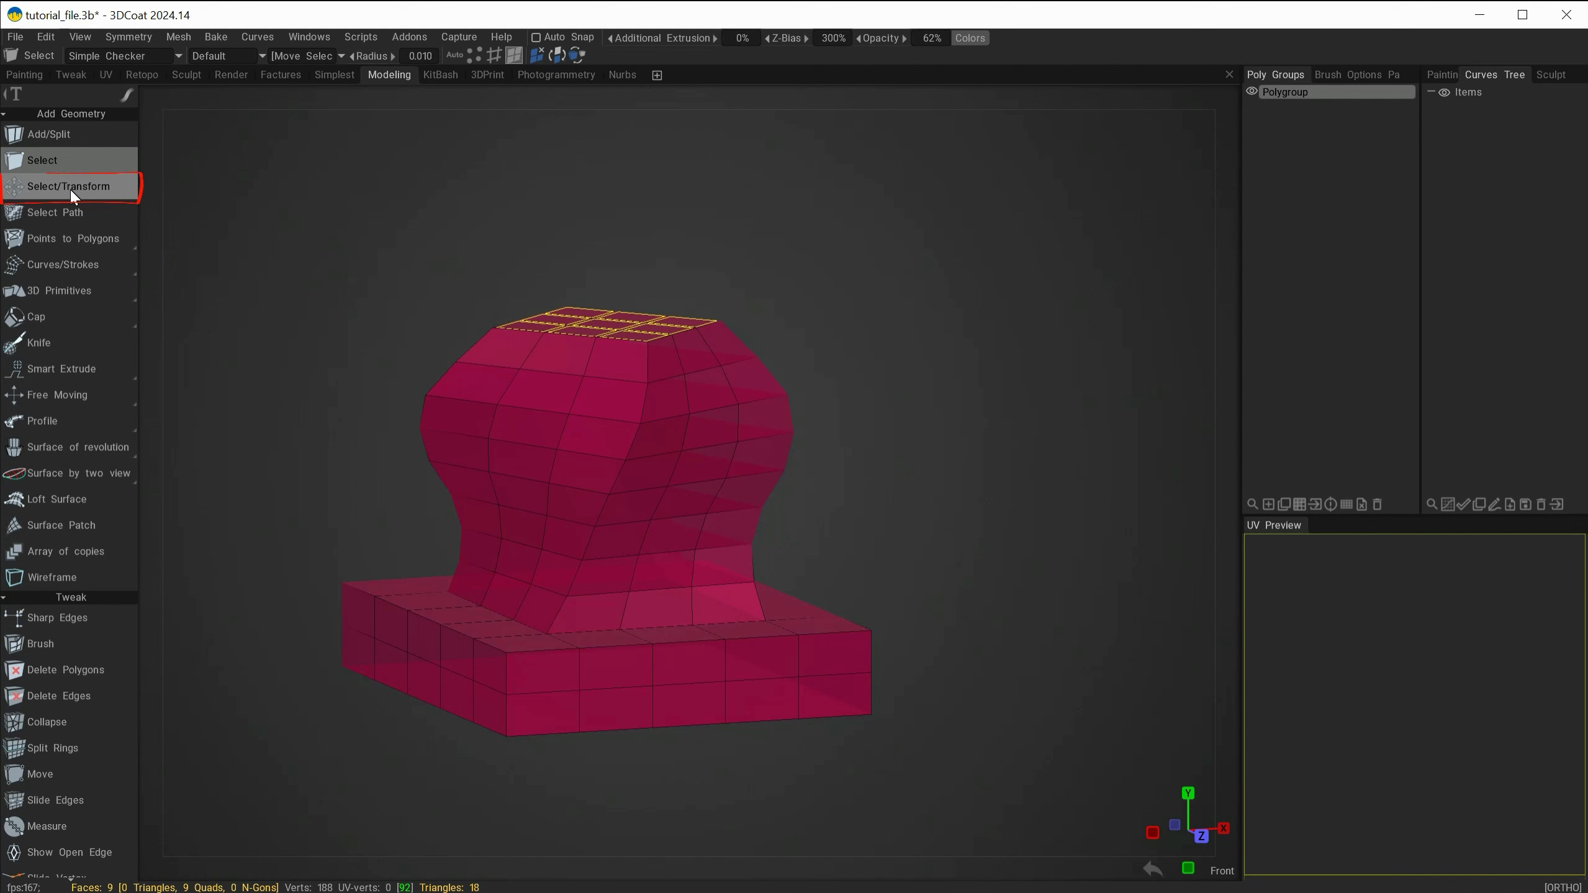
left_click(60, 189)
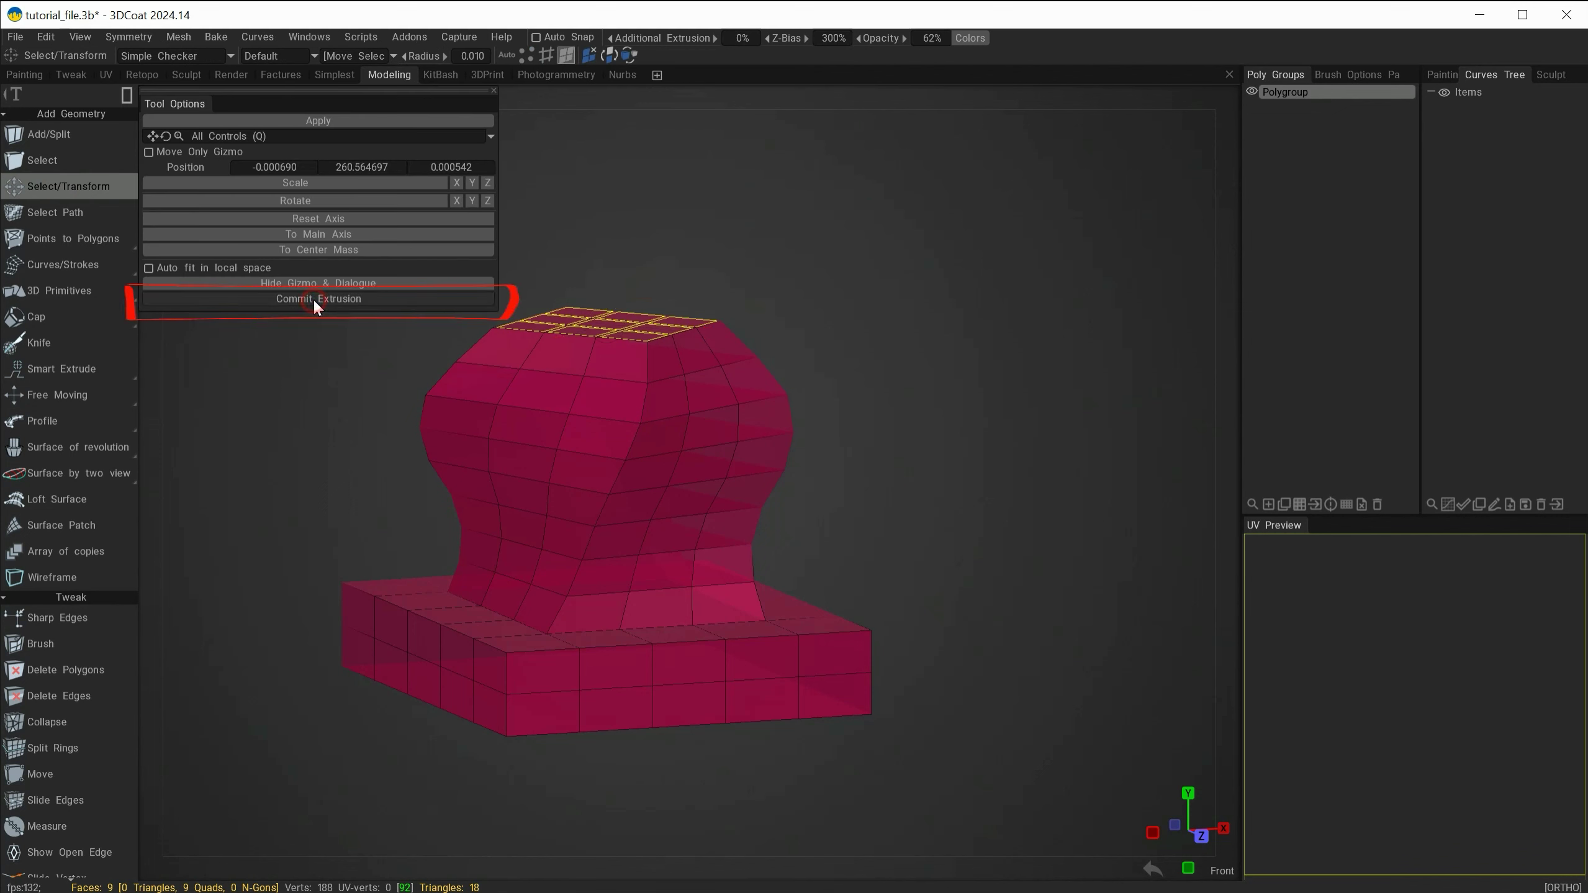
left_click(316, 302)
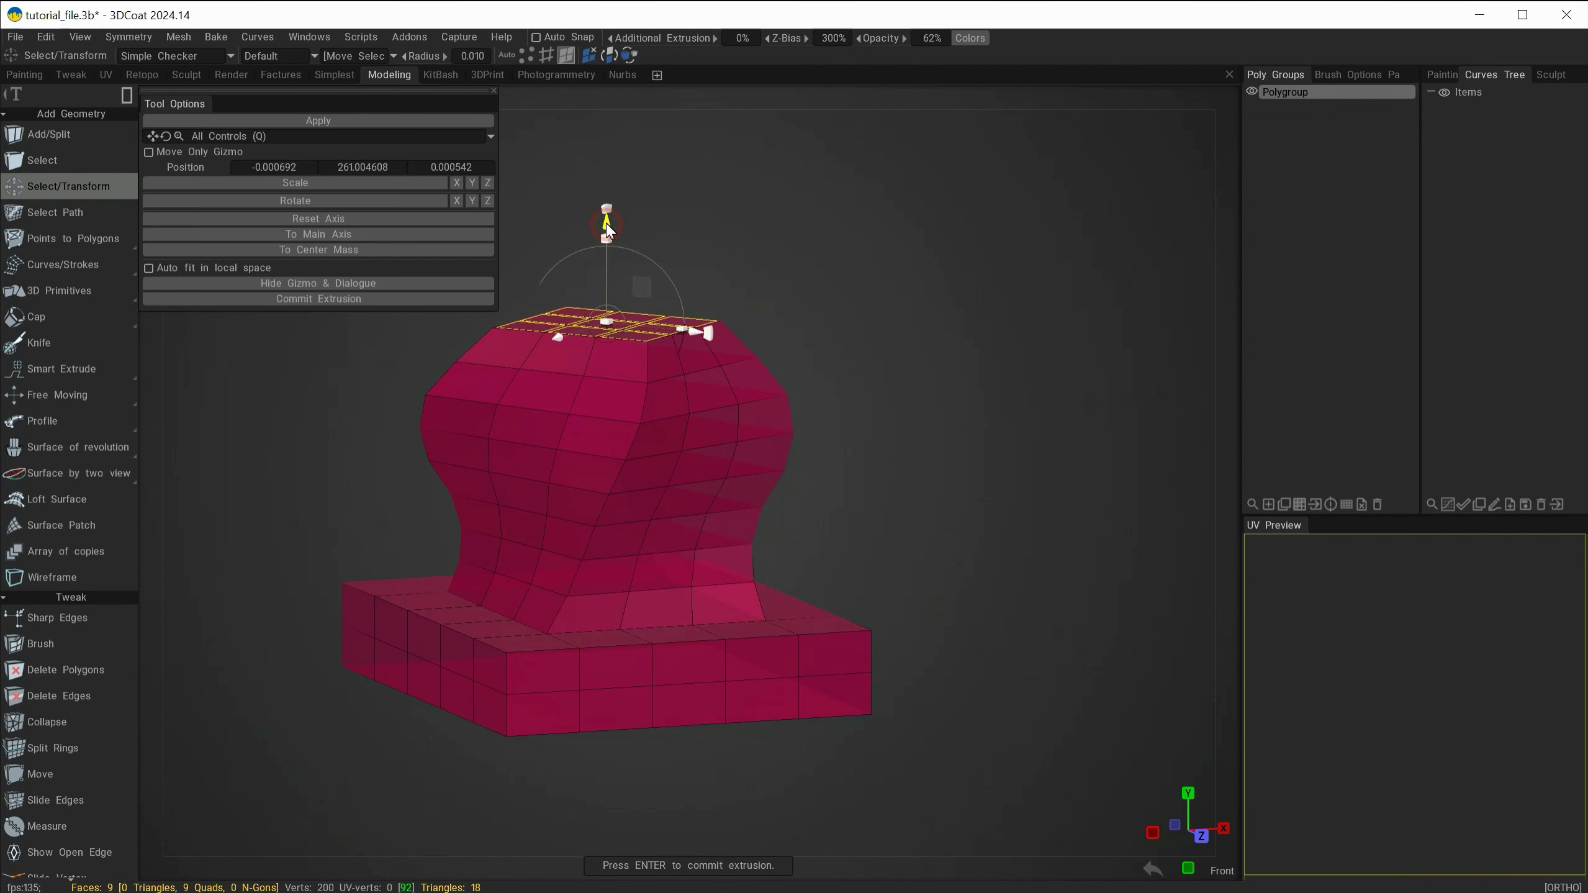
left_click_drag(608, 230, 604, 123)
key("Return")
key("Escape")
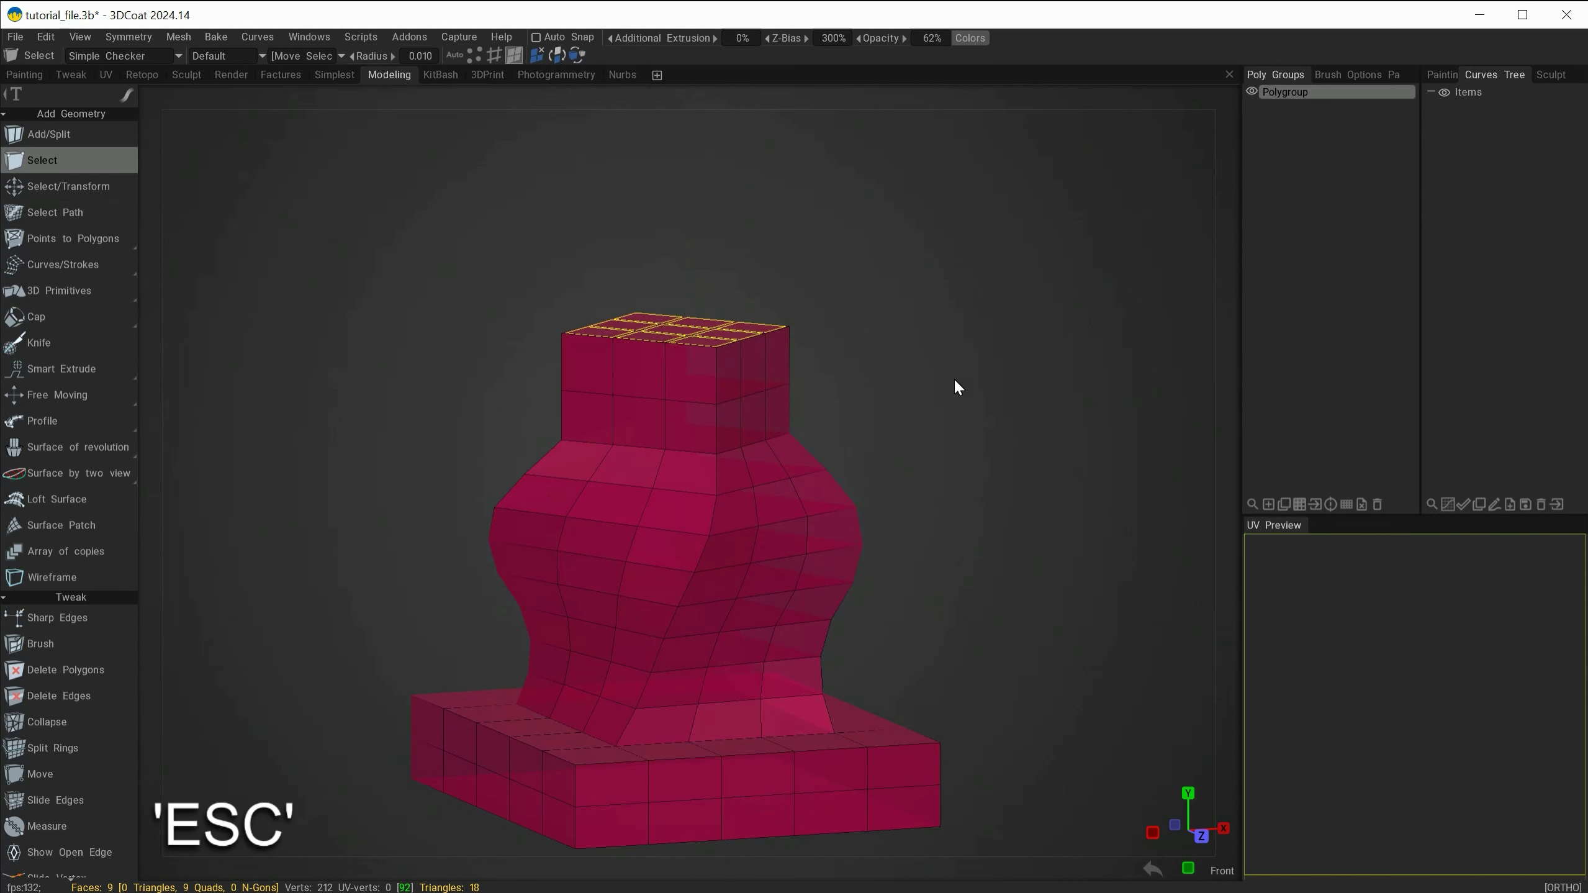
left_click(63, 369)
left_click_drag(1109, 492, 1098, 528)
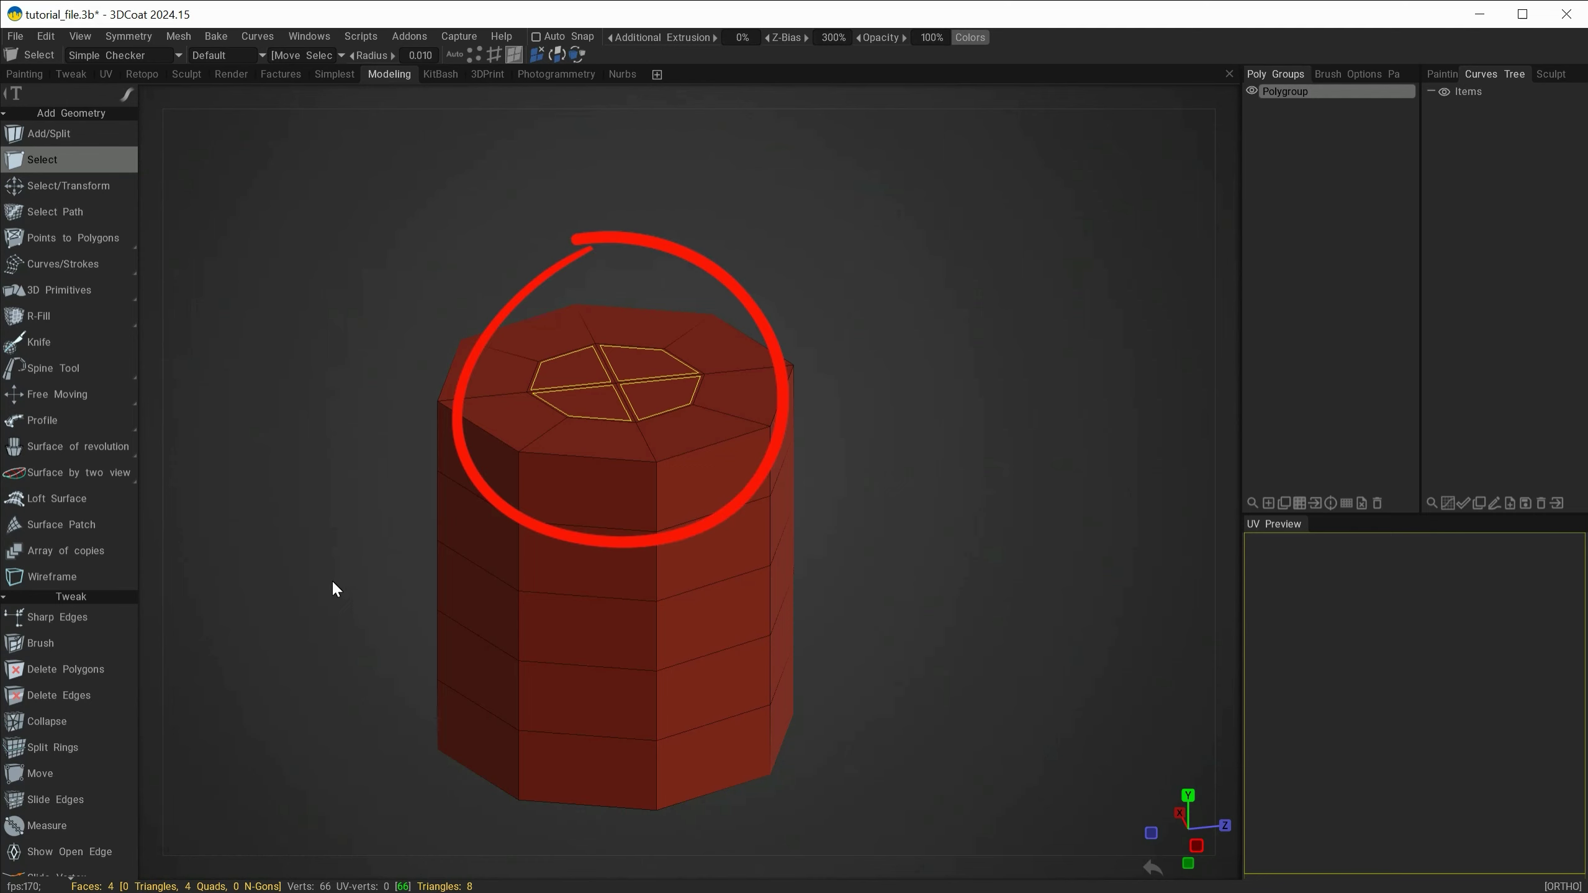
Start the Spine Tool on the cylinder's four inner top faces, and rotate its gizmo upright without extruding
mouse_move(76, 374)
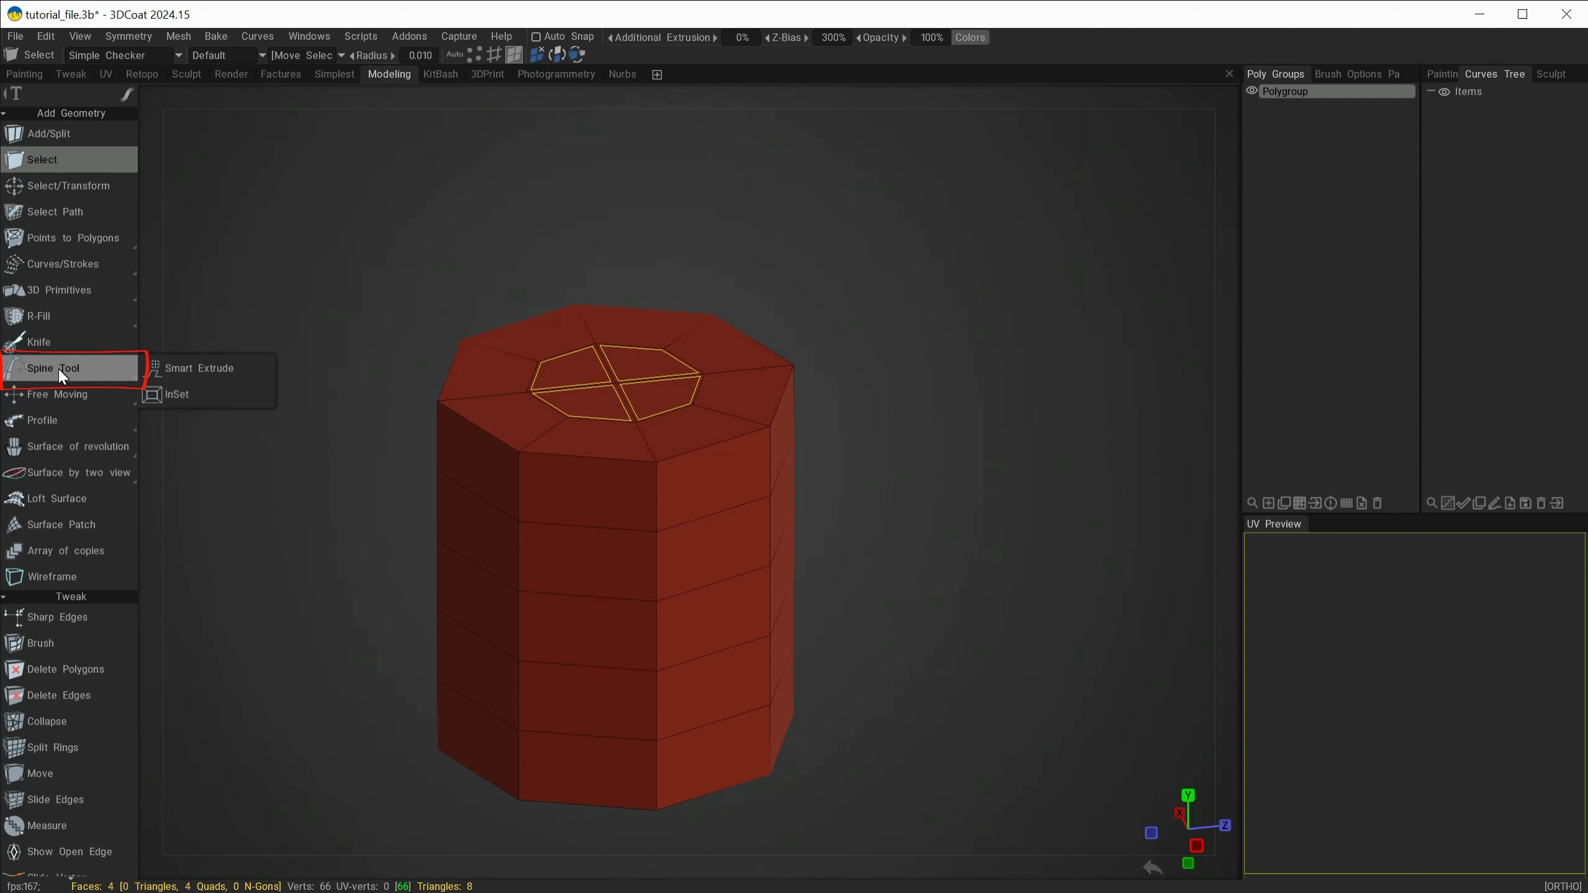
left_click(59, 368)
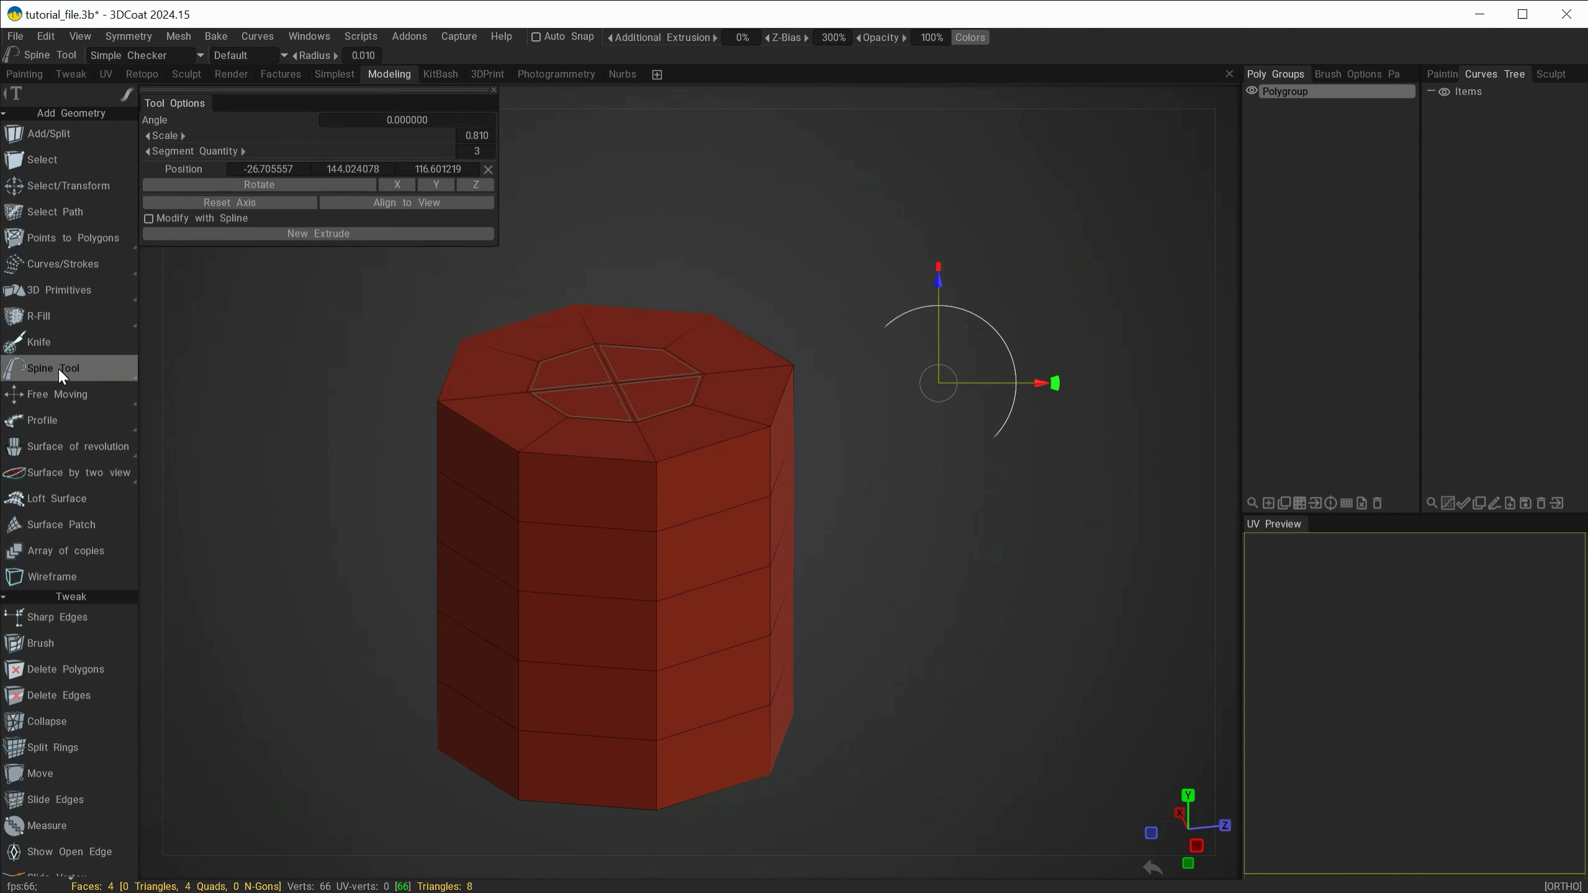
left_click_drag(218, 96, 285, 122)
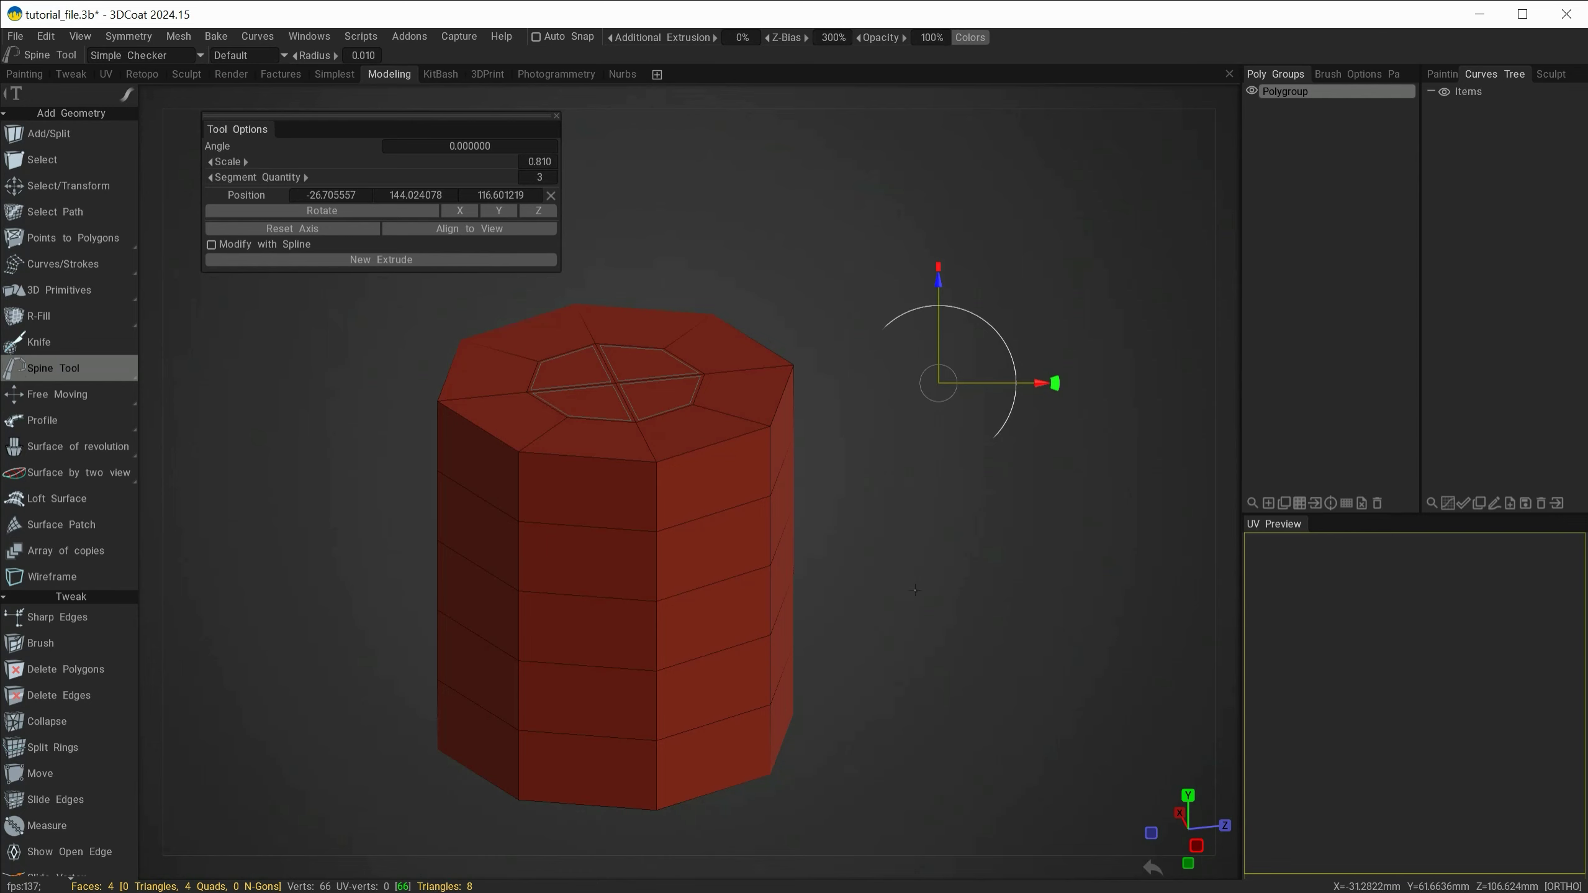
mouse_move(1065, 594)
left_mouse_down("alt")
mouse_move(793, 573)
mouse_move(1075, 594)
mouse_move(964, 595)
mouse_move(842, 471)
left_mouse_up("alt")
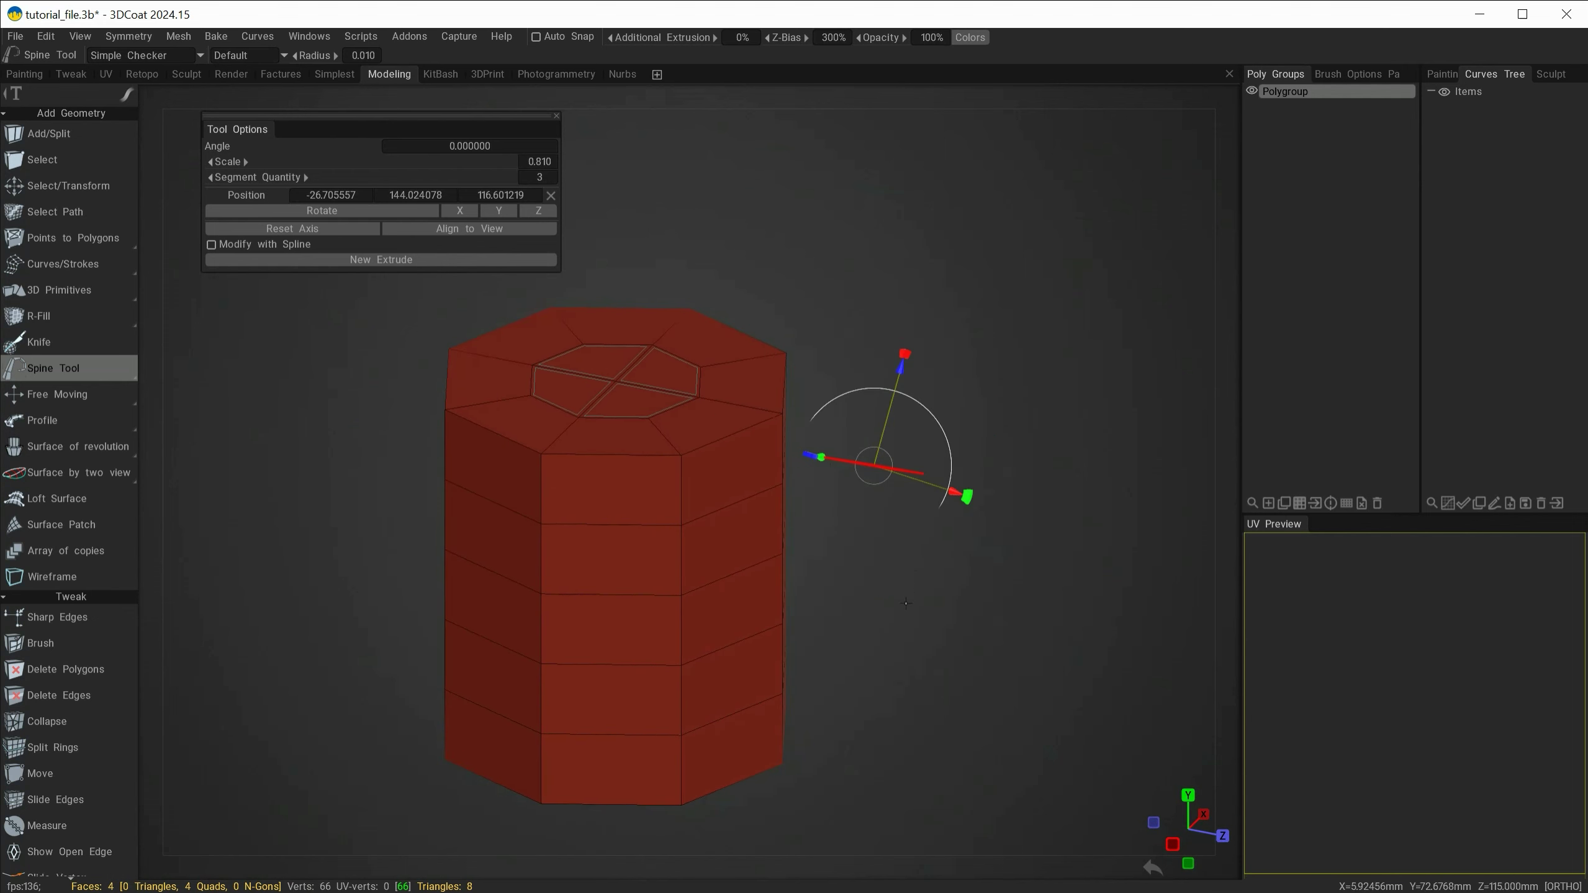
mouse_move(887, 619)
left_mouse_down("alt")
mouse_move(882, 656)
mouse_move(845, 655)
mouse_move(1026, 662)
mouse_move(1020, 676)
mouse_move(911, 636)
mouse_move(878, 644)
mouse_move(885, 615)
mouse_move(959, 639)
mouse_move(910, 633)
left_mouse_up("alt")
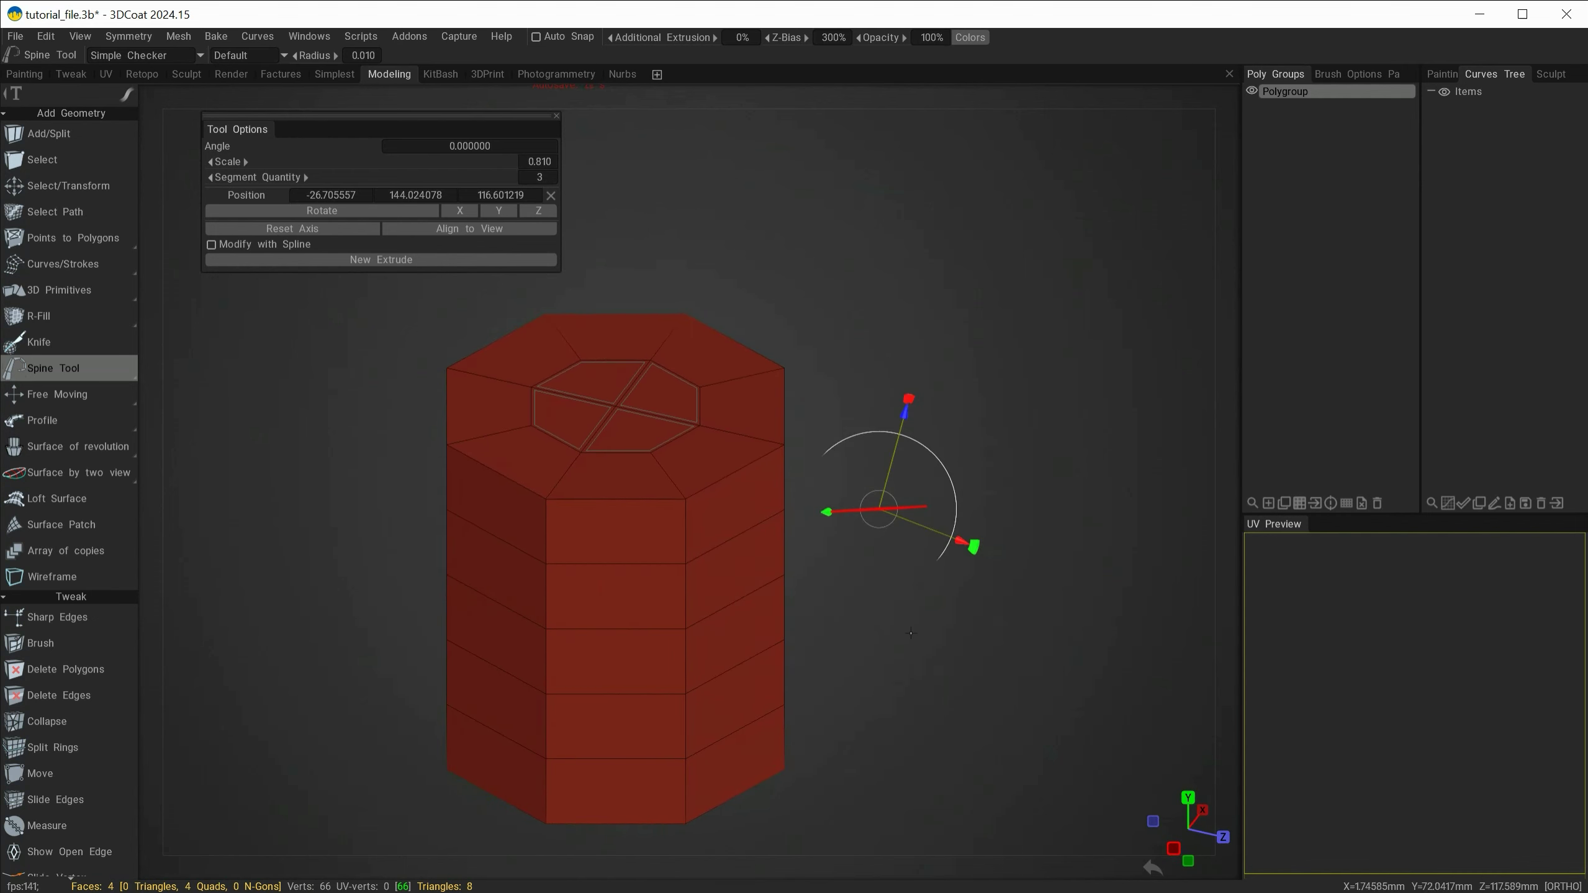
left_click_drag(875, 710, 834, 662, "alt")
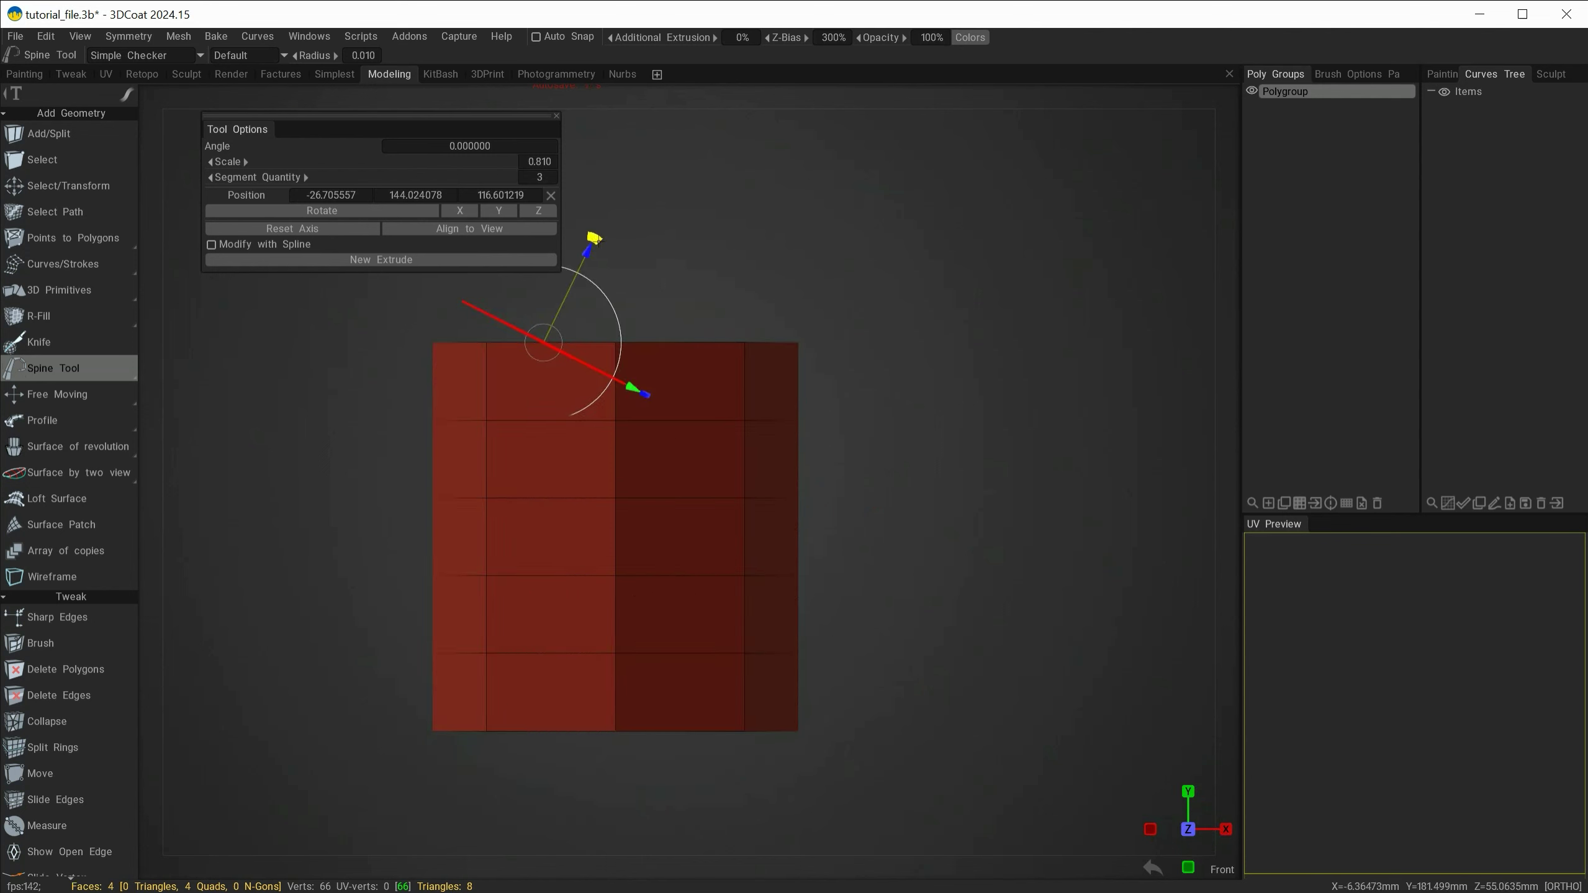
key("shift")
left_click_drag(596, 238, 541, 232, "shift")
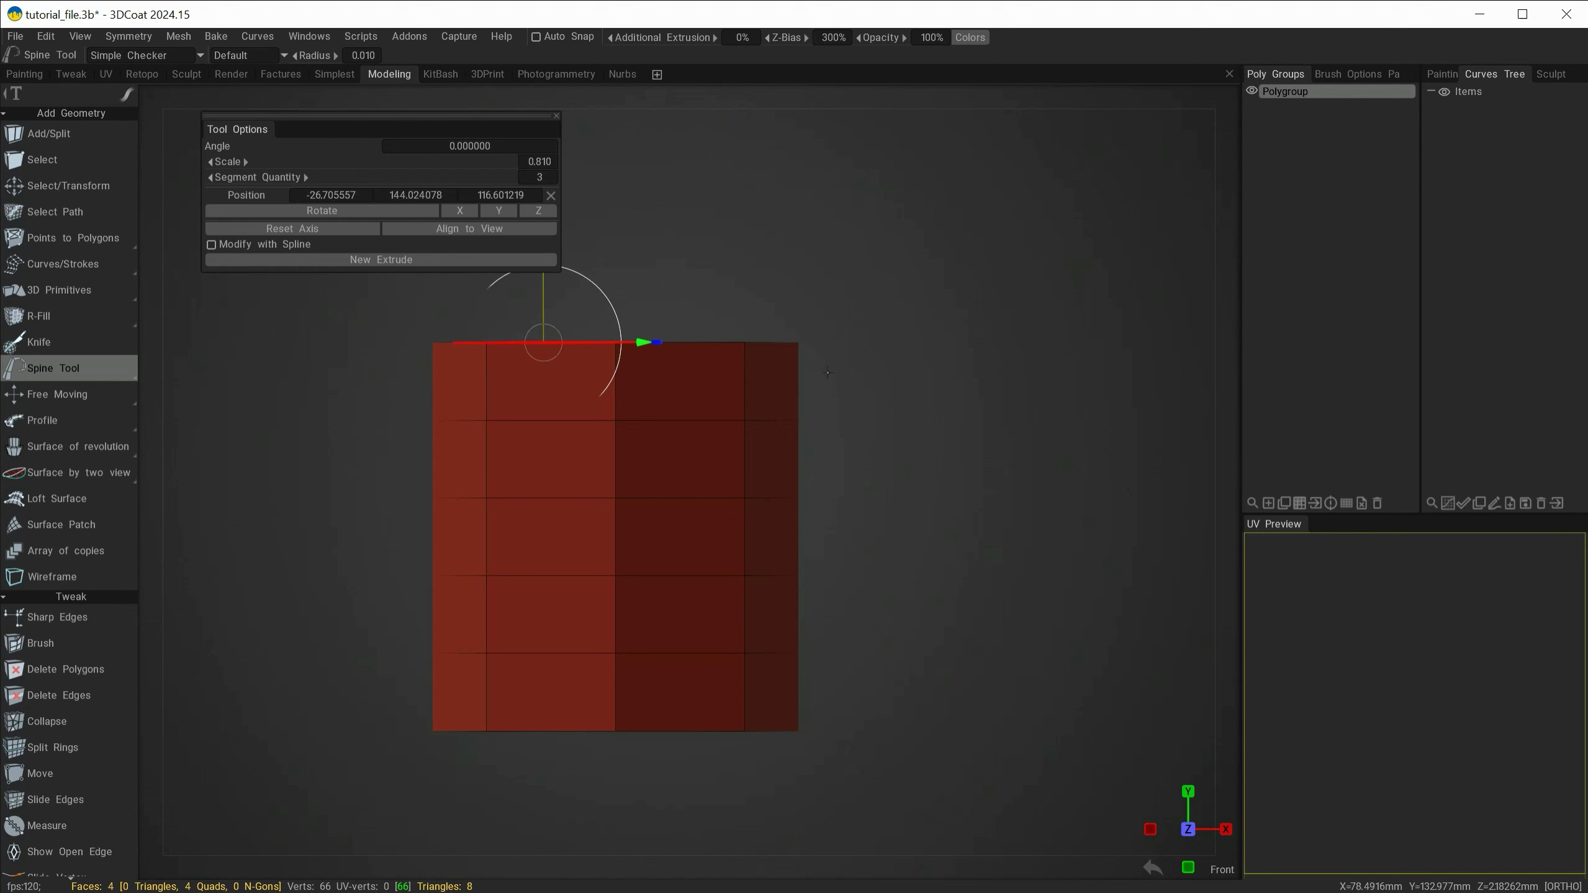
Move the spine gizmo alone toward the cylinder's top rim, to about X -17.04, Y 144.02, Z 74.40, without extruding
left_click_drag(851, 308, 1069, 347, "alt")
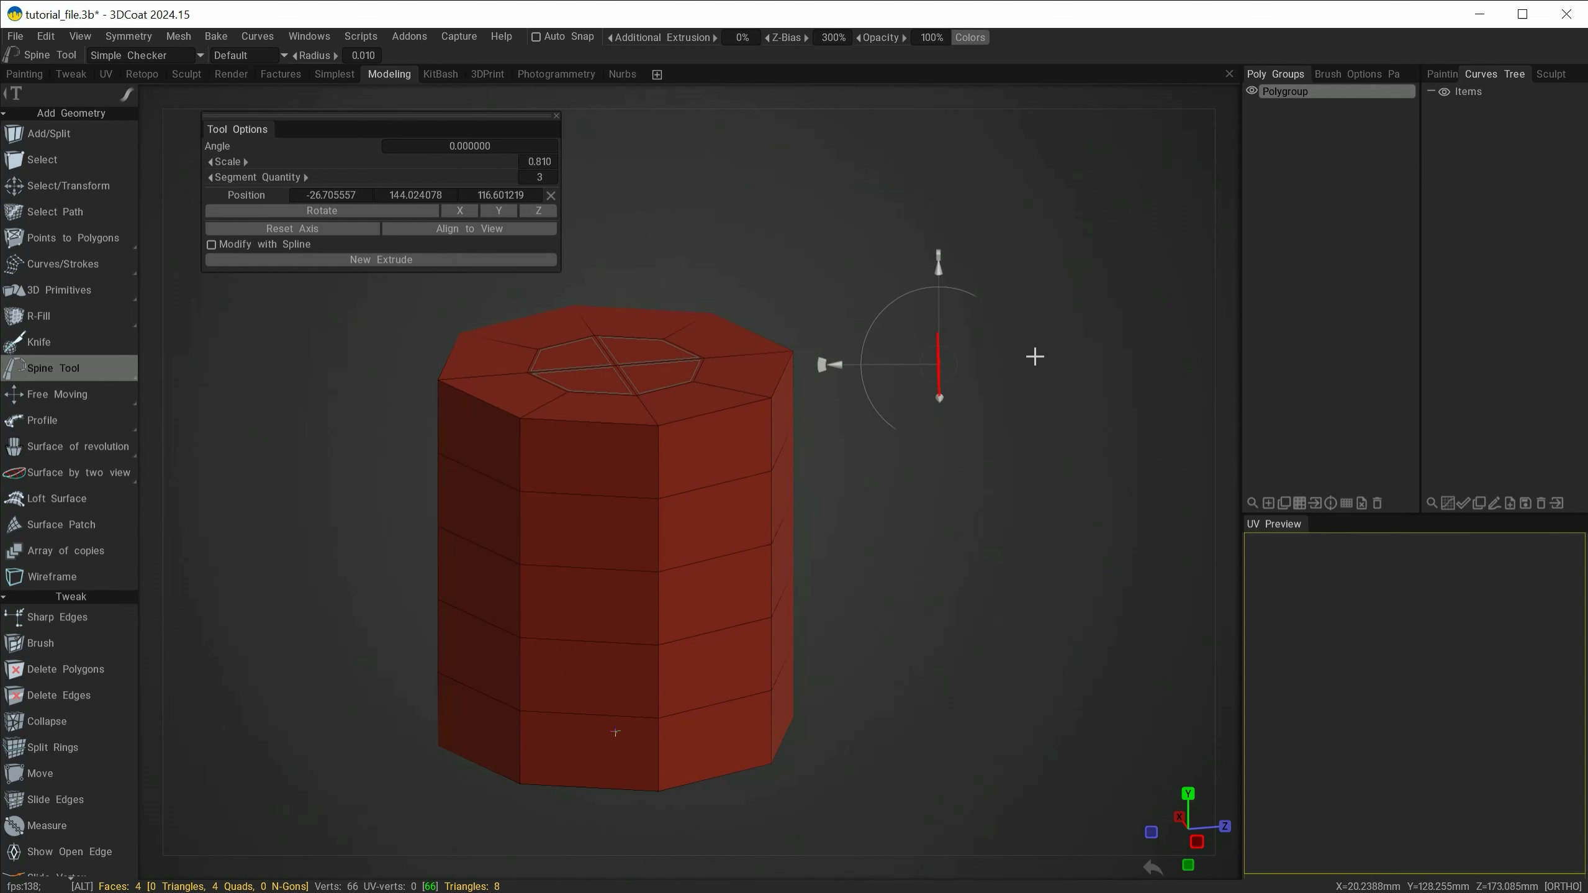
key("shift")
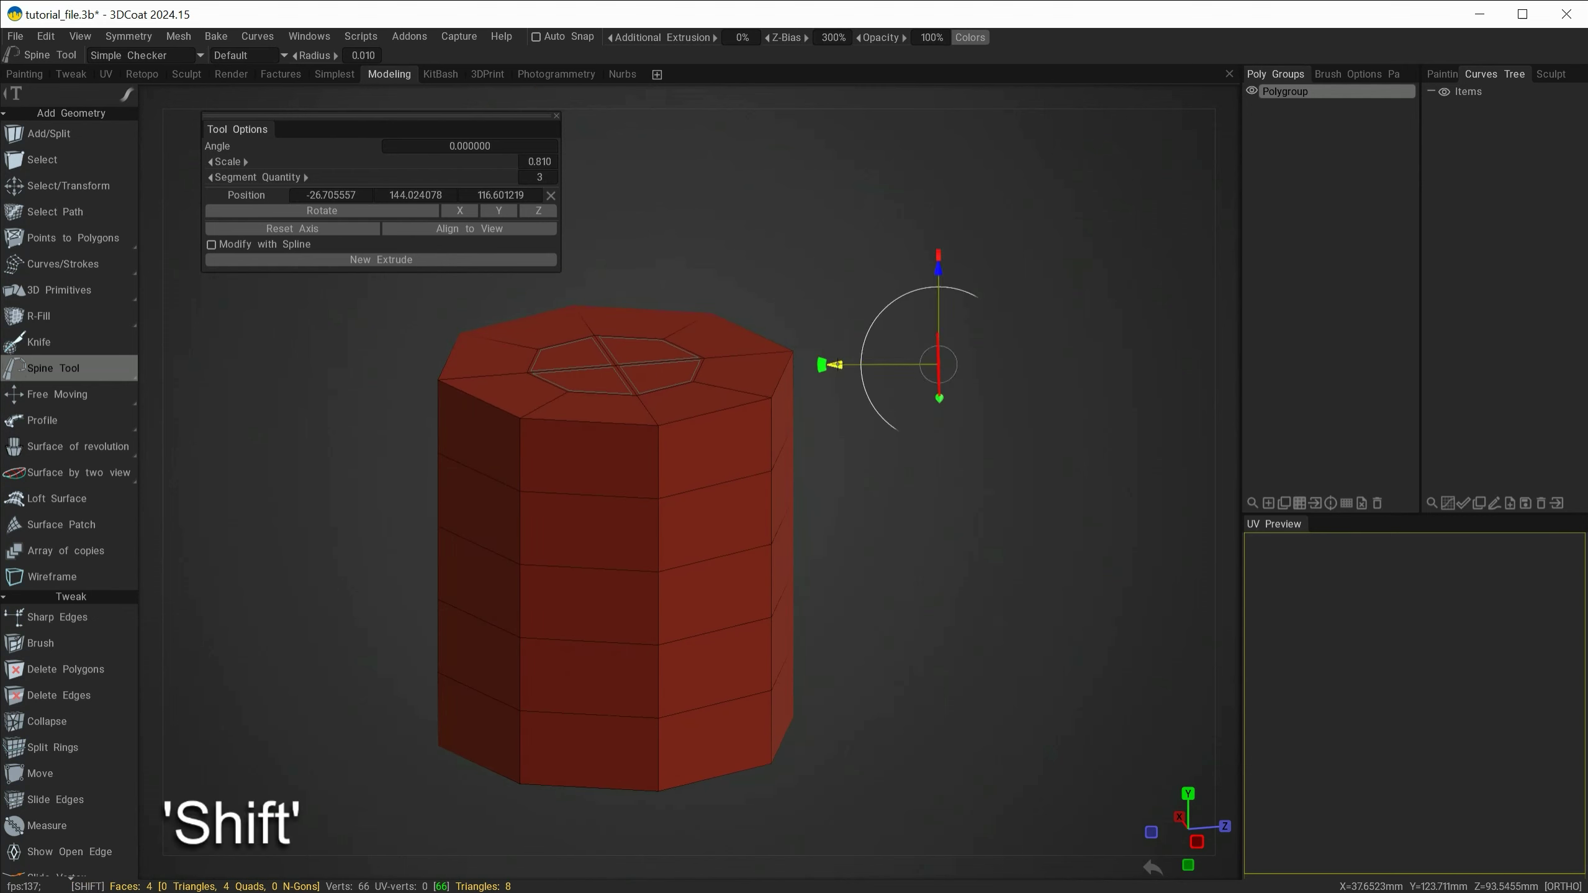
left_click_drag(836, 363, 913, 608, "shift")
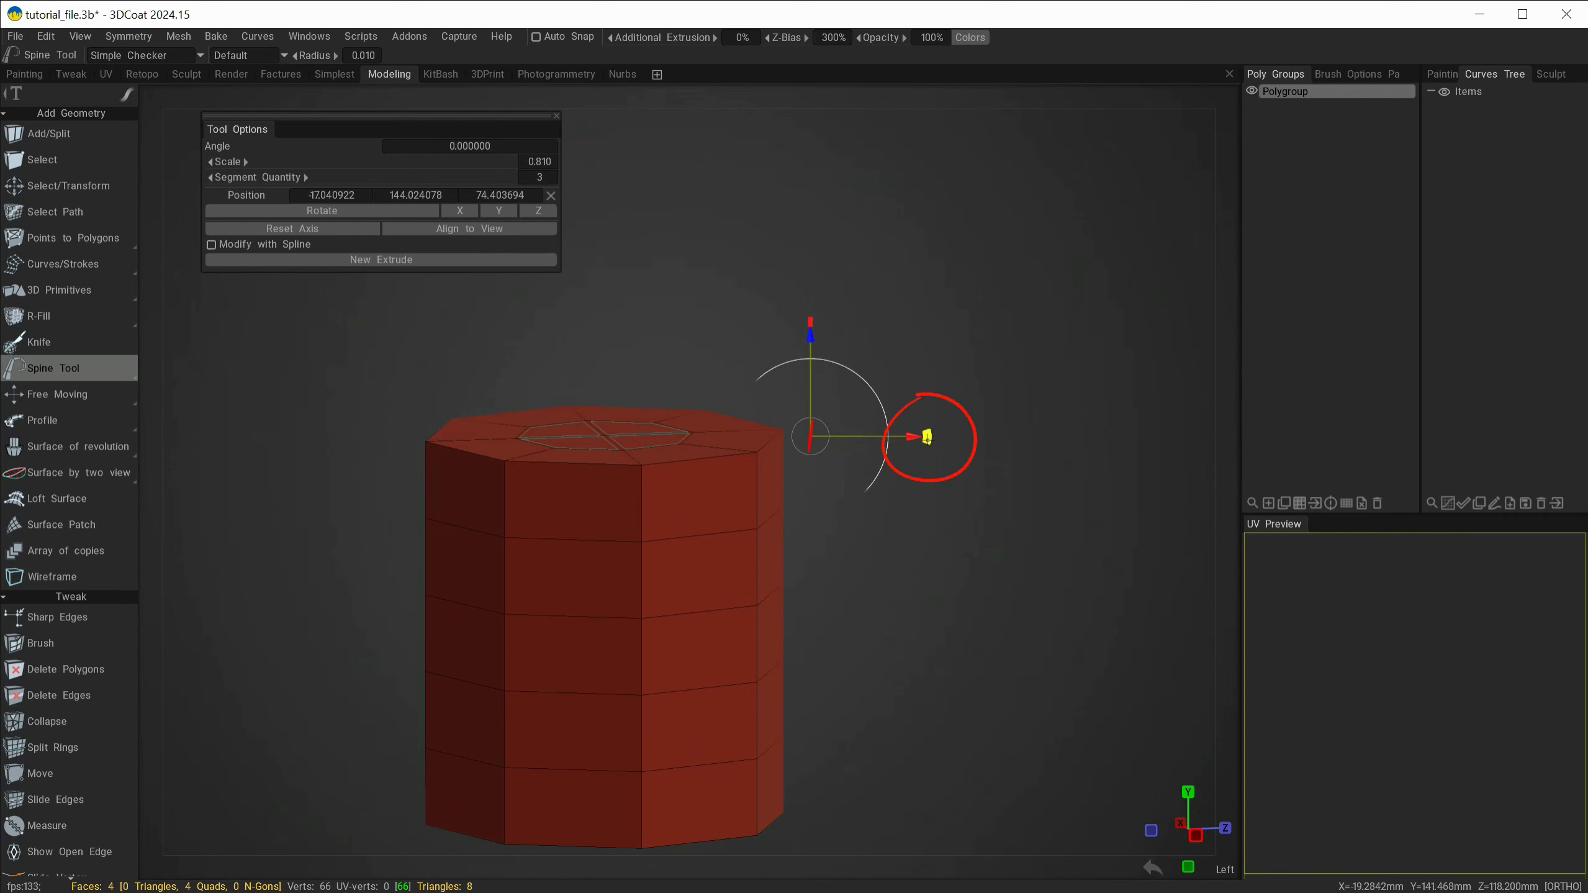
Extrude the selected faces as a curved pipe around the gizmo, to an angle of about 120 degrees
left_click_drag(921, 433, 890, 520)
mouse_move(894, 586)
left_mouse_down()
mouse_move(753, 594)
mouse_move(736, 612)
mouse_move(834, 619)
mouse_move(791, 627)
mouse_move(831, 650)
mouse_move(742, 687)
mouse_move(907, 679)
mouse_move(888, 676)
left_mouse_up()
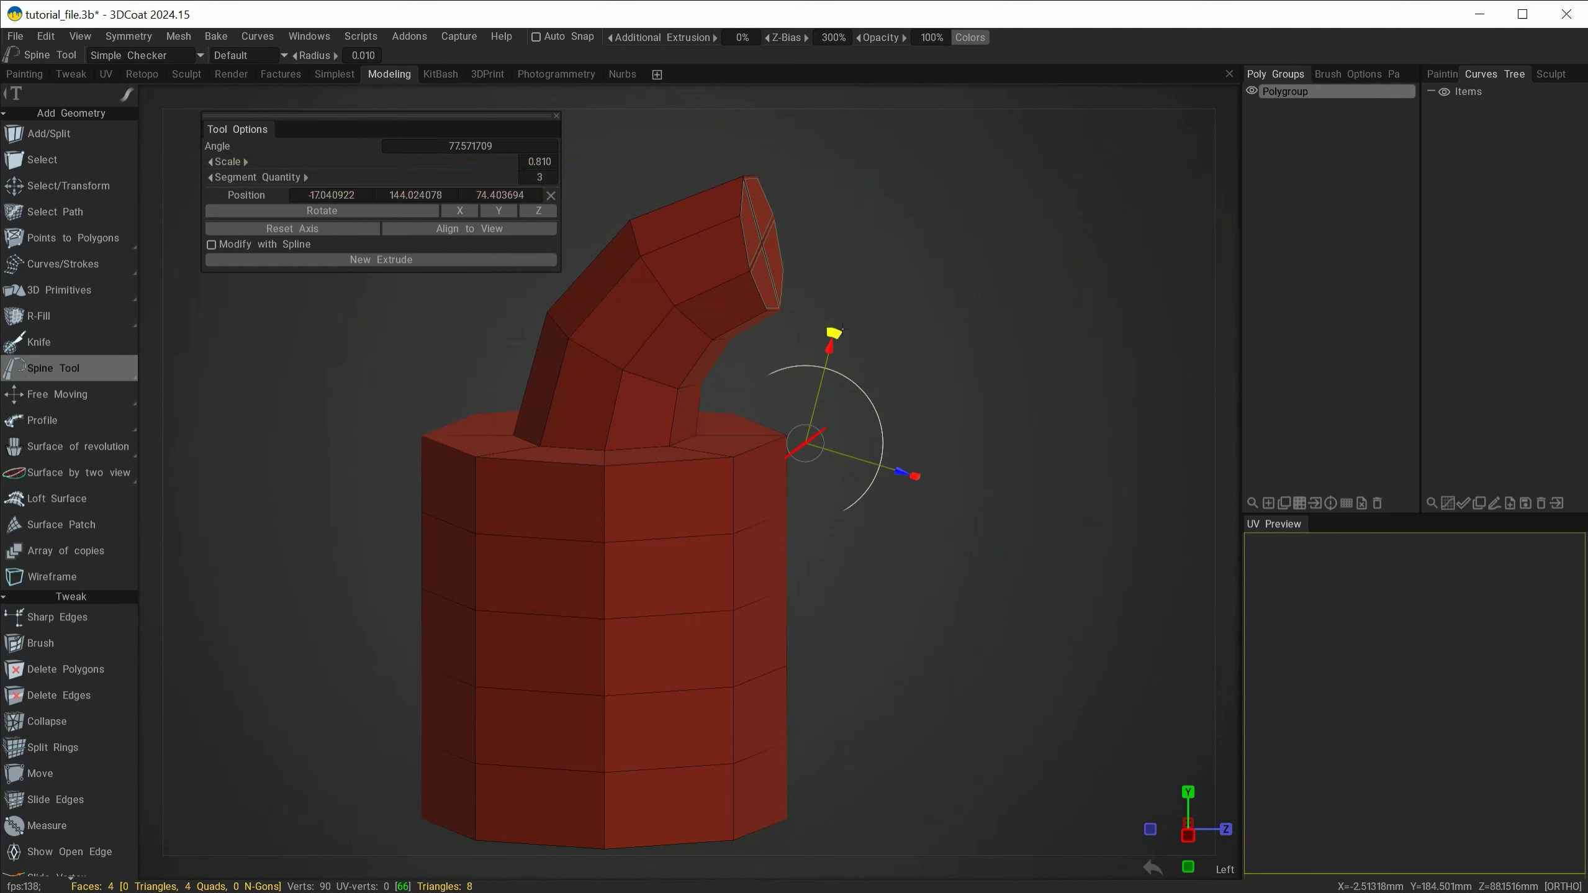
left_click_drag(835, 333, 911, 381)
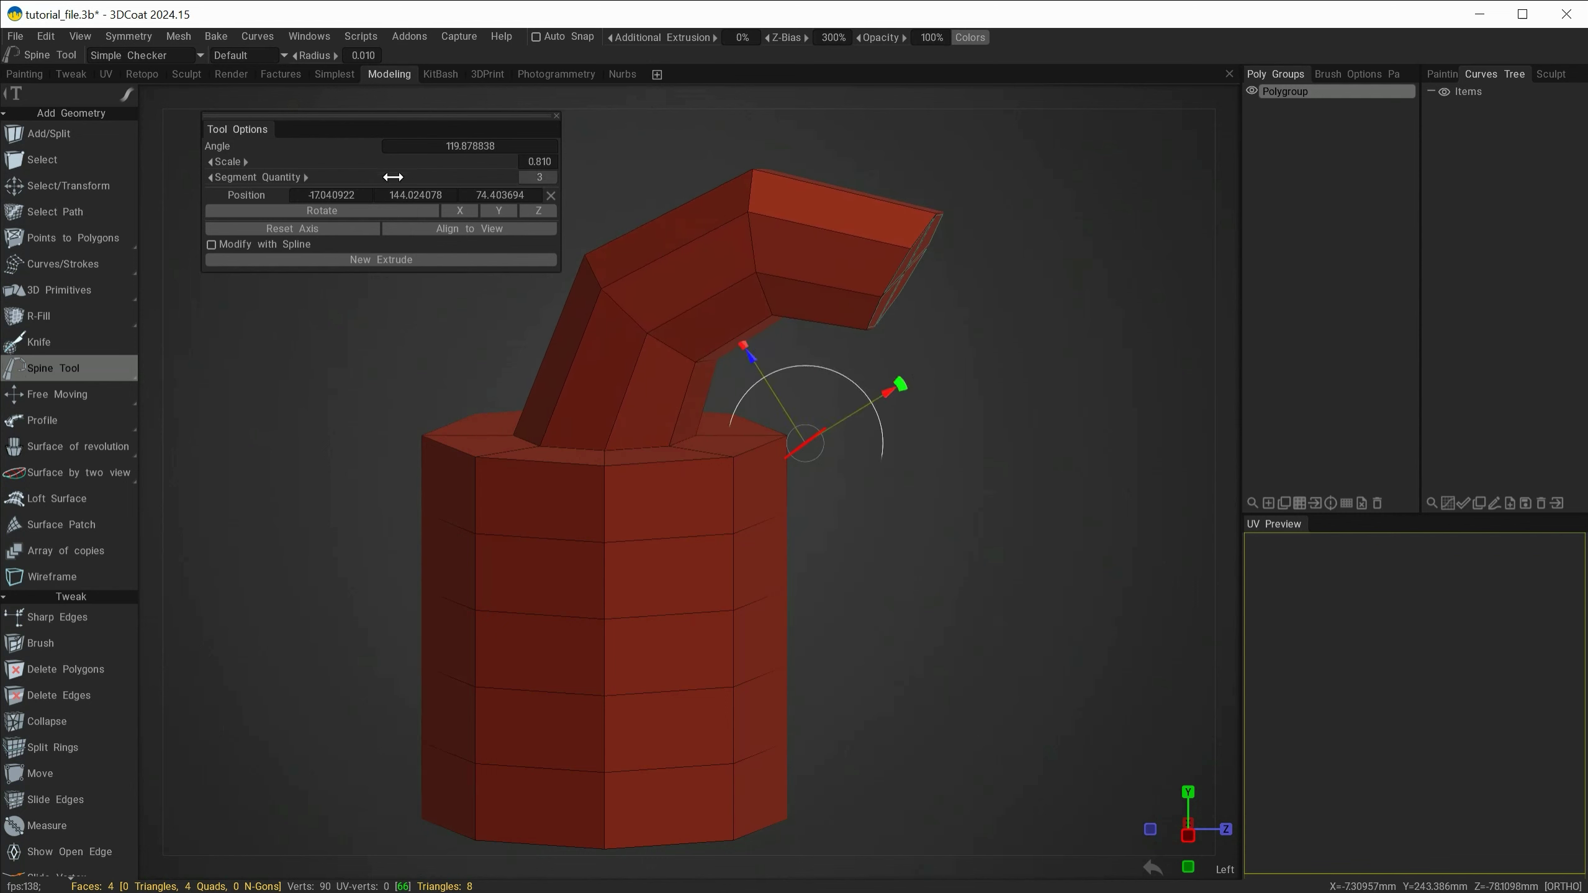
Raise the curved extrusion's Segment Quantity to 5 and finally 7, and widen its end with a Scale of 1.09
left_click_drag(382, 178, 248, 164)
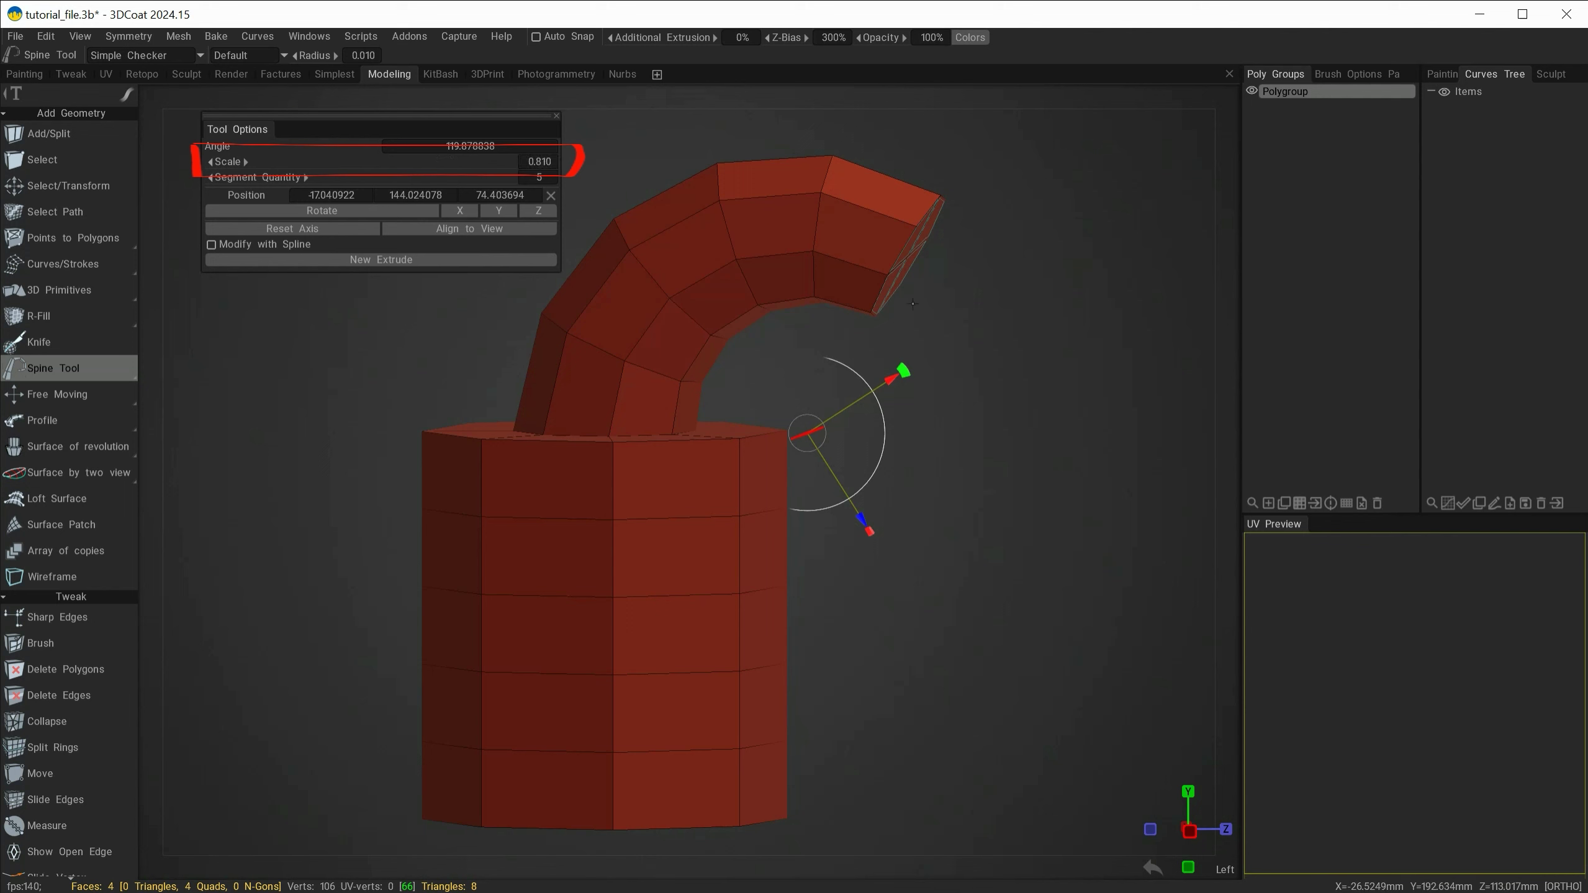
left_click_drag(1137, 397, 904, 250)
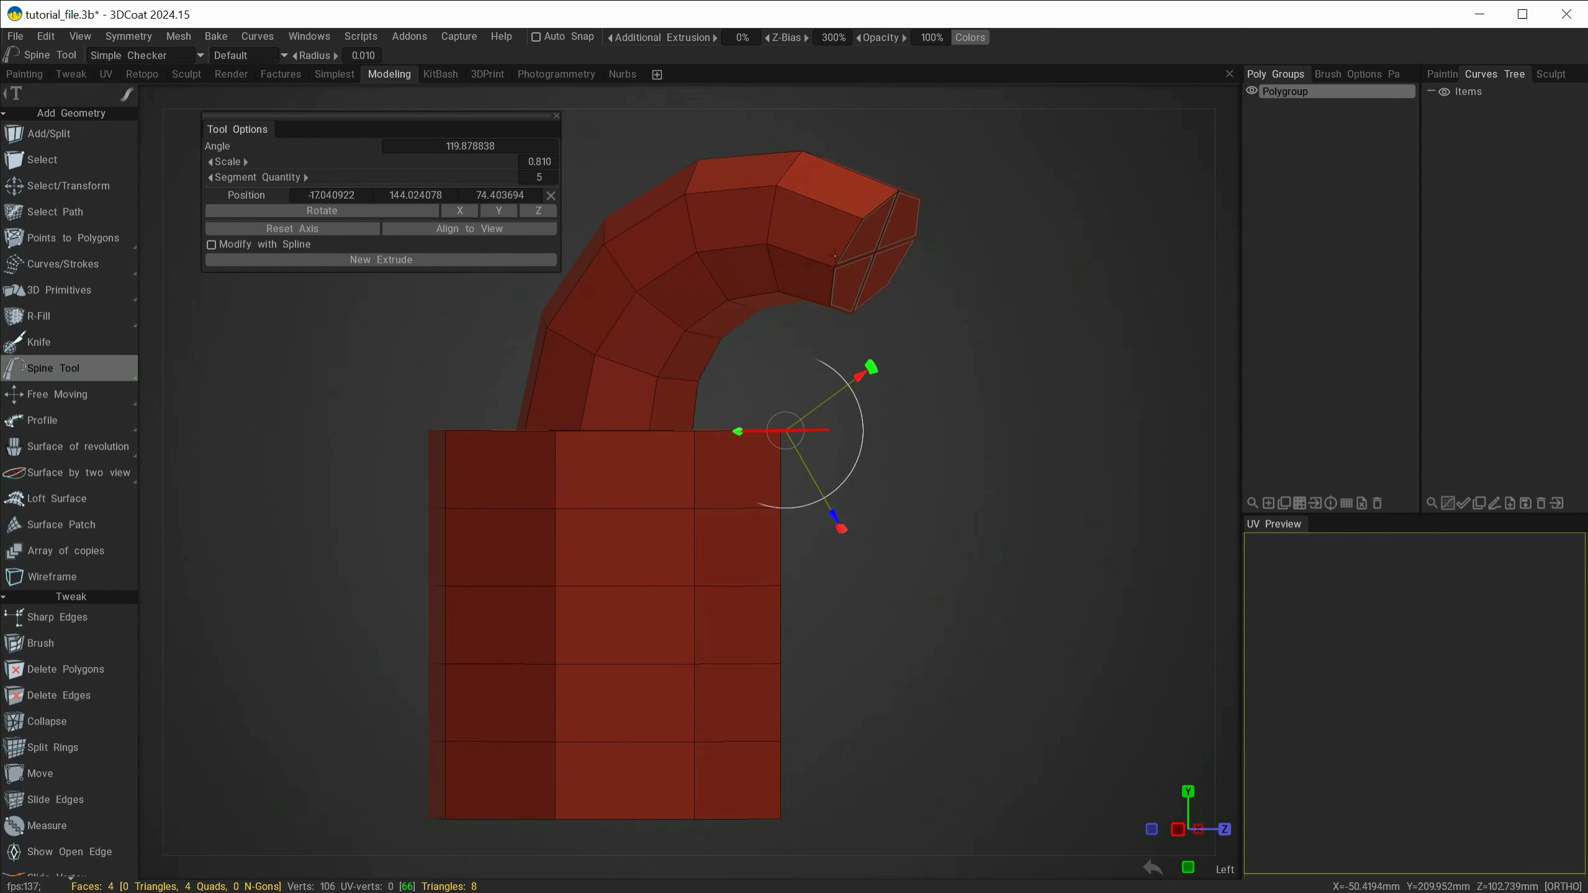
mouse_move(878, 303)
left_mouse_down()
mouse_move(947, 631)
mouse_move(862, 620)
left_mouse_up()
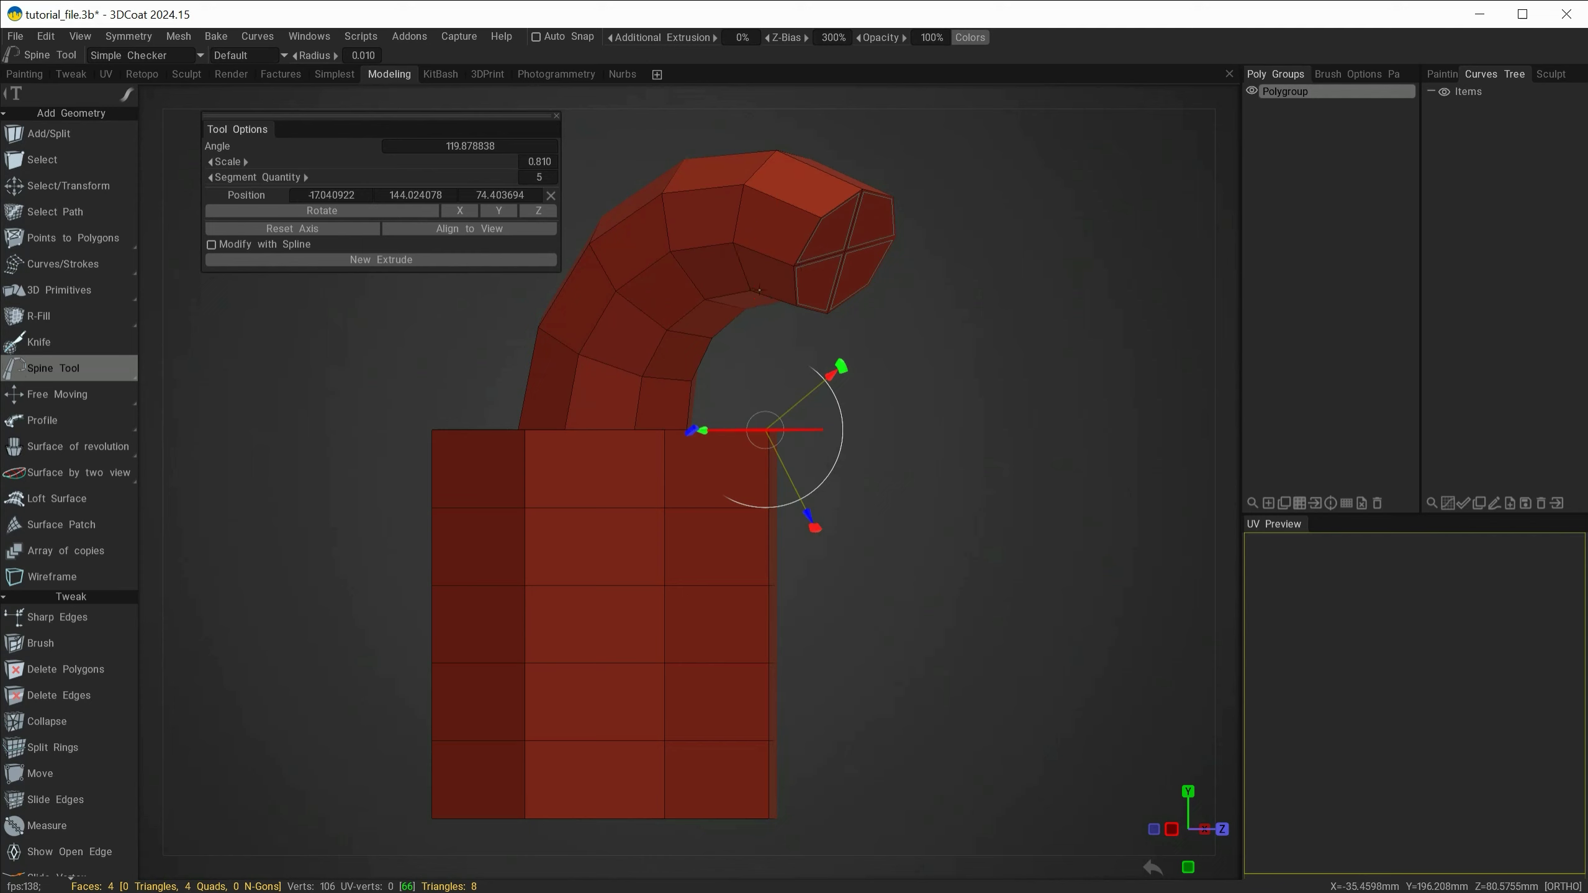
left_click_drag(195, 149, 305, 179)
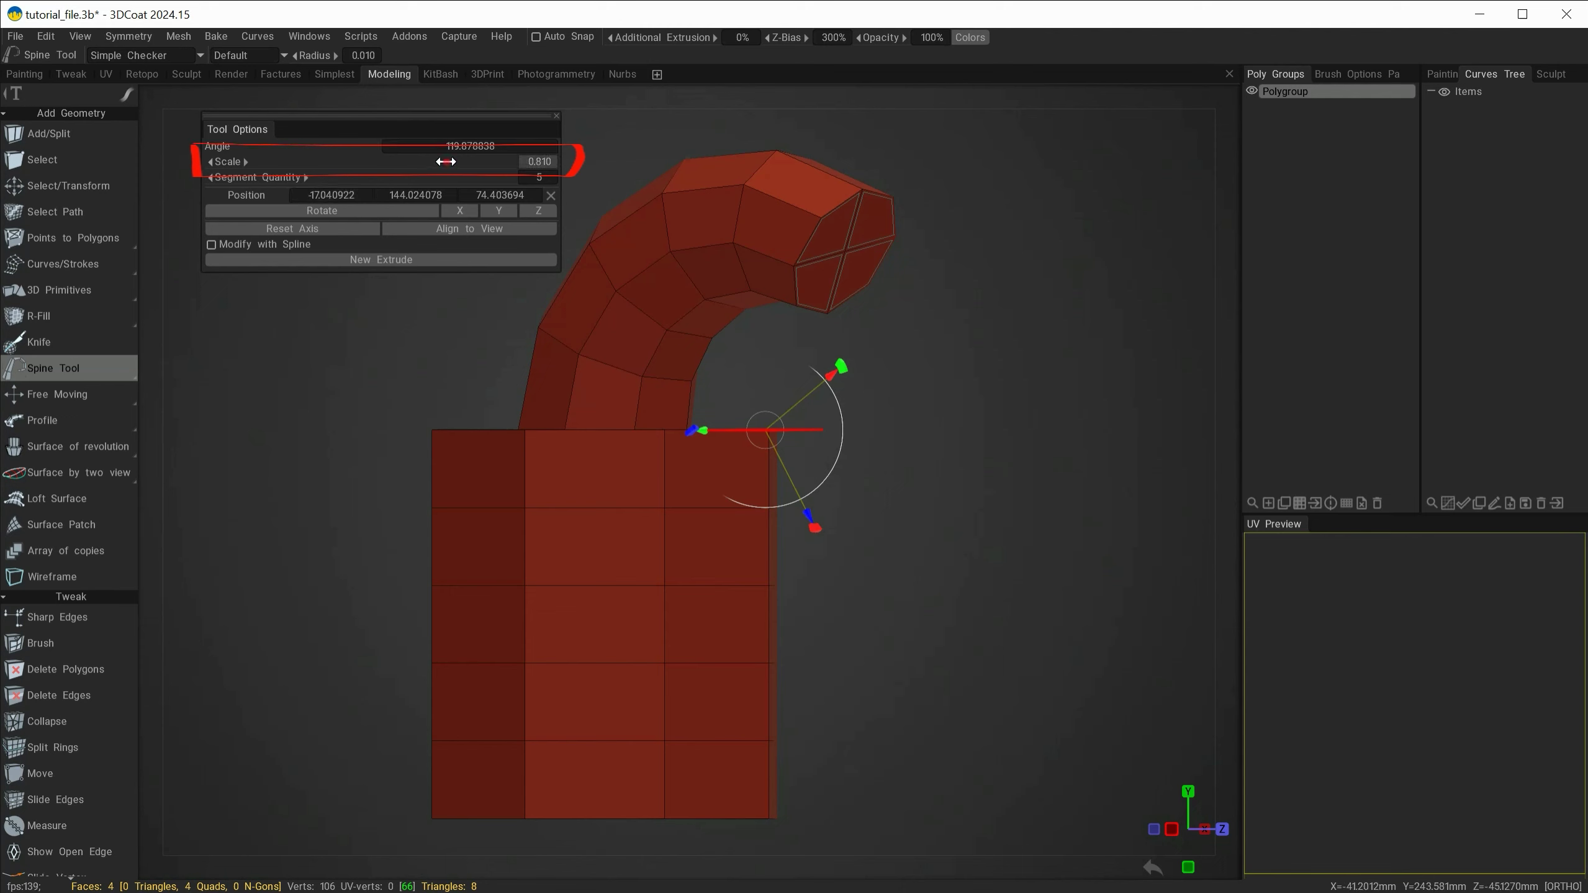
mouse_move(437, 161)
left_mouse_down()
mouse_move(369, 166)
mouse_move(470, 189)
mouse_move(401, 188)
left_mouse_up()
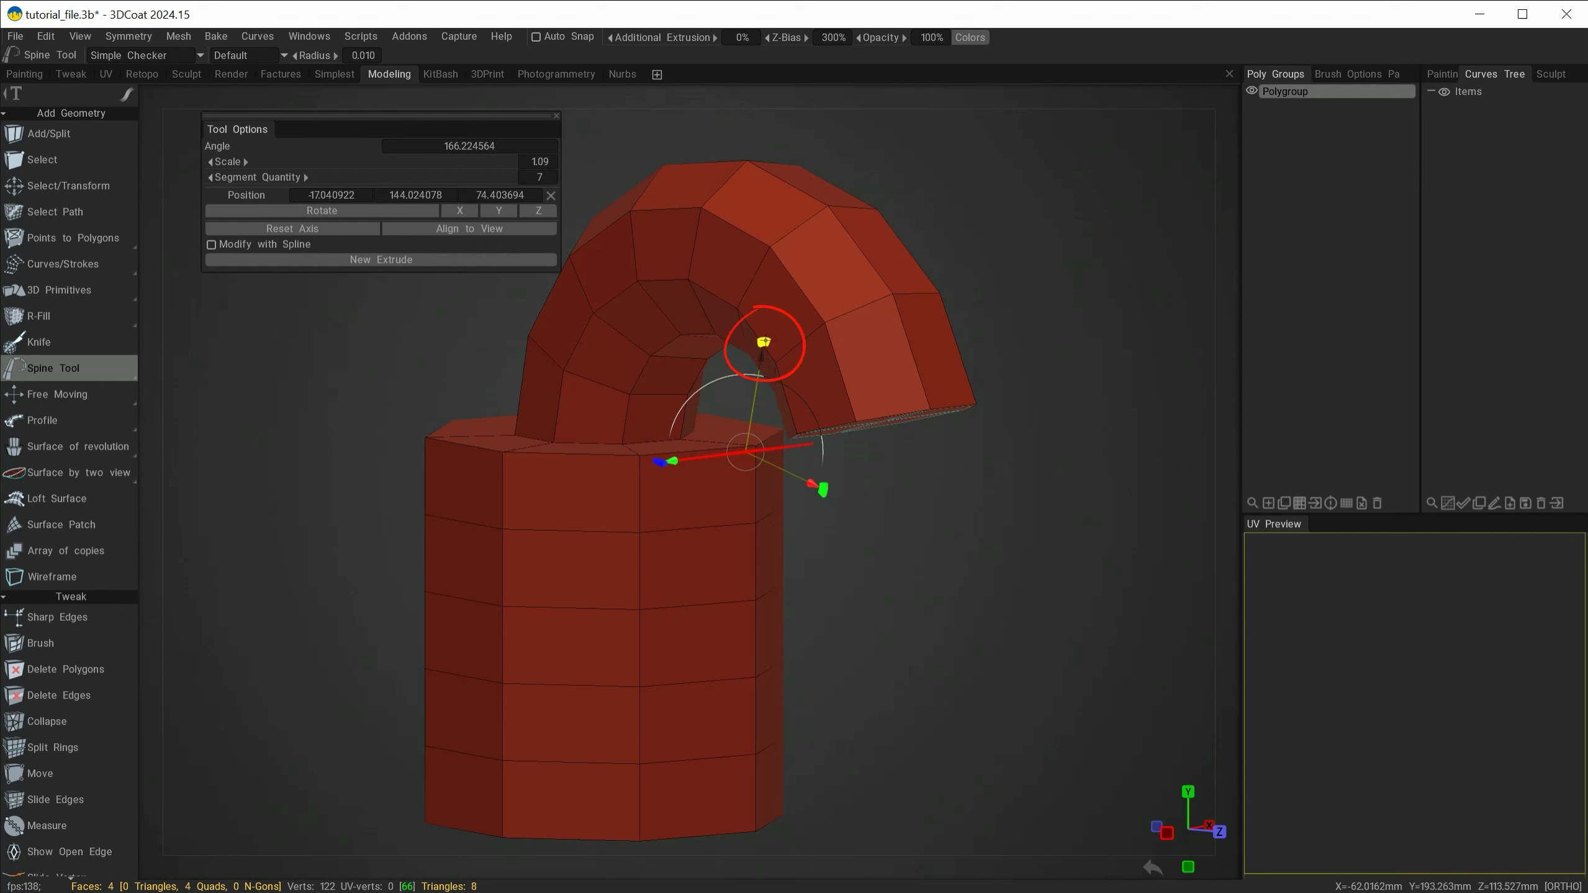
Bend the curved extrusion further to an angle of about 185 degrees, and accept the value in the Angle entry
mouse_move(763, 342)
left_mouse_down()
mouse_move(730, 351)
mouse_move(806, 338)
mouse_move(700, 396)
mouse_move(873, 325)
mouse_move(813, 375)
left_mouse_up()
mouse_move(844, 438)
left_mouse_down()
mouse_move(902, 512)
mouse_move(872, 507)
mouse_move(851, 542)
mouse_move(878, 510)
left_mouse_up()
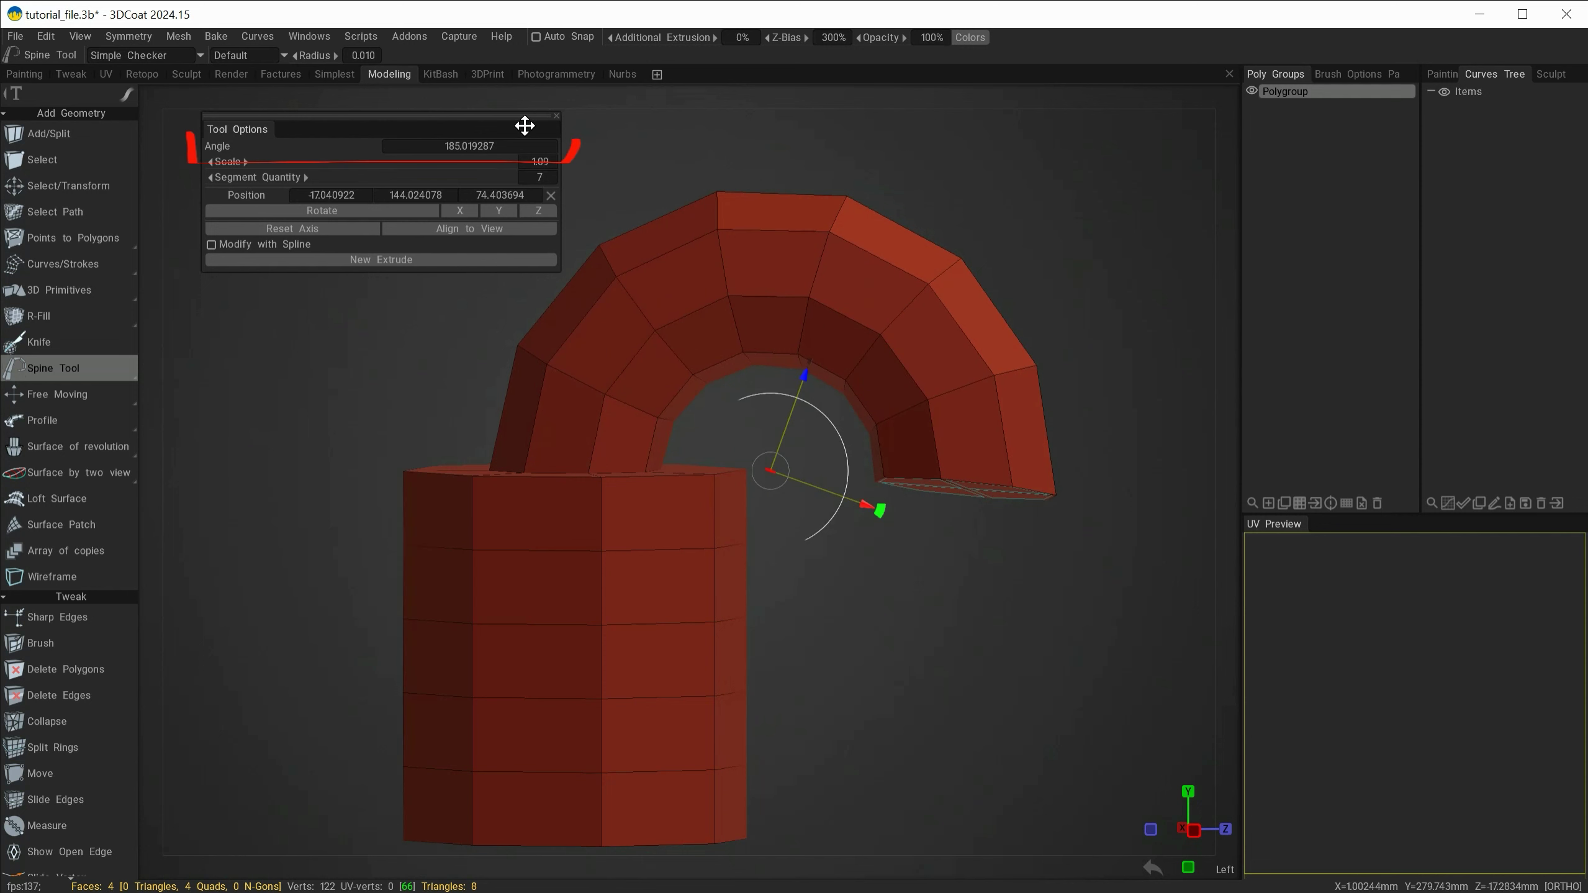
left_click(459, 146)
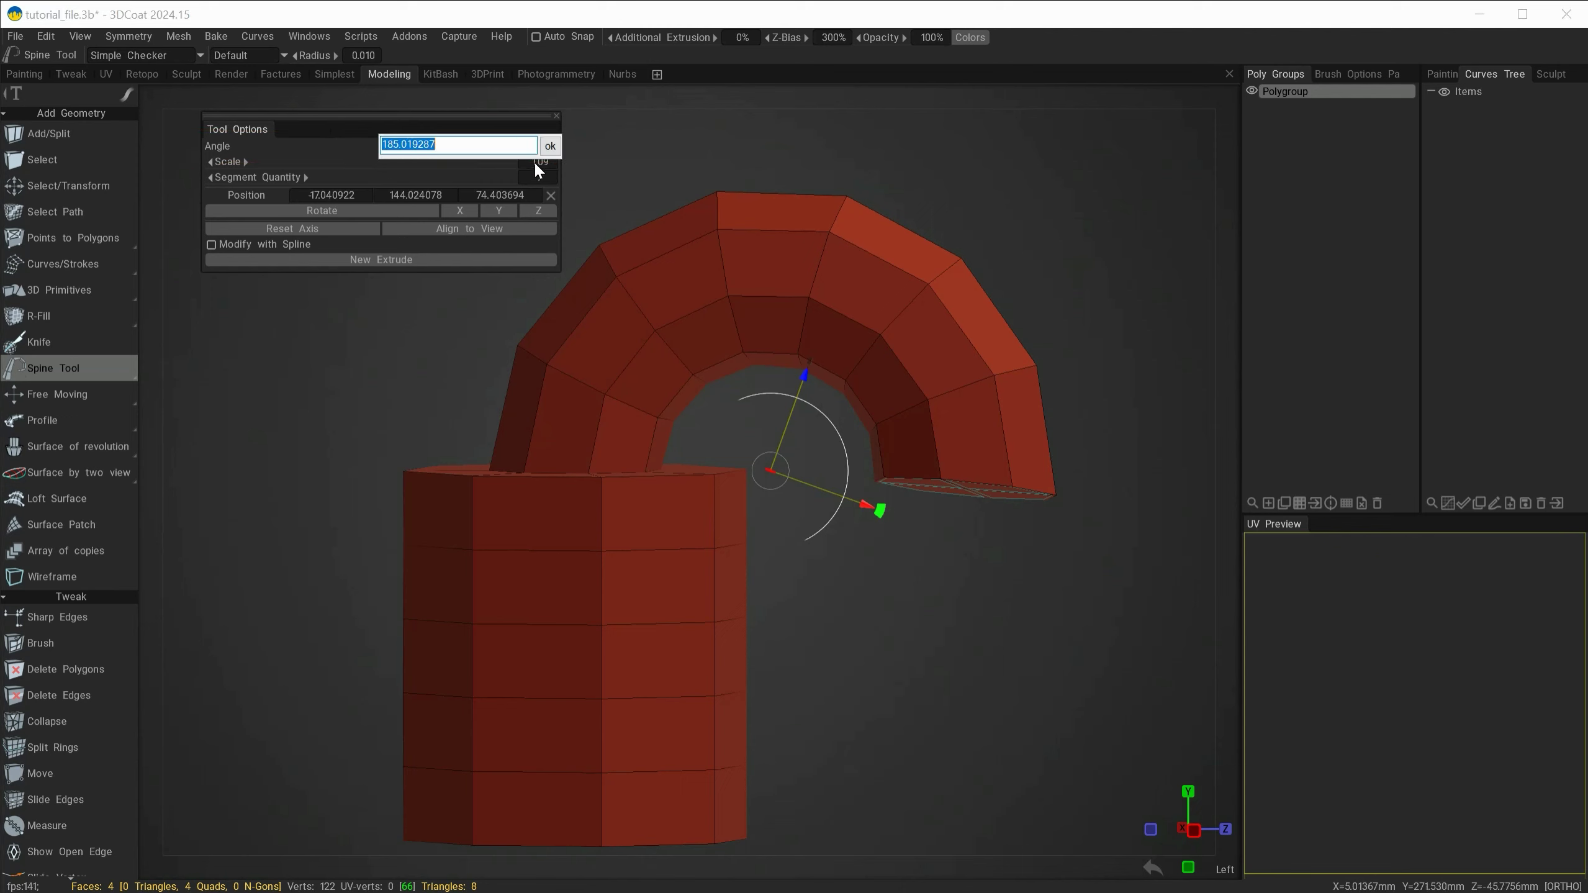
left_click(550, 147)
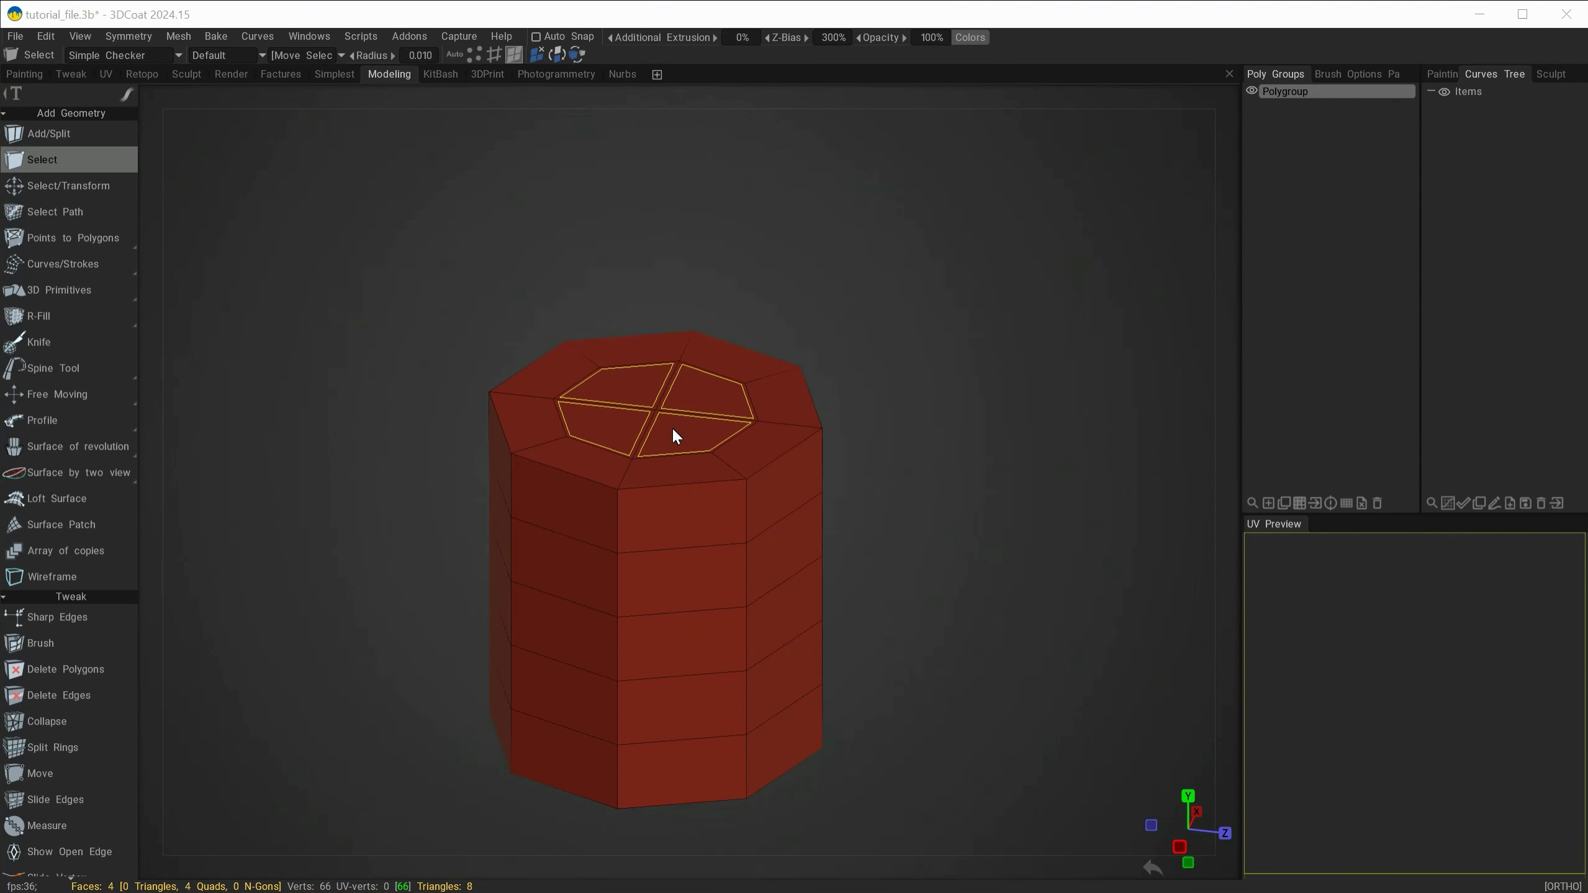
Start the Spine Tool on the cylinder's four selected top faces and enable Modify with Spline
left_click(37, 368)
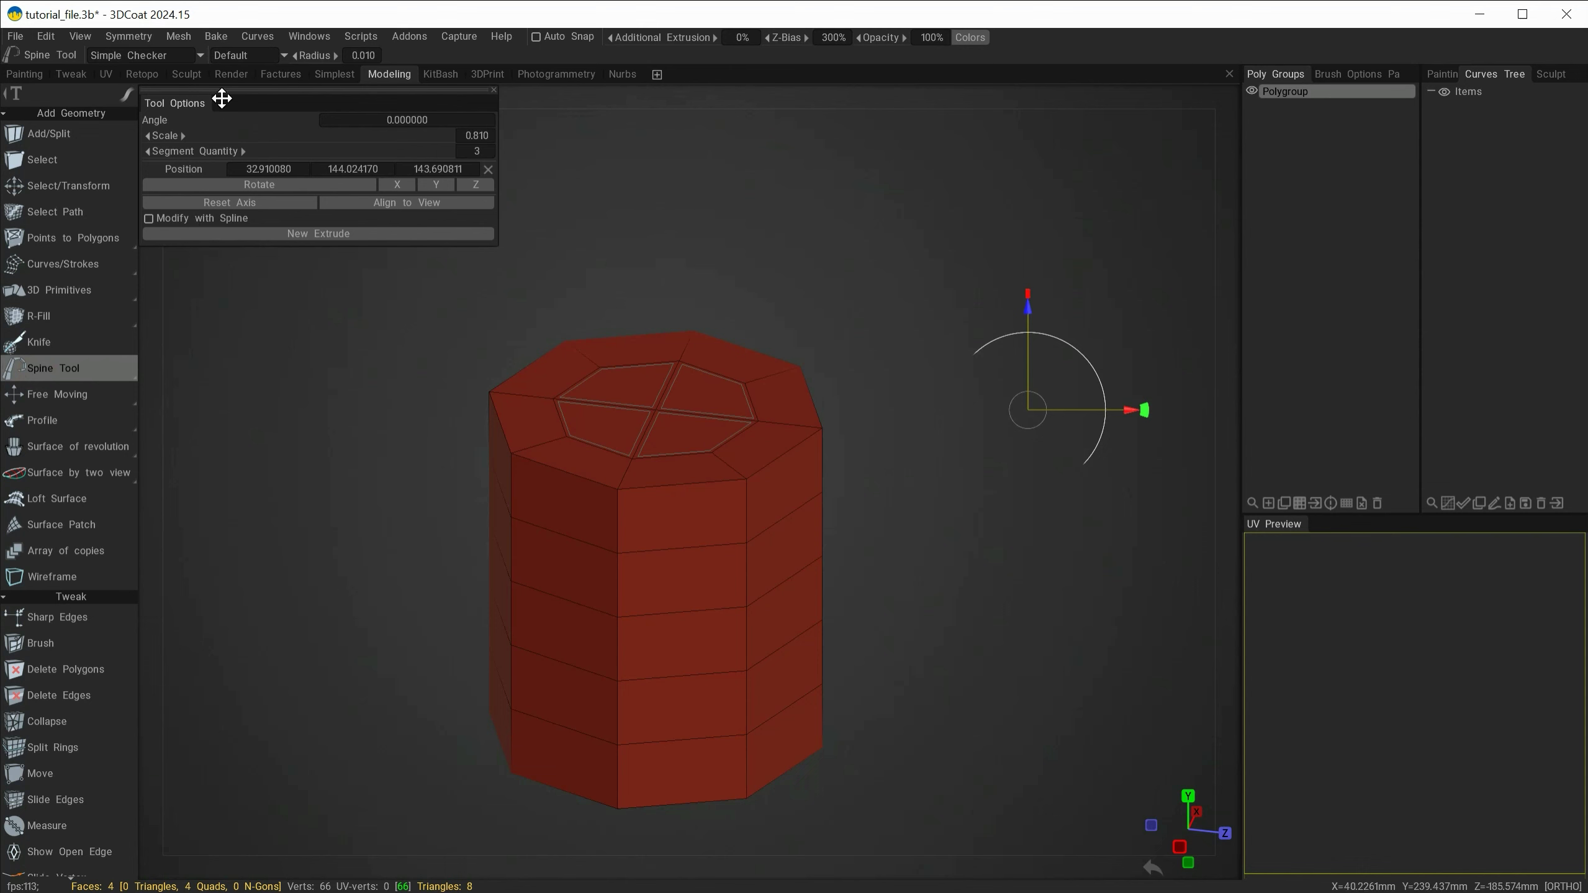
left_click_drag(219, 96, 273, 156)
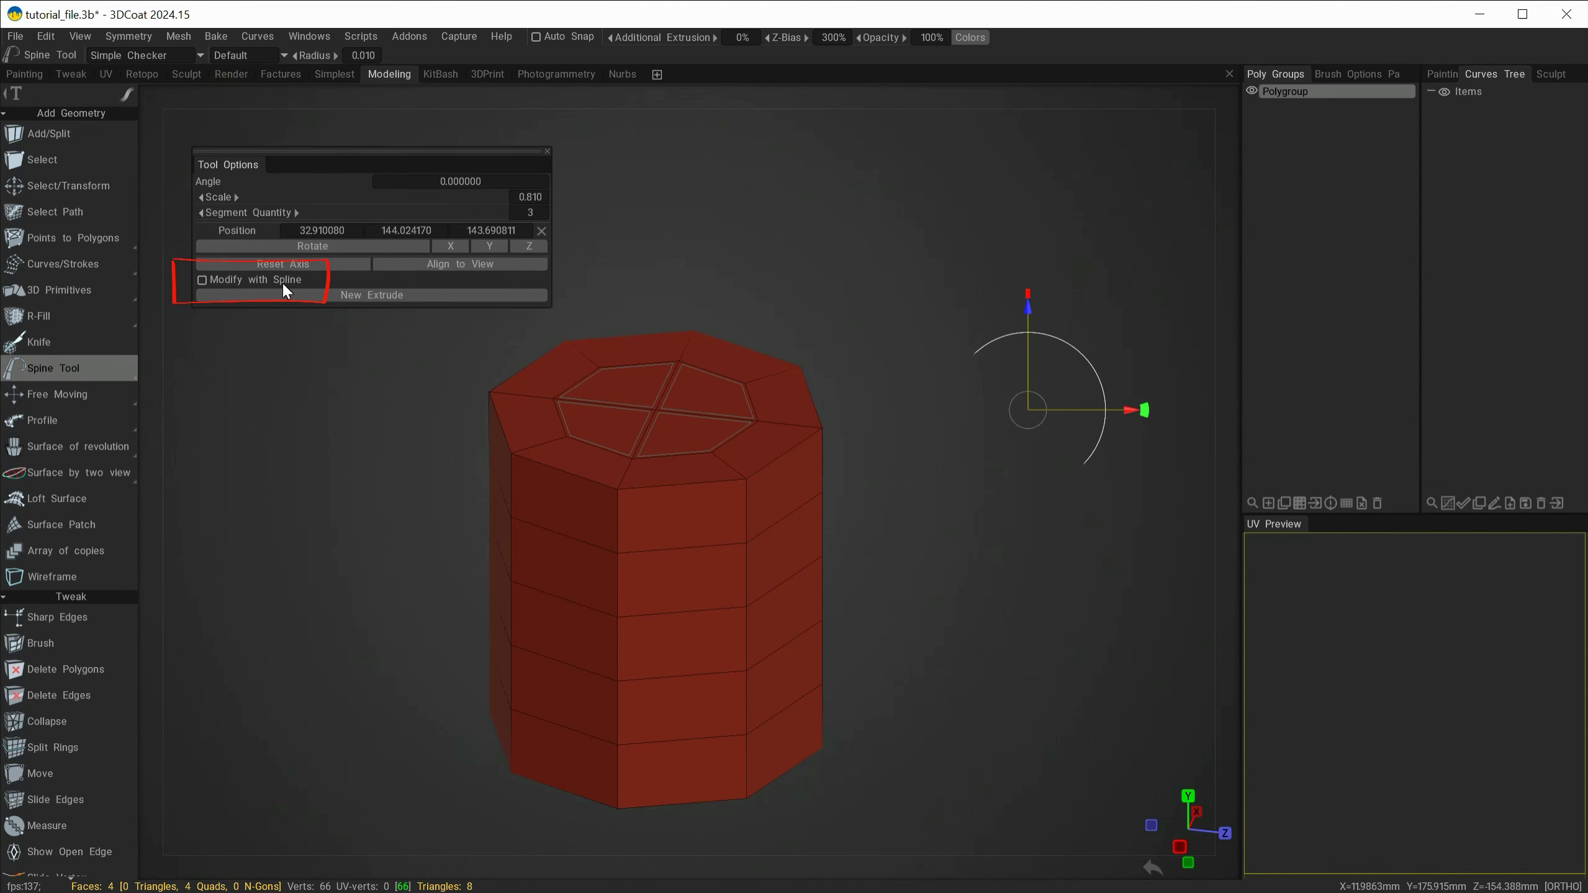
left_click(201, 280)
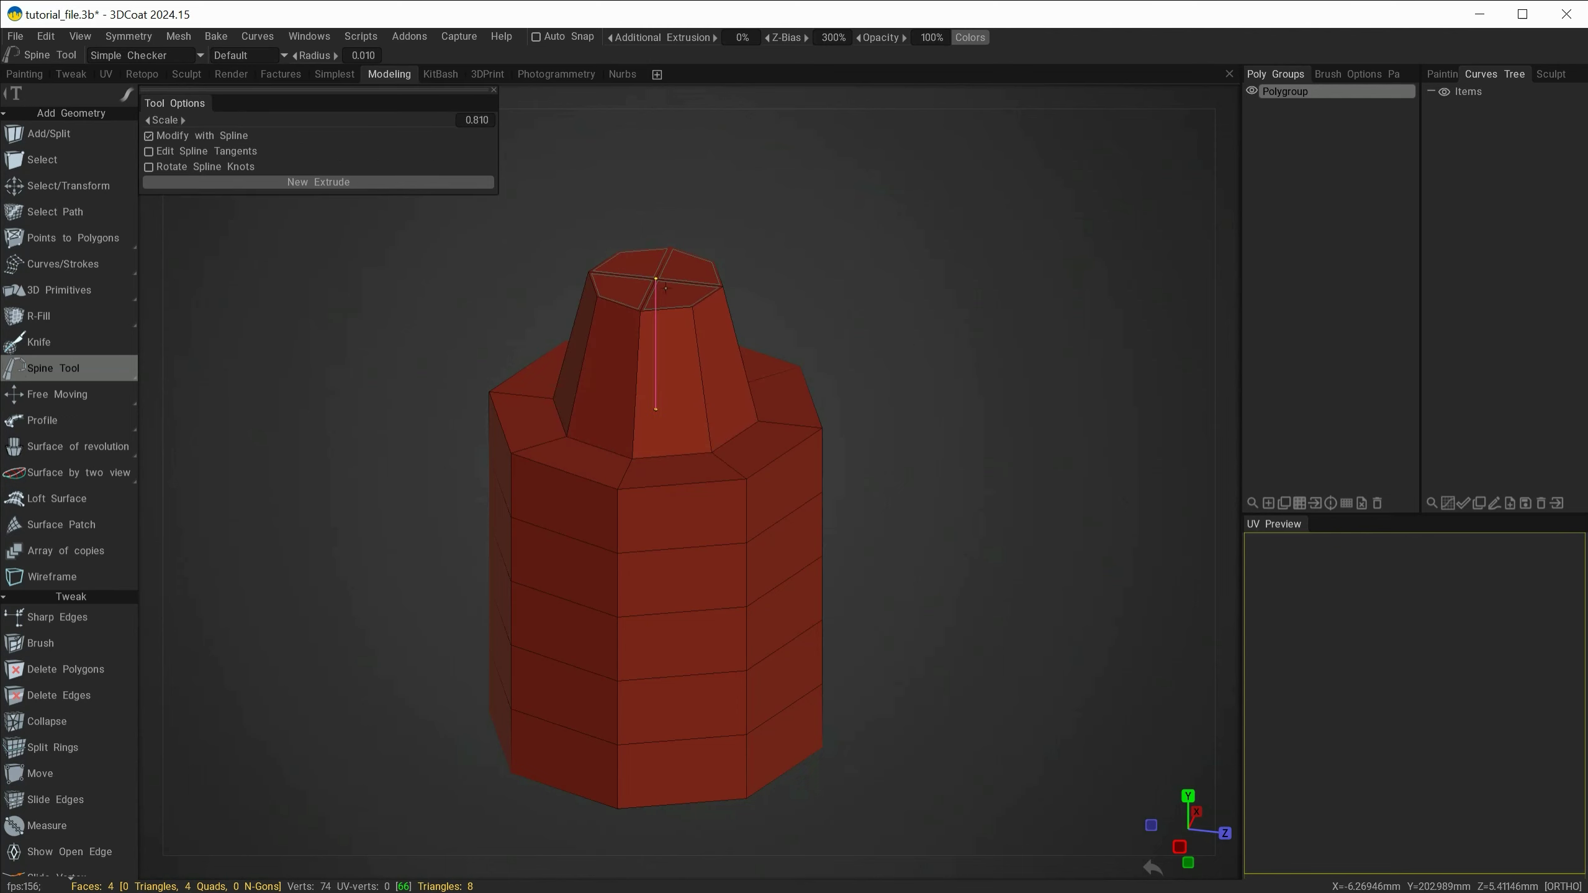
mouse_move(687, 388)
left_mouse_down("alt")
mouse_move(705, 397)
mouse_move(601, 370)
mouse_move(817, 370)
mouse_move(888, 389)
mouse_move(627, 388)
mouse_move(721, 394)
mouse_move(675, 350)
left_mouse_up("alt")
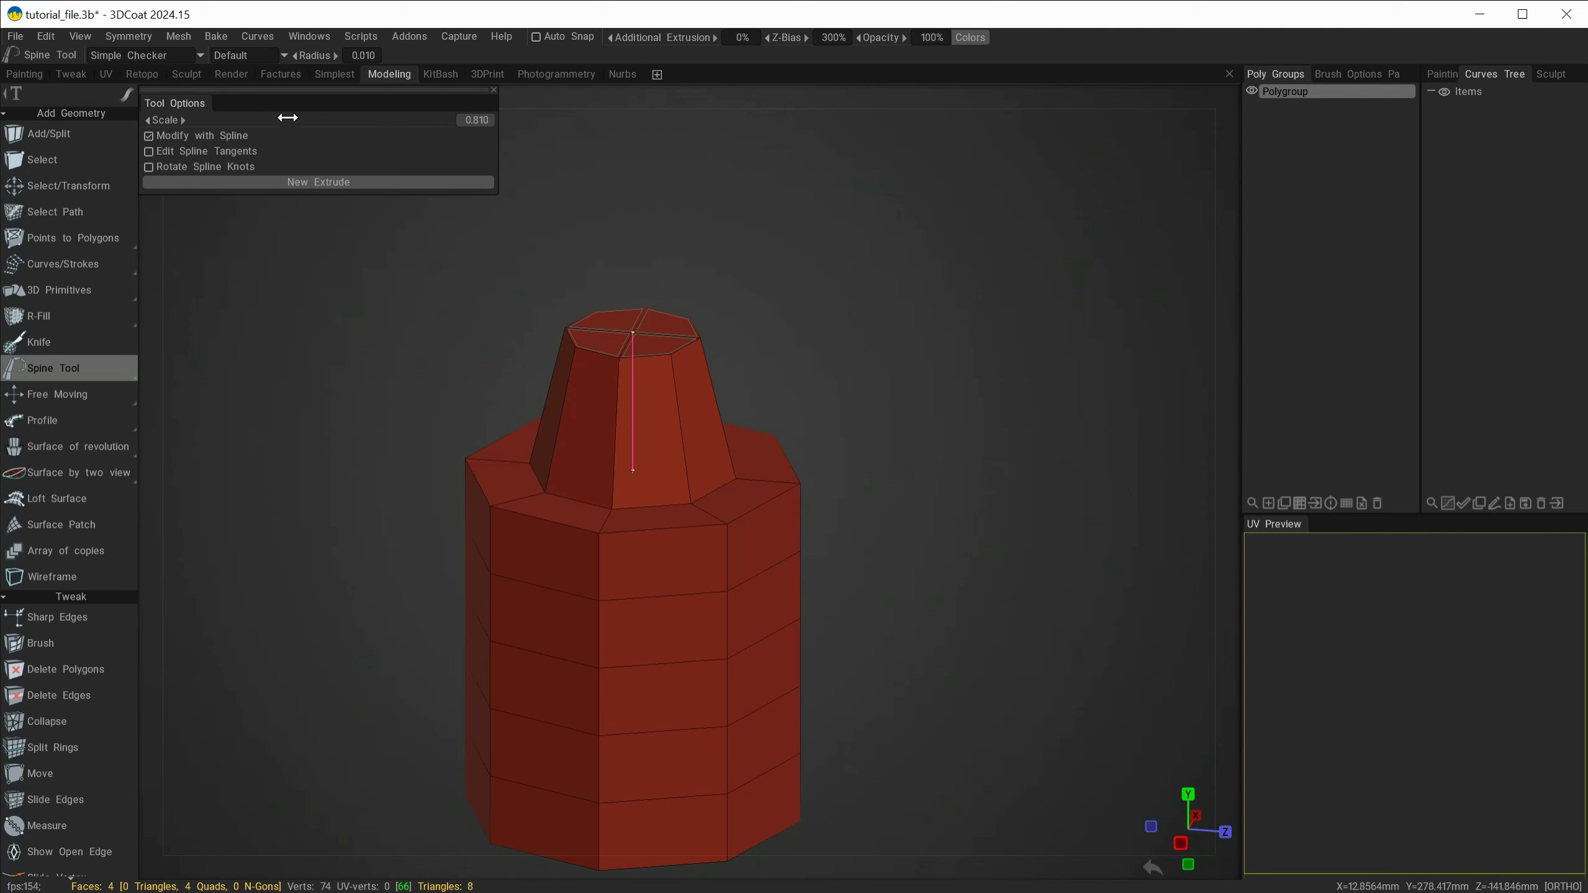
Set the spline extrusion's Scale to 1
mouse_move(286, 98)
left_mouse_down()
mouse_move(358, 156)
mouse_move(350, 170)
left_mouse_up()
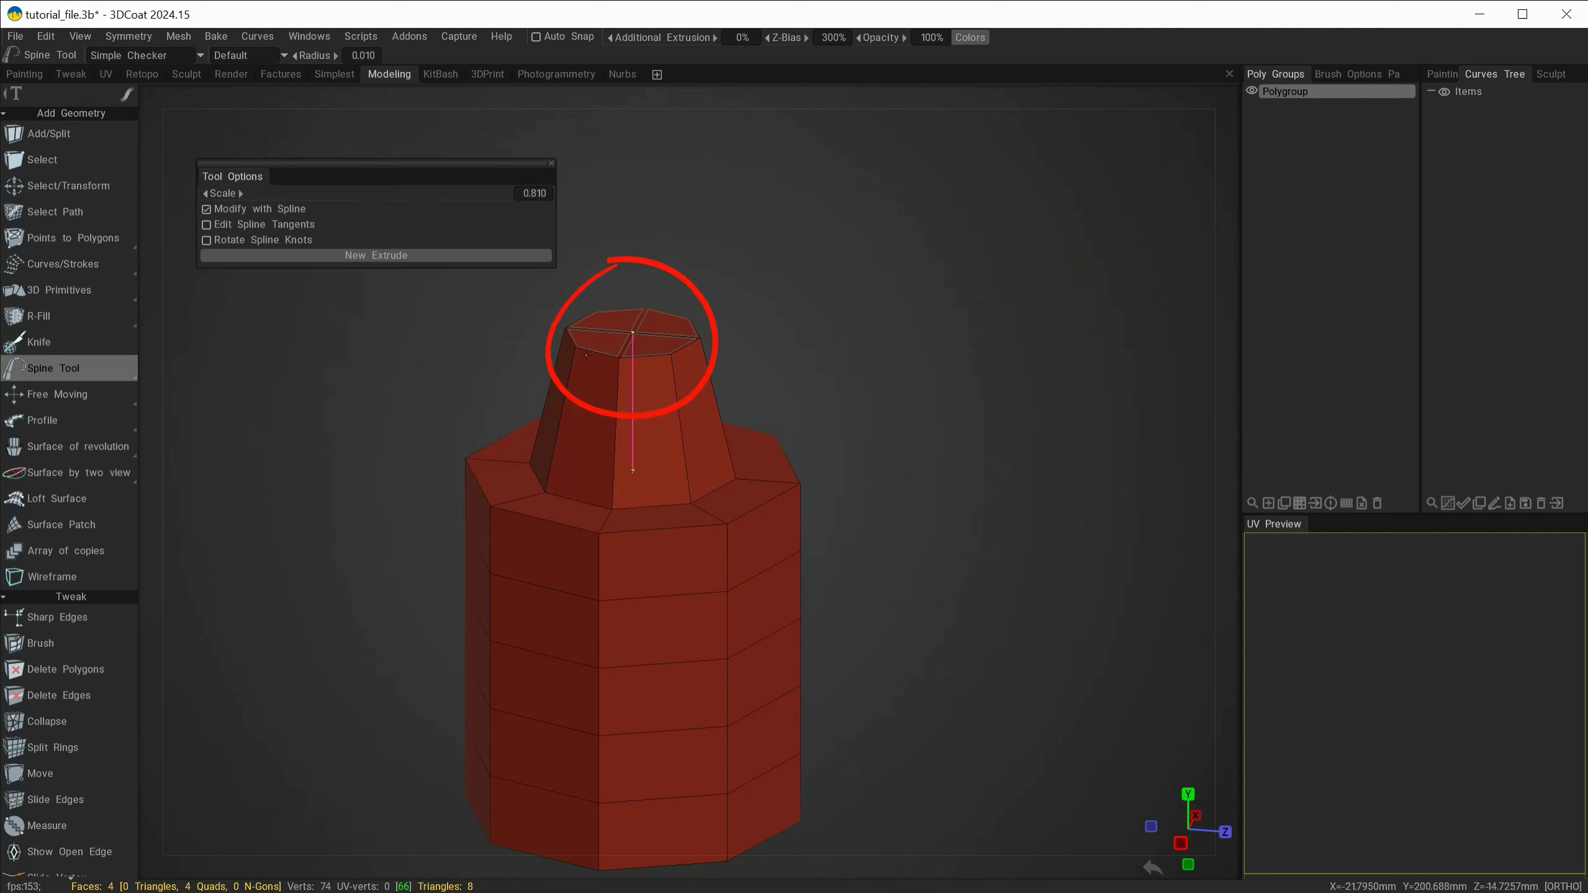
left_click(536, 194)
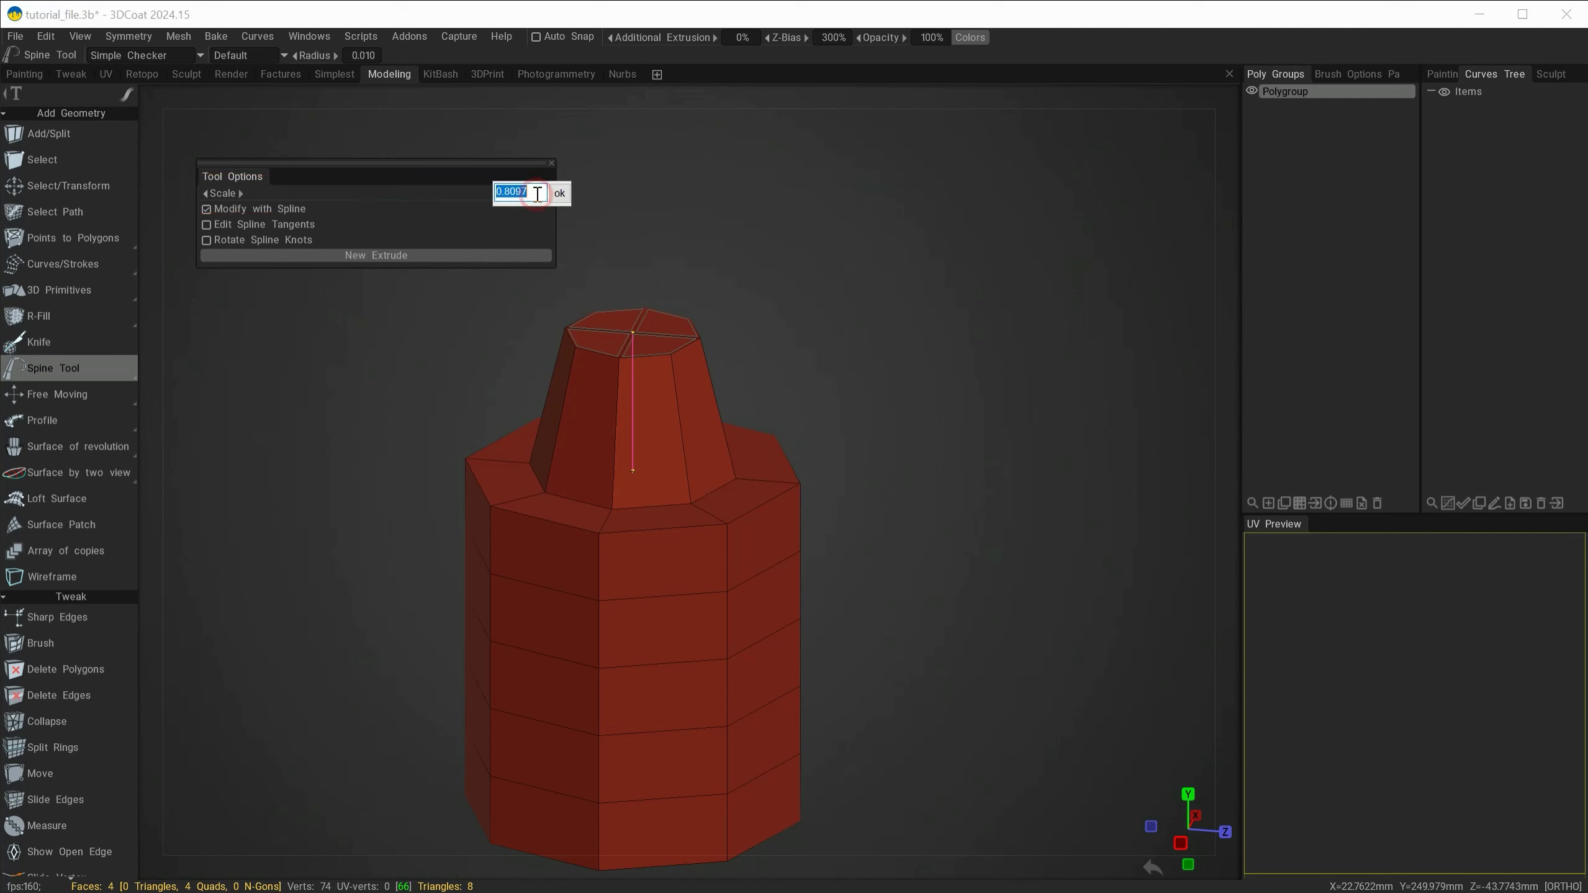
type("1")
key("Return")
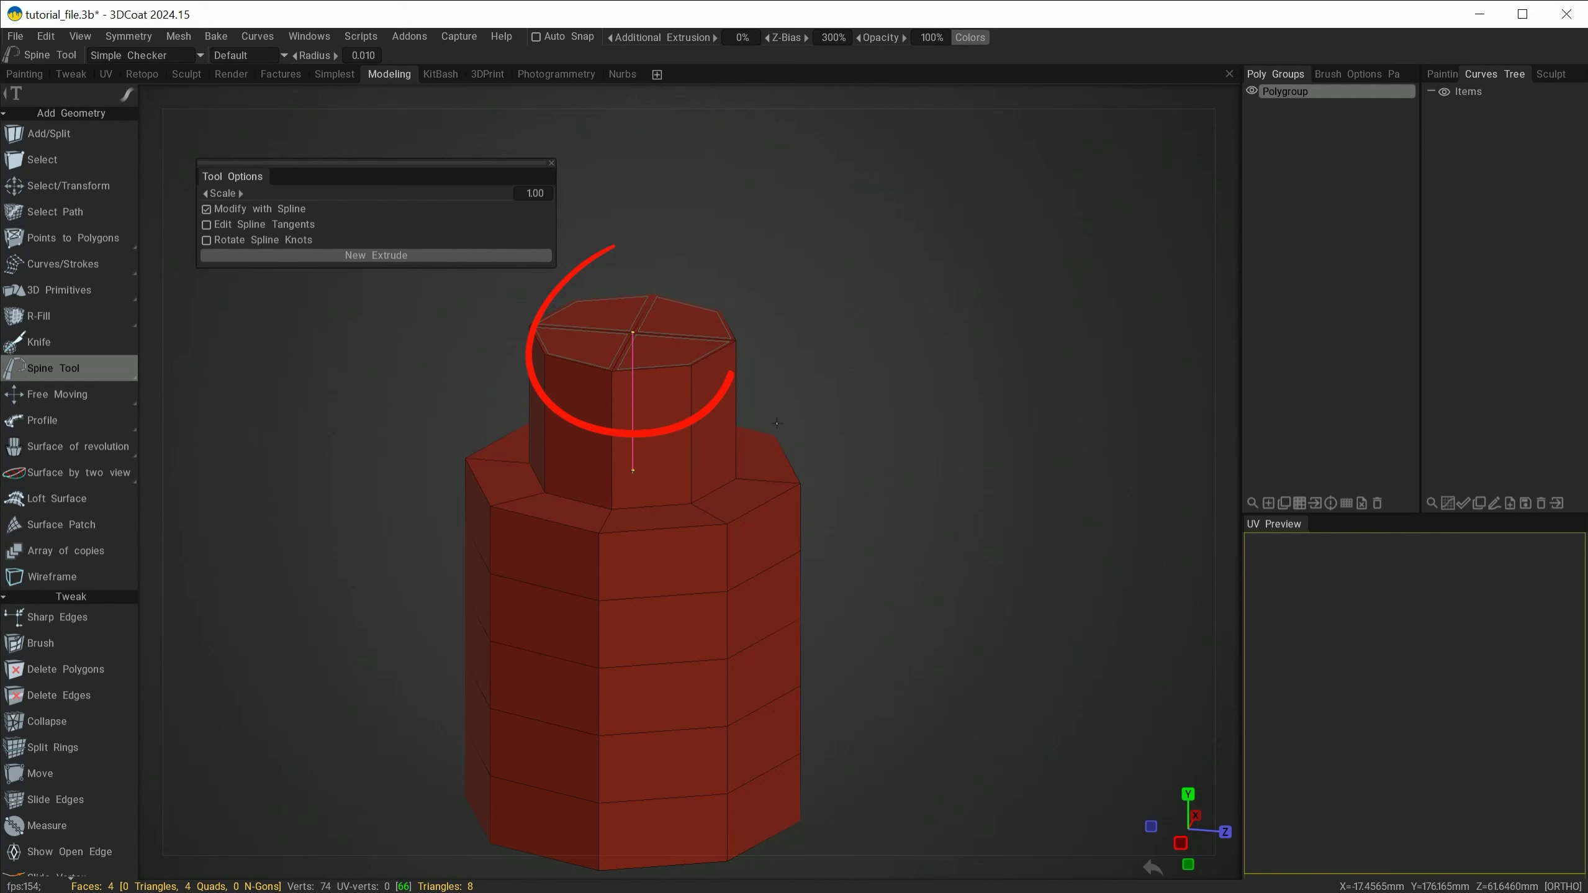
Try tilting the extrusion sideways by moving the spline's end knot, and undo the tilt
mouse_move(875, 409)
left_mouse_down()
mouse_move(791, 356)
mouse_move(921, 418)
mouse_move(907, 415)
left_mouse_up()
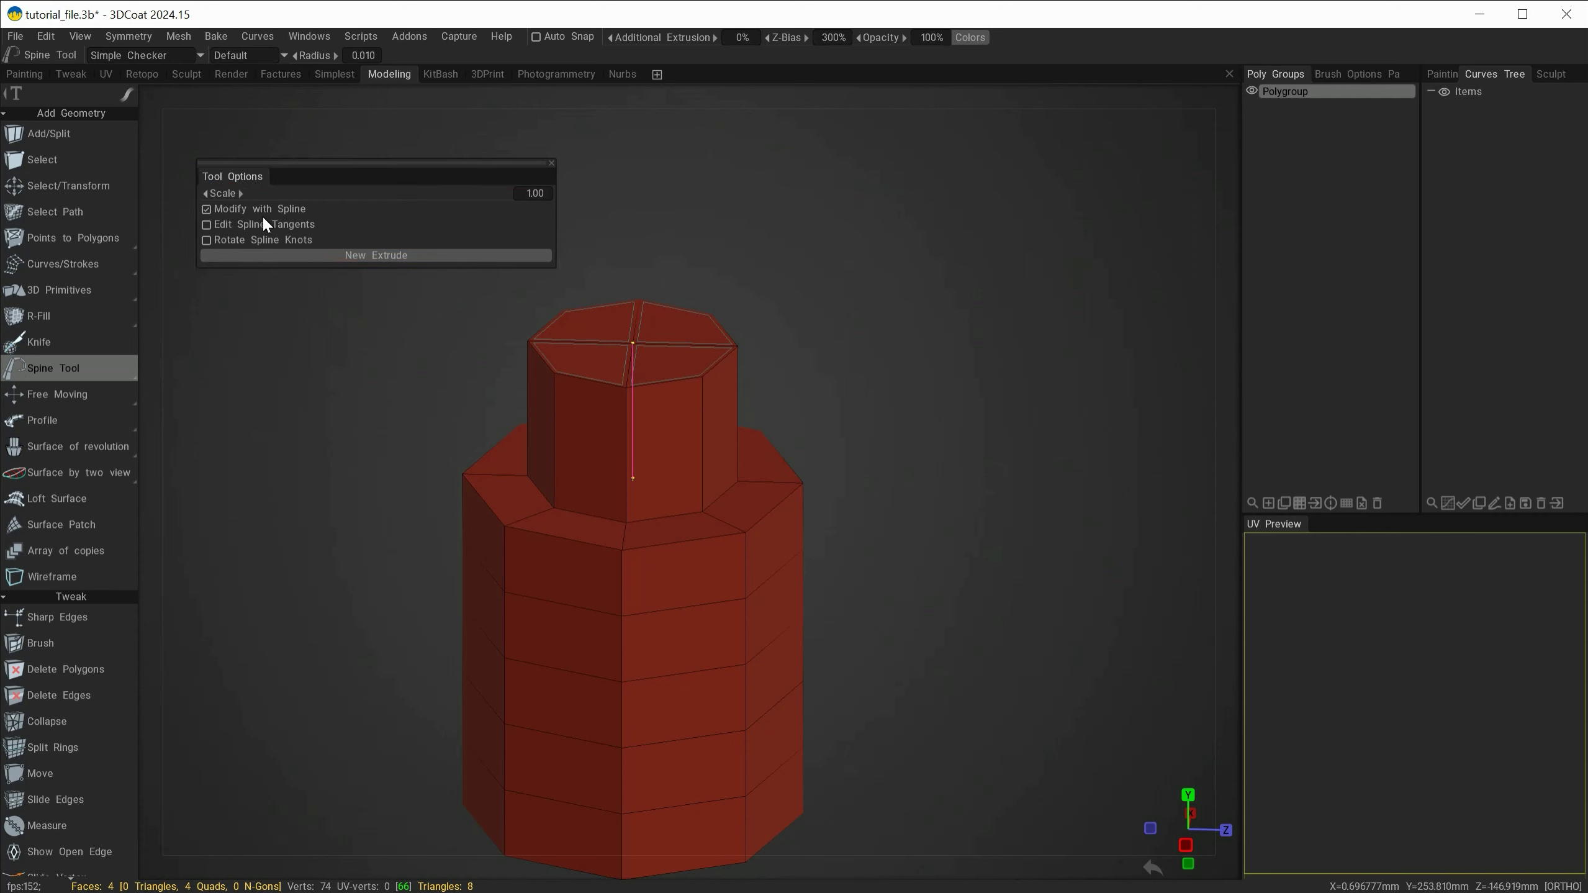
left_click_drag(775, 350, 615, 301)
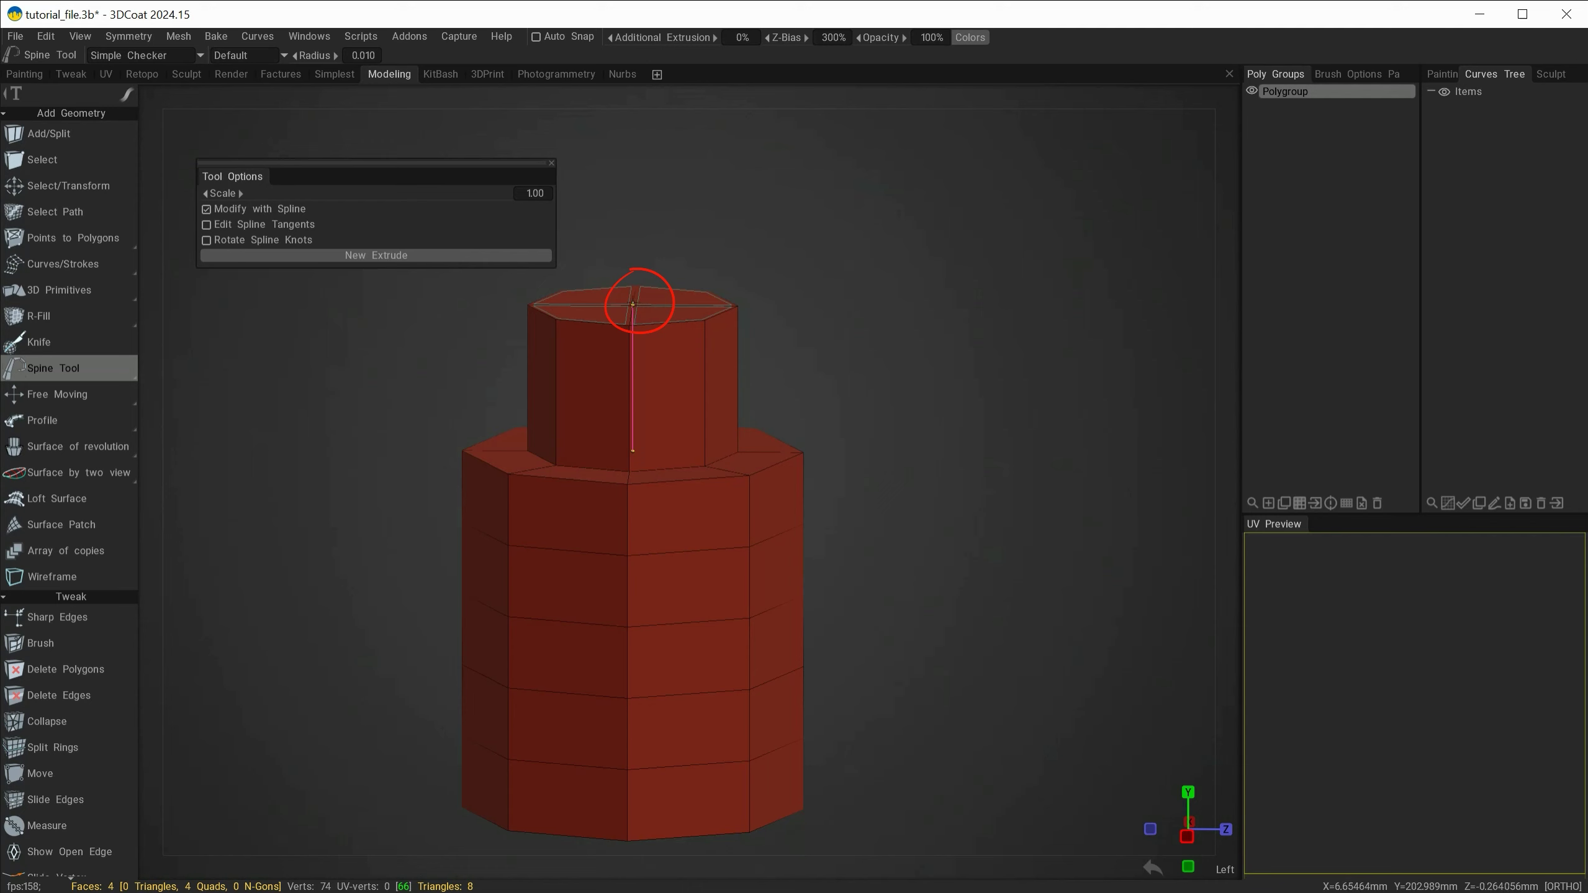
left_click_drag(632, 304, 772, 321)
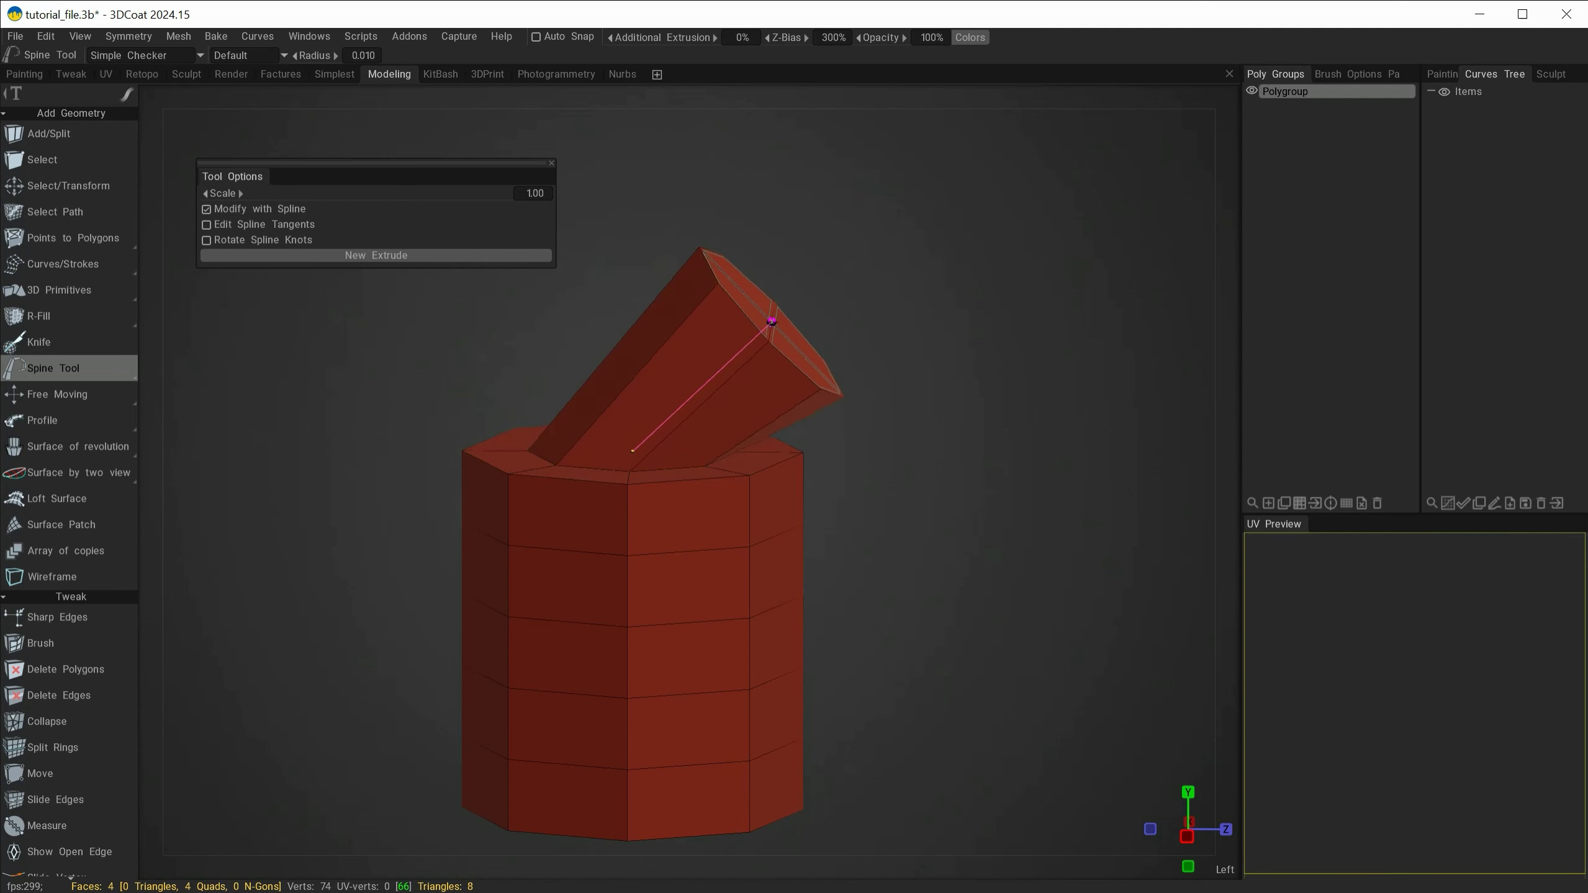
key("ctrl+z")
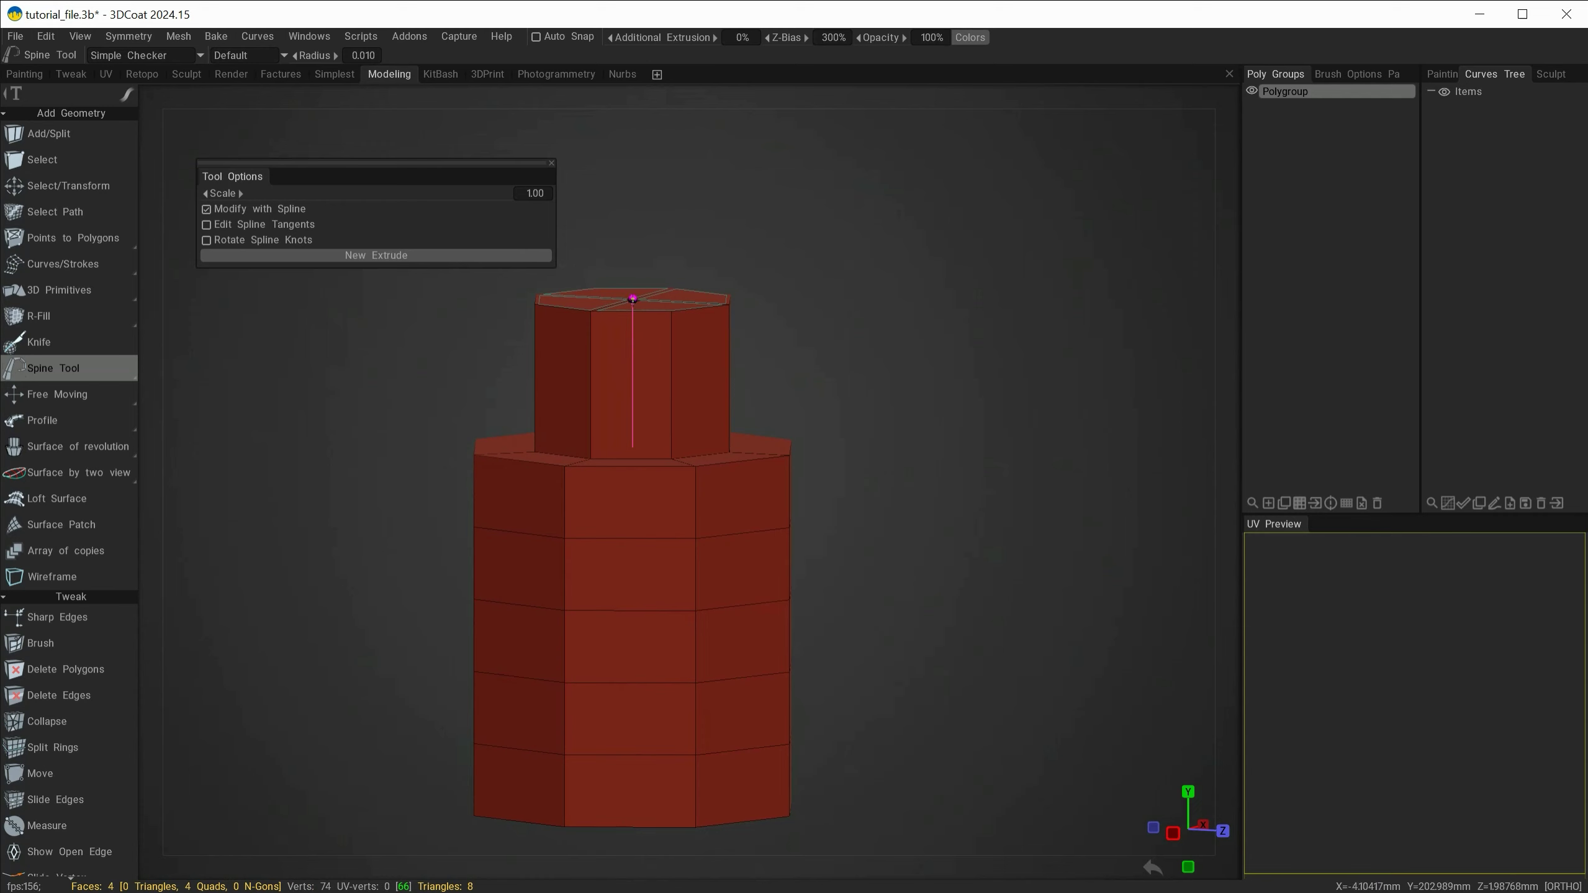
Add a knot midway along the spline and pull the end knot up and outward to bend the extrusion
left_click(633, 360)
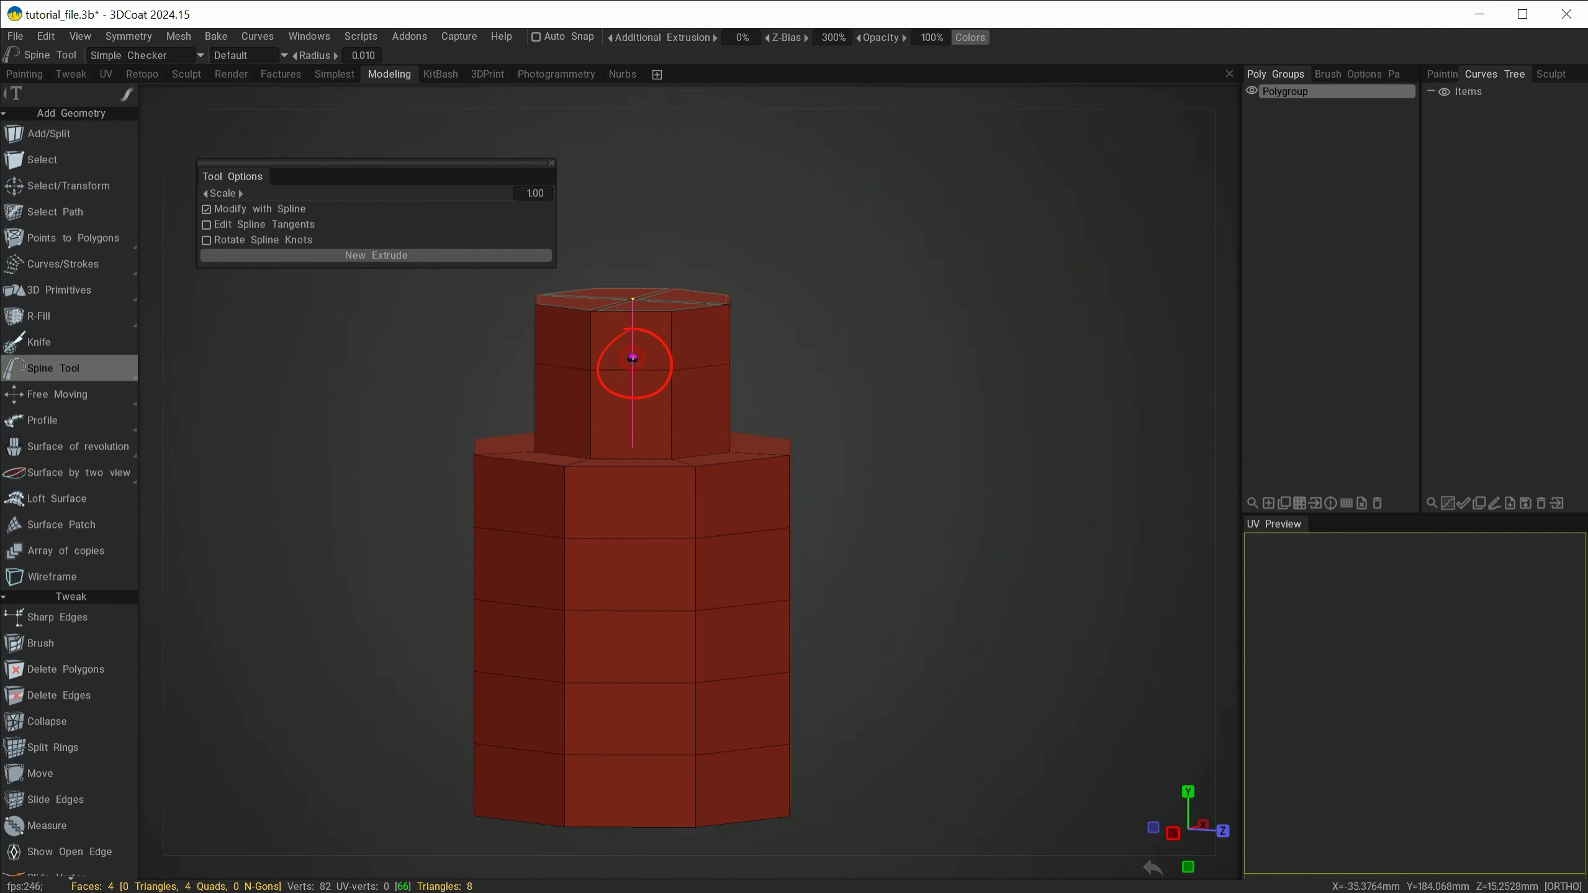
left_click_drag(672, 391, 648, 418, "alt")
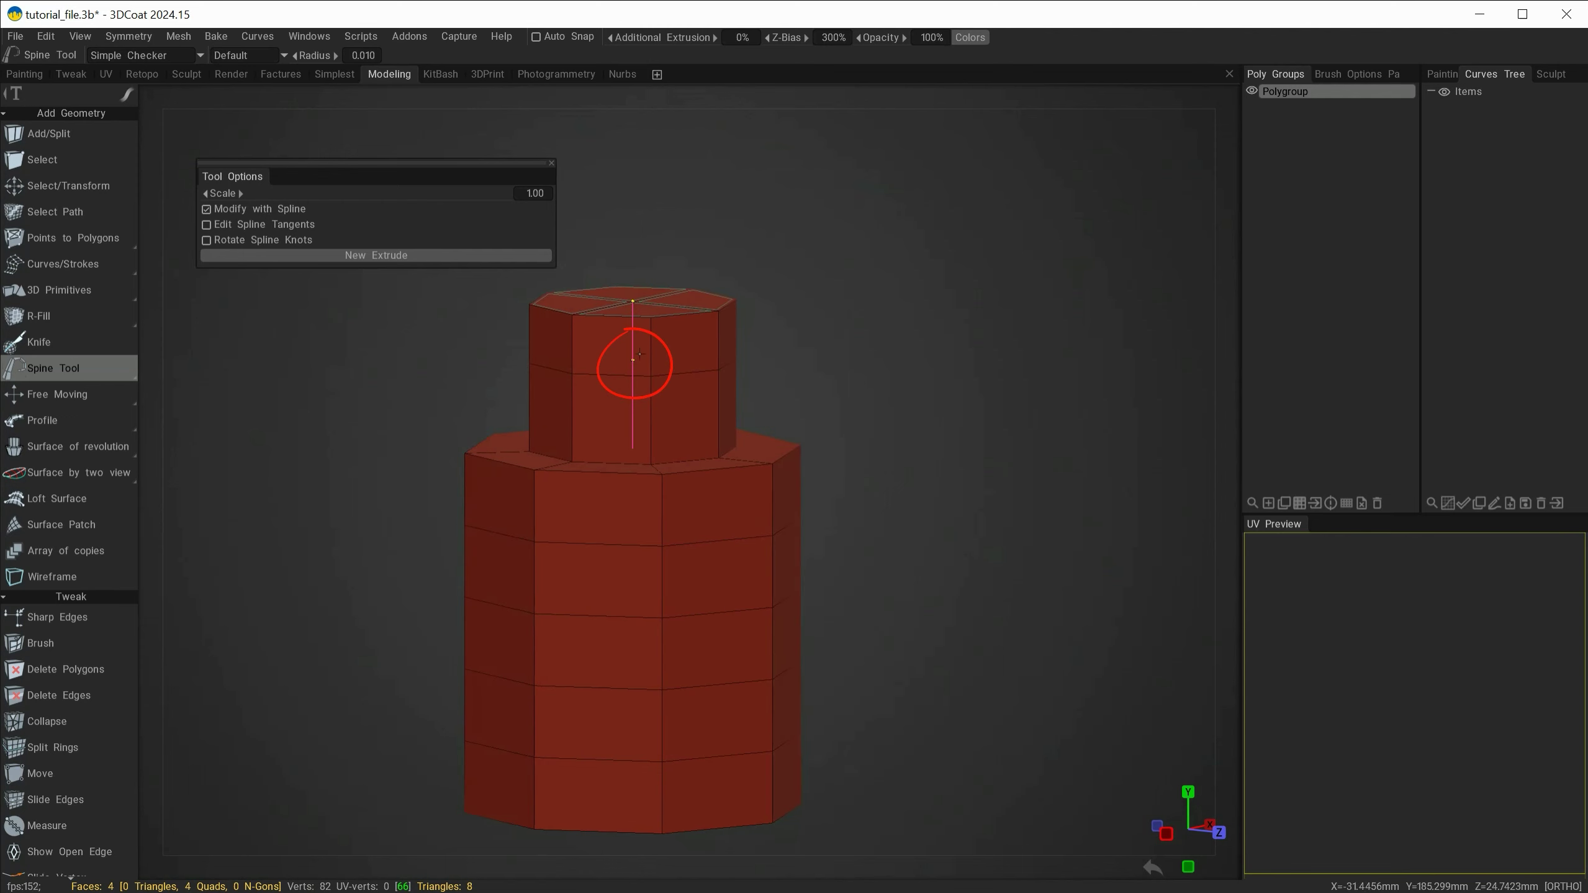
left_click_drag(639, 353, 642, 358, "alt")
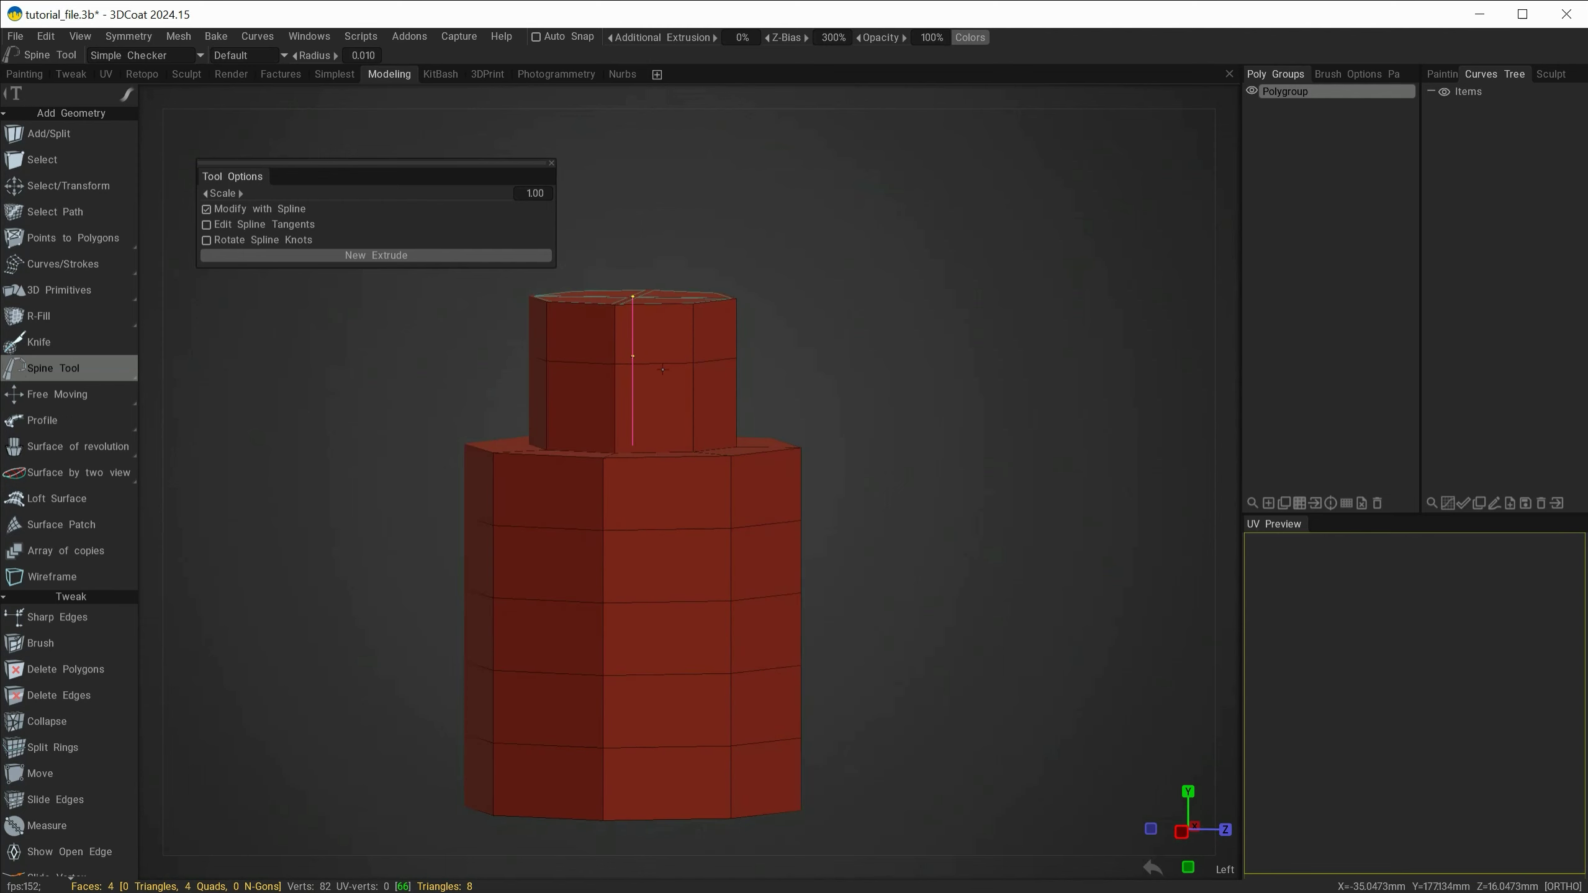
left_click_drag(633, 297, 764, 206)
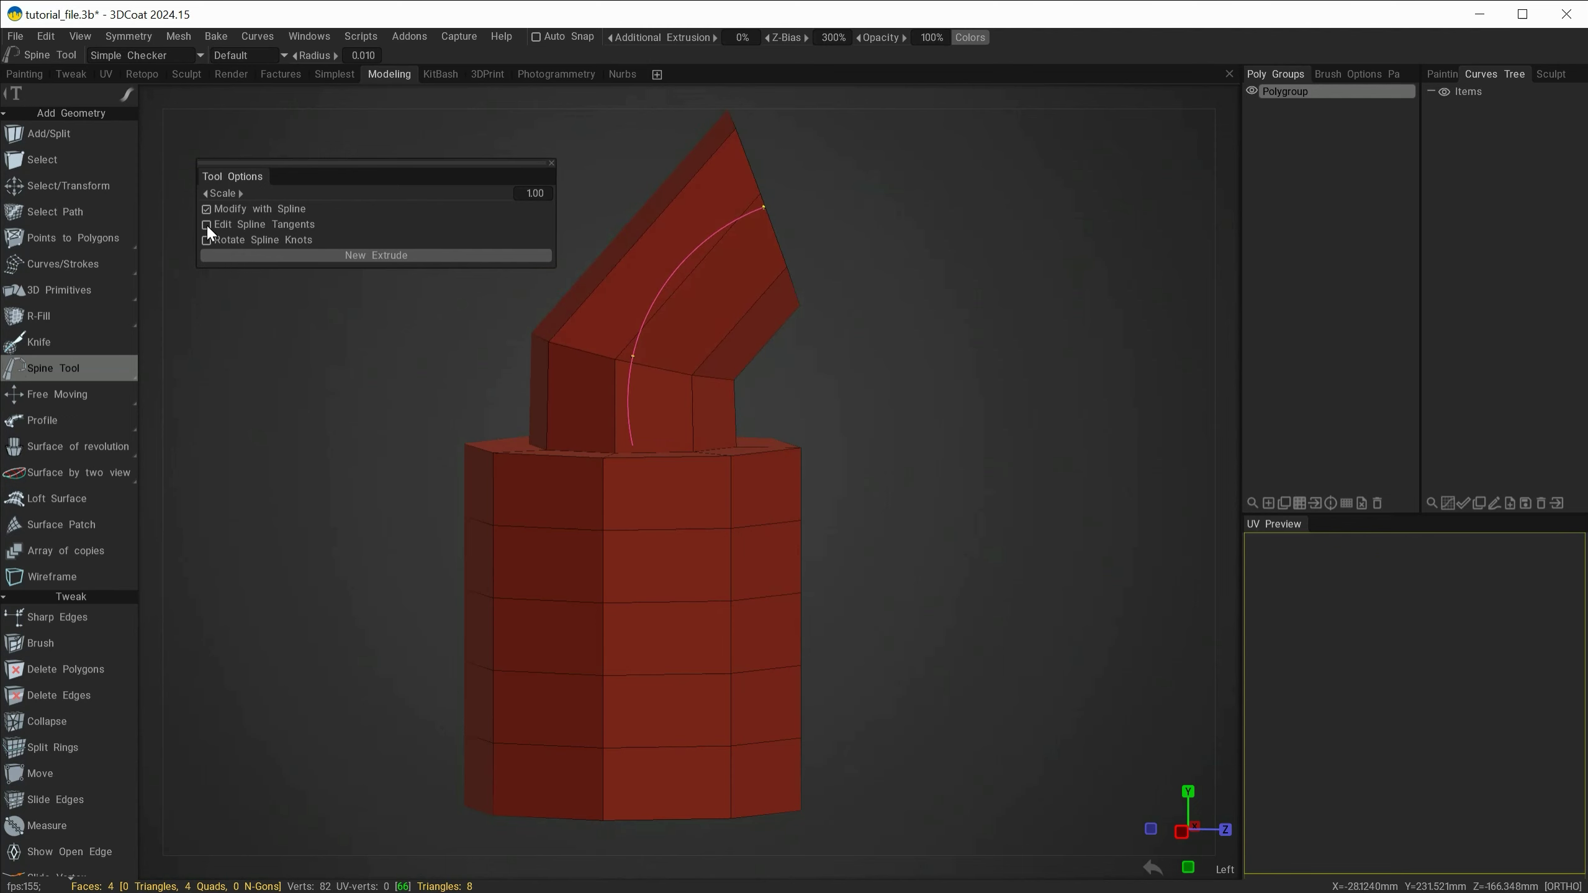
Enable Edit Spline Tangents and adjust the tangents of the middle and end knots to reshape the bend
left_click(206, 225)
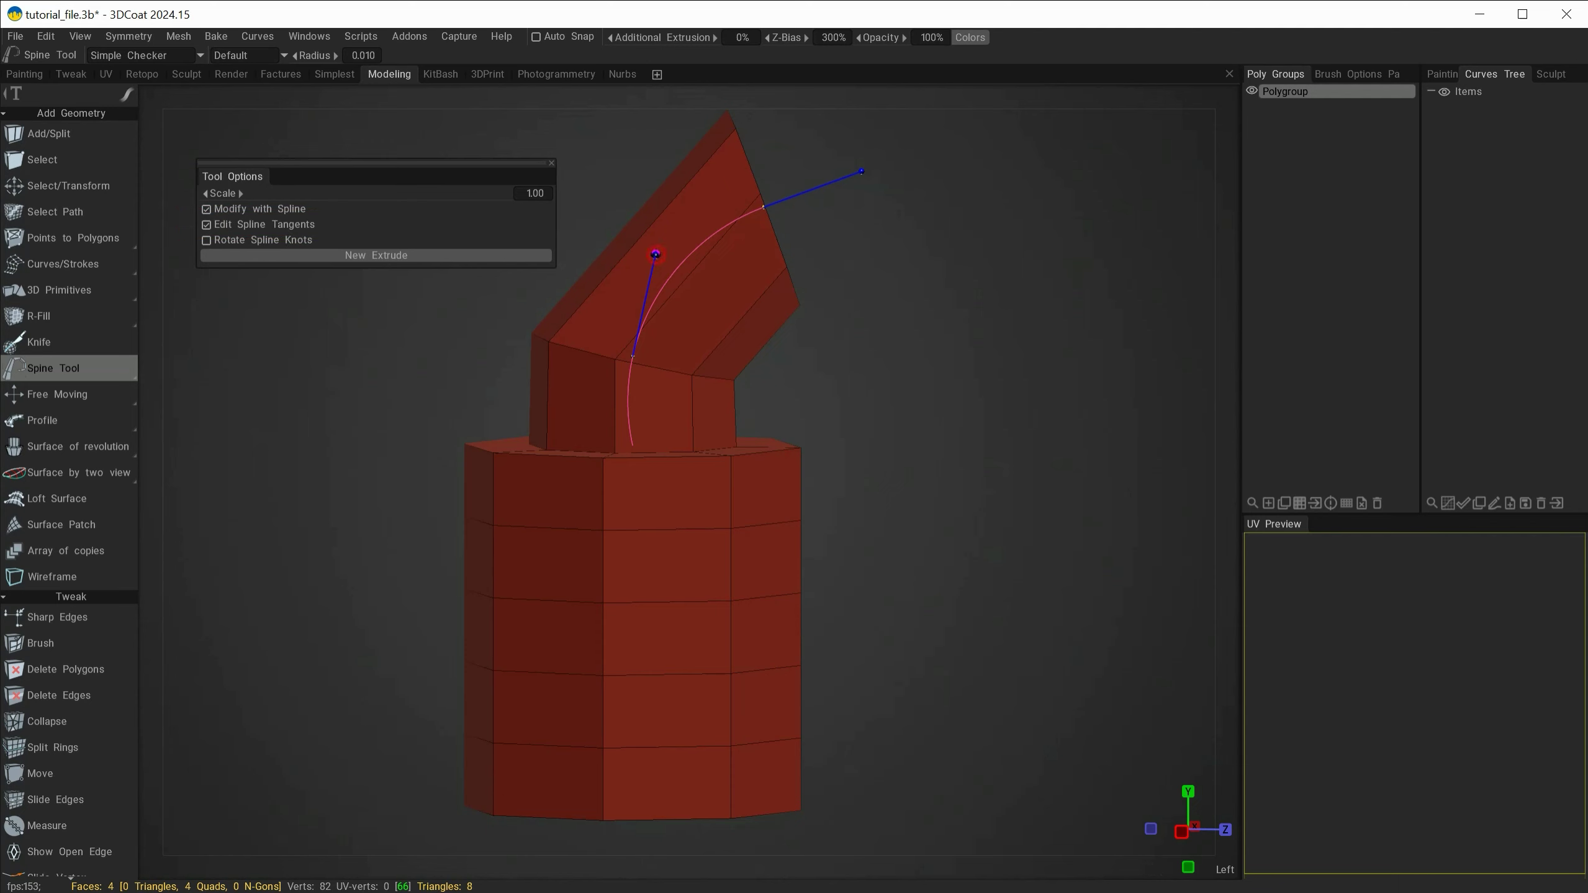
mouse_move(655, 255)
left_mouse_down()
mouse_move(643, 270)
mouse_move(672, 290)
mouse_move(651, 278)
left_mouse_up()
left_click_drag(862, 170, 797, 180)
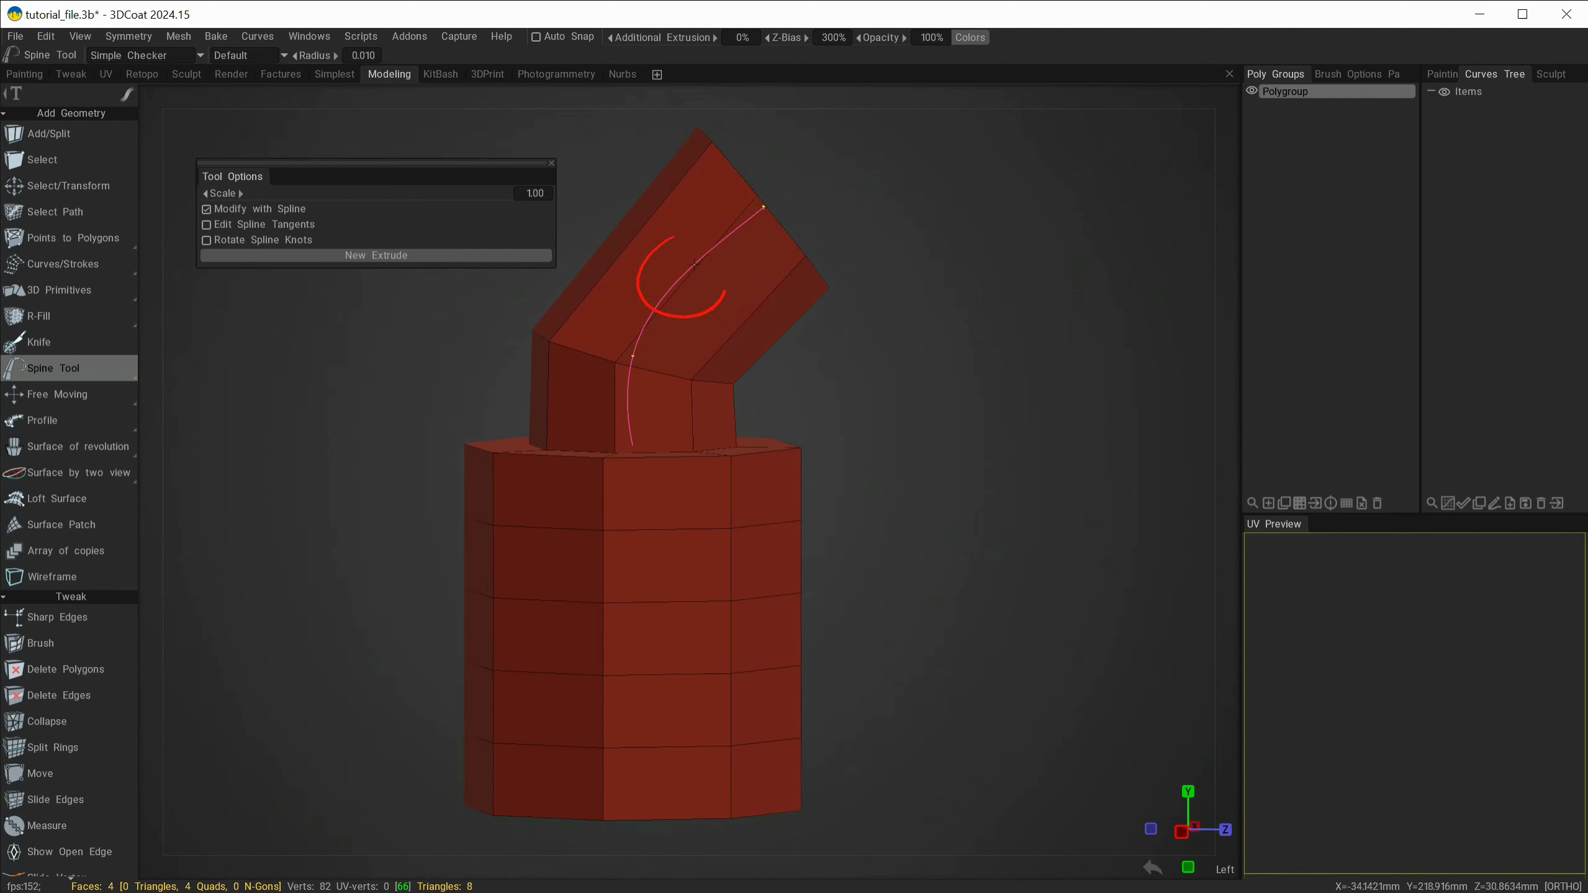
Add a knot between the spline's middle and end knots, and shift the end and lower knots to round the bend
key("t")
mouse_move(675, 285)
left_mouse_down()
mouse_move(660, 242)
mouse_move(702, 277)
mouse_move(666, 266)
mouse_move(704, 278)
mouse_move(684, 264)
left_mouse_up()
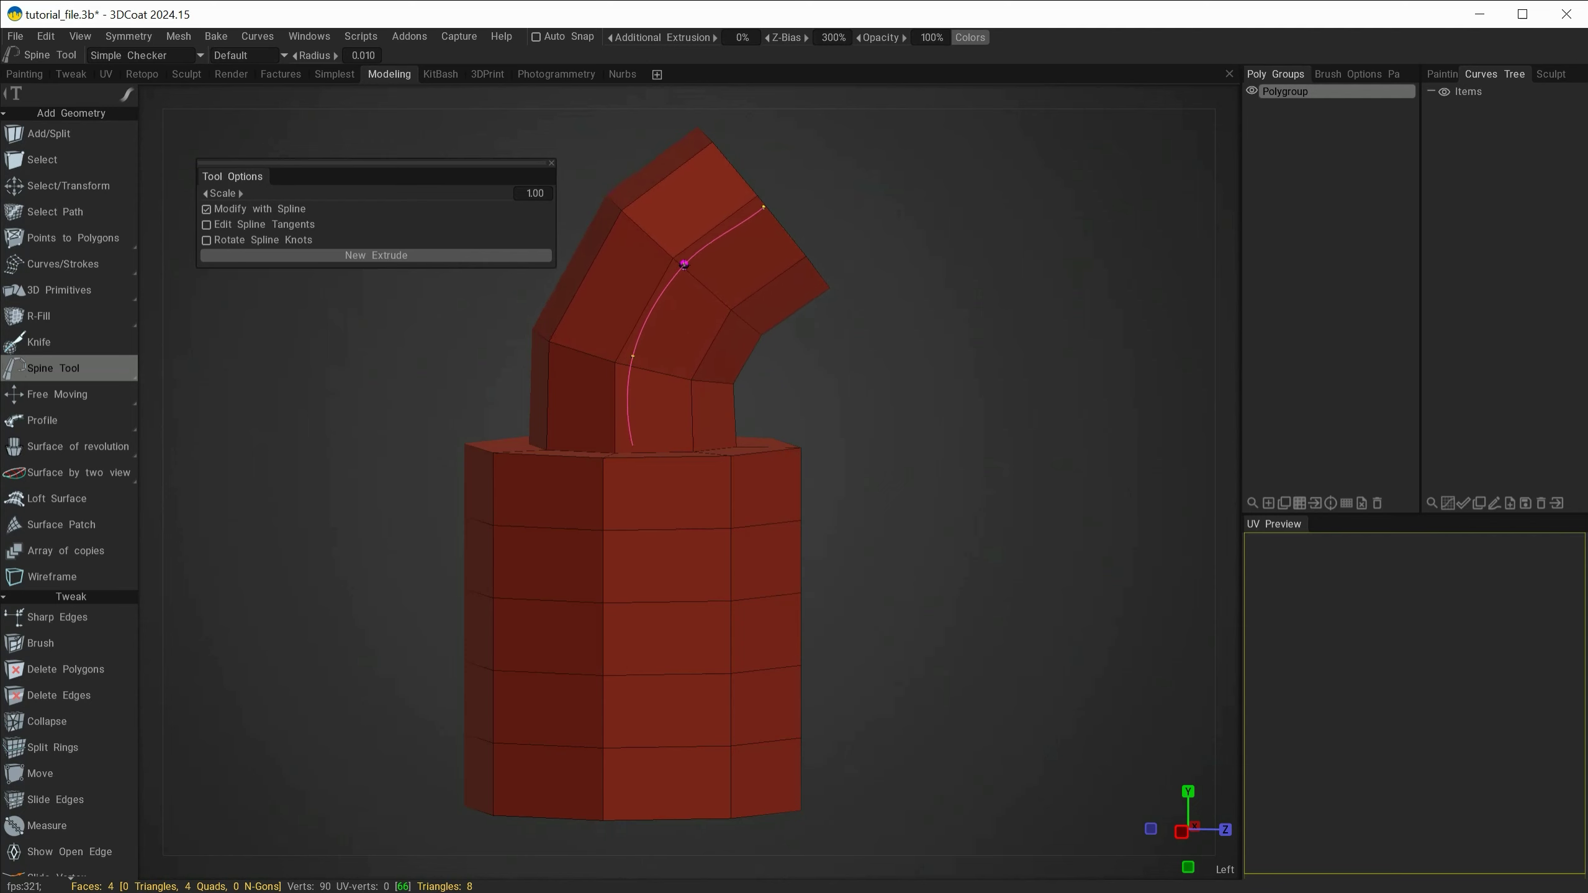
left_click_drag(764, 206, 799, 202)
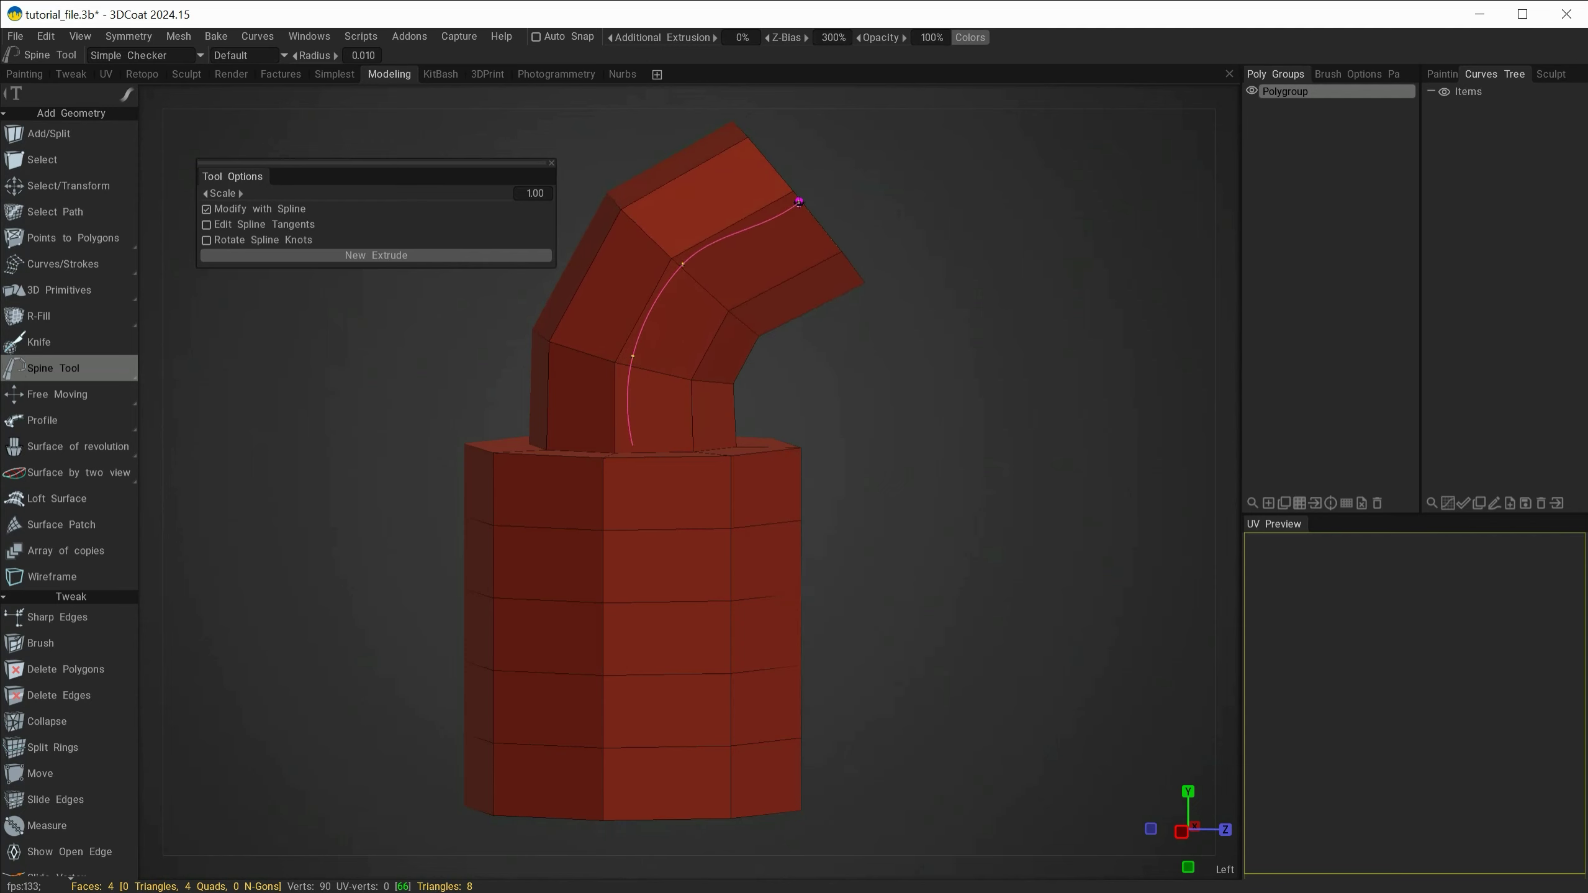
mouse_move(633, 356)
left_mouse_down()
mouse_move(606, 341)
mouse_move(628, 341)
left_mouse_up()
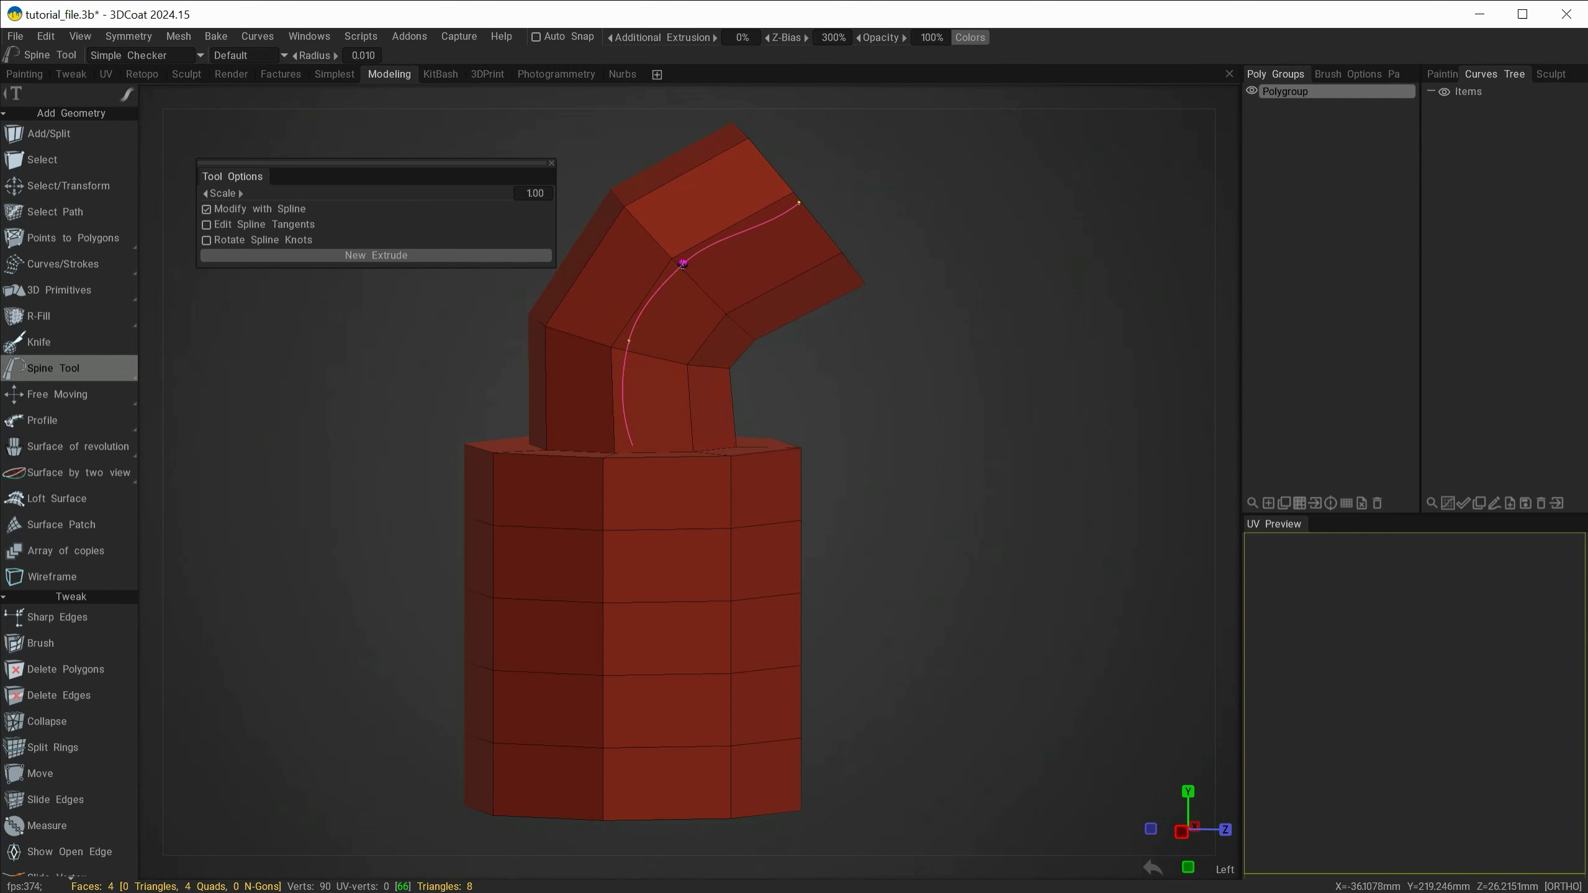
Turn Edit Spline Tangents back on and align the end knot's tangent so the pipe's last section runs straight
left_click(206, 224)
right_click_drag(801, 269, 874, 324, "alt")
left_click_drag(874, 324, 969, 539, "alt")
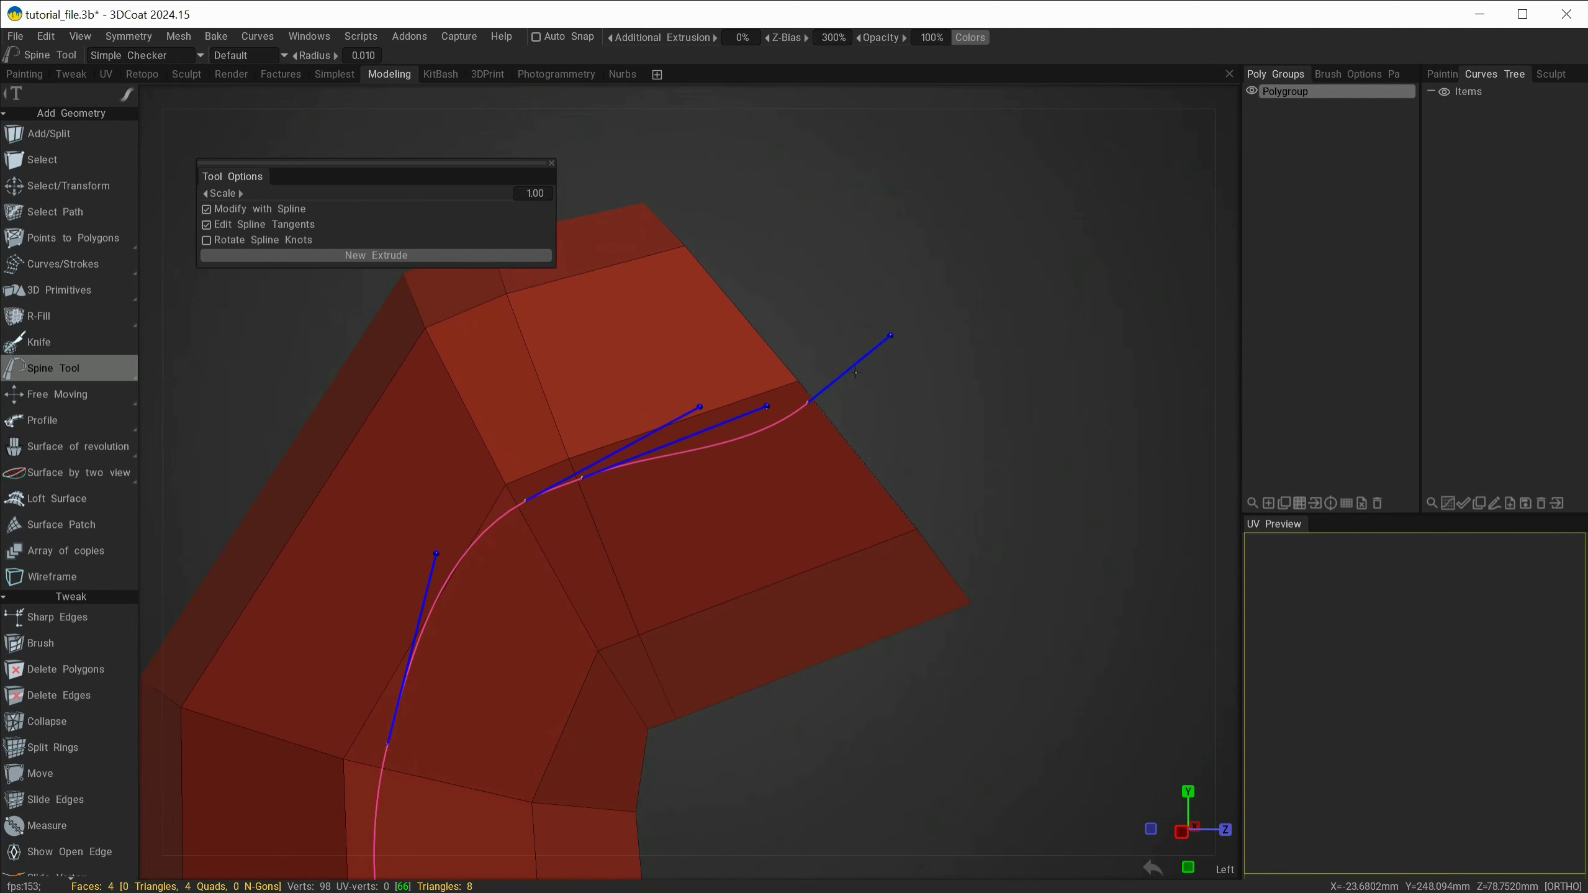
left_click_drag(890, 336, 905, 370)
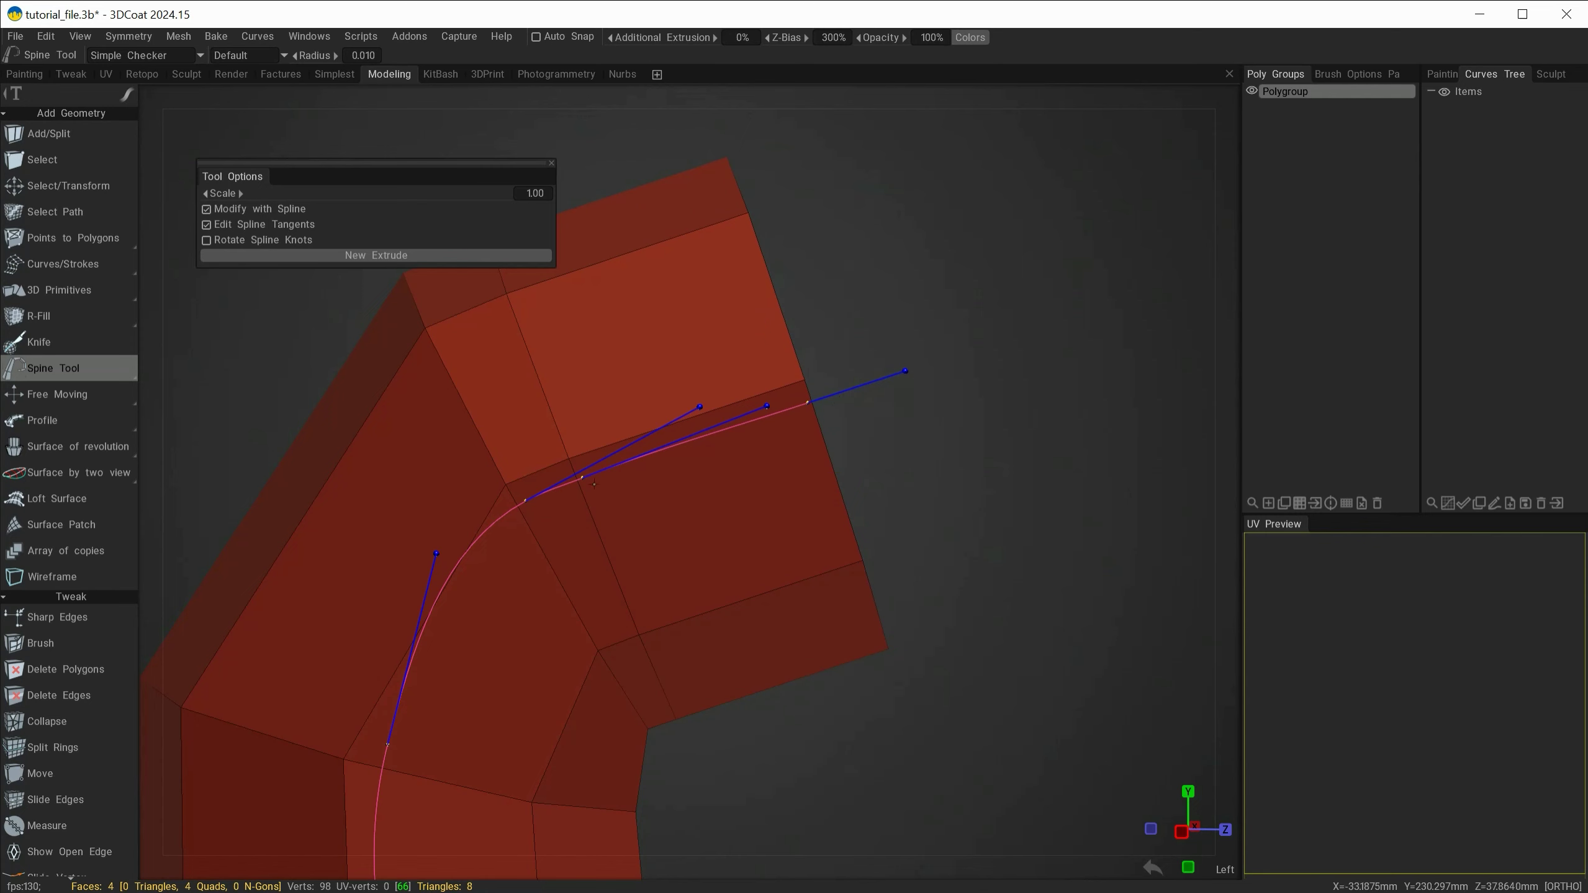
Extend the pipe's open end with a New Extrude section
scroll(592, 477, "down", 5)
left_click_drag(815, 585, 892, 602)
left_click_drag(816, 579, 708, 582)
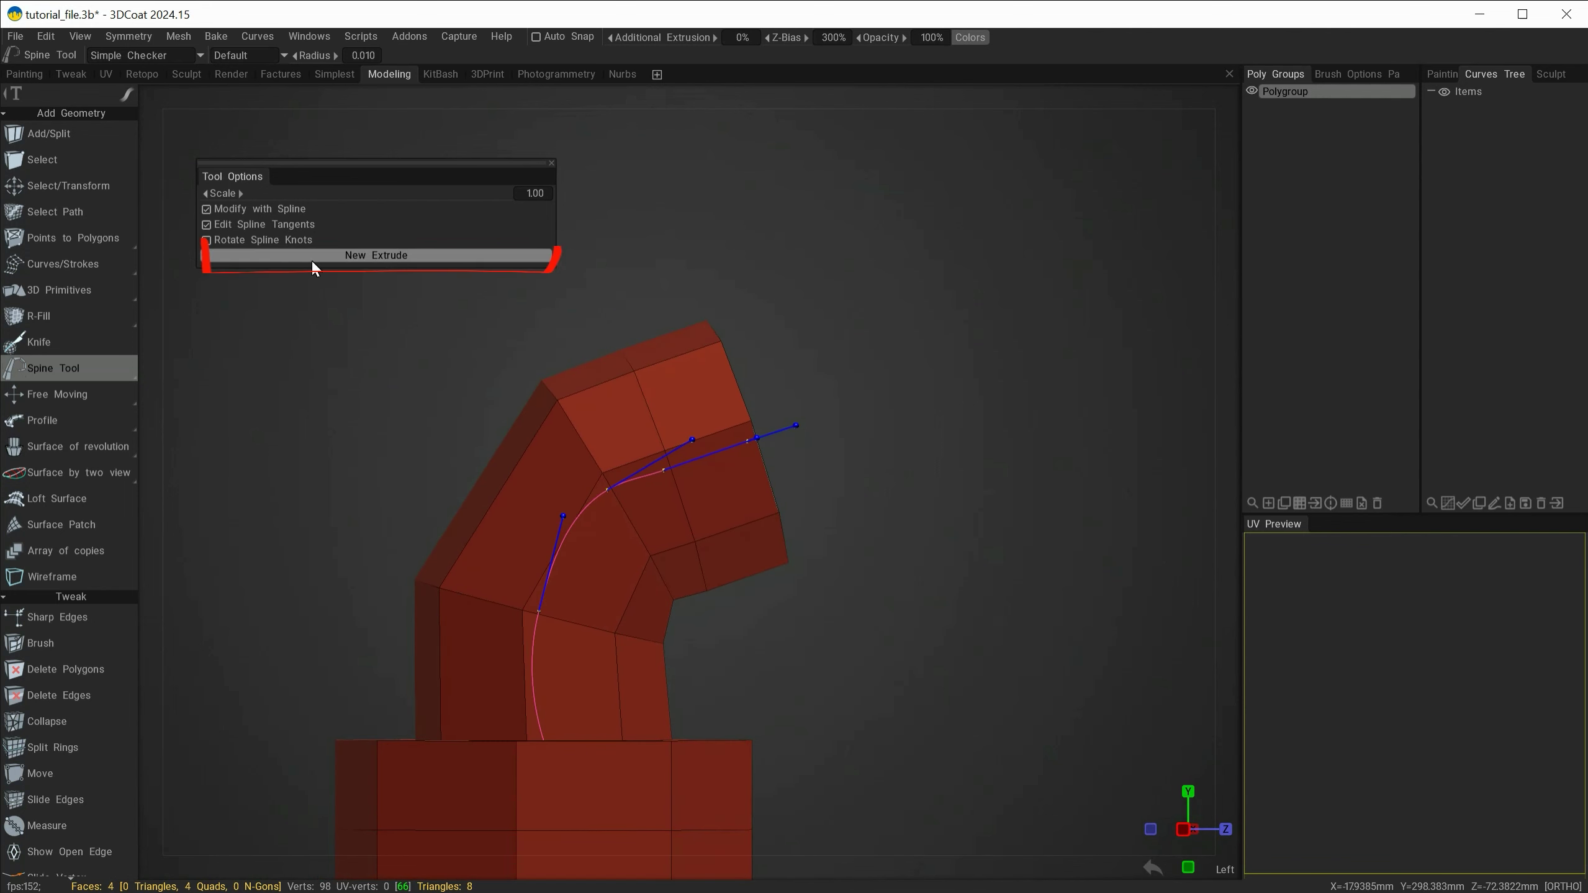
left_click(345, 255)
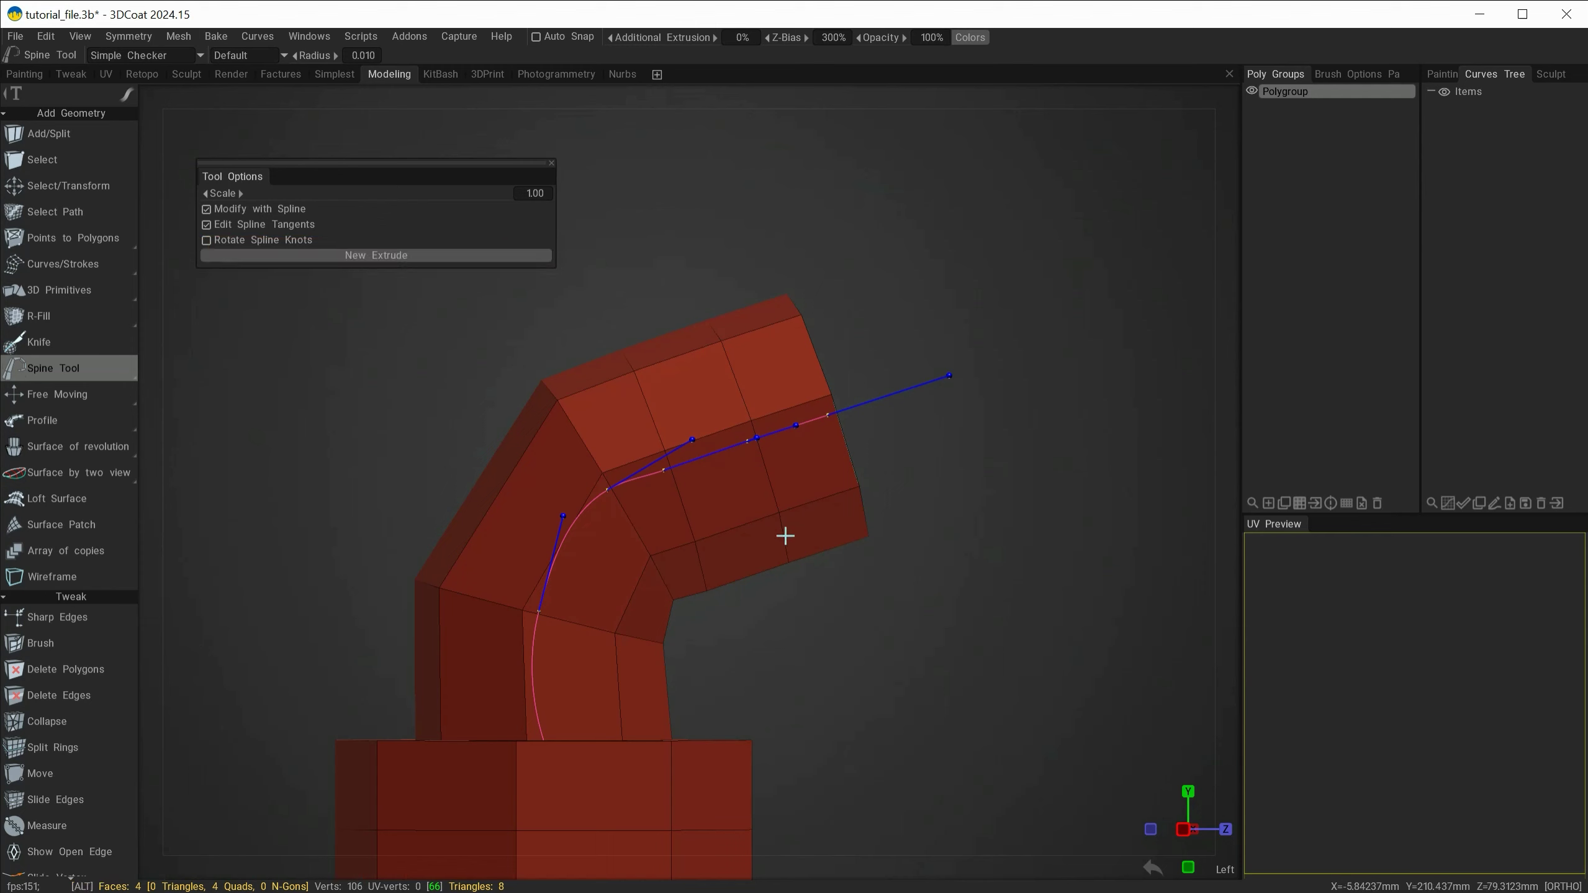
Turn the end knot's tangent to nearly horizontal and extend the pipe with another New Extrude section
mouse_move(783, 535)
left_mouse_down("alt")
mouse_move(698, 546)
mouse_move(756, 534)
left_mouse_up("alt")
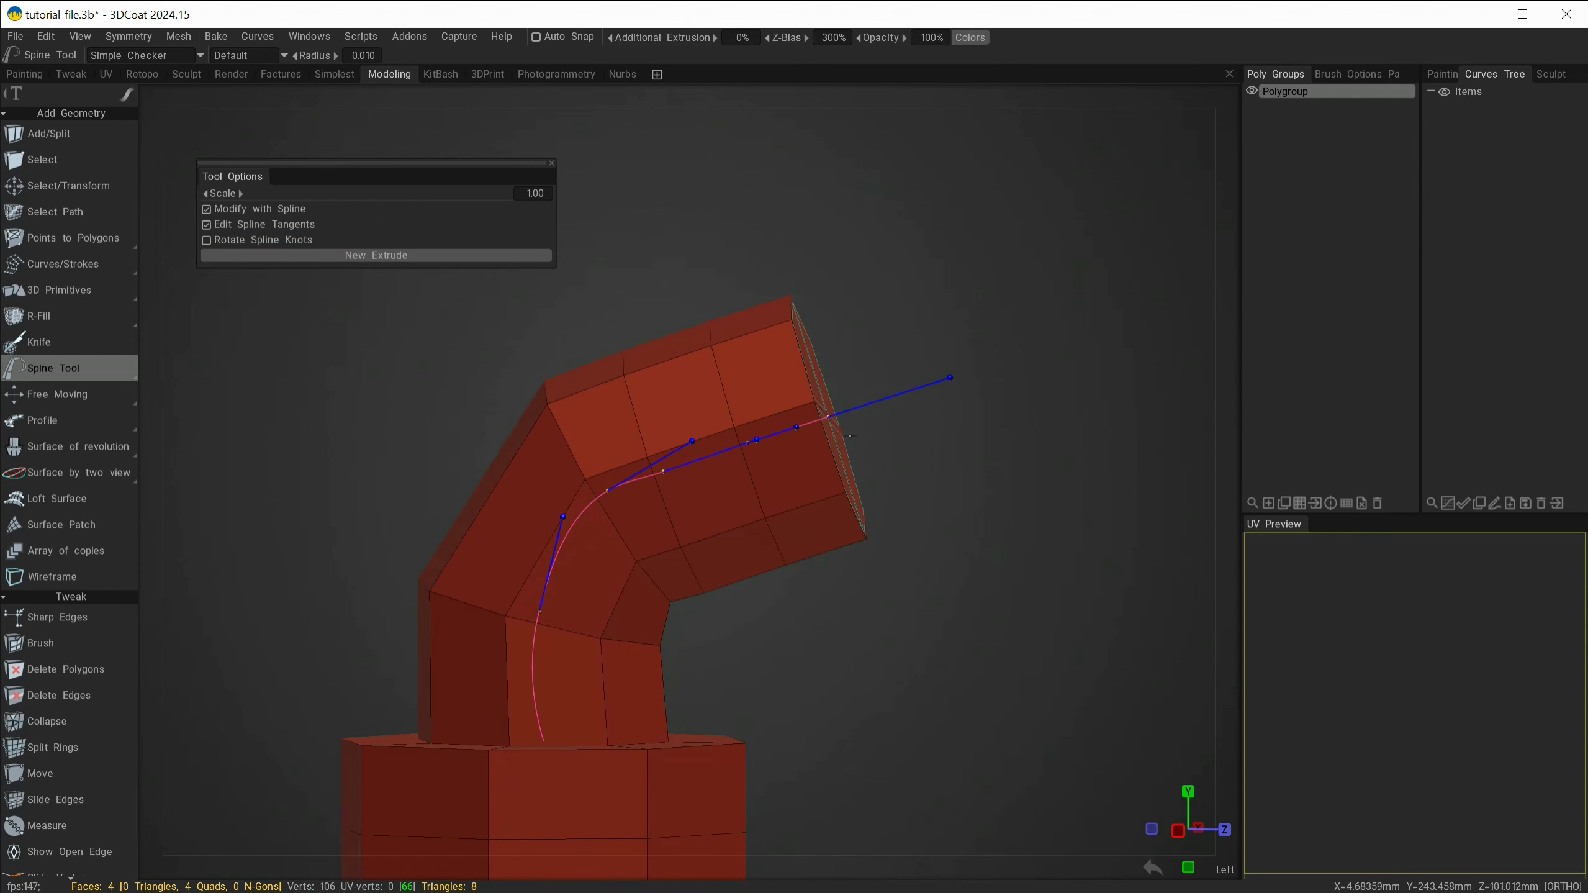
left_click_drag(904, 535, 921, 545, "alt")
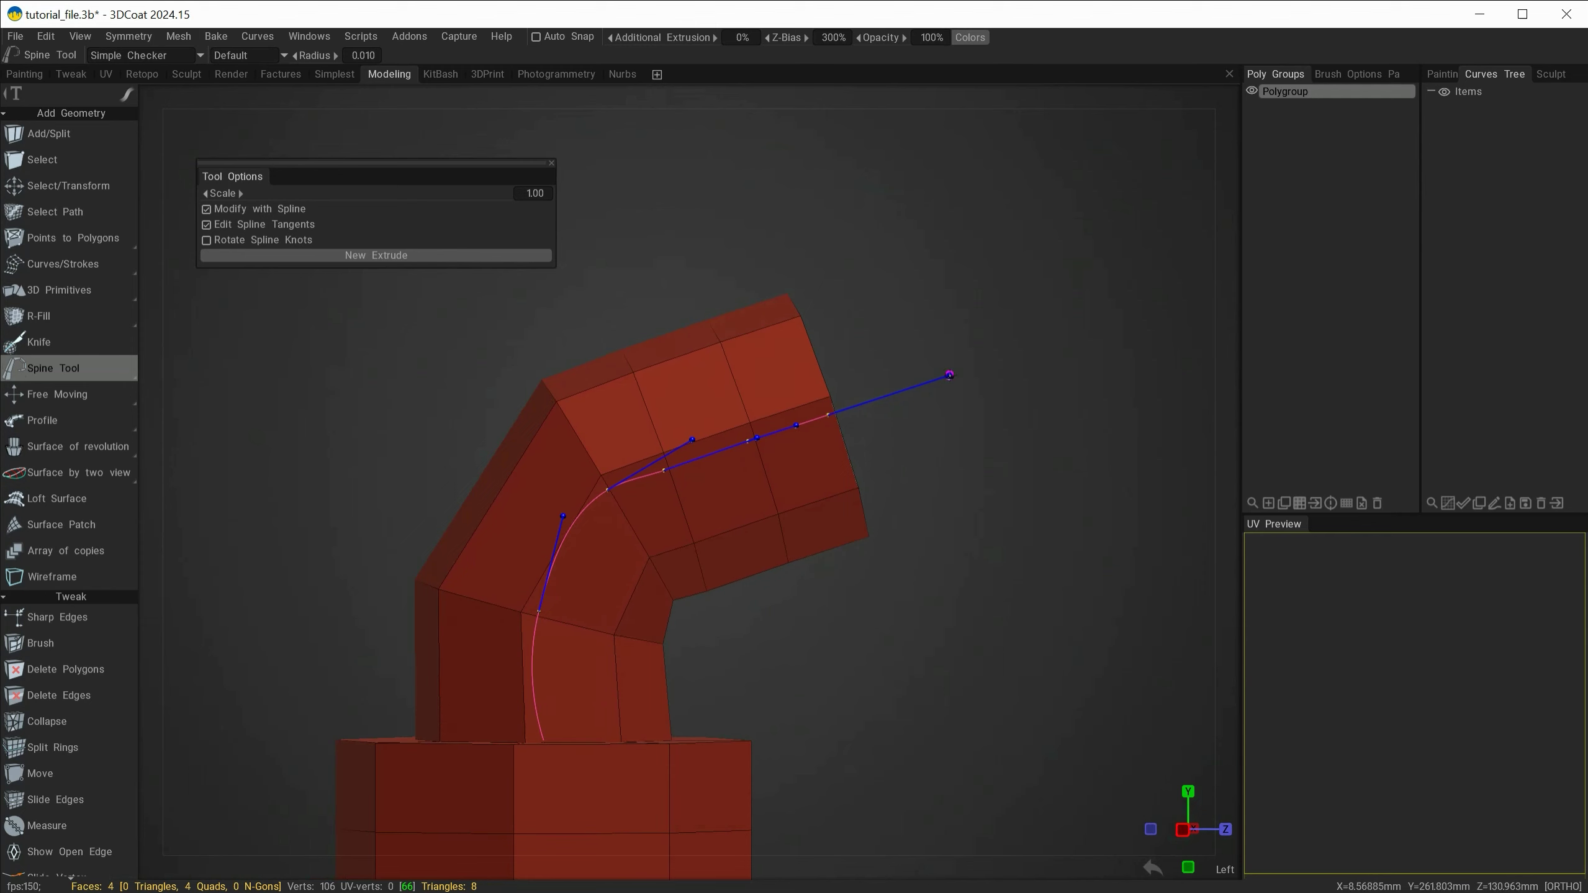
left_click_drag(963, 412, 923, 419)
left_click(419, 253)
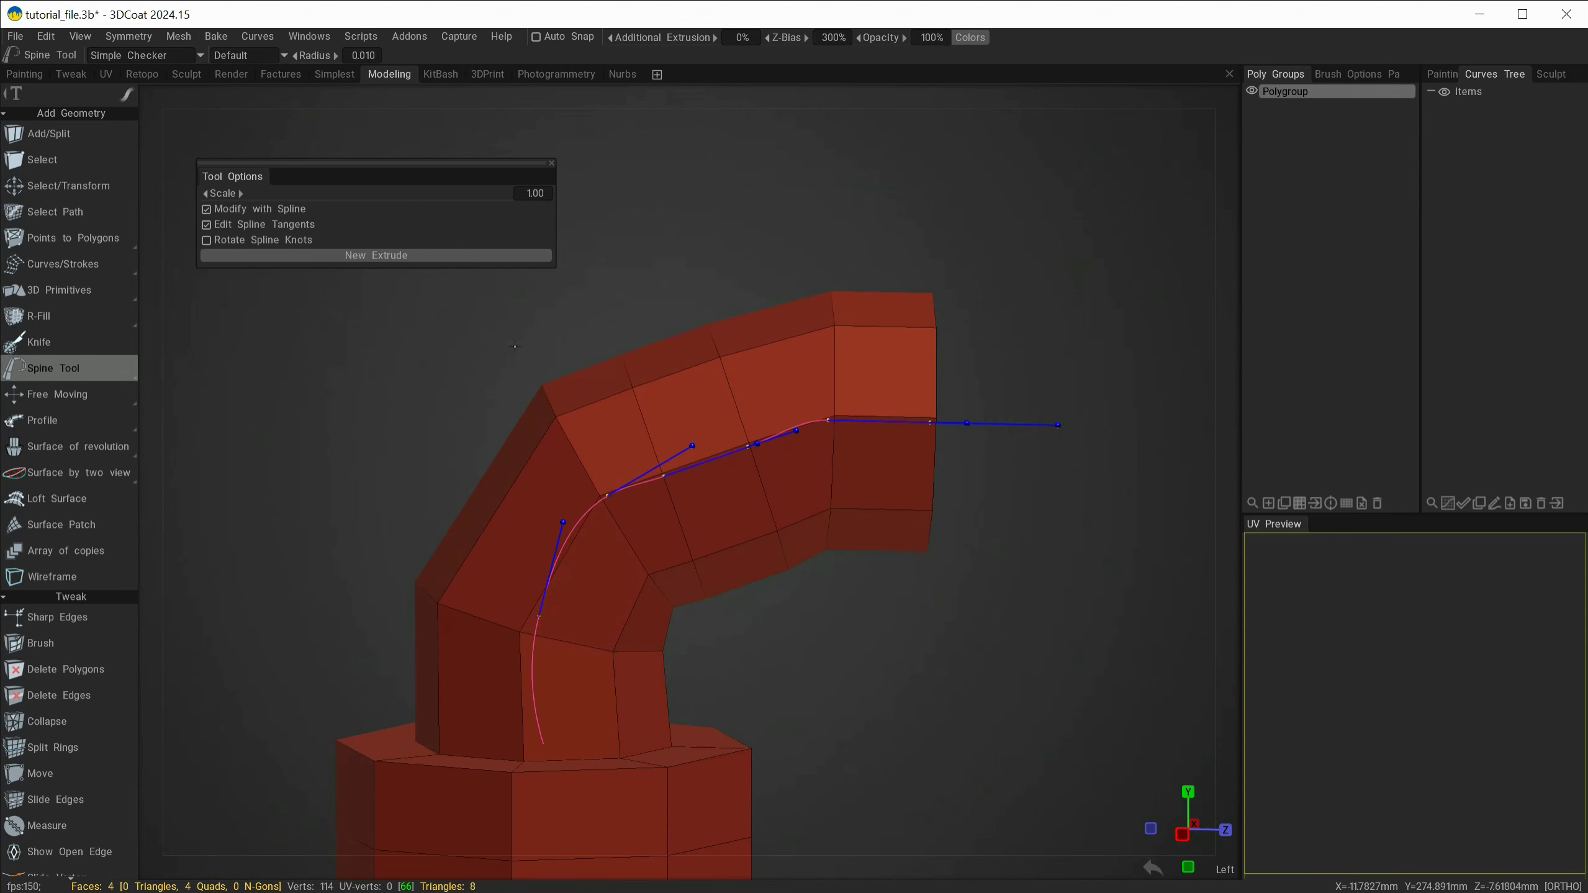
Turn off Edit Spline Tangents and move the spline's end knot up and outward
left_click(231, 224)
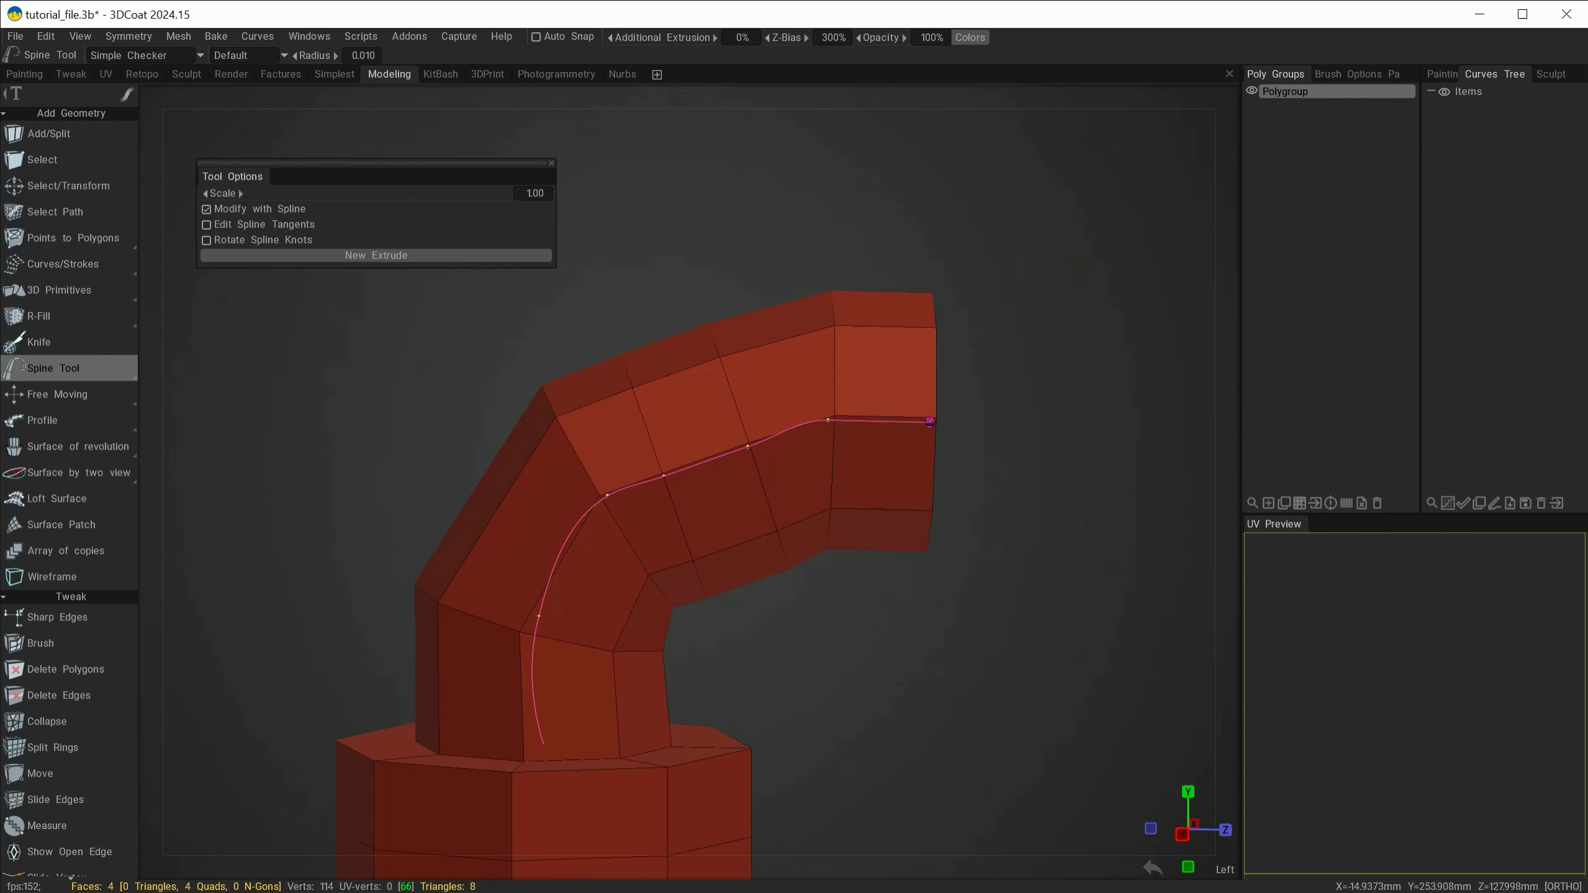
left_click(929, 421)
left_click_drag(929, 421, 999, 329)
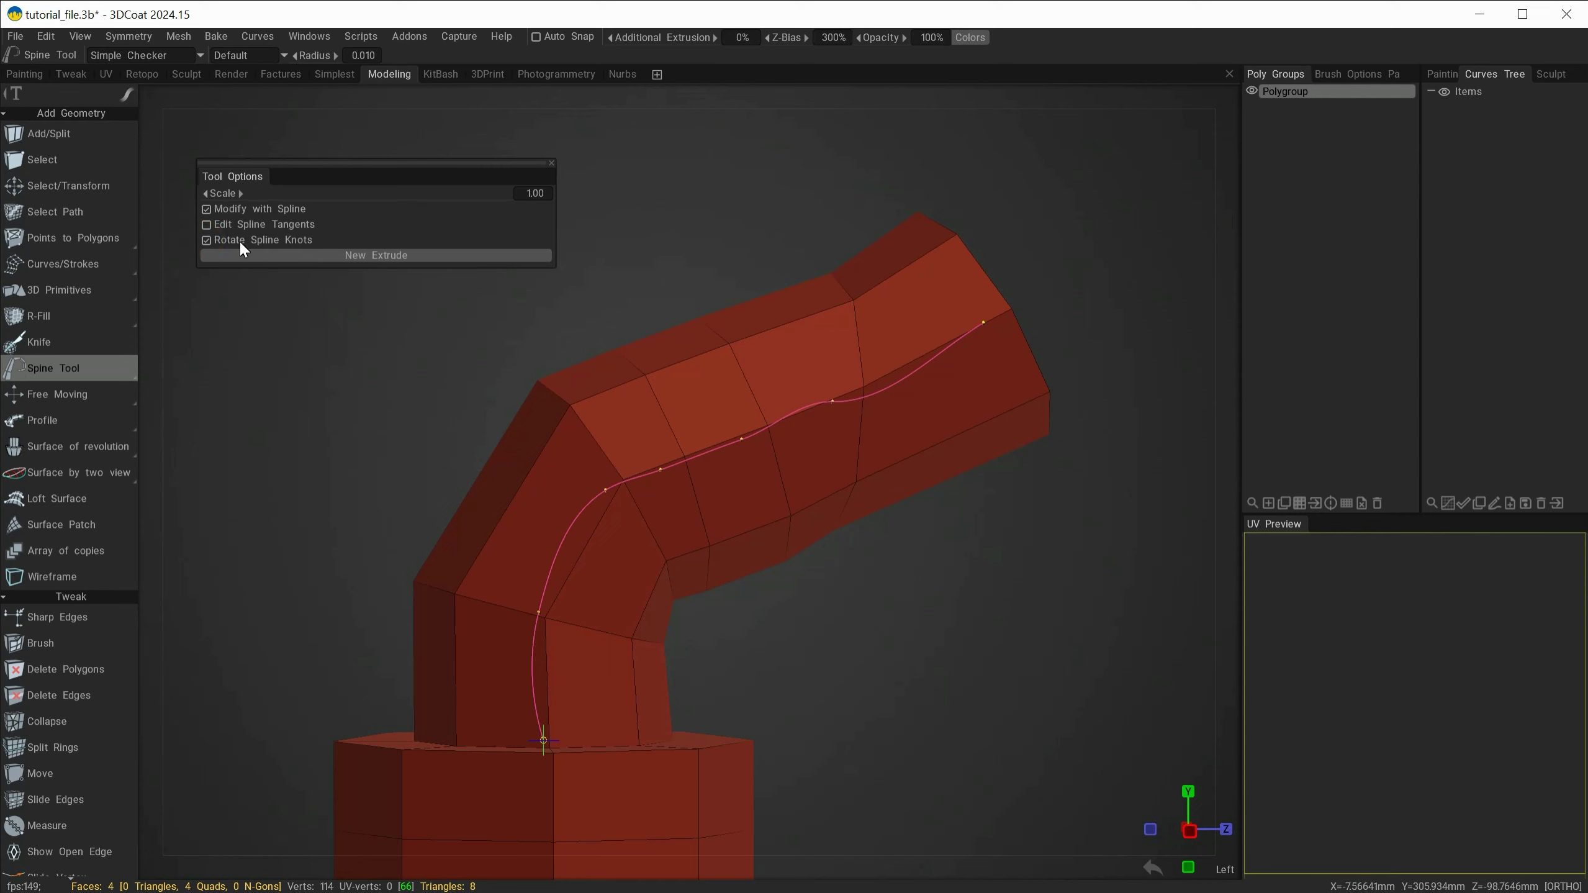
Try rotating the spline's base knot with Rotate Spline Knots, and adjust the extrusion's Scale with that option off
left_click_drag(701, 592, 640, 605, "alt")
right_click_drag(639, 605, 343, 309, "alt")
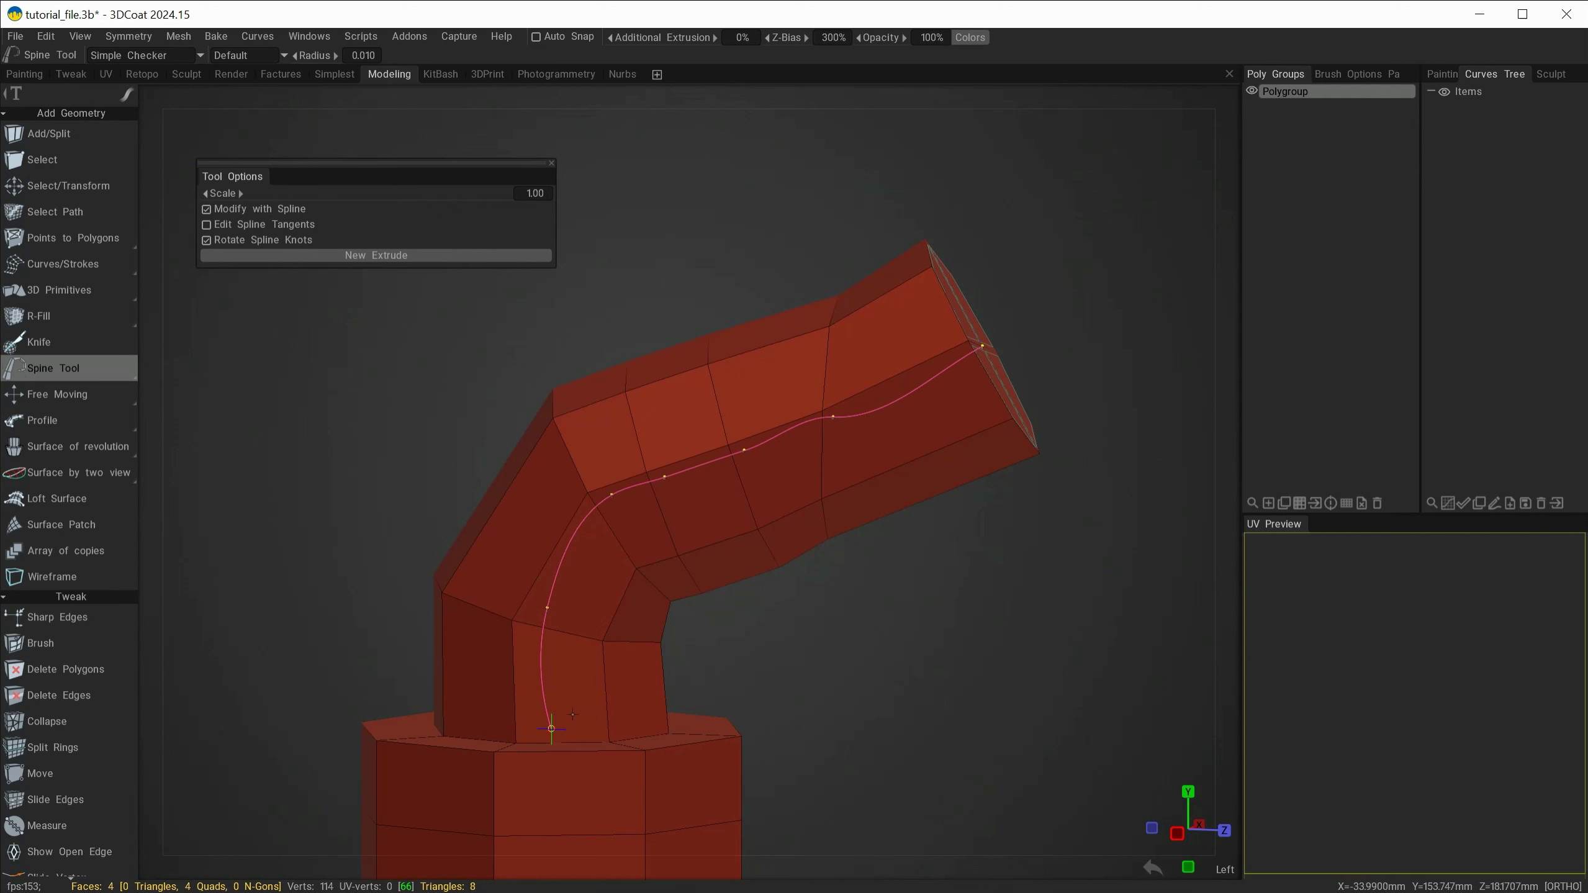
mouse_move(573, 714)
left_mouse_down()
mouse_move(586, 729)
mouse_move(537, 705)
mouse_move(647, 719)
mouse_move(575, 691)
mouse_move(677, 603)
mouse_move(627, 671)
left_mouse_up()
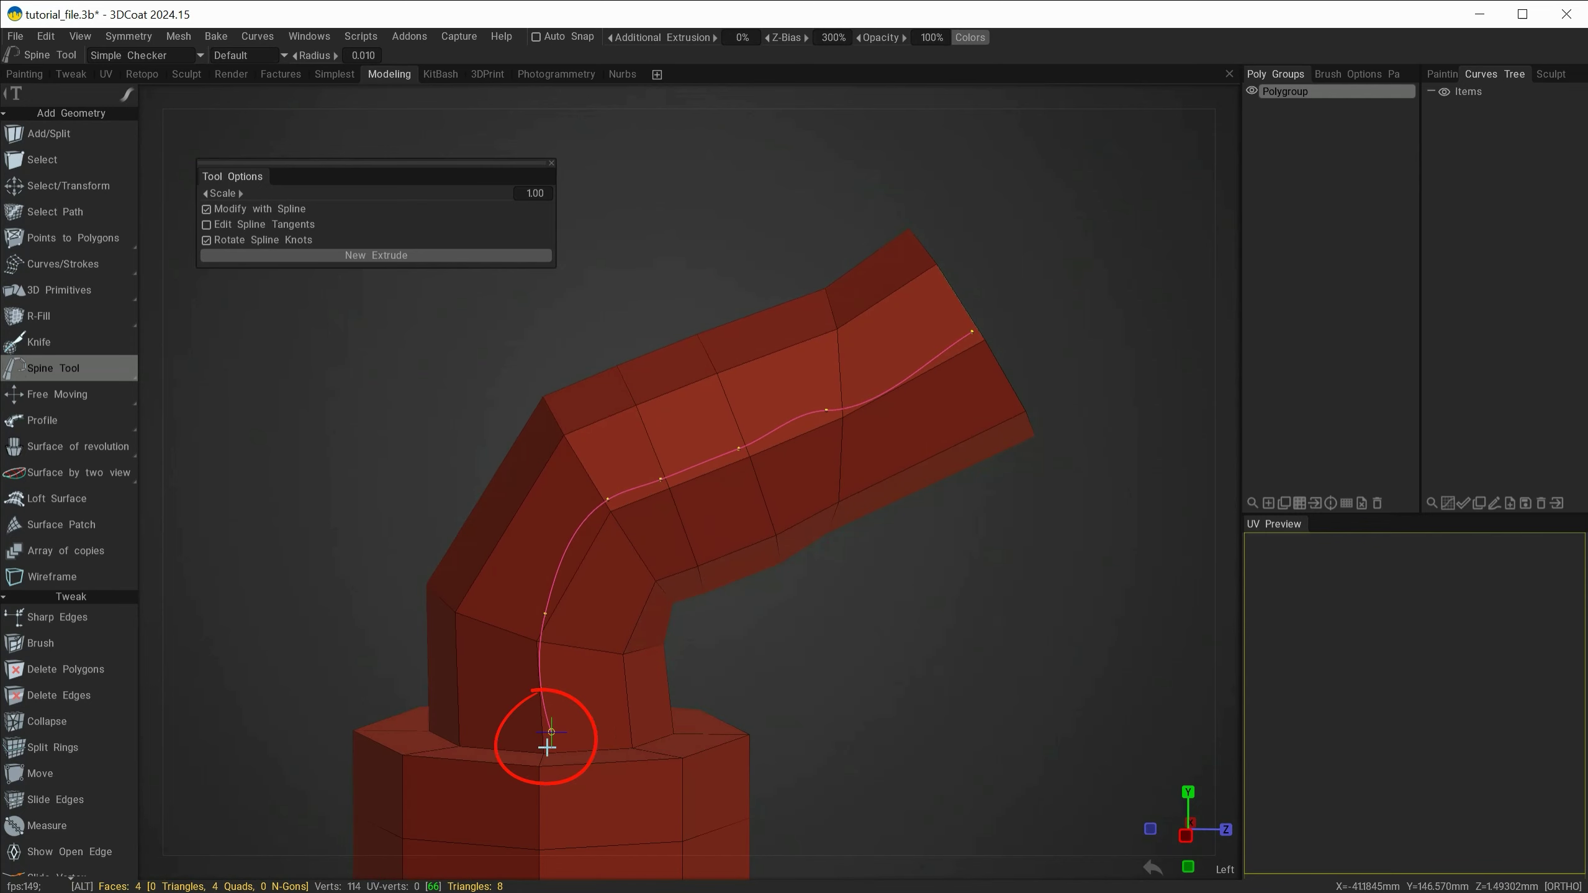
mouse_move(549, 743)
left_mouse_down("alt")
mouse_move(602, 725)
mouse_move(550, 700)
left_mouse_up("alt")
left_click(206, 239)
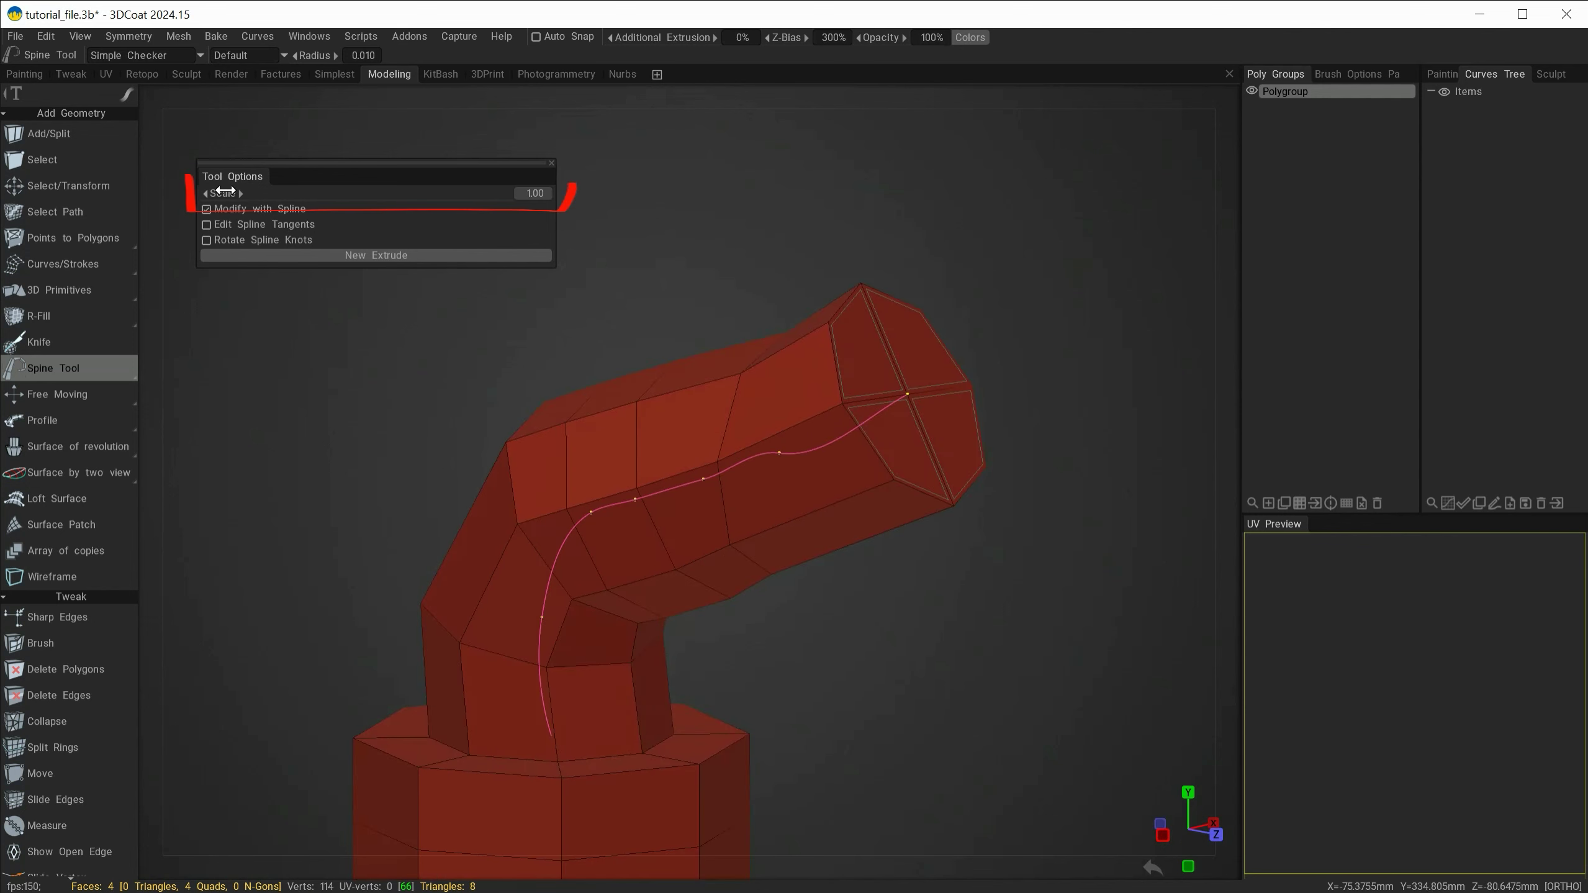
mouse_move(460, 195)
left_mouse_down()
mouse_move(440, 195)
mouse_move(471, 212)
mouse_move(420, 202)
left_mouse_up()
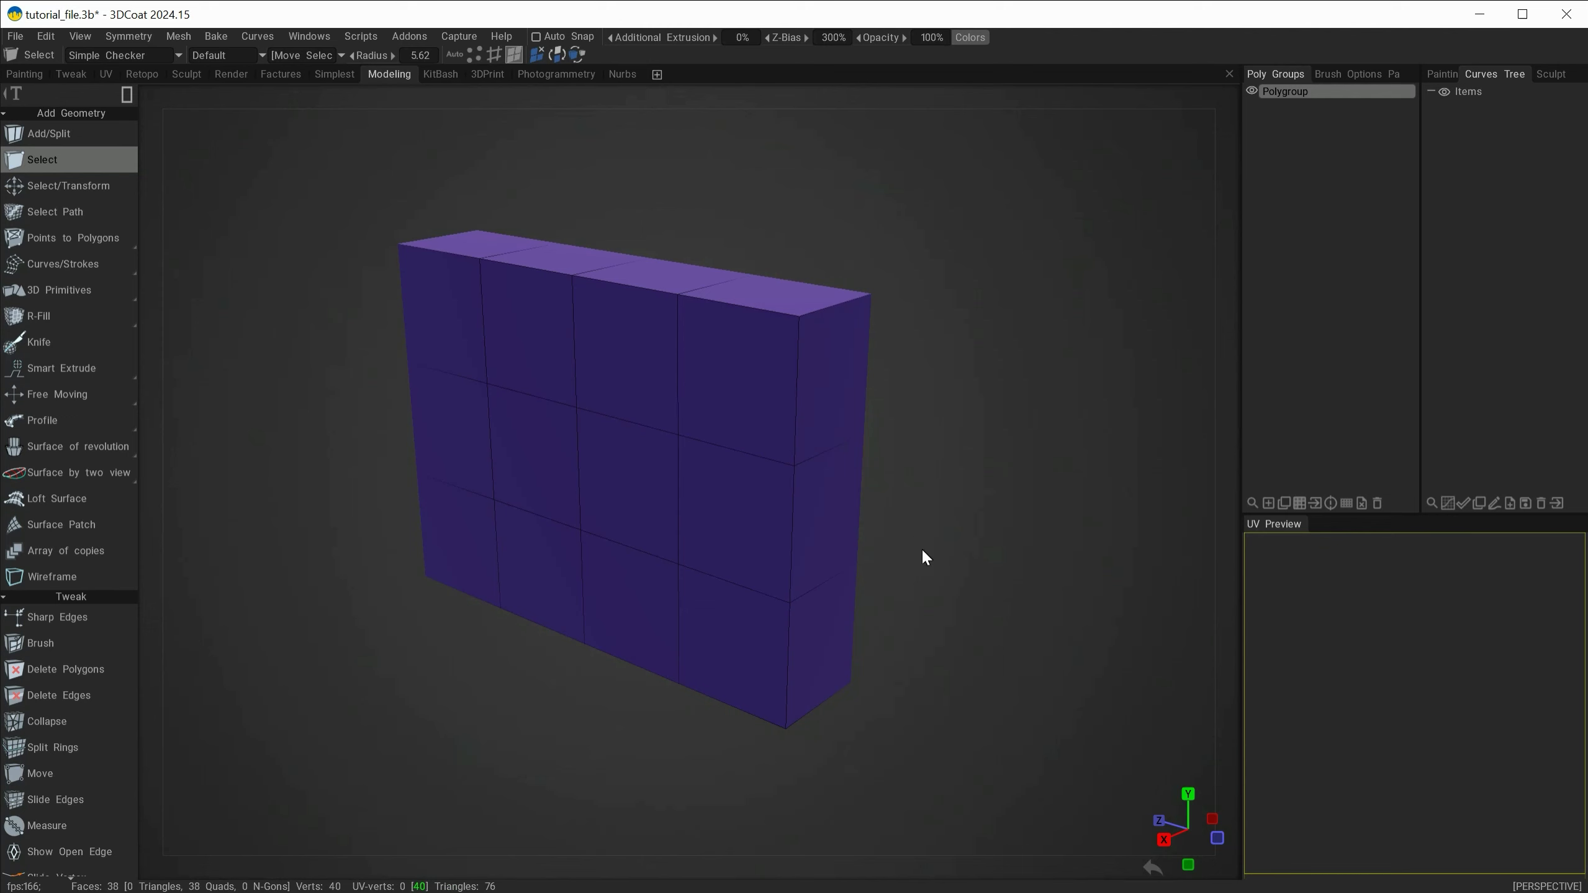
Select the upper row of faces all the way around the purple block from the Right view
left_click_drag(957, 604, 1015, 577, "alt")
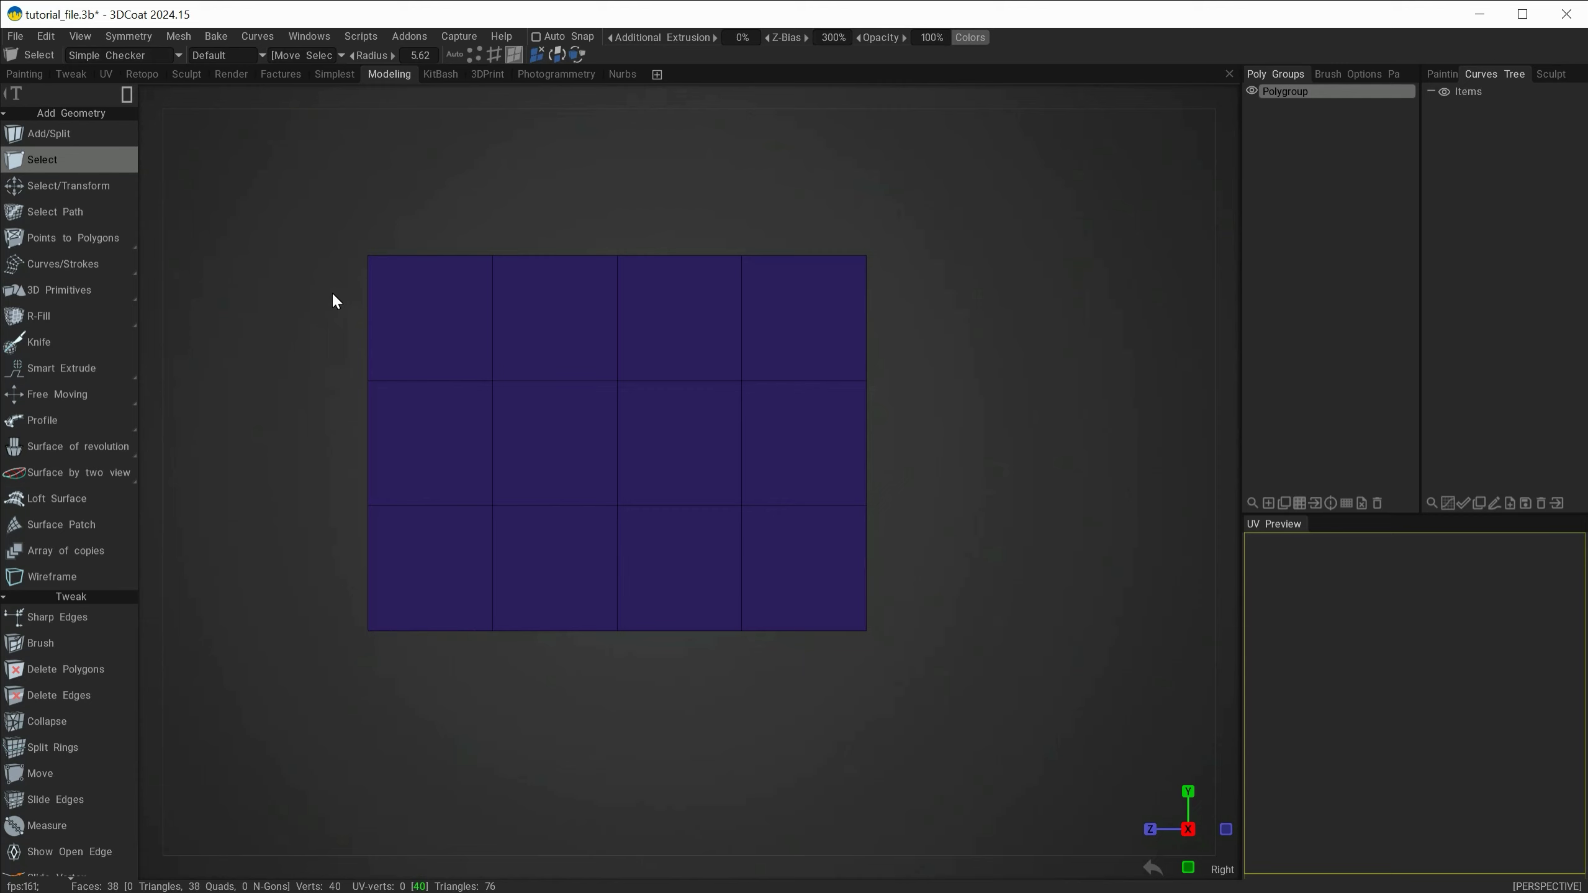
left_click_drag(321, 281, 946, 355)
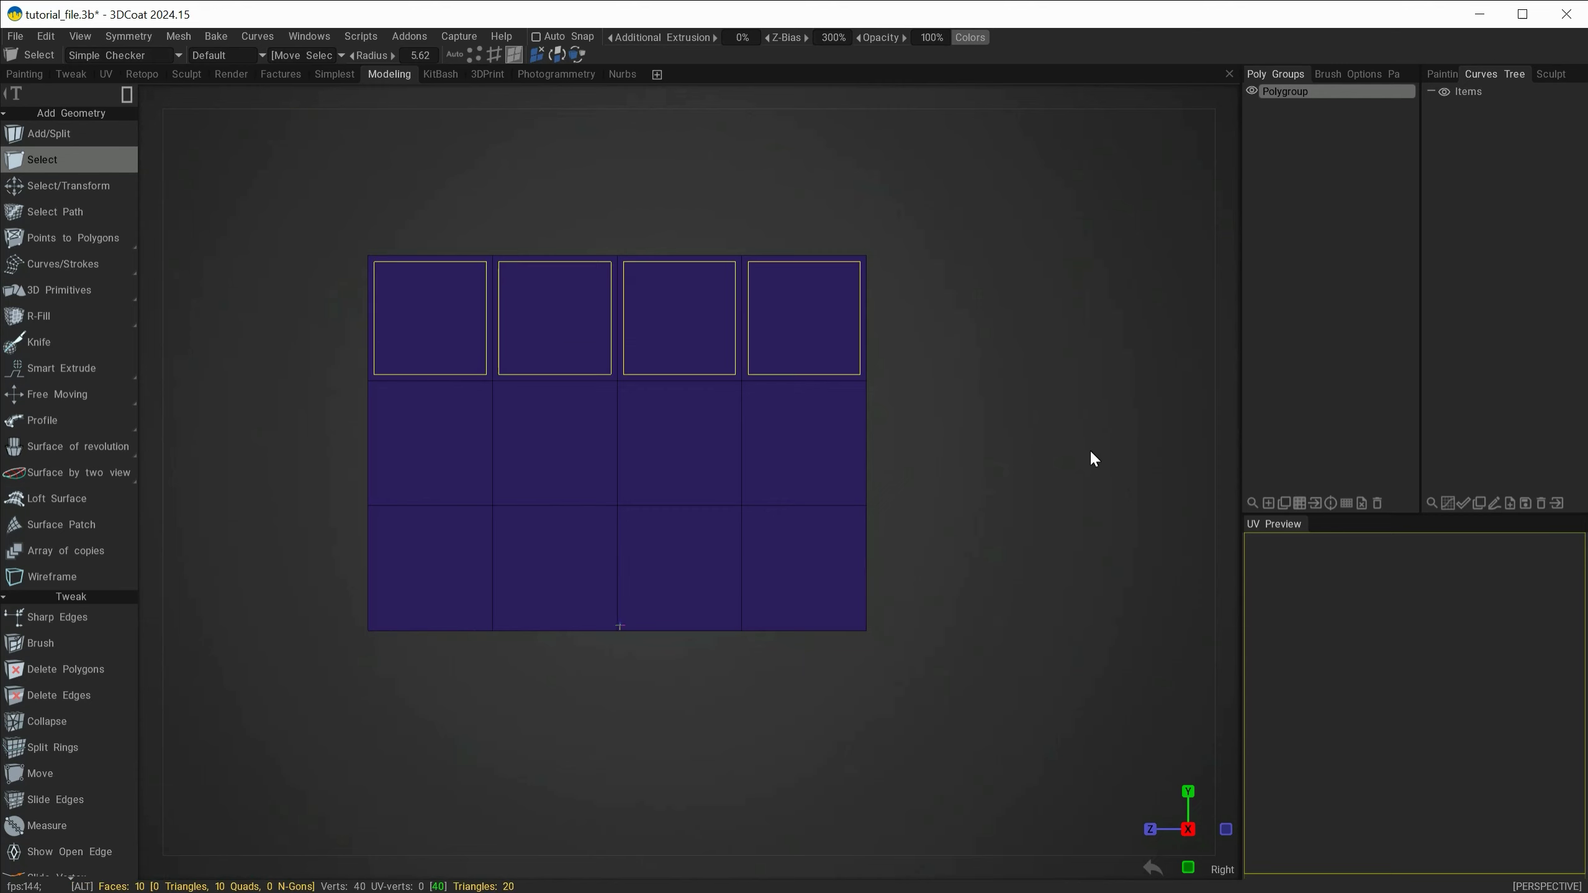
Inset the selected upper row of faces as one continuous band with Individual off and an Inset Size of about 13.9
left_click_drag(1089, 451, 992, 492, "alt")
mouse_move(56, 377)
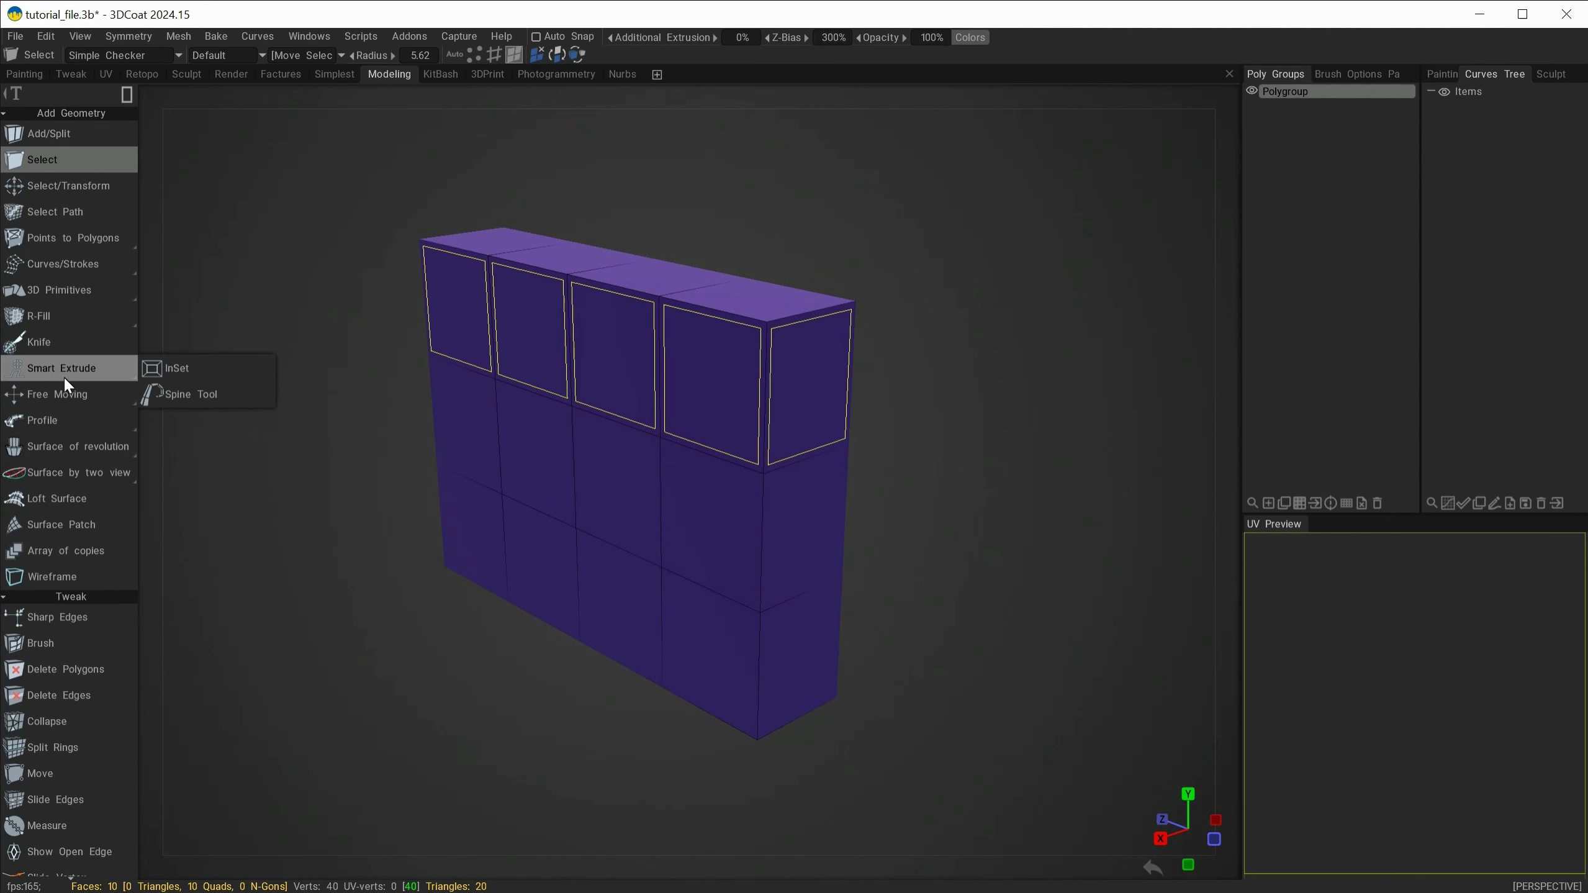
left_click(196, 367)
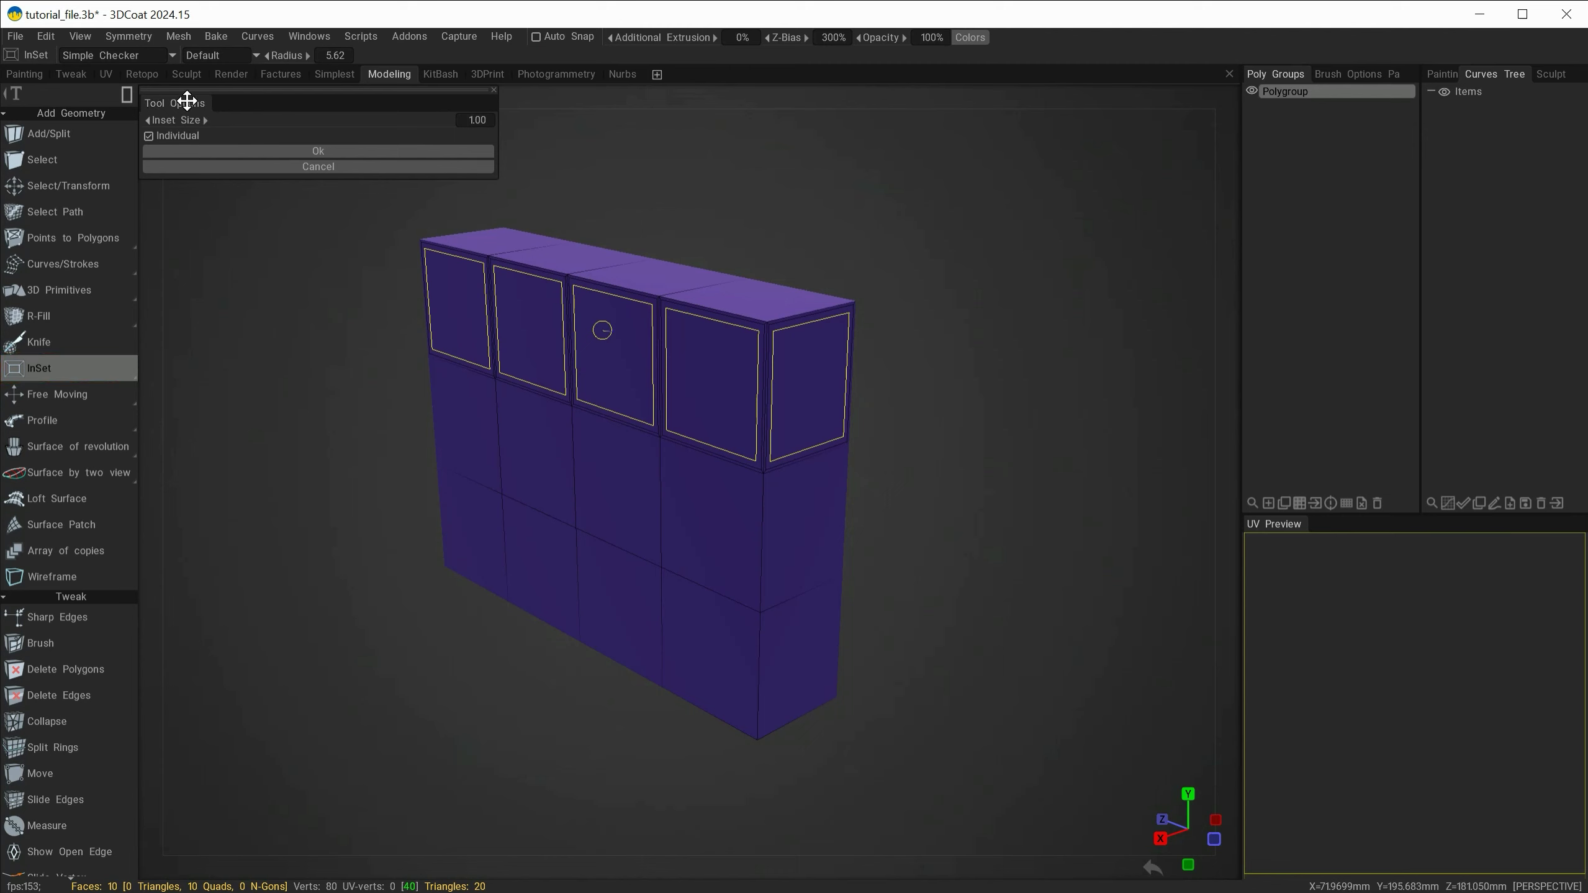
left_click_drag(187, 100, 217, 115)
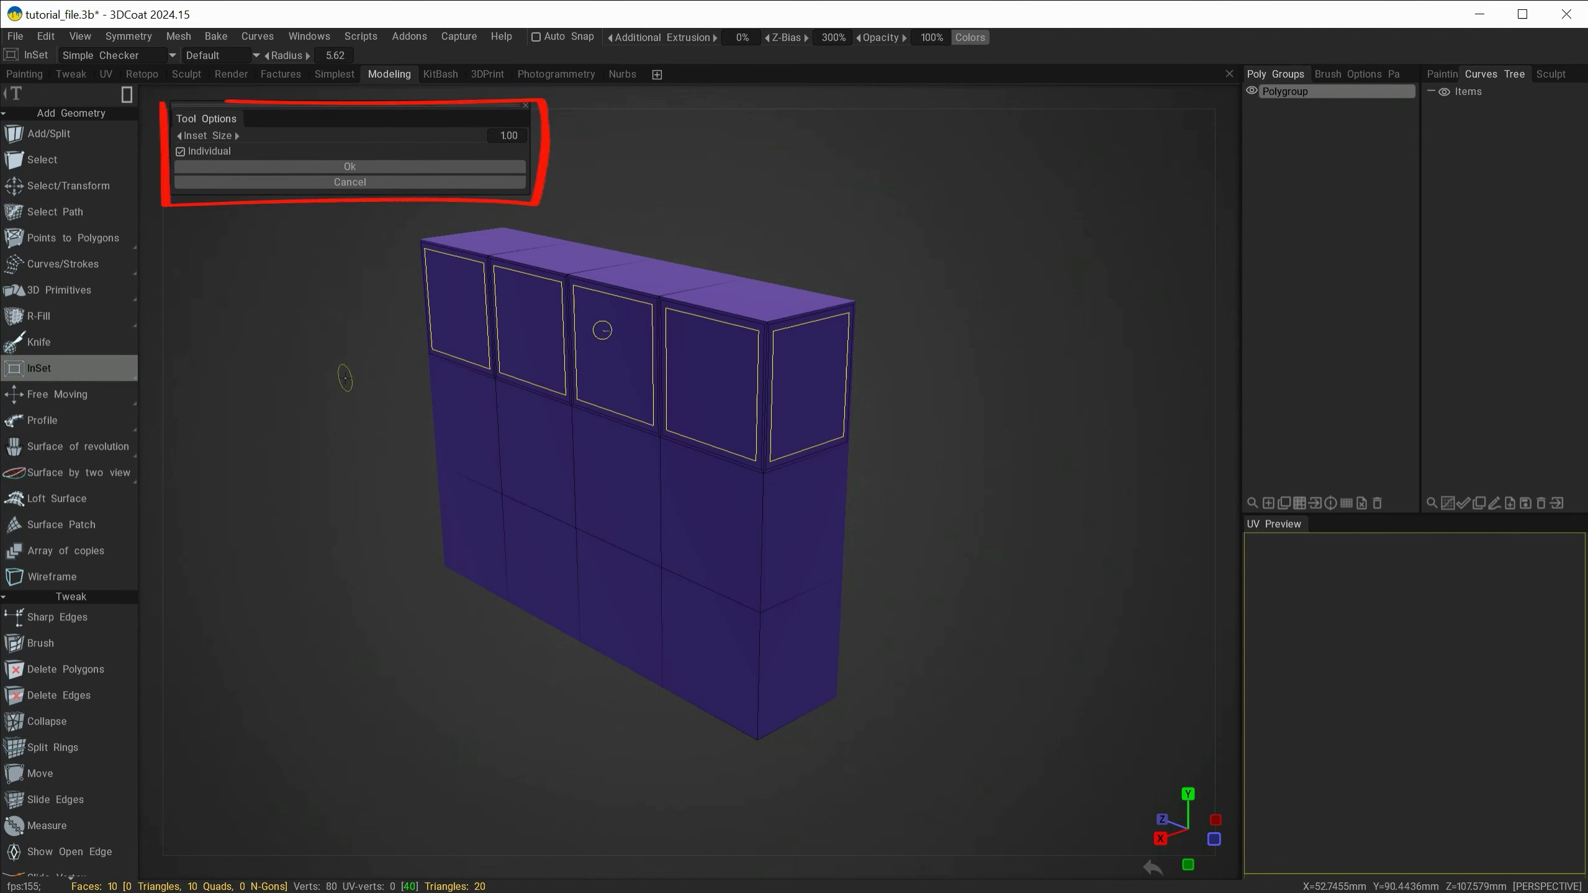
left_click(181, 152)
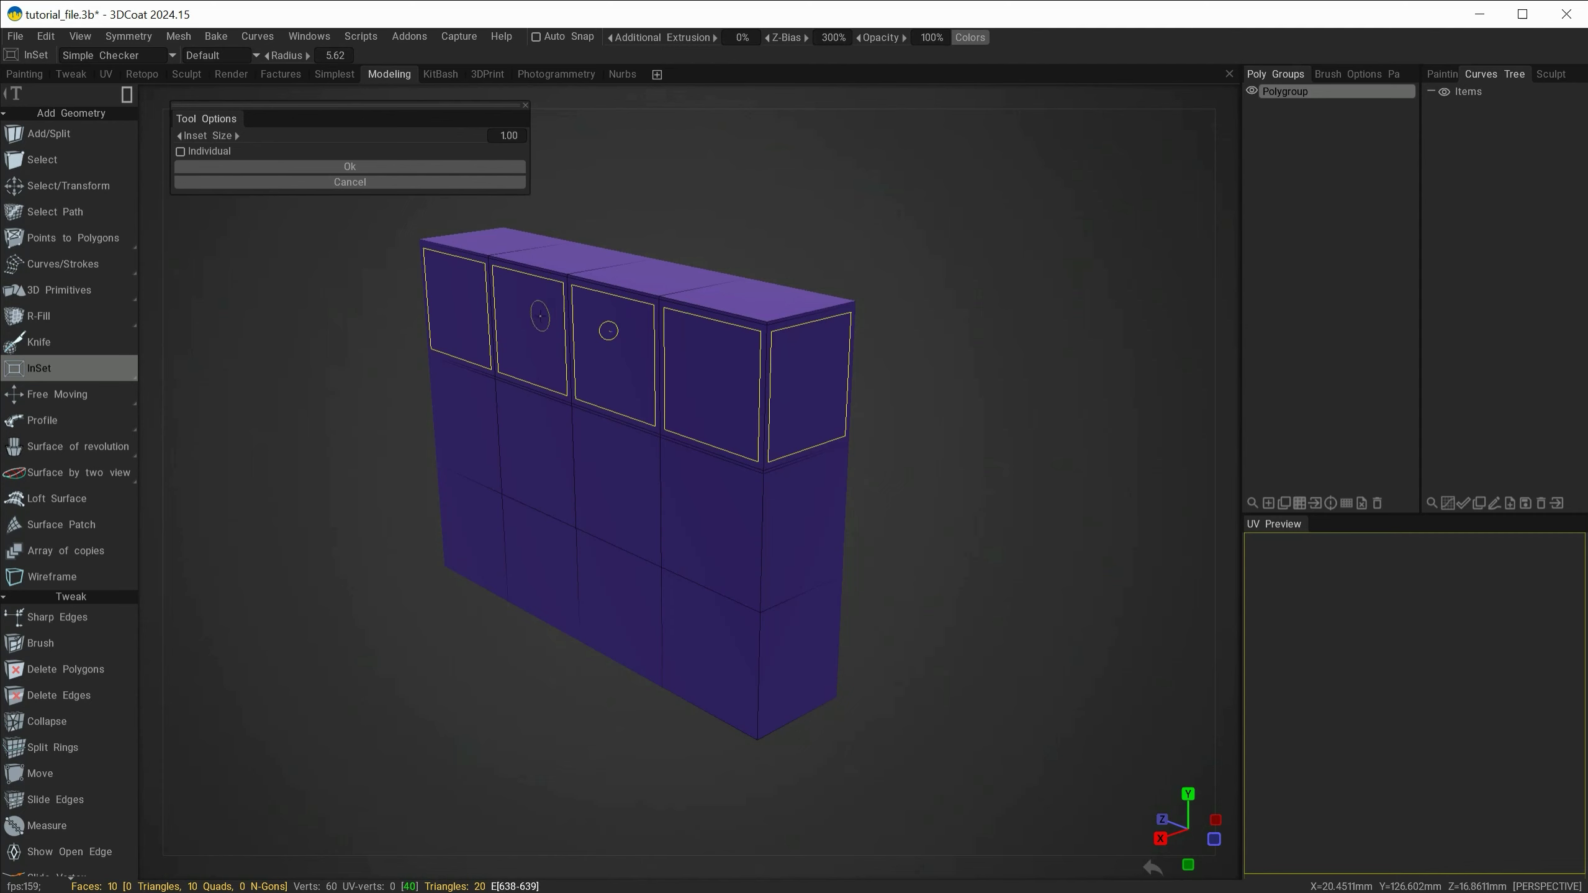
mouse_move(600, 325)
left_mouse_down()
mouse_move(673, 339)
mouse_move(625, 353)
left_mouse_up()
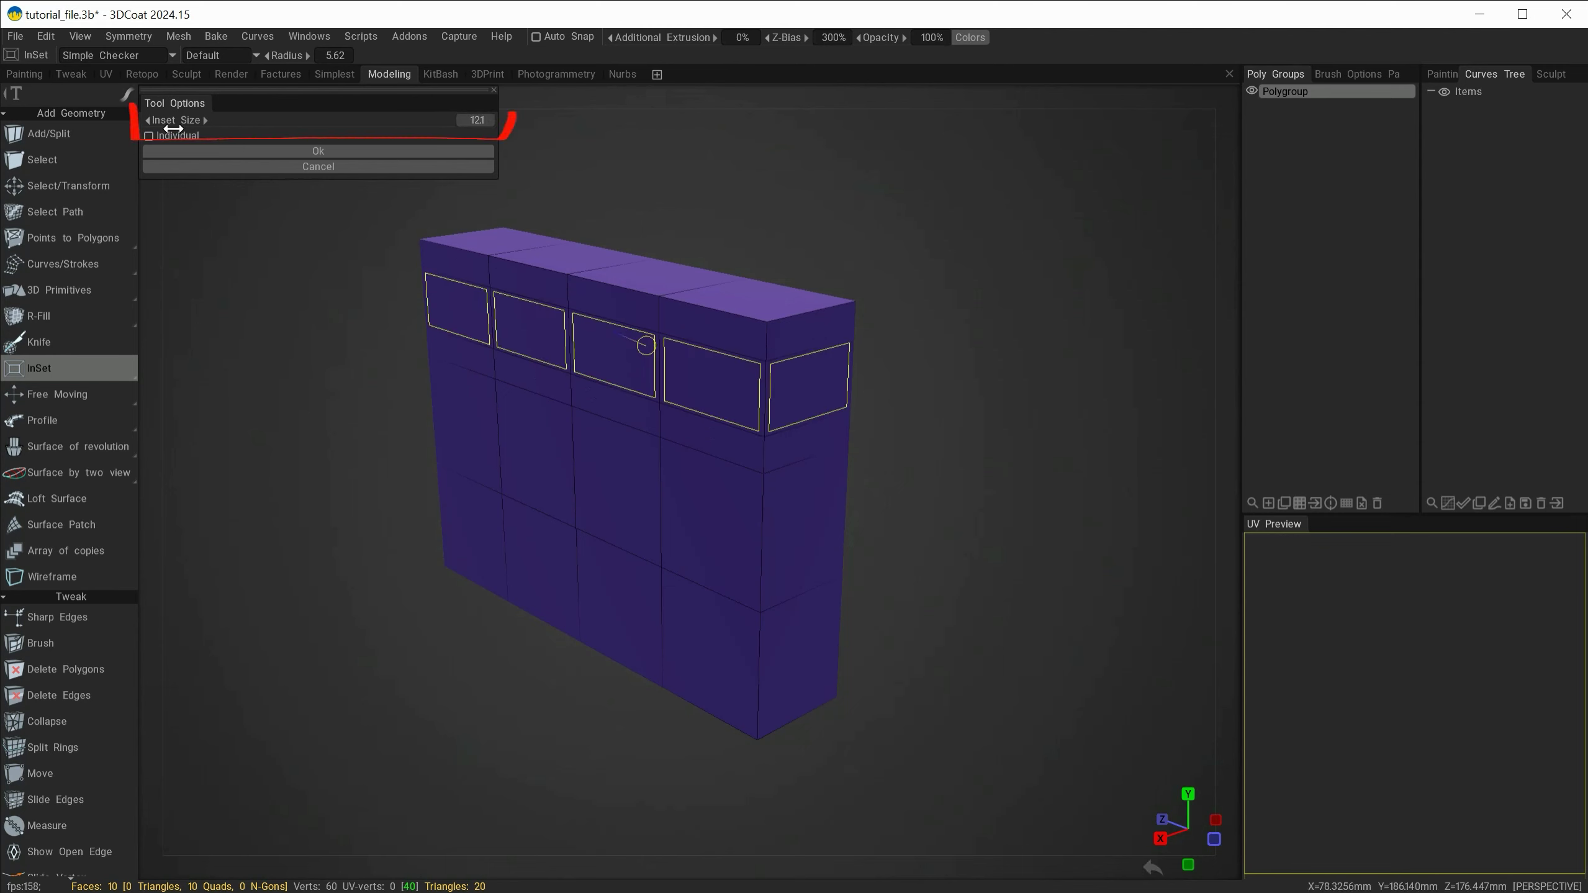
mouse_move(256, 120)
left_mouse_down()
mouse_move(301, 121)
mouse_move(239, 121)
mouse_move(326, 153)
left_mouse_up()
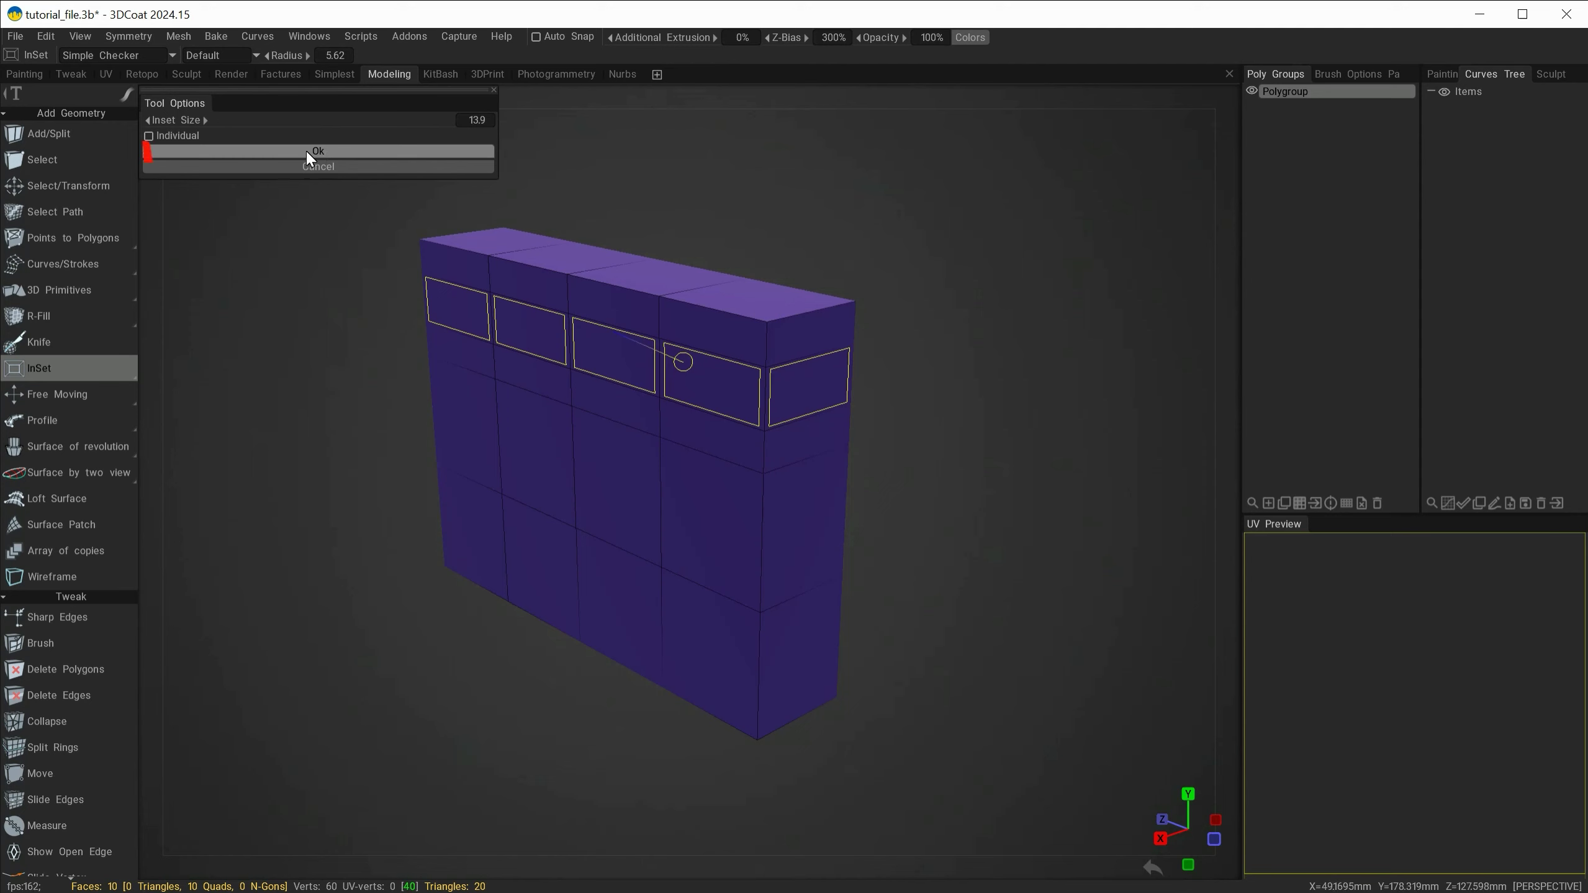
left_click(309, 153)
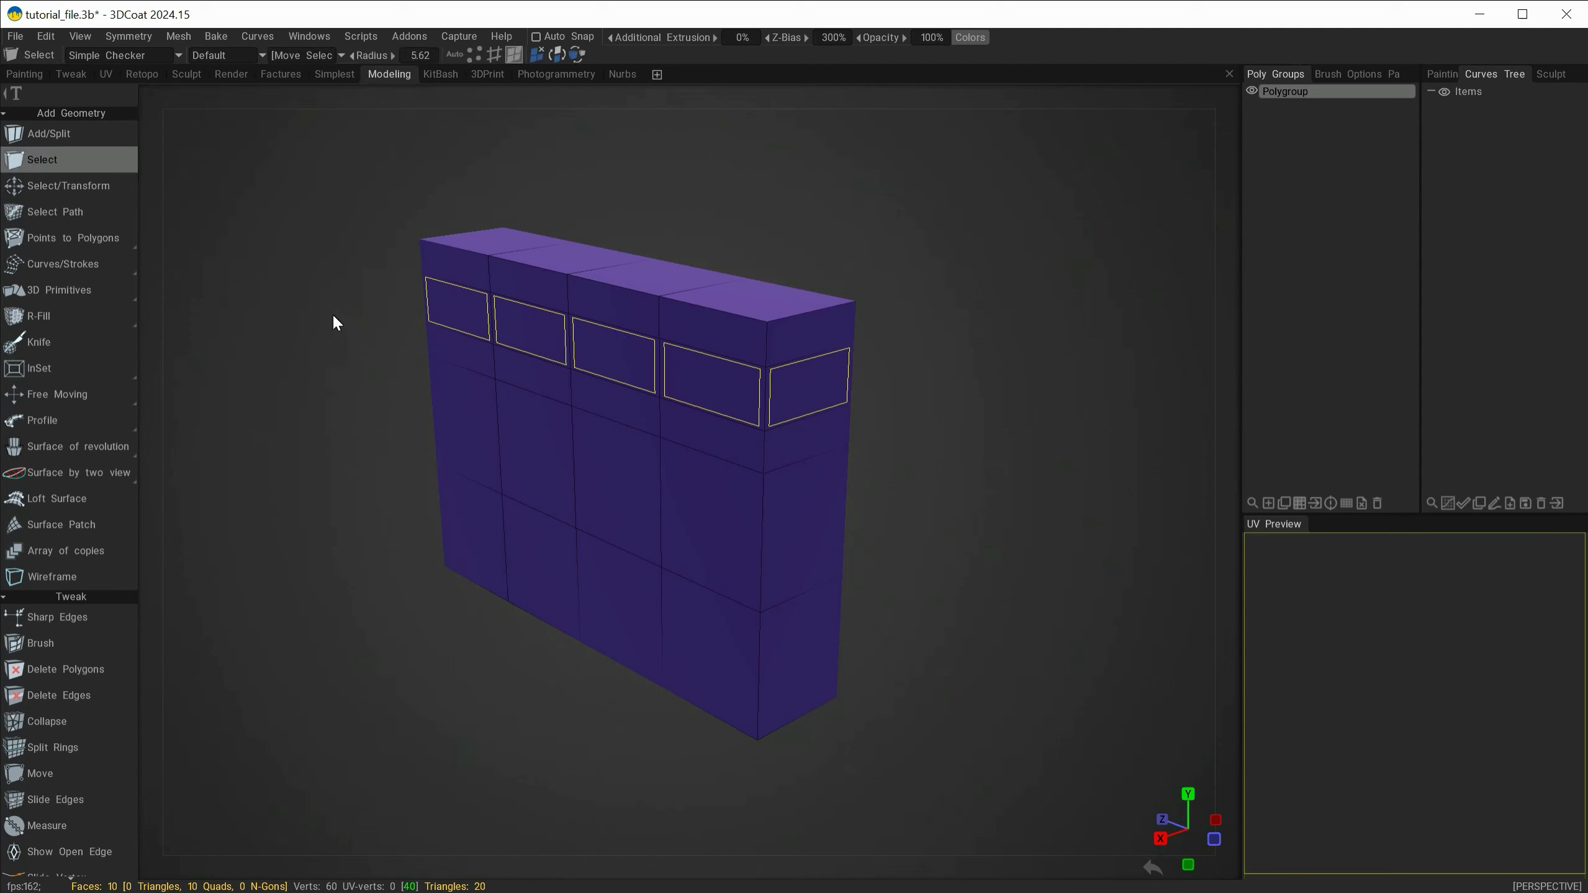
Select the middle row of faces around the block and inset each face separately with Individual on and Inset Size about 8.29
key("Escape")
left_click_drag(375, 414, 423, 450)
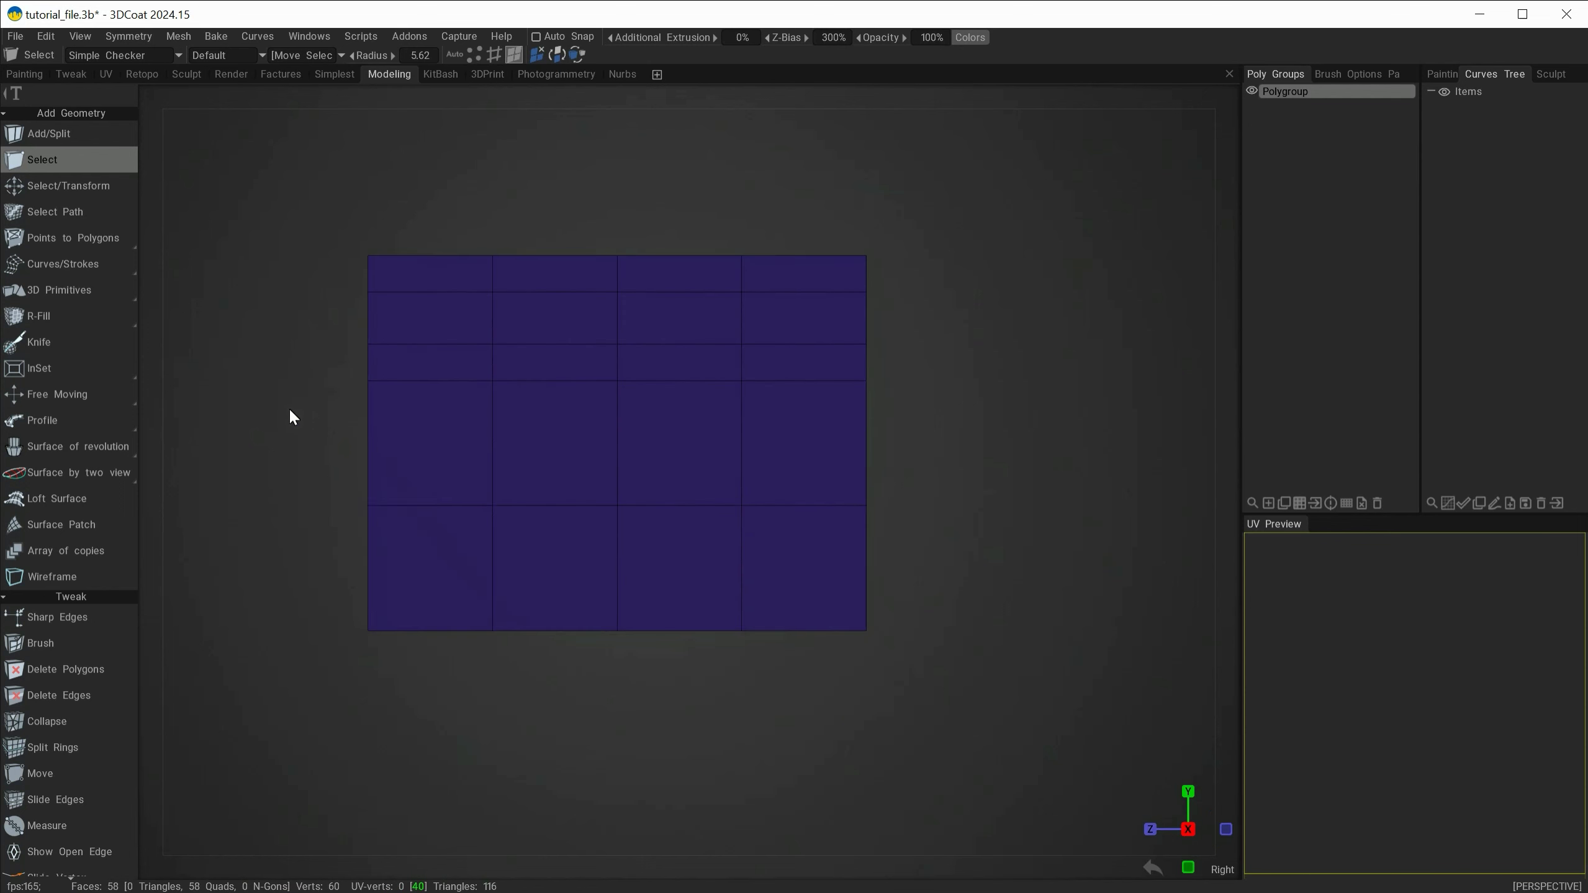
left_click_drag(290, 408, 906, 437)
left_click(32, 368)
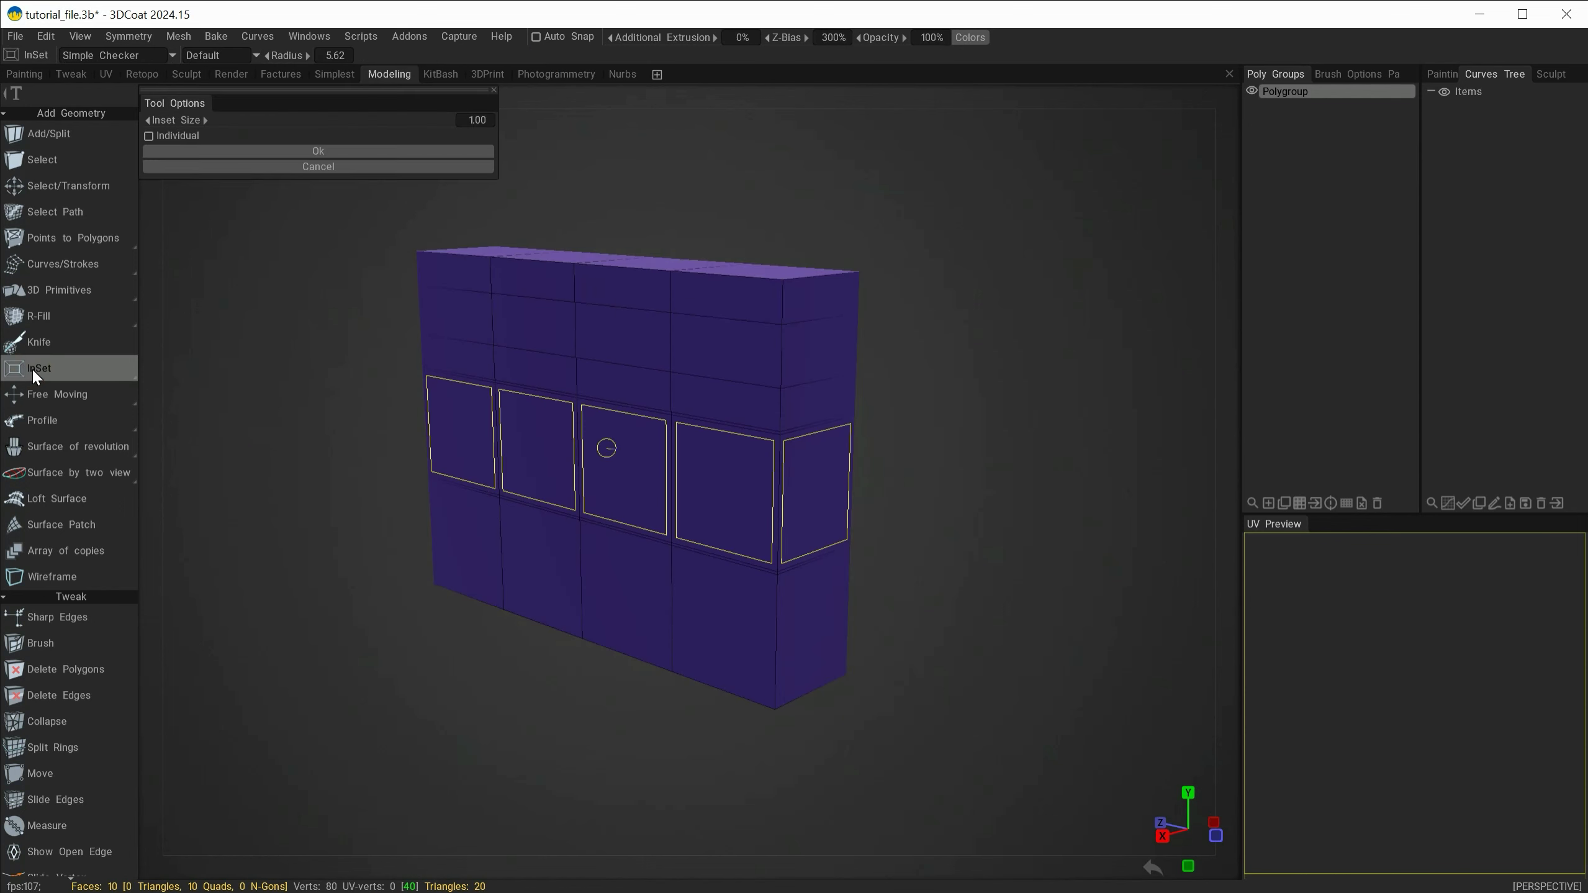
left_click(149, 136)
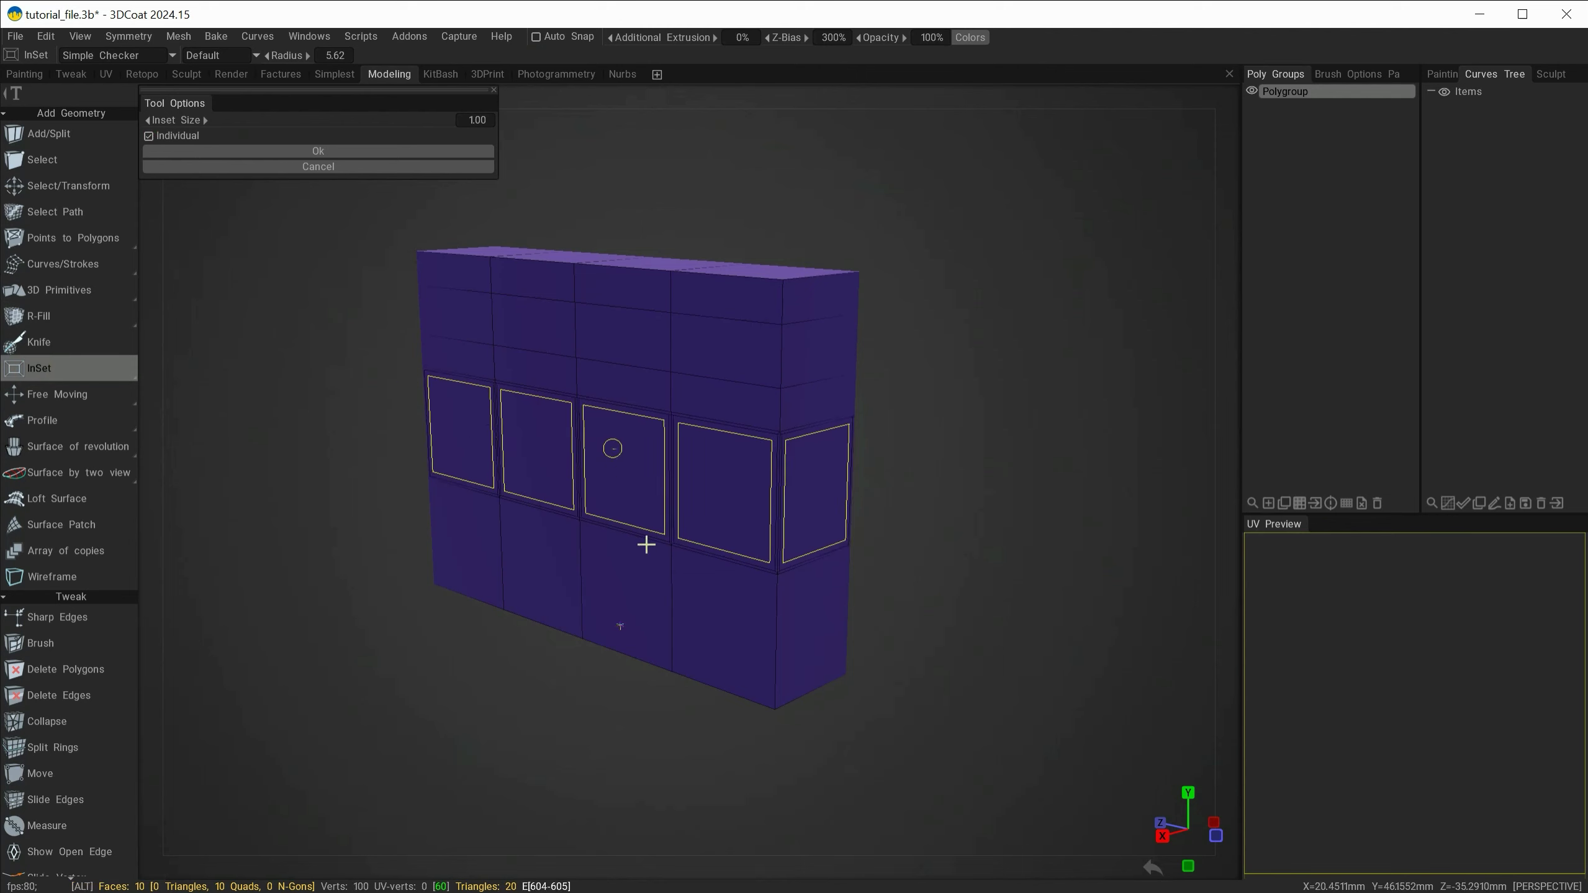
mouse_move(644, 542)
left_mouse_down("alt")
mouse_move(599, 446)
mouse_move(425, 566)
mouse_move(280, 559)
mouse_move(601, 558)
mouse_move(456, 556)
left_mouse_up("alt")
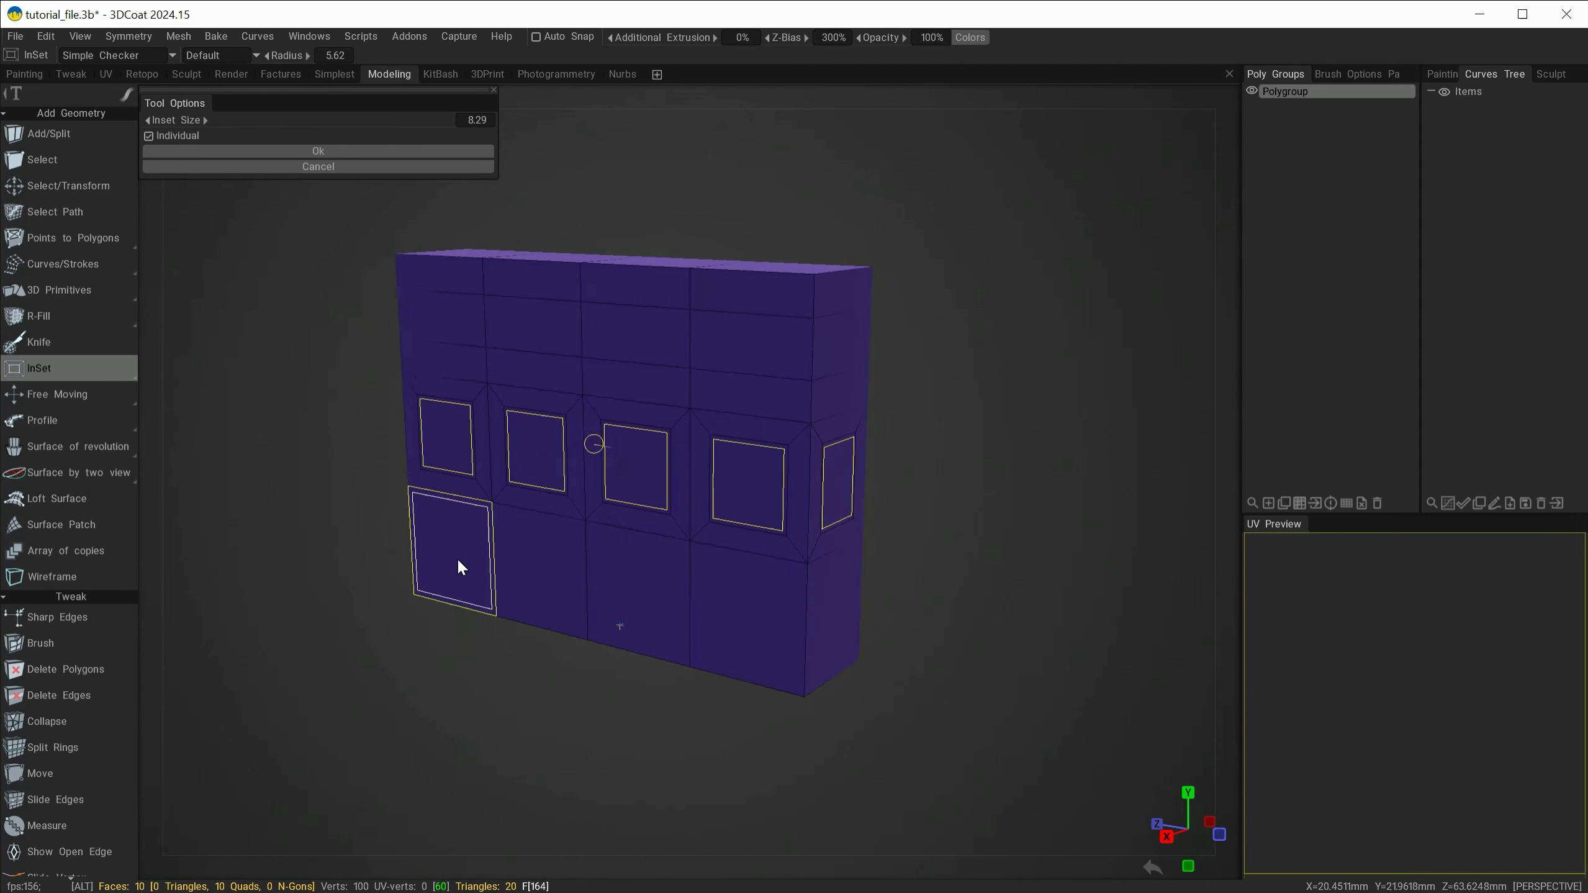
left_click(312, 152)
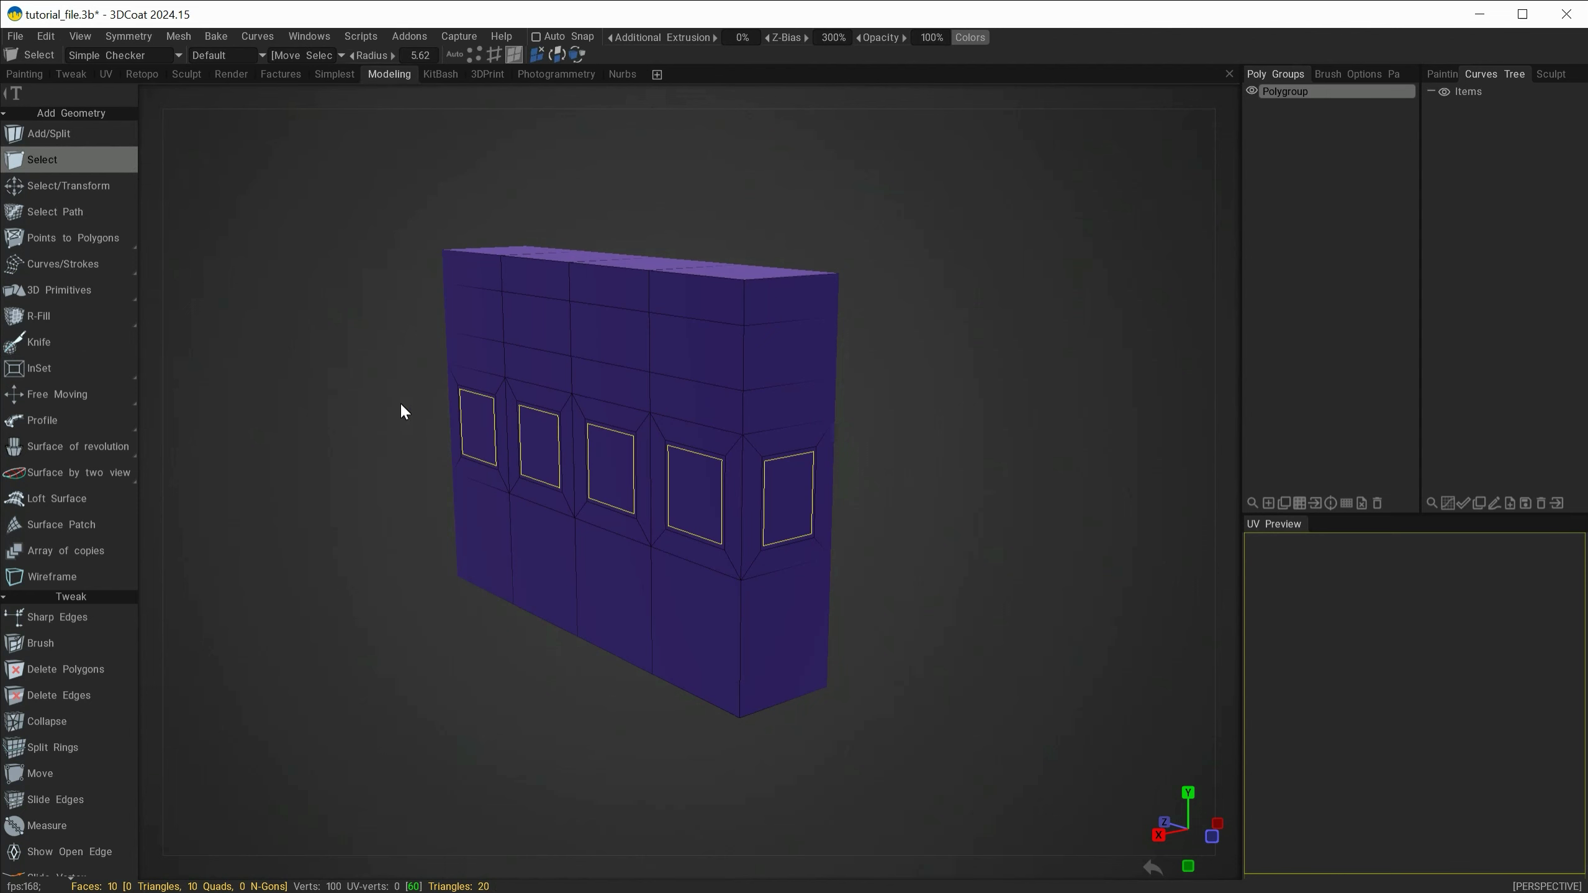
Push the inset middle-row faces slightly into the block with Smart Extrude to form window-like recesses, and clear the selection
mouse_move(47, 366)
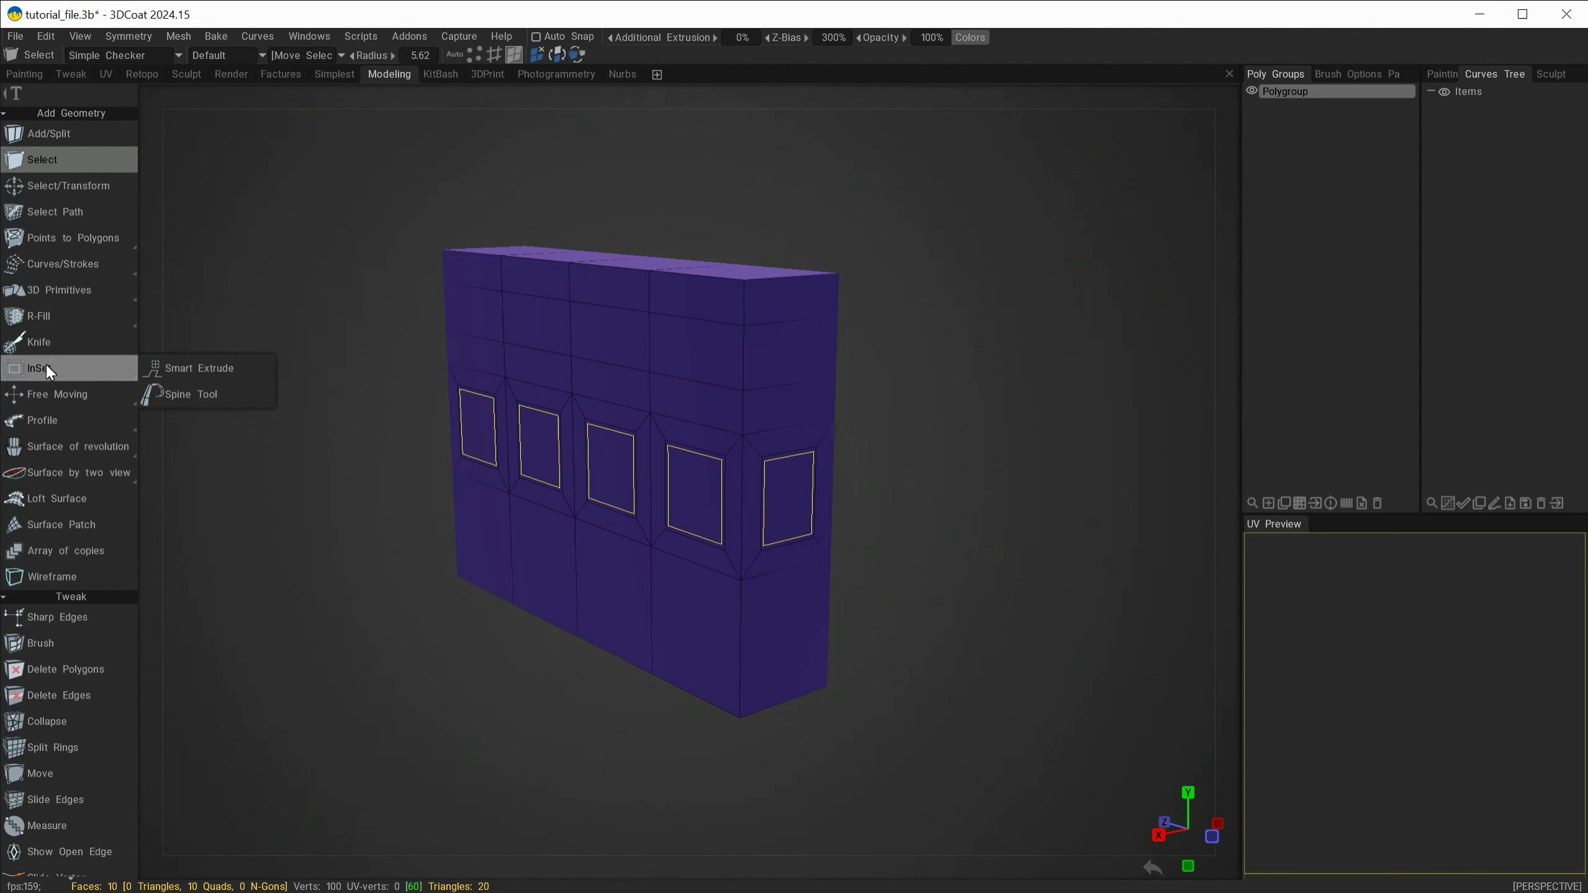
left_click(196, 370)
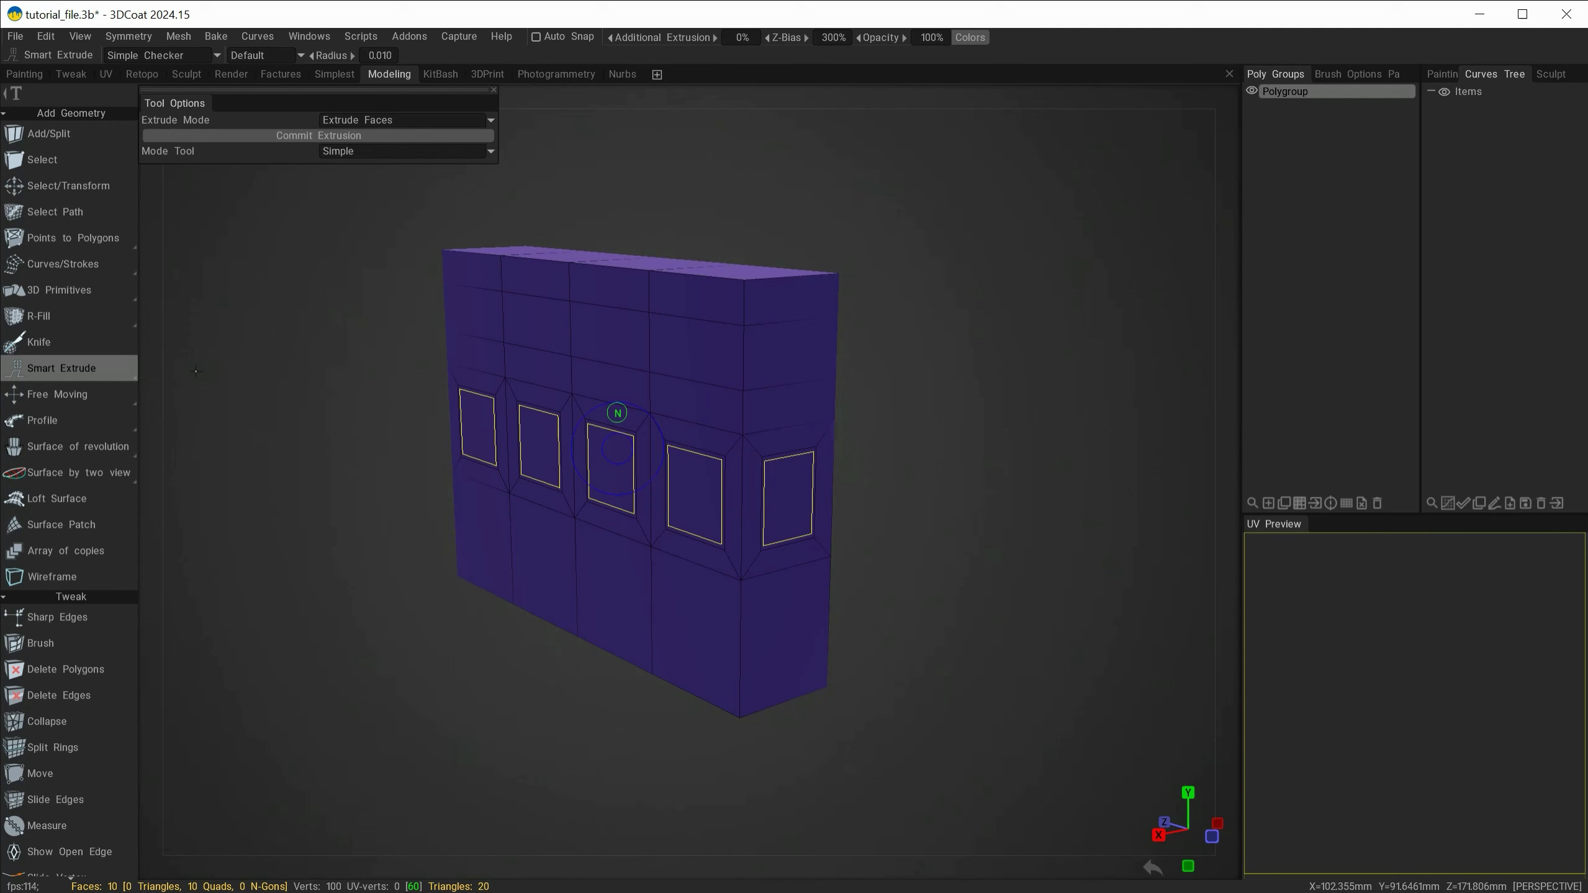
mouse_move(617, 413)
left_mouse_down()
mouse_move(629, 407)
mouse_move(593, 419)
left_mouse_up()
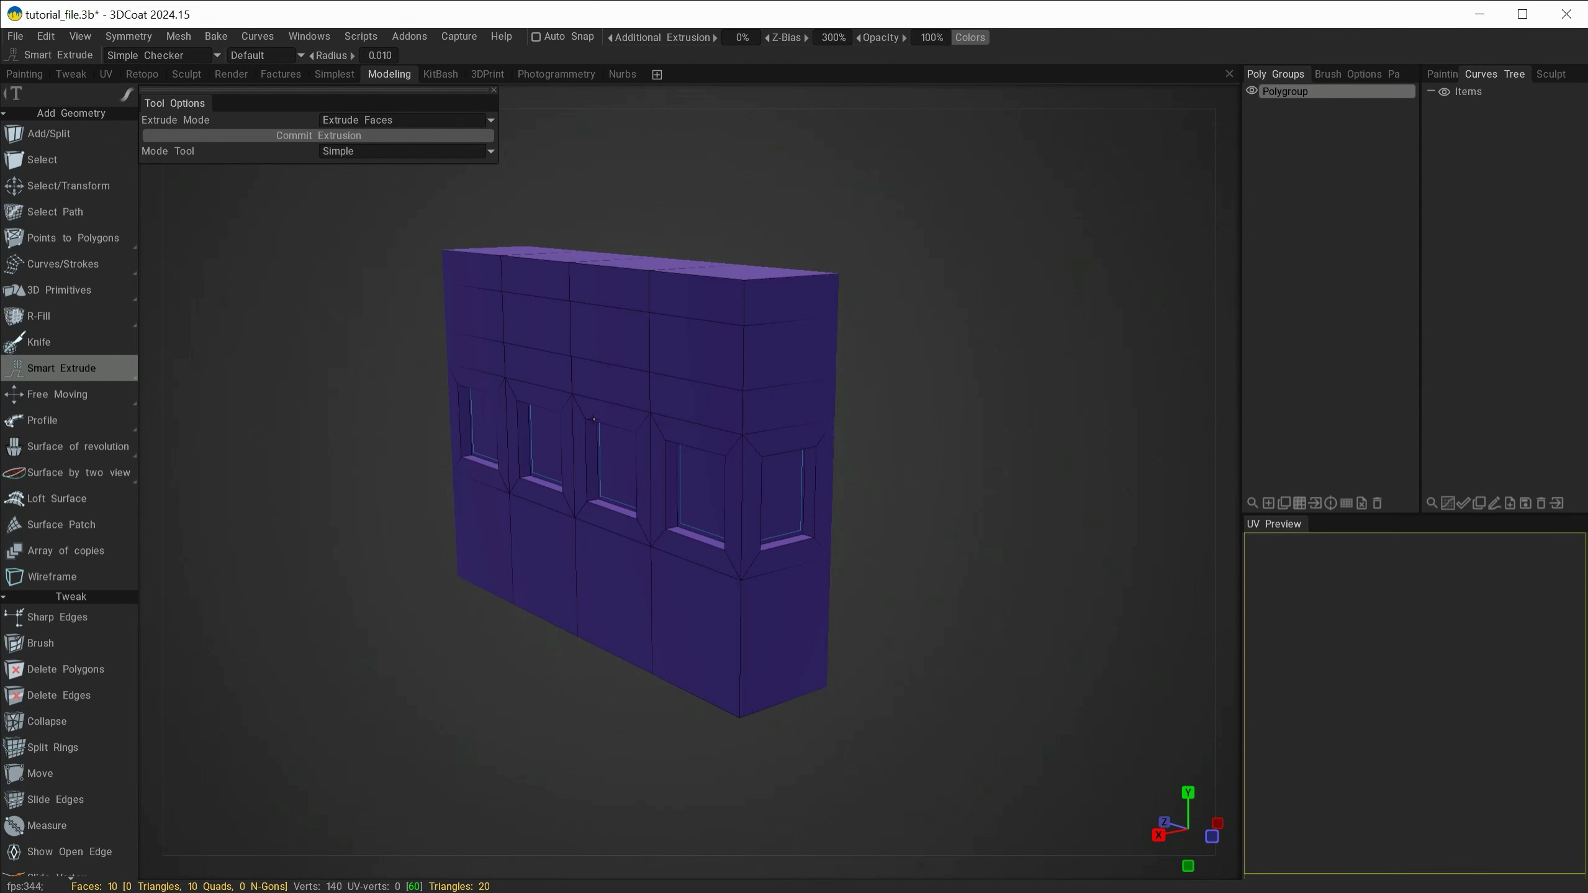
key("Escape")
left_click_drag(904, 558, 806, 566, "alt")
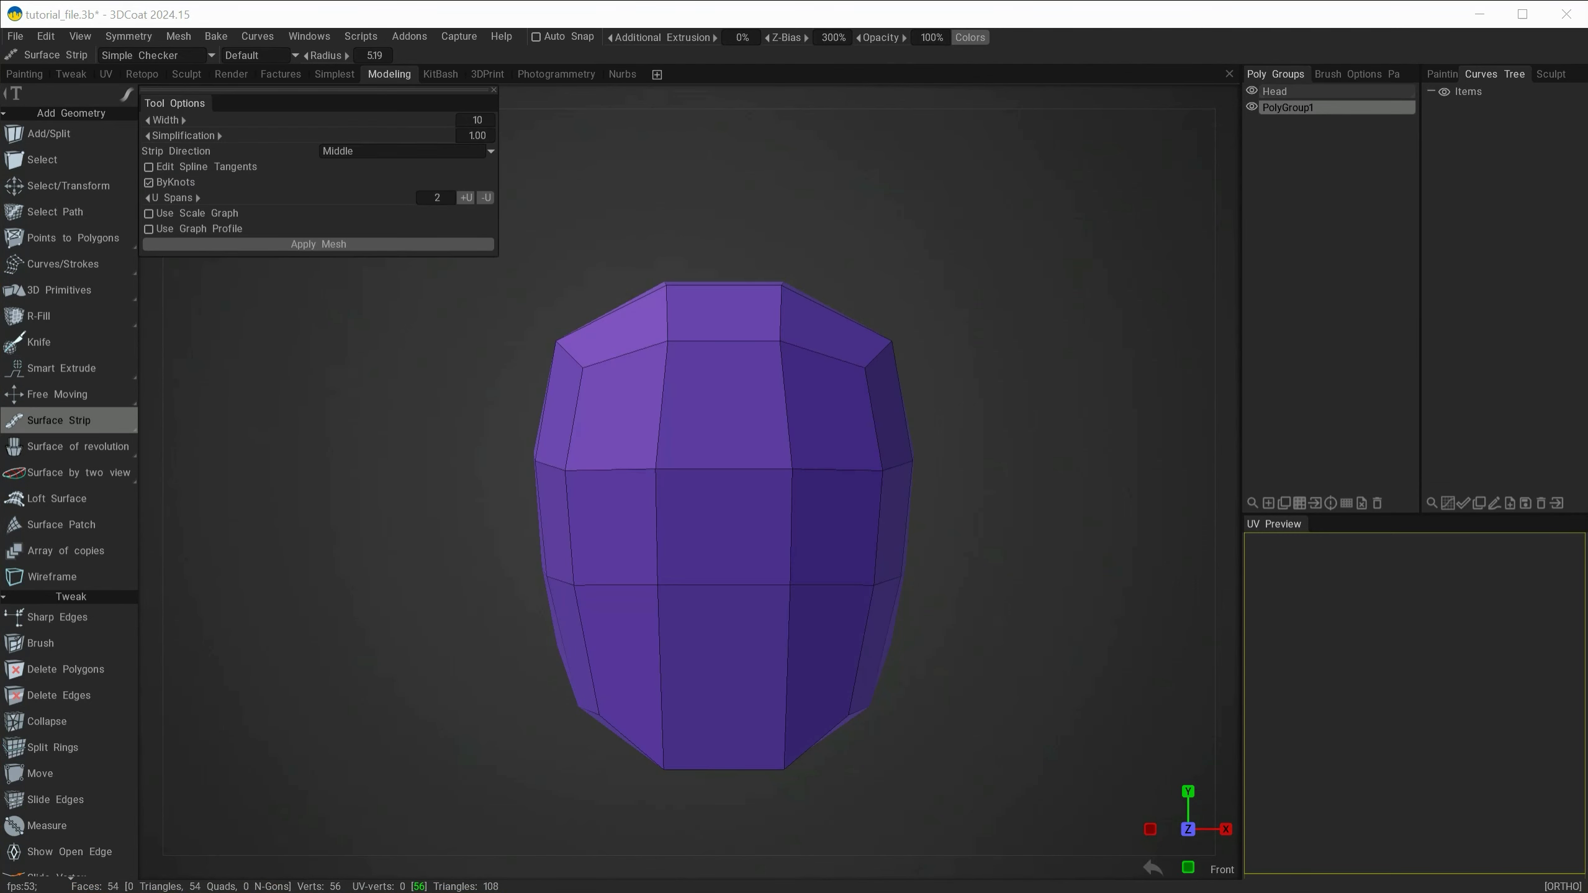
Activate the Surface Strip tool for the head model and make PolyGroup1 the current poly group
left_click(62, 367)
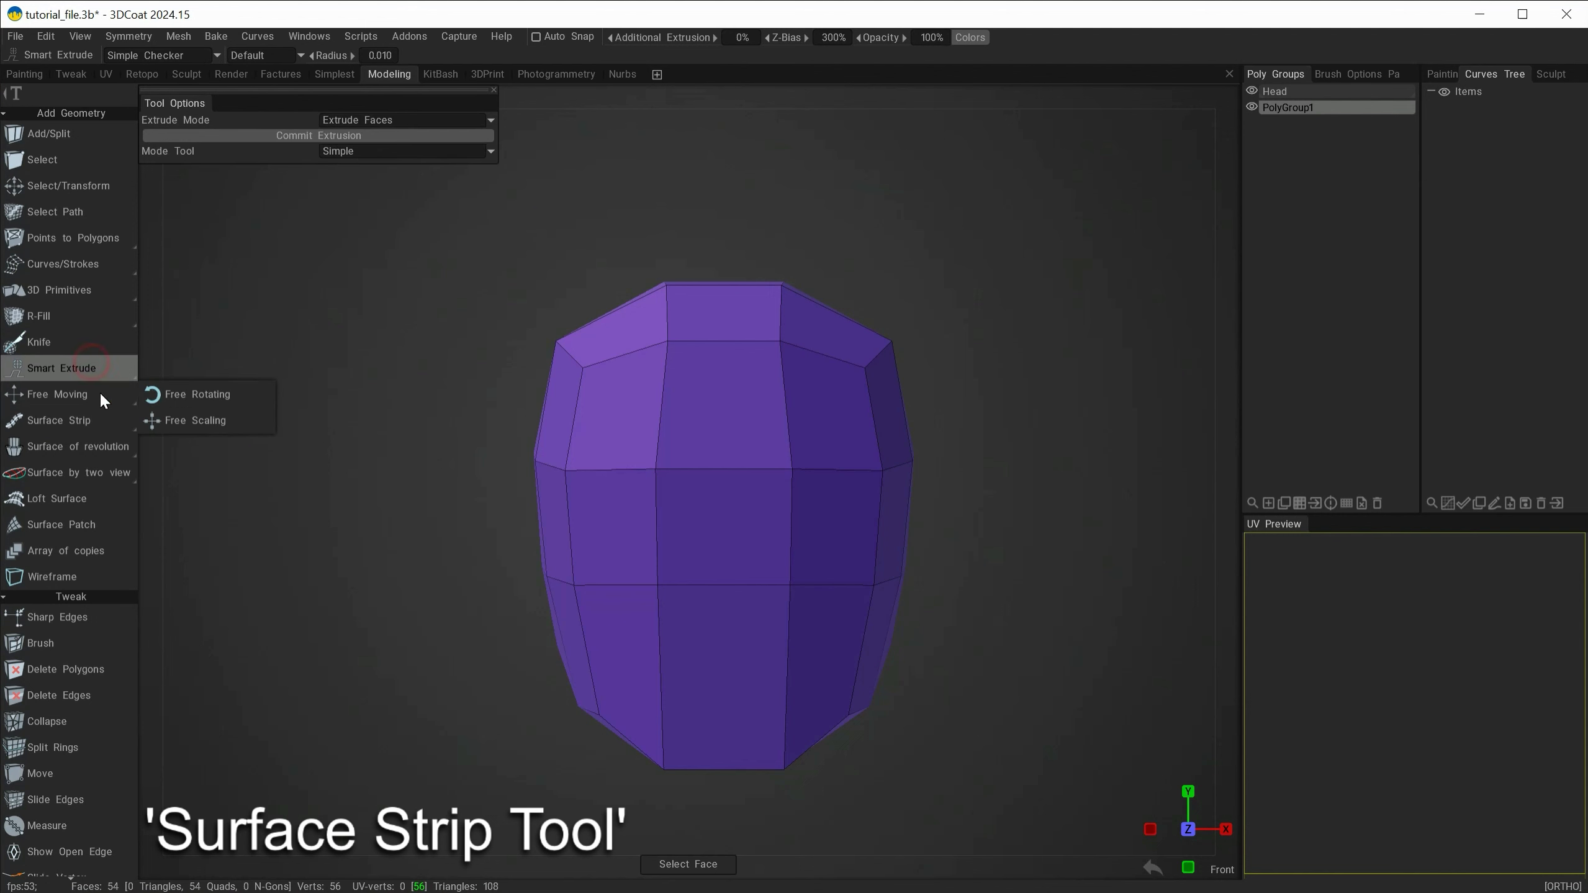
left_click(27, 424)
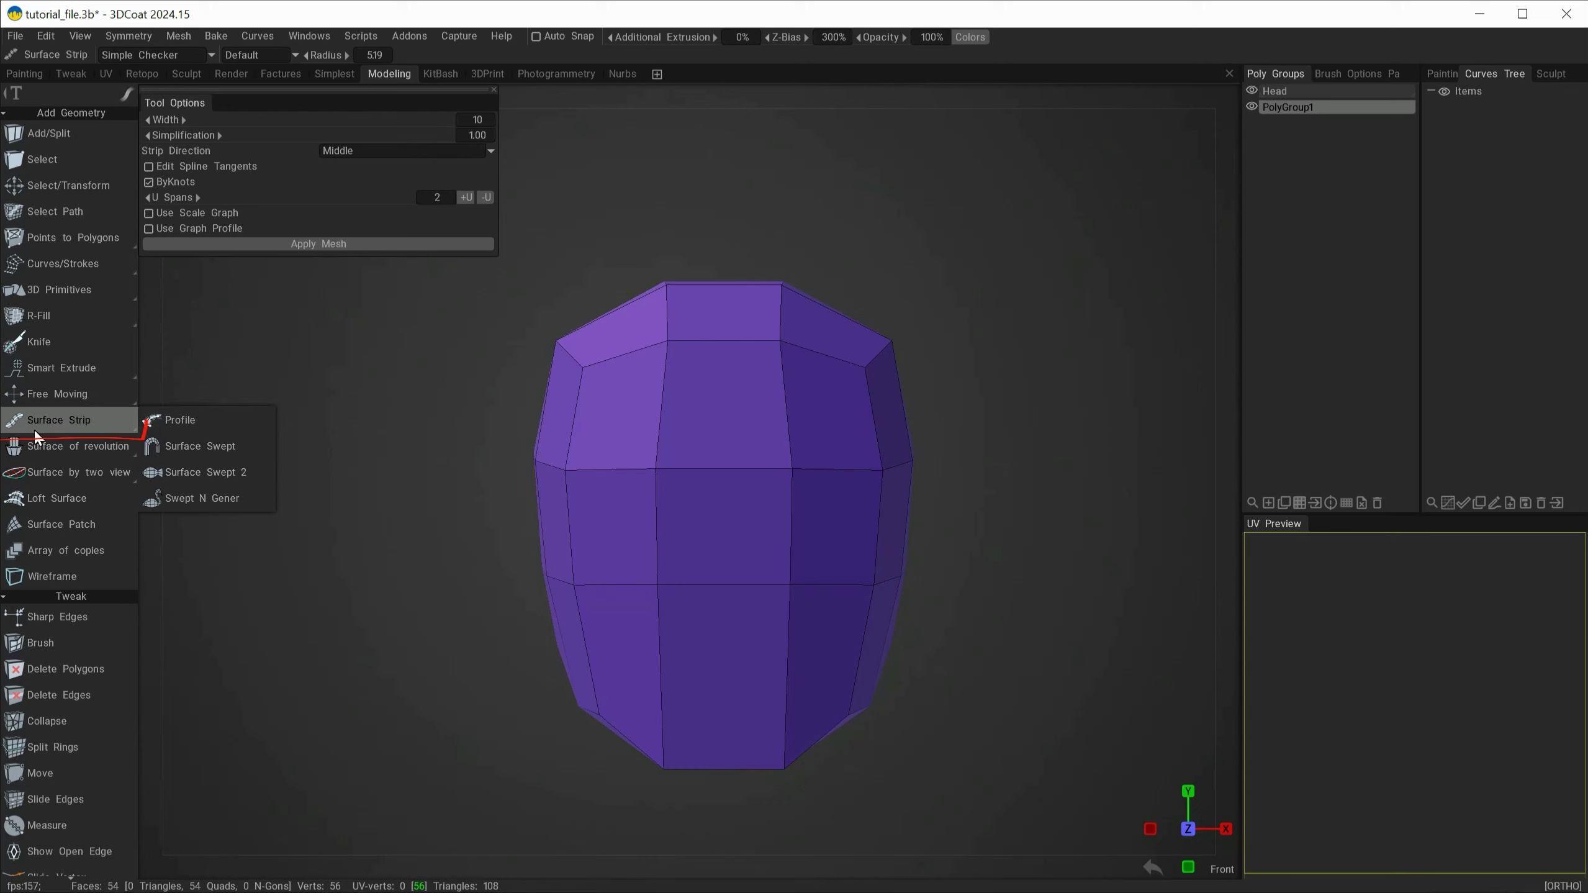
left_click_drag(321, 96, 357, 139)
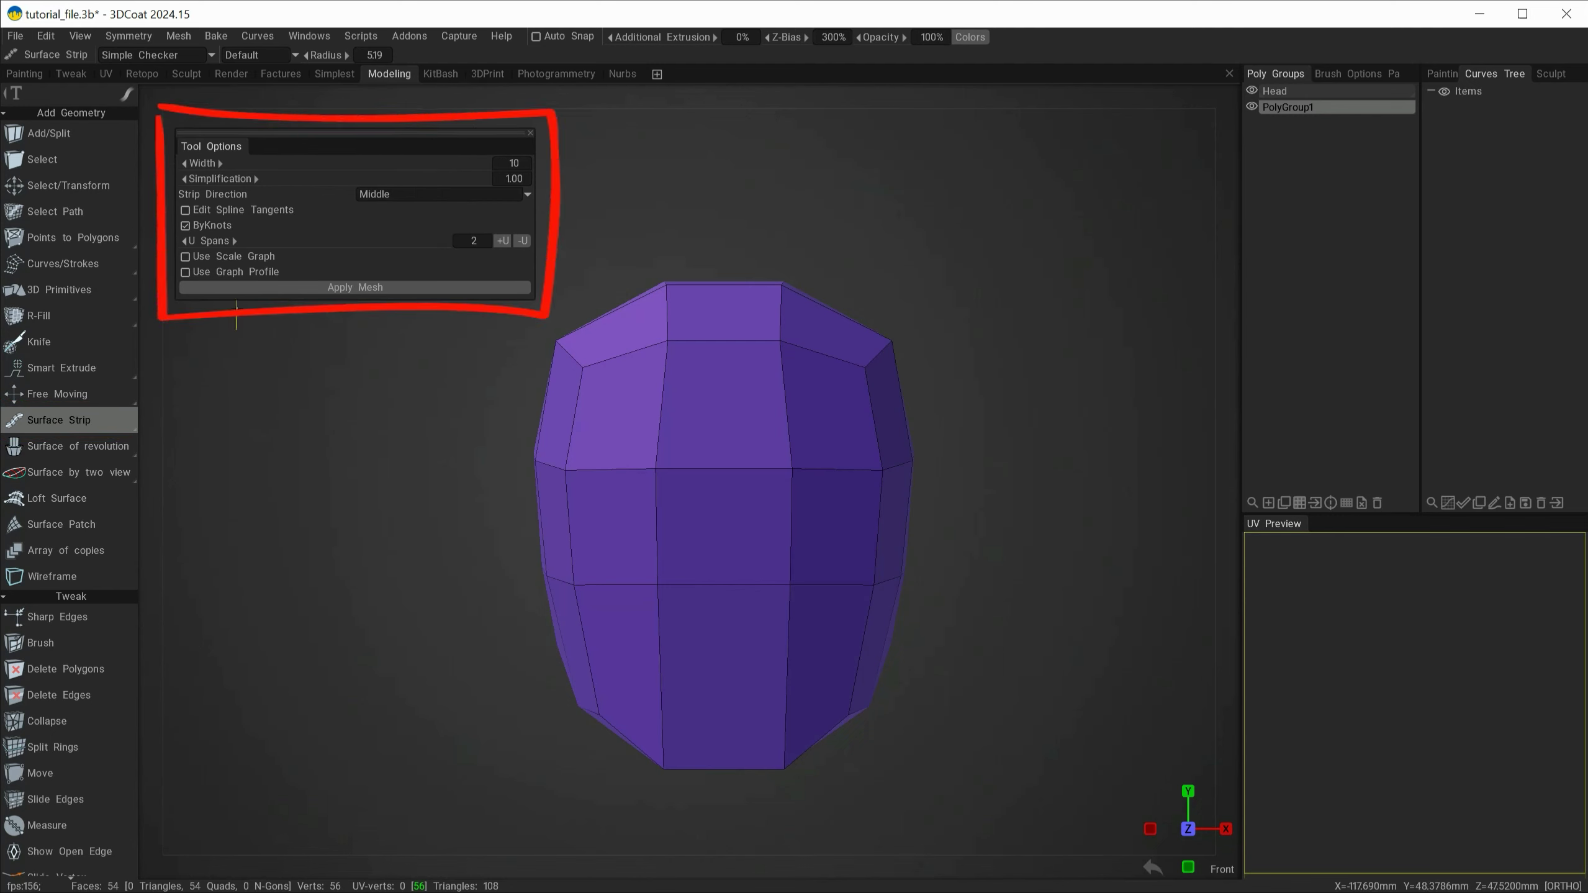
left_click(1259, 89)
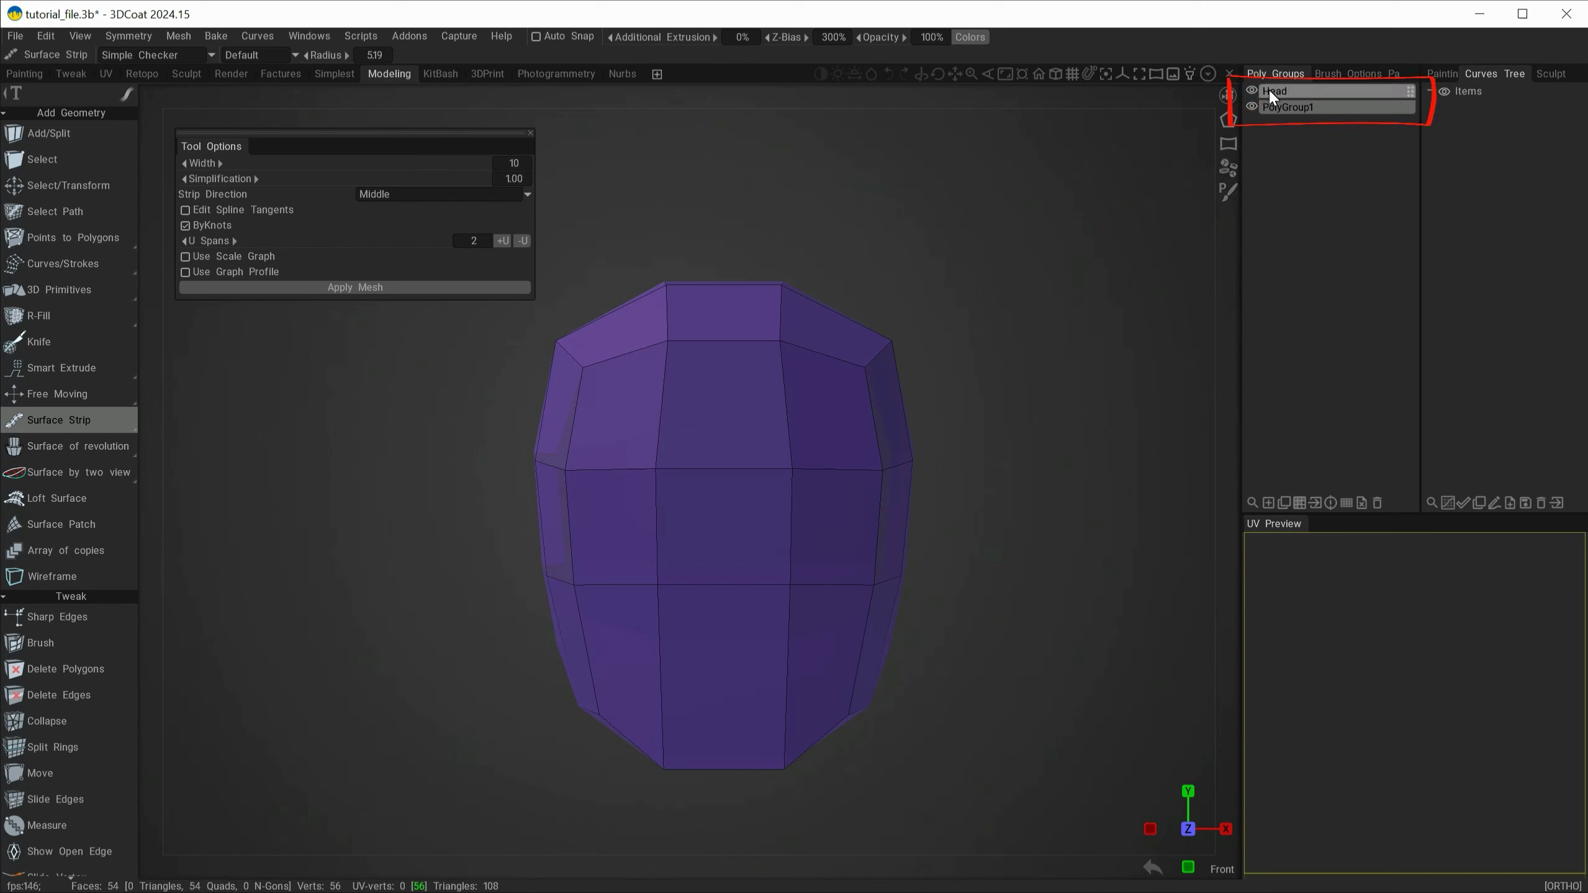
left_click(1258, 108)
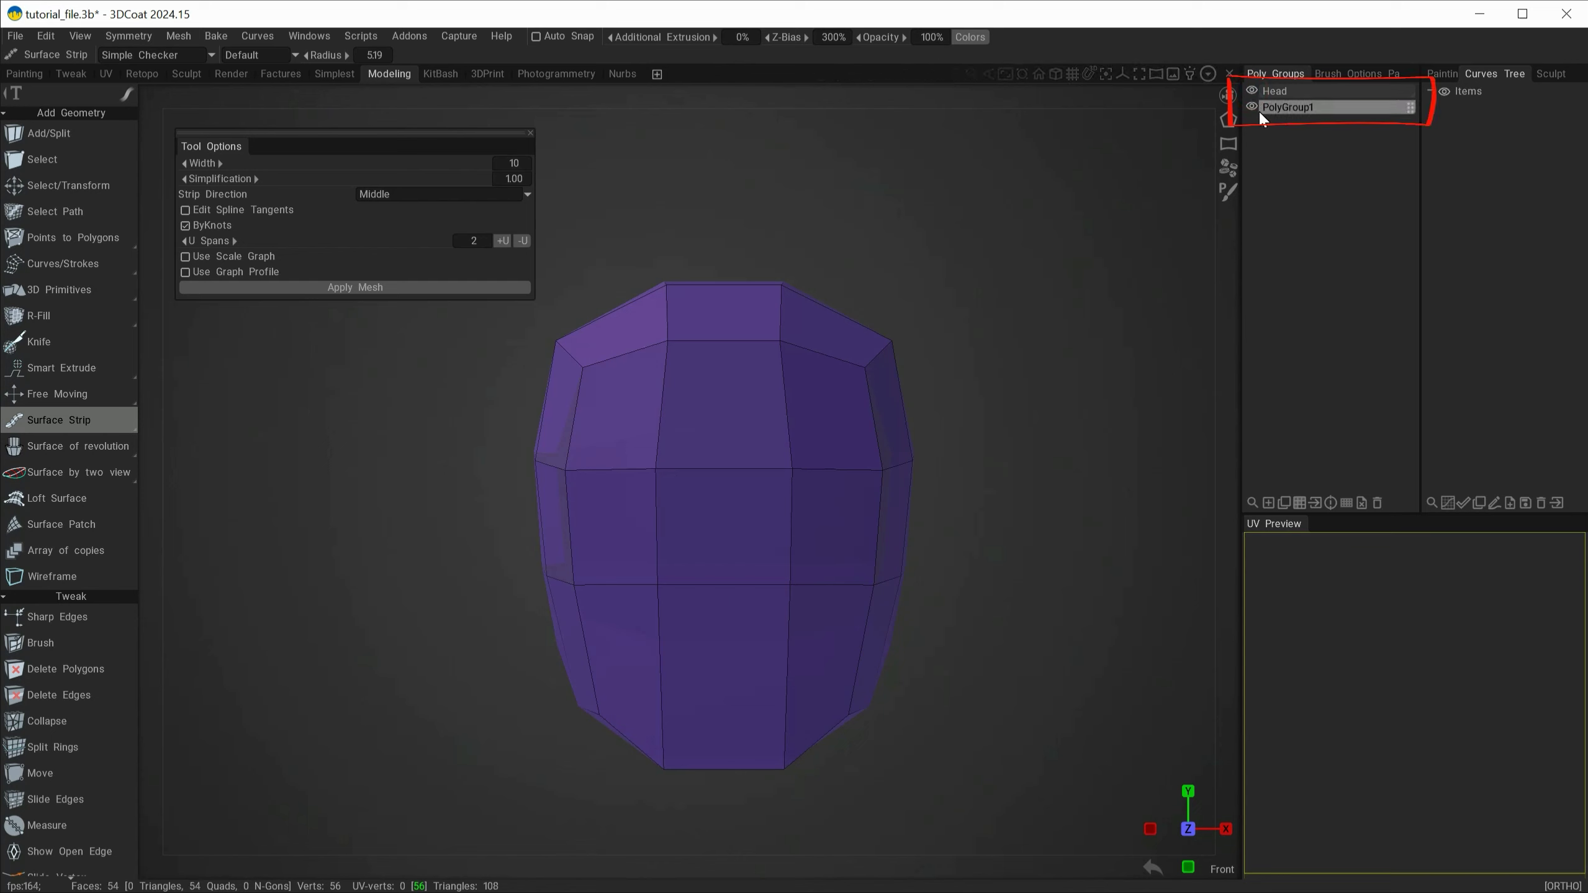
mouse_move(999, 319)
left_mouse_down("alt")
mouse_move(1162, 316)
mouse_move(1028, 314)
left_mouse_up("alt")
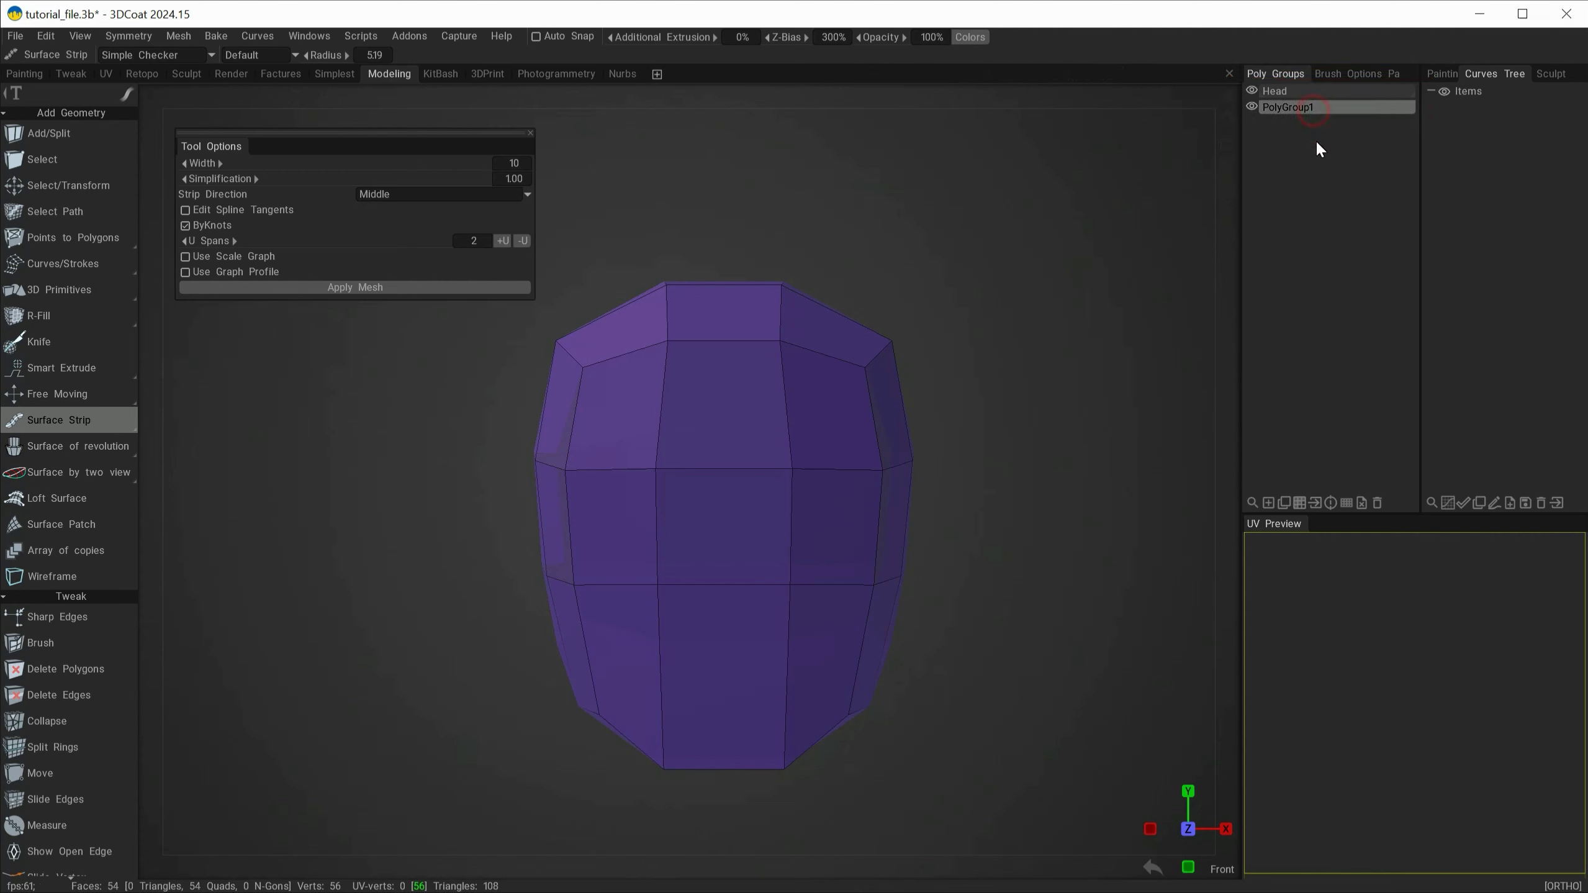
Draw a curved four-knot surface strip starting at the head's upper front vertex and arching upward and outward
mouse_move(42, 416)
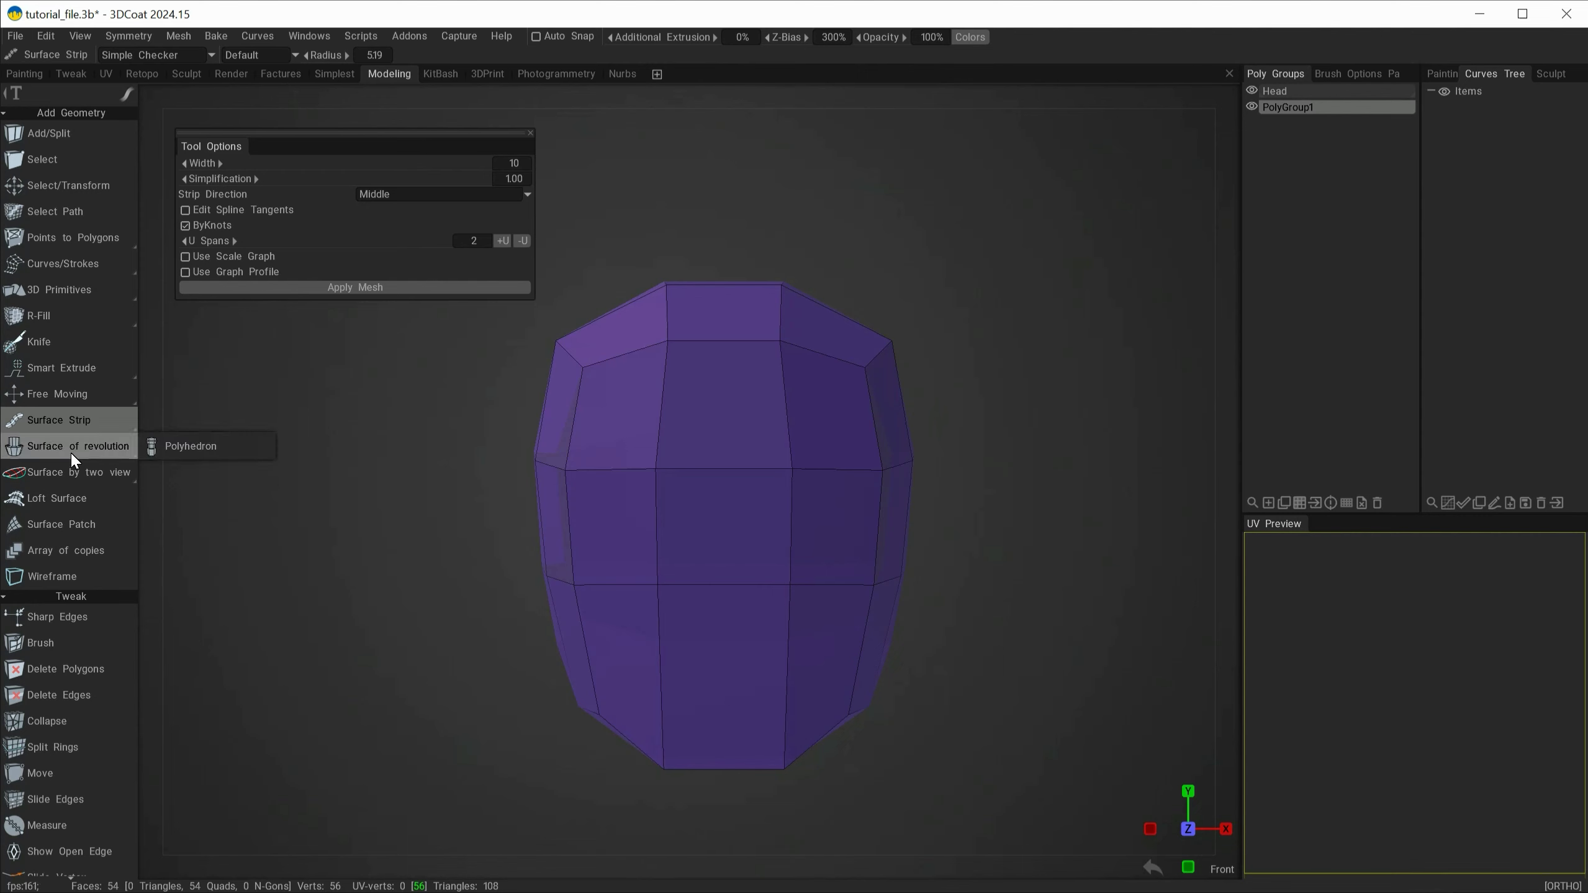
mouse_move(75, 472)
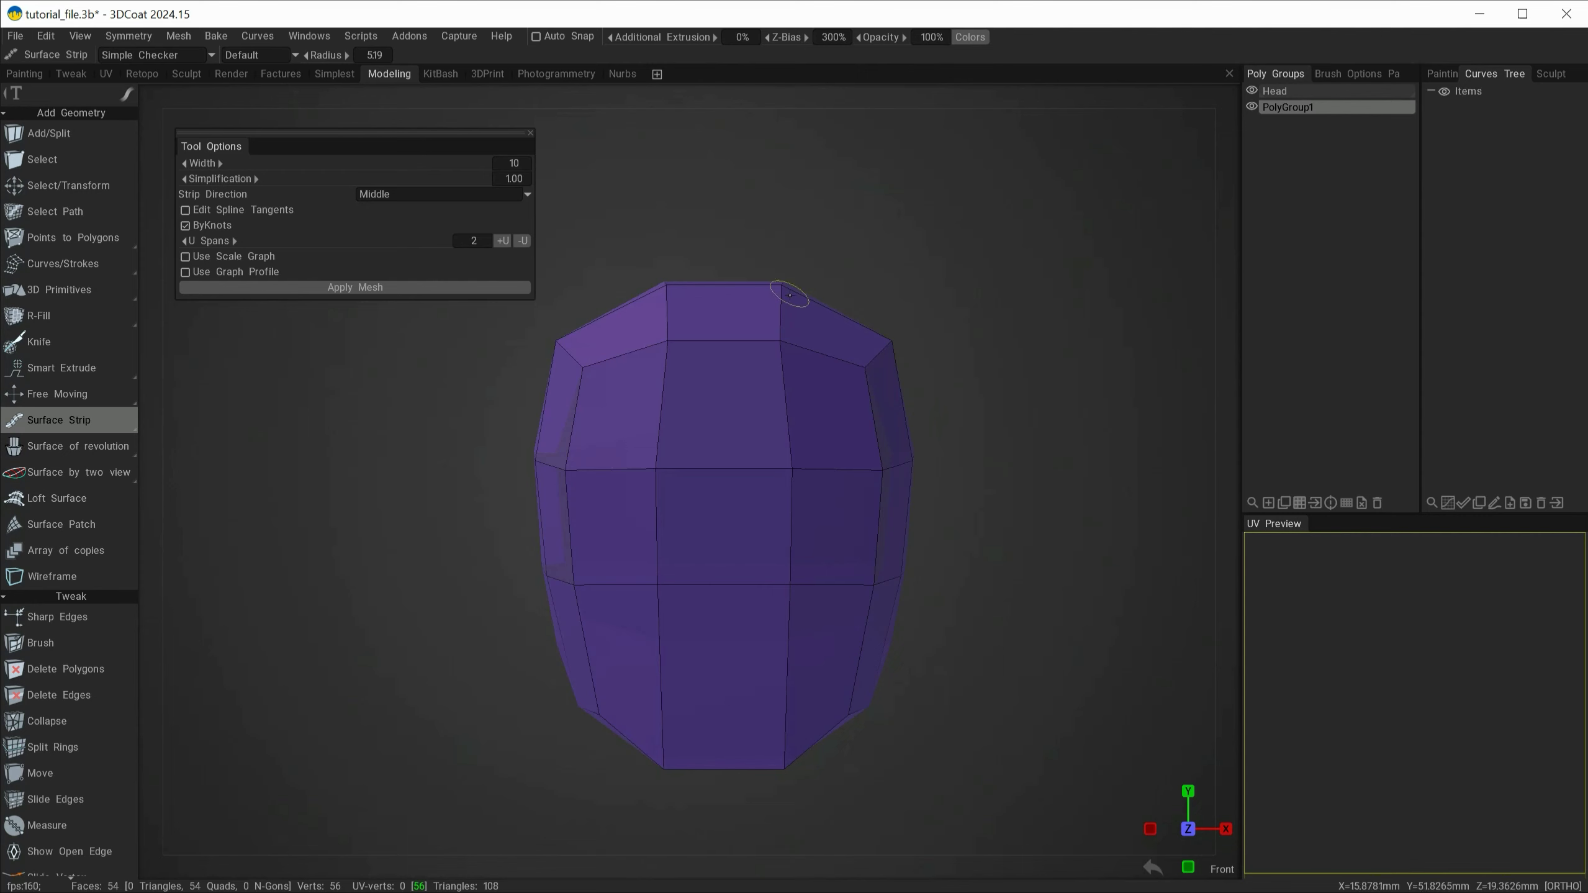
left_click(781, 342)
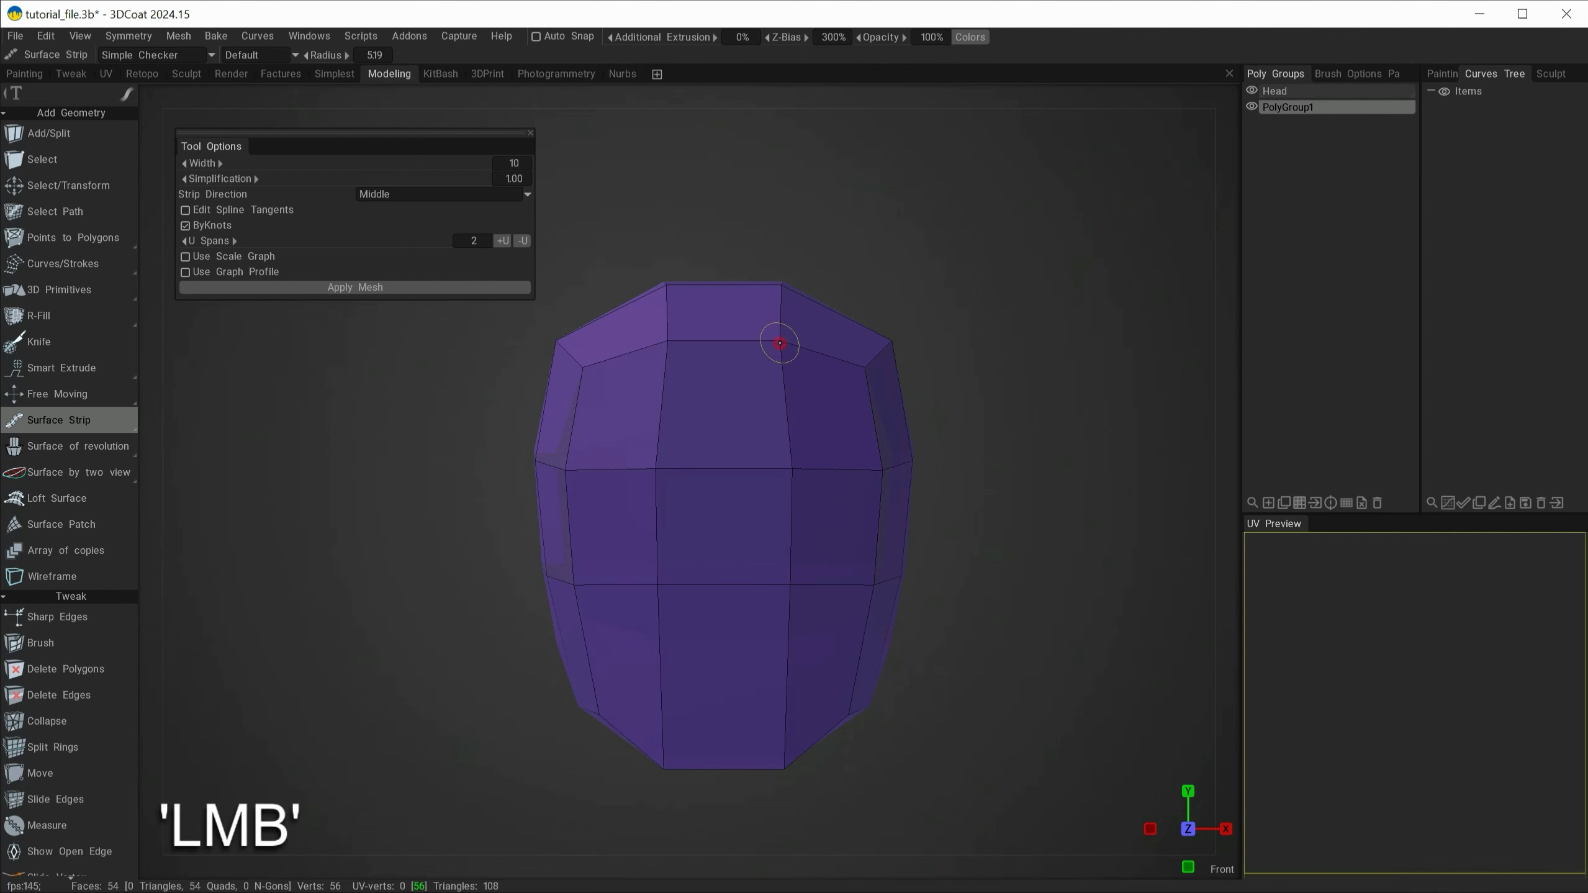
mouse_move(781, 342)
left_mouse_down()
mouse_move(869, 243)
mouse_move(958, 199)
mouse_move(1068, 179)
left_mouse_up()
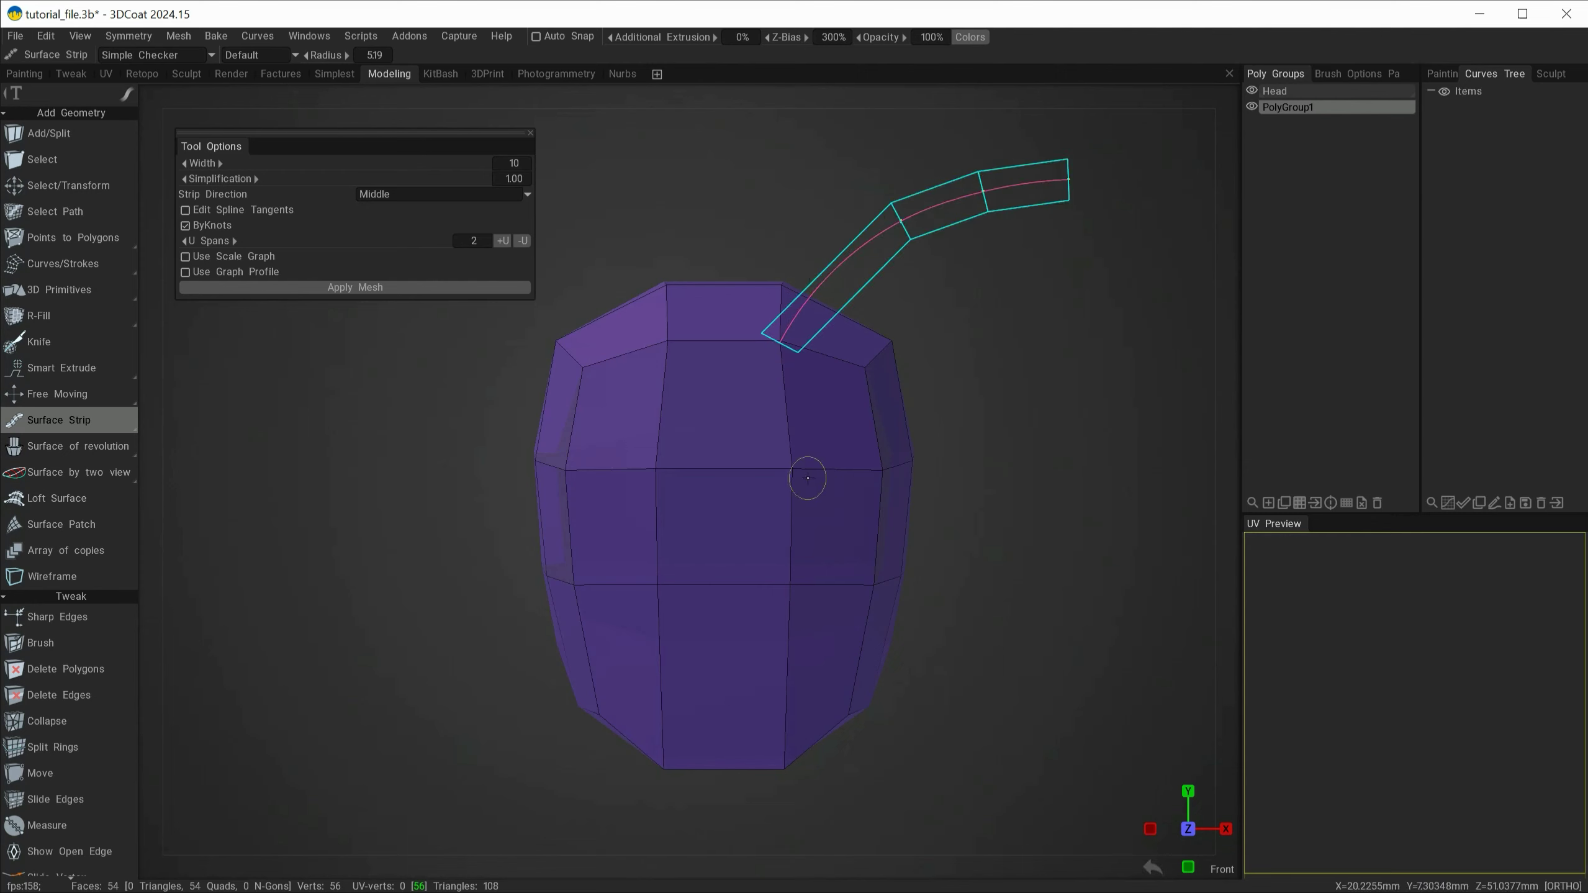
mouse_move(989, 411)
left_mouse_down("alt")
mouse_move(768, 480)
mouse_move(917, 464)
mouse_move(1067, 417)
mouse_move(974, 418)
mouse_move(993, 408)
left_mouse_up("alt")
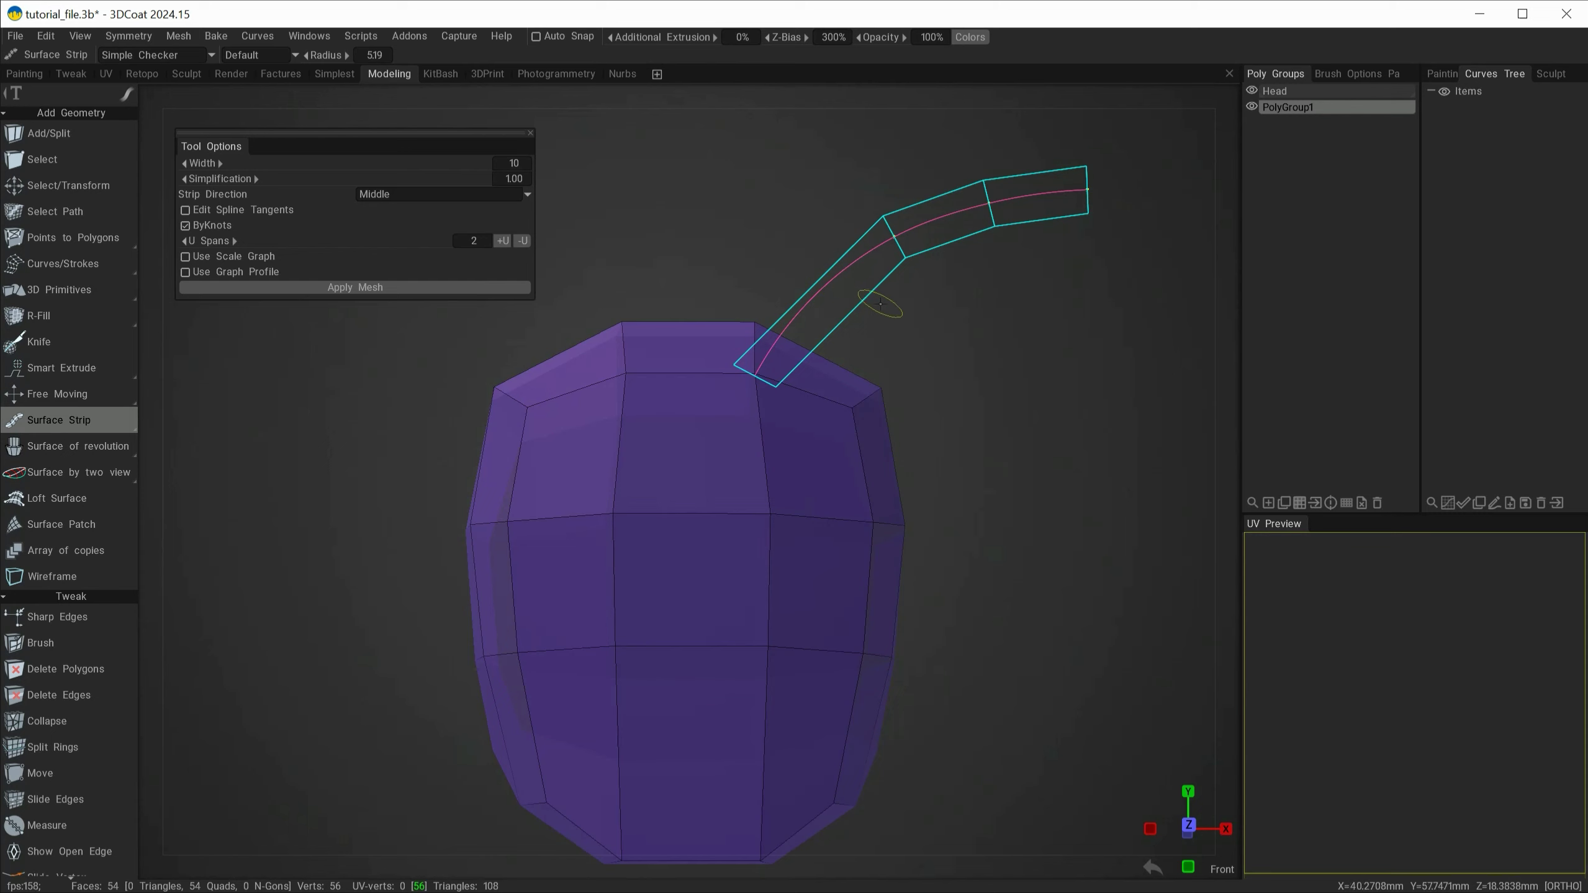
Reshape the strip by sliding its second knot toward the head and moving the end knot slightly inward
left_click(894, 235)
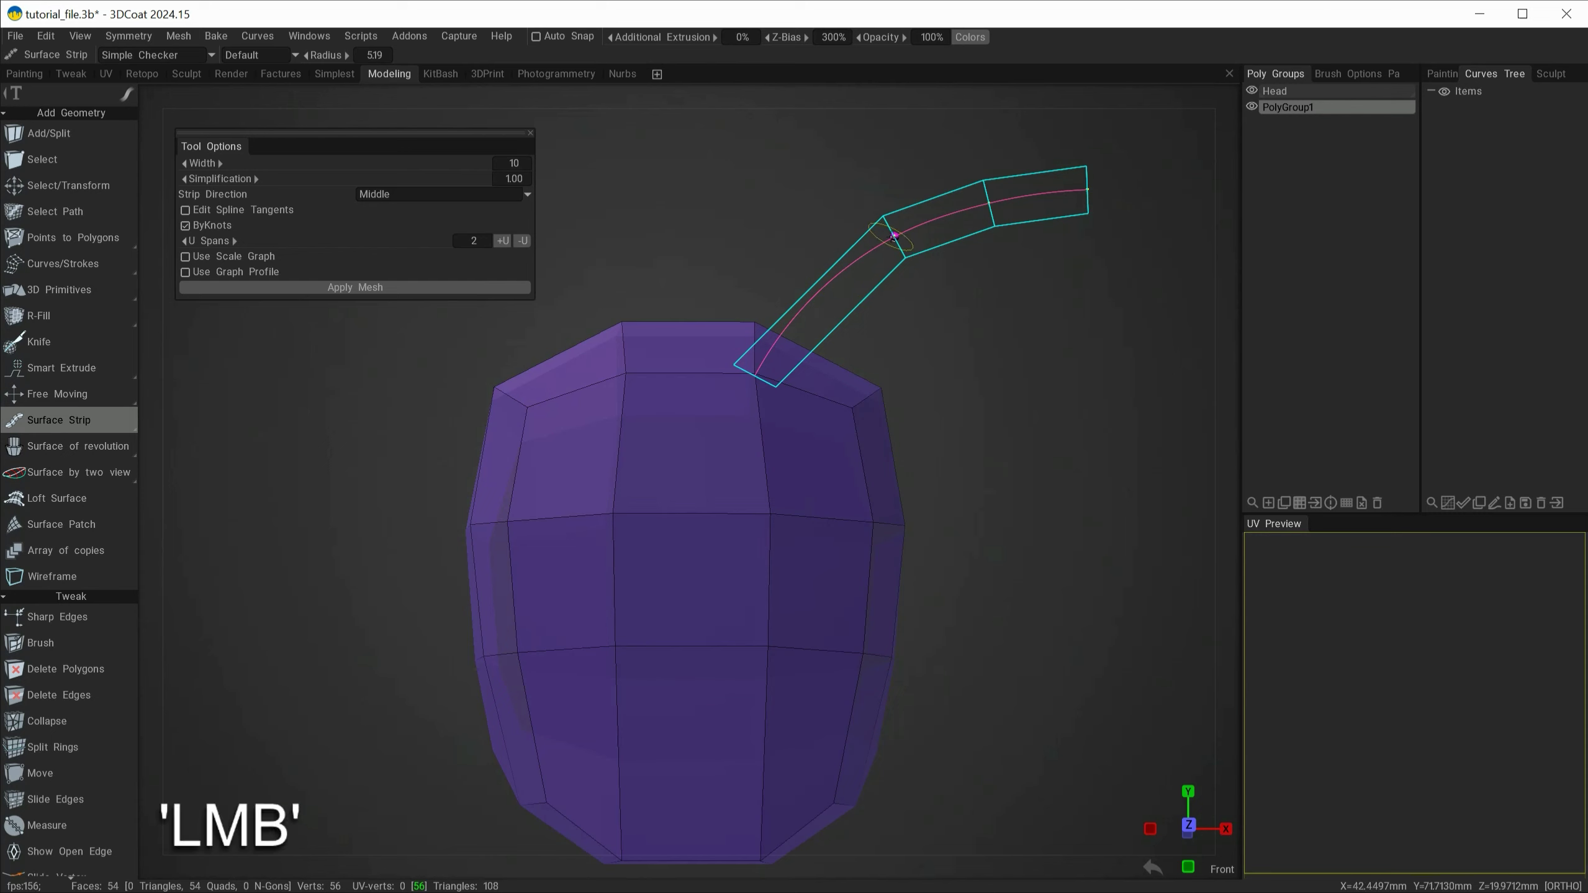
left_click_drag(893, 235, 839, 277)
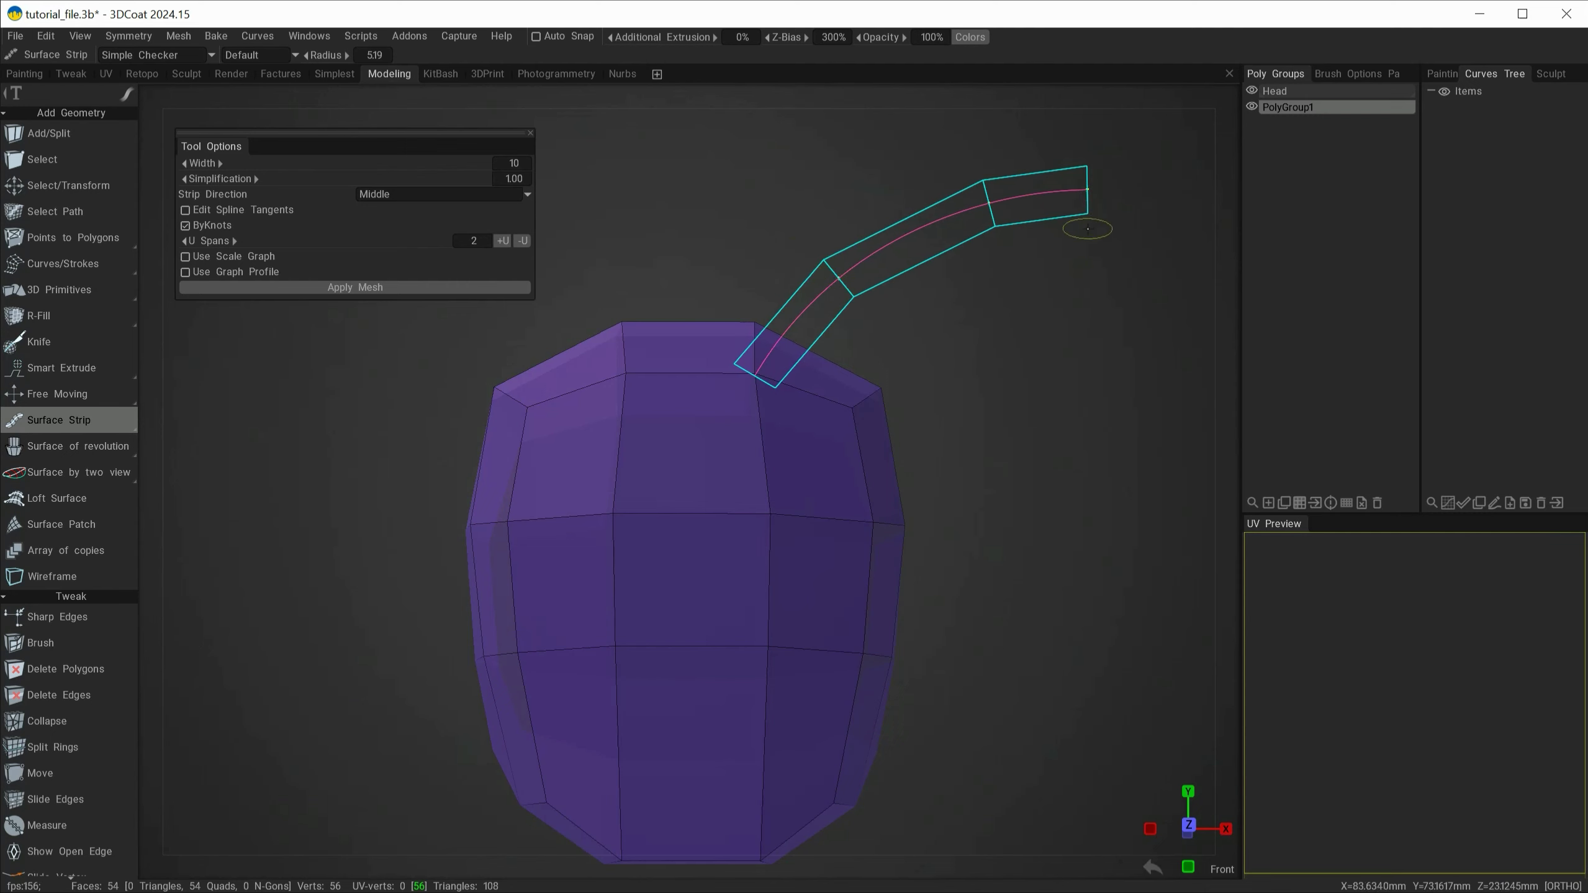
mouse_move(951, 254)
left_mouse_down("alt")
mouse_move(987, 225)
mouse_move(944, 230)
left_mouse_up("alt")
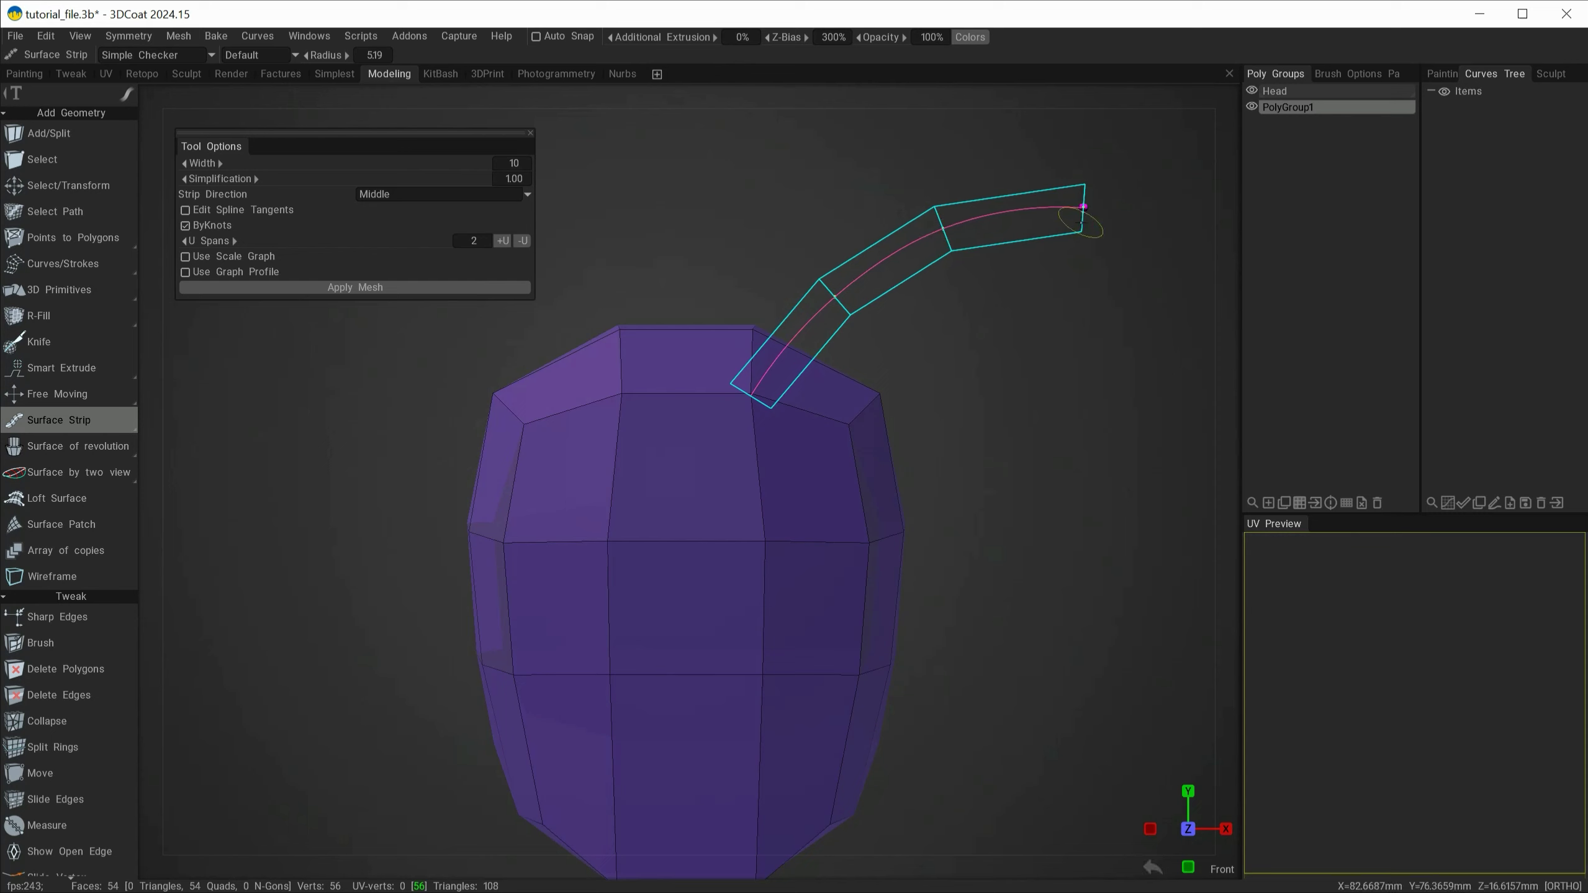
mouse_move(1084, 206)
left_mouse_down()
mouse_move(1063, 241)
mouse_move(1094, 281)
mouse_move(1067, 203)
left_mouse_up()
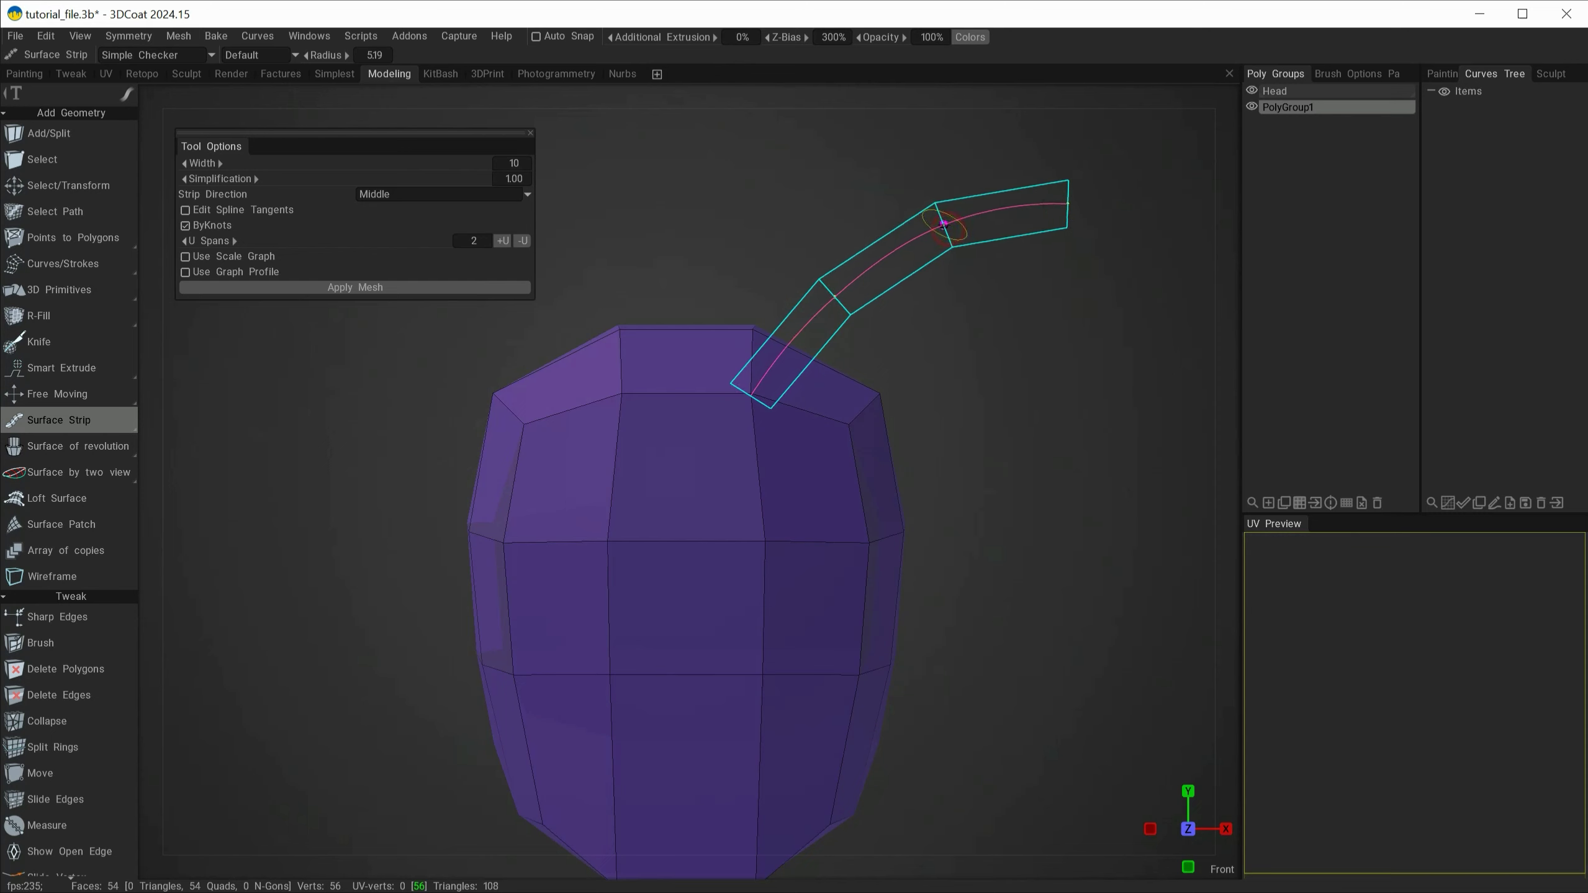
left_click_drag(834, 296, 827, 295)
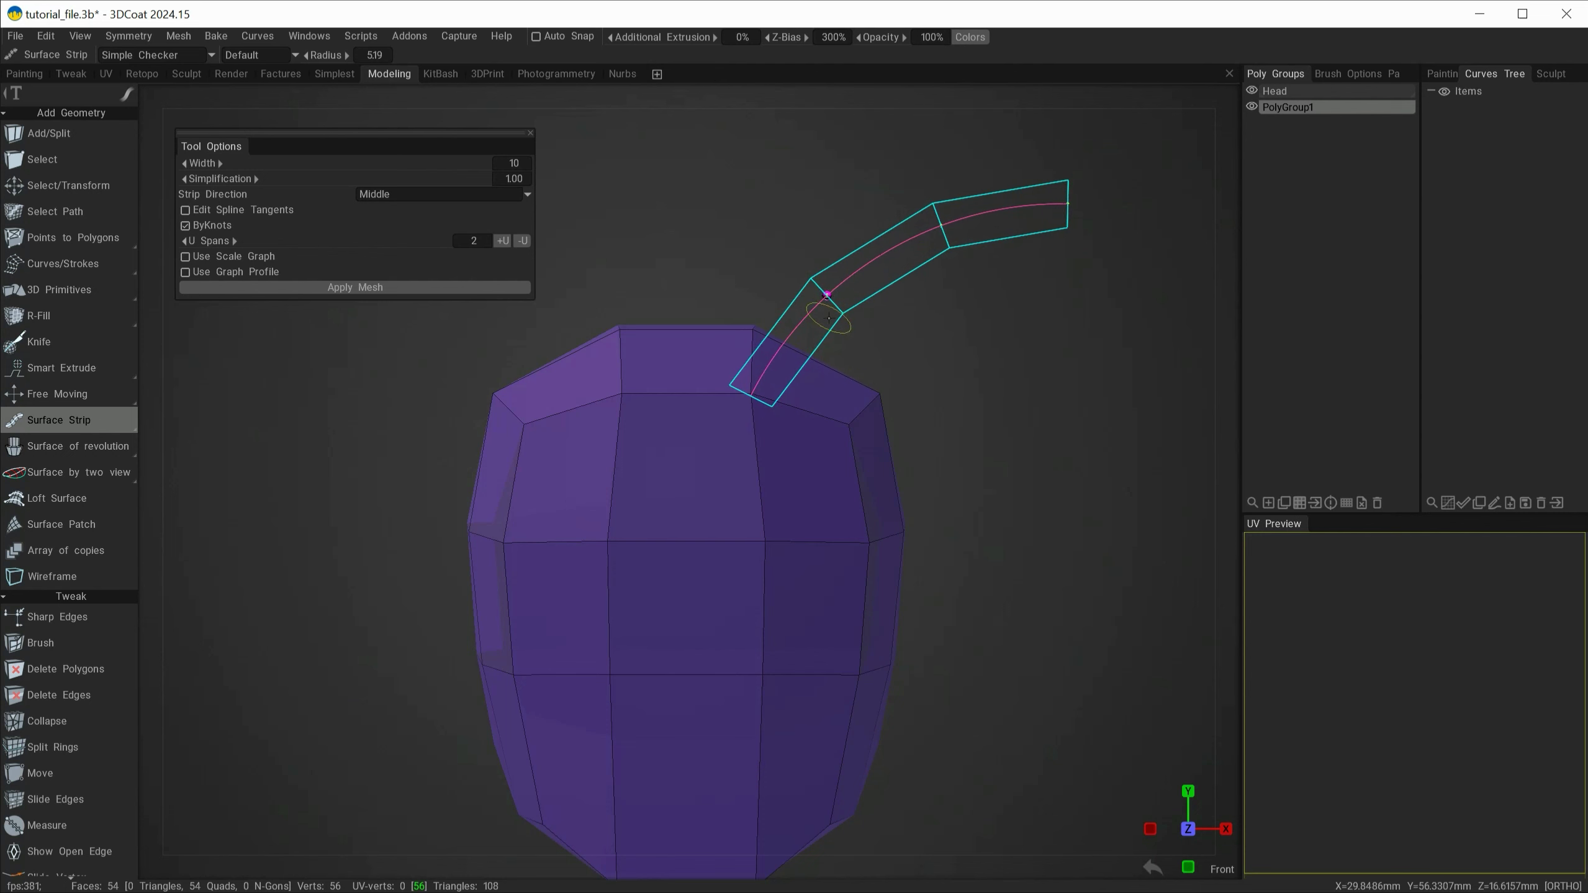
mouse_move(961, 423)
left_mouse_down("alt")
mouse_move(879, 444)
mouse_move(950, 448)
mouse_move(985, 425)
mouse_move(947, 425)
mouse_move(961, 425)
left_mouse_up("alt")
Turn on Edit Spline Tangents, try tilting the strip's end tangent upward, and turn the option off again
mouse_move(301, 128)
left_mouse_down()
mouse_move(347, 145)
mouse_move(375, 133)
left_mouse_up()
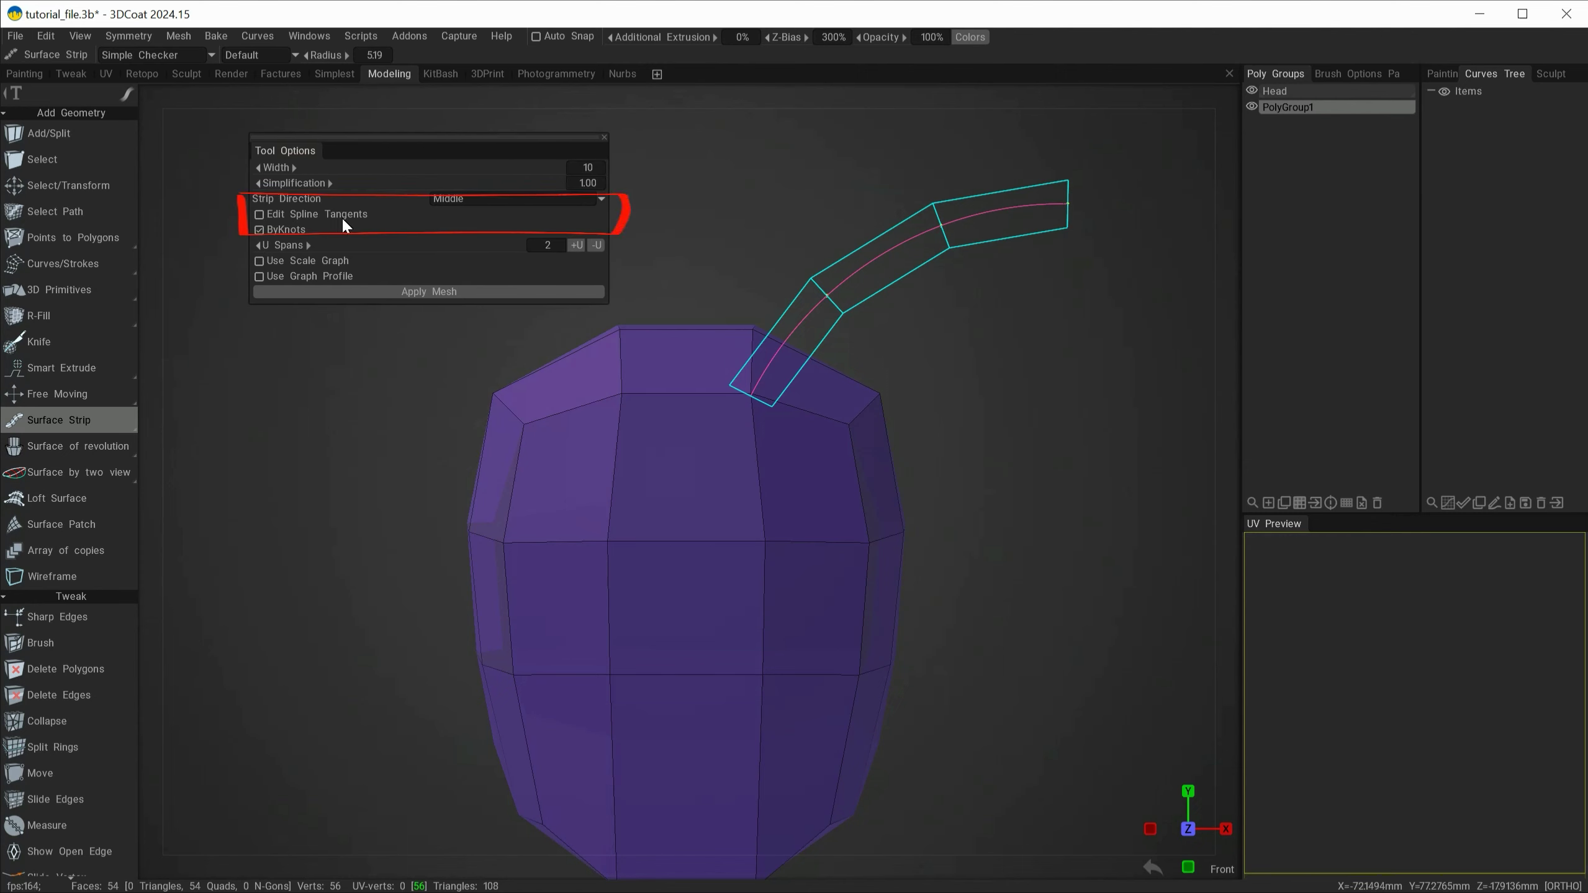
left_click(259, 215)
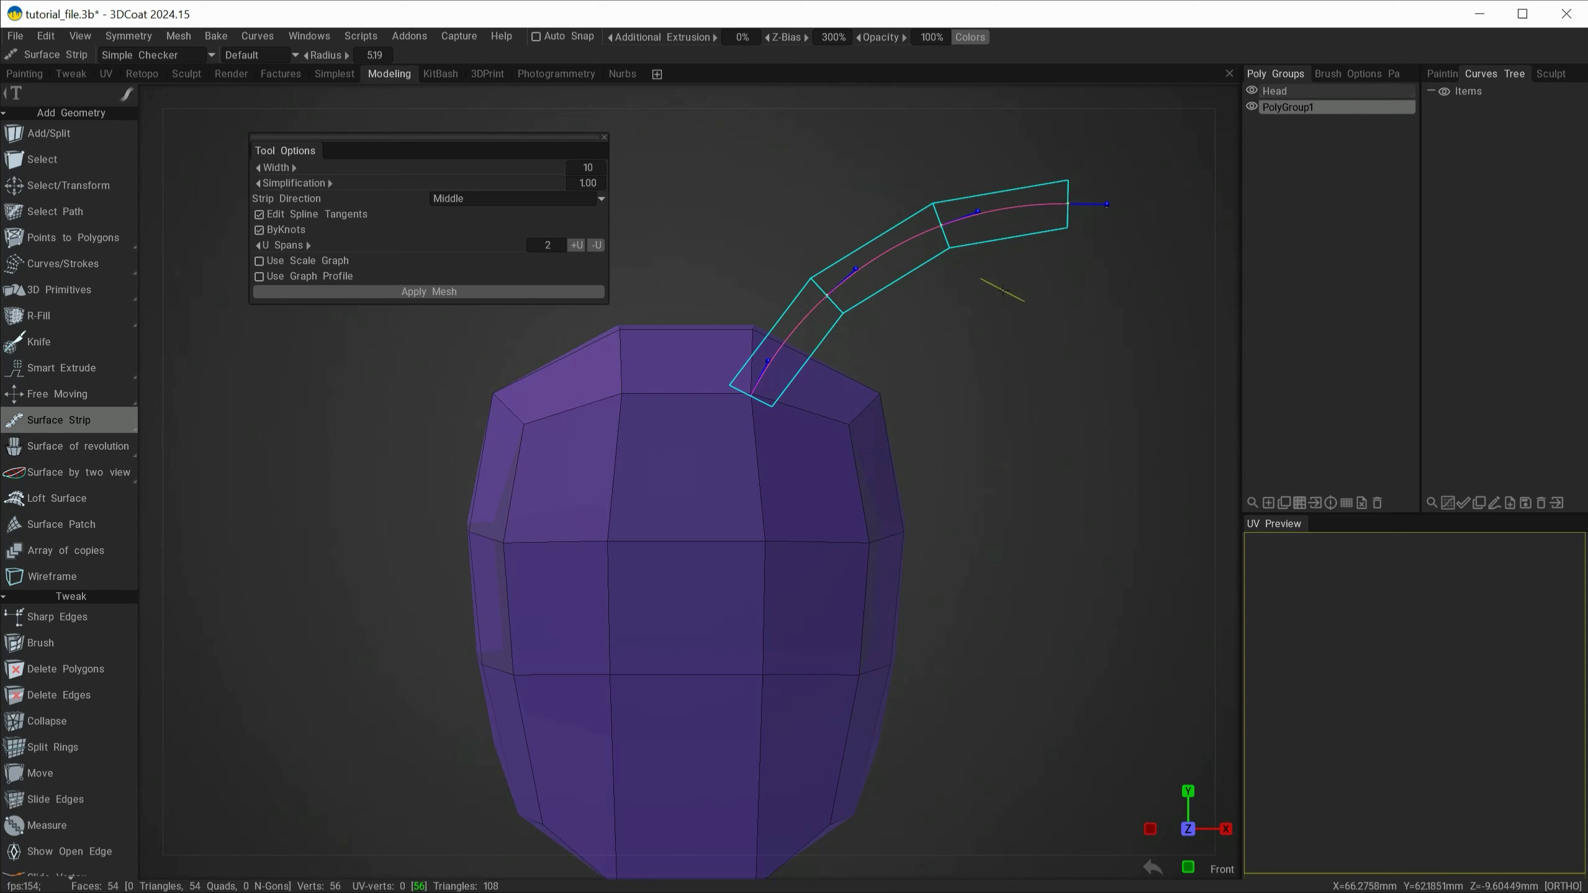
left_click_drag(1107, 204, 1088, 176)
left_click(259, 213)
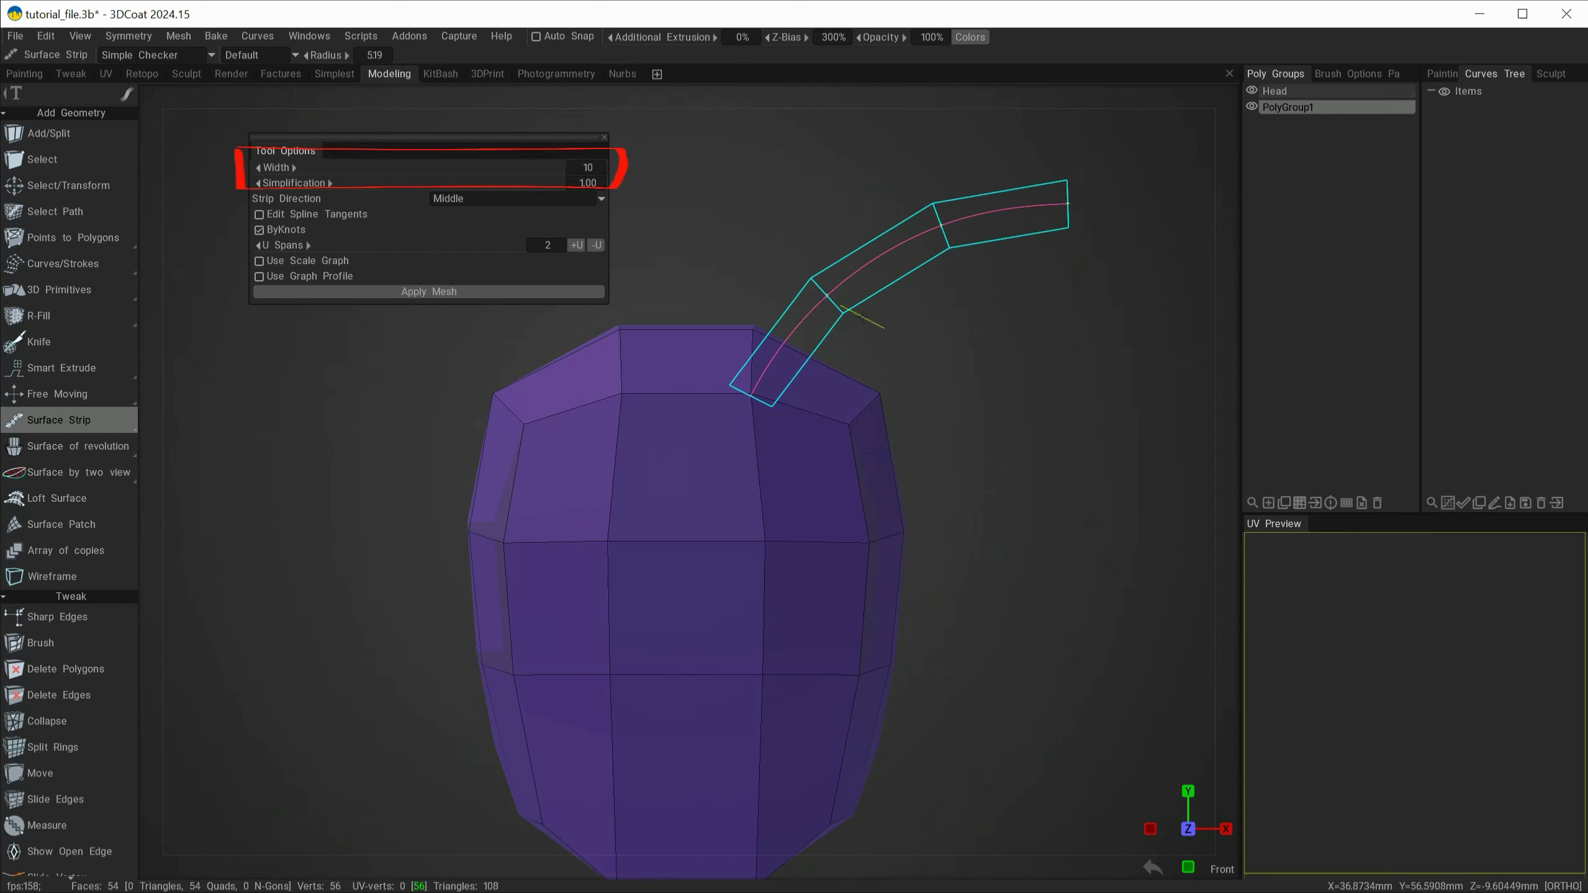
Set the strip width to 16 and try the Left and Right strip directions before returning to Middle
mouse_move(461, 166)
left_mouse_down()
mouse_move(482, 169)
mouse_move(455, 166)
mouse_move(469, 166)
left_mouse_up()
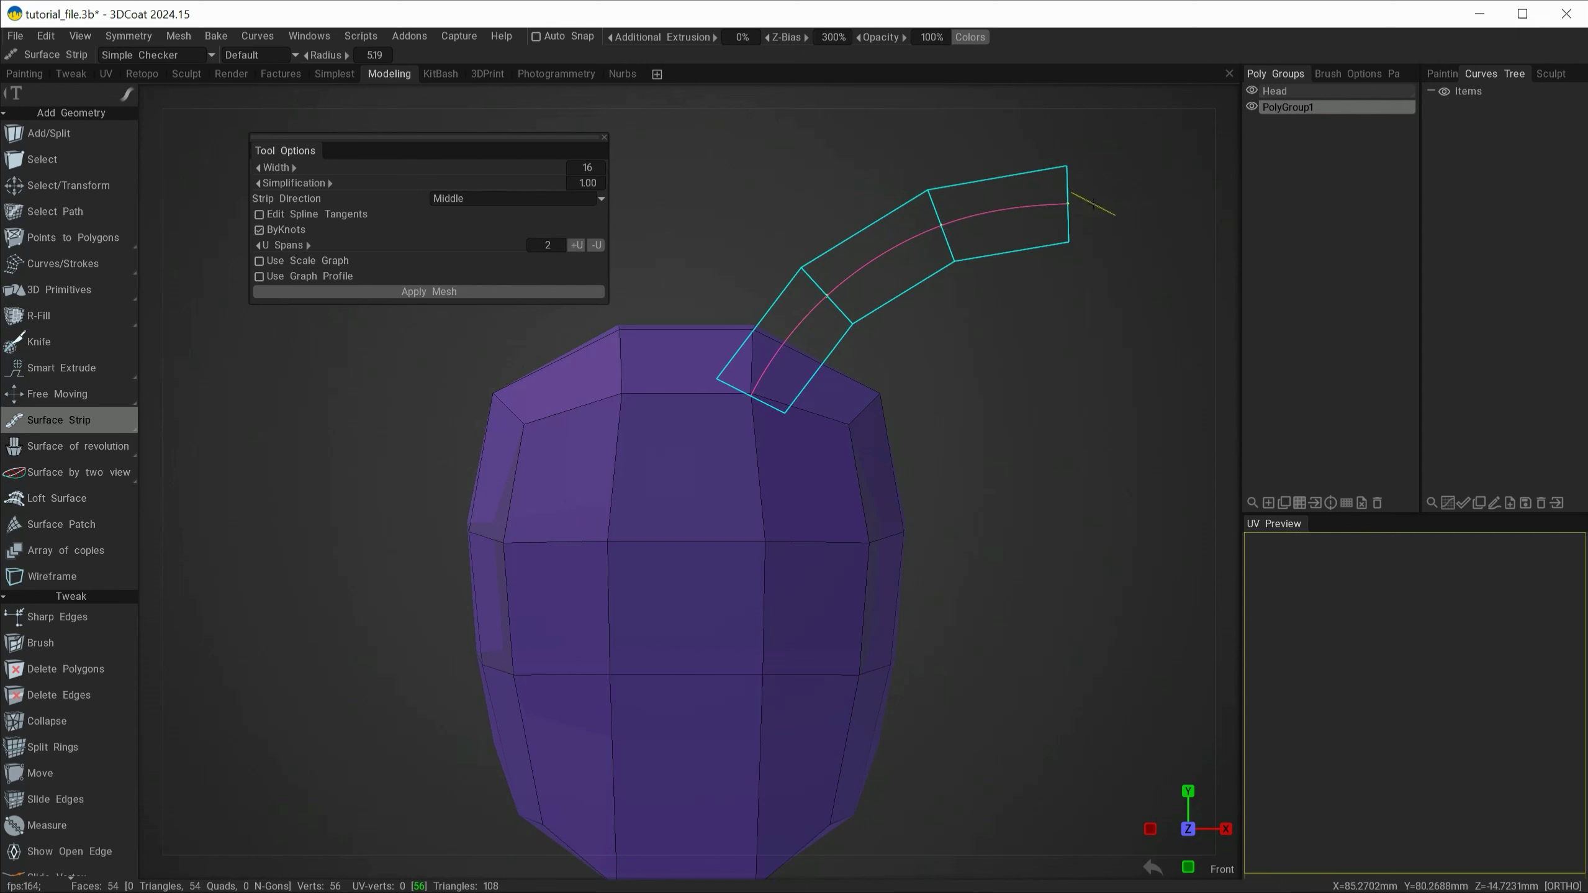
left_click(490, 197)
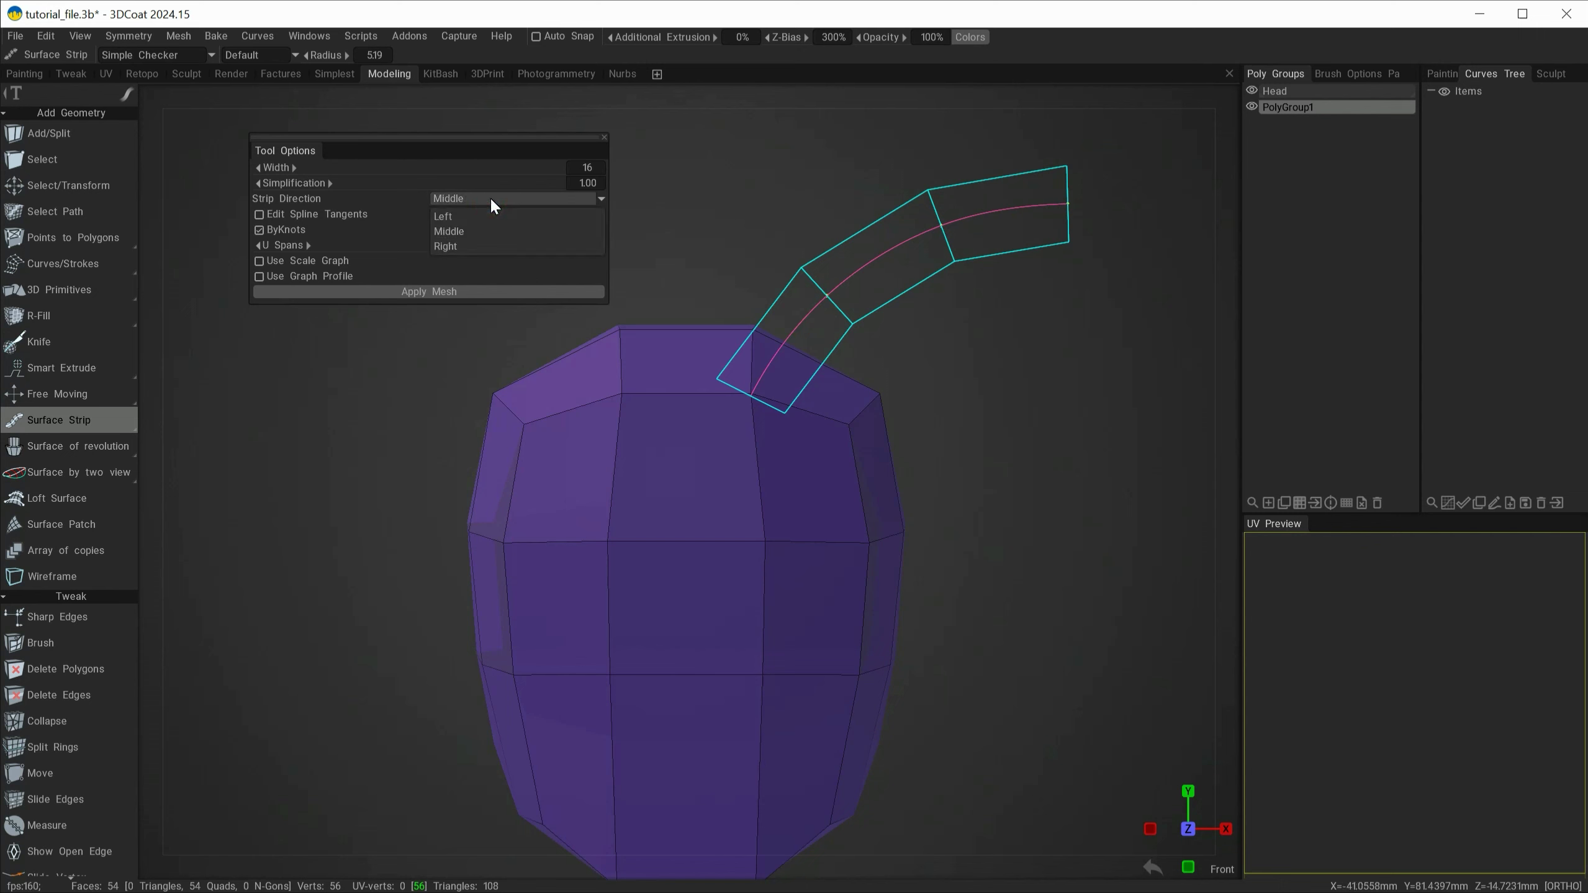
left_click(492, 216)
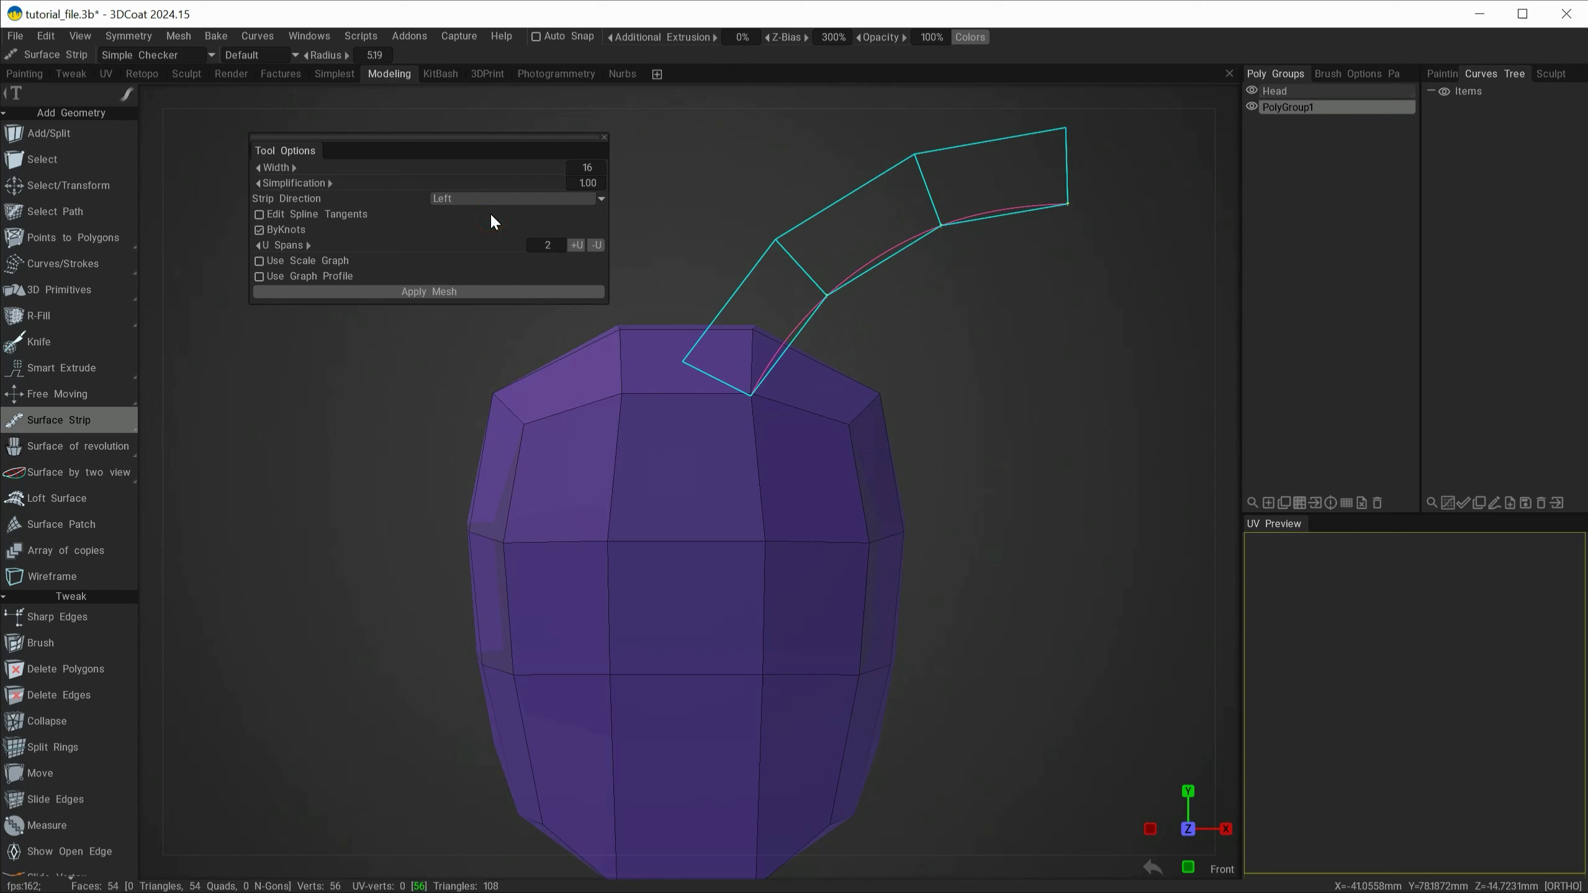
left_click(492, 206)
left_click(494, 247)
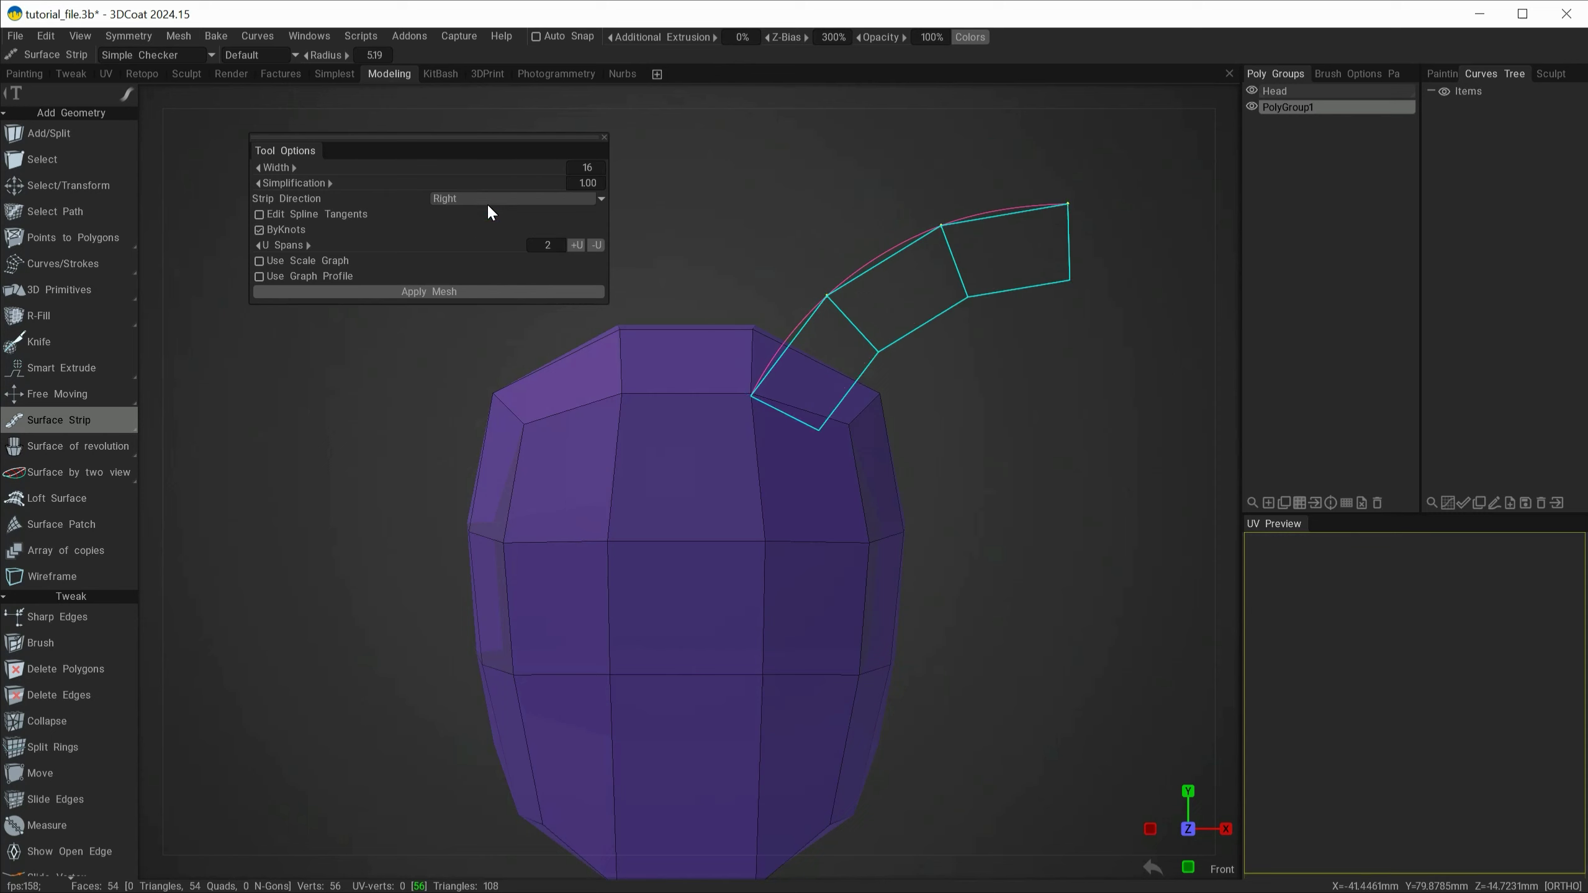
left_click(470, 199)
left_click(471, 230)
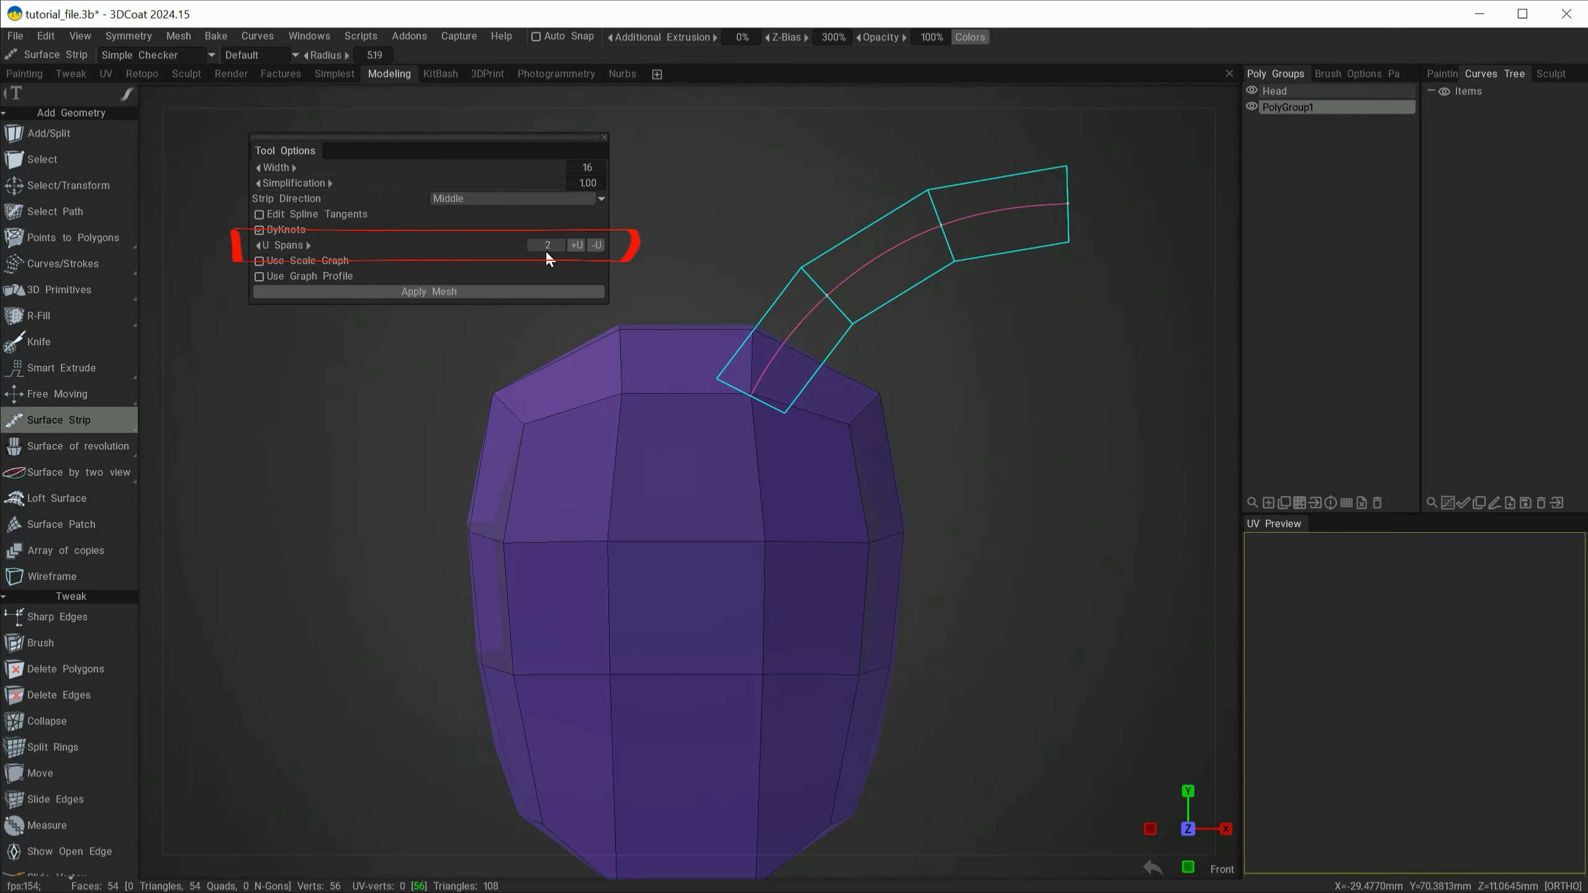
Try raising the strip's U Spans to 3, and undo the change
left_click(343, 246)
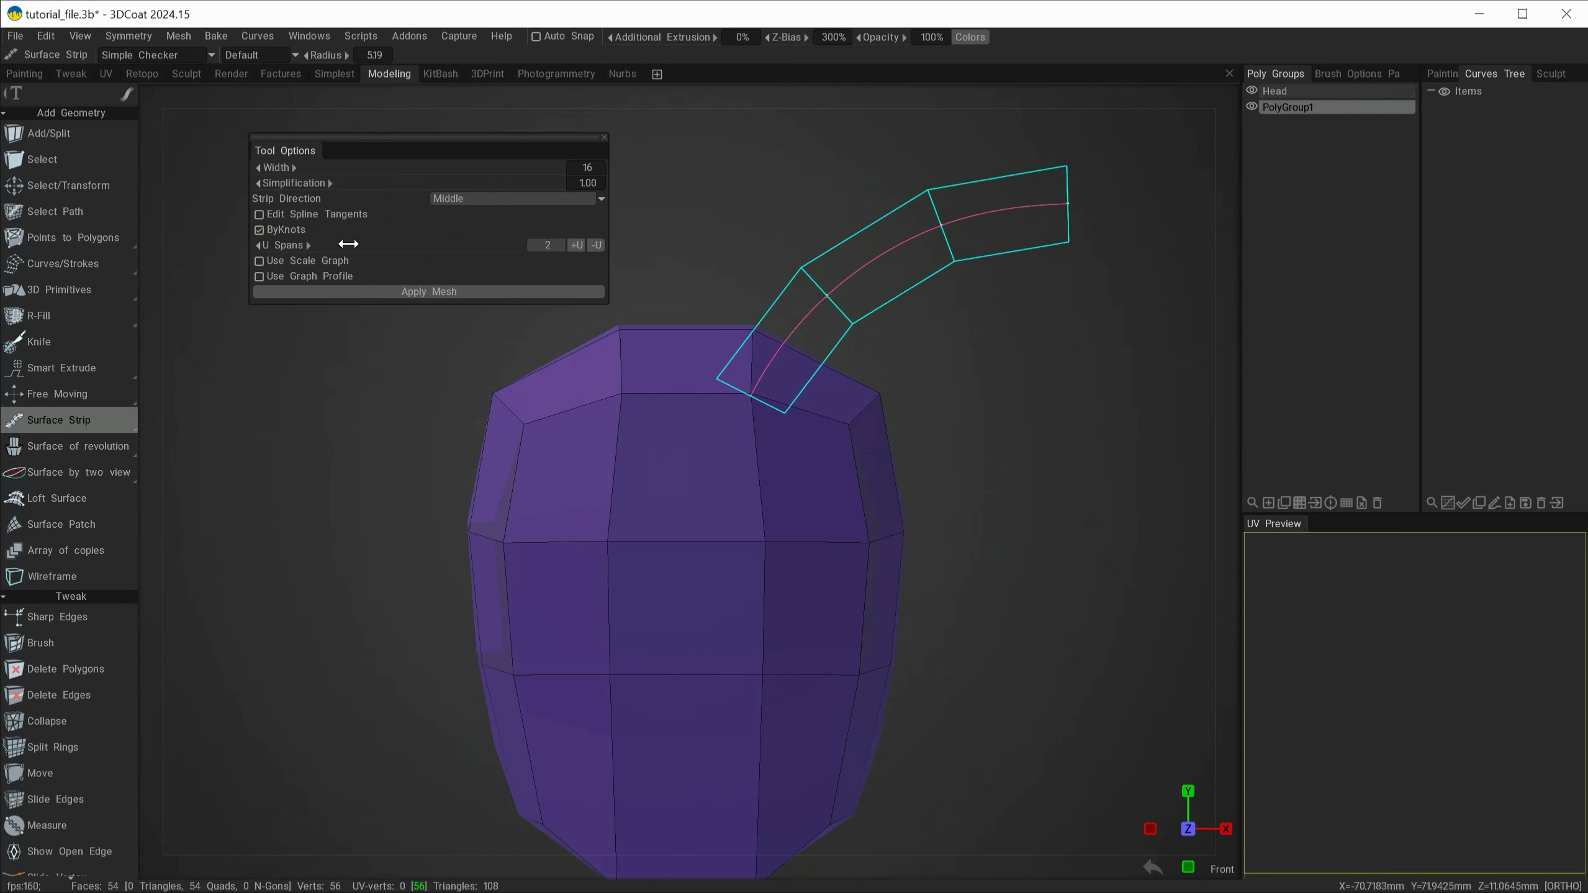
mouse_move(348, 243)
left_mouse_down()
mouse_move(369, 247)
mouse_move(348, 245)
left_mouse_up()
left_click(578, 244)
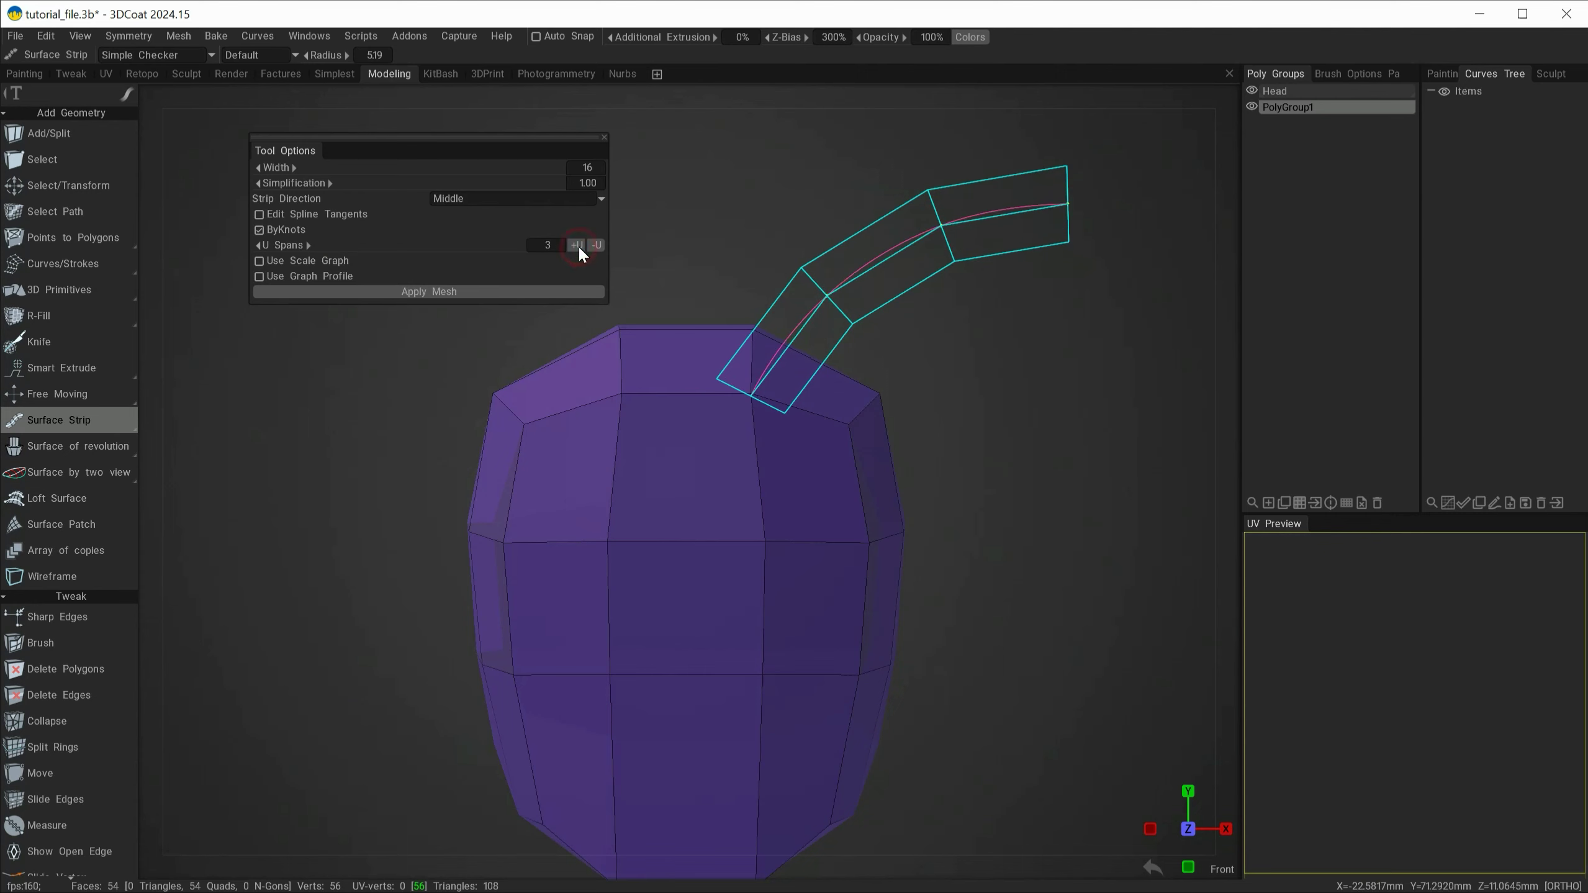
key("ctrl+z")
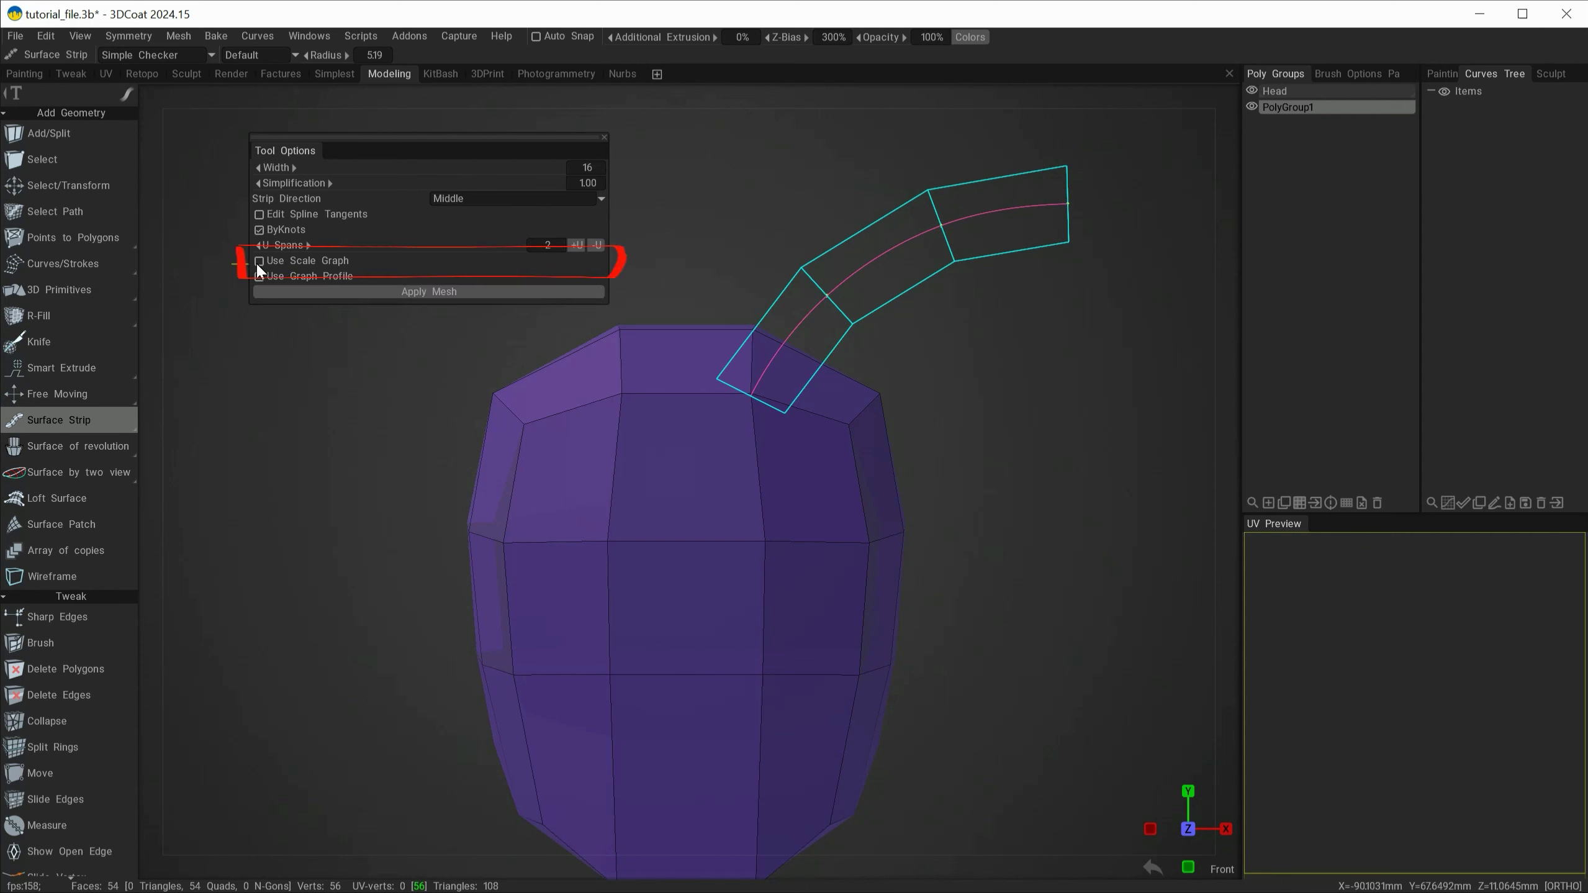
Turn on Use Scale Graph for the strip and set the Scale Graph value to 1.19
left_click(259, 262)
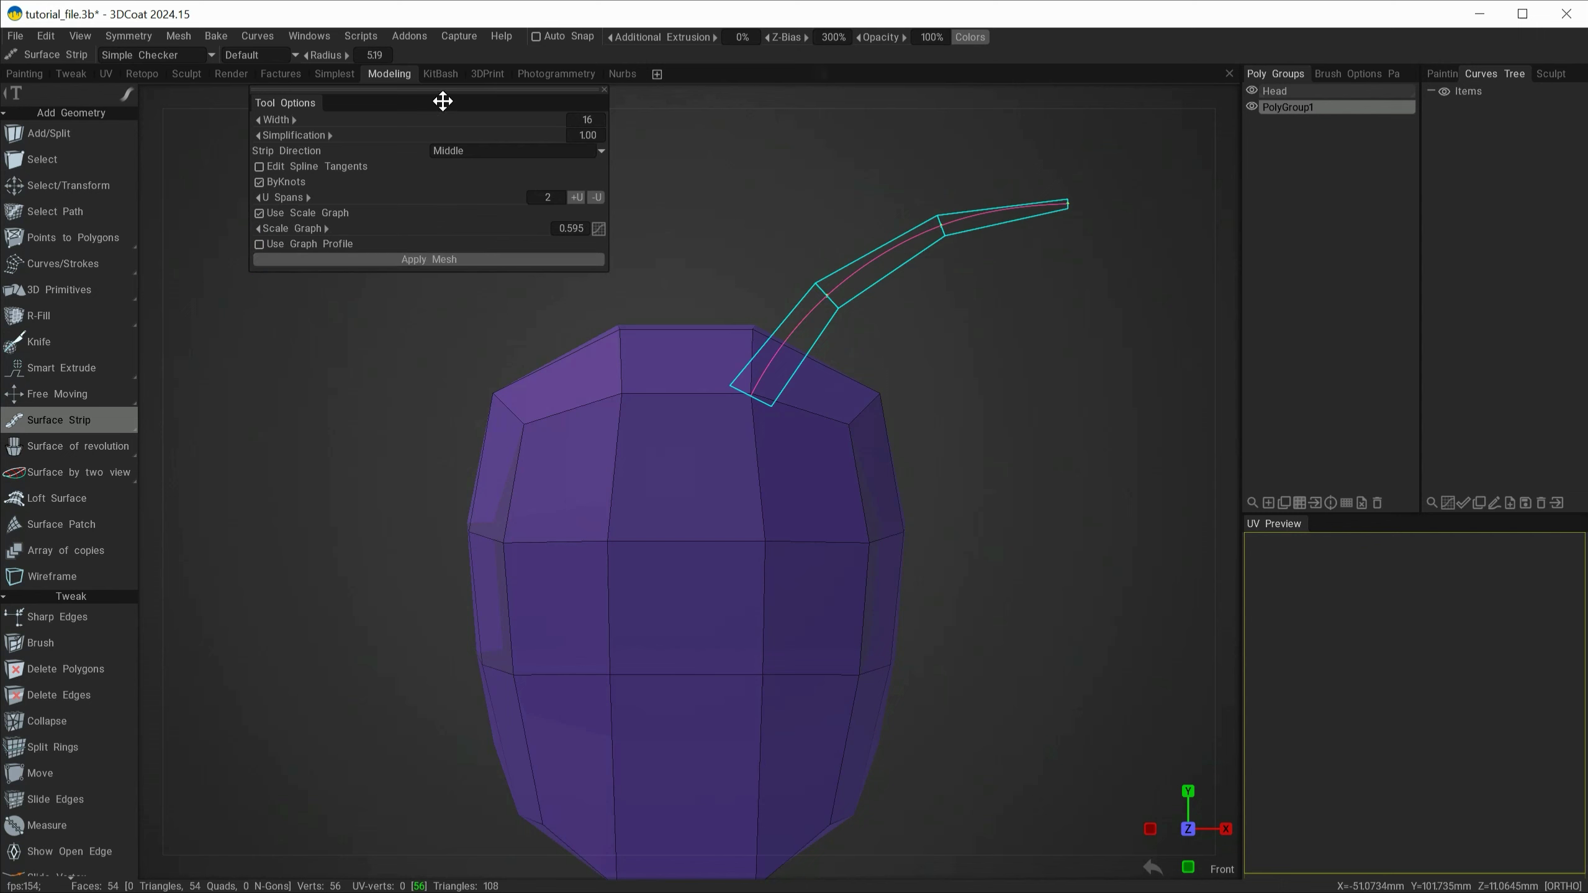
left_click_drag(439, 99, 387, 176)
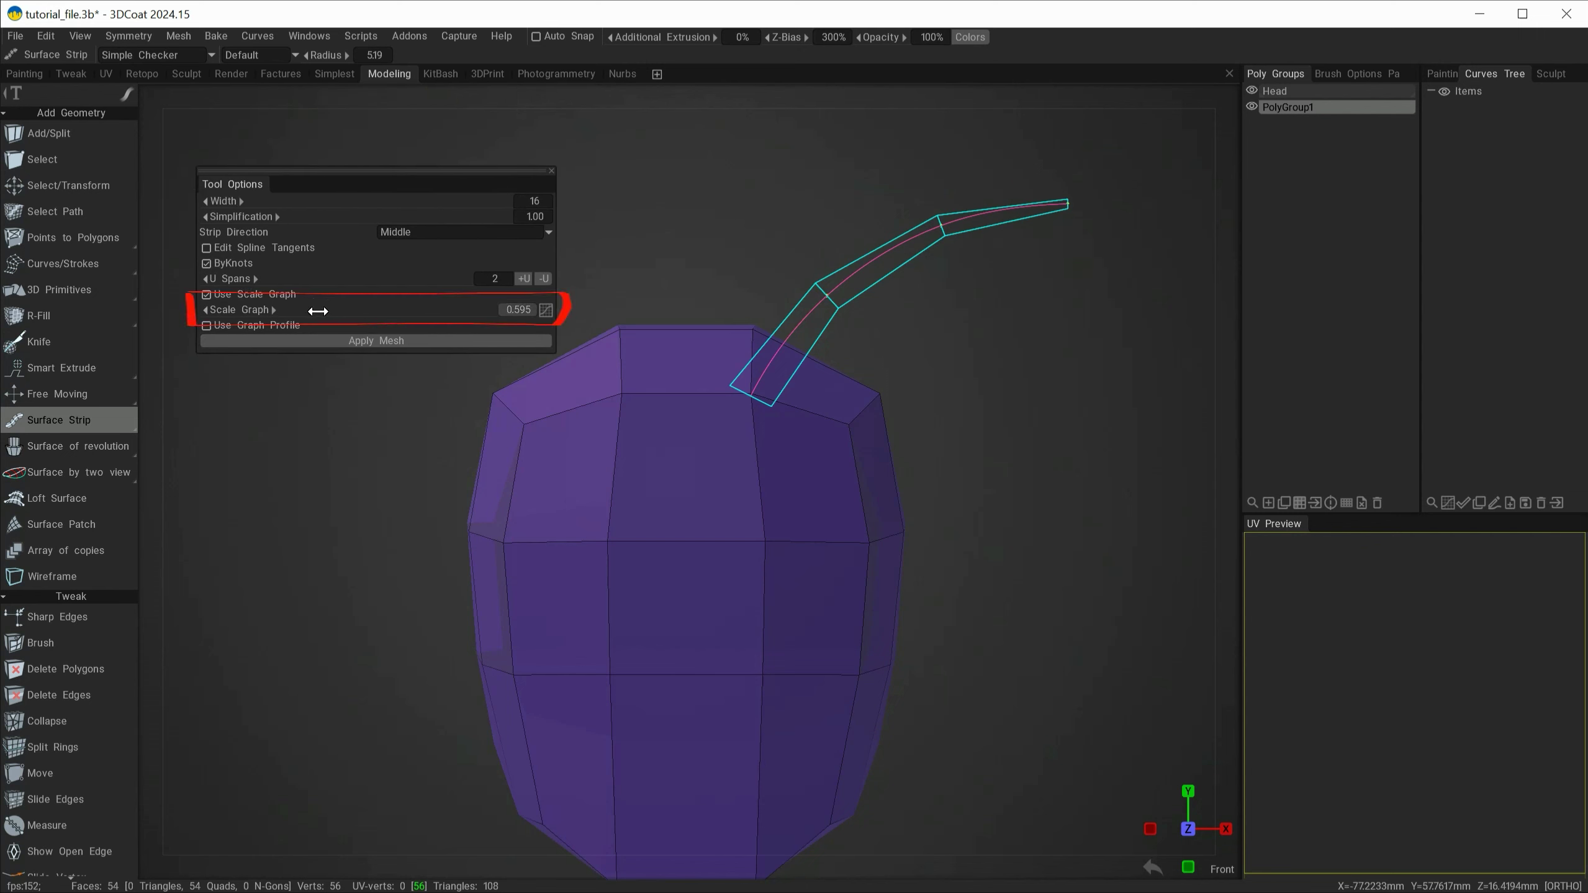
left_click_drag(327, 308, 480, 323)
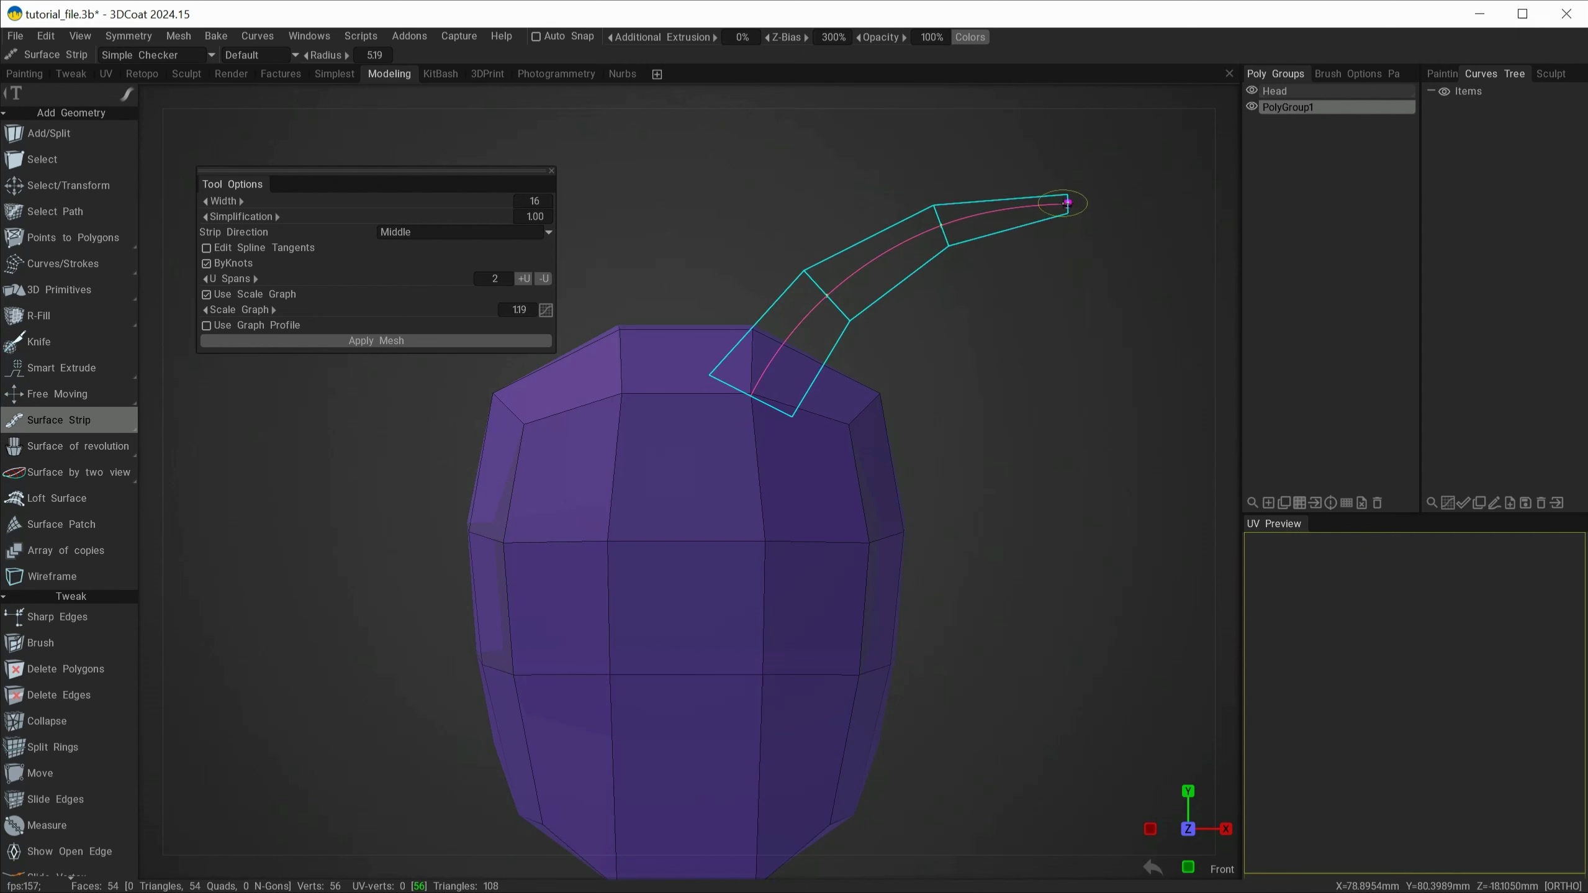
Edit the scale factor curve, trying a flared end and leaving the end point level with the start, and close the graph
left_click(545, 311)
left_click(546, 309)
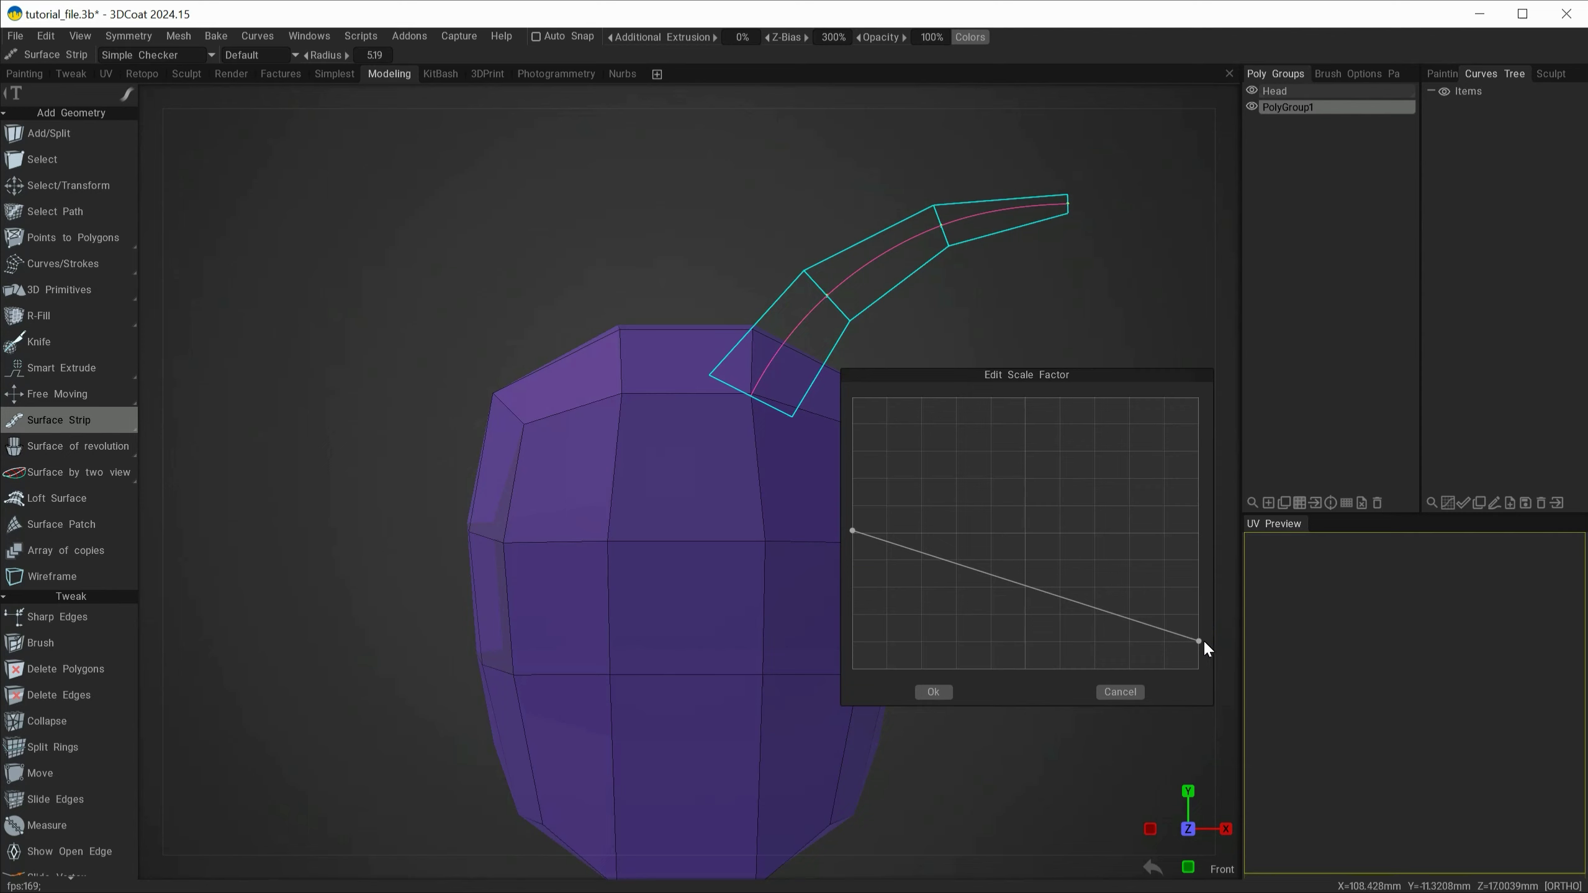
left_click_drag(1199, 639, 1198, 532)
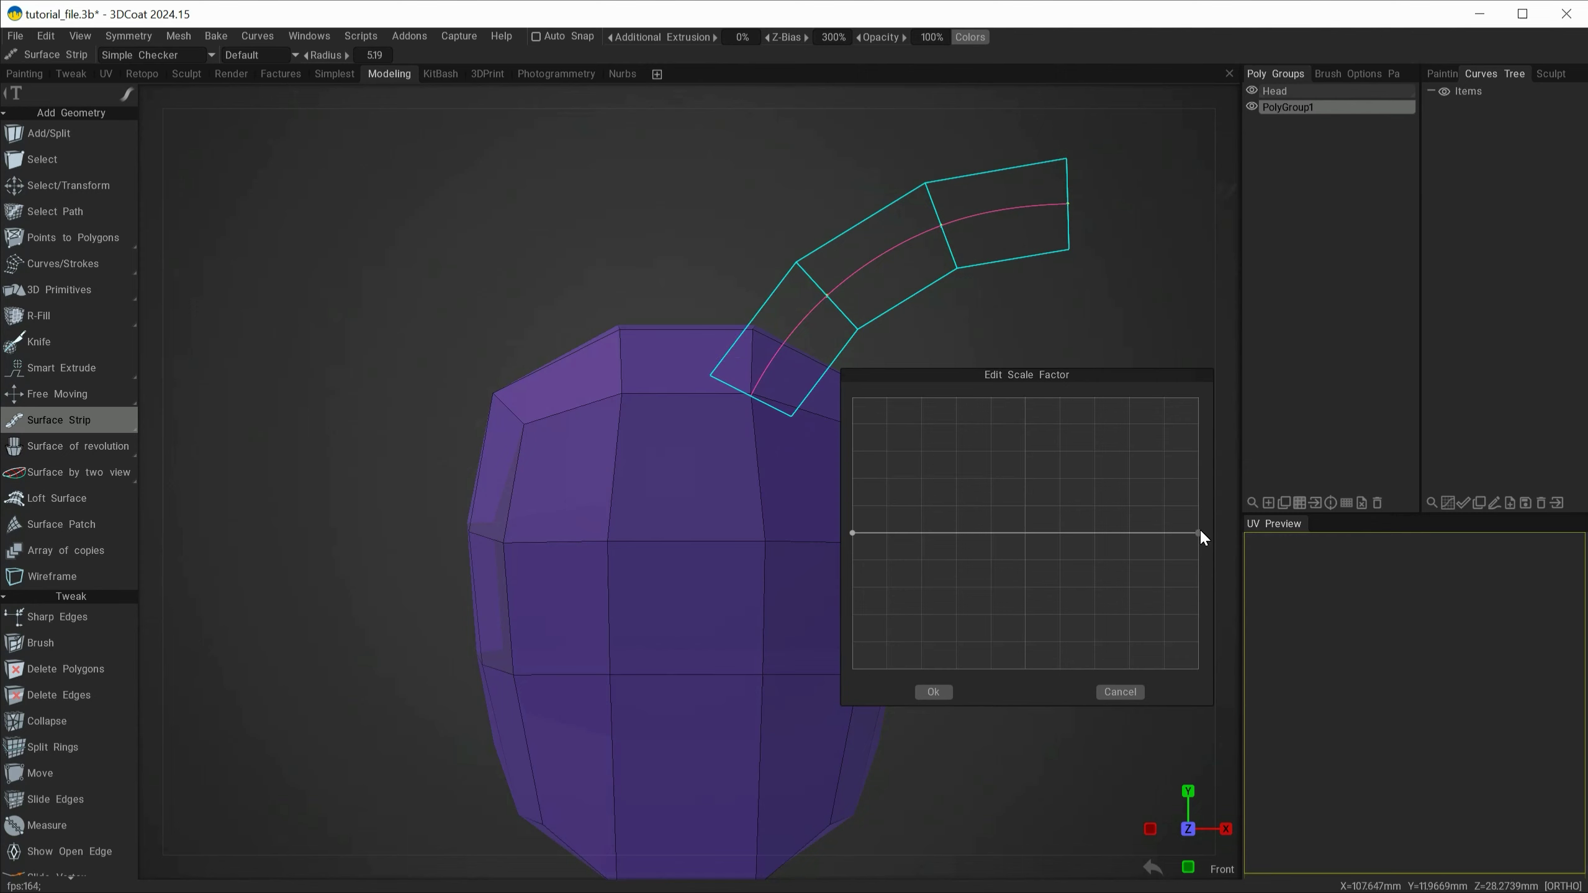
left_click_drag(1198, 531, 1198, 528)
left_click_drag(1198, 503, 1202, 448)
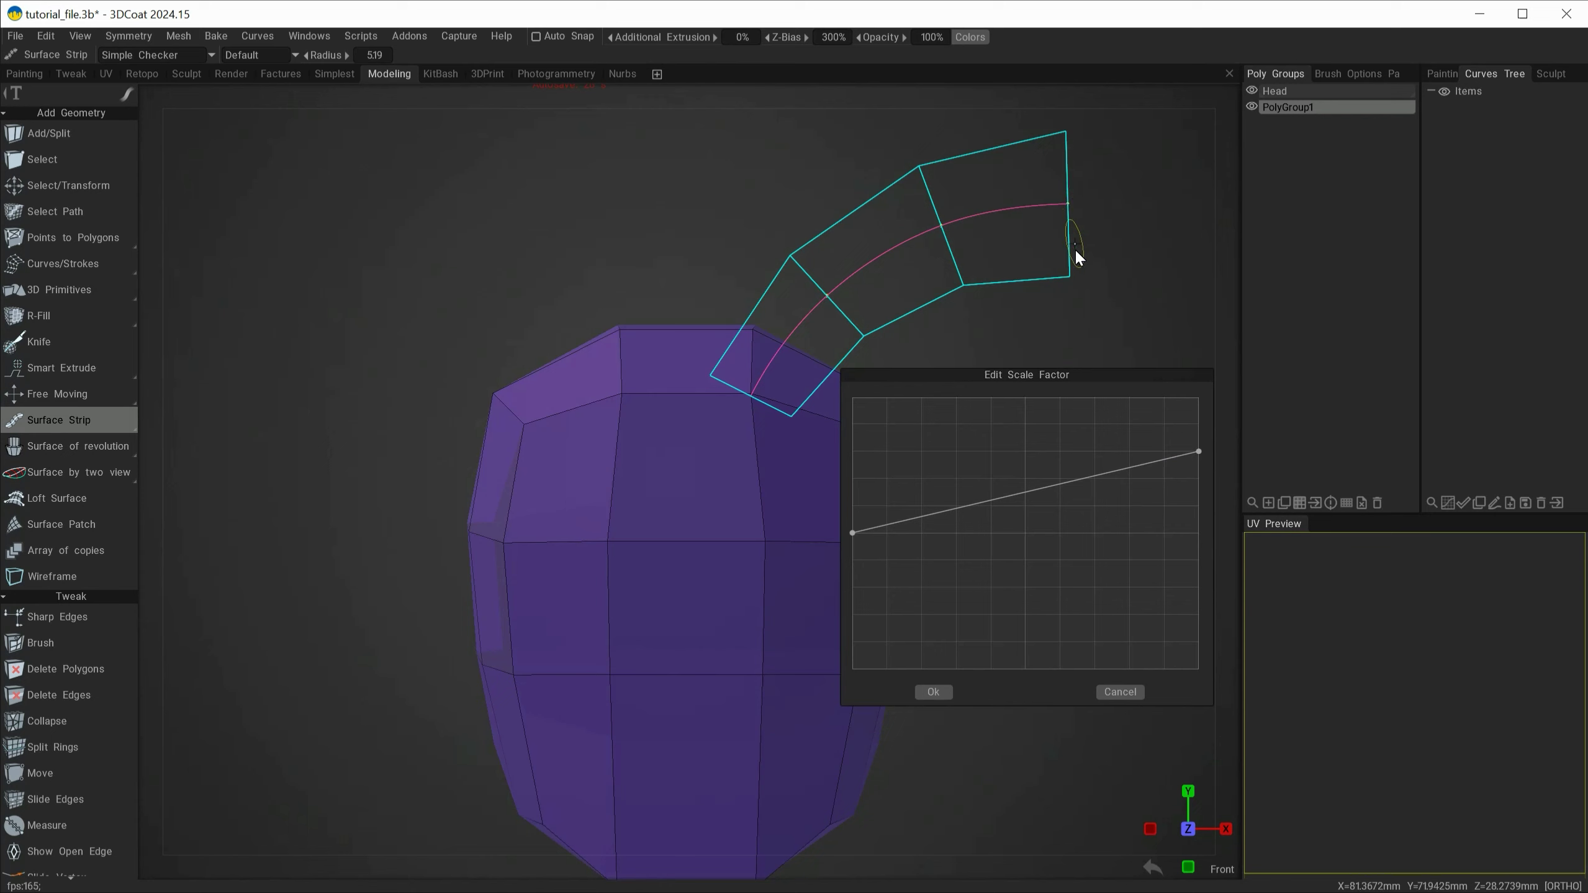
mouse_move(851, 533)
left_mouse_down()
mouse_move(845, 452)
mouse_move(832, 533)
left_mouse_up()
left_click_drag(1198, 451, 1280, 532)
left_click(1122, 691)
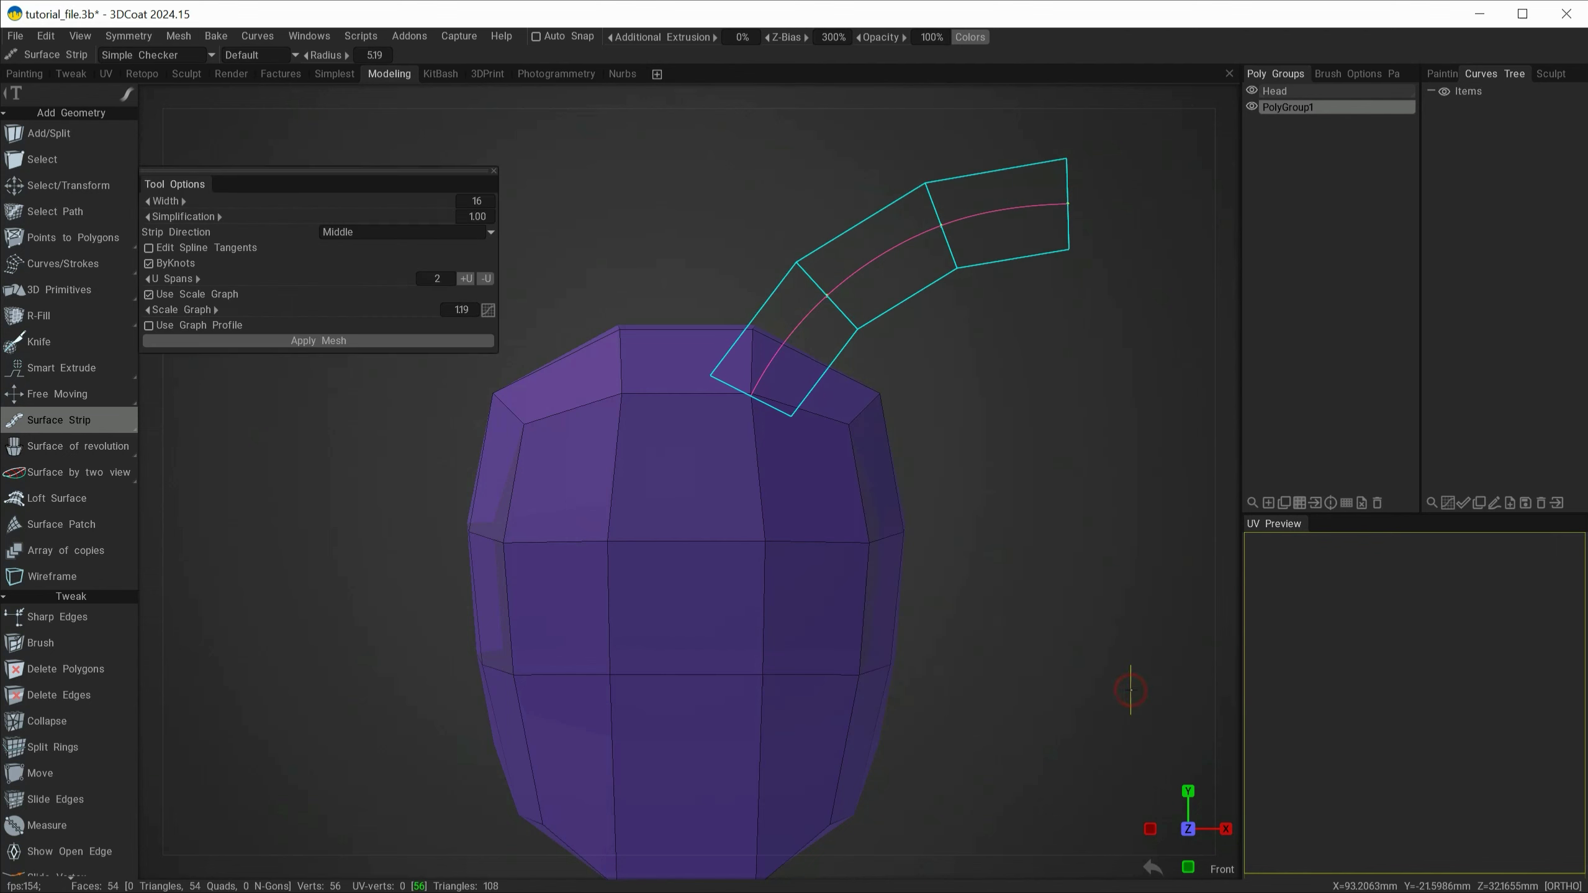
Turn on Use Graph Profile, try the Line profile, and switch to U-Shaped with an angle of 115
left_click(148, 325)
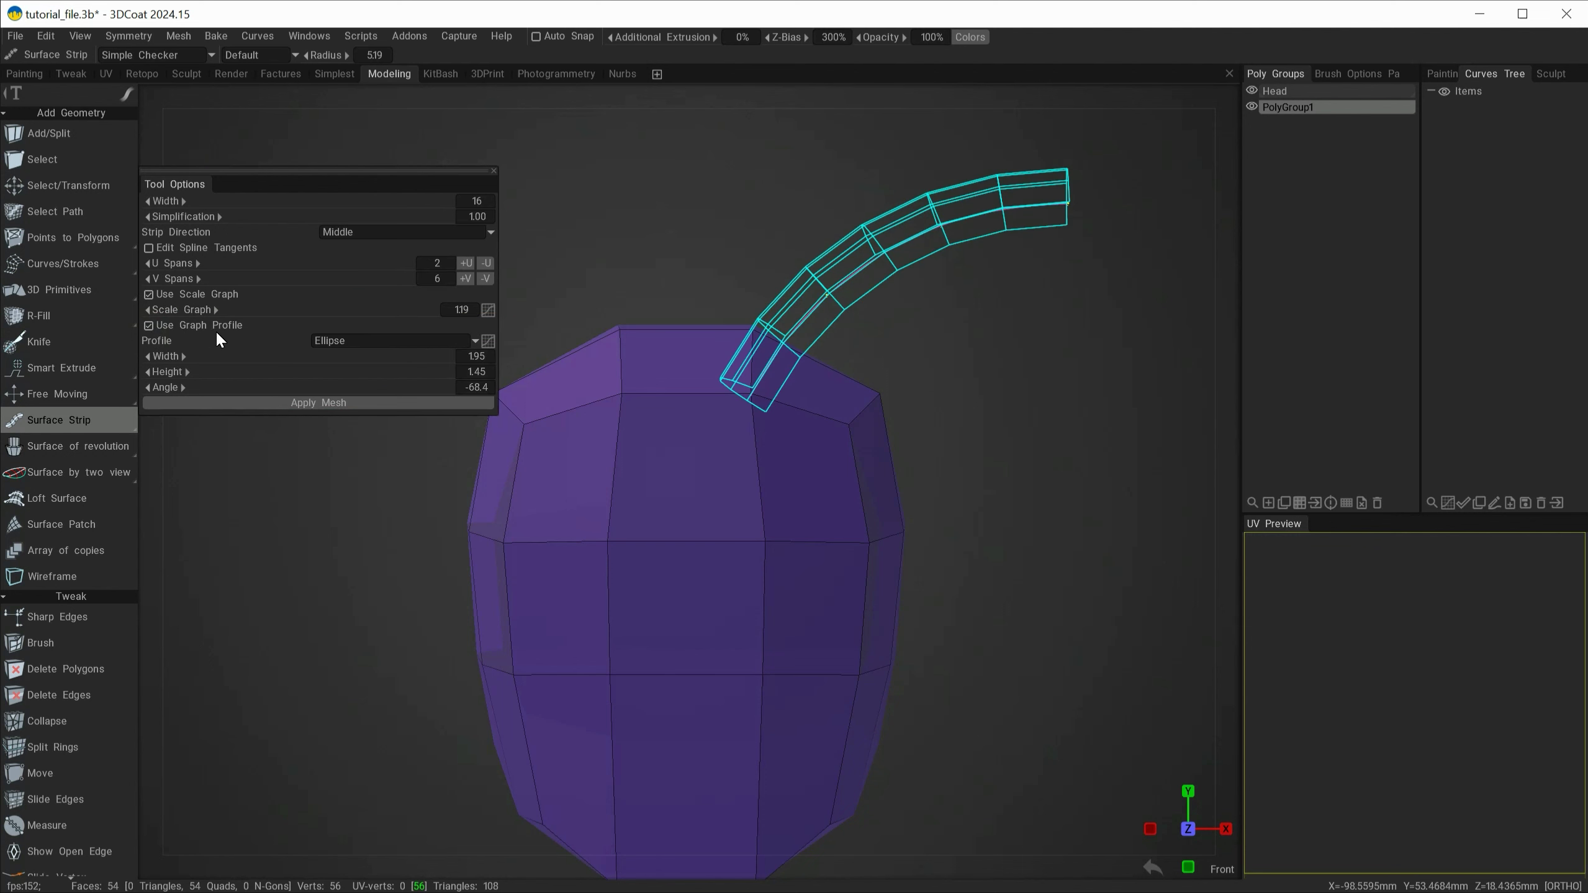
left_click(345, 341)
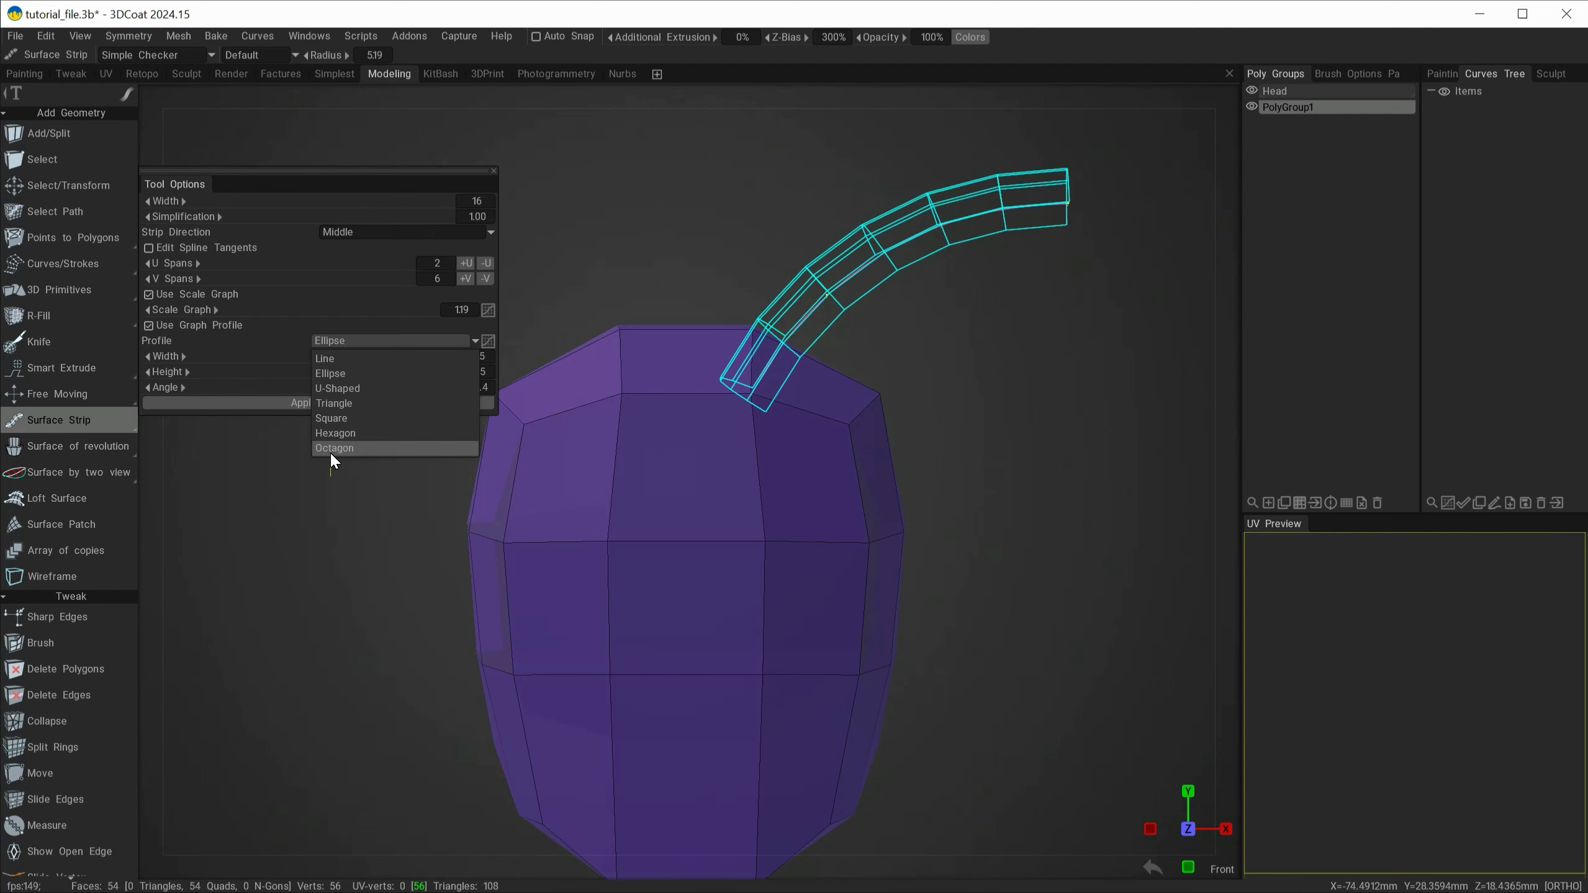
left_click(355, 359)
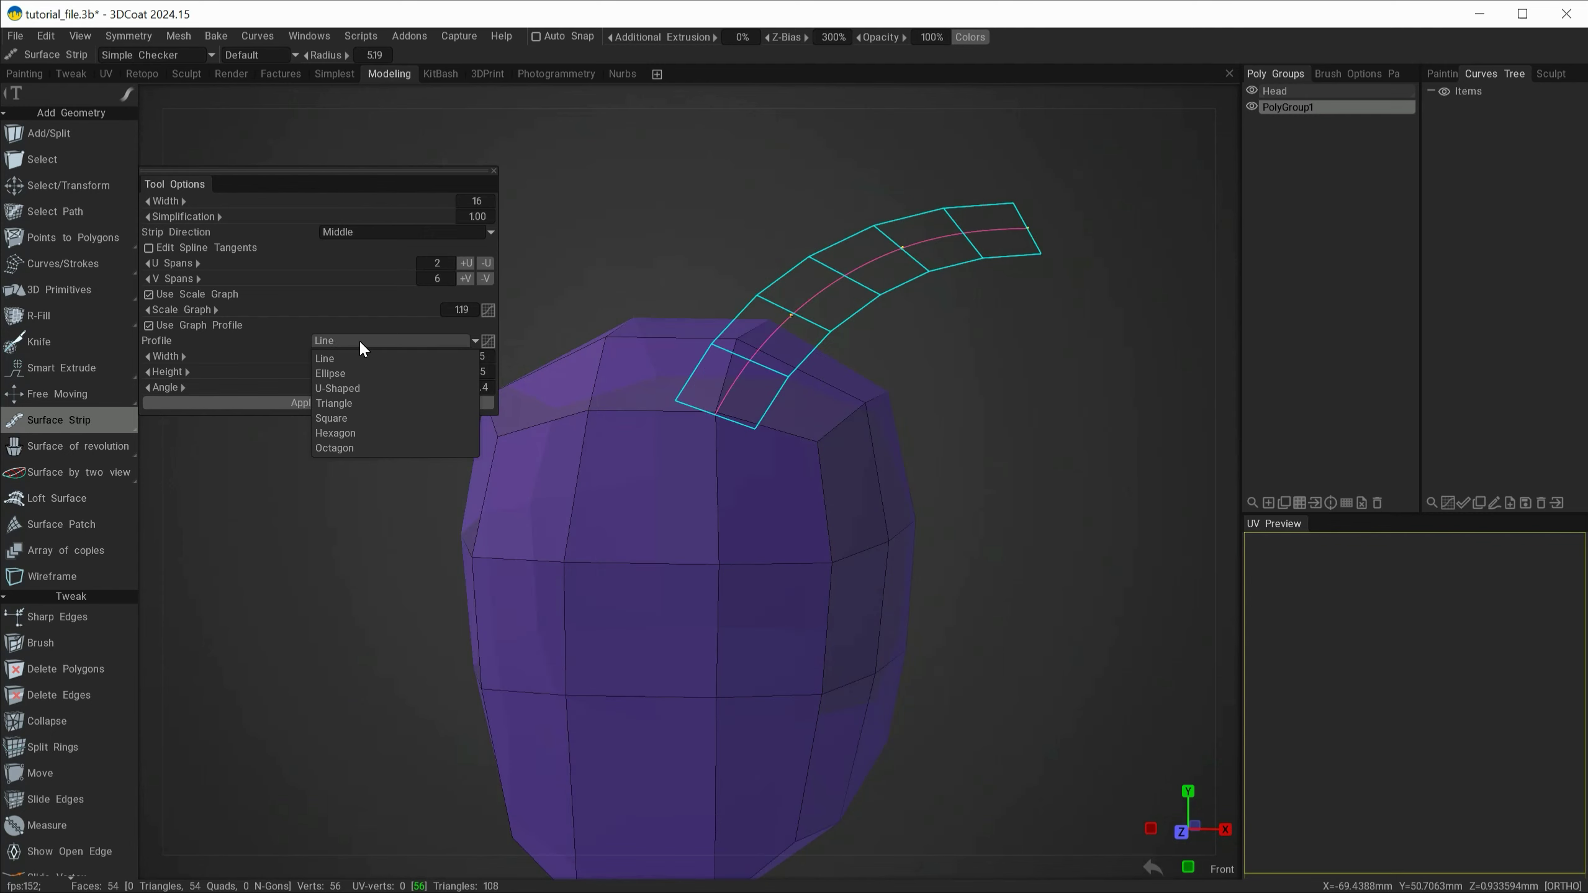
left_click(351, 387)
mouse_move(900, 427)
left_mouse_down("alt")
mouse_move(941, 446)
mouse_move(782, 484)
mouse_move(840, 493)
mouse_move(861, 604)
mouse_move(900, 631)
mouse_move(997, 622)
mouse_move(1084, 558)
mouse_move(1081, 574)
mouse_move(950, 595)
mouse_move(799, 604)
mouse_move(875, 603)
left_mouse_up("alt")
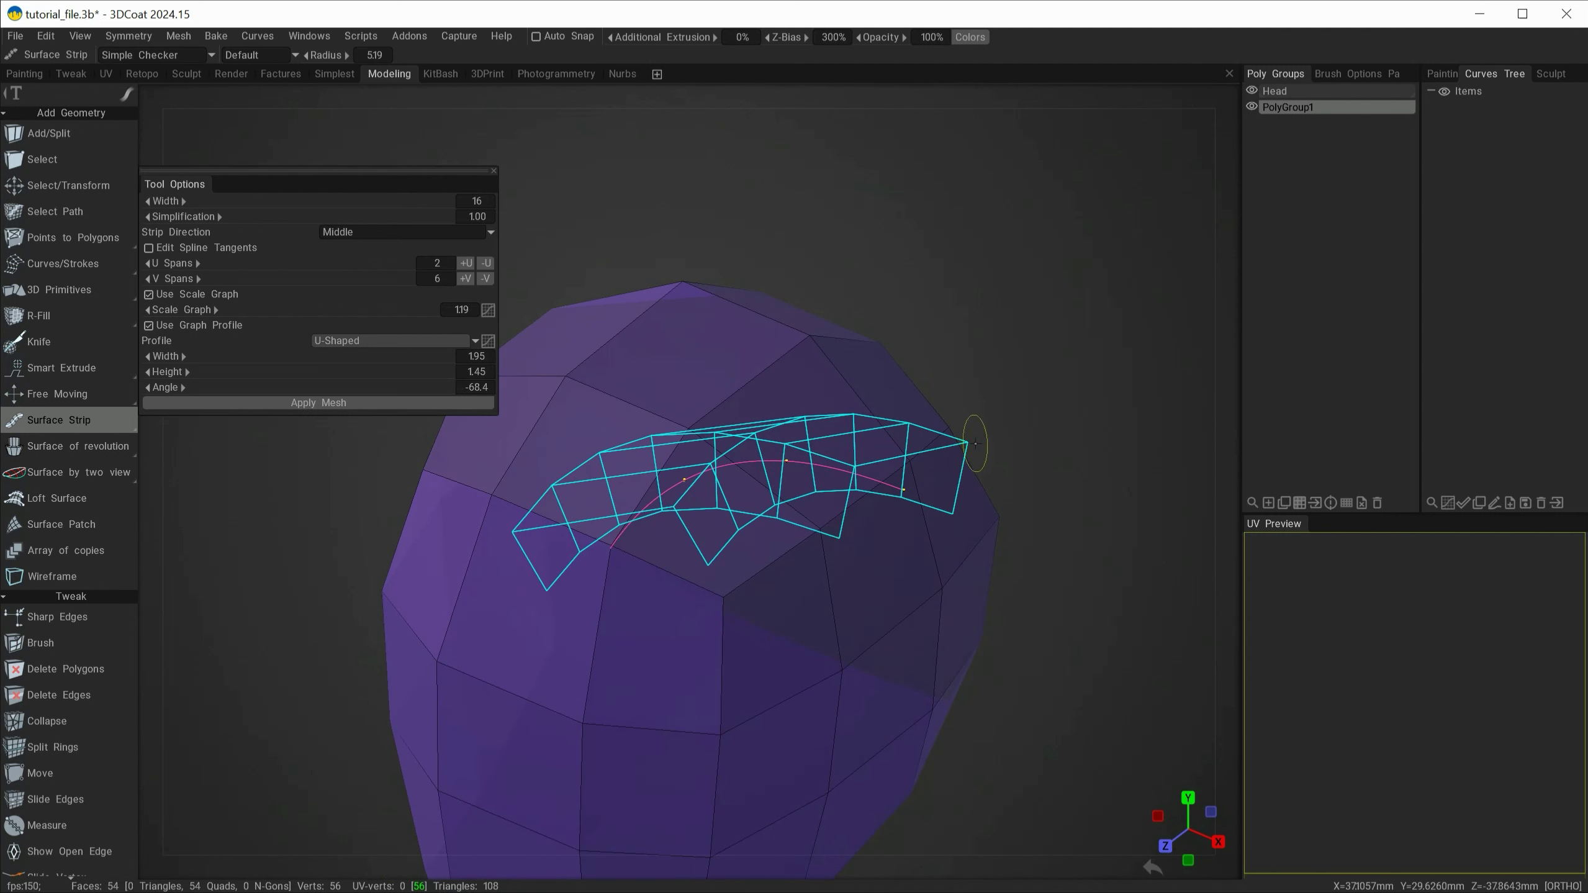
mouse_move(210, 387)
left_mouse_down()
mouse_move(285, 404)
mouse_move(419, 655)
mouse_move(344, 691)
mouse_move(379, 690)
mouse_move(308, 691)
mouse_move(369, 651)
left_mouse_up()
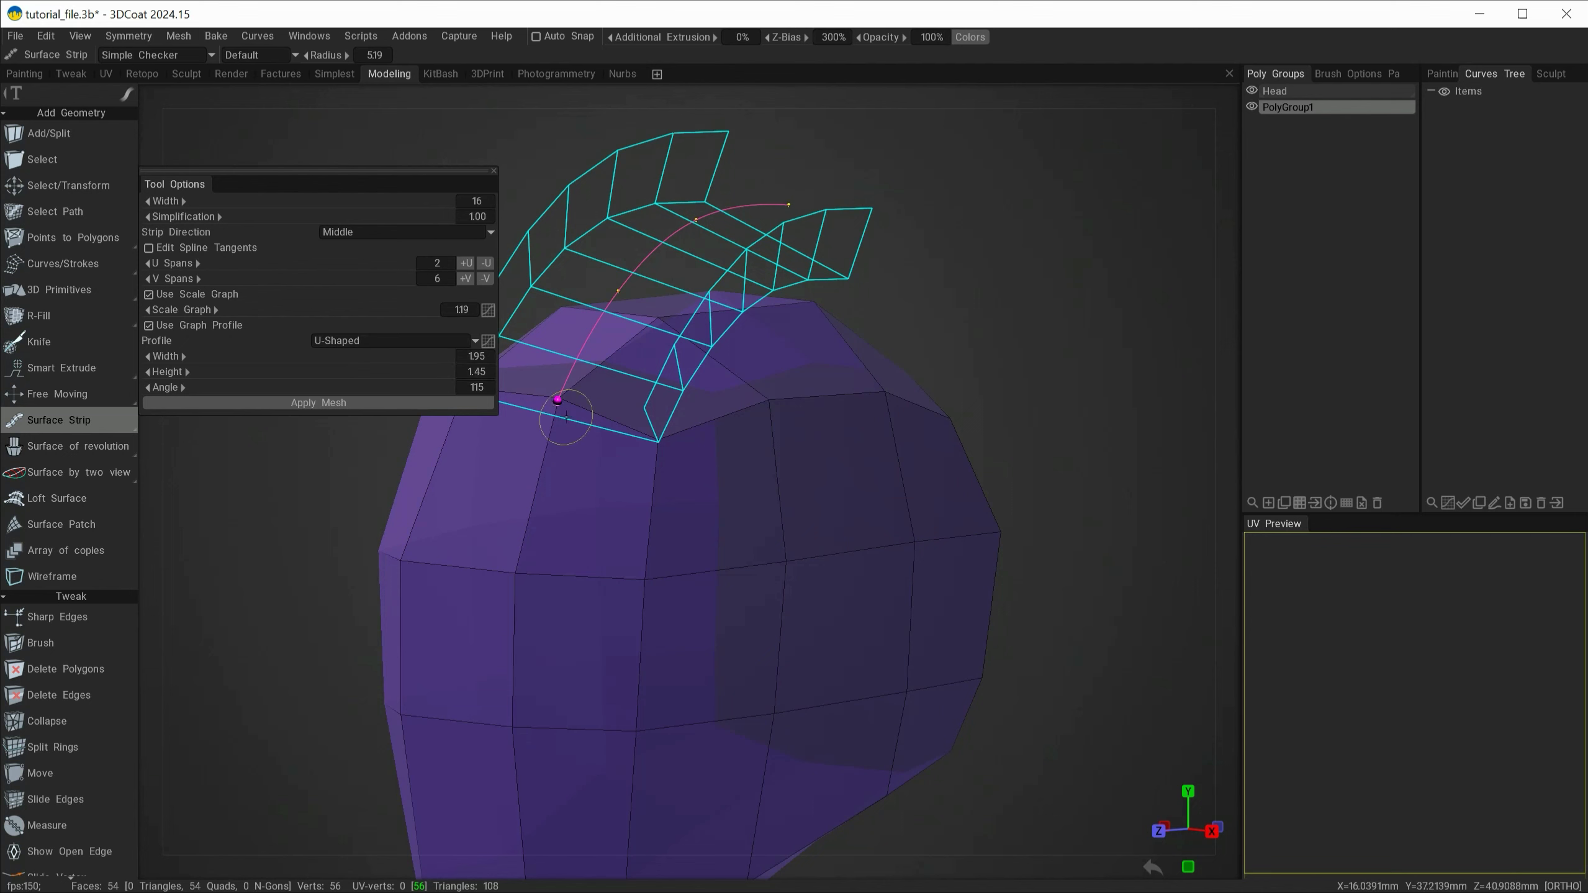
Try the Ellipse, Triangle, Hexagon and Octagon profiles on the strip from different angles, and return to U-Shaped
left_click(383, 340)
left_click(387, 370)
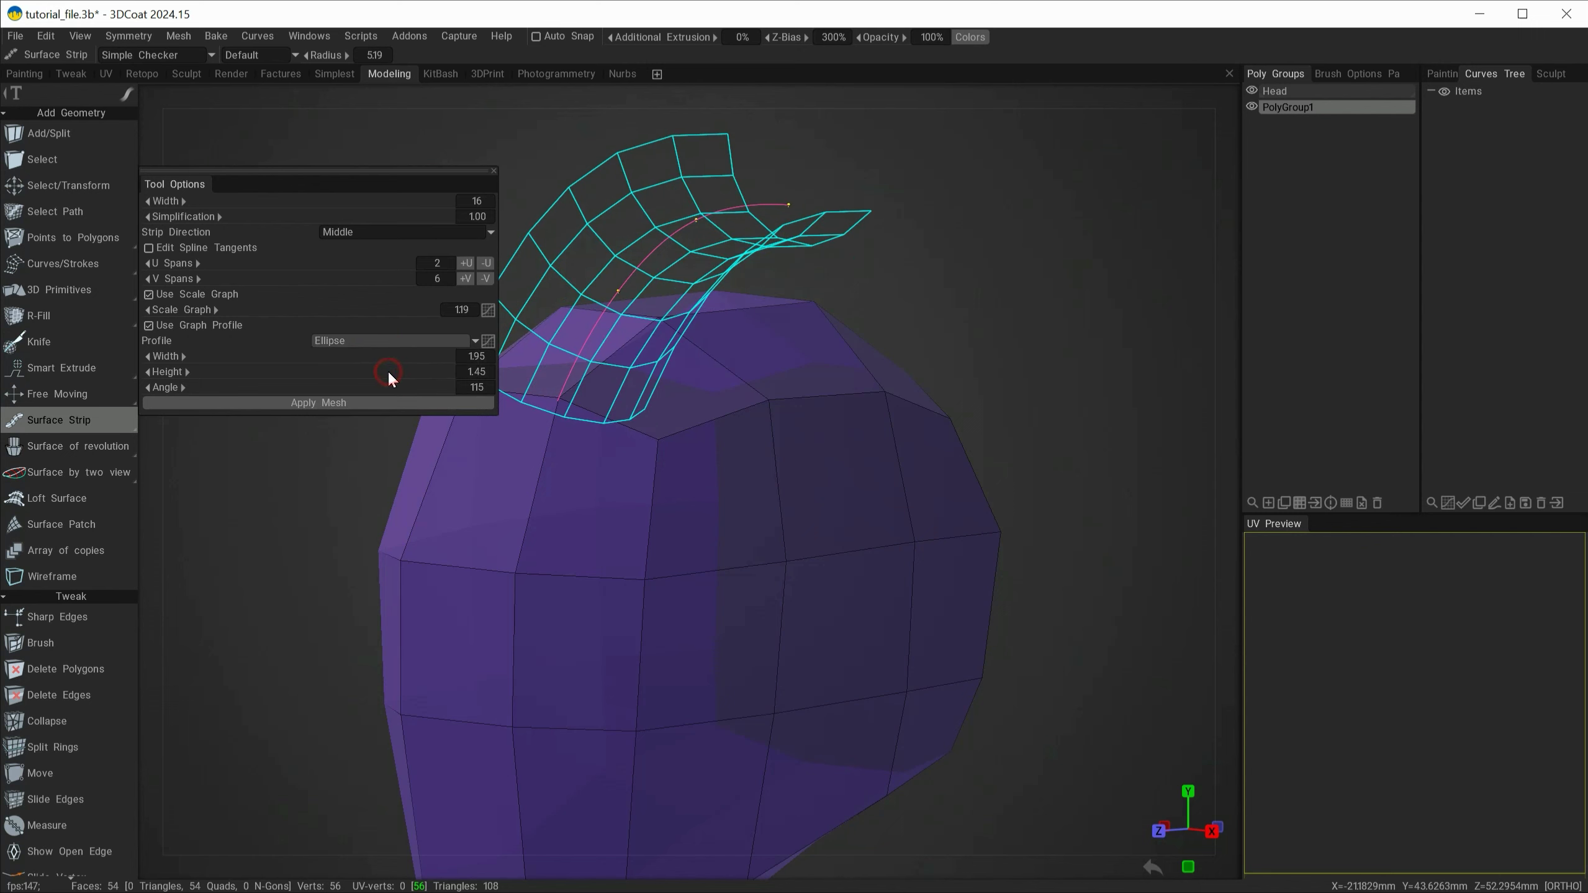
left_click_drag(684, 471, 482, 408, "alt")
left_click_drag(680, 494, 628, 512, "alt")
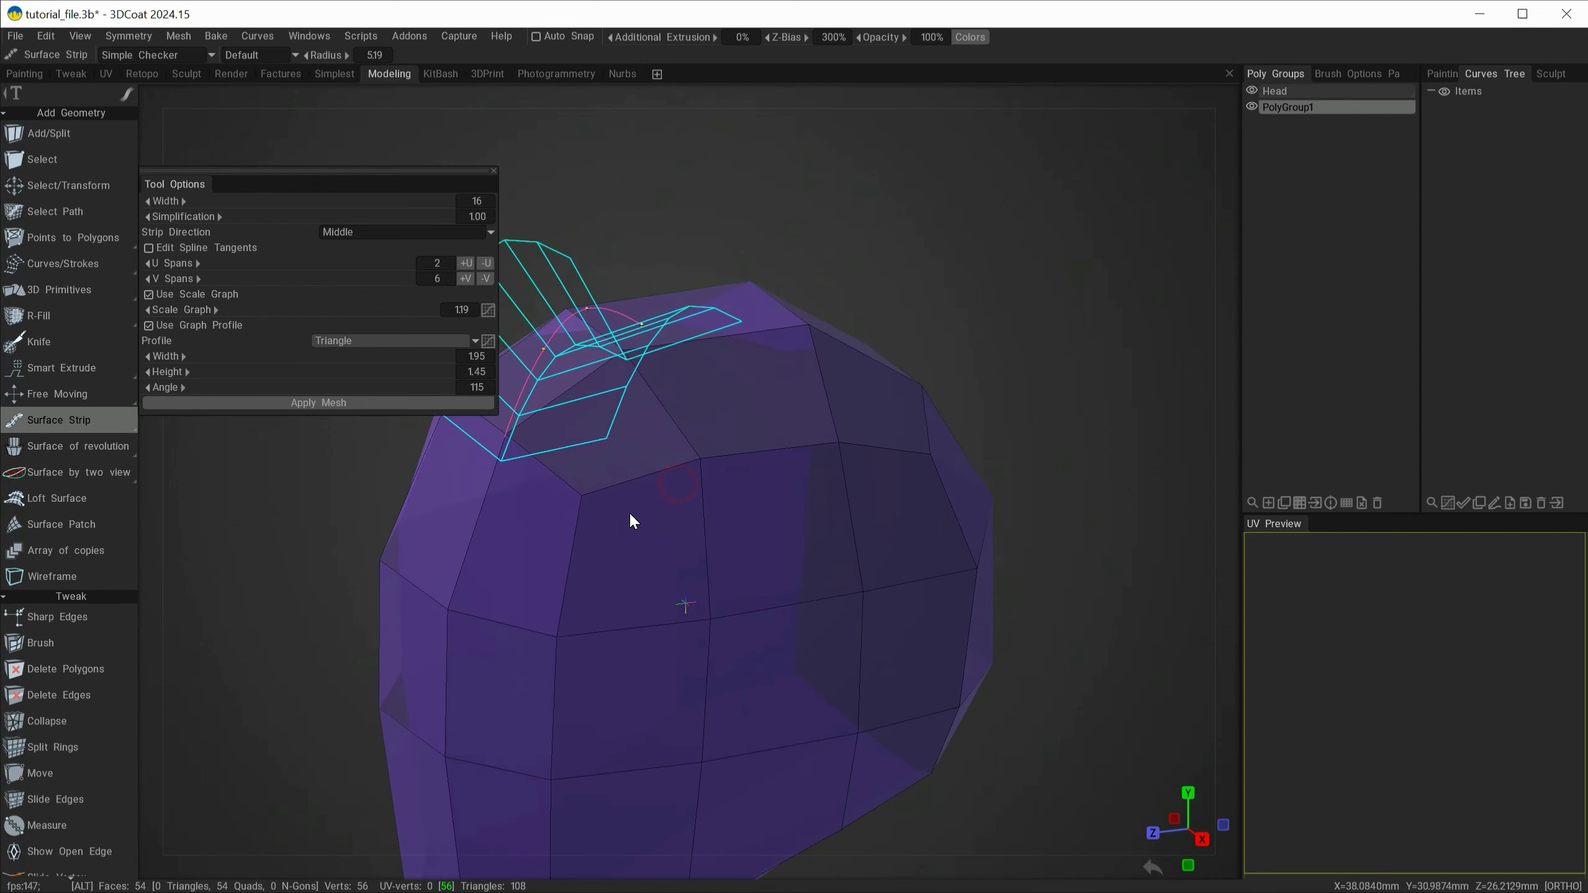
left_click(383, 340)
left_click(383, 356)
left_click_drag(730, 521, 782, 494, "alt")
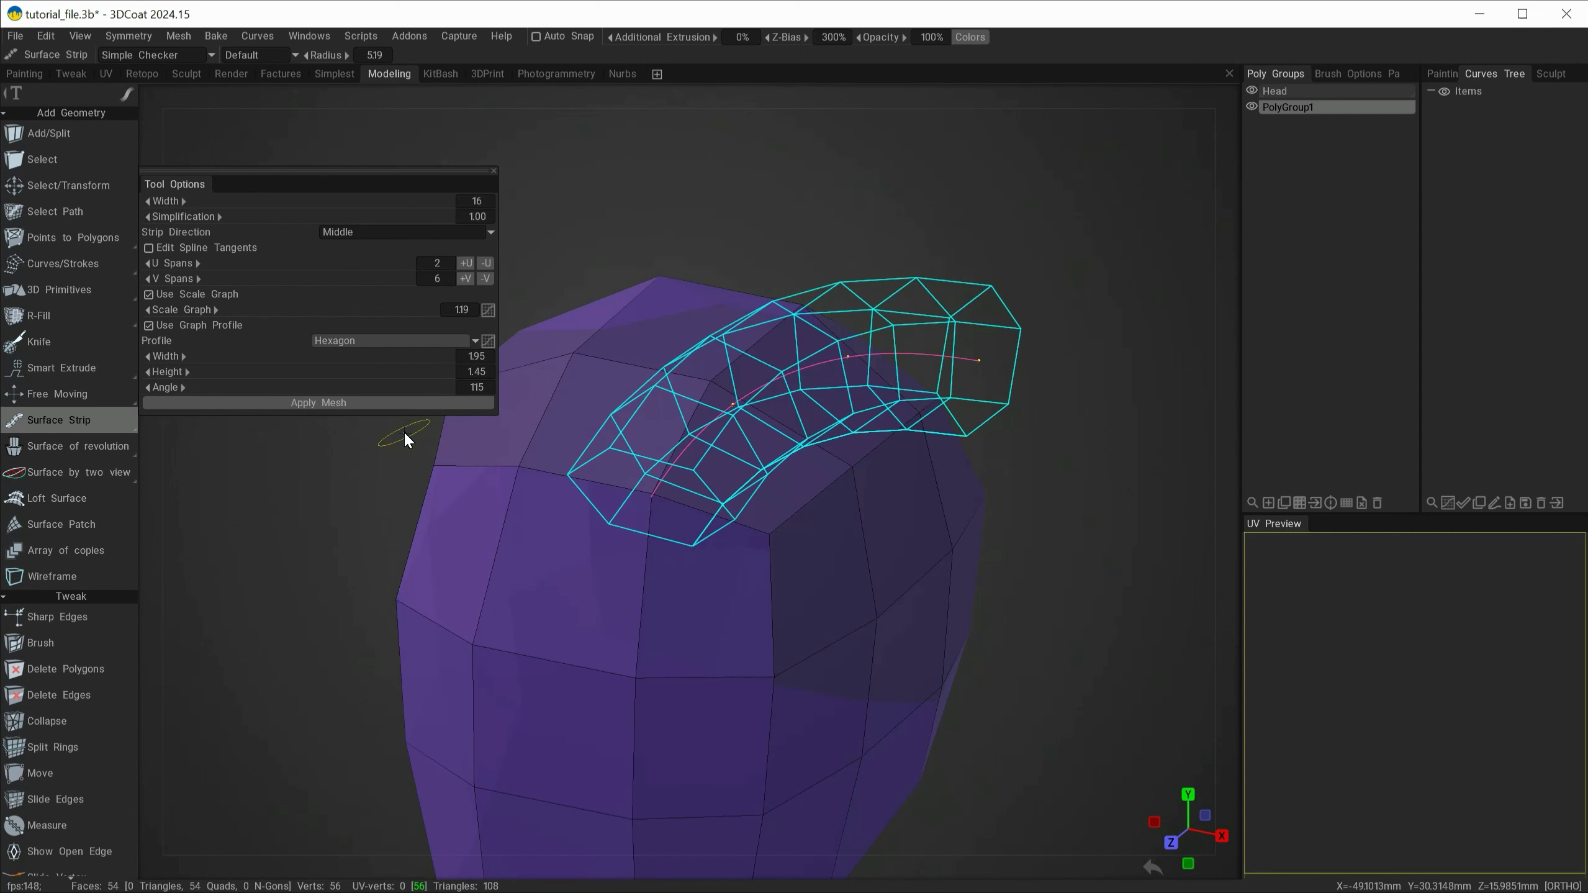
left_click(383, 340)
left_click(401, 448)
left_click_drag(749, 582, 833, 624, "alt")
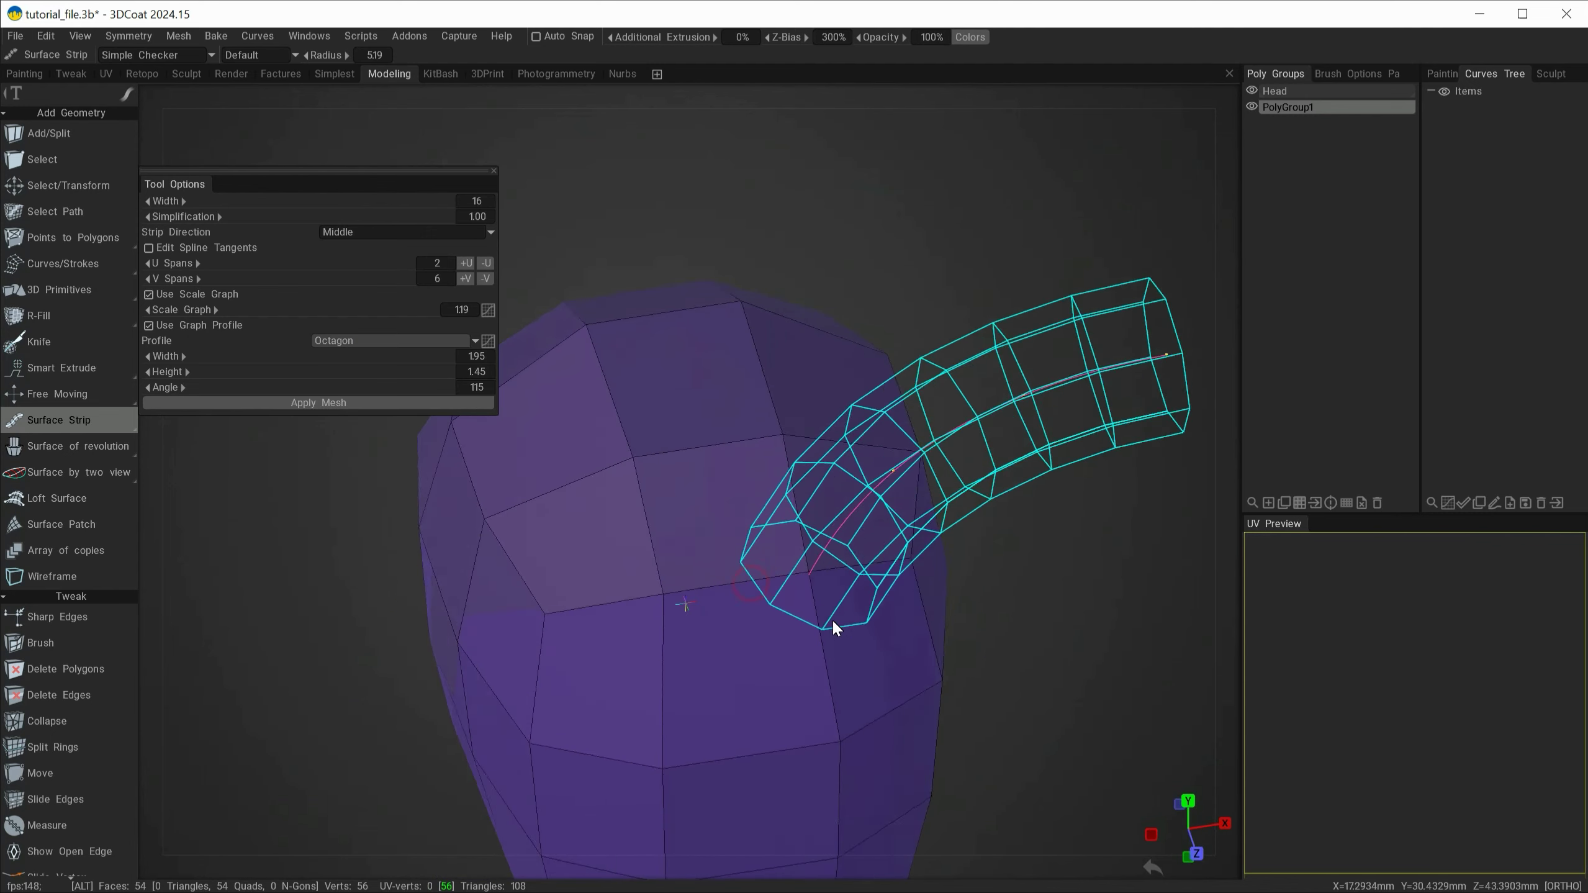
left_click(383, 340)
left_click(400, 431)
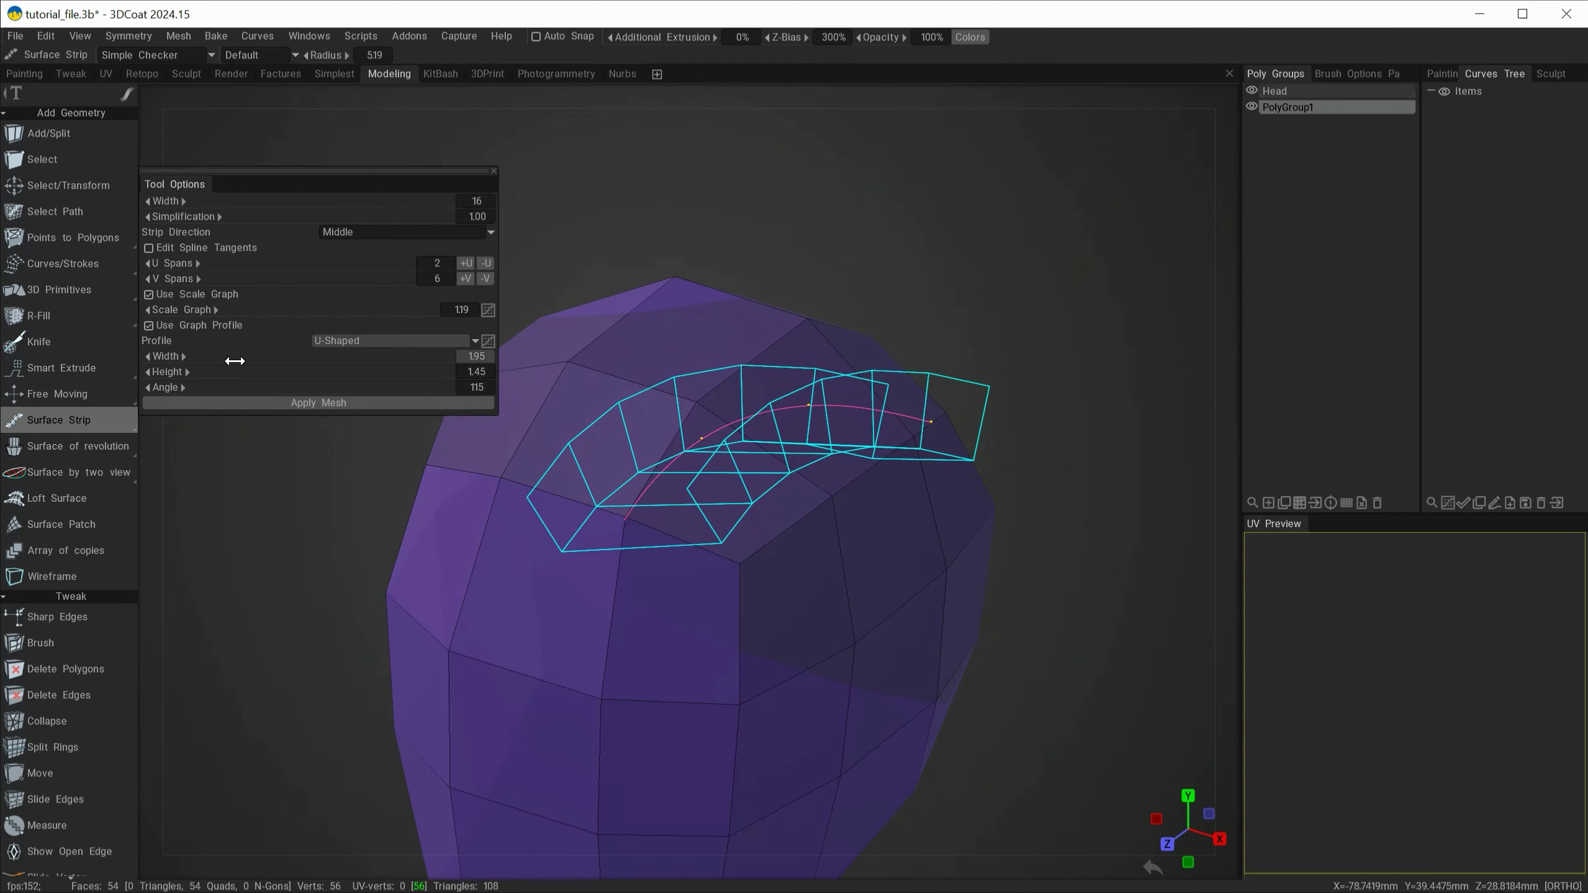
Set the profile's width to 2.39, height to 1.90 and angle to 88.2, and bend its flat base down into a curve
left_click_drag(235, 360, 167, 350)
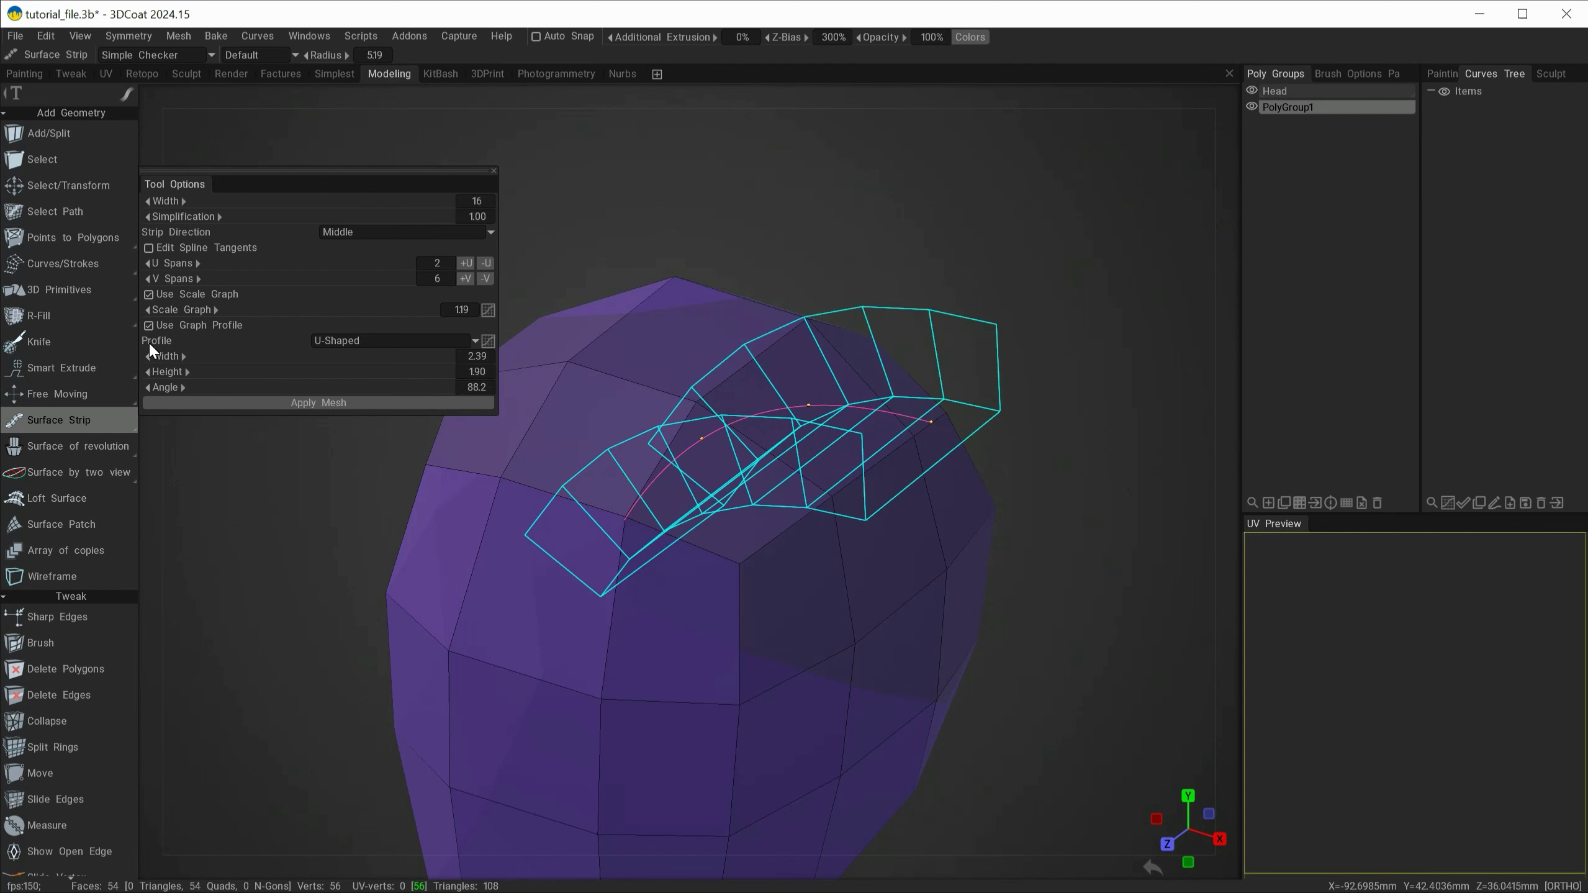
left_click(488, 343)
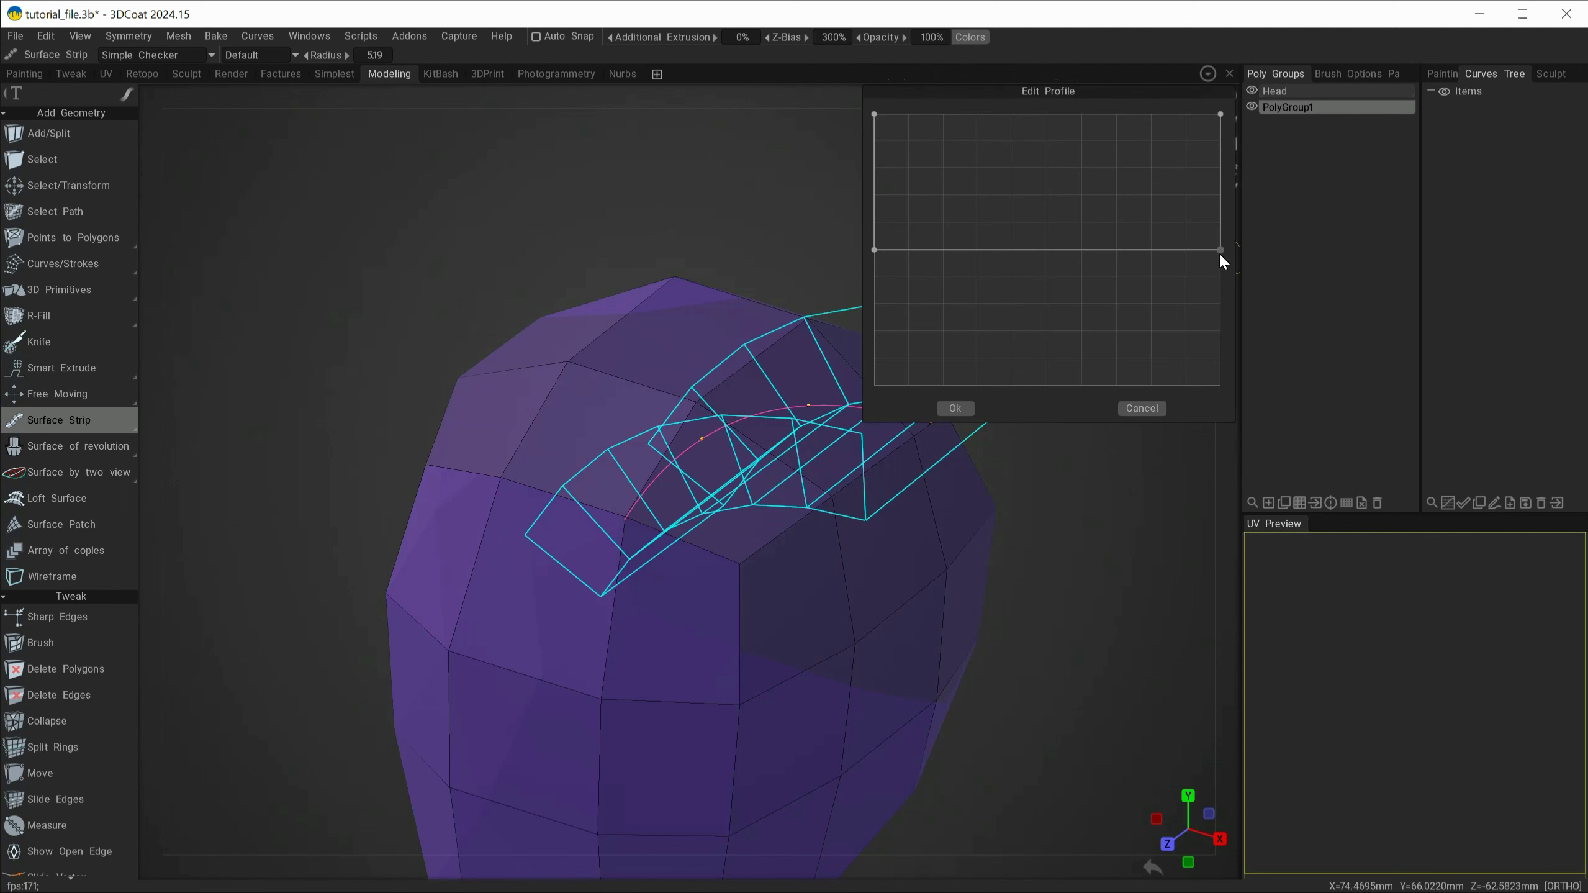
left_click_drag(1220, 249, 1219, 322)
left_click_drag(974, 599, 861, 592)
left_click(1053, 338)
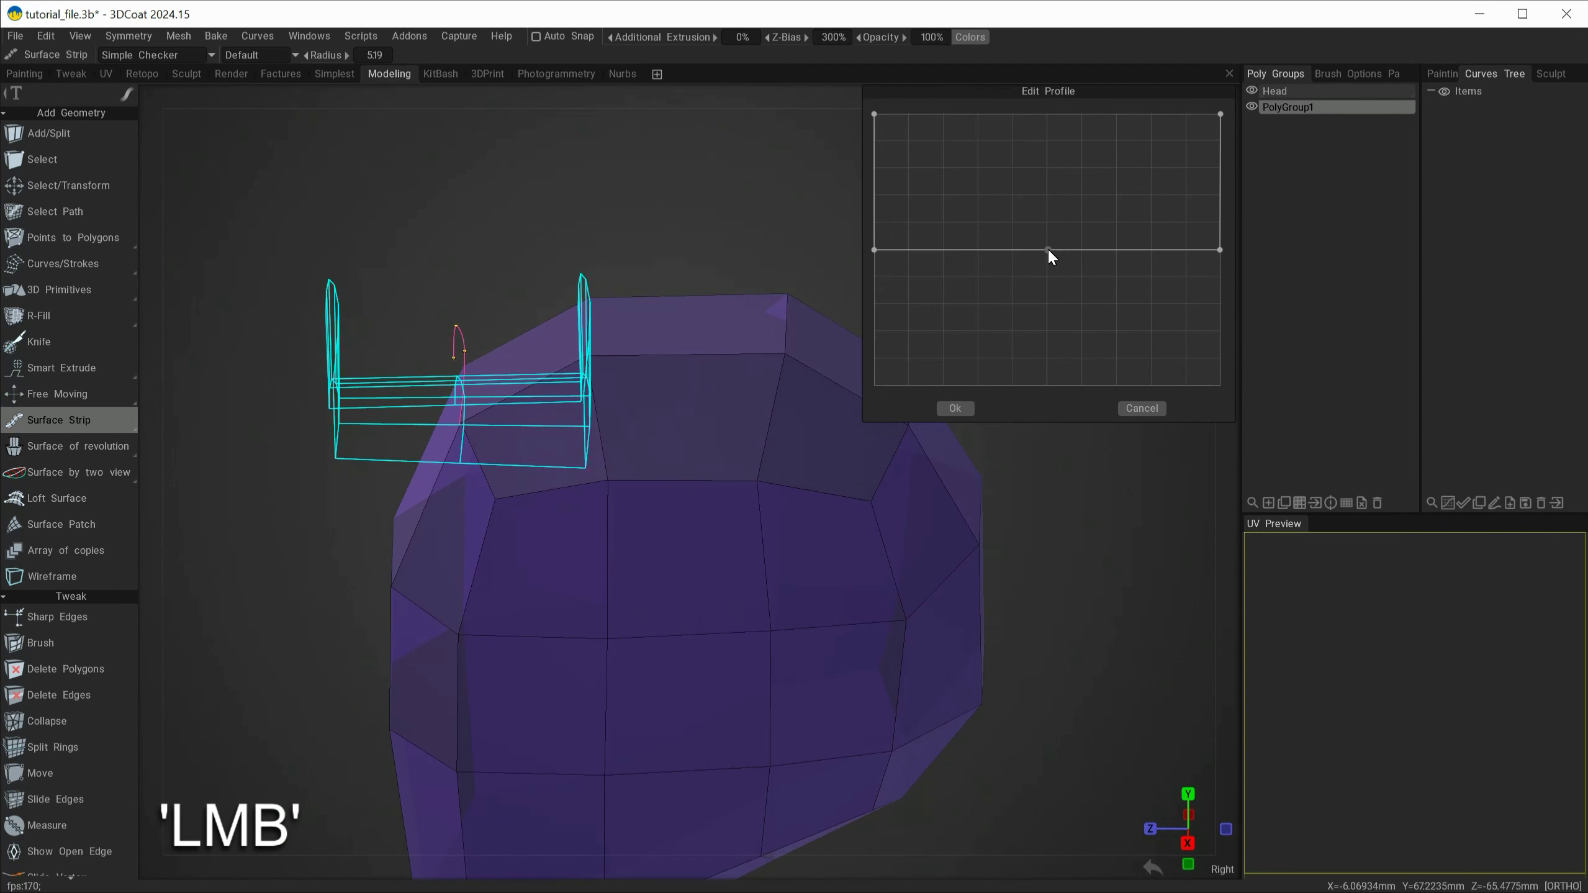
left_click_drag(1047, 248, 1048, 363)
Raise both lower corner points of the U-Shaped profile curve toward its upper ends and close the profile graph
left_click_drag(474, 581, 330, 501)
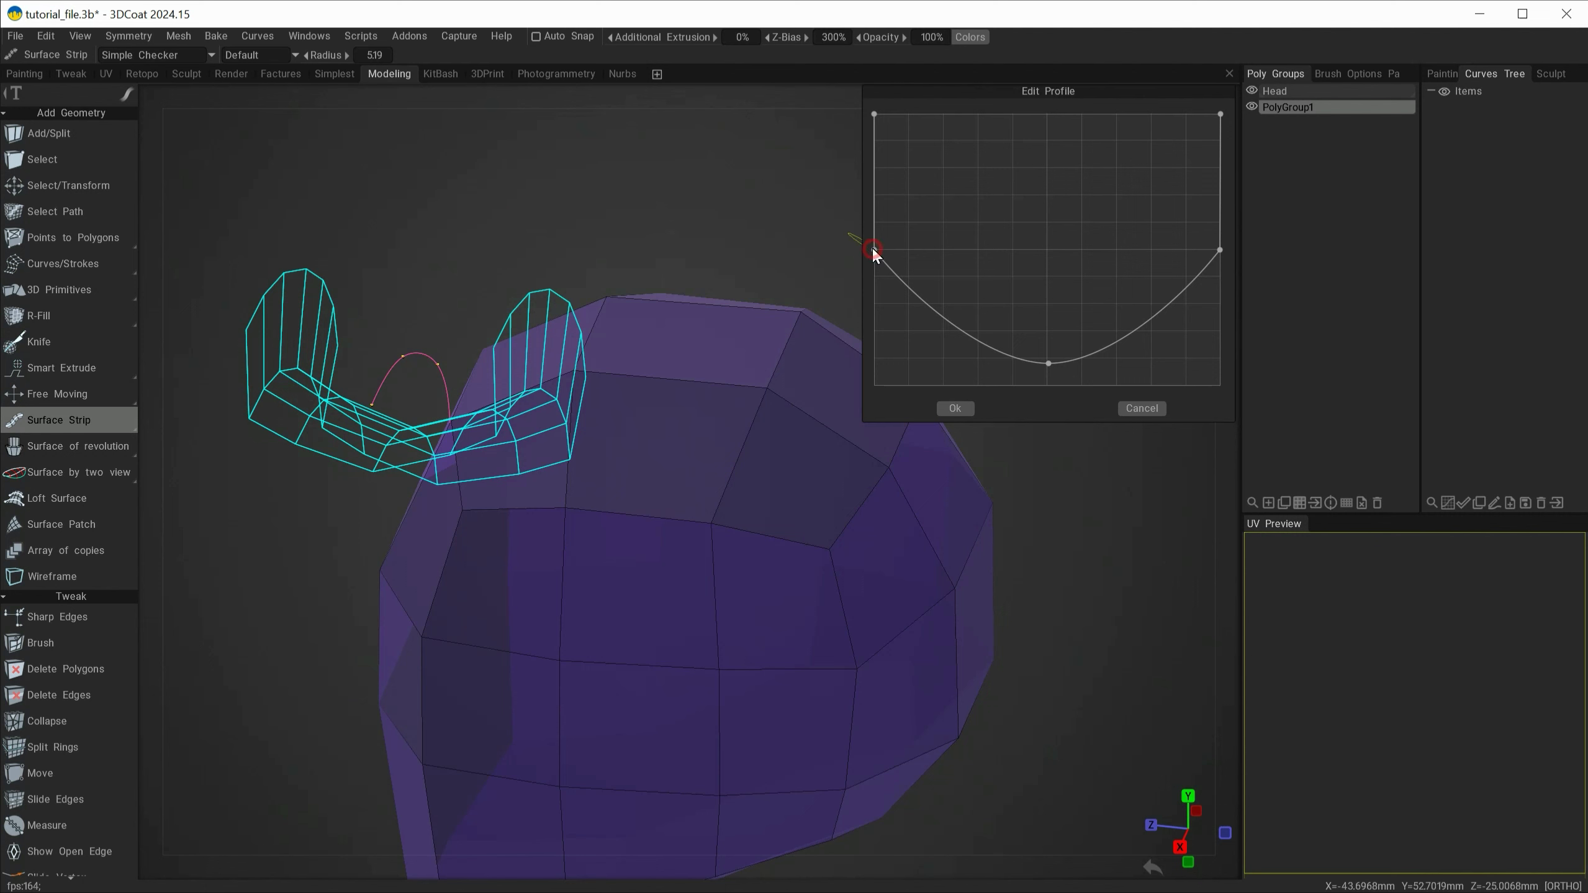
left_click_drag(874, 250, 873, 191)
left_click_drag(1214, 251, 1219, 182)
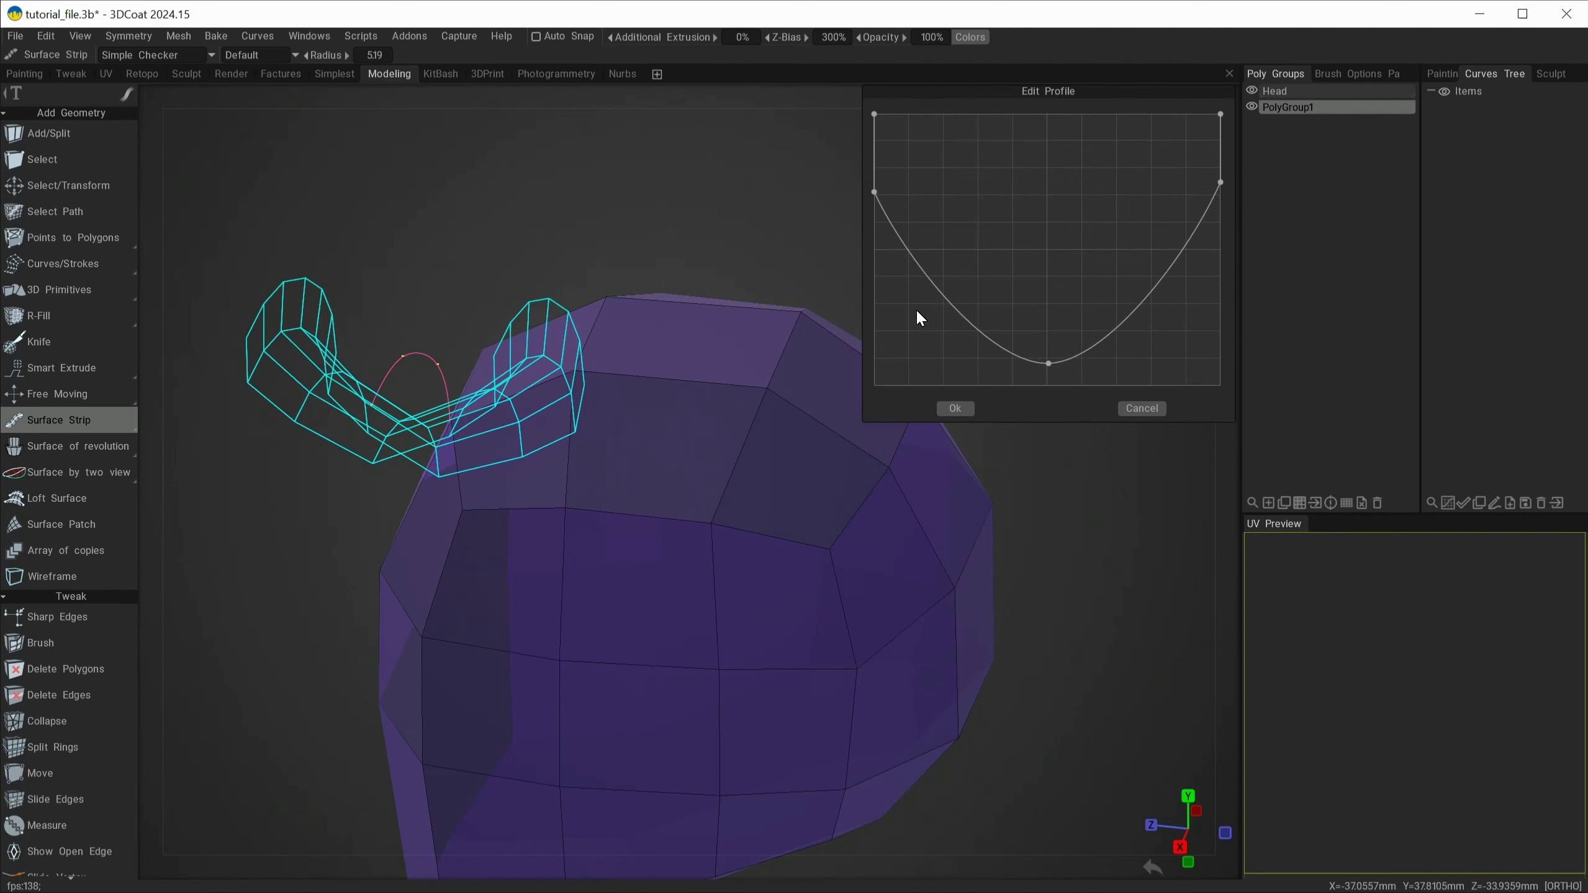
left_click(1140, 408)
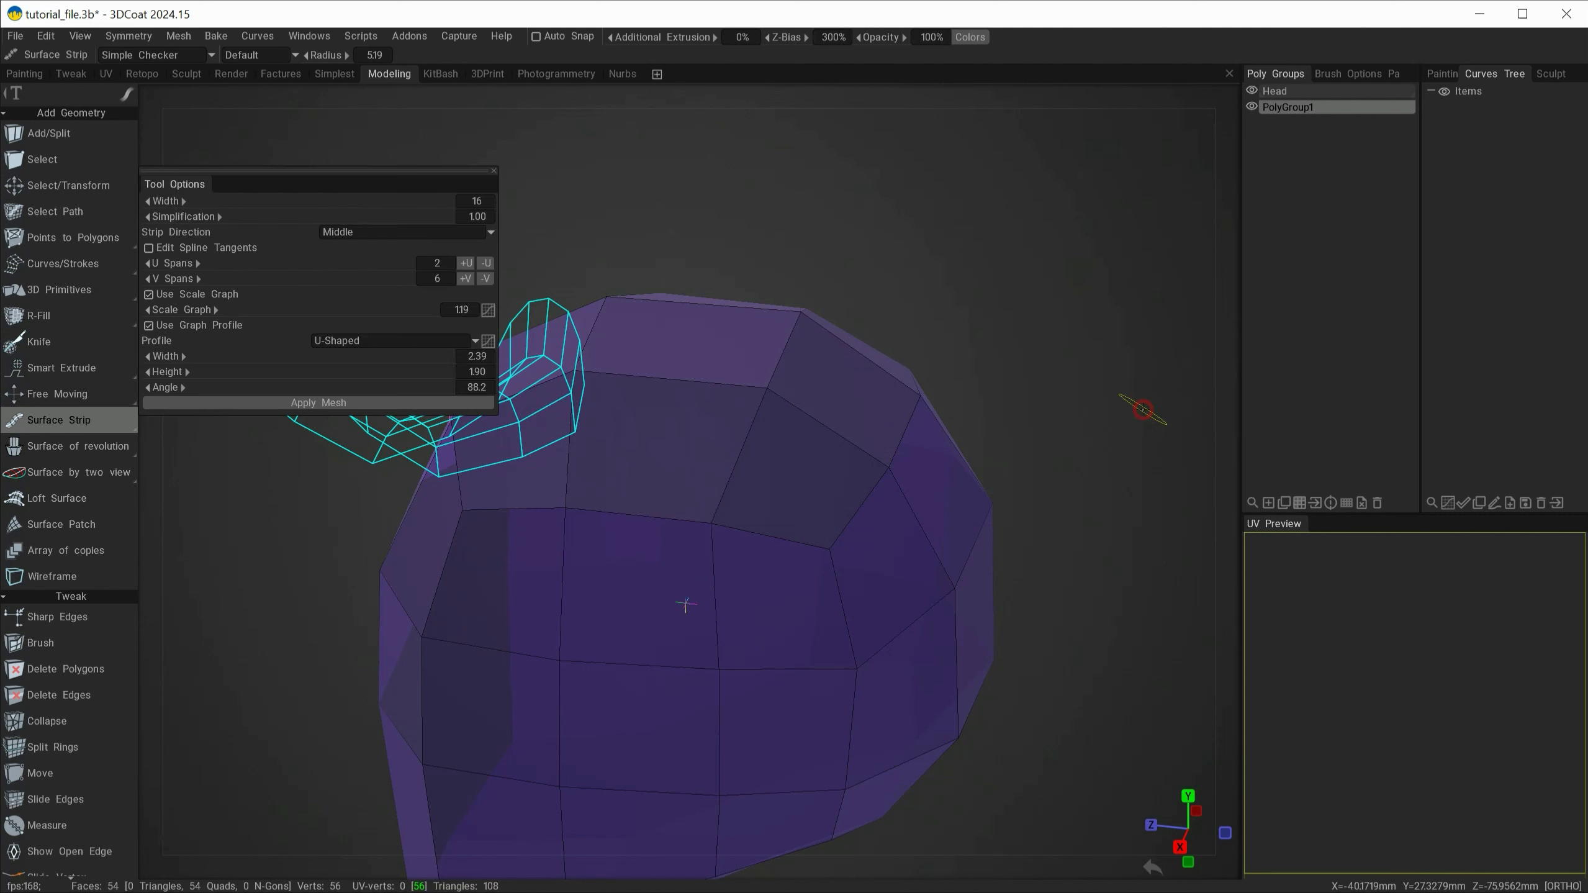
Narrow the strip to a width of 8 and lower the scale graph's end point to taper its far end
middle_click_drag(704, 422, 888, 538)
left_click_drag(372, 198, 360, 200)
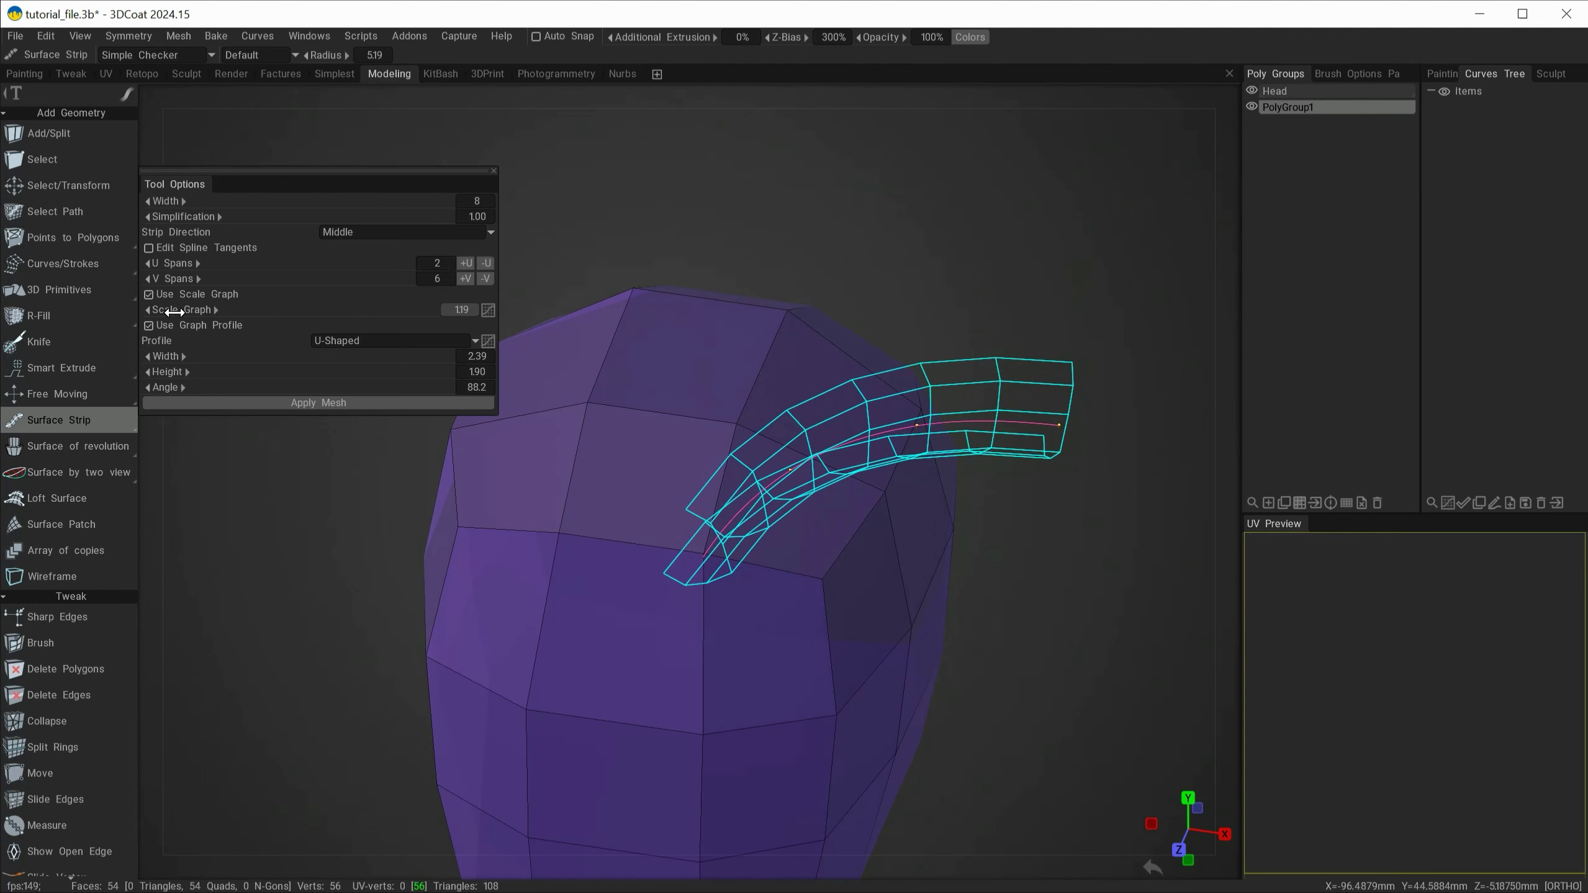
left_click(488, 309)
right_click_drag(609, 378, 514, 311)
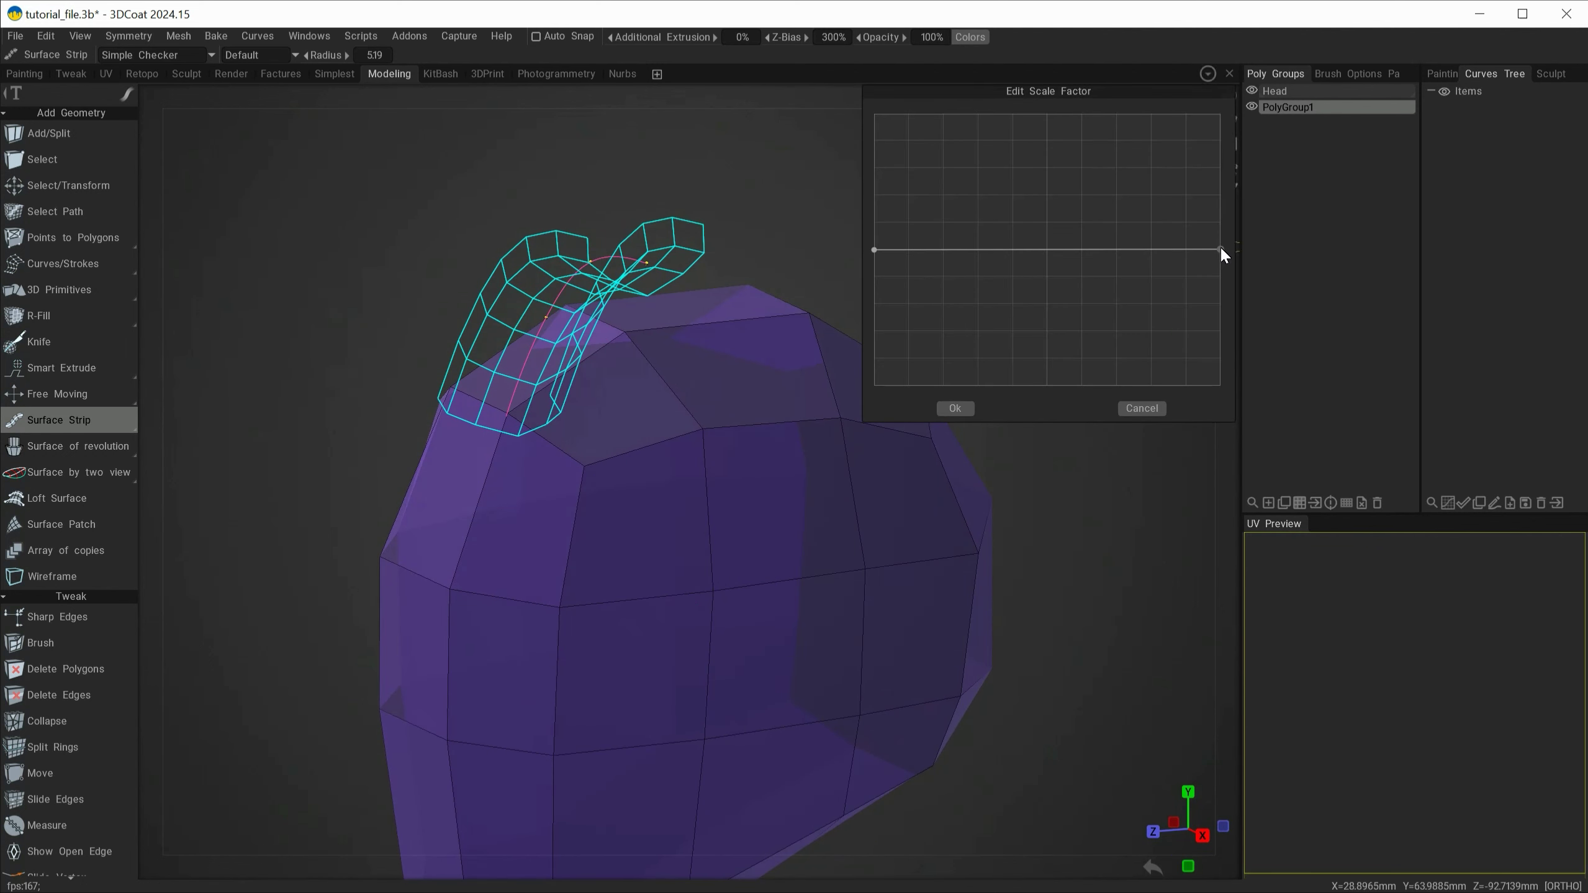
left_click_drag(1219, 249, 1229, 349)
right_click_drag(1000, 500, 375, 562)
key("Return")
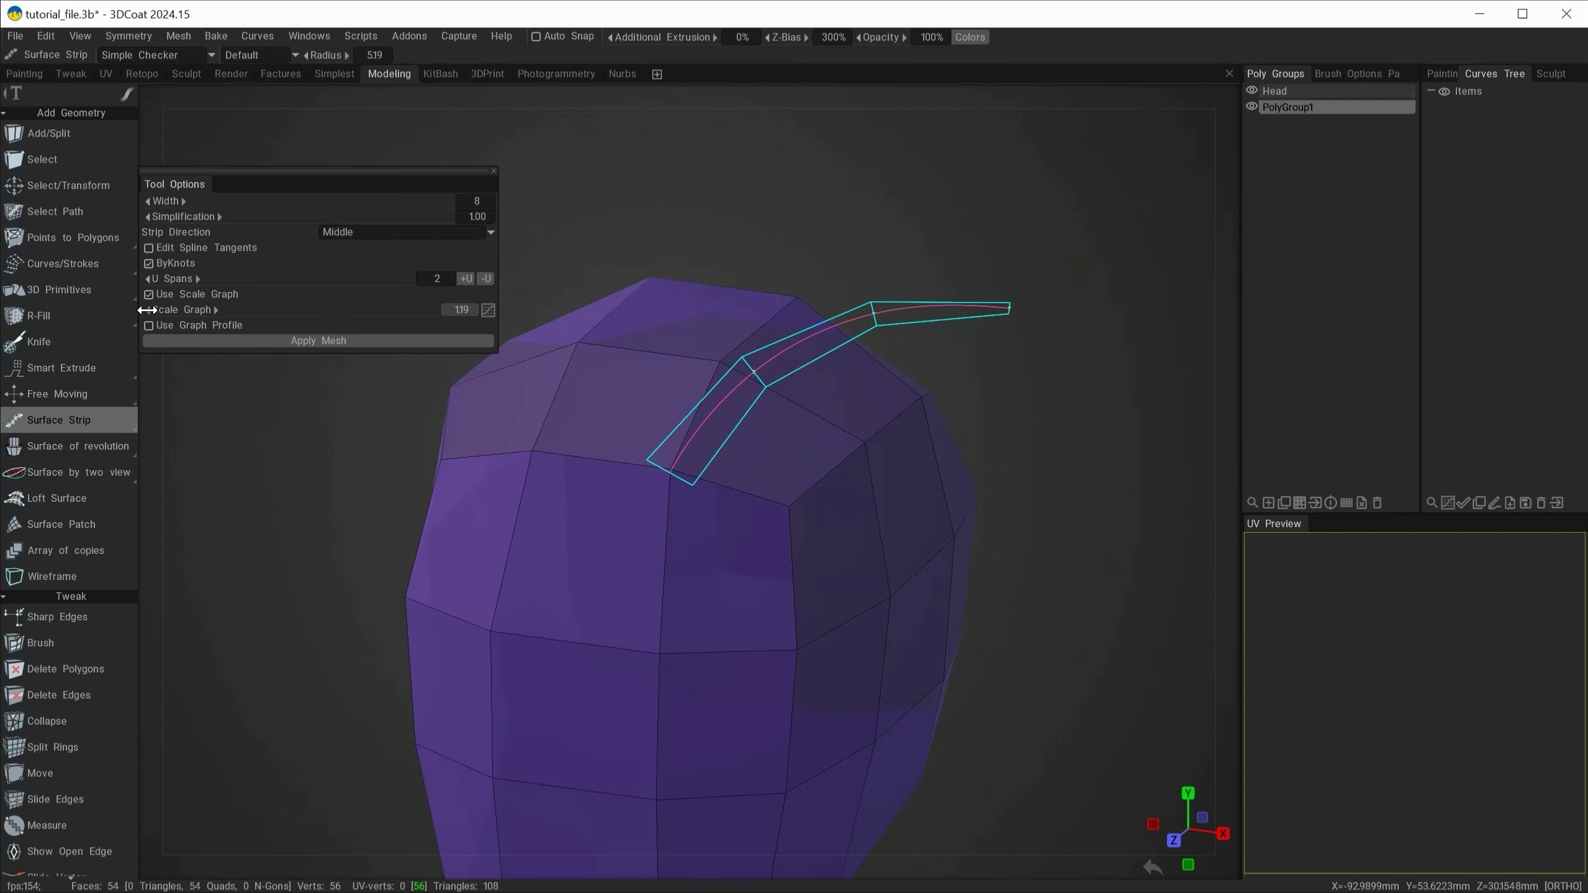
Turn off Use Graph Profile and raise the scale graph's end point level with its start for an even strip width
left_click(488, 310)
left_click_drag(1213, 355, 1251, 275)
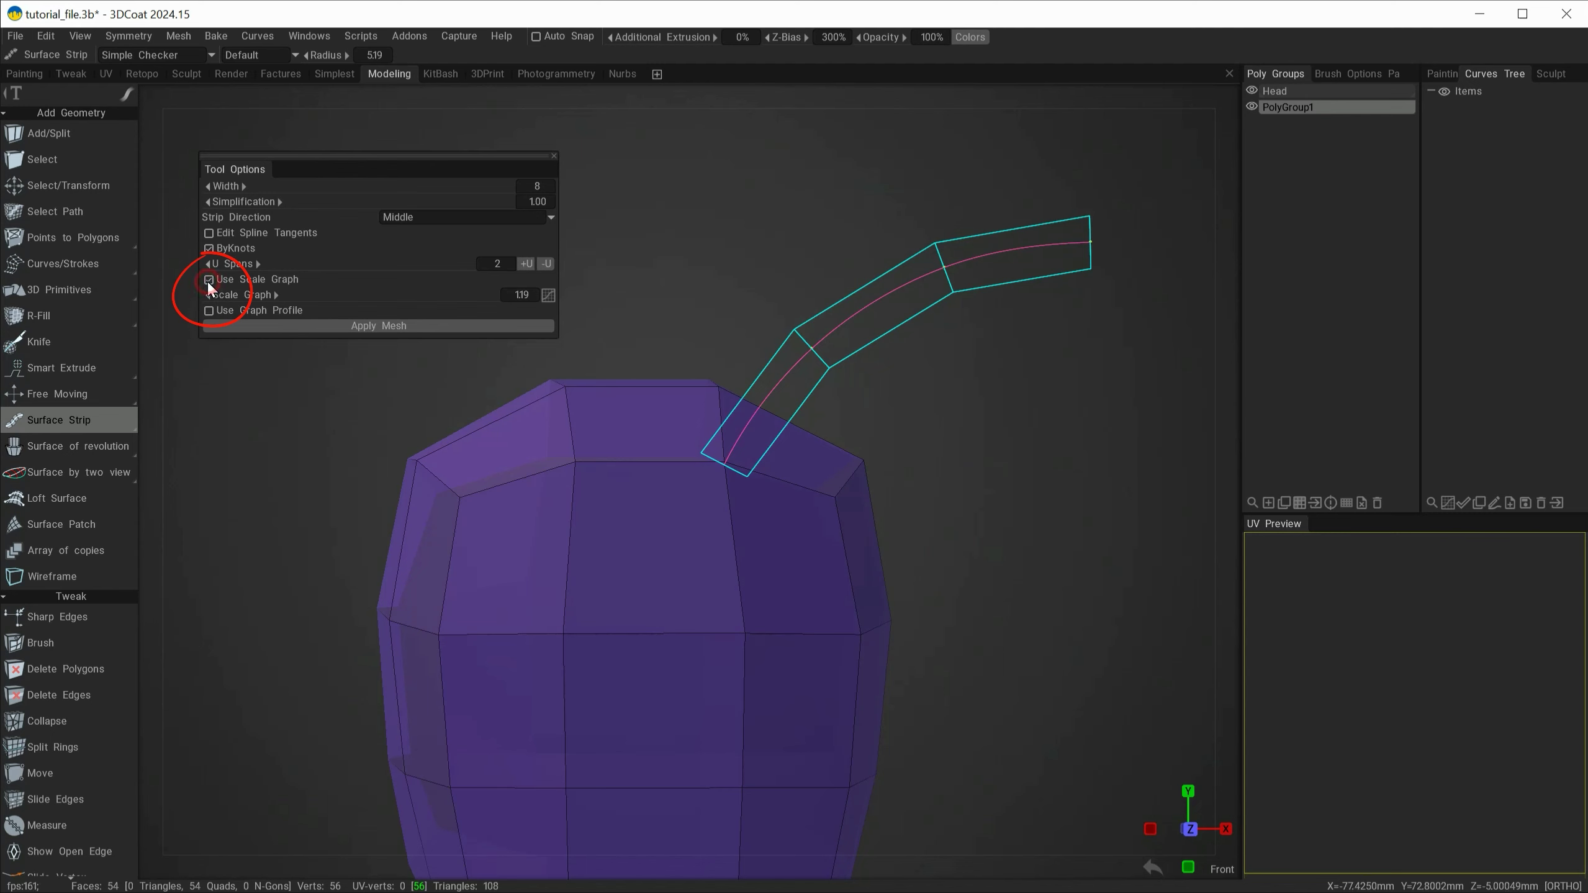
Turn off Use Scale Graph and ByKnots, and set the strip's V Spans to 14
left_click(209, 279)
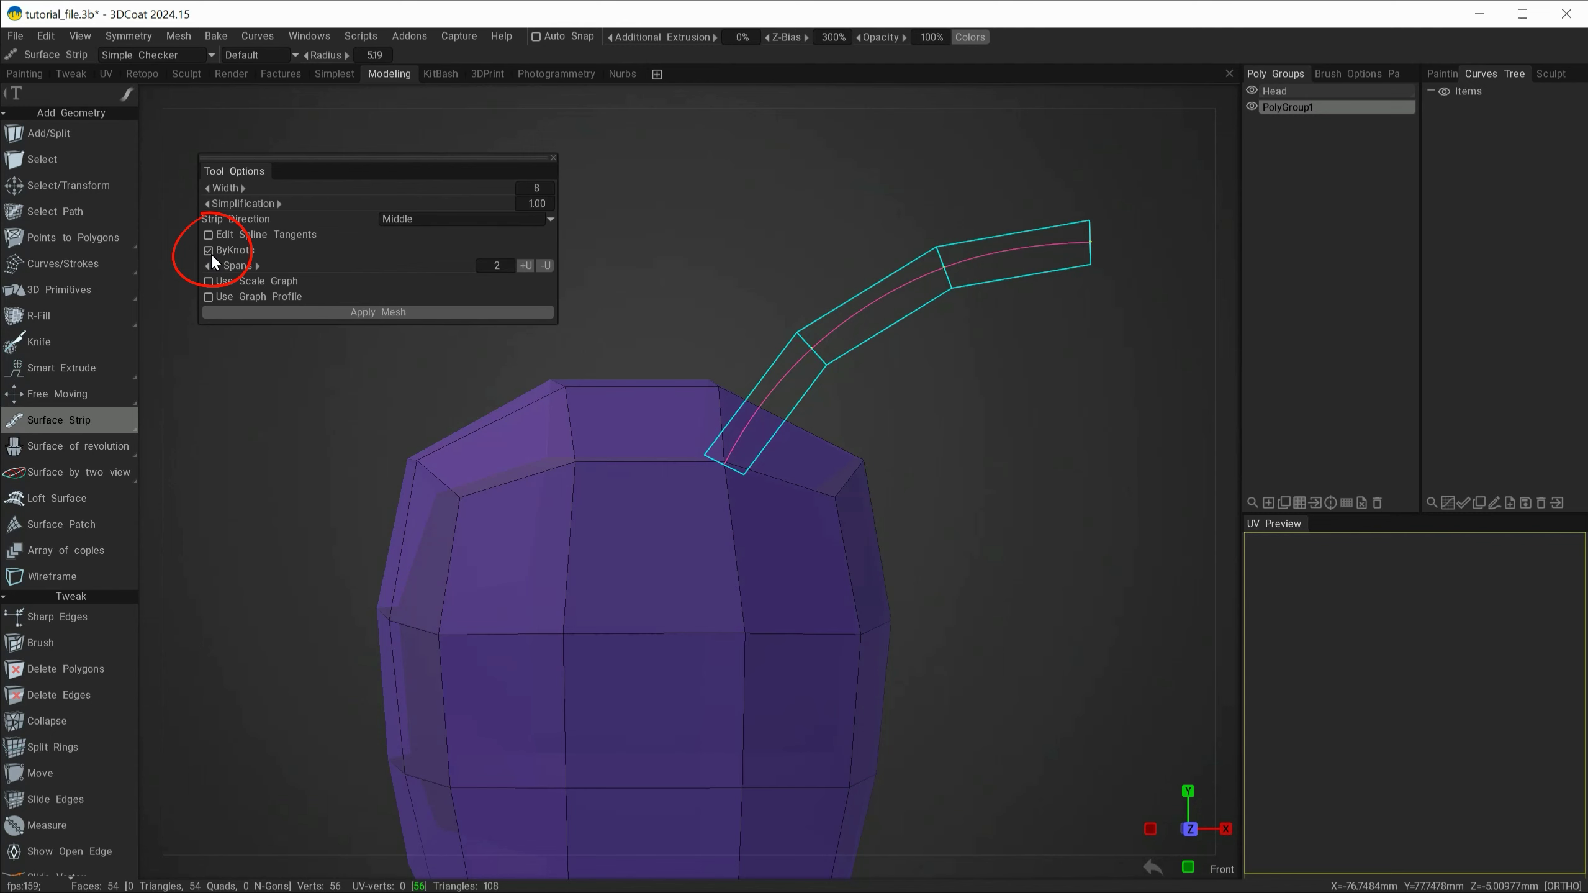
left_click(210, 252)
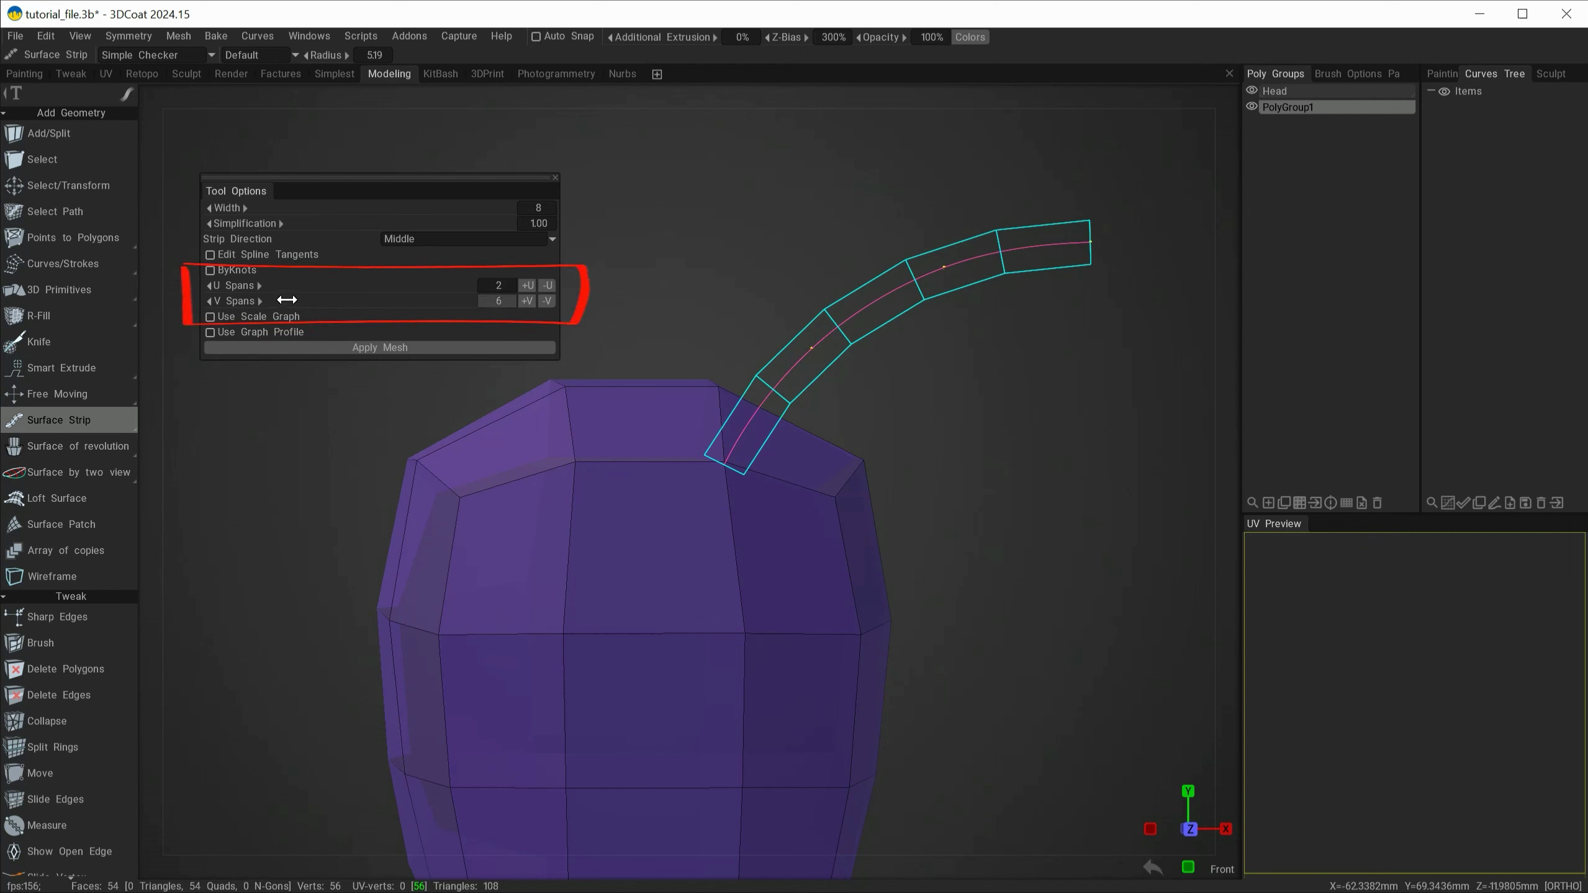
mouse_move(290, 299)
left_mouse_down()
mouse_move(353, 300)
mouse_move(296, 301)
mouse_move(348, 314)
mouse_move(334, 318)
left_mouse_up()
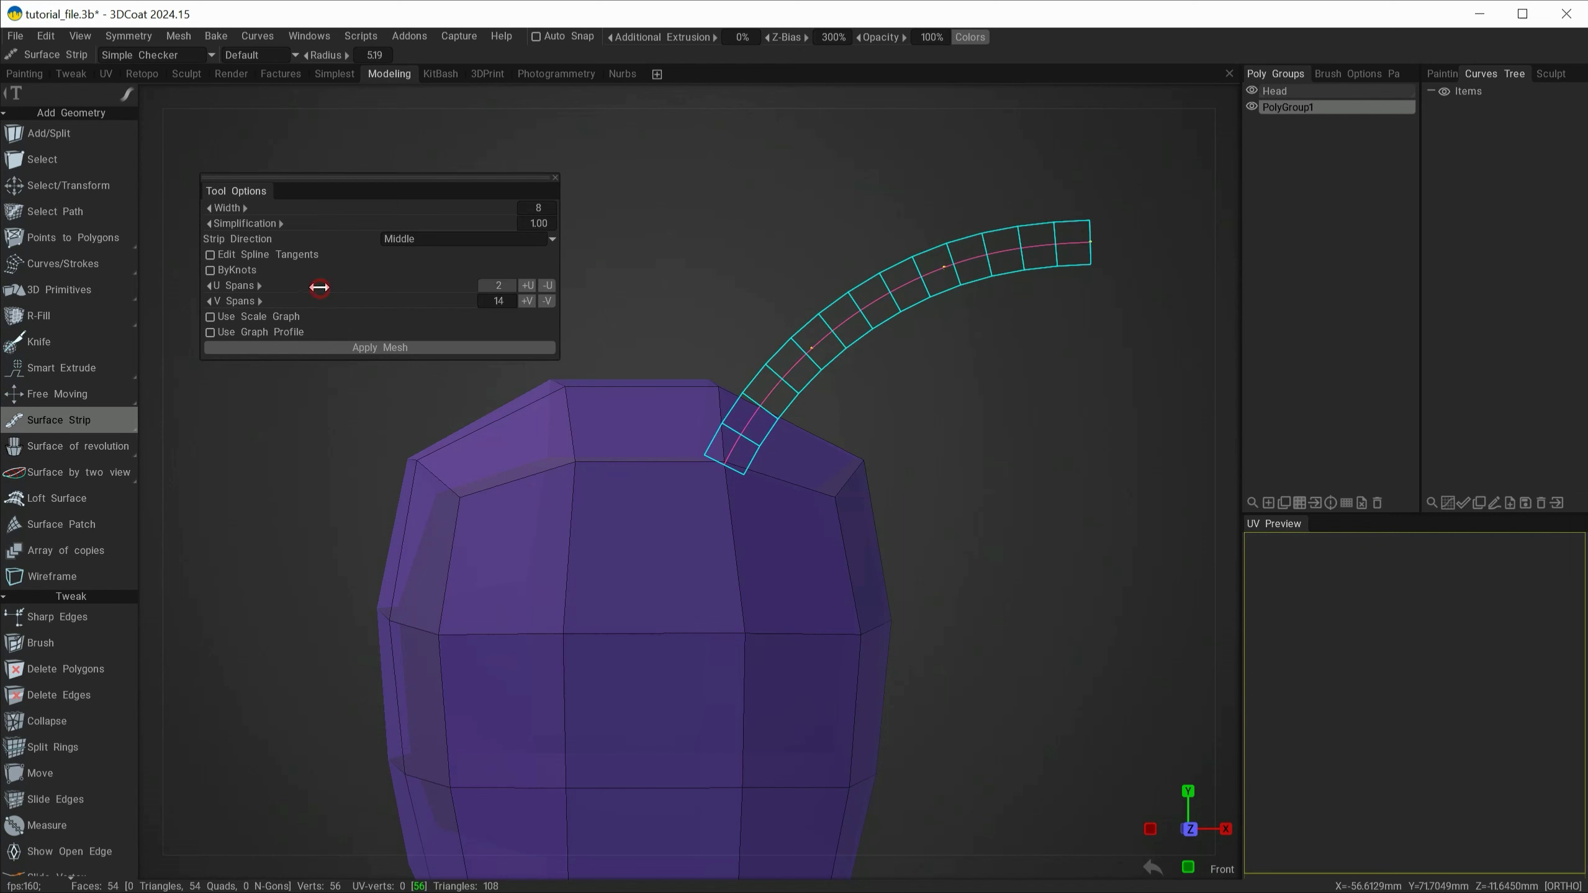
mouse_move(324, 288)
left_mouse_down()
mouse_move(337, 285)
mouse_move(319, 285)
left_mouse_up()
mouse_move(787, 518)
left_mouse_down("alt")
mouse_move(705, 535)
mouse_move(619, 514)
left_mouse_up("alt")
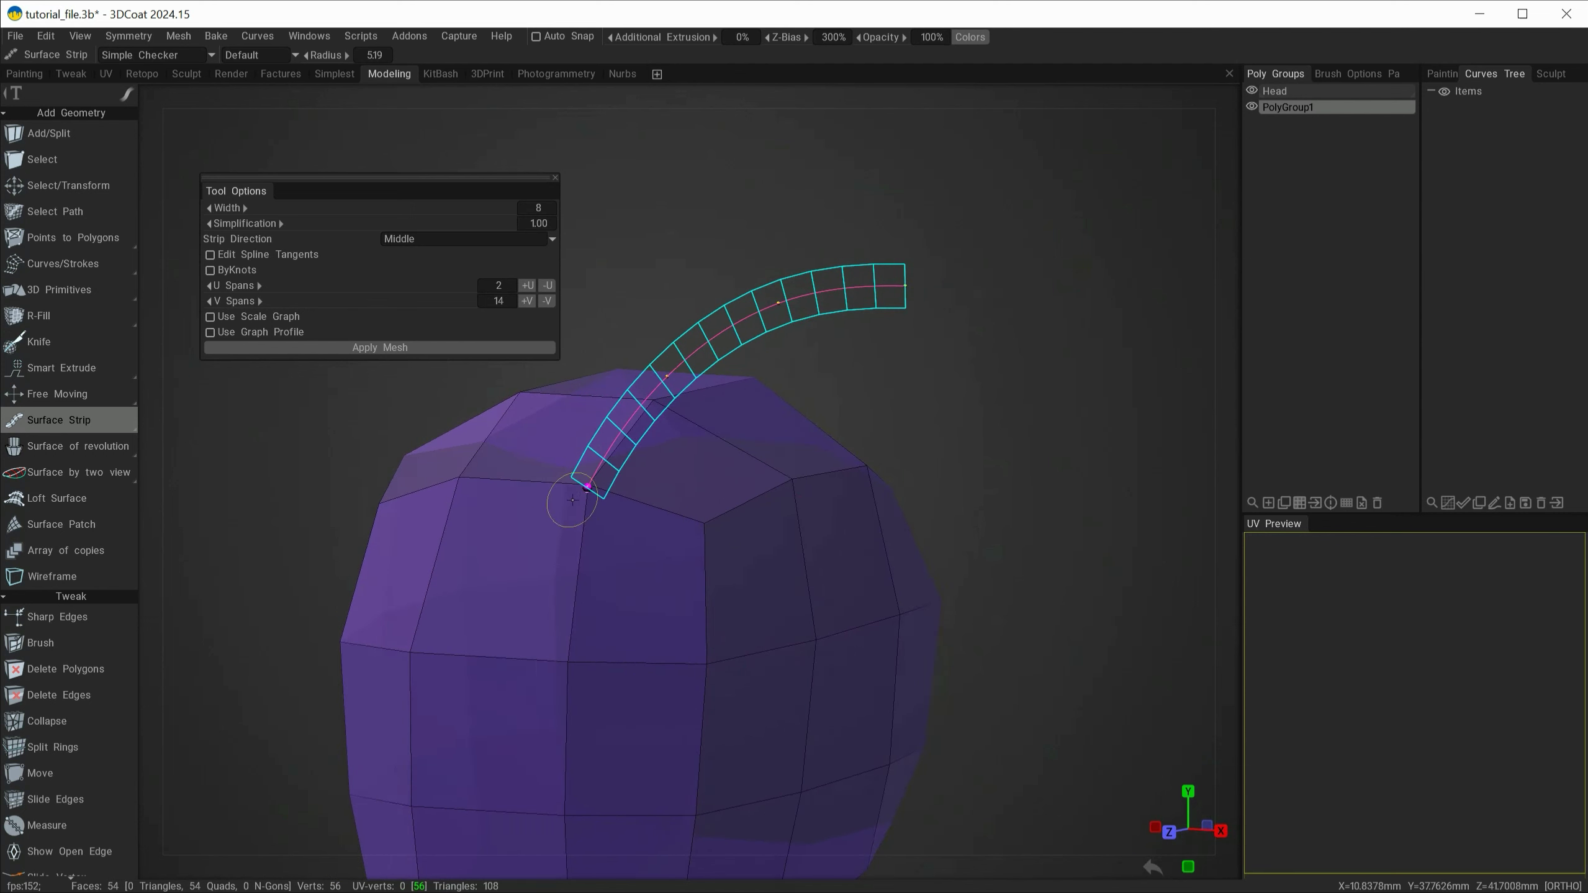
left_click_drag(913, 293, 574, 287, "alt")
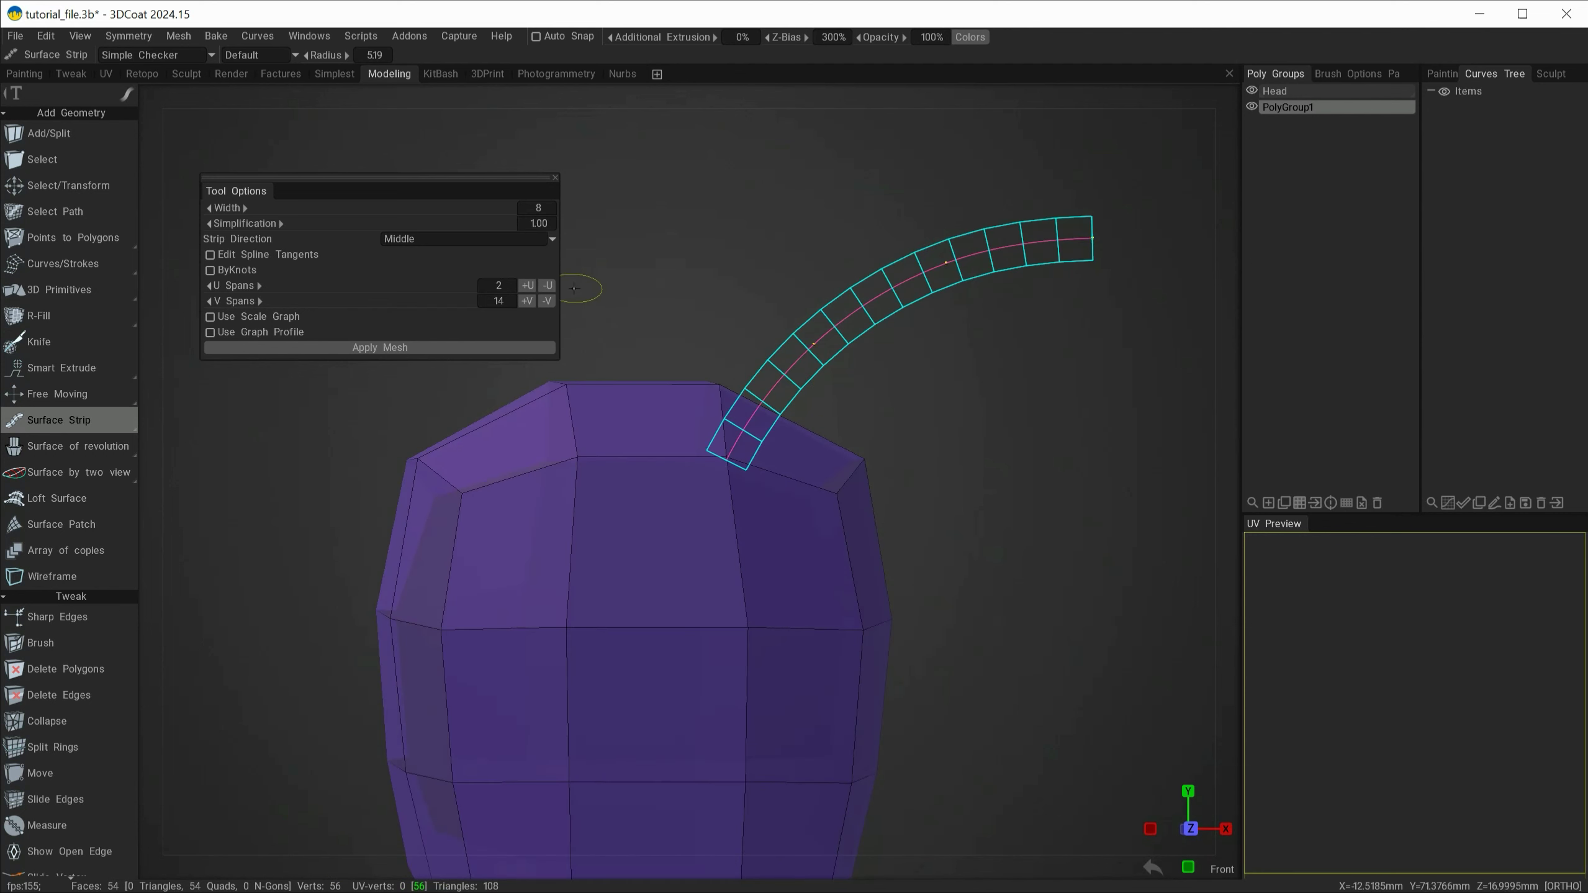
Turn Use Scale Graph back on and lower the graph's end point to taper the strip's far end
left_click(209, 317)
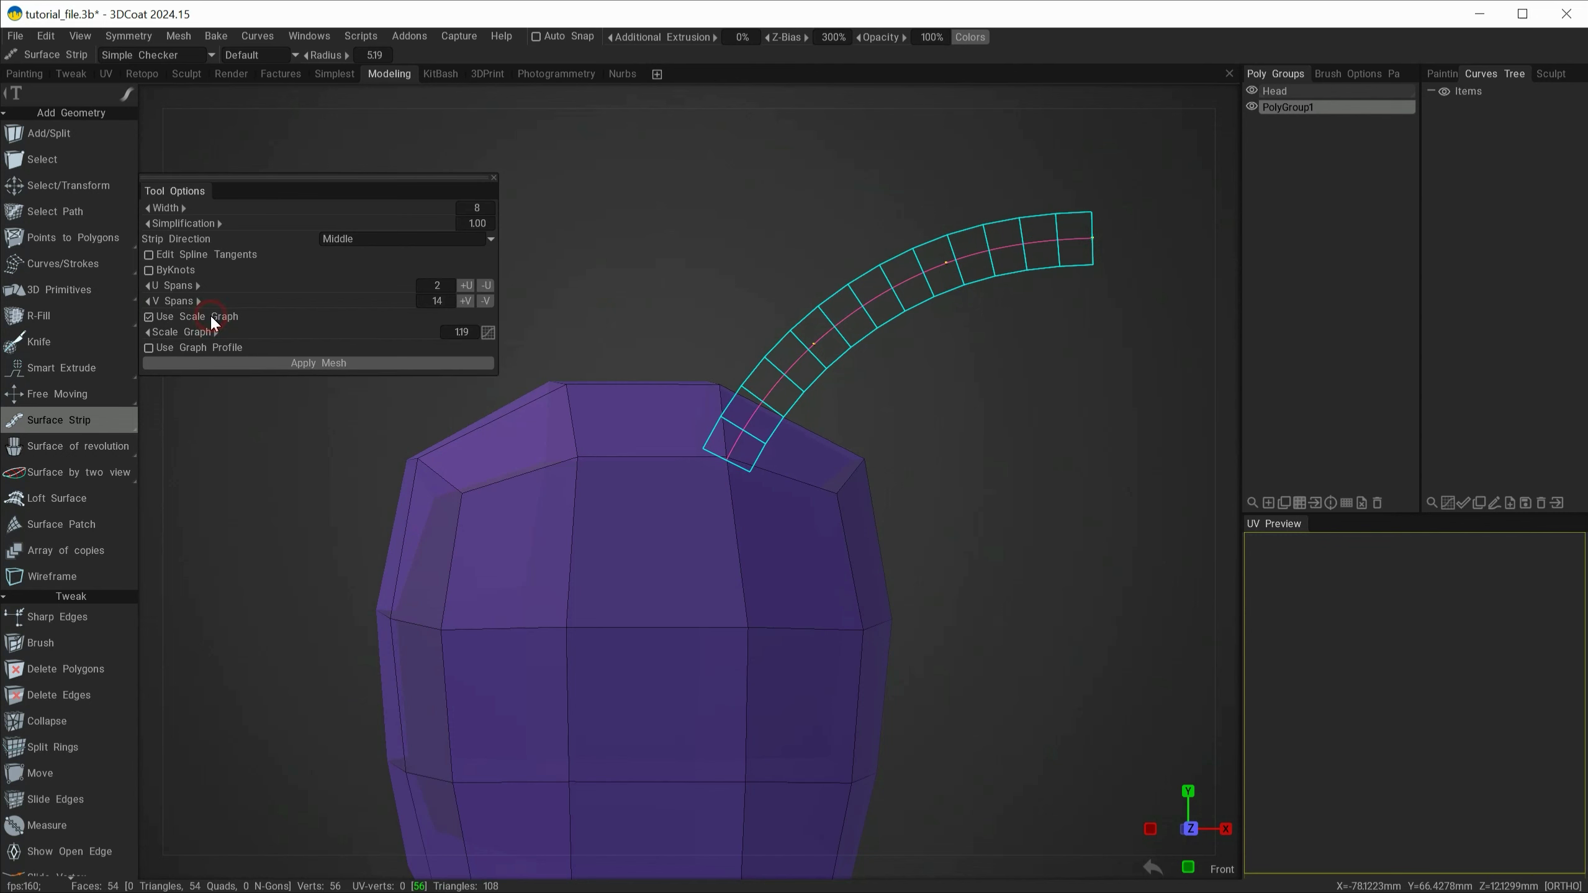
left_click(489, 332)
left_click_drag(1091, 92, 1048, 396)
left_click_drag(1180, 556, 1197, 668)
left_click(917, 715)
Bend the strip's curve into an S-shape by moving its points, and apply it as mesh with a width of 12
left_click_drag(912, 625, 843, 590, "alt")
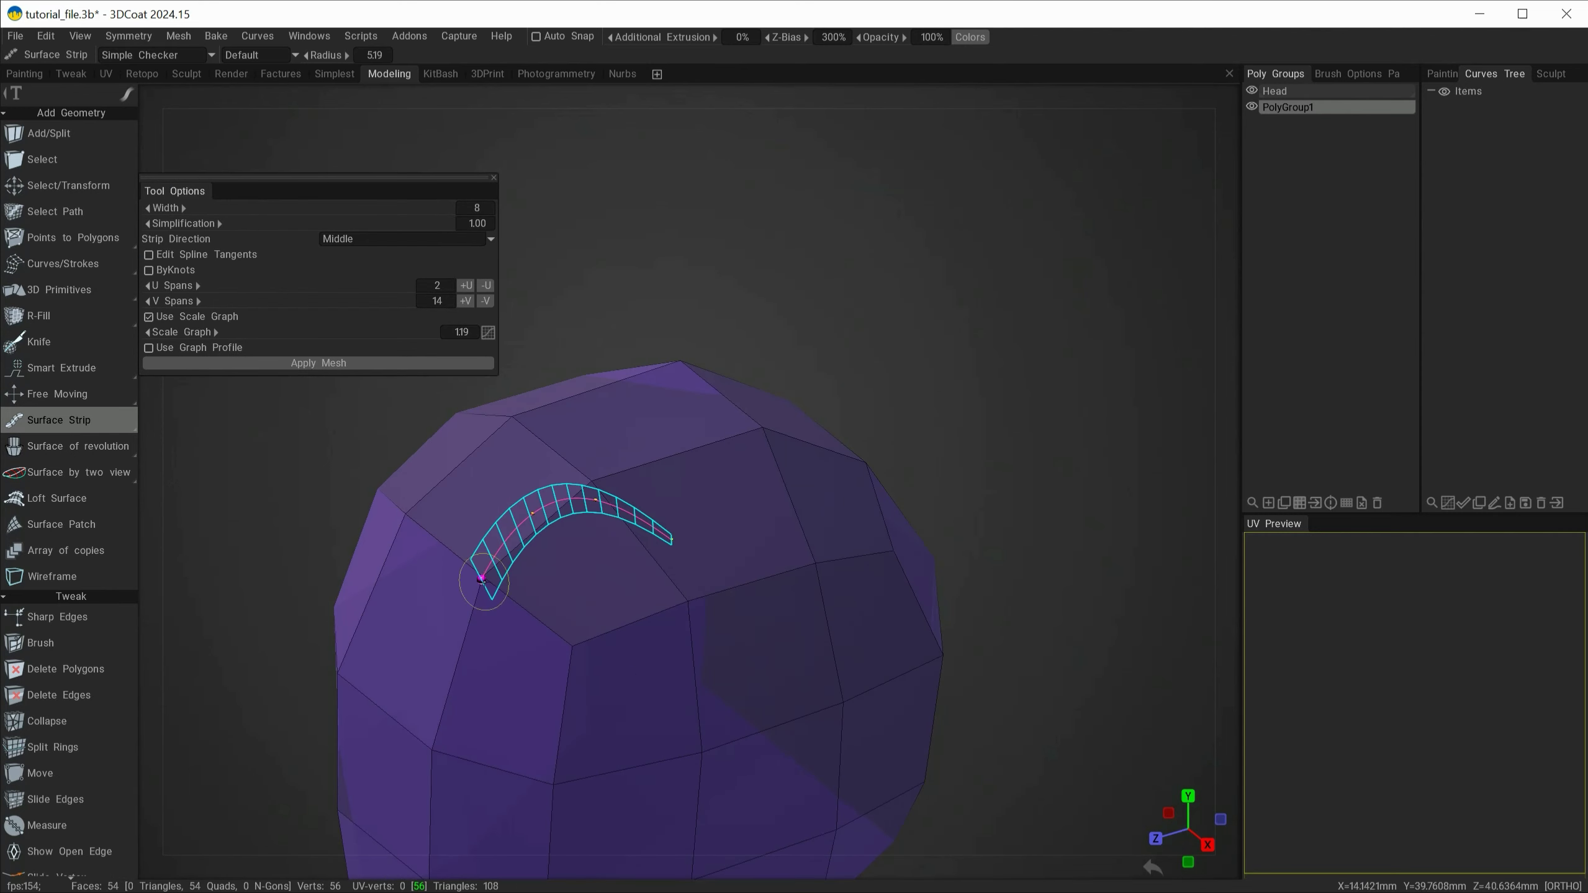
mouse_move(727, 577)
left_mouse_down("alt")
mouse_move(666, 620)
mouse_move(724, 607)
left_mouse_up("alt")
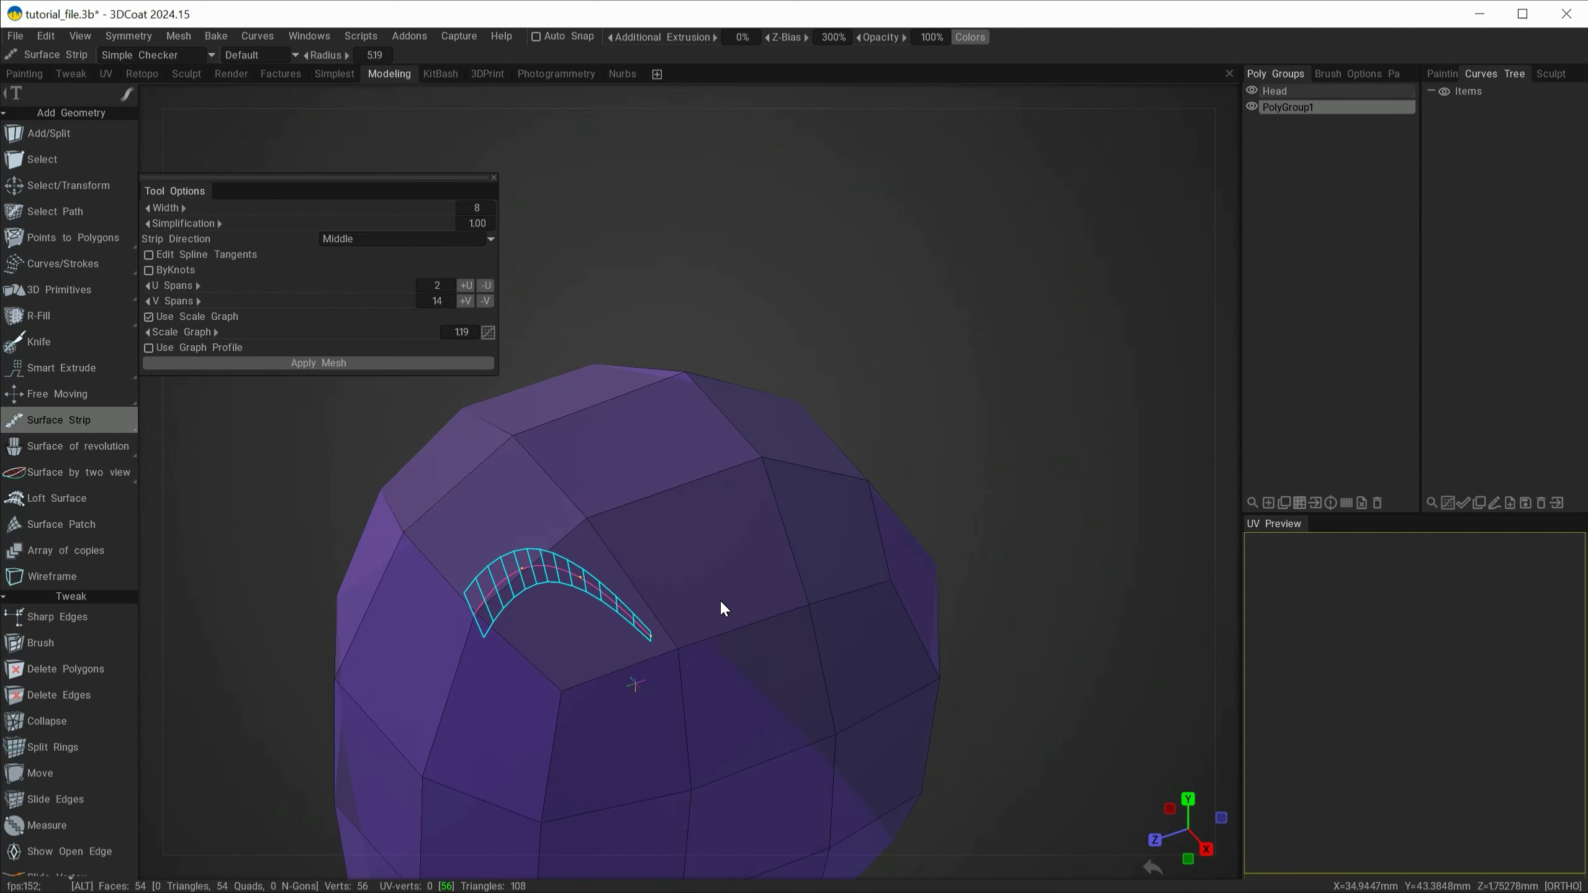
left_click_drag(651, 635, 684, 609)
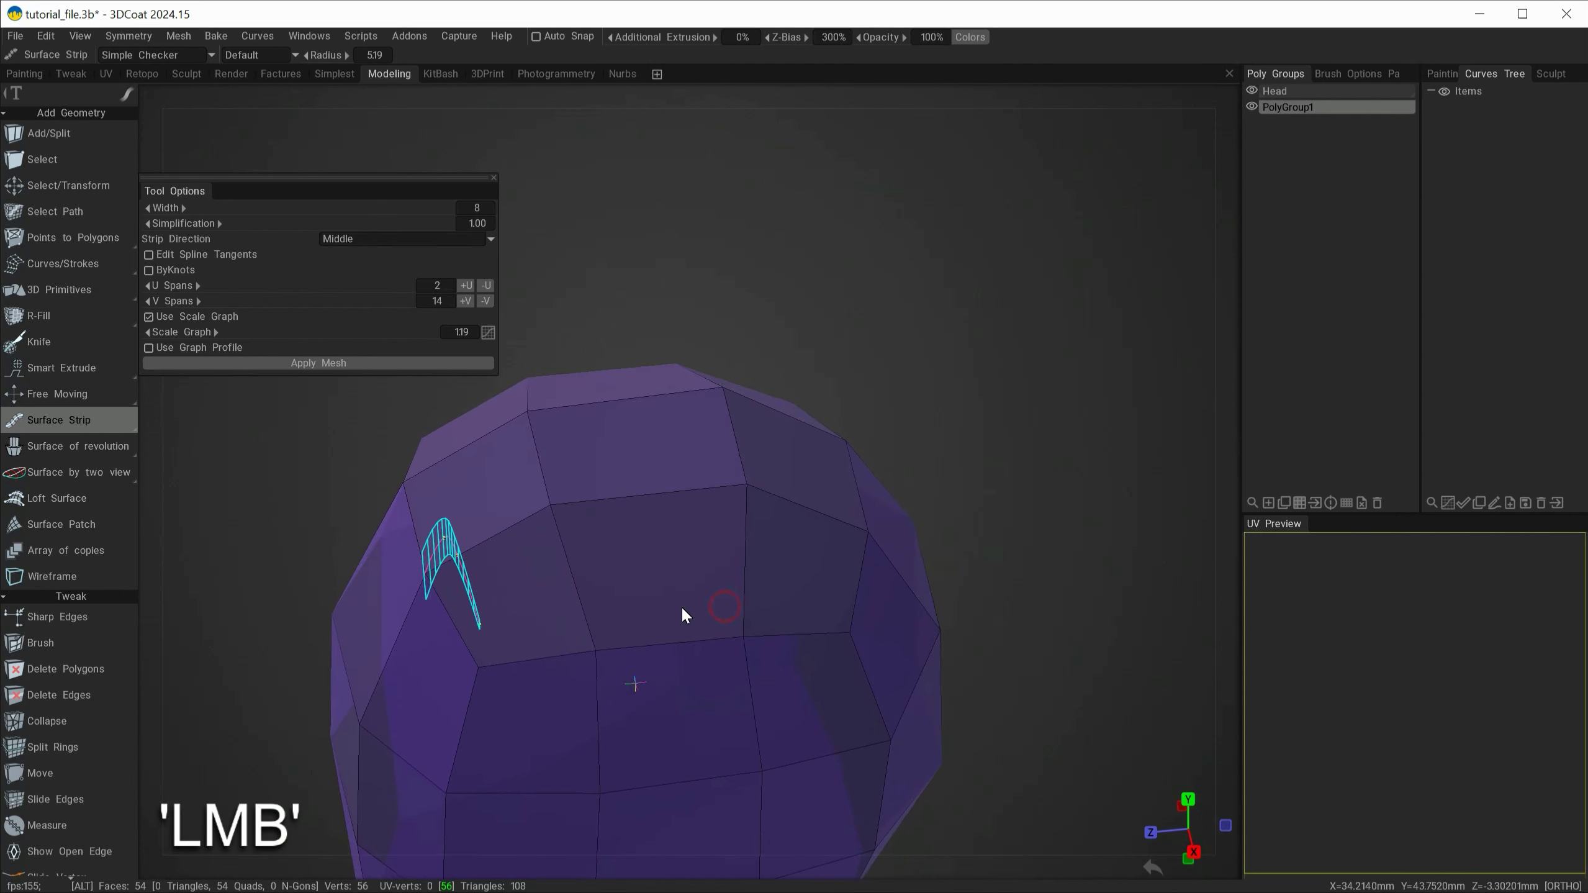
mouse_move(438, 550)
left_mouse_down()
mouse_move(475, 619)
mouse_move(528, 628)
mouse_move(656, 568)
mouse_move(625, 550)
left_mouse_up()
mouse_move(394, 432)
left_mouse_down()
mouse_move(425, 556)
mouse_move(568, 613)
left_mouse_up()
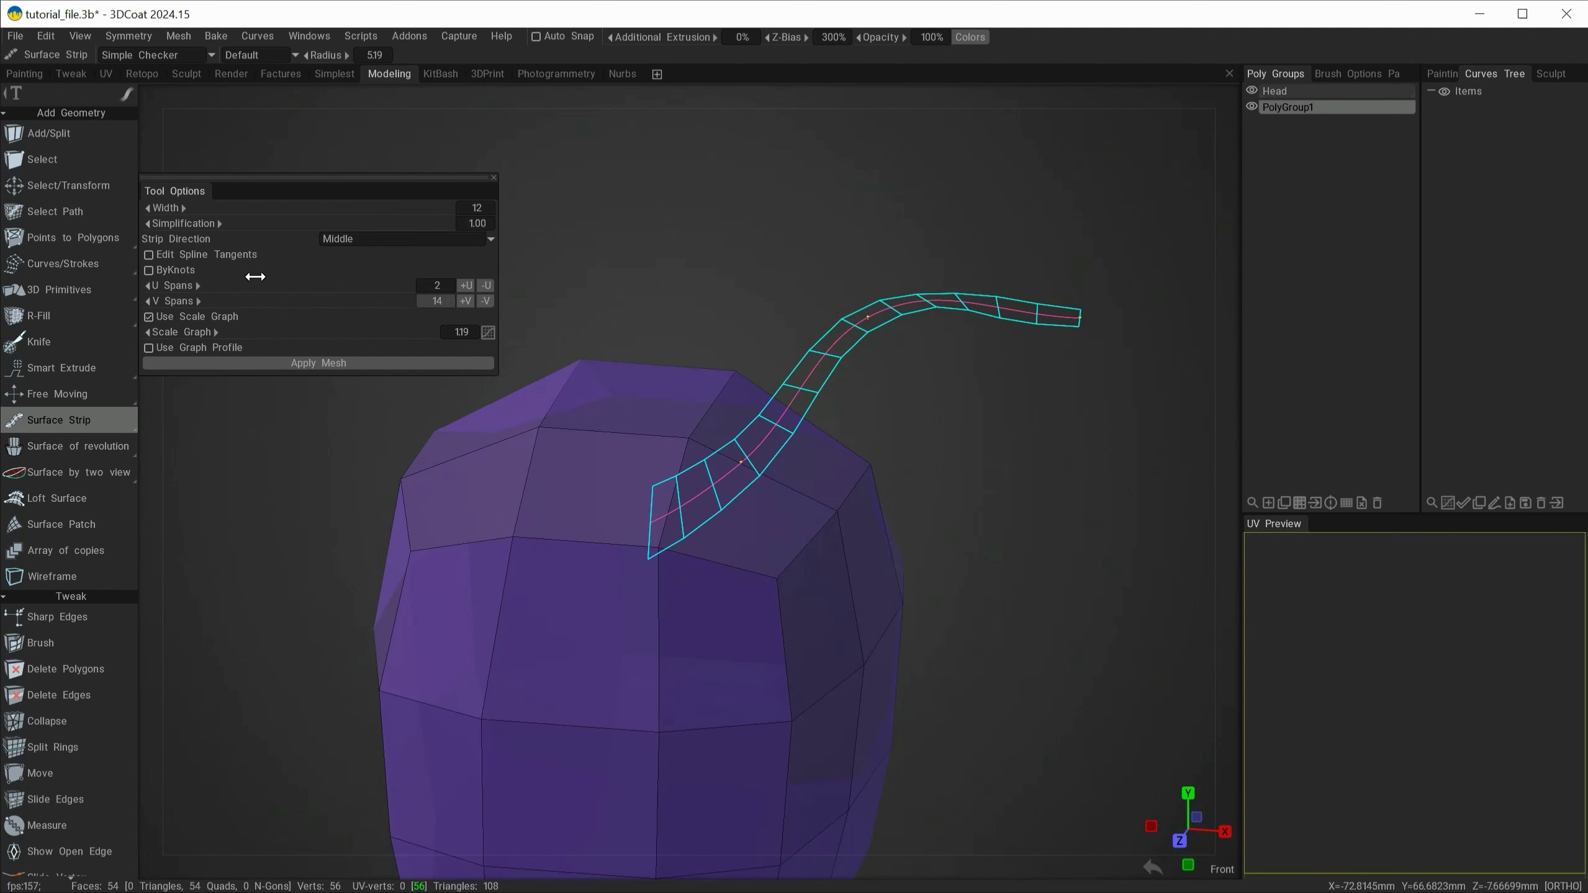
left_click(318, 364)
mouse_move(387, 413)
left_mouse_down("alt")
mouse_move(489, 484)
mouse_move(744, 514)
mouse_move(743, 547)
mouse_move(631, 563)
mouse_move(709, 531)
left_mouse_up("alt")
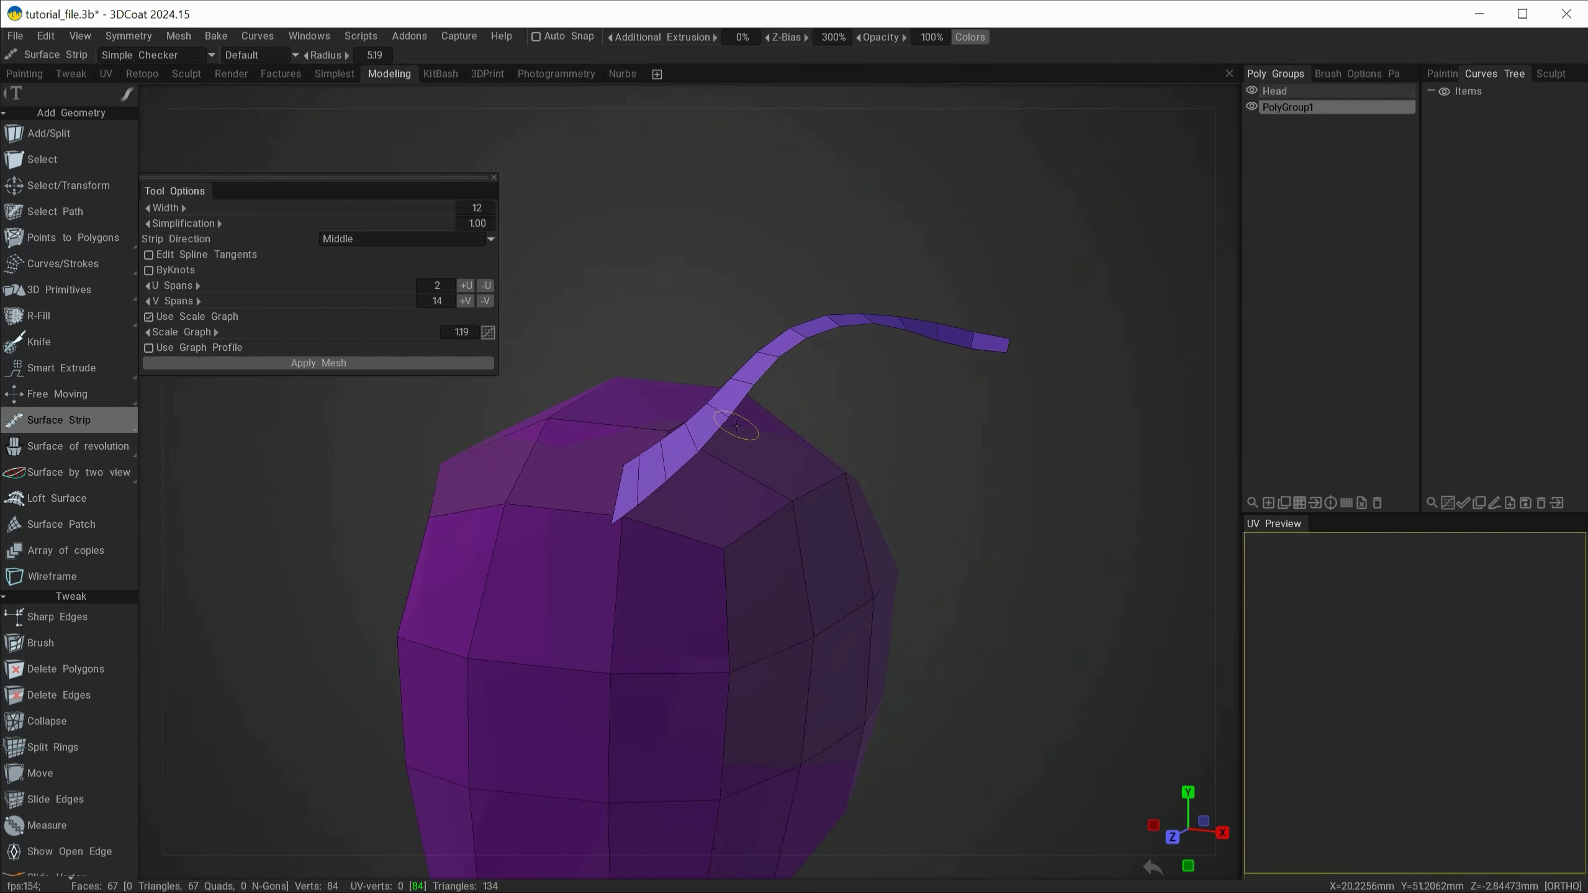
Adjust the strip's wide end near the head with the Free Moving tool's gizmo
left_click(66, 392)
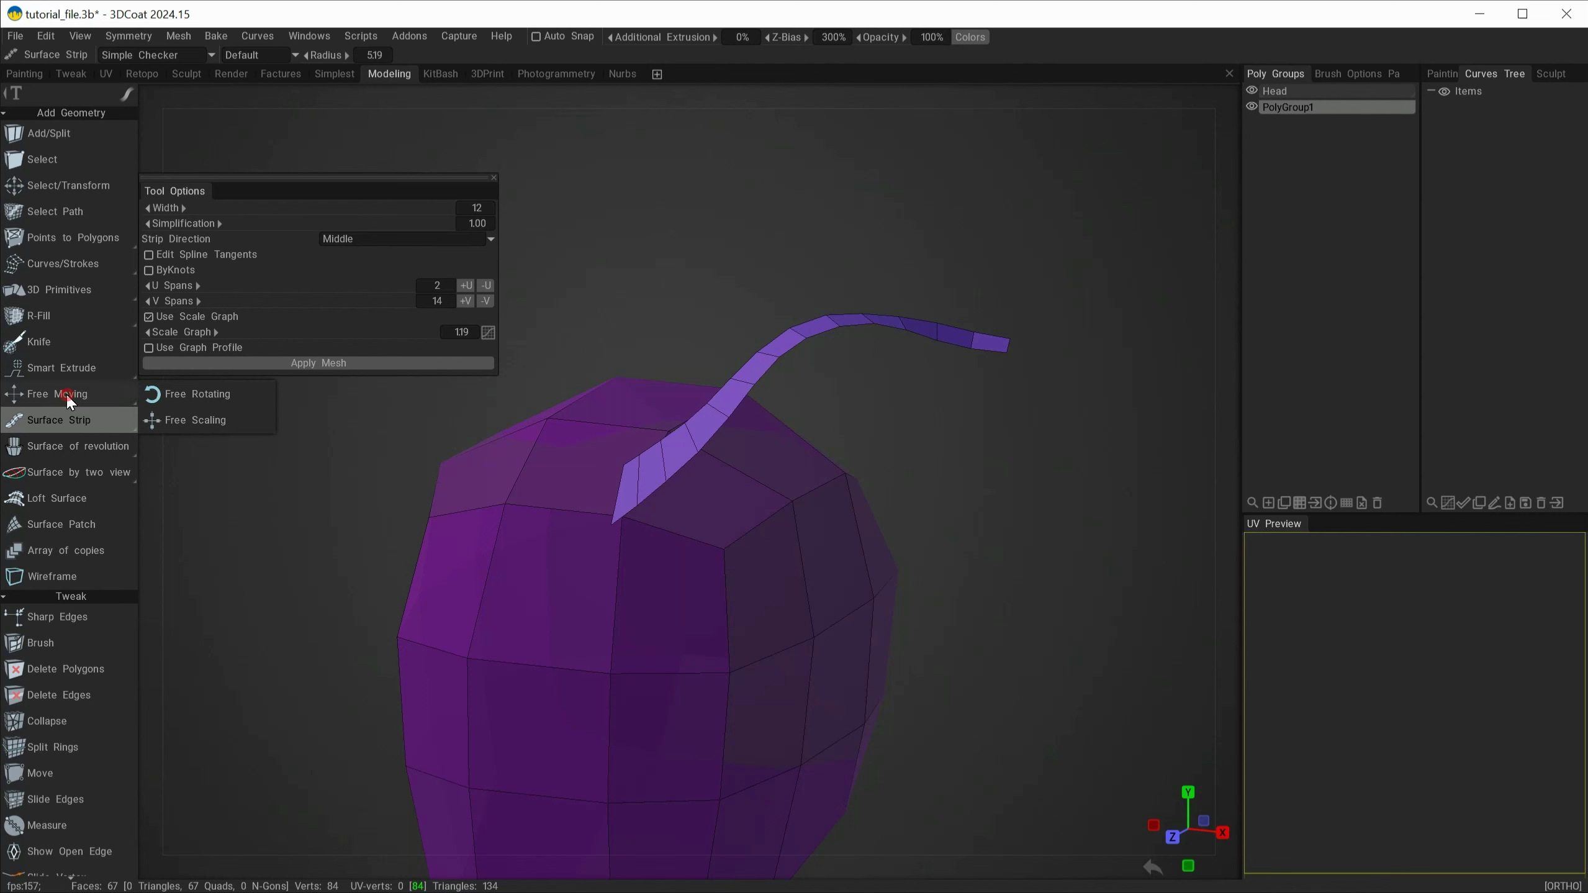
left_click_drag(810, 422, 629, 495, "shift")
right_click_drag(629, 495, 833, 581)
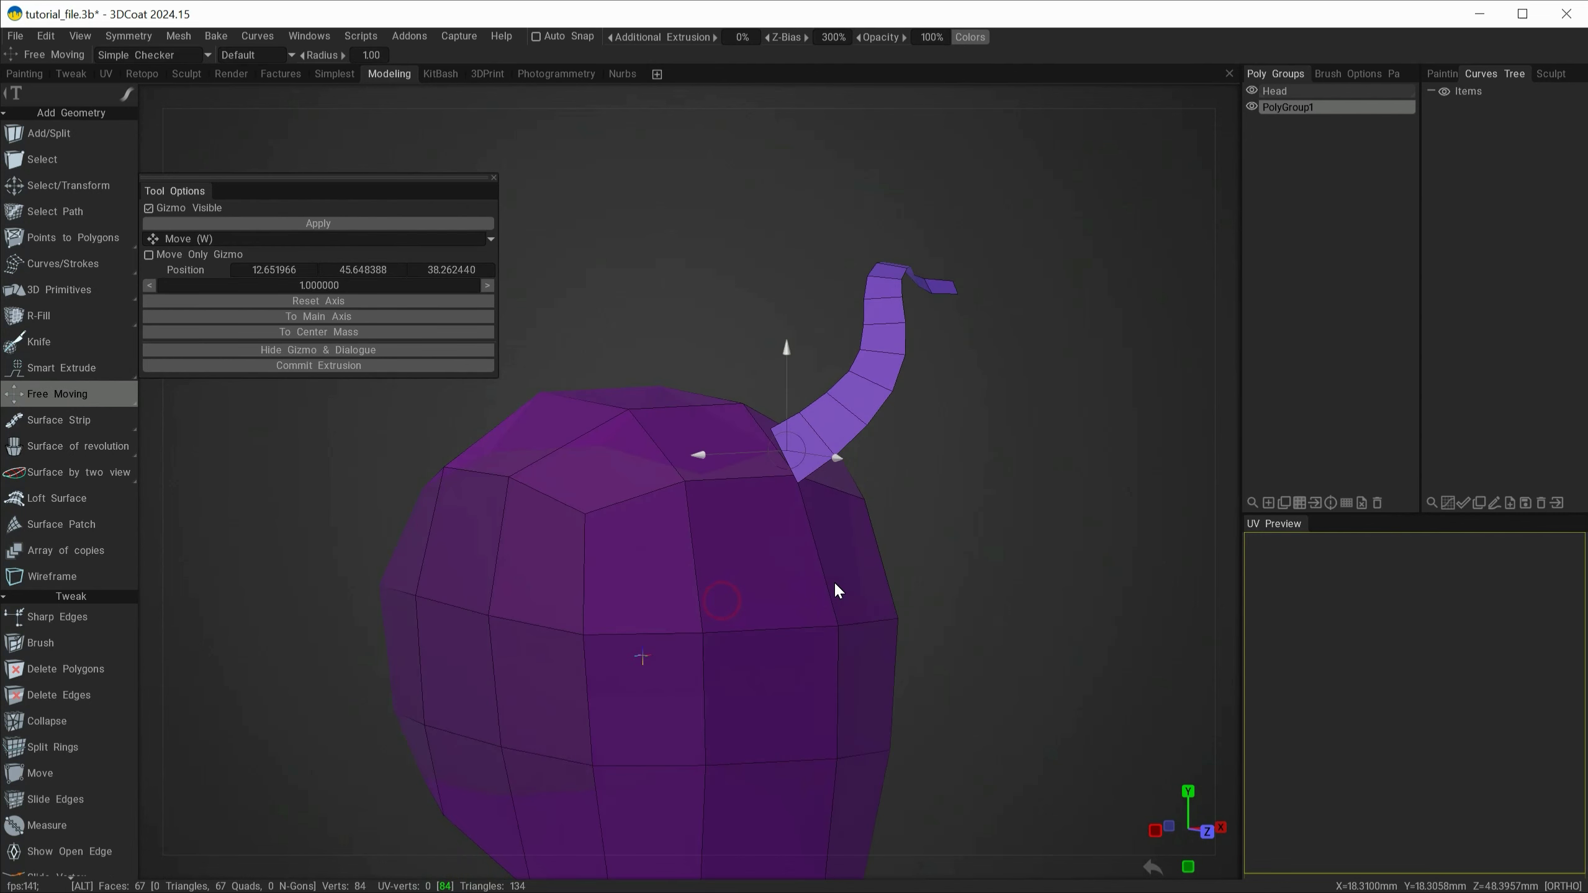
left_click_drag(796, 440, 832, 471)
Pull a vertex on the strip's upper border outward using Points to Polygons
left_click(51, 160)
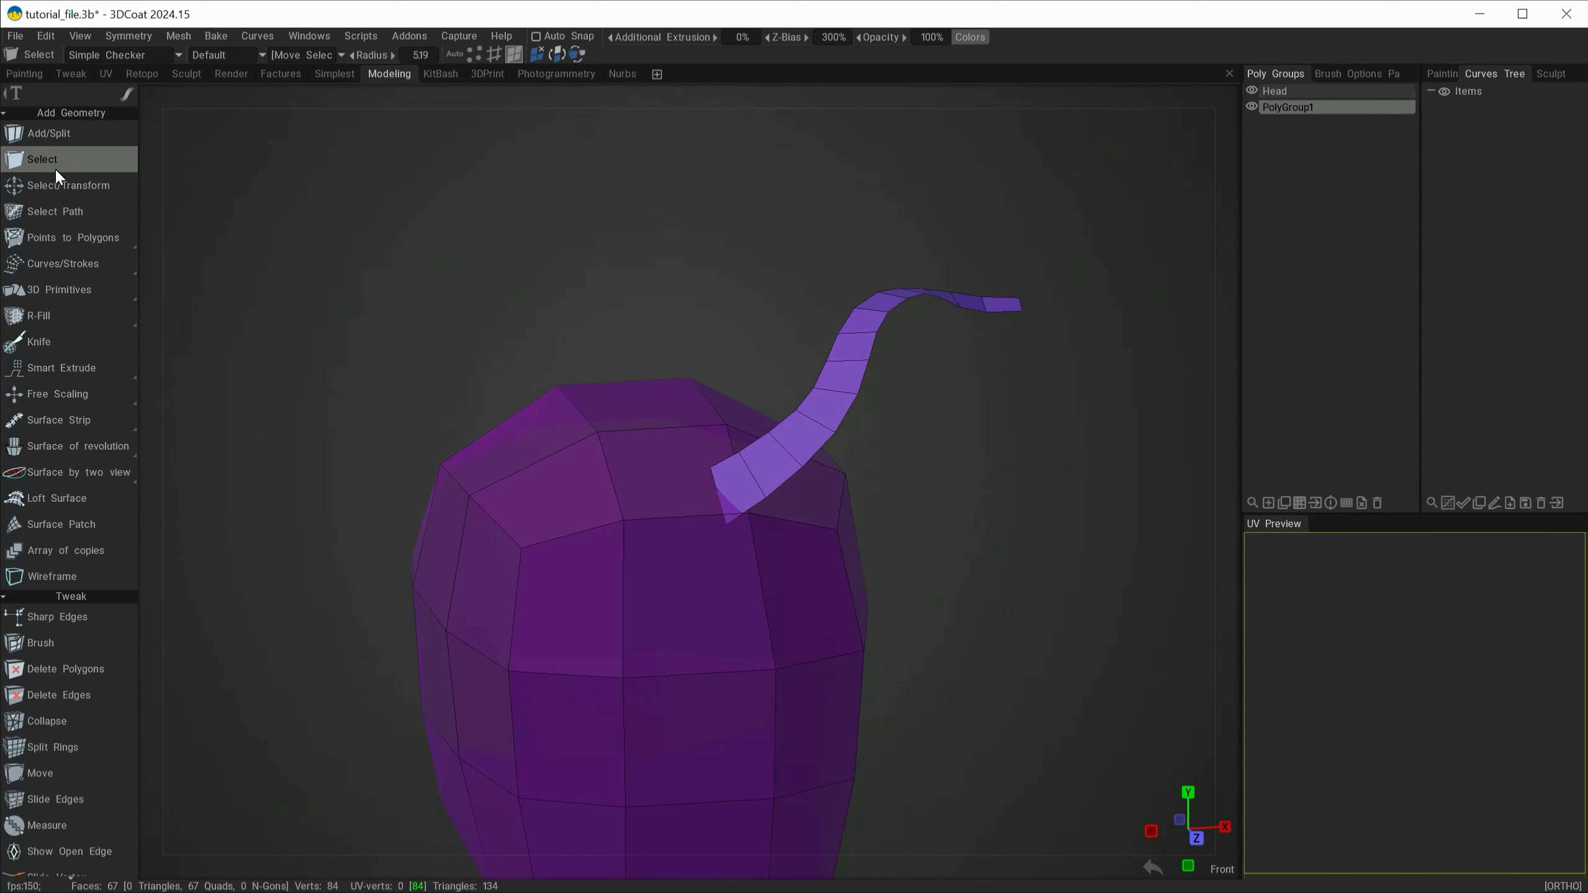
left_click(58, 238)
right_click(795, 411)
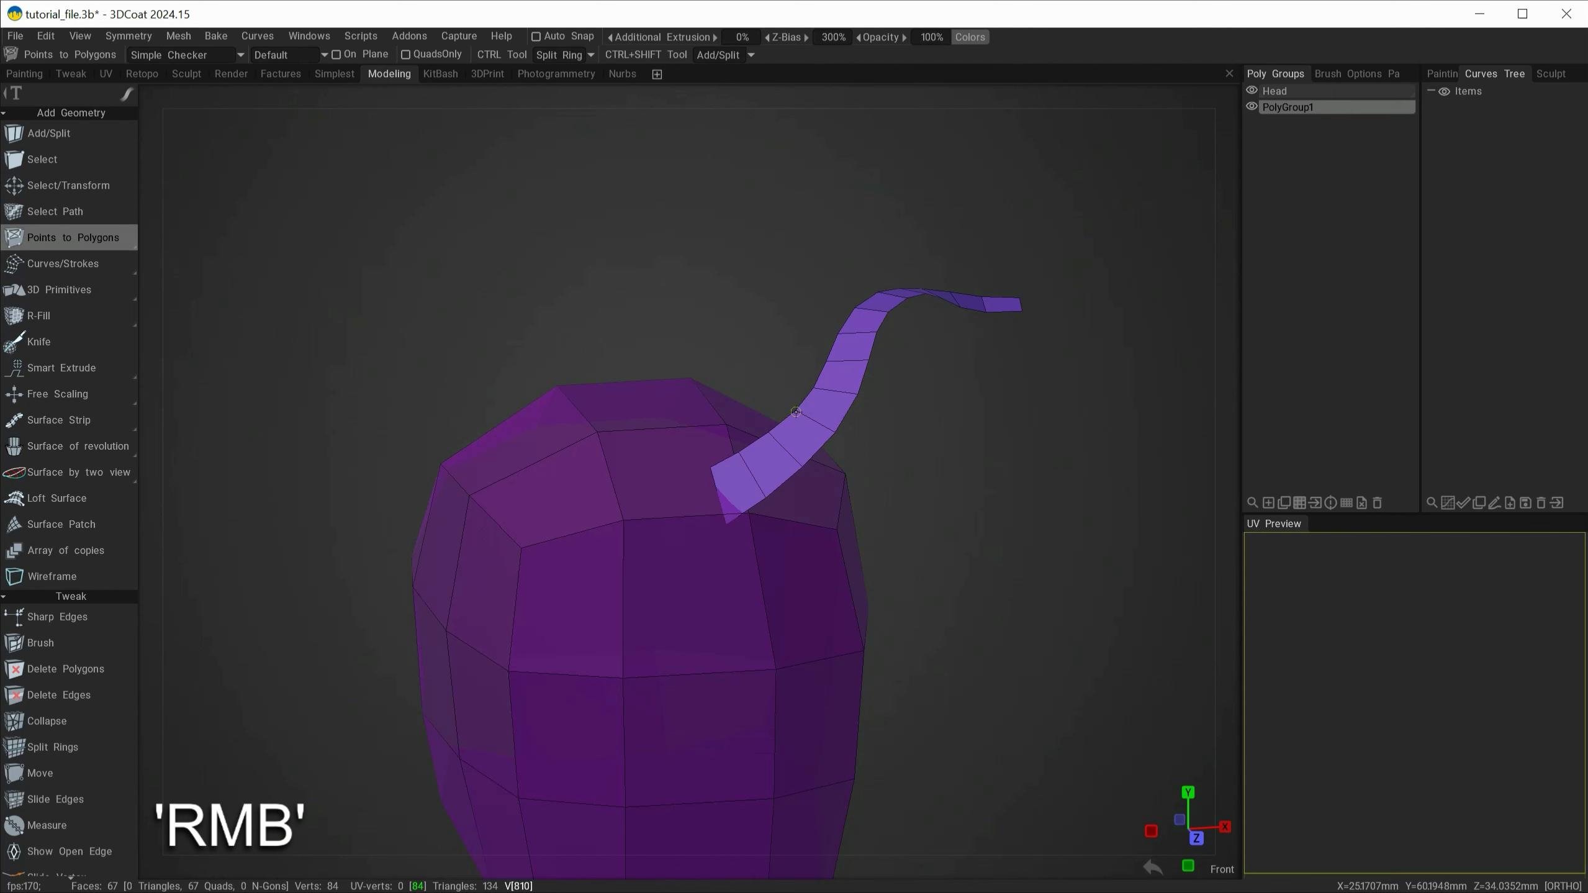
left_click(781, 400)
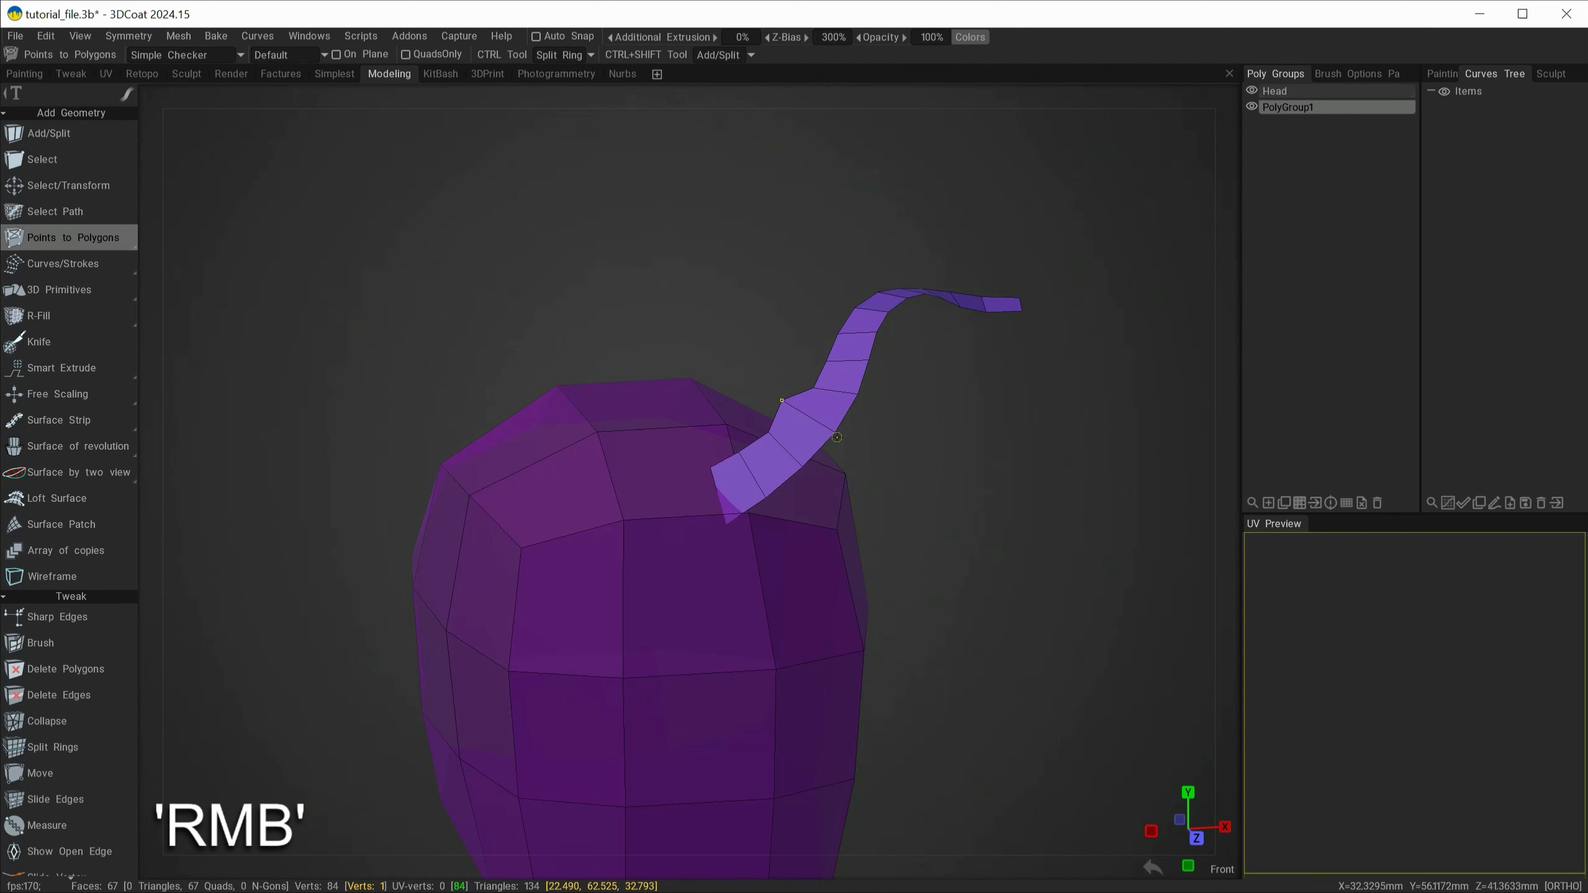
left_click_drag(964, 500, 1083, 497, "alt")
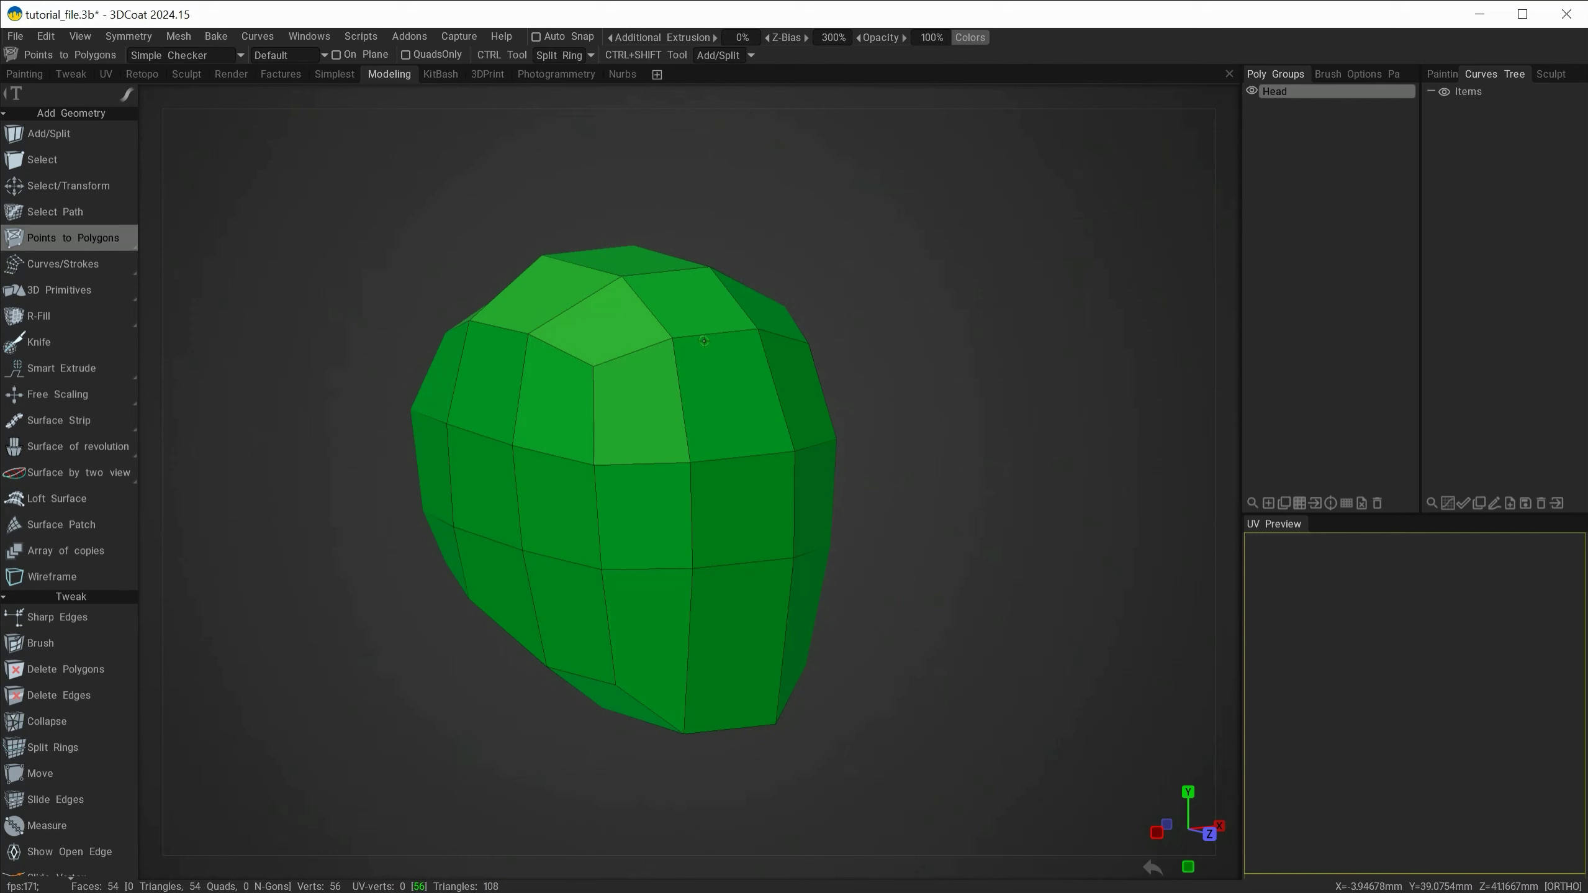
Turn off the Retopo wireframe display on the Head mesh
left_click_drag(575, 480, 664, 485, "alt")
mouse_move(914, 594)
left_mouse_down("alt")
mouse_move(975, 574)
mouse_move(904, 570)
left_mouse_up("alt")
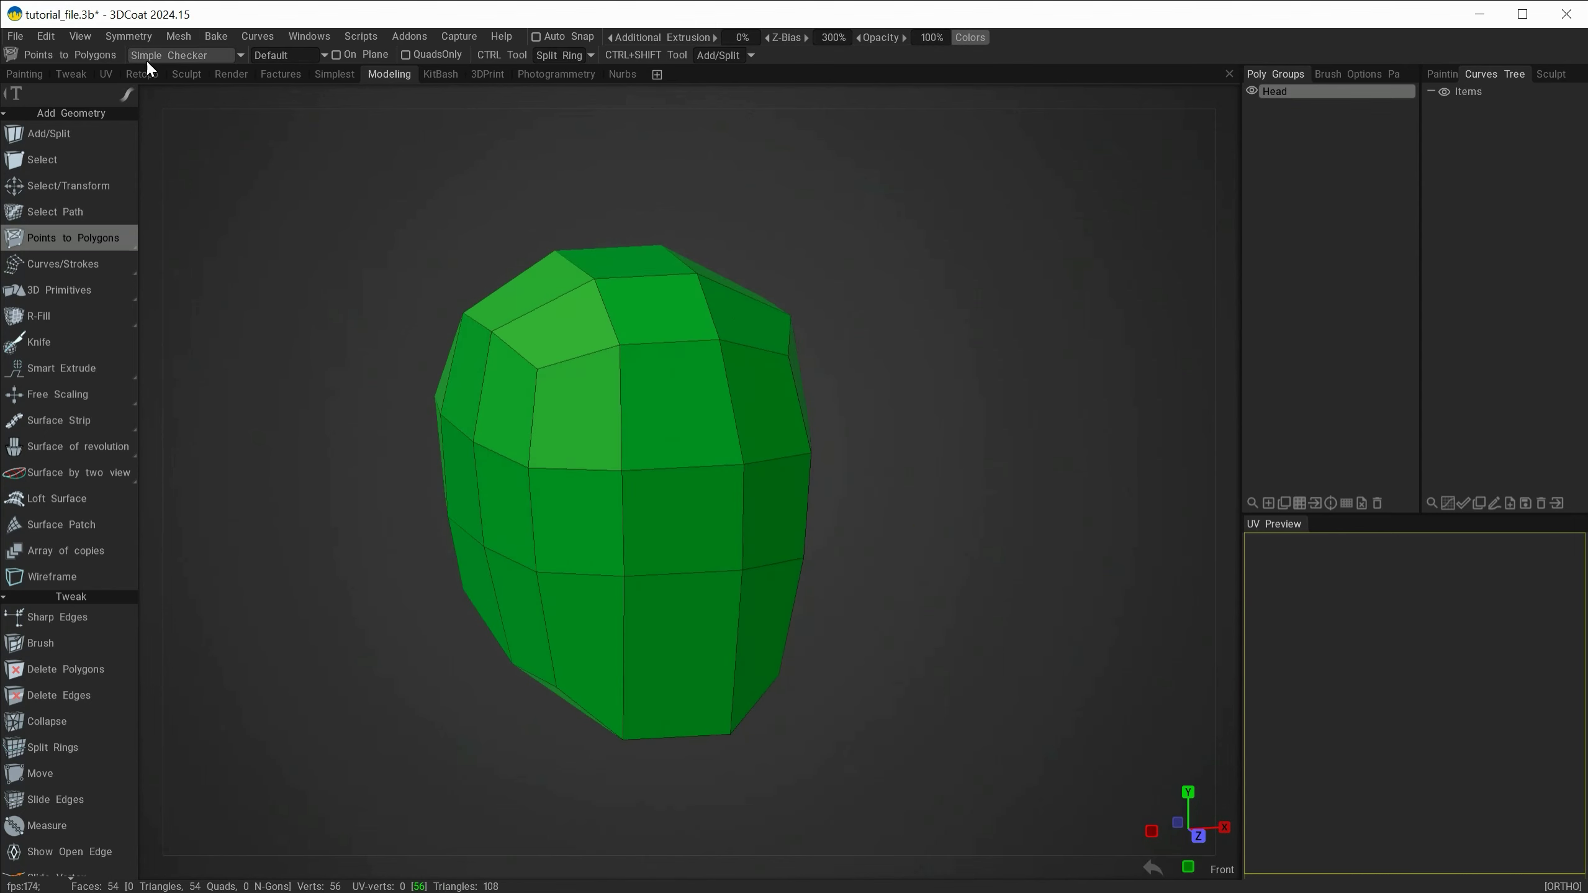
left_click(217, 57)
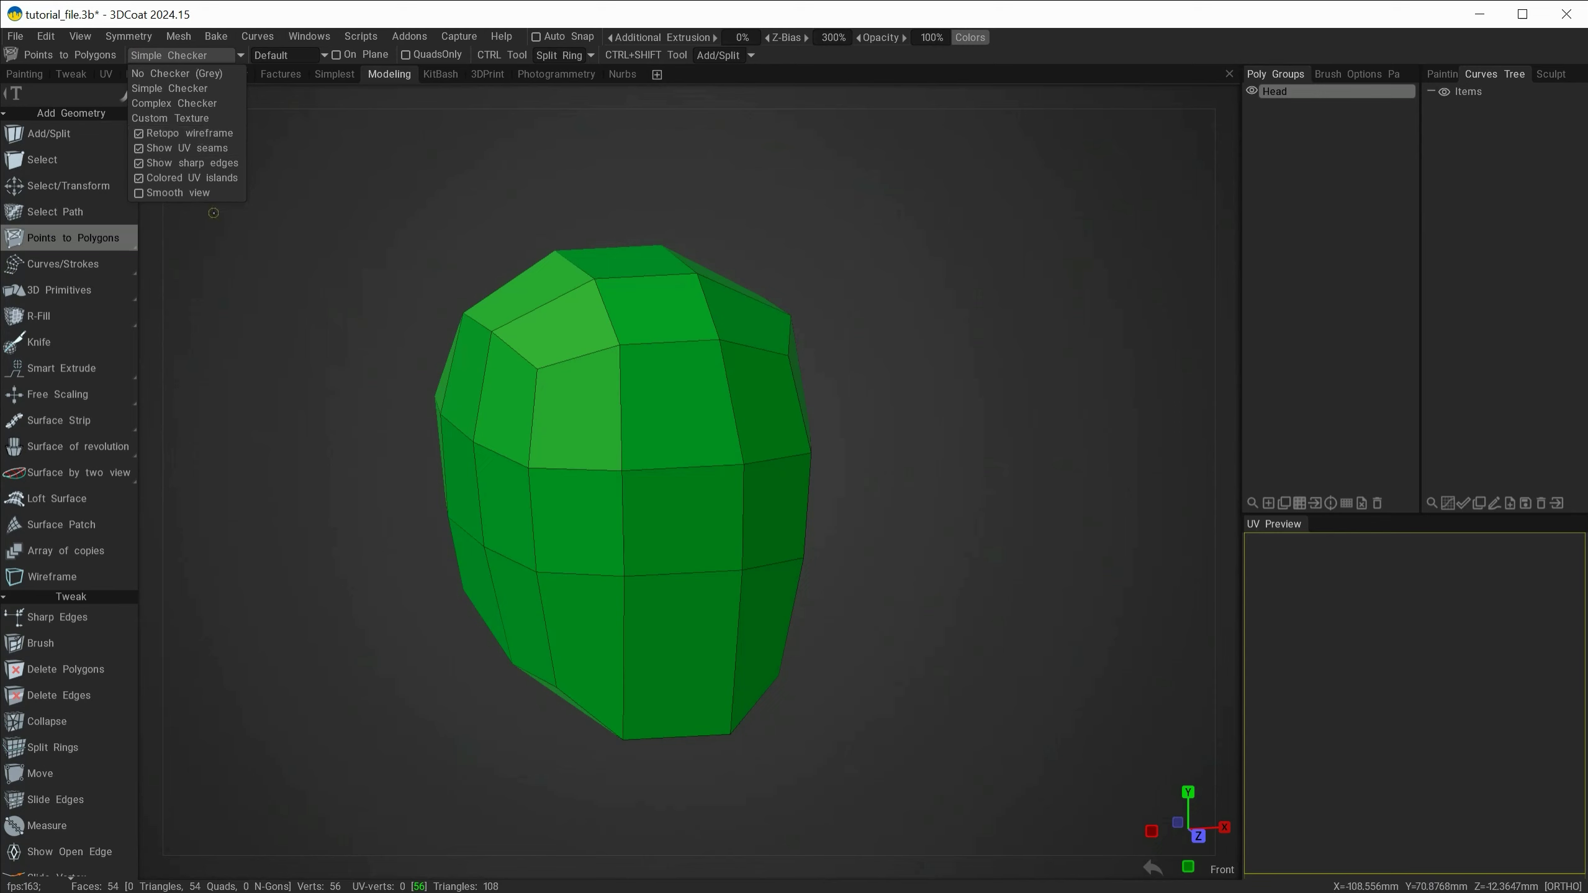
left_click(139, 135)
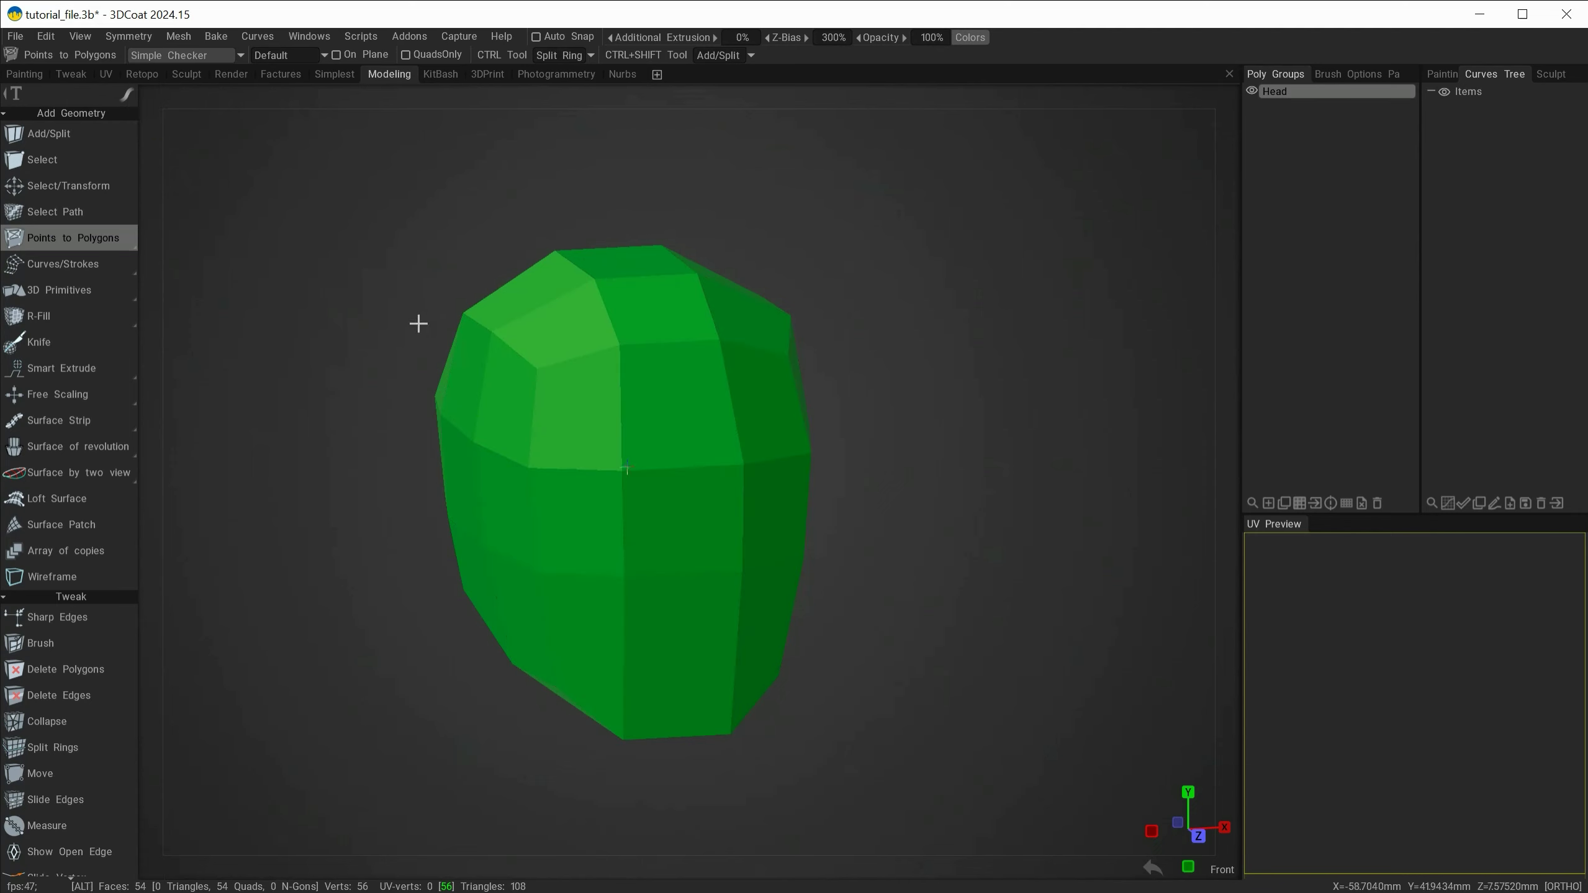
left_click_drag(407, 299, 413, 262, "alt")
Switch Colored UV islands off to show the head in plain grey, and turn it on again
left_click(181, 56)
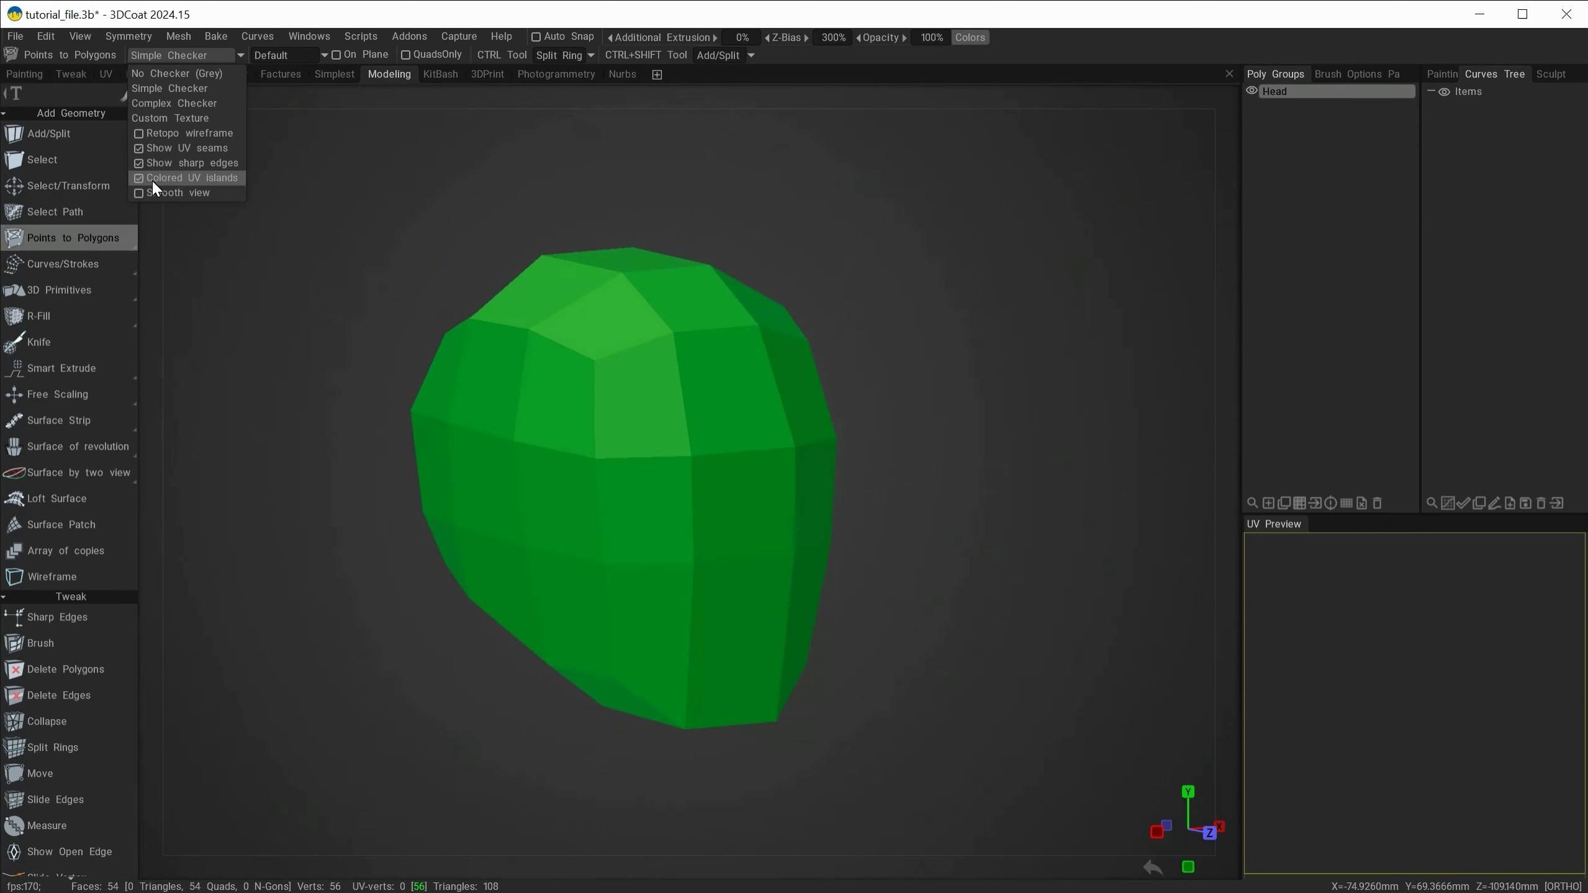
left_click(153, 178)
left_click(156, 56)
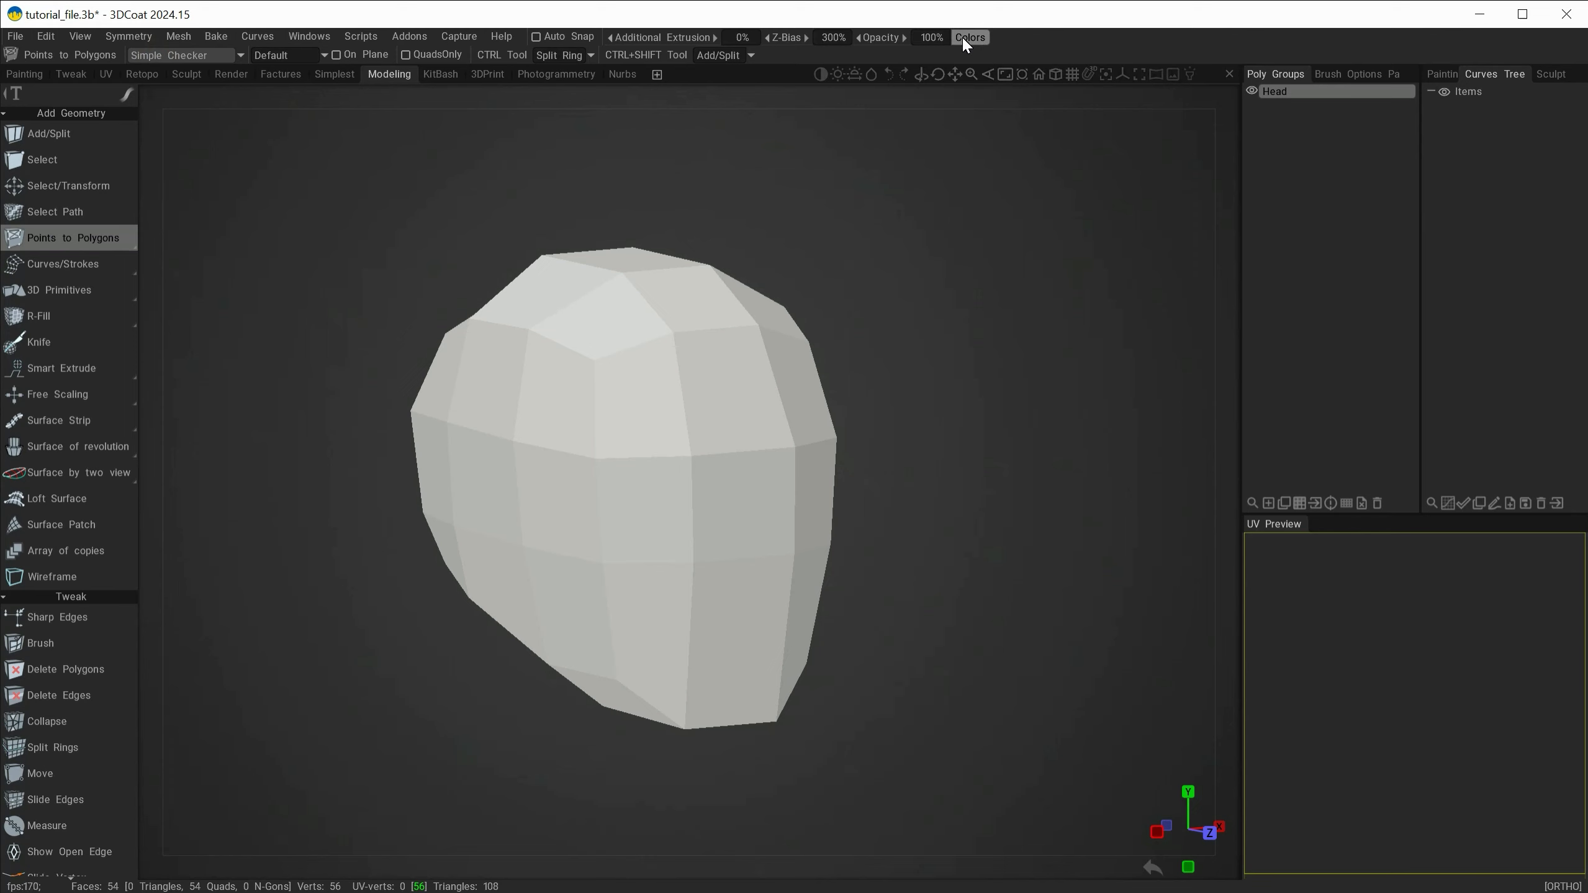
left_click(164, 55)
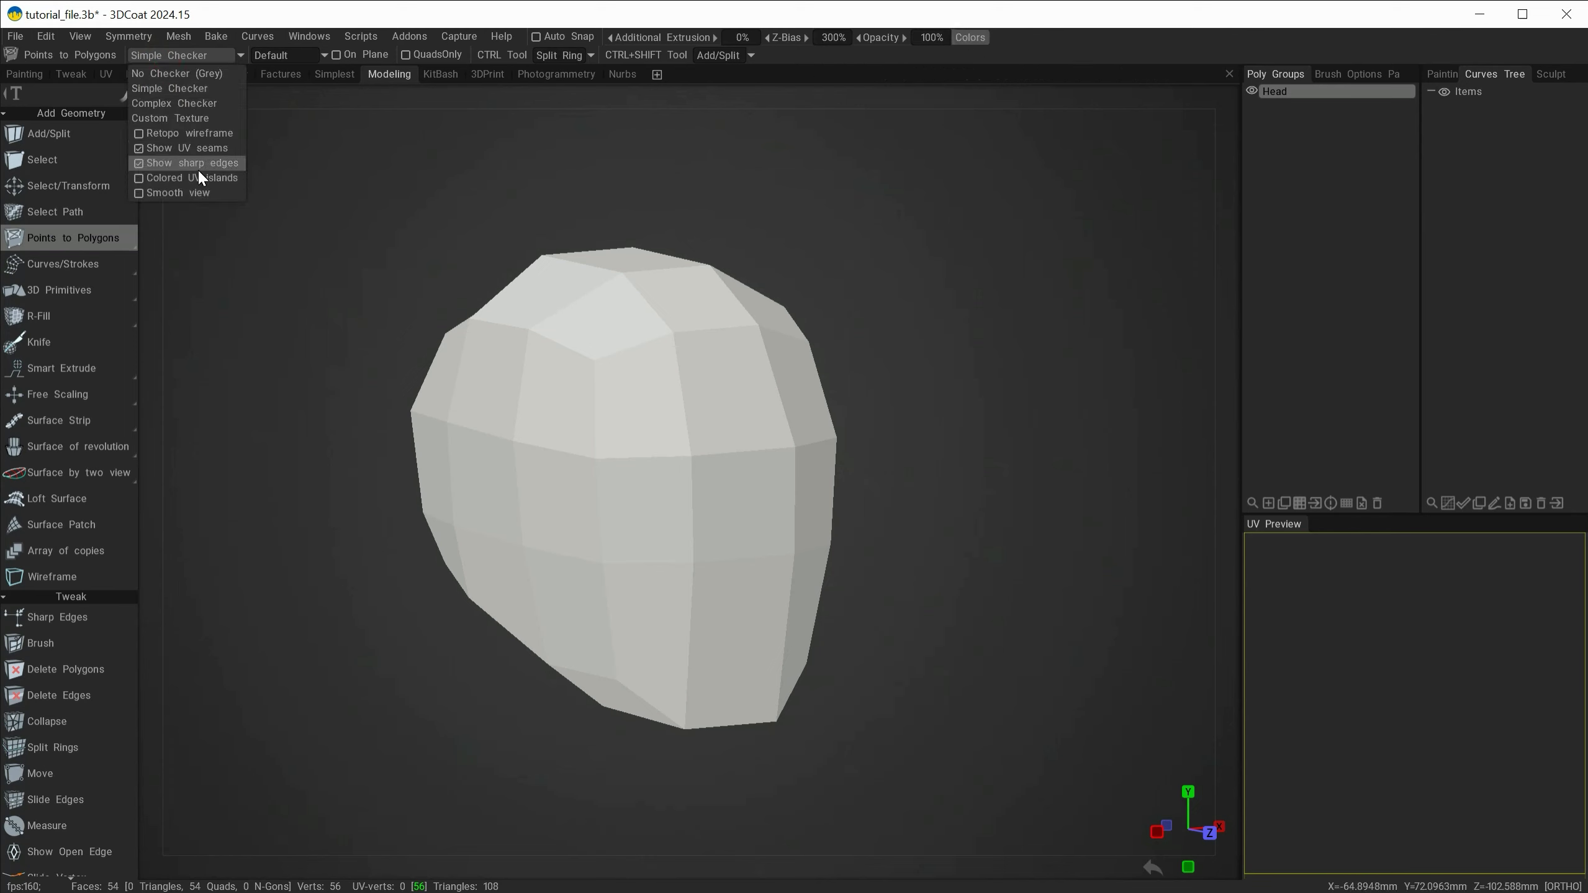
left_click(167, 179)
Turn on Smooth view so the Head mesh is displayed with smooth shading
left_click(178, 55)
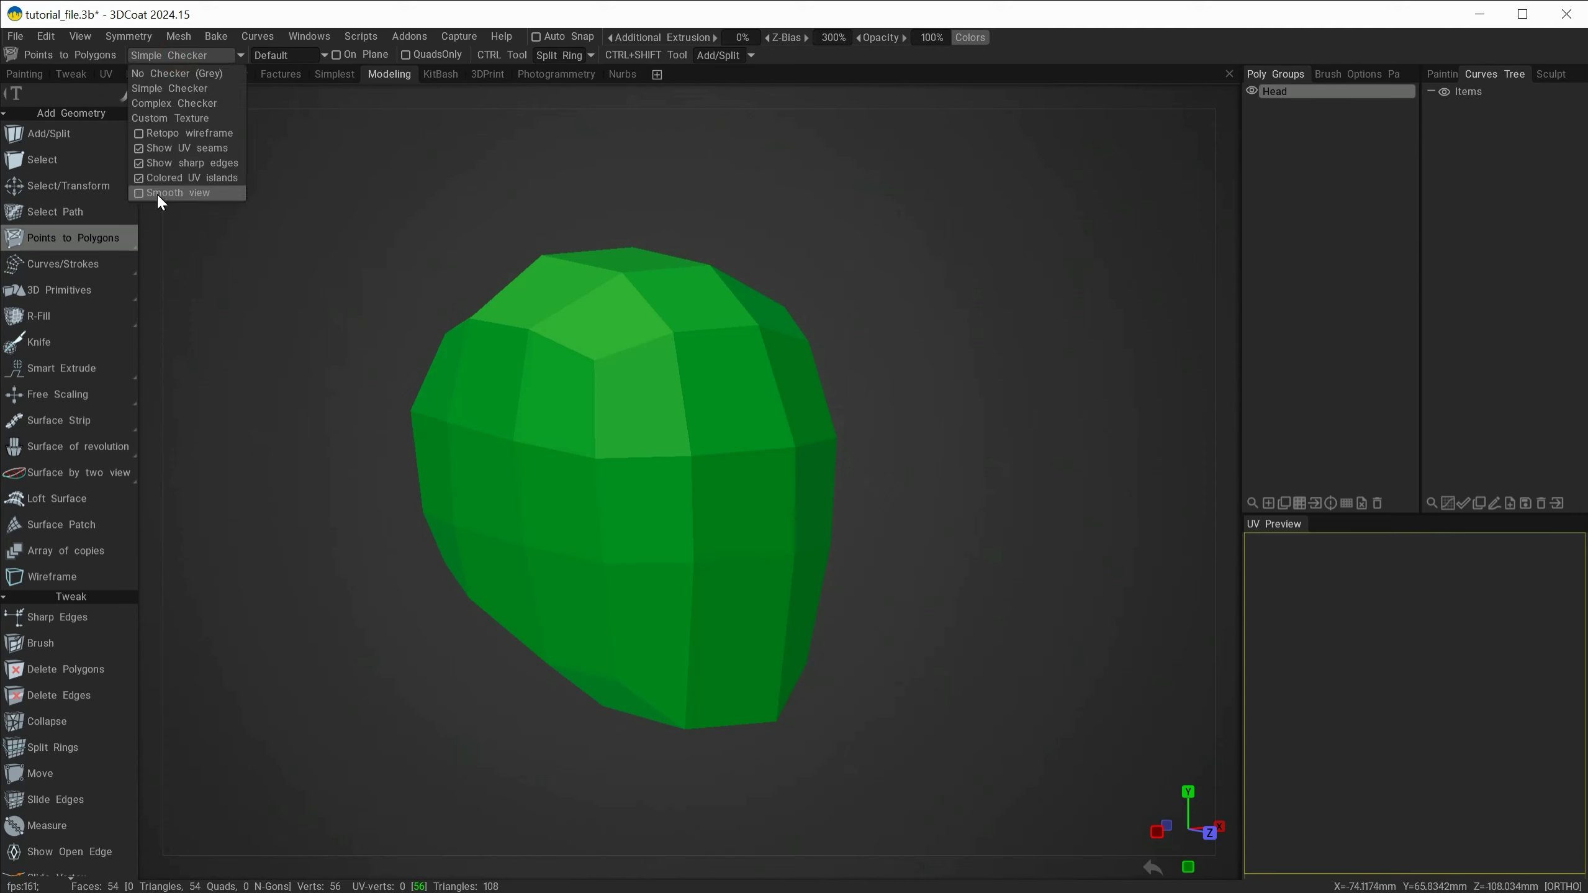
left_click(178, 55)
left_click(158, 195)
left_click(189, 54)
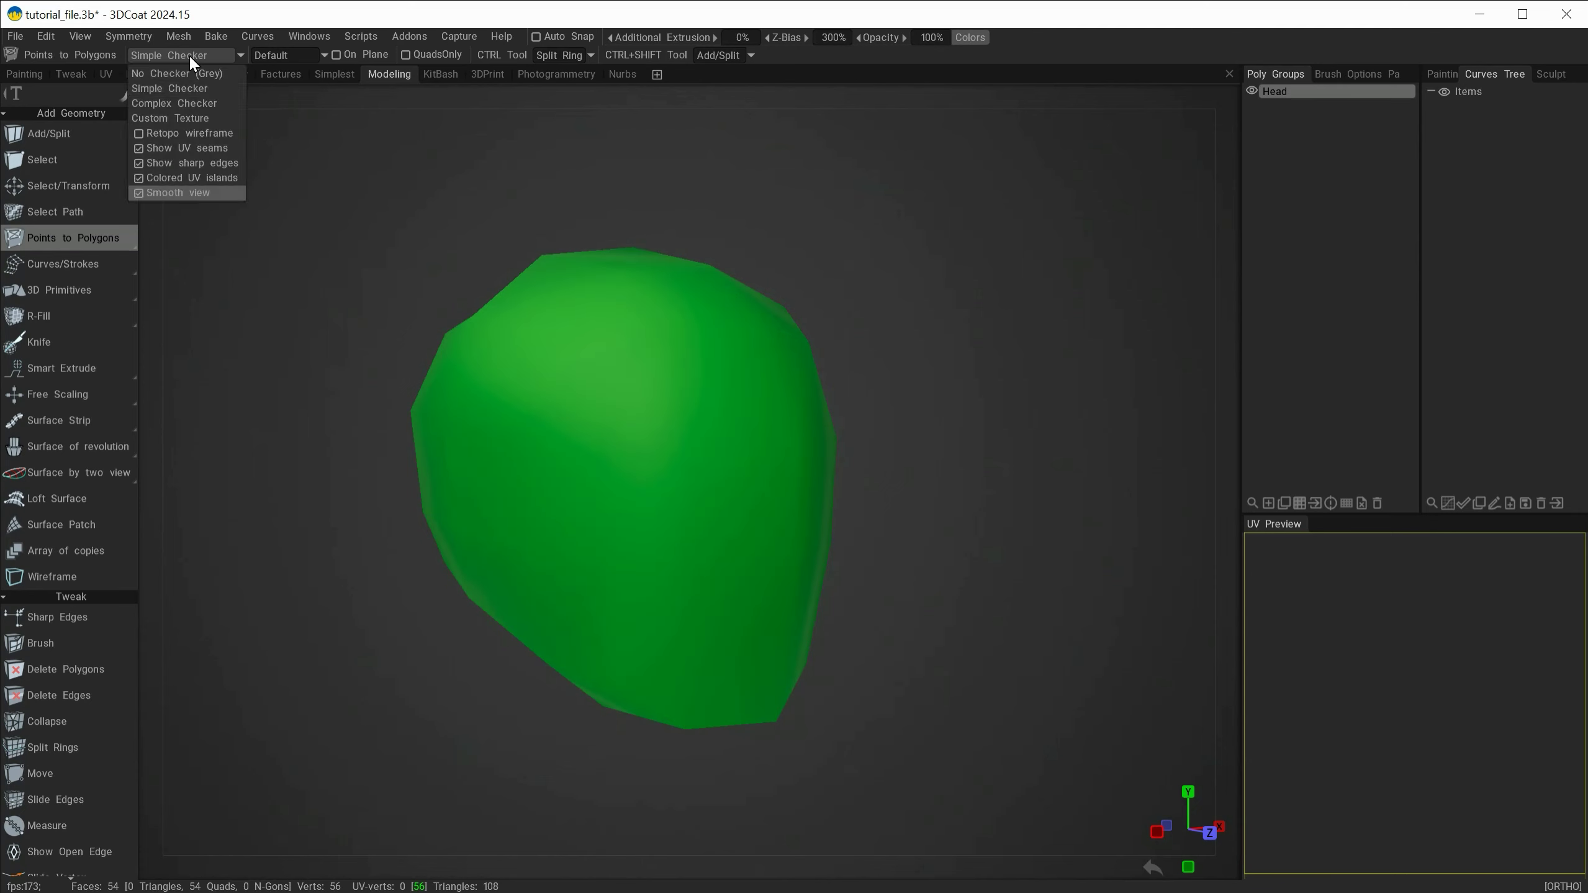
Switch to the Select tool and rotate the viewport light to shift the highlight across the smooth-shaded head
left_click_drag(975, 388, 941, 401, "alt")
left_click(55, 164)
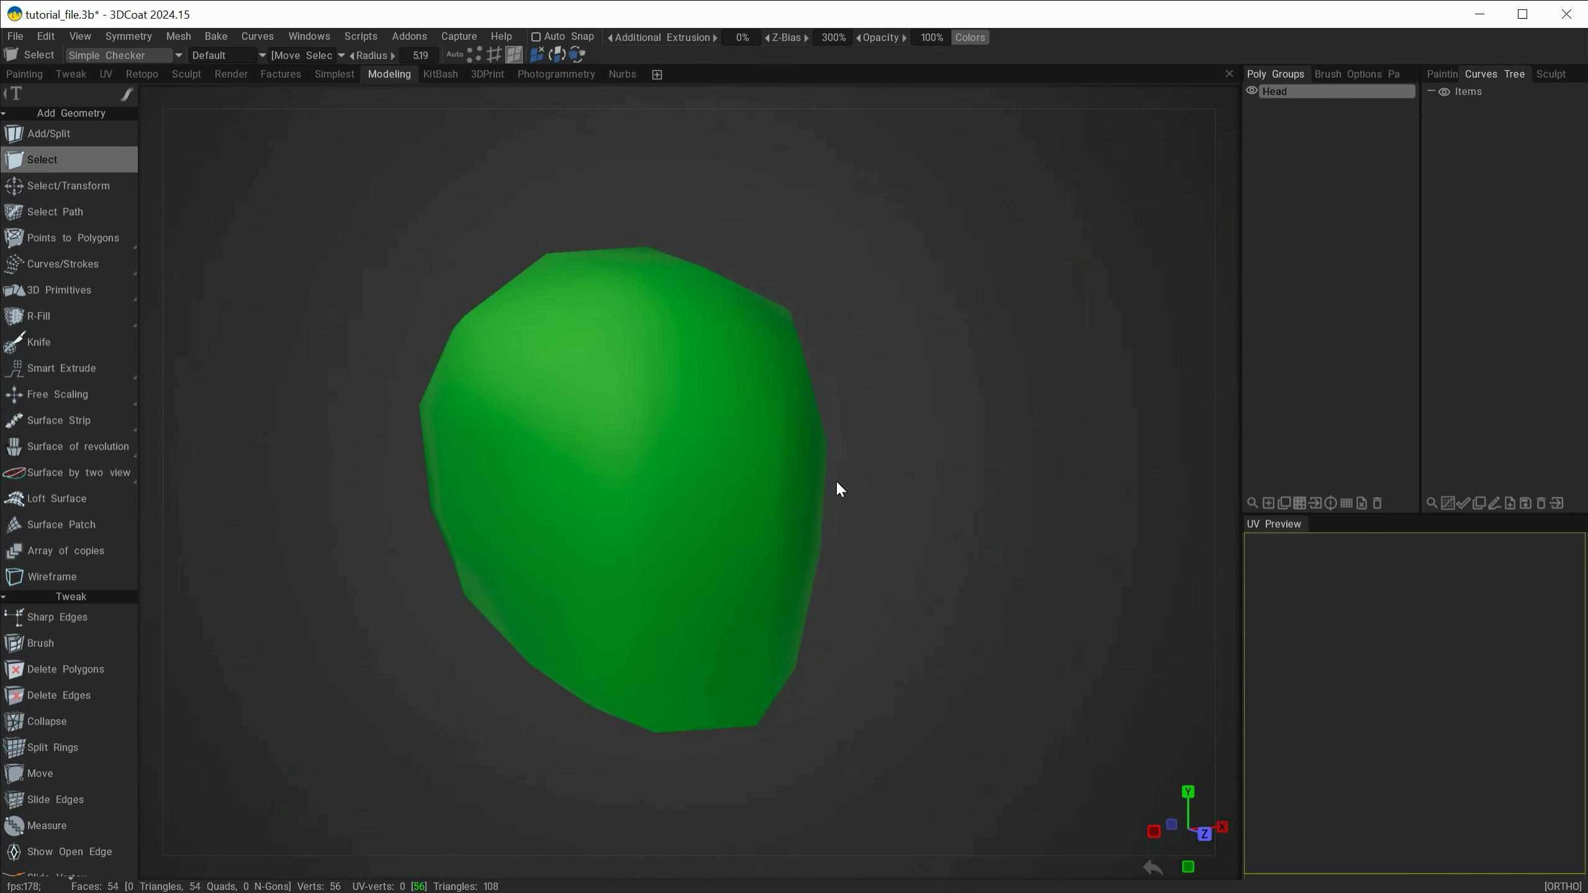
mouse_move(998, 474)
left_mouse_down("alt")
mouse_move(1069, 483)
mouse_move(994, 451)
mouse_move(1134, 393)
mouse_move(950, 394)
mouse_move(1173, 404)
mouse_move(860, 403)
mouse_move(1131, 403)
mouse_move(993, 403)
mouse_move(1083, 433)
mouse_move(921, 436)
mouse_move(1229, 435)
mouse_move(959, 434)
mouse_move(1137, 442)
mouse_move(1140, 466)
left_mouse_up("alt")
key("shift")
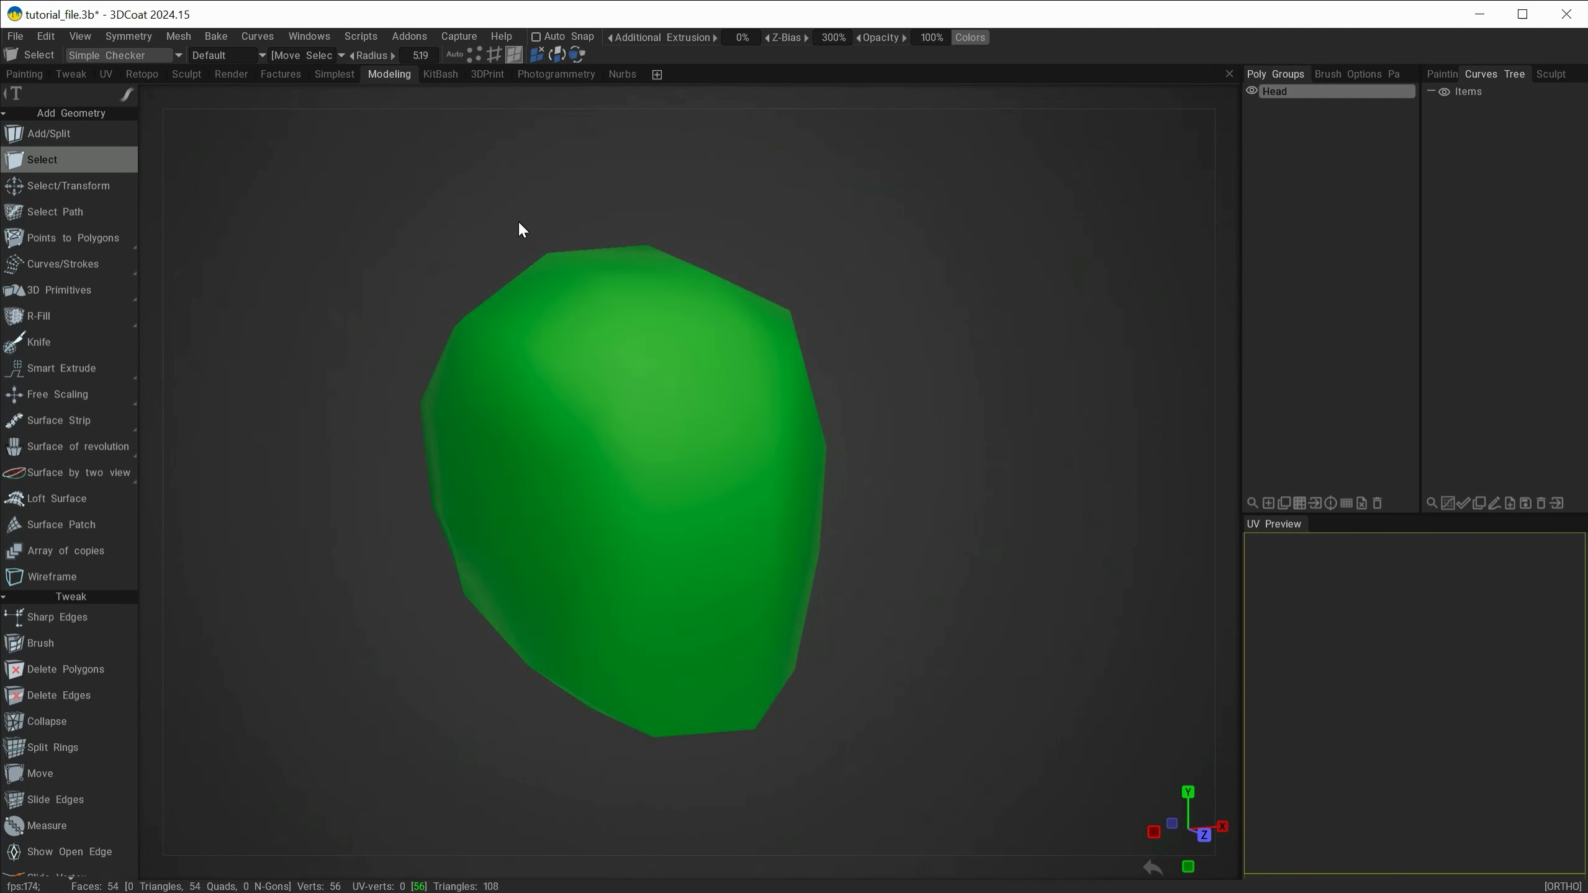
mouse_move(843, 90)
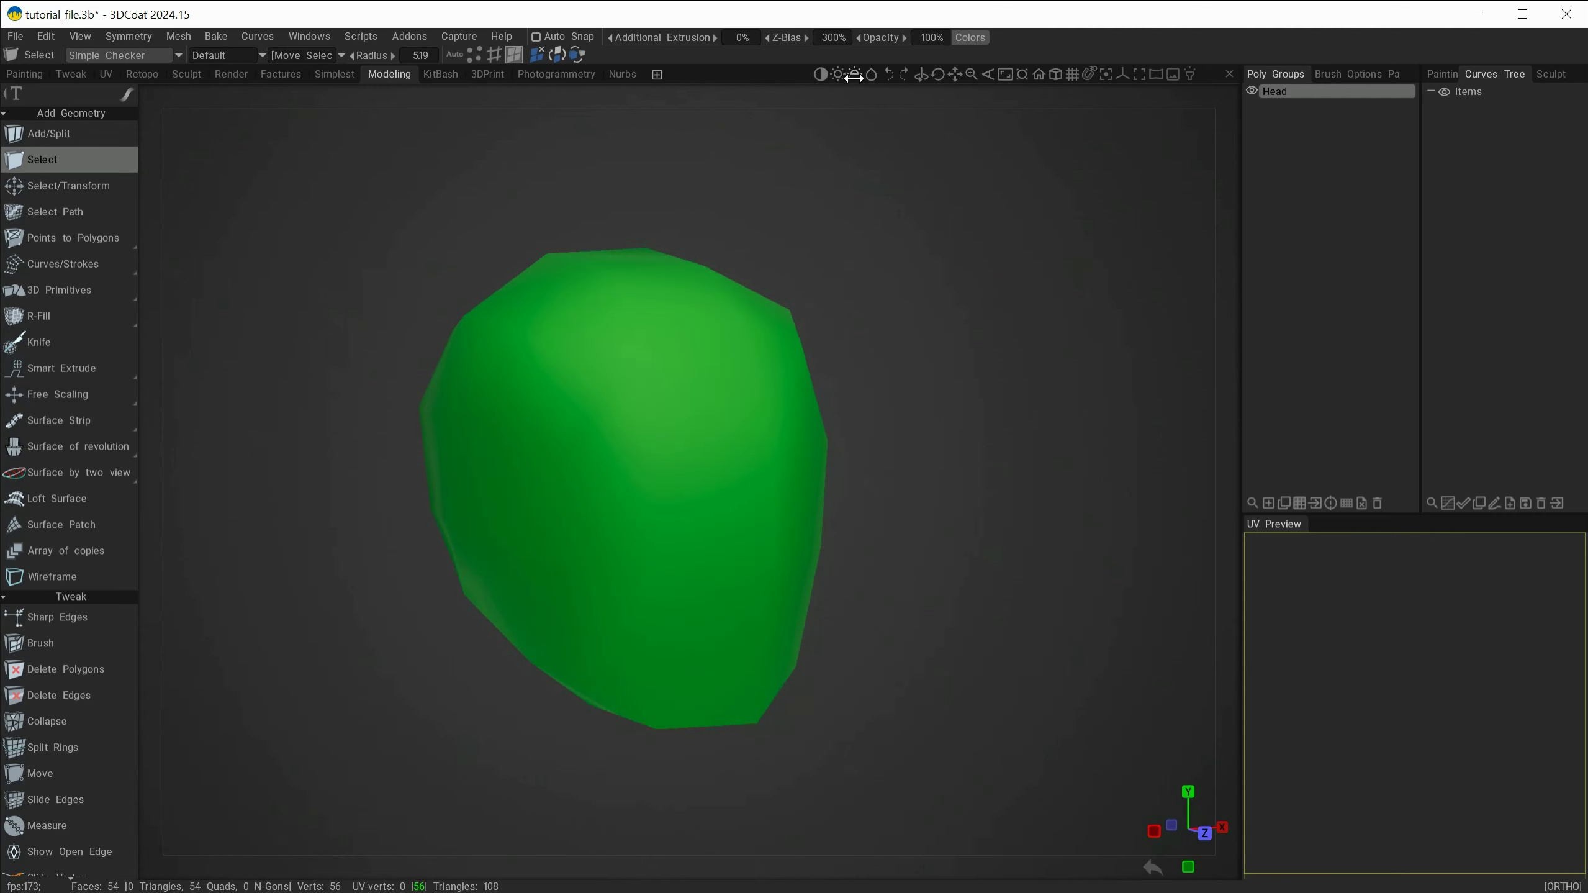
left_click_drag(853, 77, 854, 77)
left_click_drag(964, 454, 998, 472, "alt")
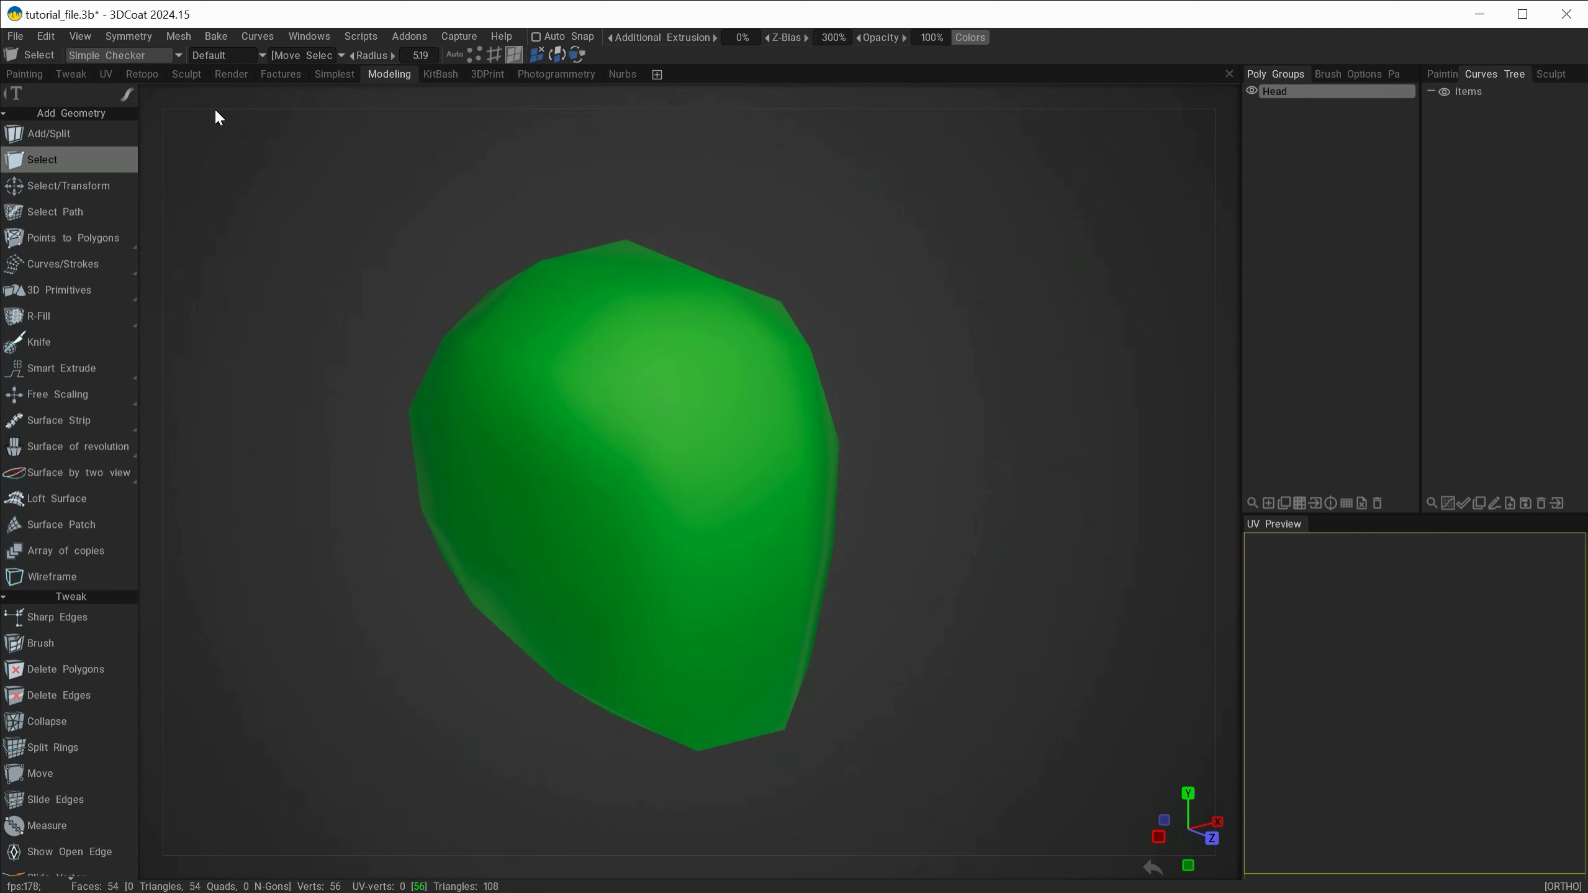
Turn off Smooth view and turn on the Retopo wireframe for the head
left_click(135, 56)
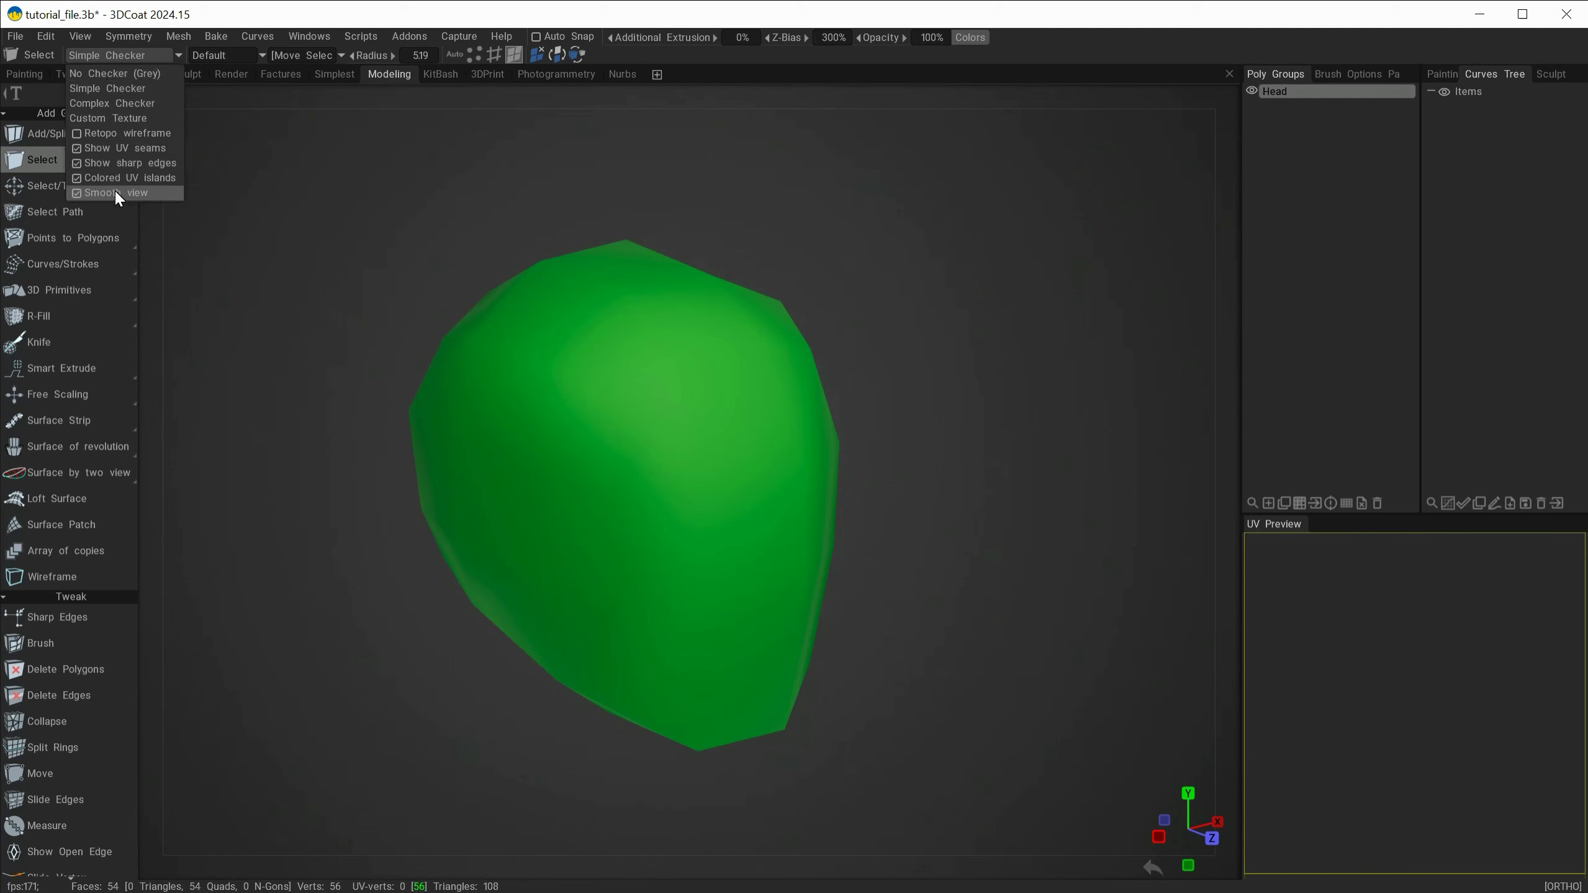
left_click(115, 190)
left_click(134, 54)
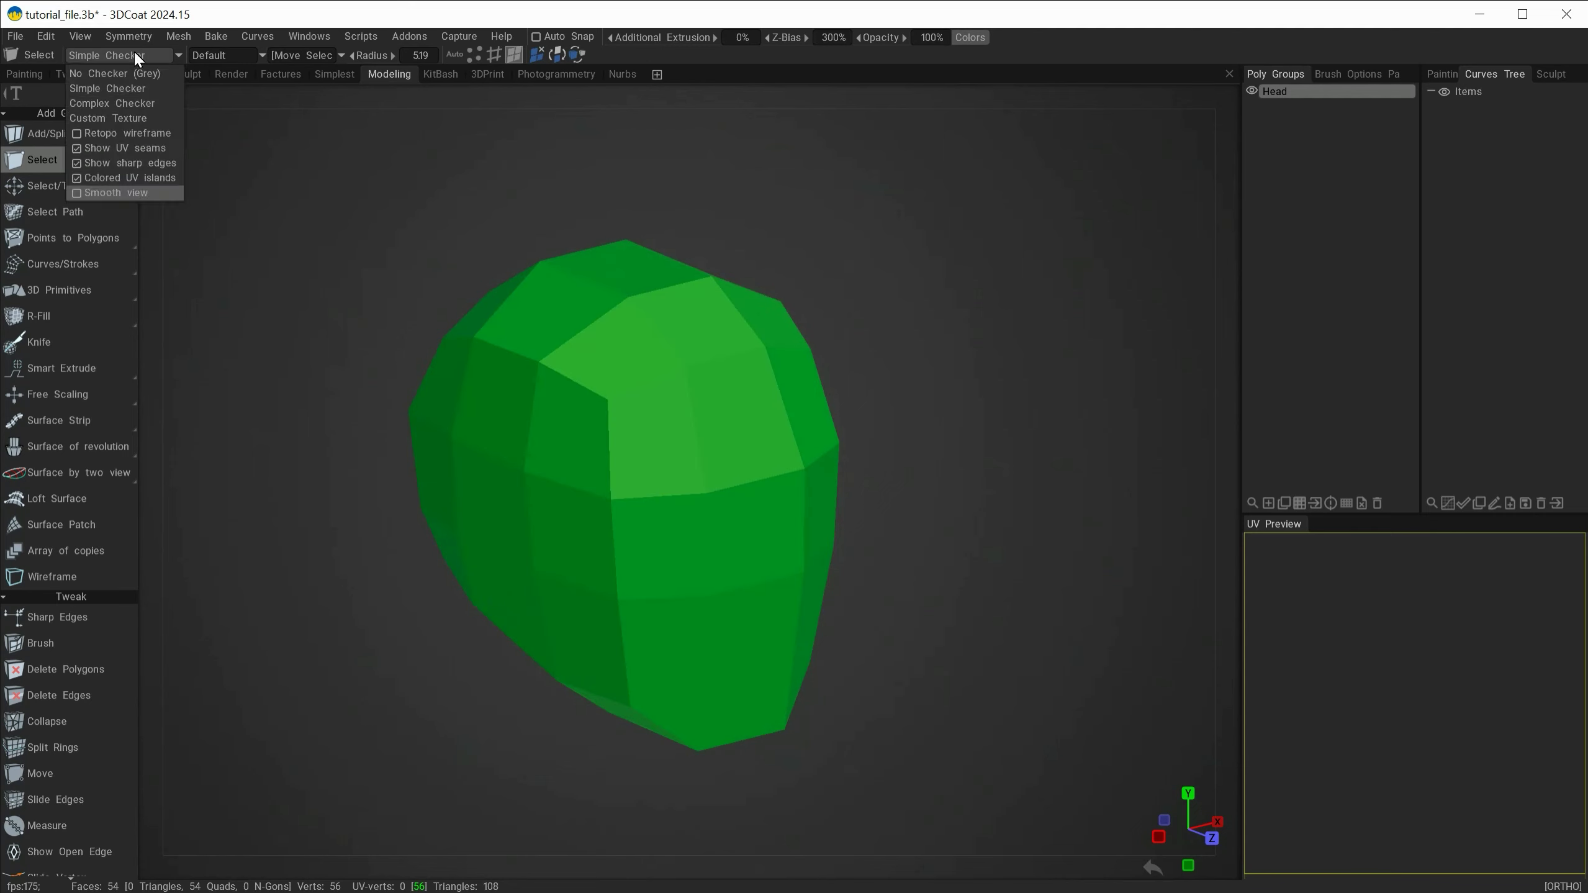
left_click(130, 131)
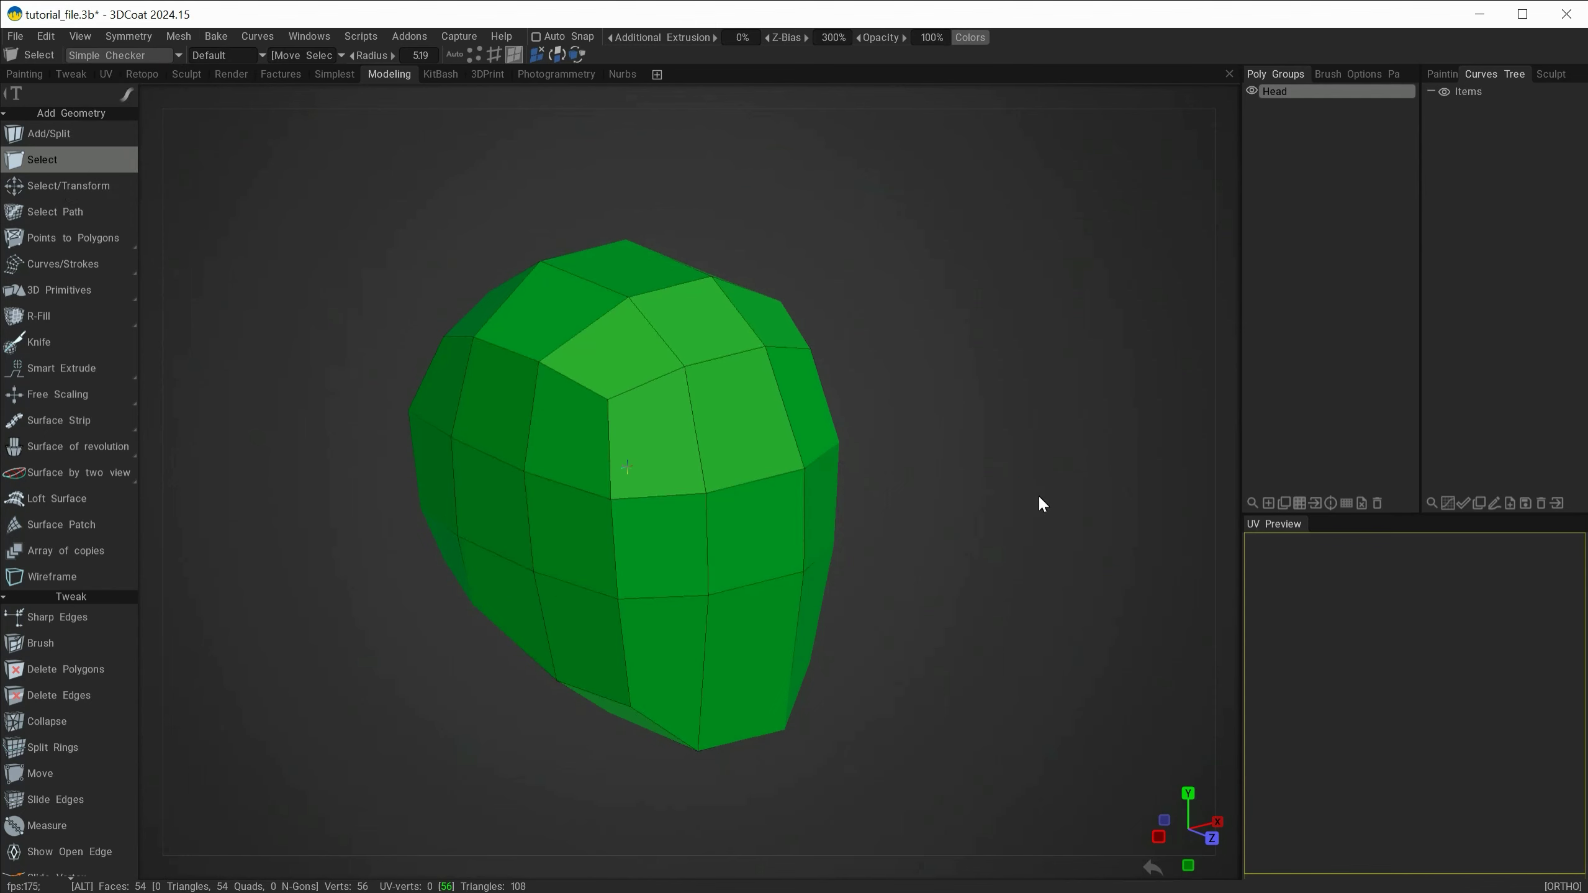